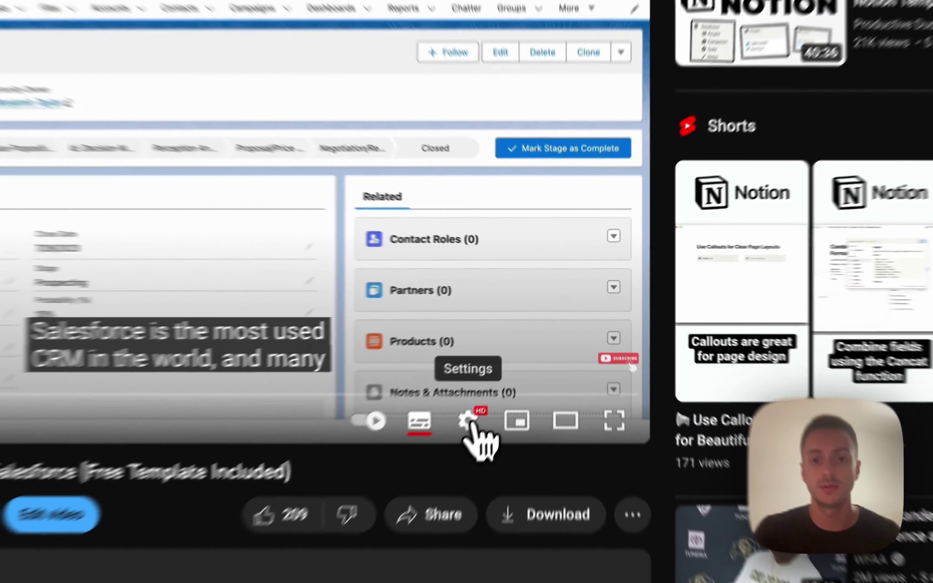
- Show the tutorial video's playback speed list from the YouTube player settings
{"action": "left_click", "coordinate": [508, 367]}
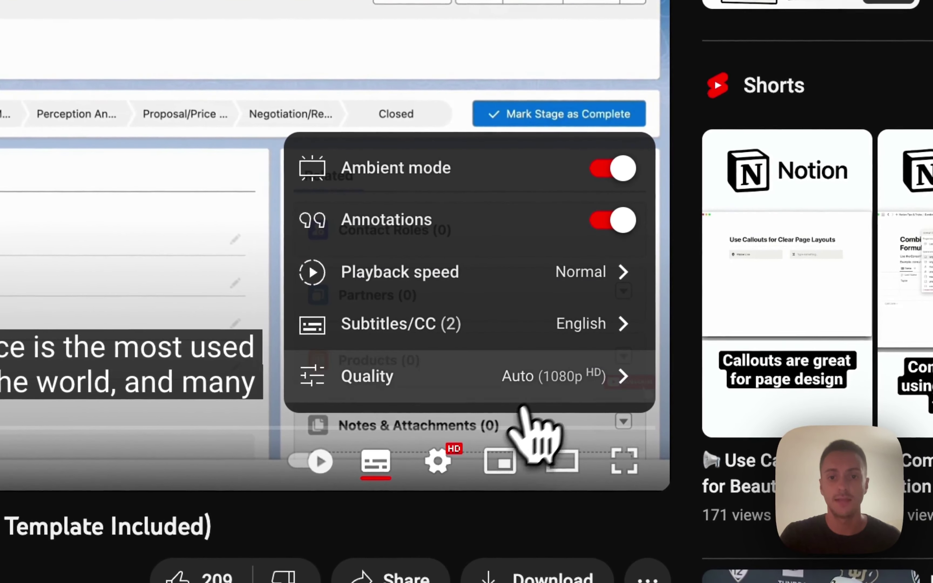
{"action": "left_click", "coordinate": [524, 287]}
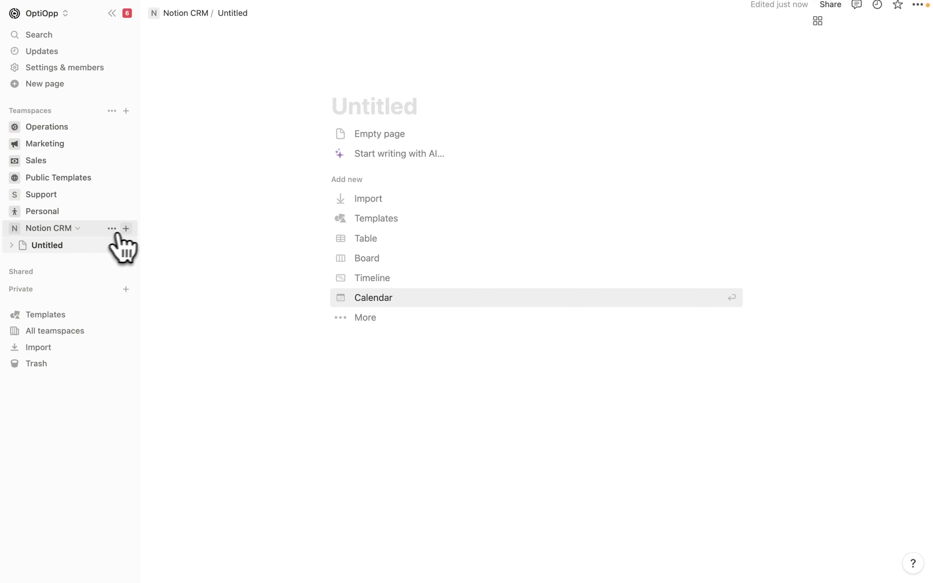
- Add a blank page titled 'CRM Home' to the Notion CRM teamspace
{"action": "left_click", "coordinate": [126, 228]}
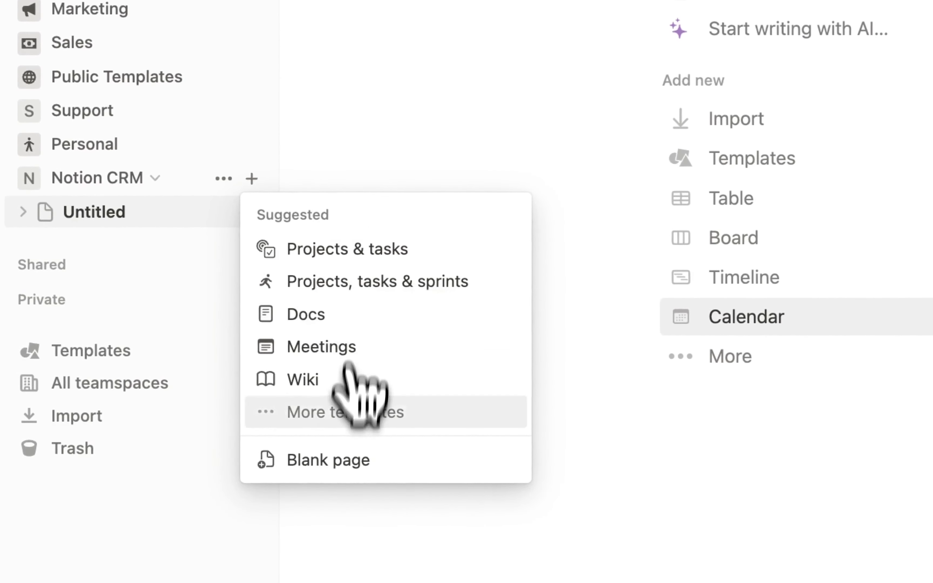
{"action": "left_click", "coordinate": [333, 462]}
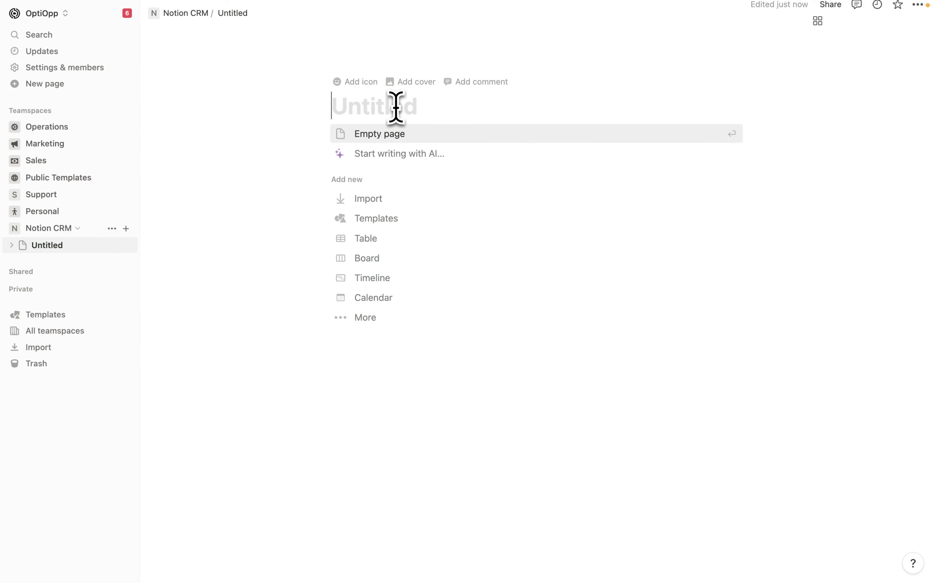
{"action": "type", "text": "CRM Home"}
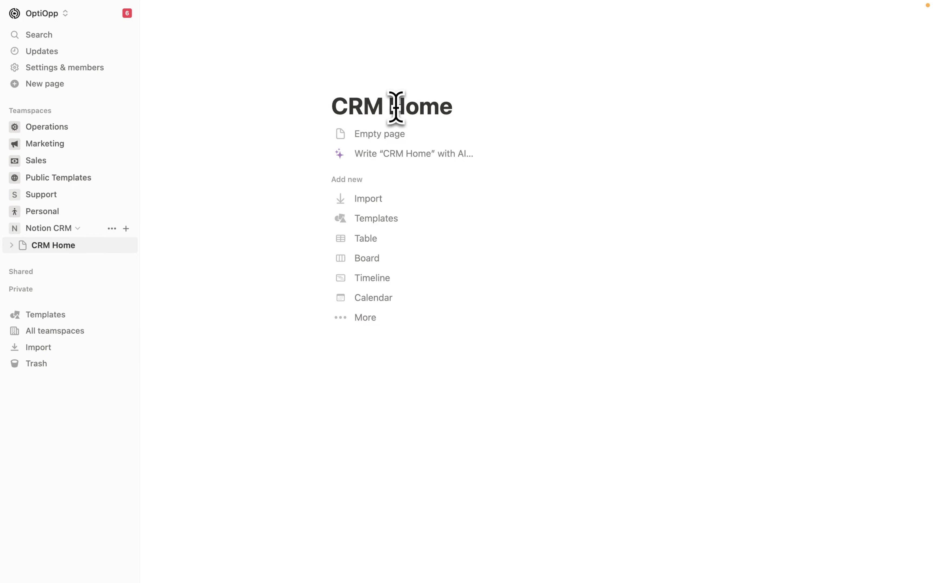
- Start CRM Home as an empty page, turn on full width, and collapse the sidebar
{"action": "left_click", "coordinate": [410, 135]}
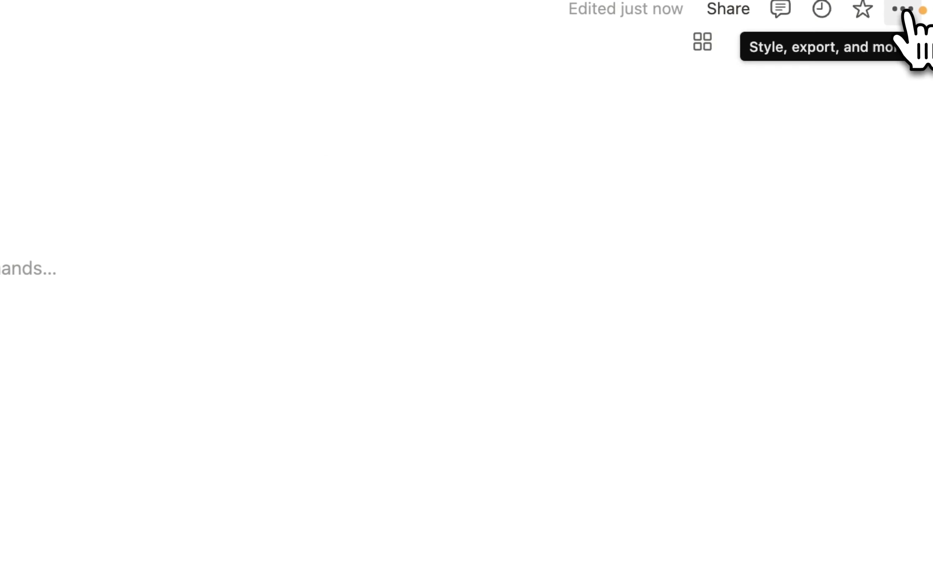
{"action": "left_click", "coordinate": [903, 10]}
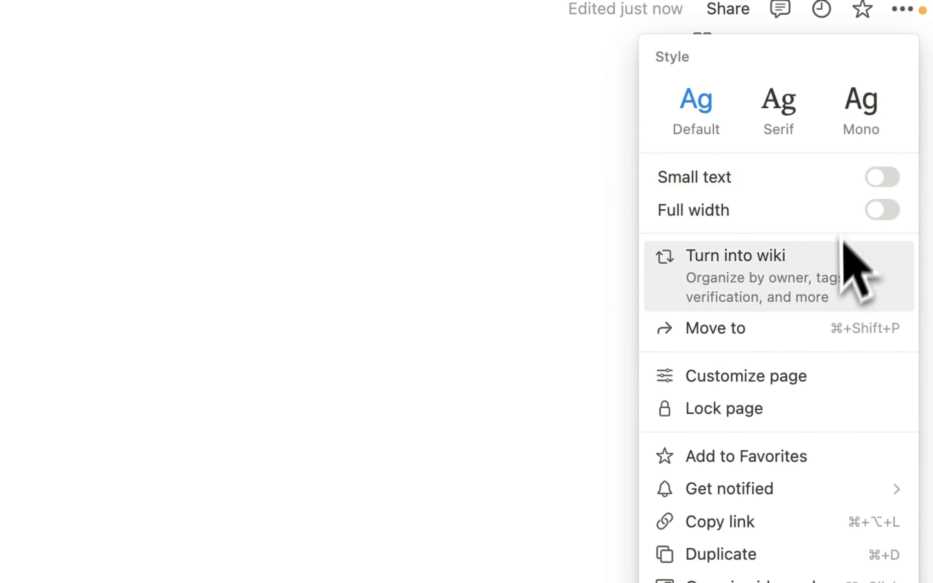
{"action": "left_click", "coordinate": [886, 213]}
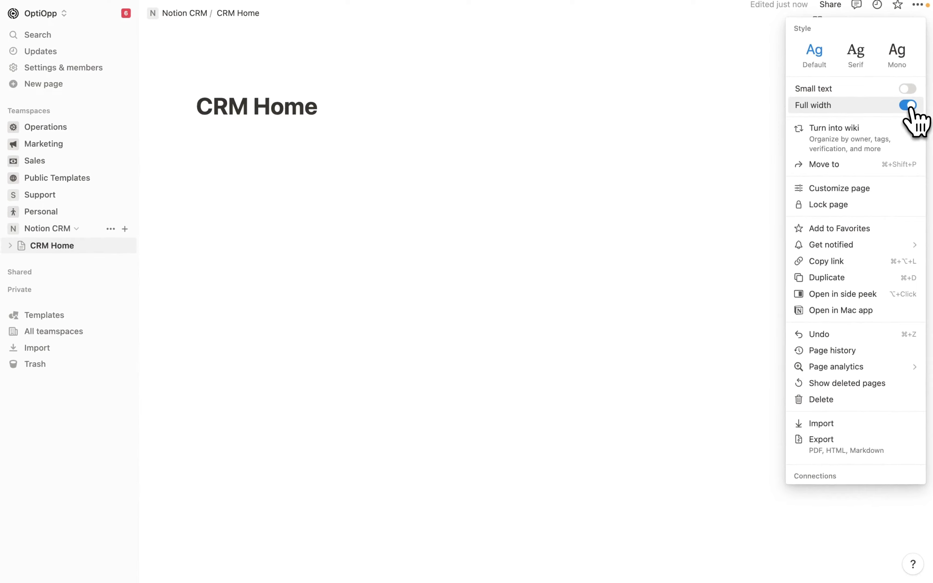
{"action": "left_click", "coordinate": [327, 160]}
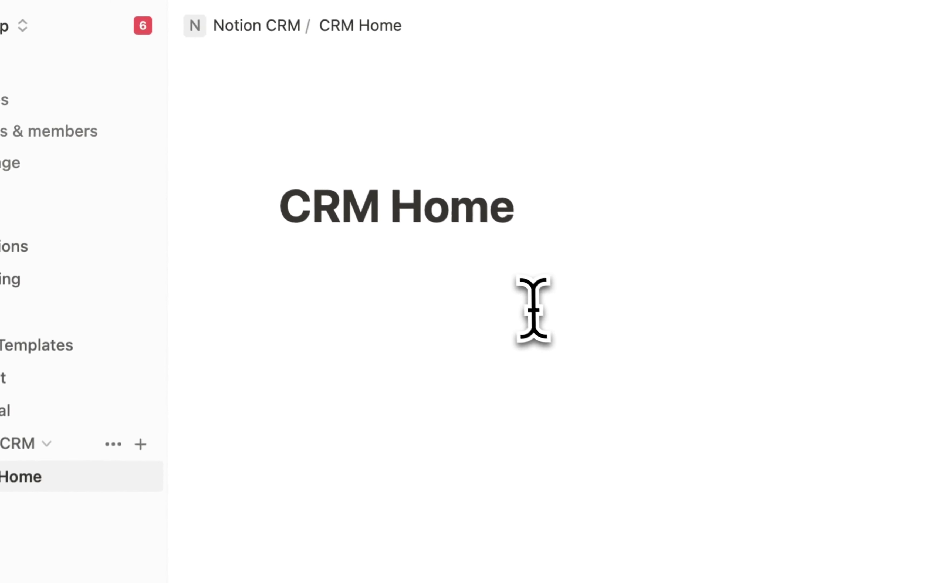
{"action": "left_click", "coordinate": [301, 148]}
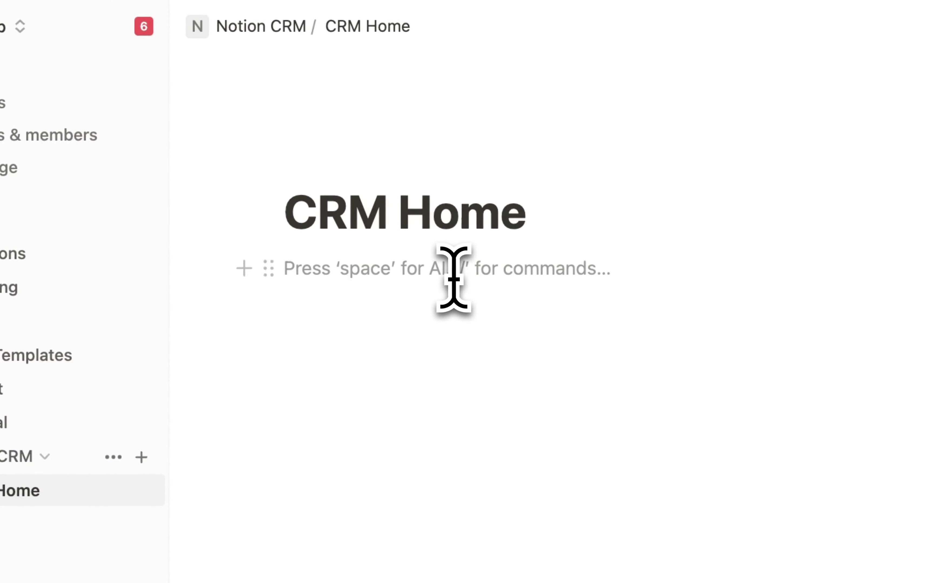
{"action": "left_click", "coordinate": [114, 27]}
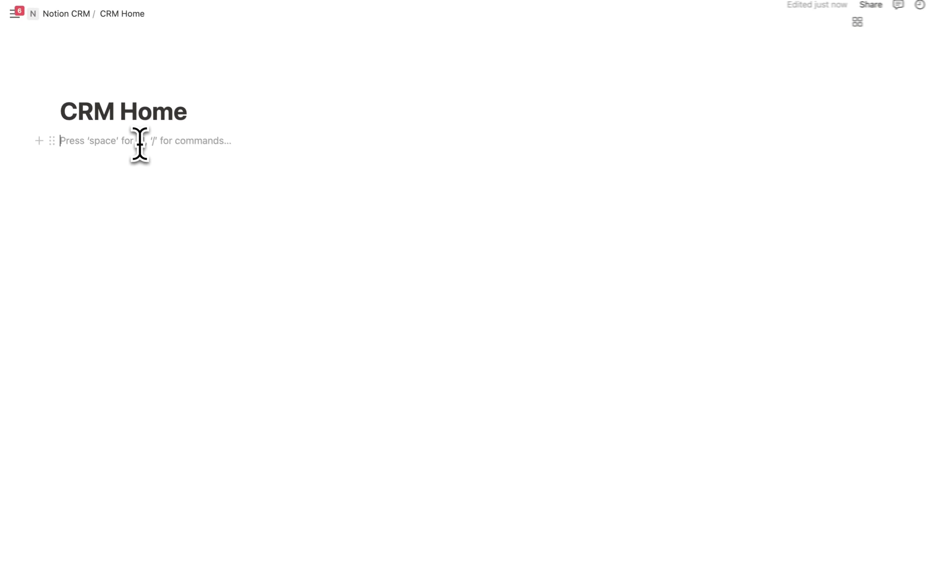
- Insert an 'Accounts / Companies' sub-page with /page and make it a table
{"action": "type", "text": "/page"}
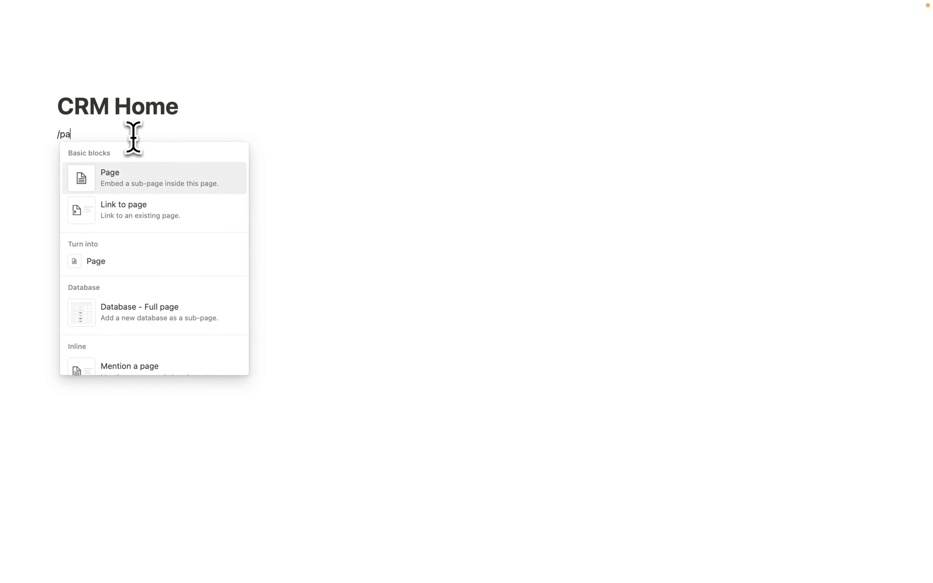
{"action": "left_click", "coordinate": [169, 179]}
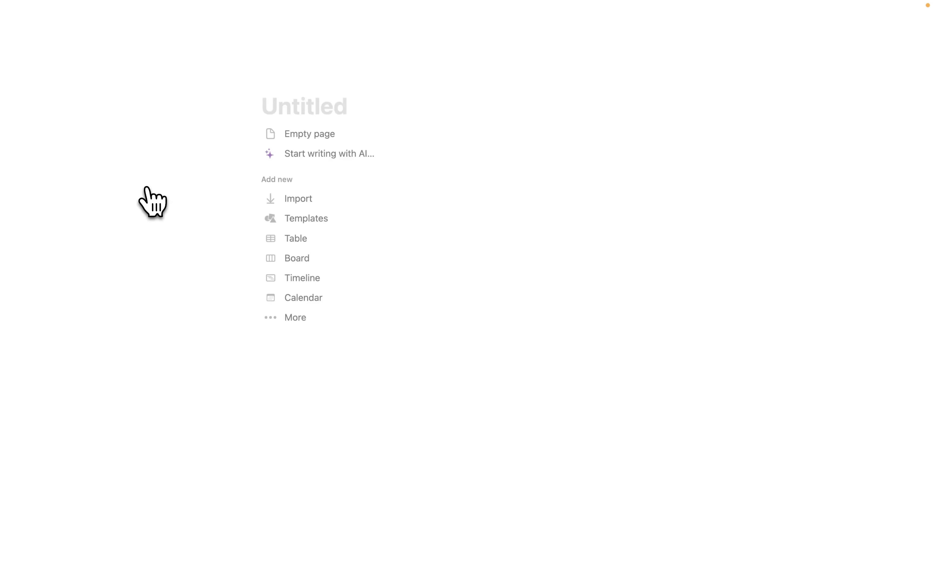
{"action": "type", "text": "A"}
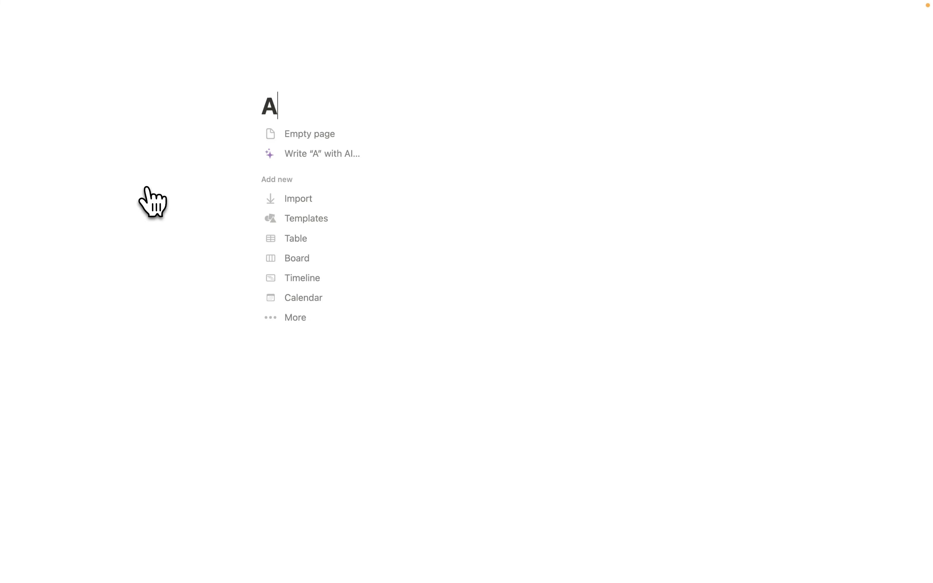
{"action": "type", "text": "ccounts / Compan"}
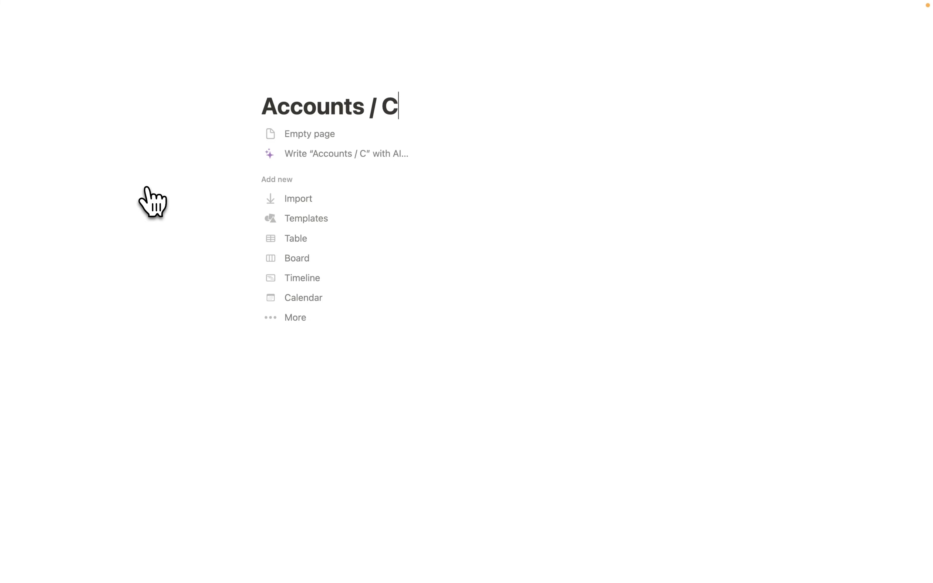
{"action": "type", "text": "ies"}
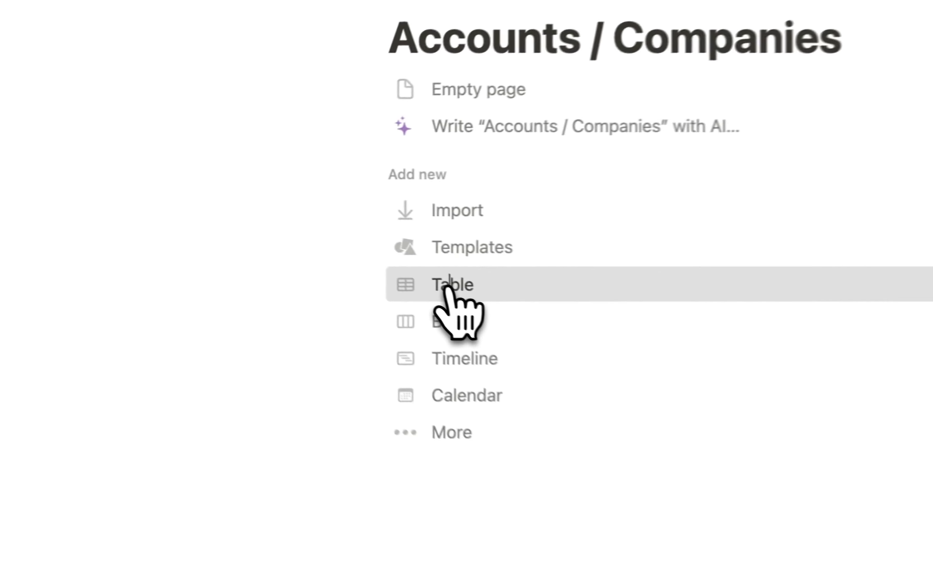
{"action": "left_click", "coordinate": [449, 287]}
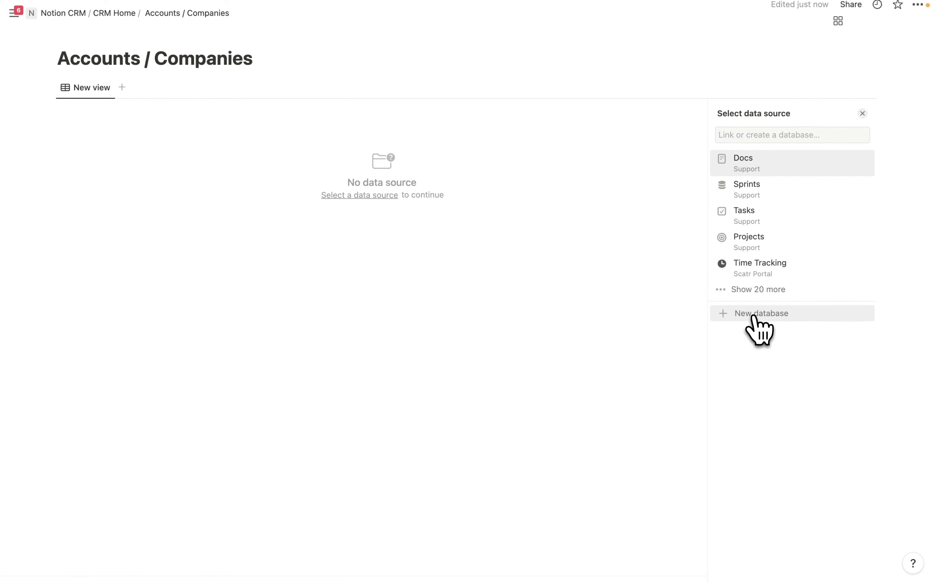
- Create a new database and rename its table view 'All' with a city-buildings icon
{"action": "left_click", "coordinate": [756, 316]}
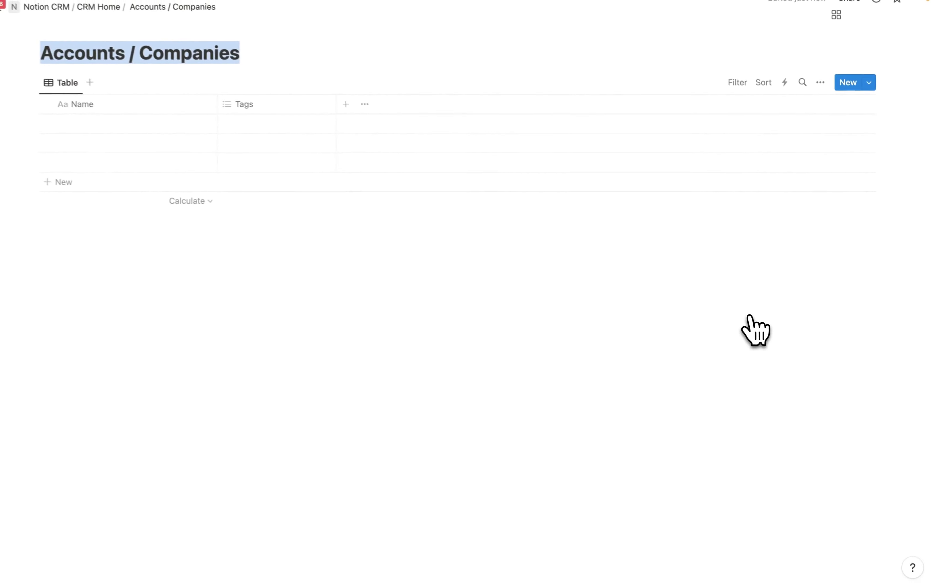
{"action": "left_click", "coordinate": [820, 83]}
{"action": "left_click", "coordinate": [799, 132]}
{"action": "type", "text": "All"}
{"action": "left_click", "coordinate": [718, 132]}
{"action": "type", "text": "bu"}
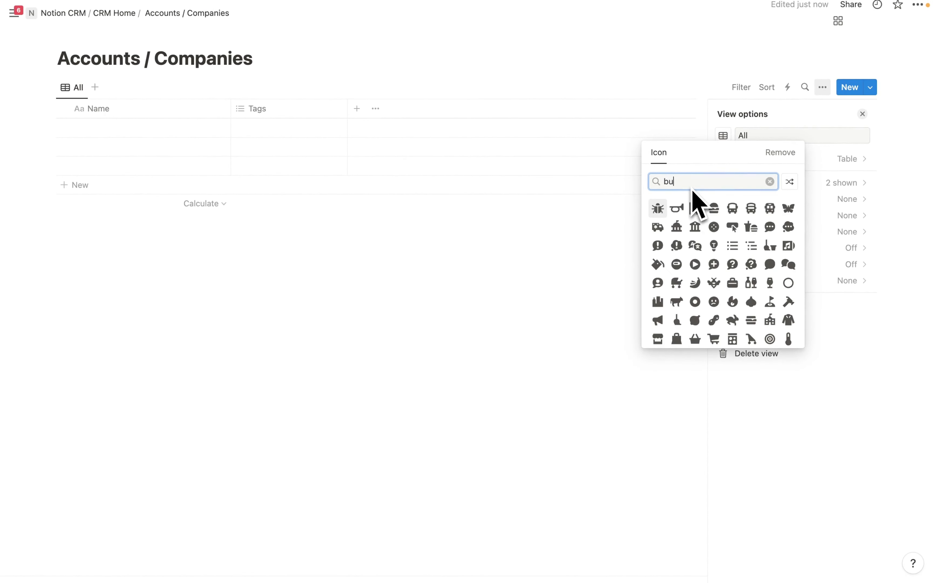
{"action": "type", "text": "ilding"}
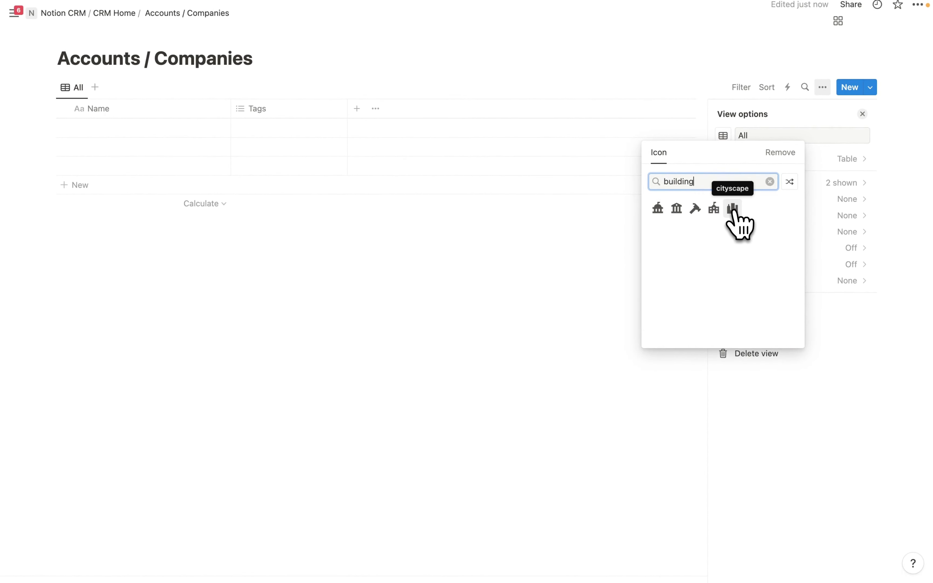
{"action": "left_click", "coordinate": [732, 208]}
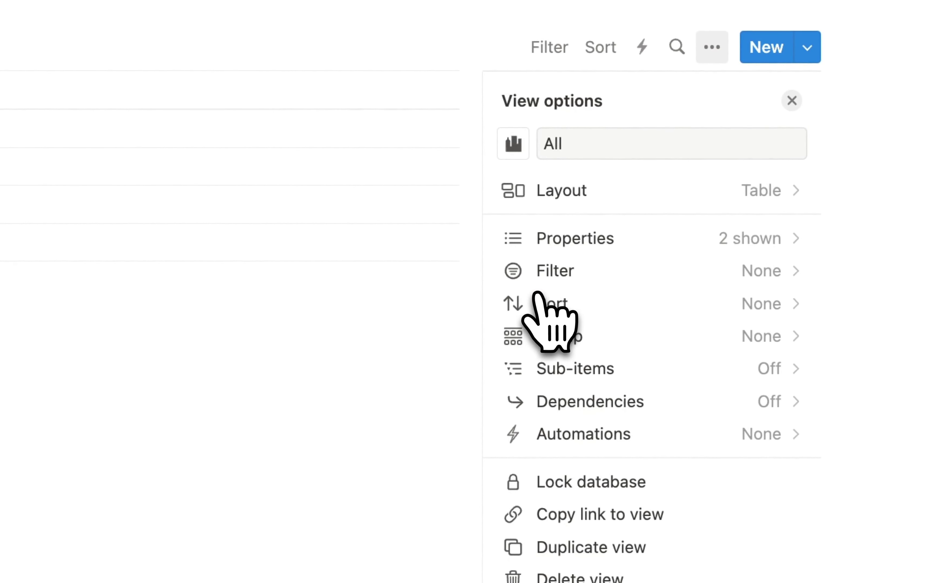
{"action": "left_click", "coordinate": [270, 367]}
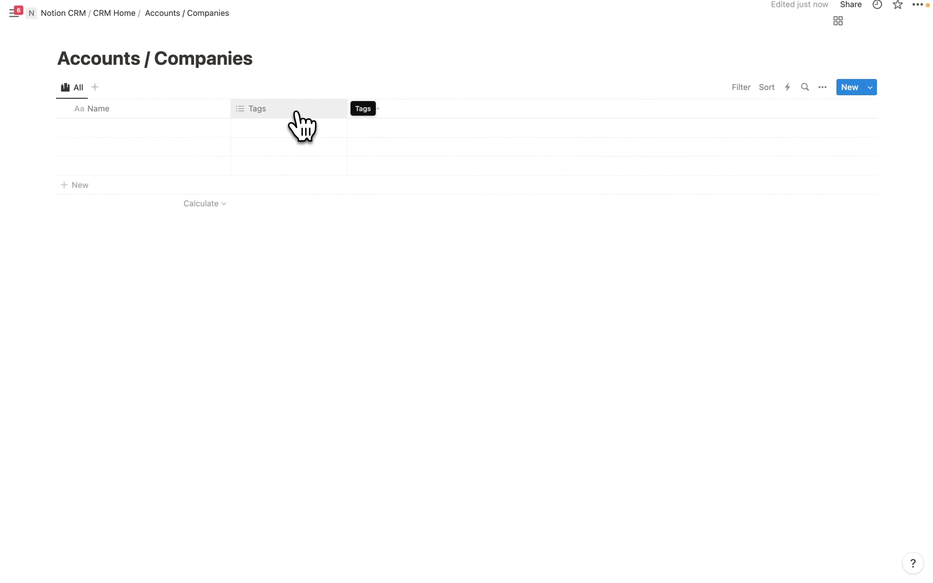
- Delete the Tags property from the Accounts / Companies table
{"action": "left_click", "coordinate": [286, 112]}
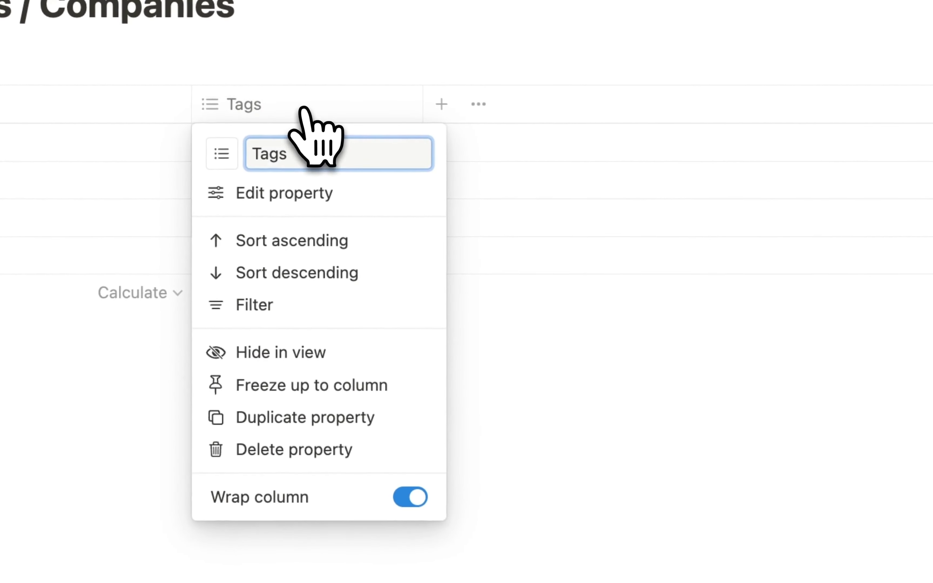
{"action": "left_click", "coordinate": [299, 453]}
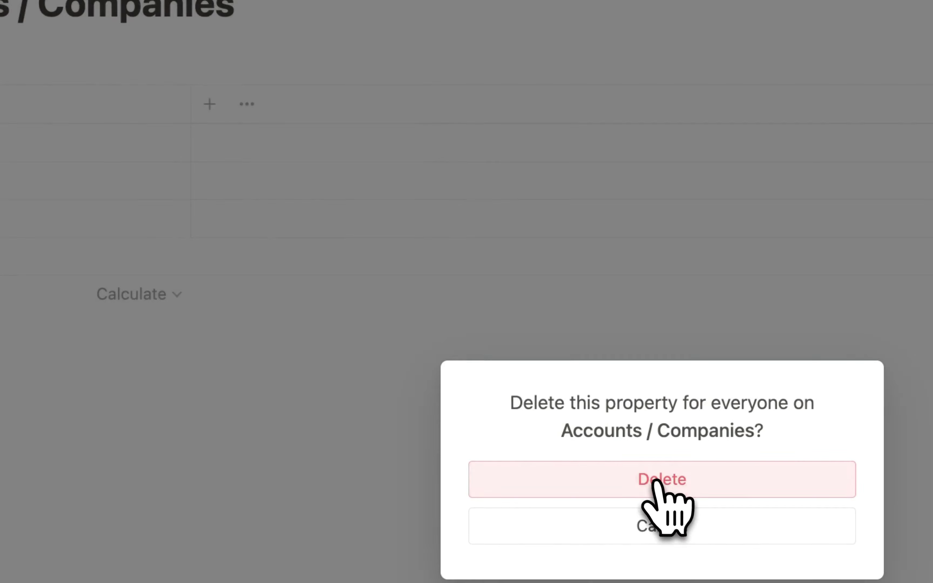
{"action": "left_click", "coordinate": [656, 483]}
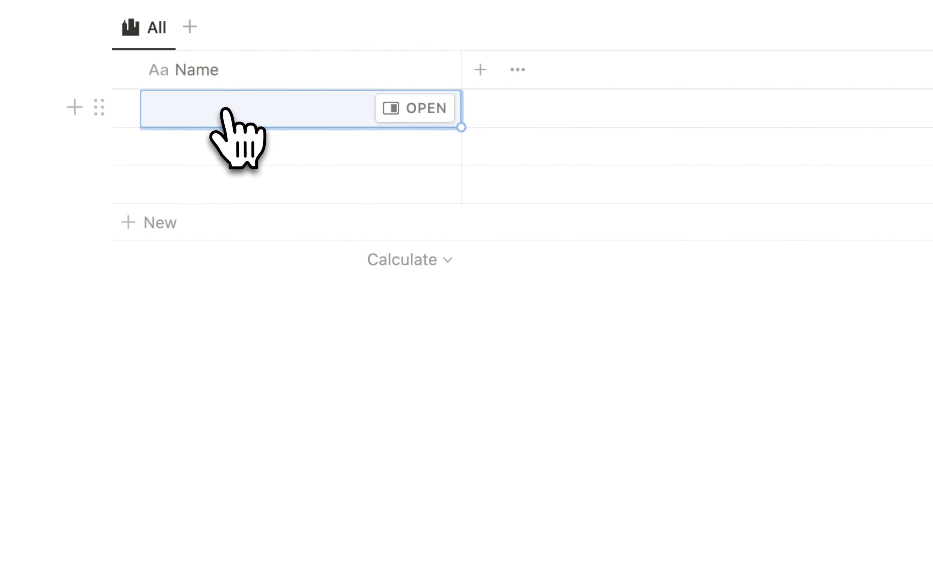
- Enter 'Google' as the name of the first record
{"action": "left_click", "coordinate": [222, 114]}
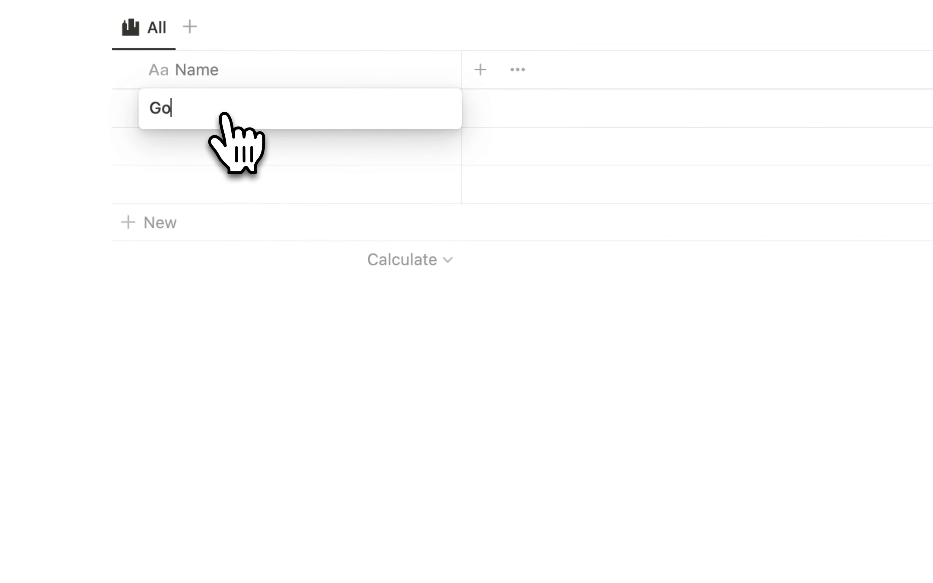
{"action": "type", "text": "Google"}
{"action": "key", "text": "Escape"}
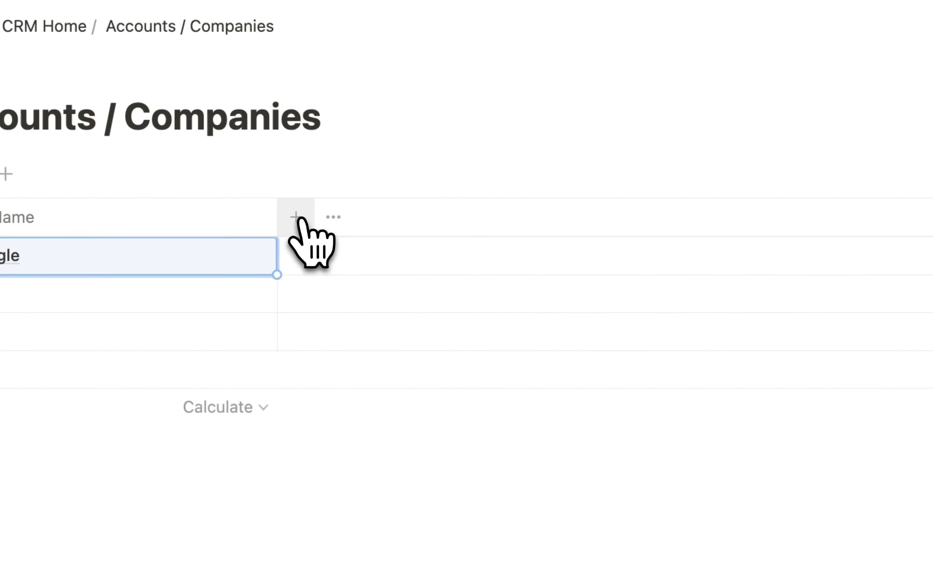
{"action": "left_click", "coordinate": [303, 219]}
- Add a select property to the table, clearing its default name
{"action": "left_click", "coordinate": [300, 218]}
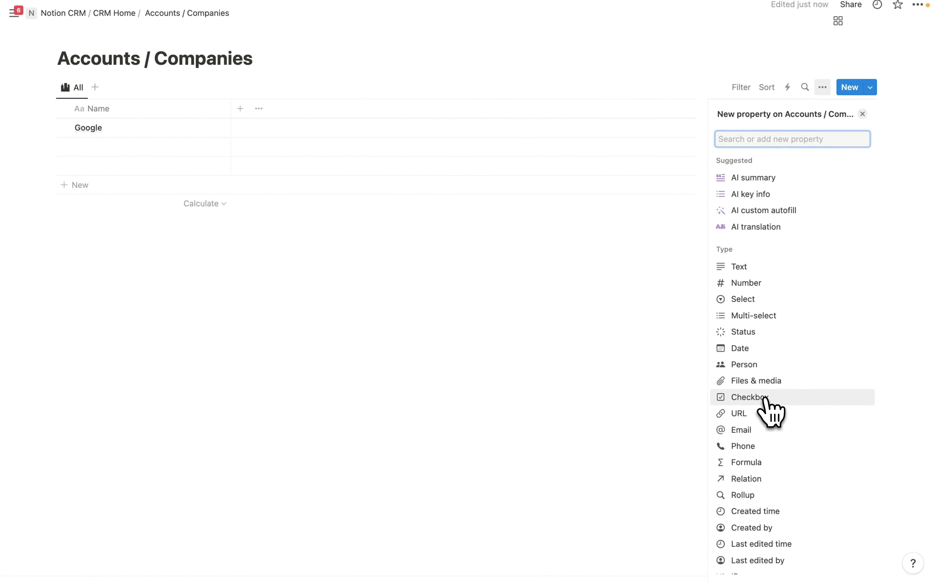
{"action": "left_click", "coordinate": [748, 300]}
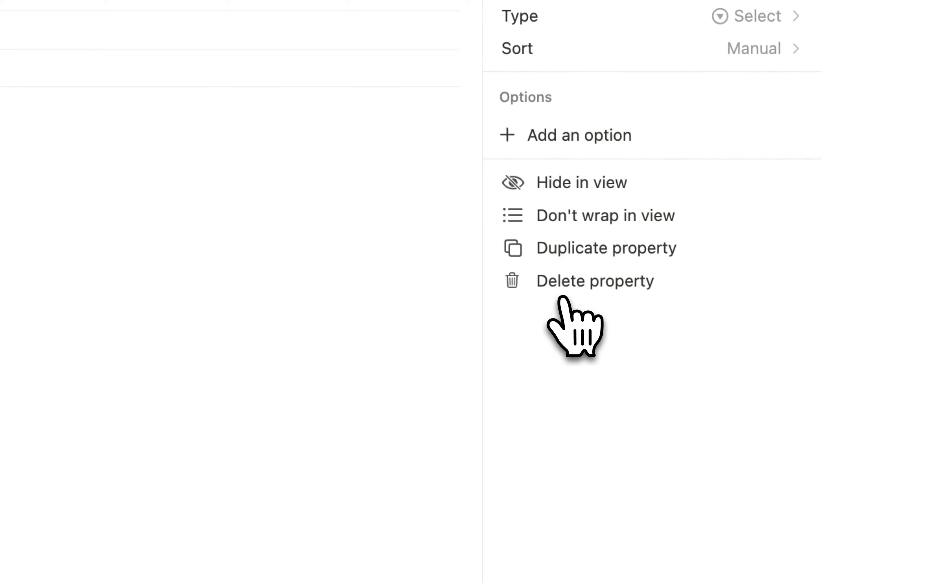
{"action": "key", "text": "BackSpace"}
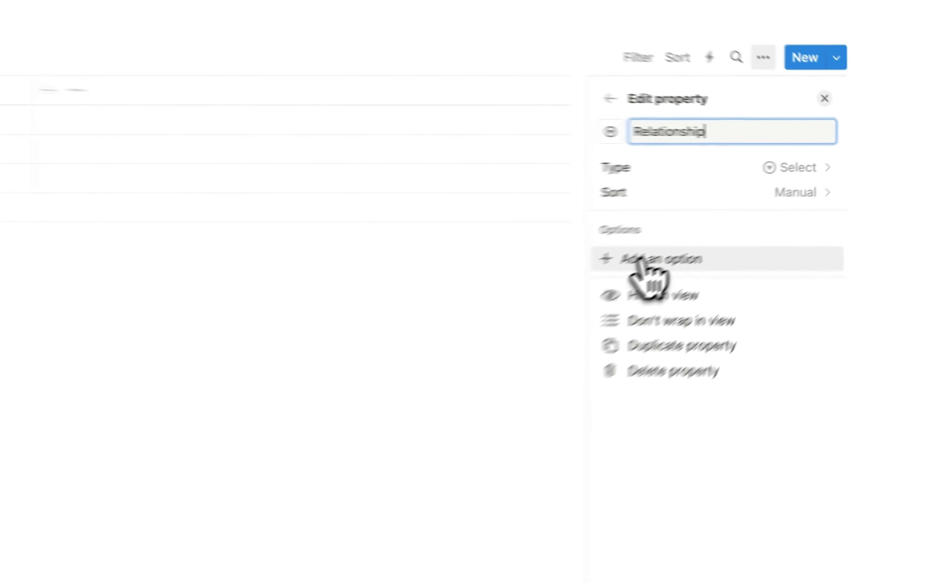
- Add the options Prospect, Customer, Partner, Former Customer and Competitor
{"action": "left_click", "coordinate": [639, 260]}
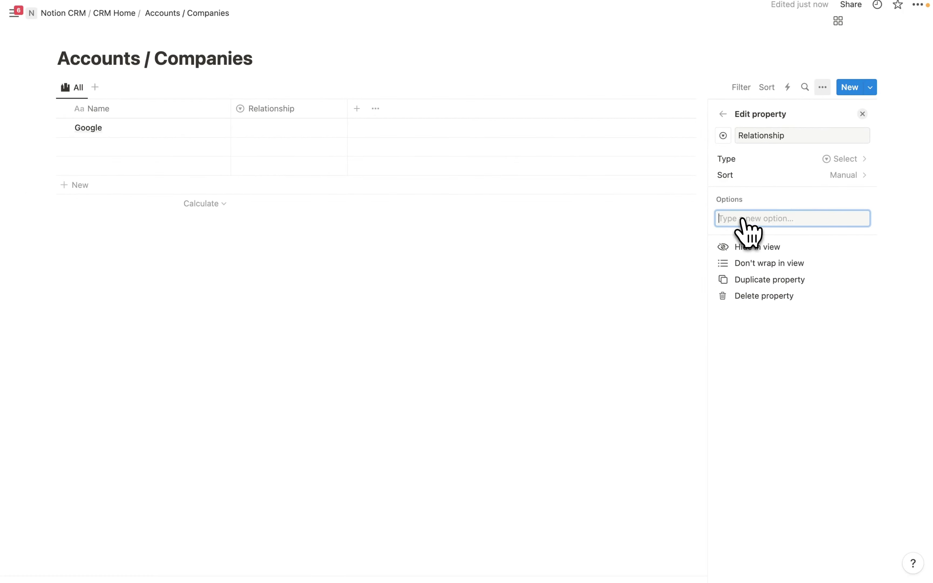
{"action": "type", "text": "Prospect"}
{"action": "key", "text": "Return"}
{"action": "type", "text": "Customer"}
{"action": "key", "text": "Return"}
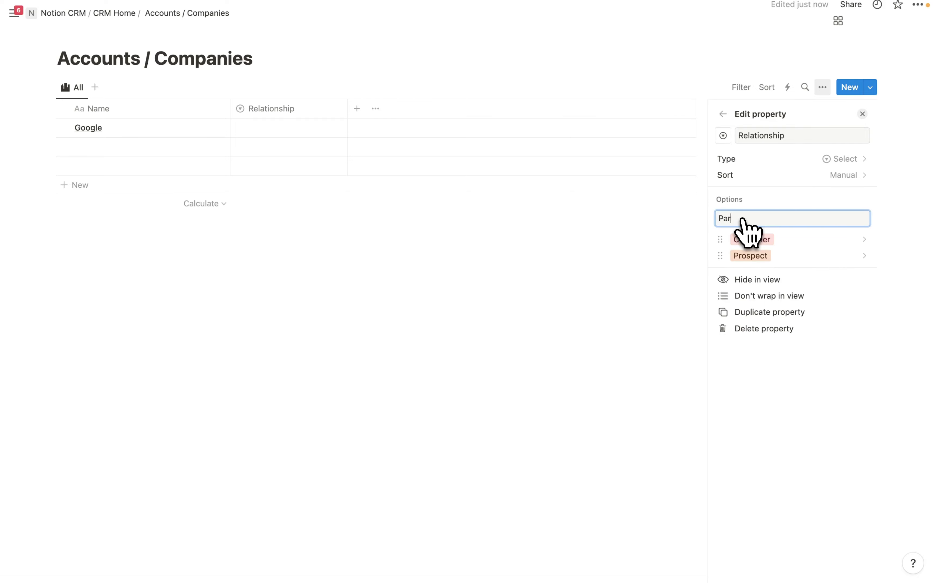
{"action": "type", "text": "Partner"}
{"action": "key", "text": "Return"}
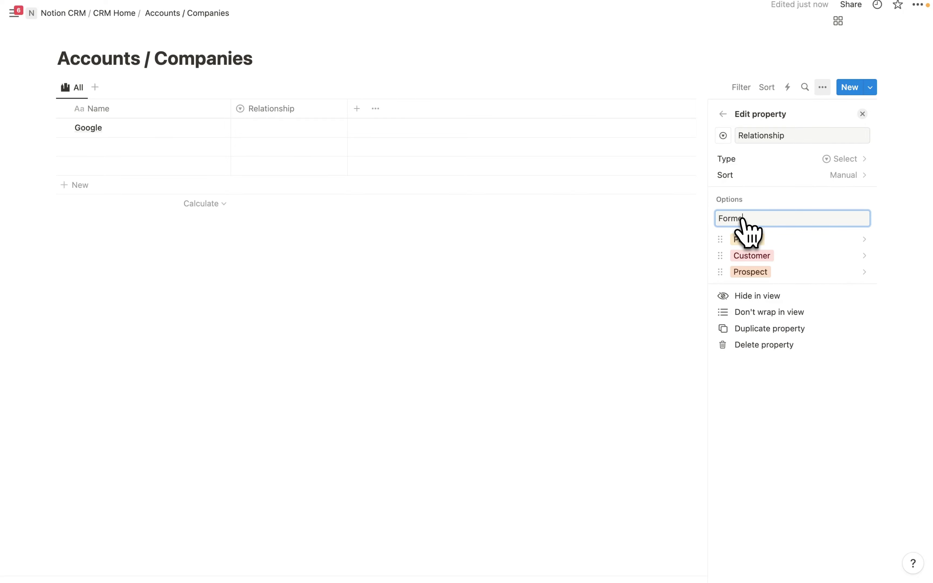
{"action": "type", "text": "Former Customer"}
{"action": "key", "text": "Return"}
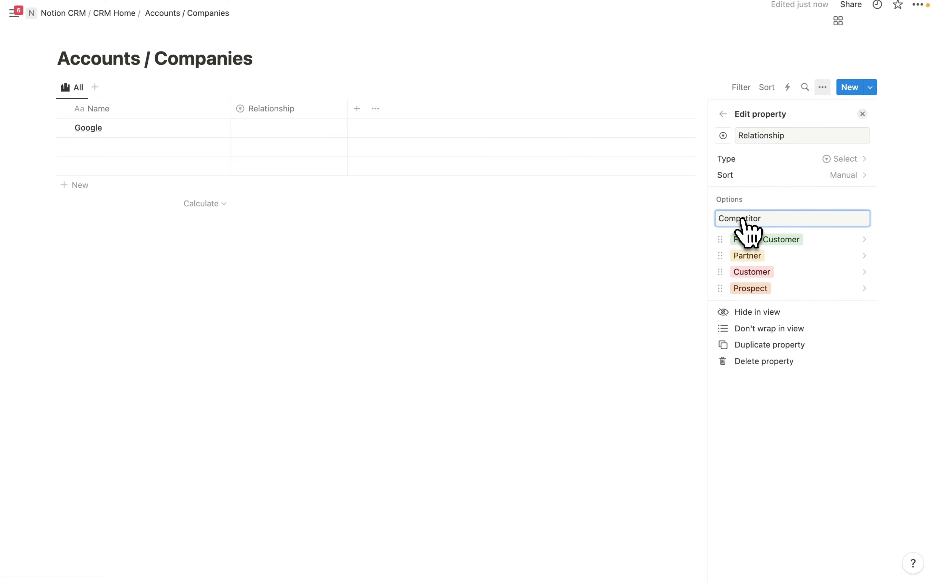
{"action": "key", "text": "Return"}
- Colour the Customer option light gray and the Partner option purple
{"action": "left_click", "coordinate": [746, 289]}
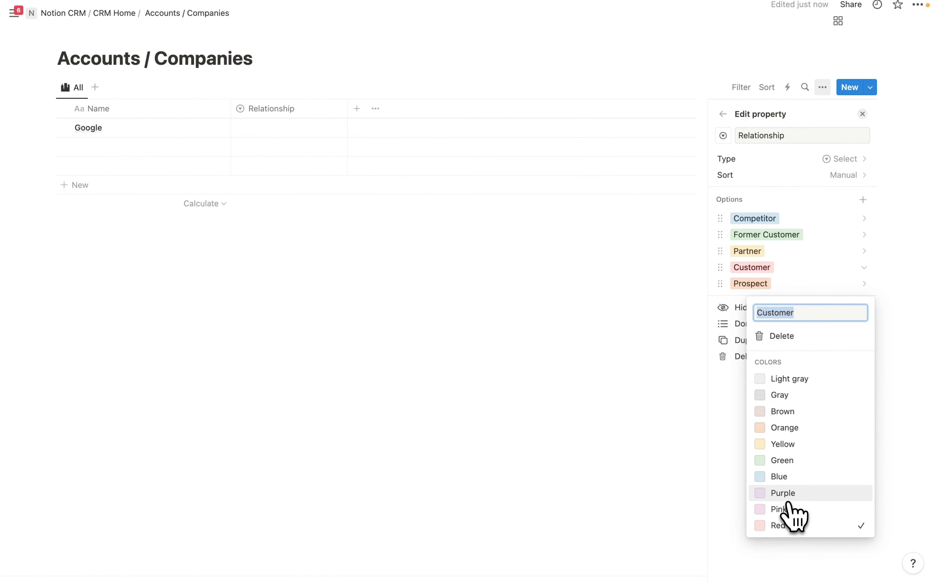
{"action": "left_click", "coordinate": [795, 380]}
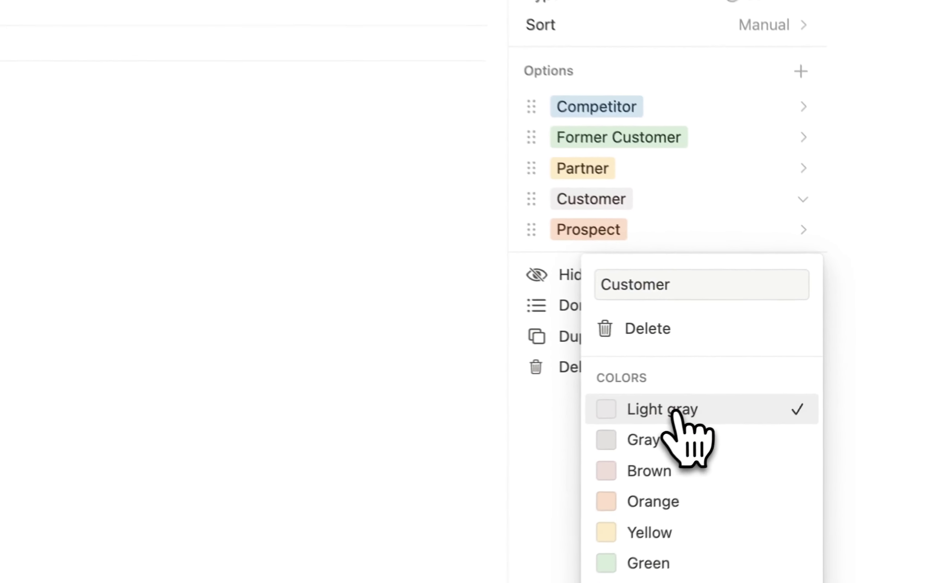
{"action": "left_click", "coordinate": [599, 174]}
{"action": "left_click", "coordinate": [595, 172]}
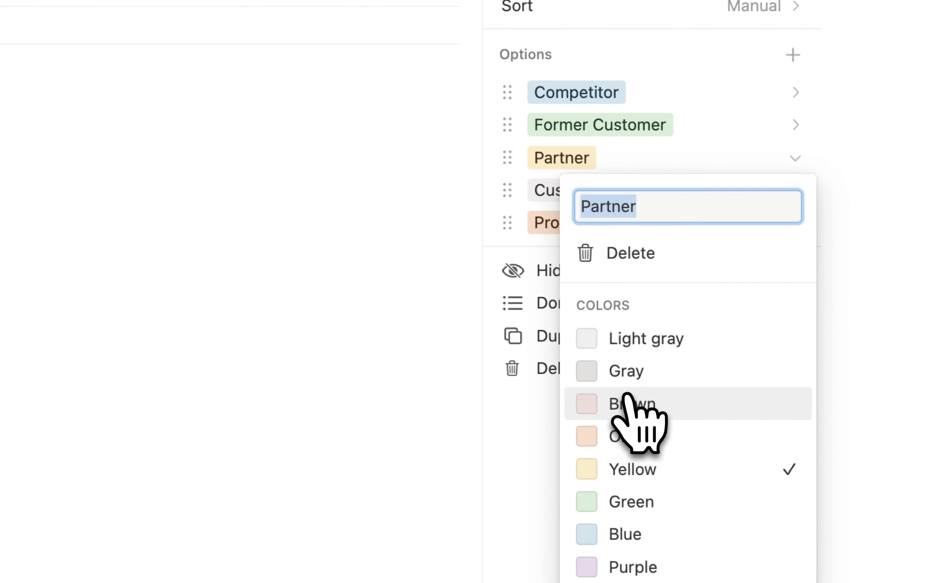
{"action": "scroll", "coordinate": [636, 440], "scroll_direction": "down", "scroll_amount": 3}
{"action": "left_click", "coordinate": [640, 485]}
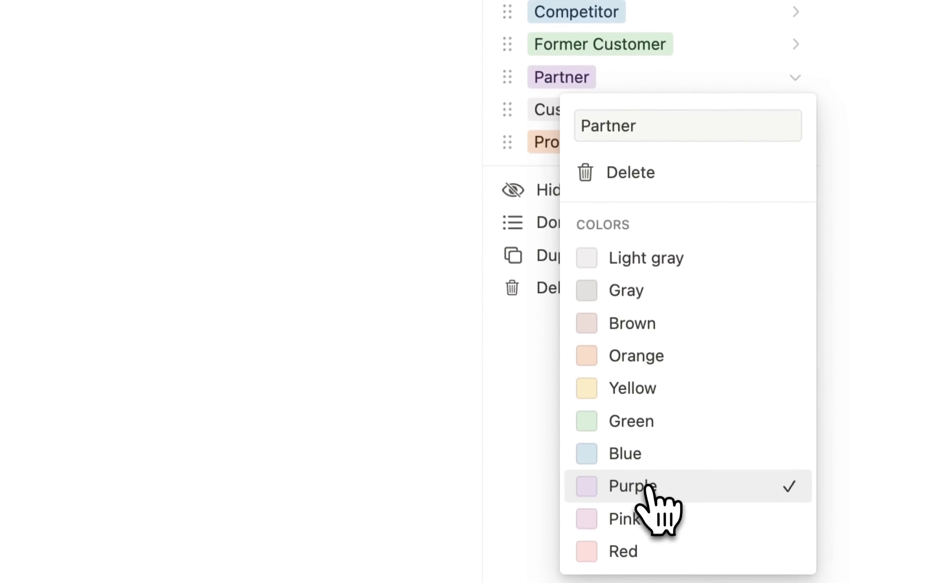
{"action": "left_click", "coordinate": [546, 141]}
- Colour the Prospect option green and the Former Customer option red
{"action": "left_click", "coordinate": [568, 200]}
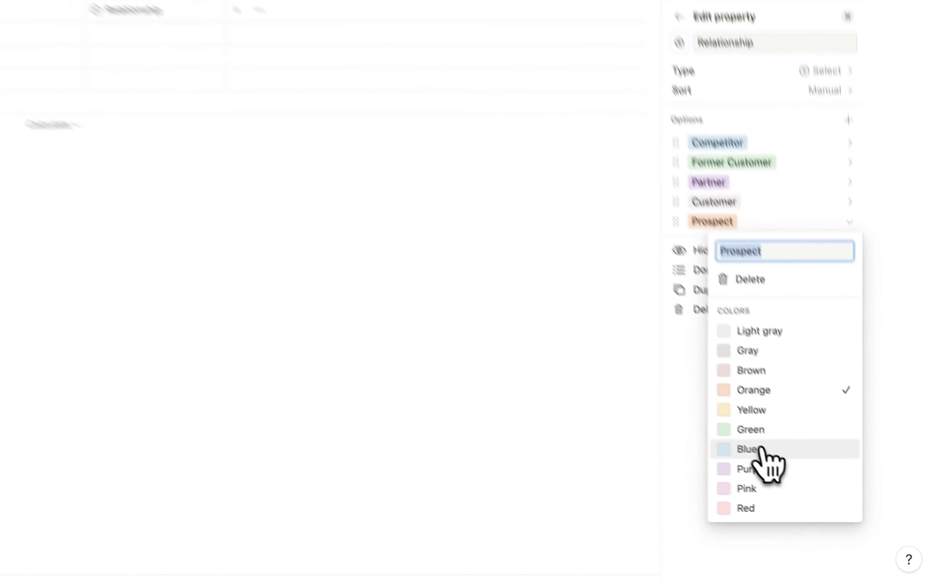
{"action": "left_click", "coordinate": [629, 393]}
{"action": "left_click", "coordinate": [570, 146]}
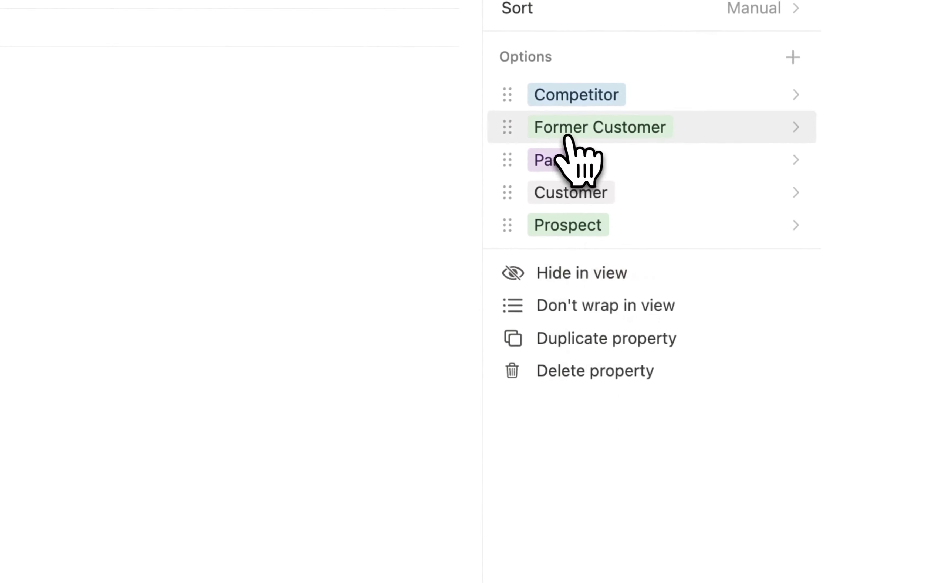
{"action": "left_click", "coordinate": [567, 125]}
{"action": "left_click", "coordinate": [654, 491]}
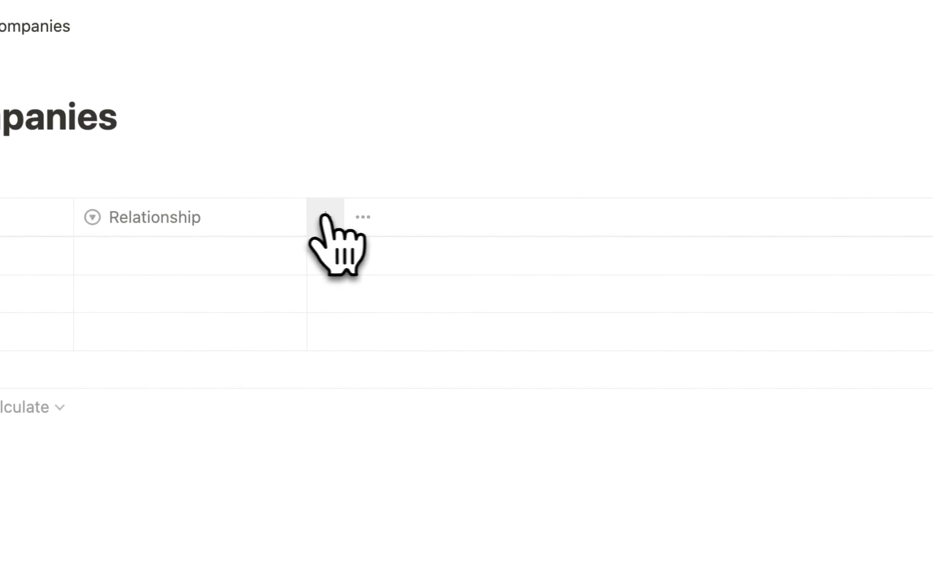
{"action": "left_click", "coordinate": [322, 217]}
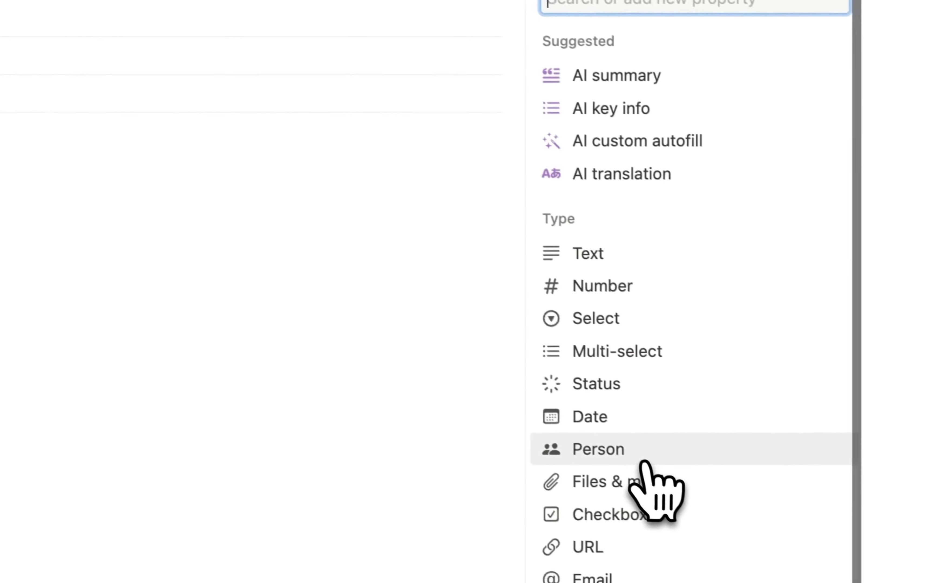
- Add a URL property to hold each company's website
{"action": "scroll", "coordinate": [651, 486], "scroll_direction": "down", "scroll_amount": 2}
{"action": "left_click", "coordinate": [603, 496]}
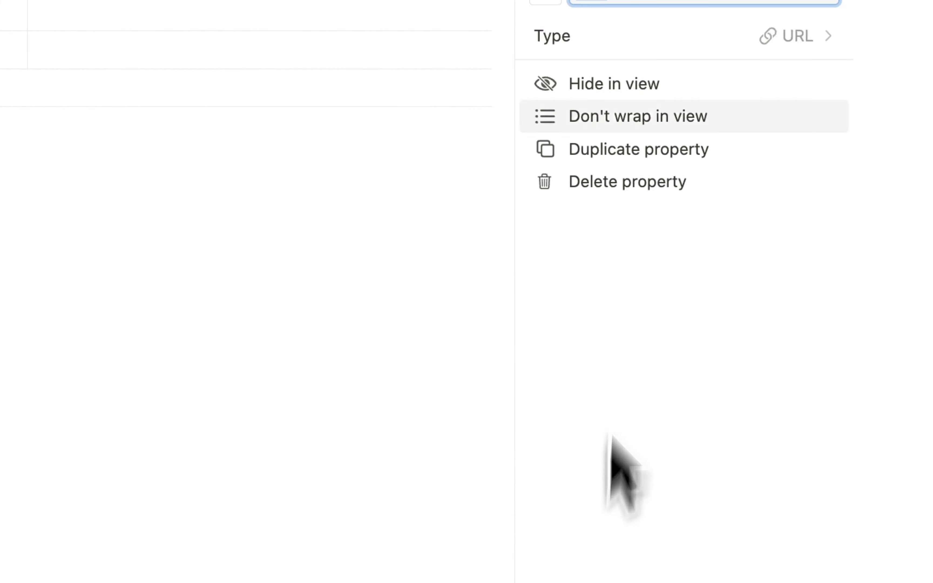
{"action": "key", "text": "BackSpace"}
{"action": "type", "text": "C"}
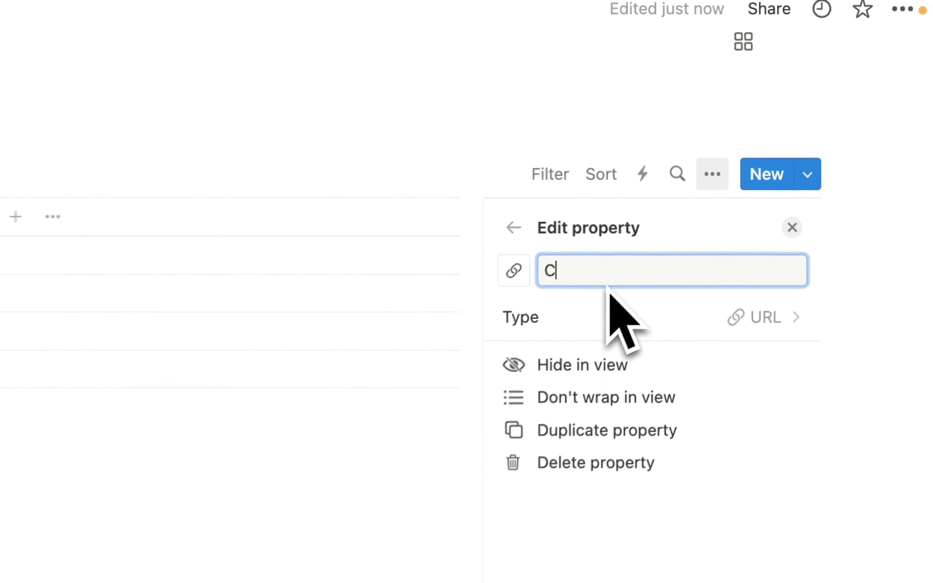
{"action": "type", "text": "om"}
{"action": "key", "text": "BackSpace"}
{"action": "key", "text": "BackSpace"}
{"action": "key", "text": "BackSpace"}
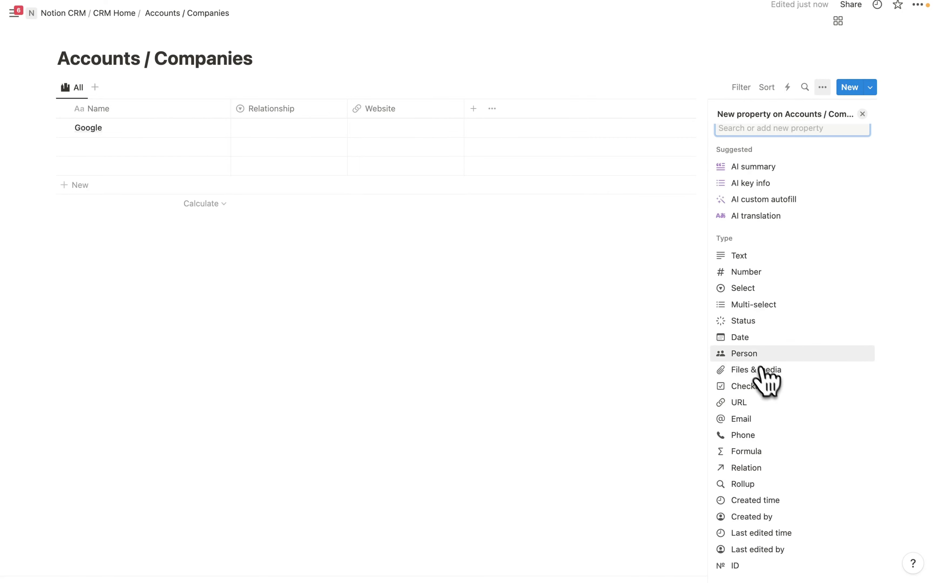
- Add a person property named 'Owner'
{"action": "left_click", "coordinate": [752, 357]}
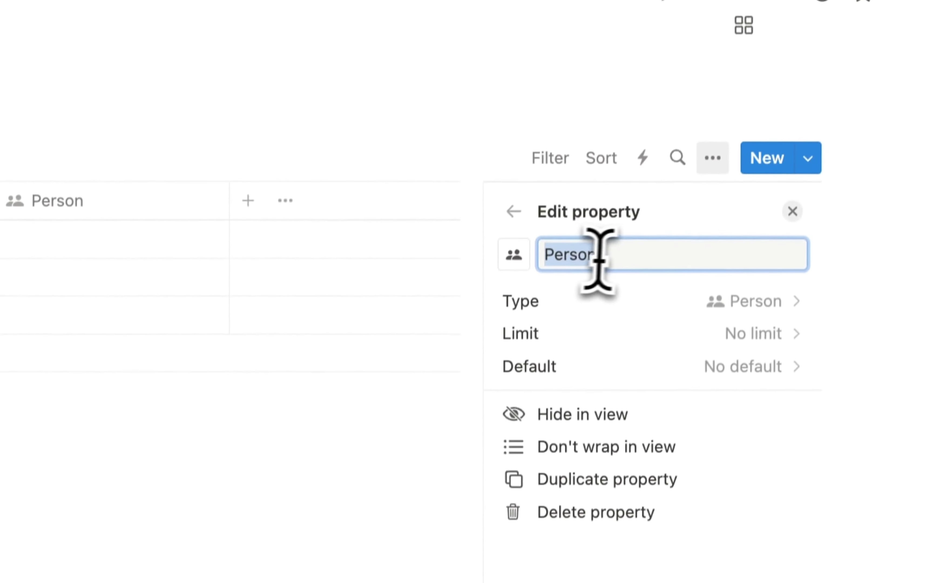
{"action": "left_click", "coordinate": [620, 127]}
{"action": "key", "text": "BackSpace"}
{"action": "key", "text": "BackSpace"}
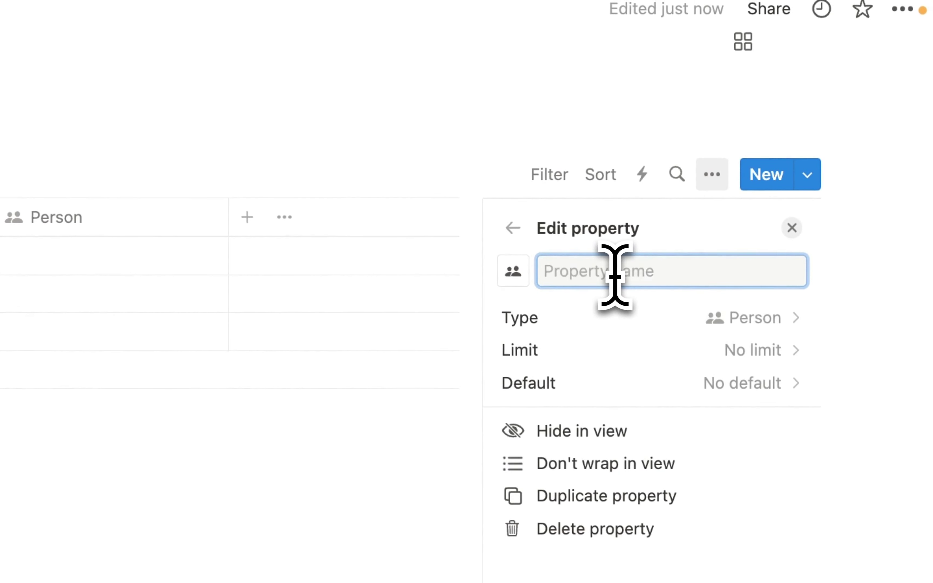
{"action": "type", "text": "Owner"}
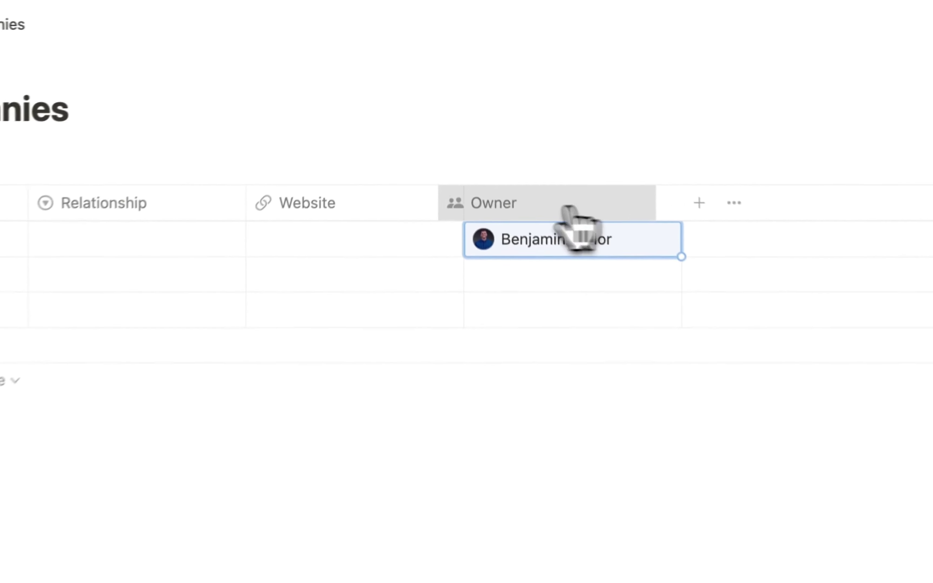
{"action": "left_click_drag", "start_coordinate": [514, 110], "coordinate": [410, 115]}
{"action": "left_click", "coordinate": [539, 261]}
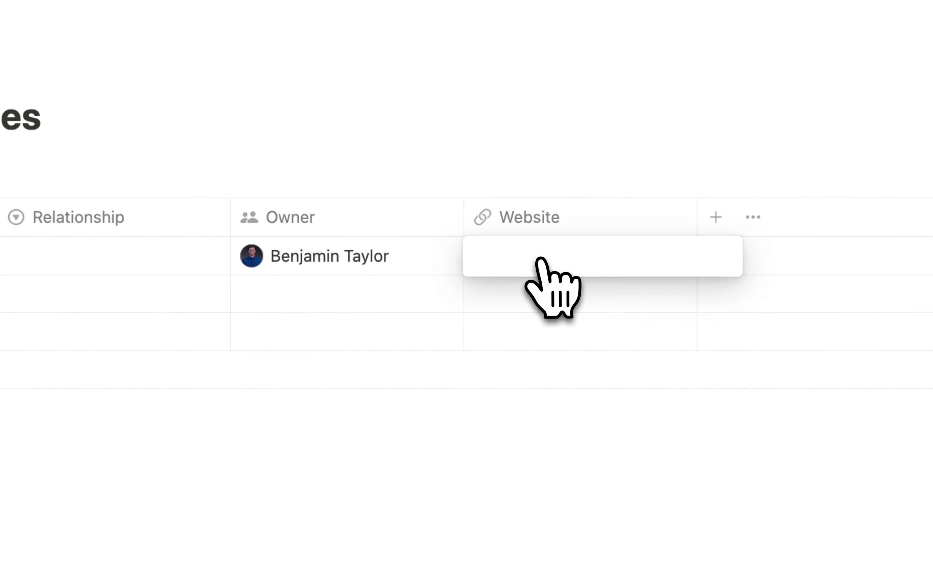
{"action": "type", "text": "www.google.com"}
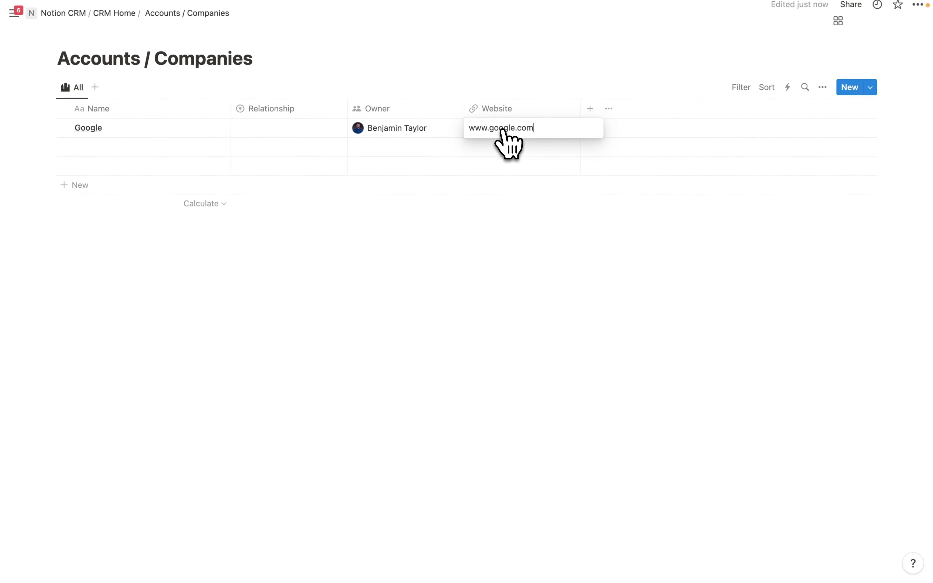
{"action": "key", "text": "Escape"}
{"action": "left_click", "coordinate": [270, 131]}
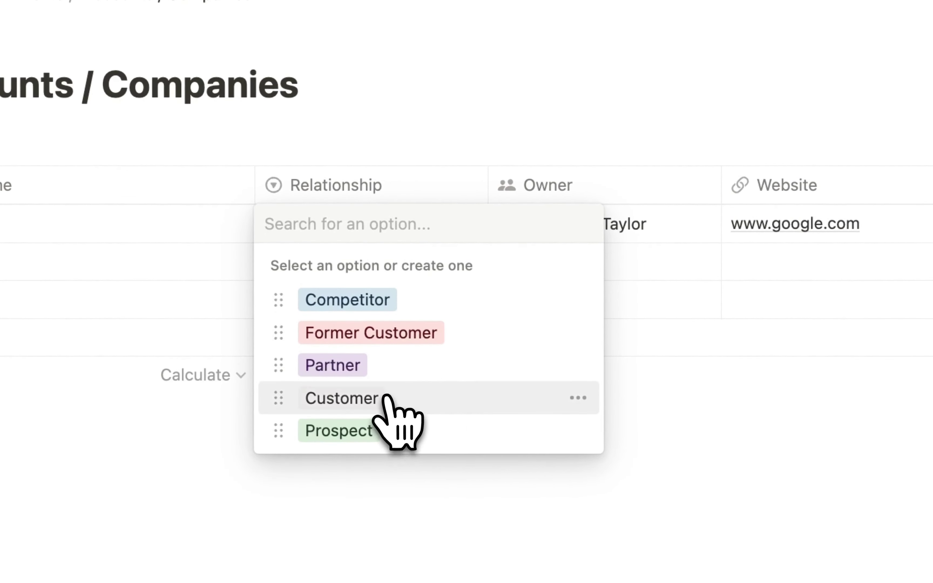
{"action": "left_click", "coordinate": [339, 397]}
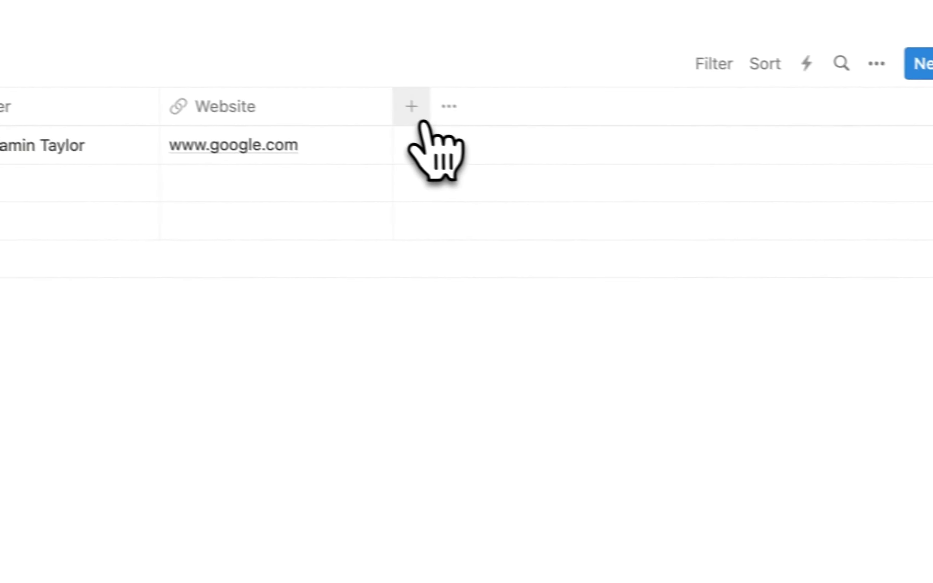
- Add a Number property named 'Employee #' to the table
{"action": "left_click", "coordinate": [385, 114]}
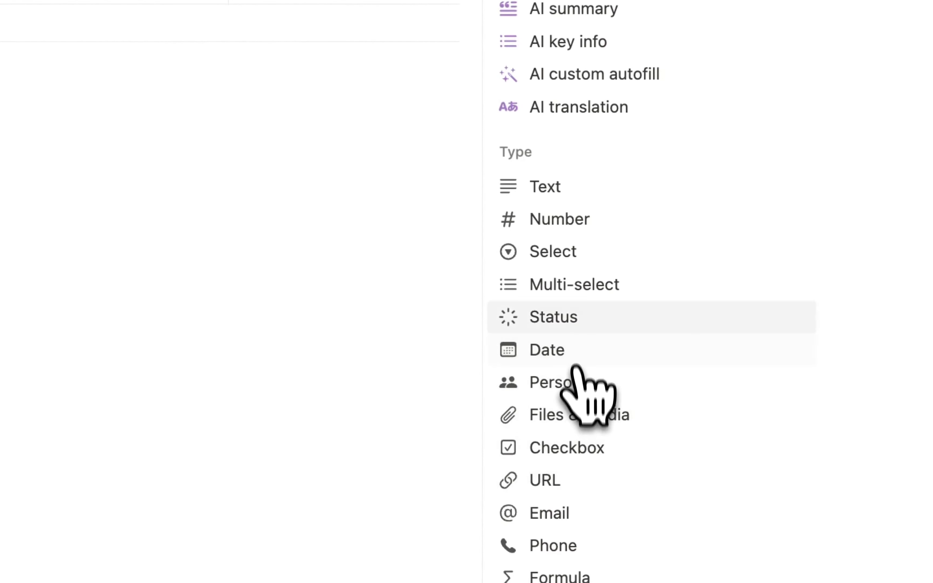
{"action": "left_click", "coordinate": [557, 226]}
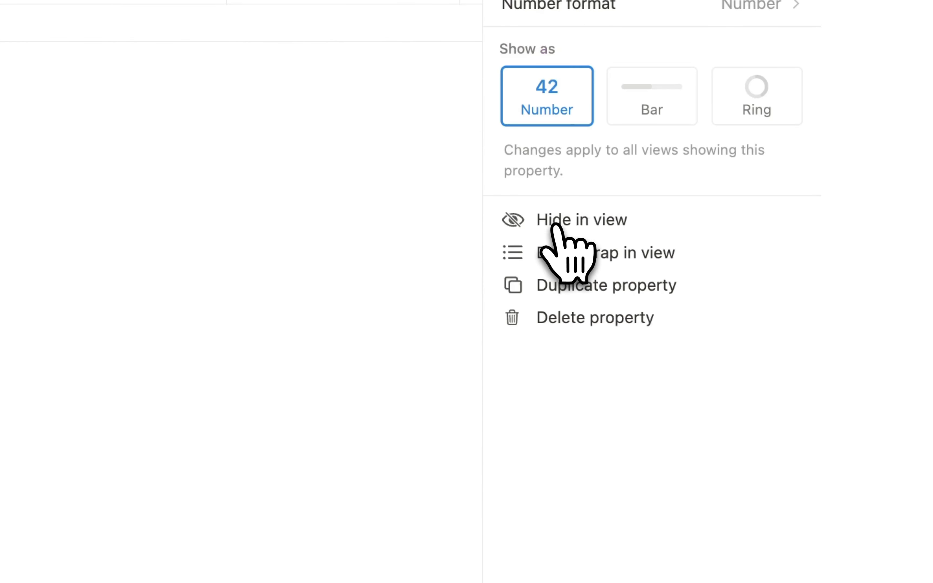
{"action": "left_click_drag", "start_coordinate": [615, 254], "coordinate": [526, 254]}
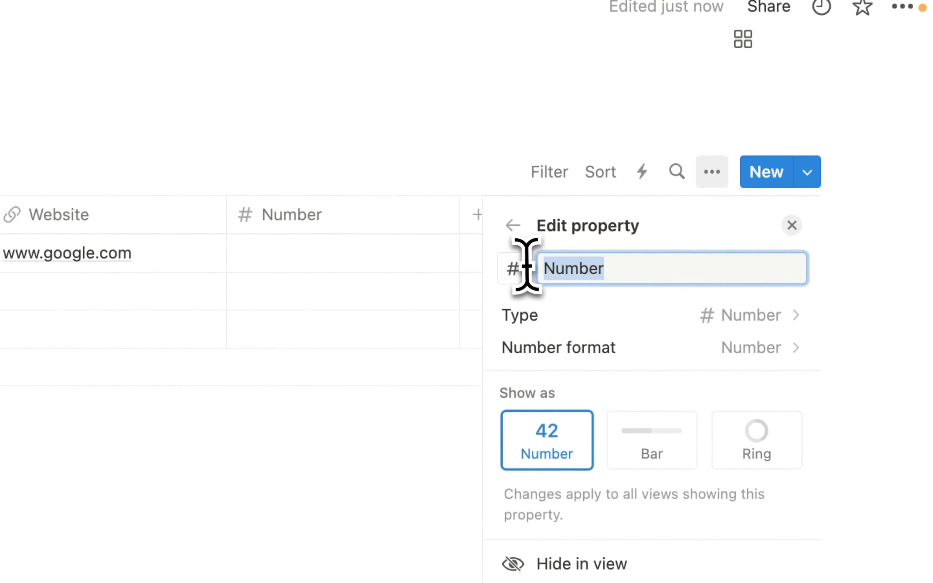
{"action": "type", "text": "N"}
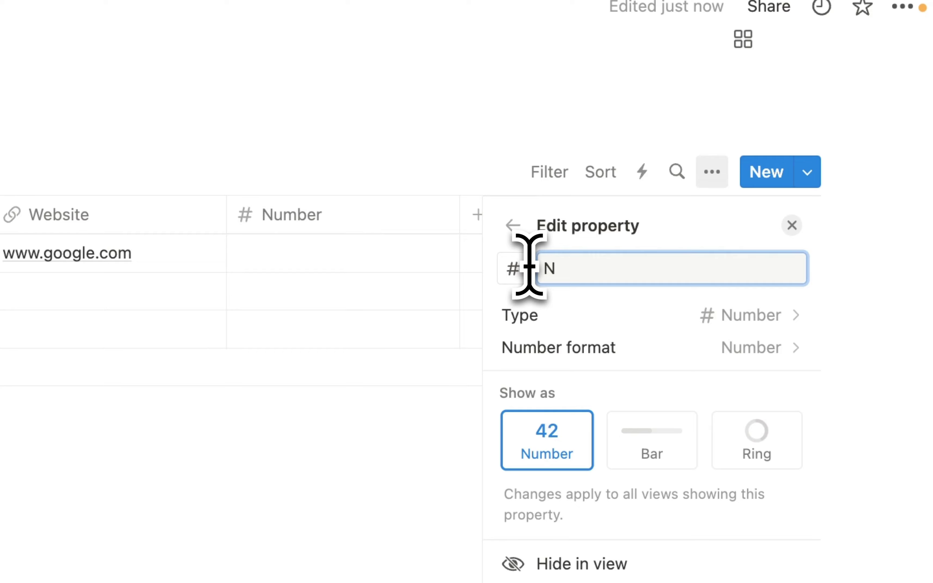
{"action": "key", "text": "BackSpace"}
{"action": "type", "text": "Employee "}
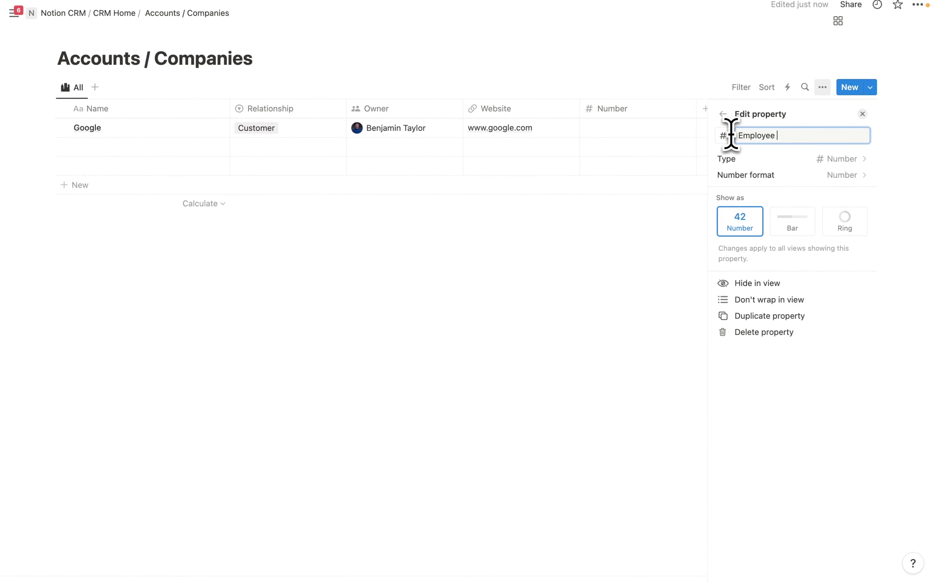
{"action": "type", "text": "#"}
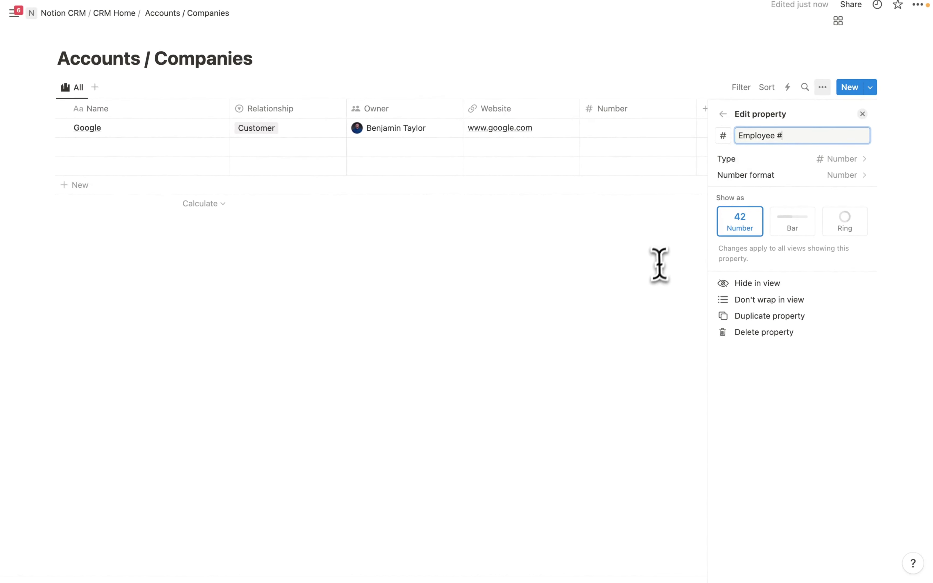
{"action": "left_click", "coordinate": [658, 262]}
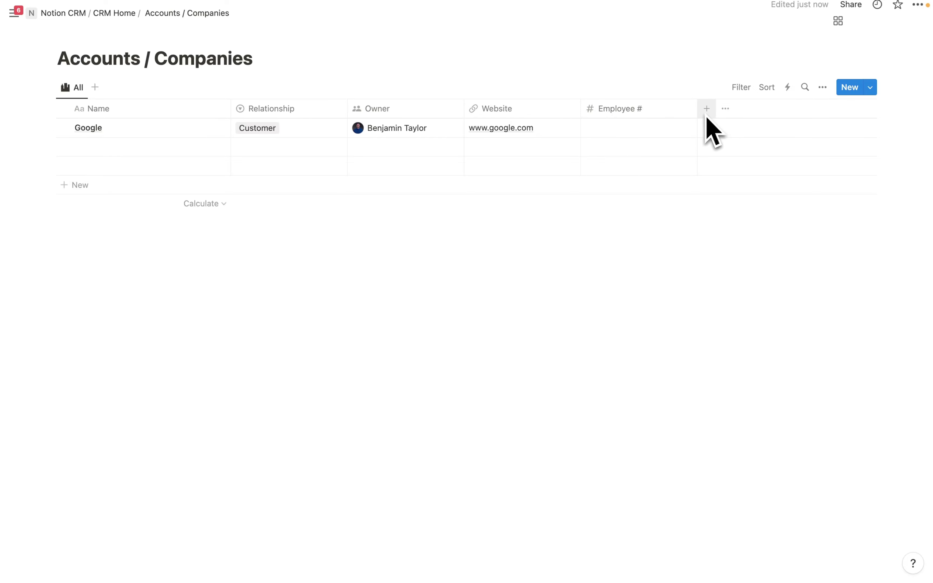
- Freeze the Accounts / Companies table from the first column through Owner
{"action": "left_click", "coordinate": [317, 110]}
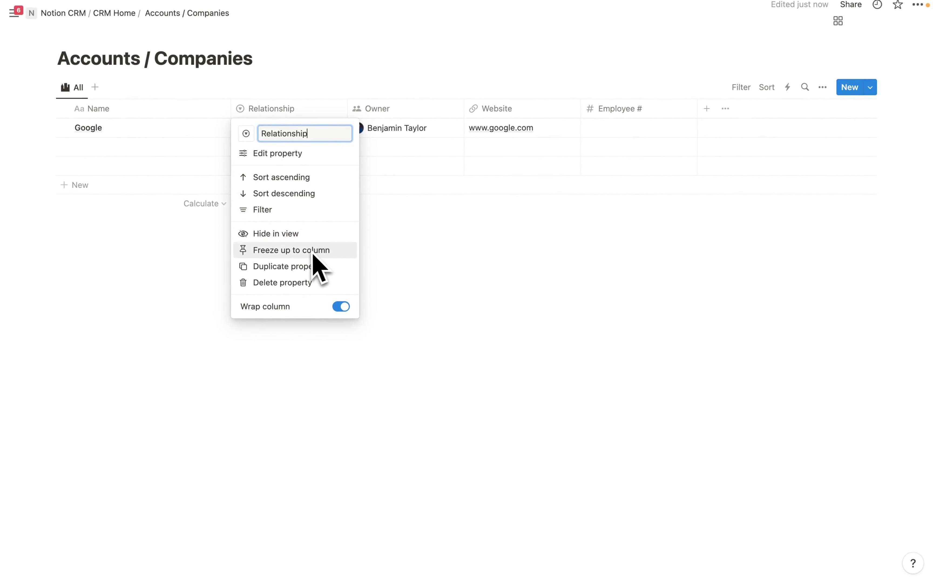
{"action": "left_click", "coordinate": [412, 111]}
{"action": "left_click", "coordinate": [409, 111]}
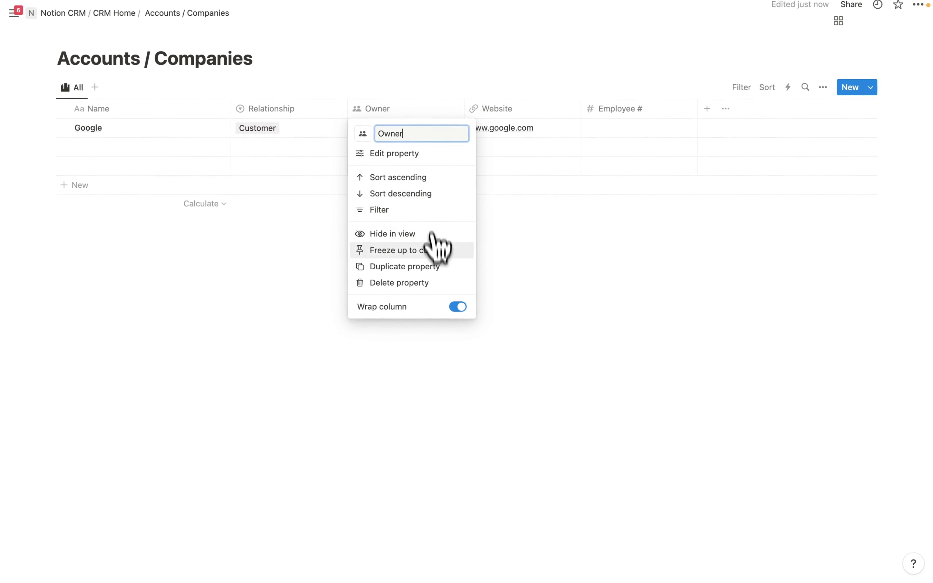
{"action": "left_click", "coordinate": [413, 252]}
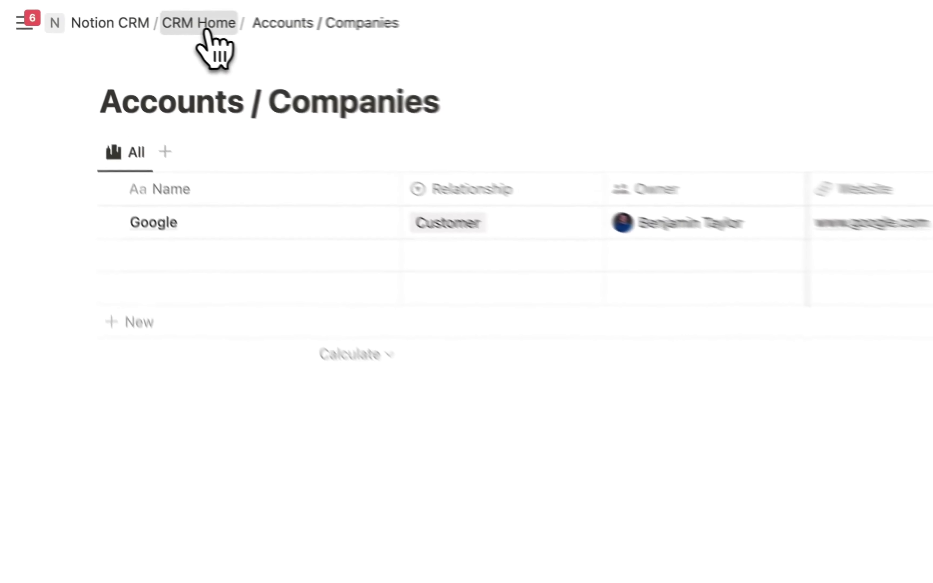
- Back on CRM Home, add a /page sub-page titled 'Contacts' below Accounts / Companies
{"action": "left_click", "coordinate": [121, 17]}
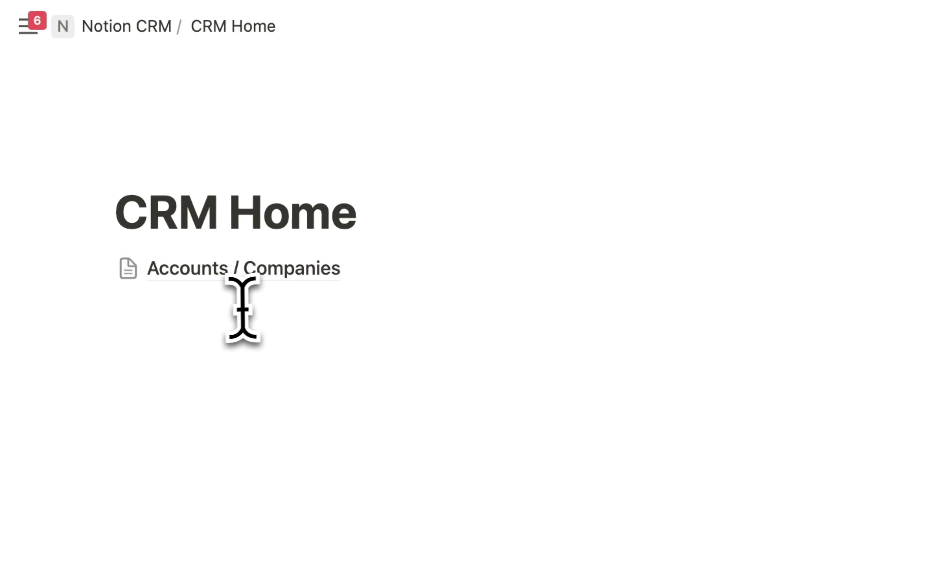
{"action": "left_click", "coordinate": [230, 308]}
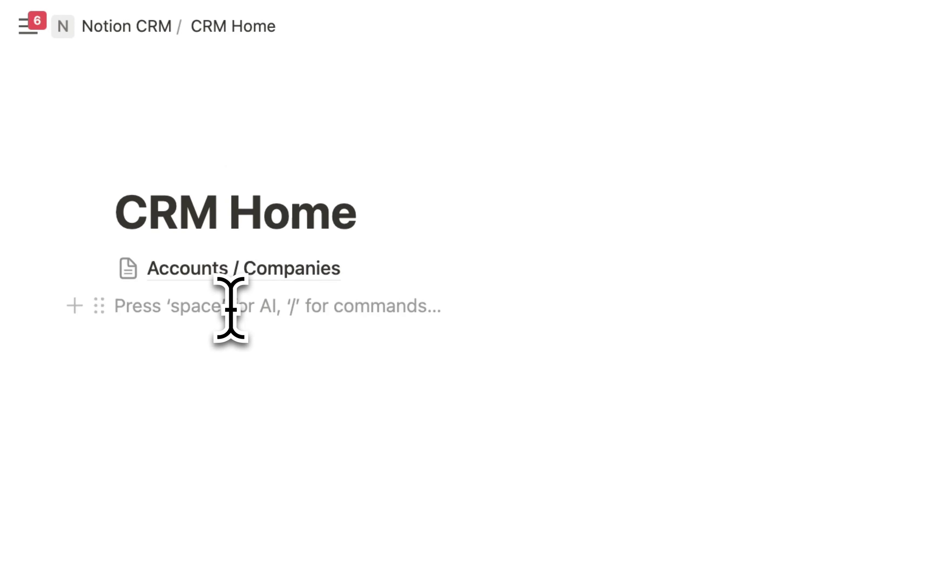
{"action": "type", "text": "/pag"}
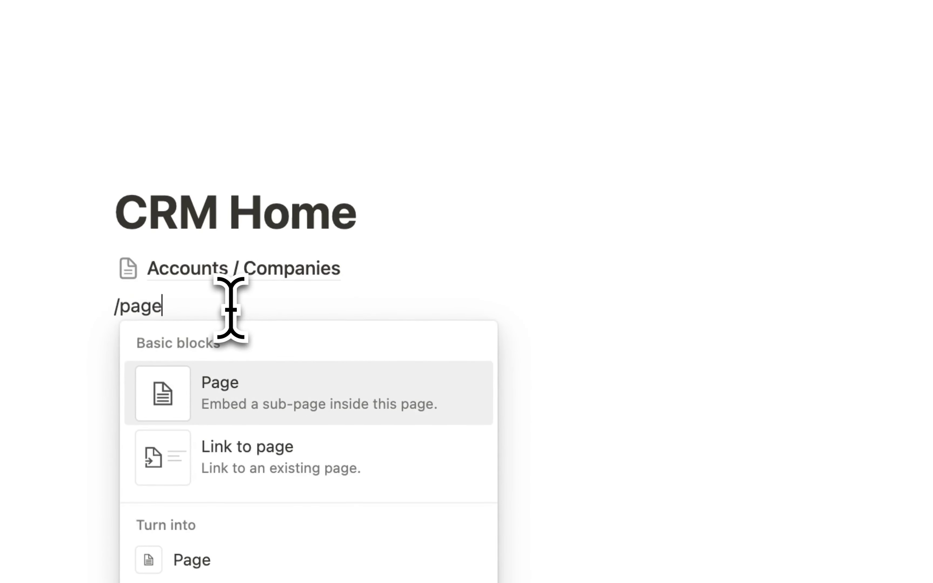
{"action": "type", "text": "e"}
{"action": "left_click", "coordinate": [279, 381]}
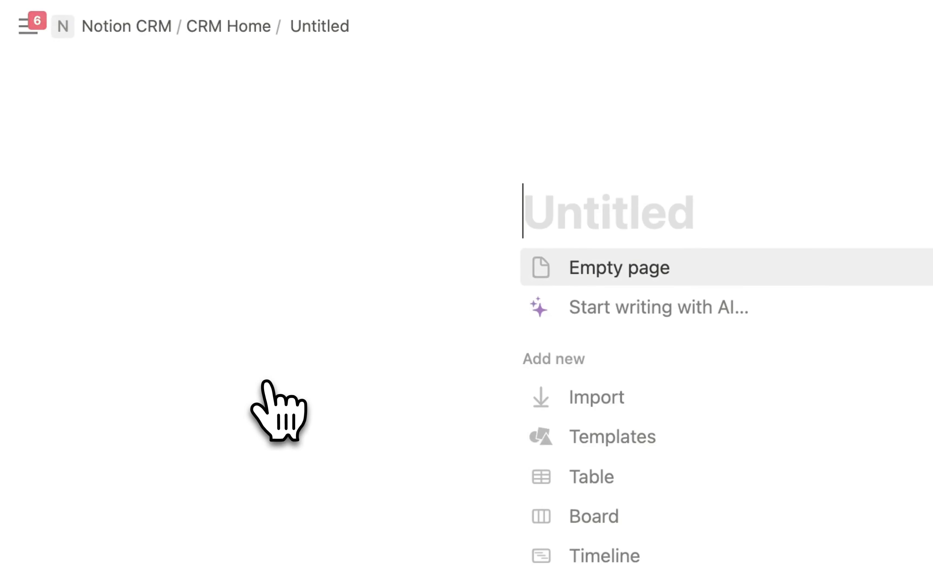
{"action": "type", "text": "Contacts /"}
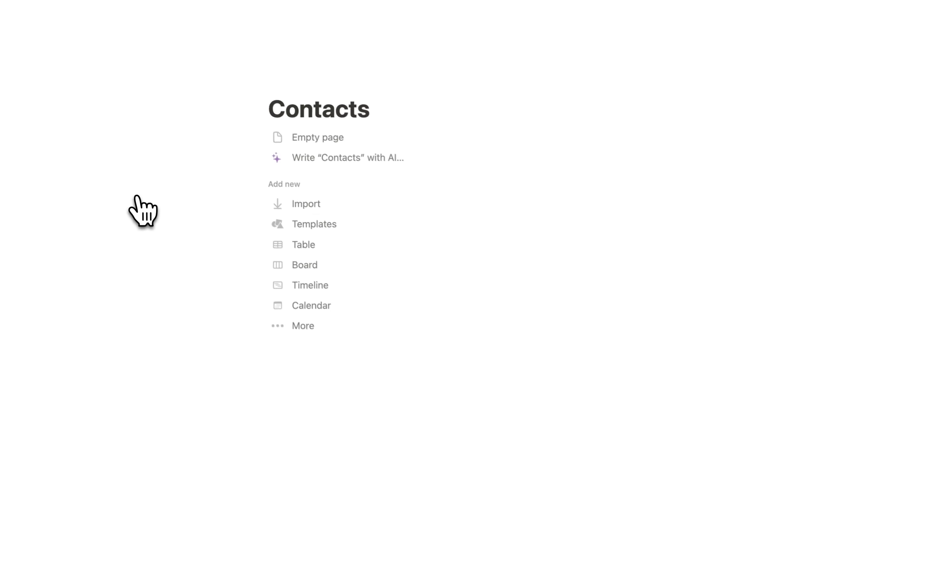
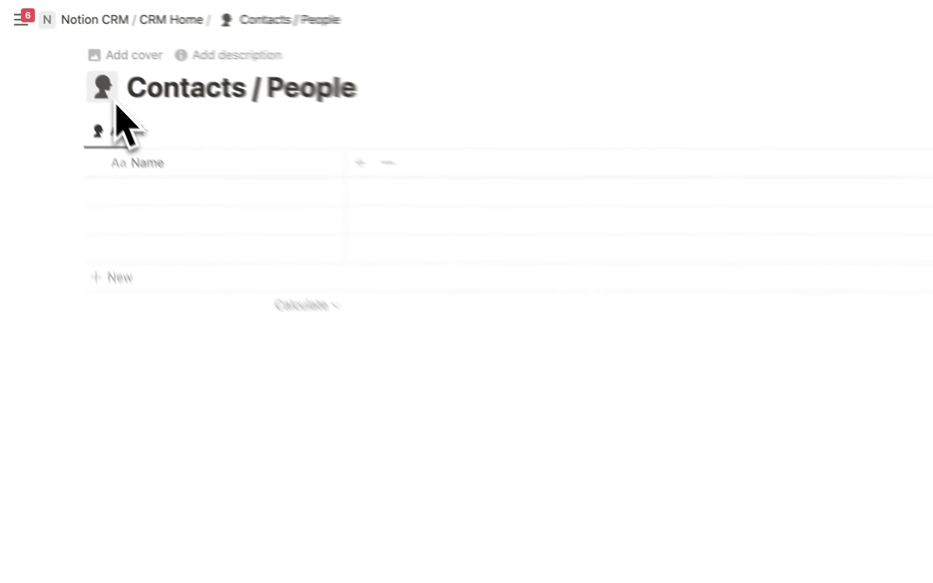
- Enter the first contact's full name in the Name column
{"action": "left_click", "coordinate": [177, 195]}
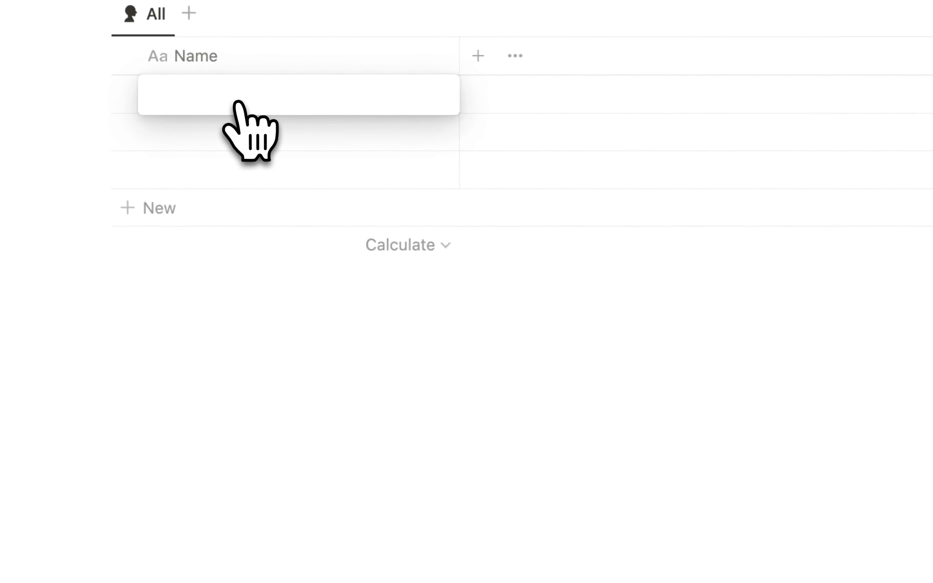
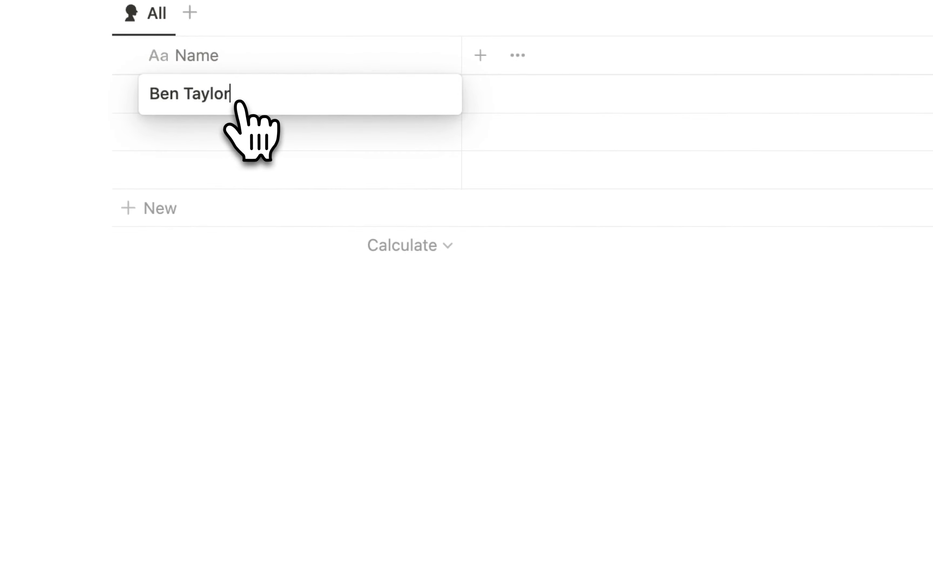
{"action": "left_click", "coordinate": [505, 239]}
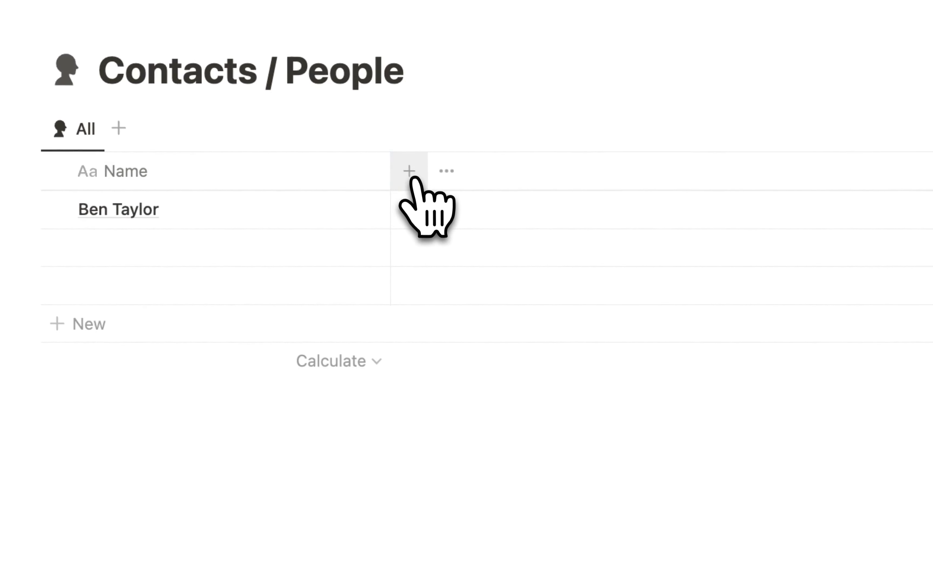
- Add a Text property named 'Title' and enter Founder as the first contact's title
{"action": "left_click", "coordinate": [409, 172]}
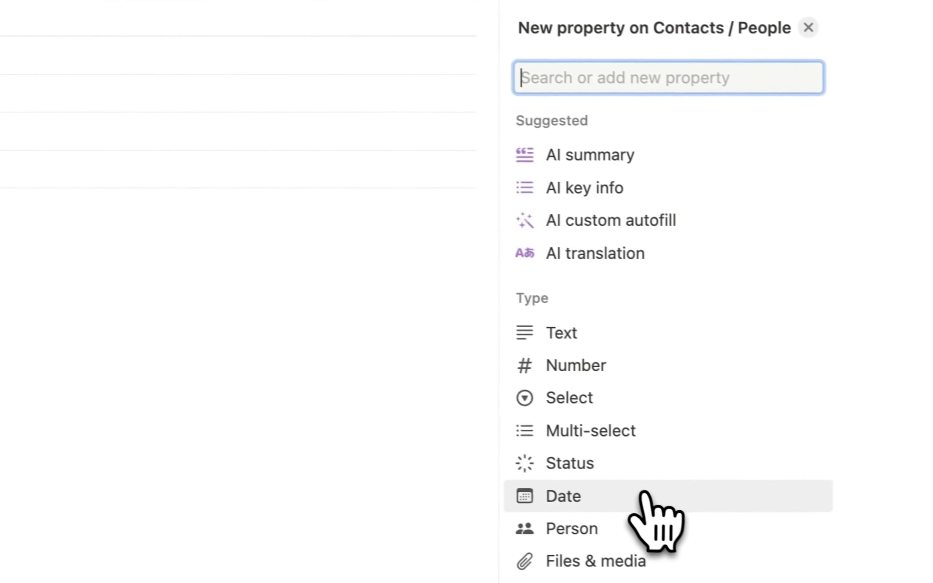
{"action": "left_click", "coordinate": [554, 328]}
{"action": "key", "text": "BackSpace"}
{"action": "type", "text": "Title"}
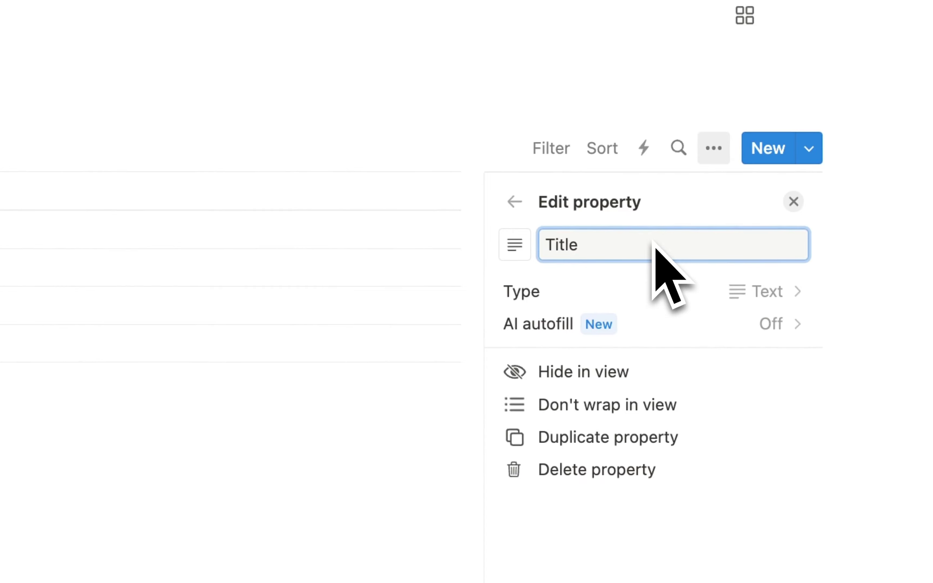
{"action": "left_click", "coordinate": [270, 215]}
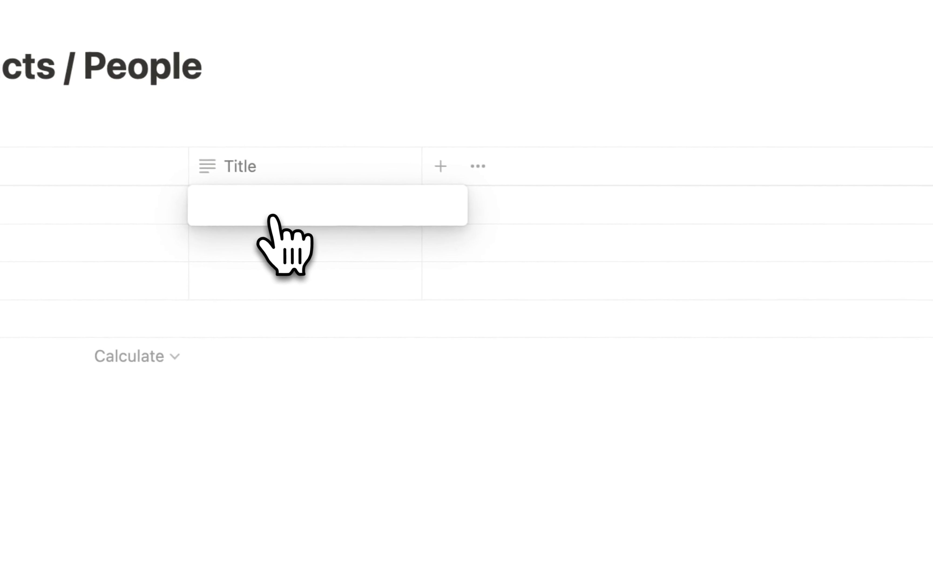
{"action": "type", "text": "Found"}
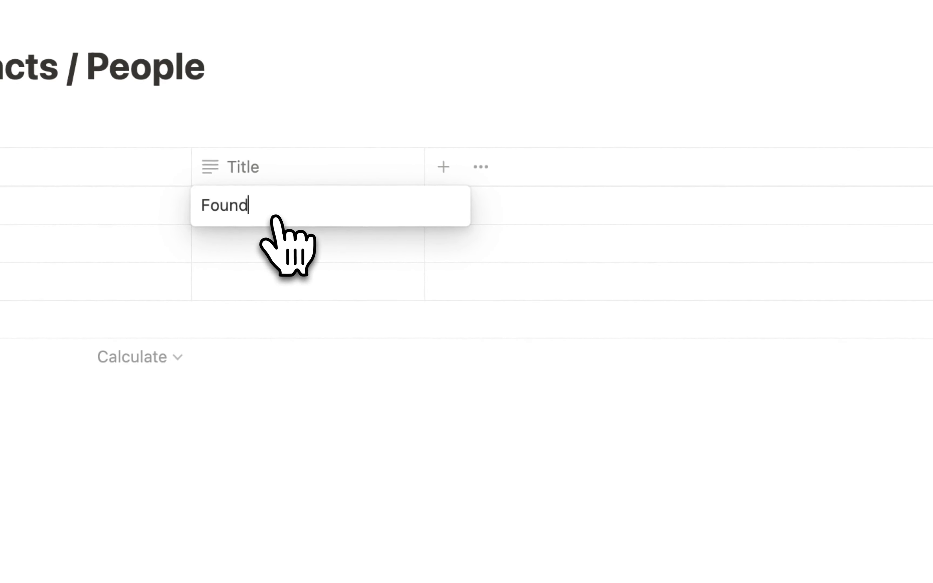
{"action": "type", "text": "er"}
{"action": "key", "text": "Return"}
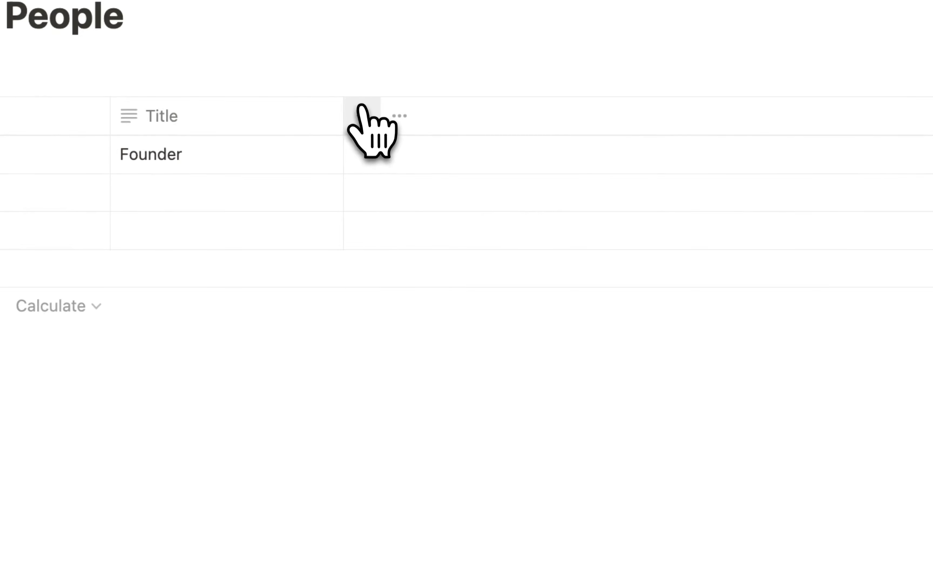
{"action": "left_click", "coordinate": [362, 116]}
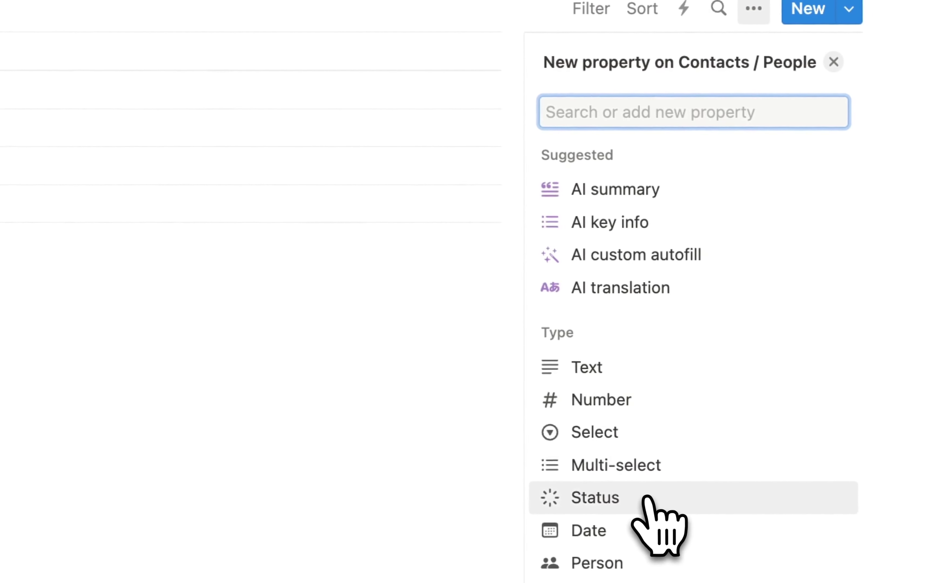
- Make the new property a Select property named 'Status'
{"action": "left_click", "coordinate": [608, 438]}
{"action": "key", "text": "BackSpace"}
{"action": "type", "text": "Status"}
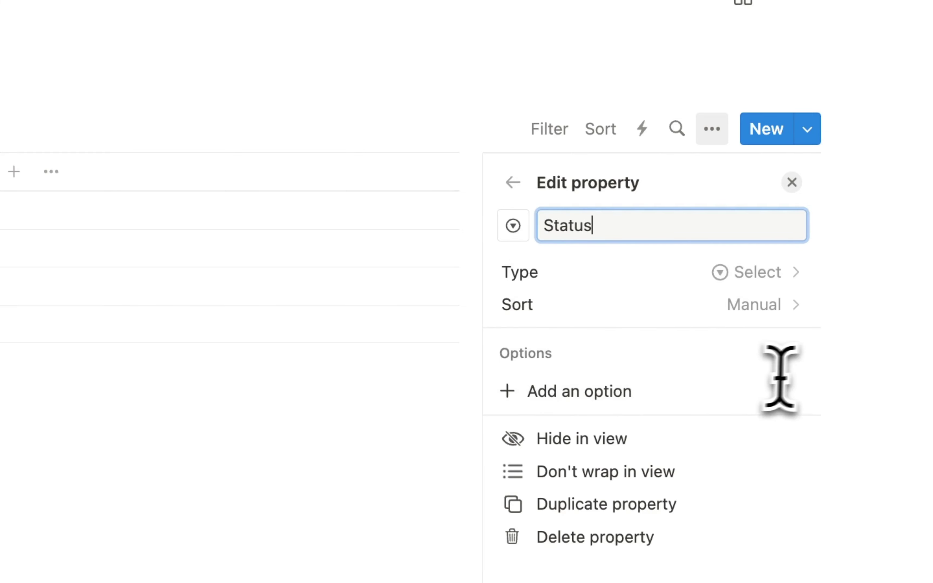
{"action": "left_click", "coordinate": [836, 366]}
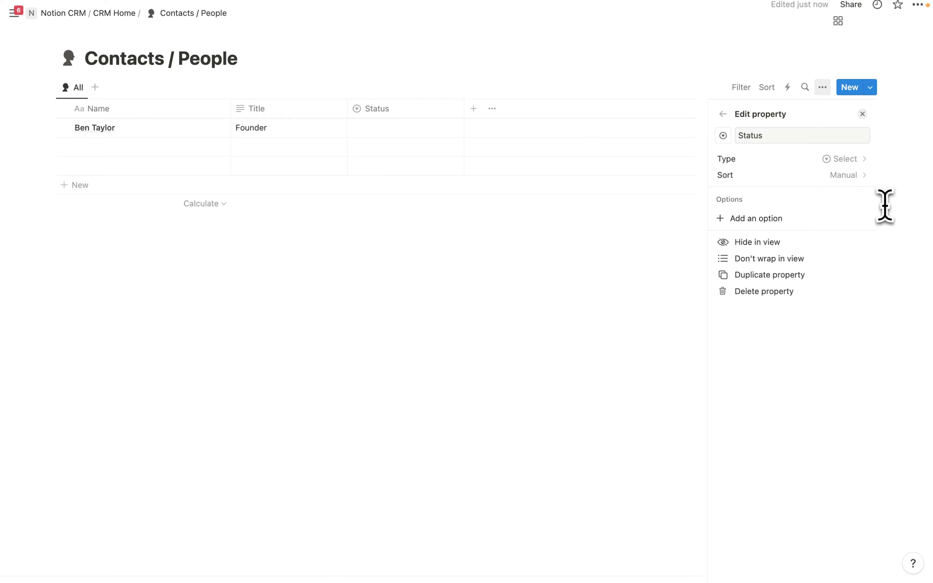
- Add Status options Unqualified, Do Not Contact, Working and New
{"action": "left_click", "coordinate": [754, 218]}
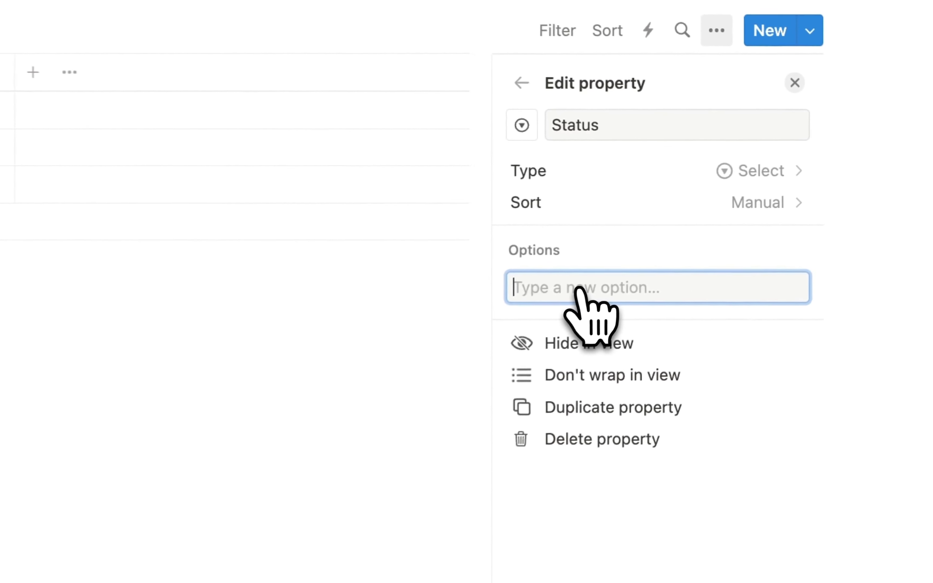
{"action": "type", "text": "Unqual"}
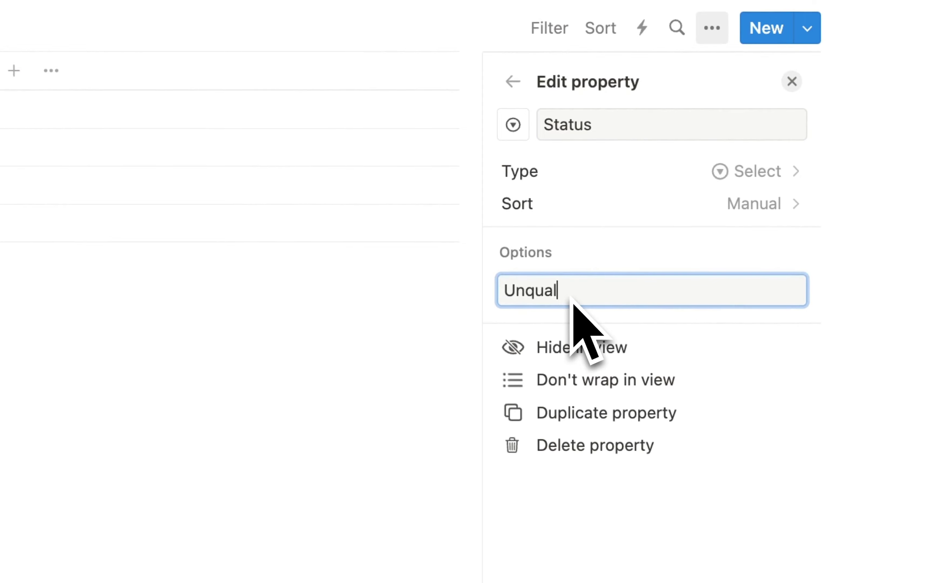
{"action": "type", "text": "ified"}
{"action": "key", "text": "Return"}
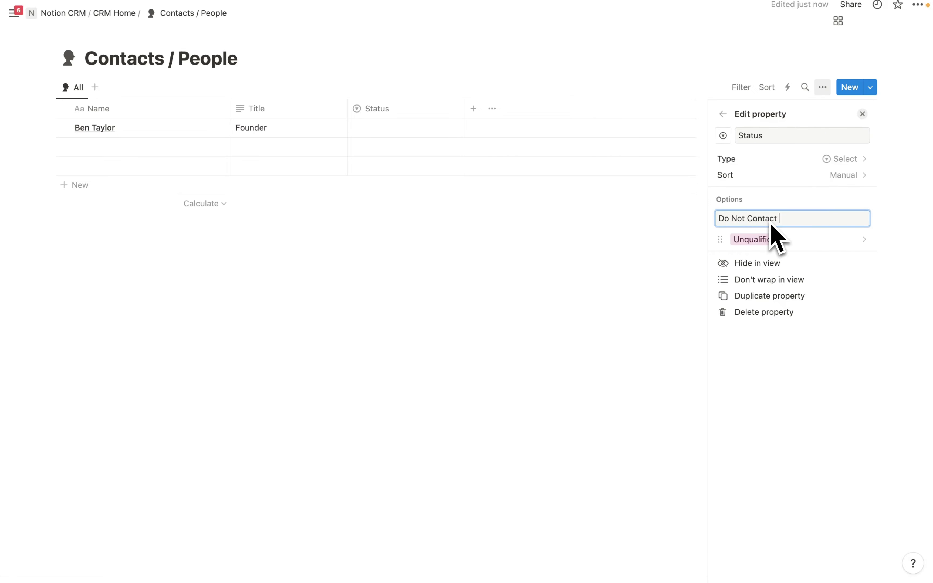
{"action": "type", "text": "Do Not Contact"}
{"action": "key", "text": "Return"}
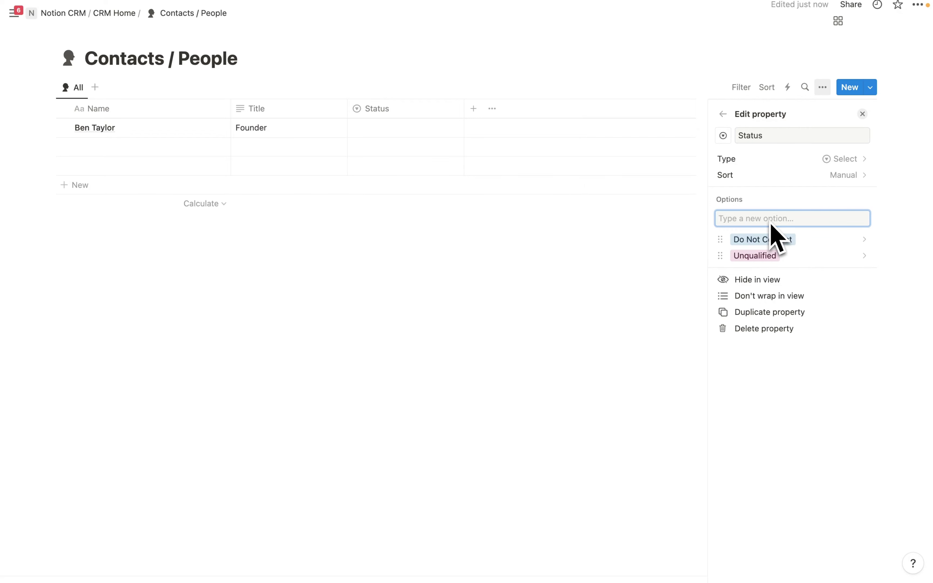
{"action": "type", "text": "Working"}
{"action": "key", "text": "Return"}
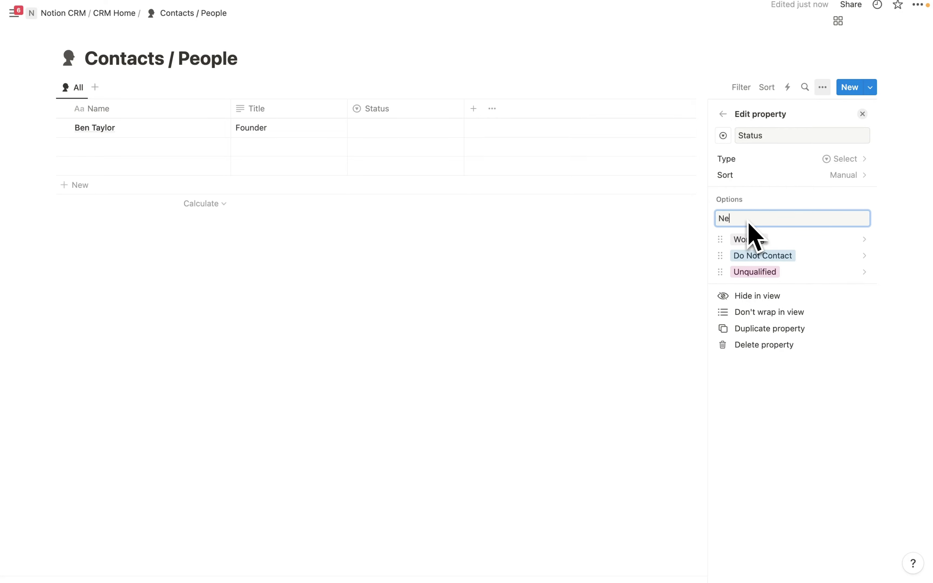
{"action": "key", "text": "Return"}
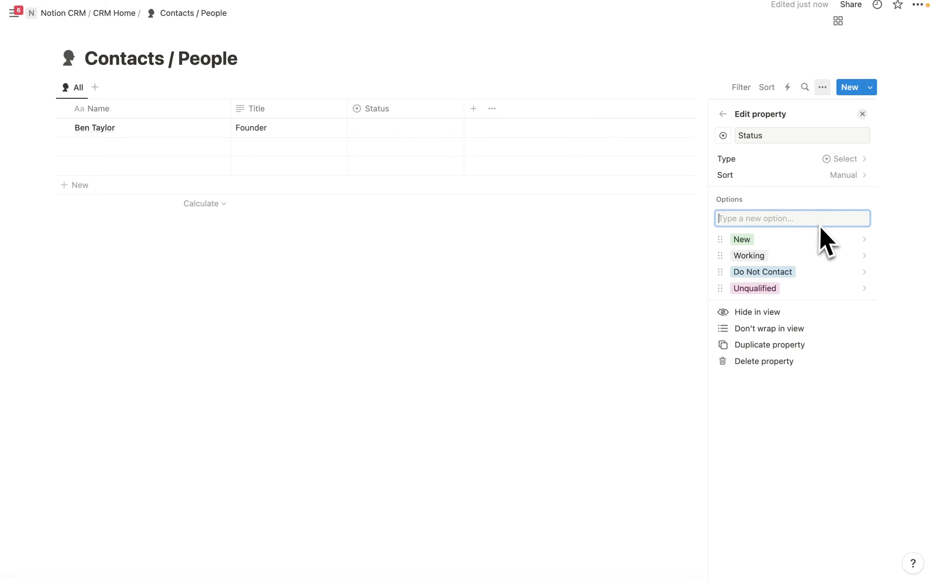
{"action": "key", "text": "Escape"}
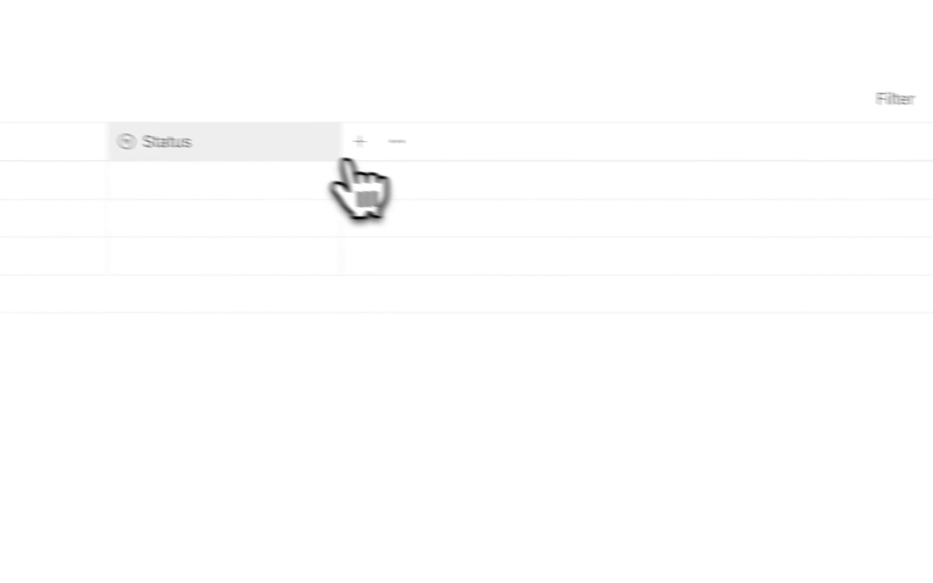
- Set the first contact's Status to New and add a Phone property
{"action": "left_click", "coordinate": [403, 130]}
{"action": "left_click", "coordinate": [286, 275]}
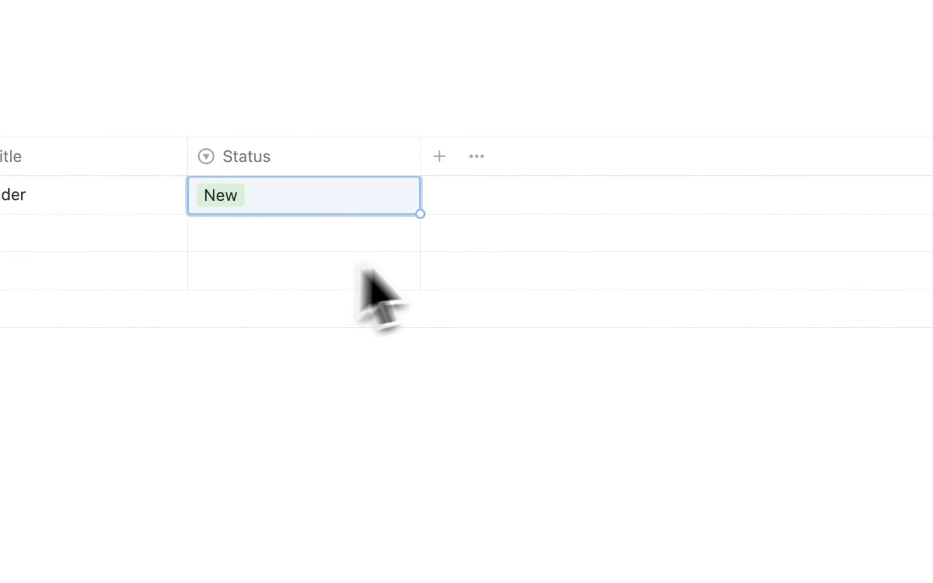
{"action": "left_click", "coordinate": [439, 158]}
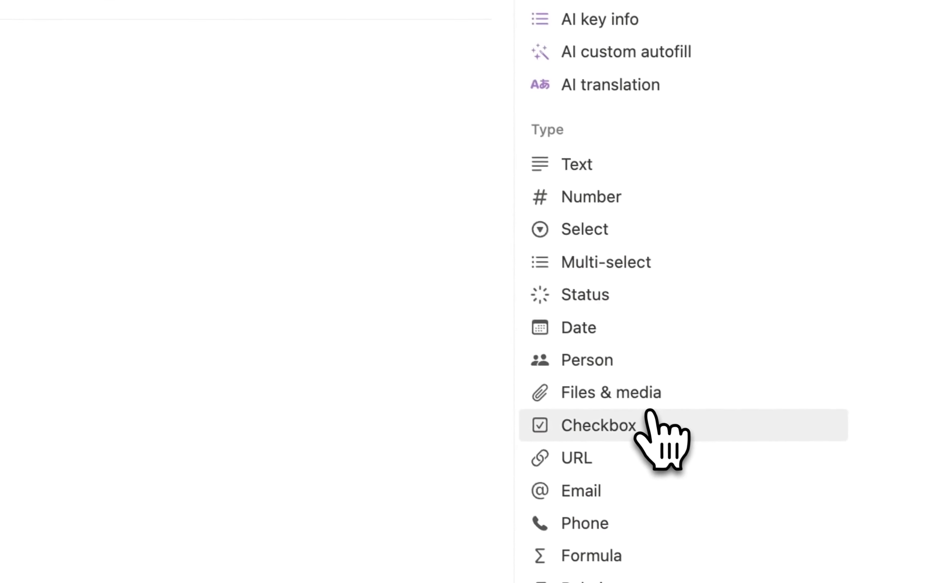
{"action": "scroll", "coordinate": [647, 384], "scroll_direction": "down", "scroll_amount": 3}
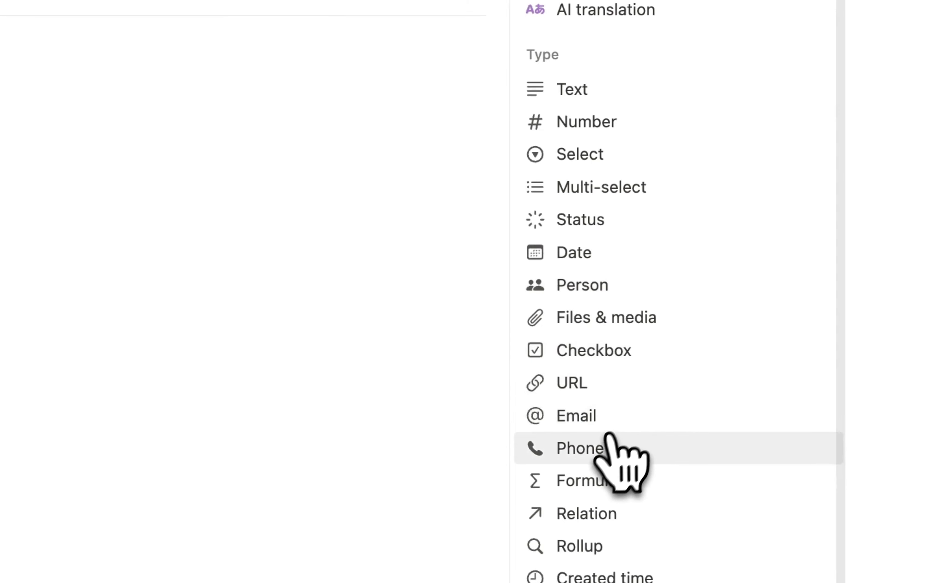
{"action": "left_click", "coordinate": [609, 439]}
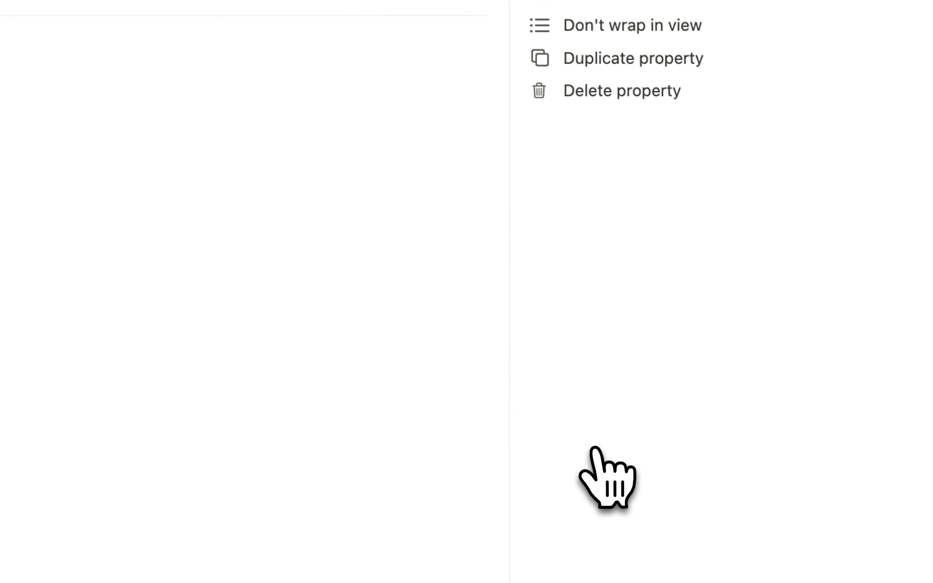
{"action": "left_click", "coordinate": [341, 250]}
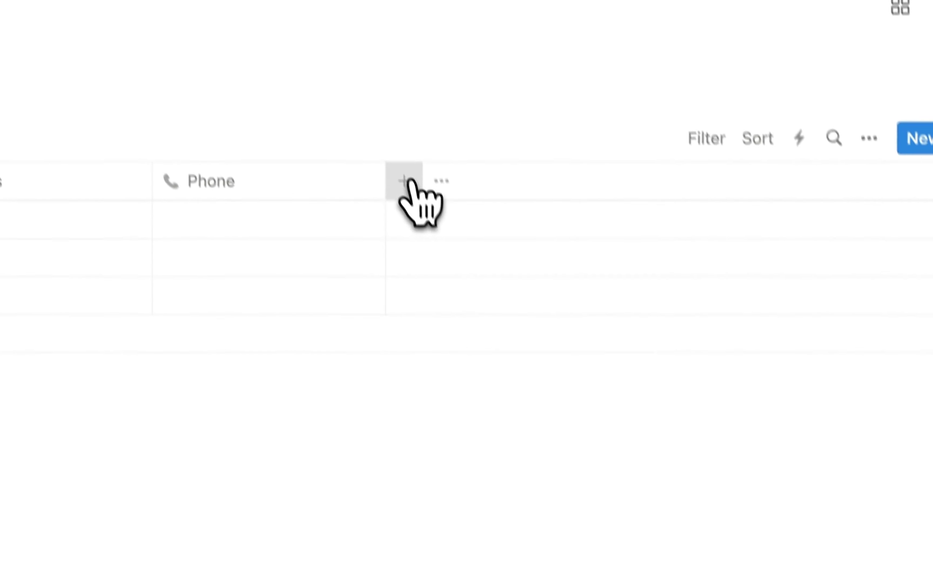
- Add an Email property to the contacts table
{"action": "left_click", "coordinate": [410, 181]}
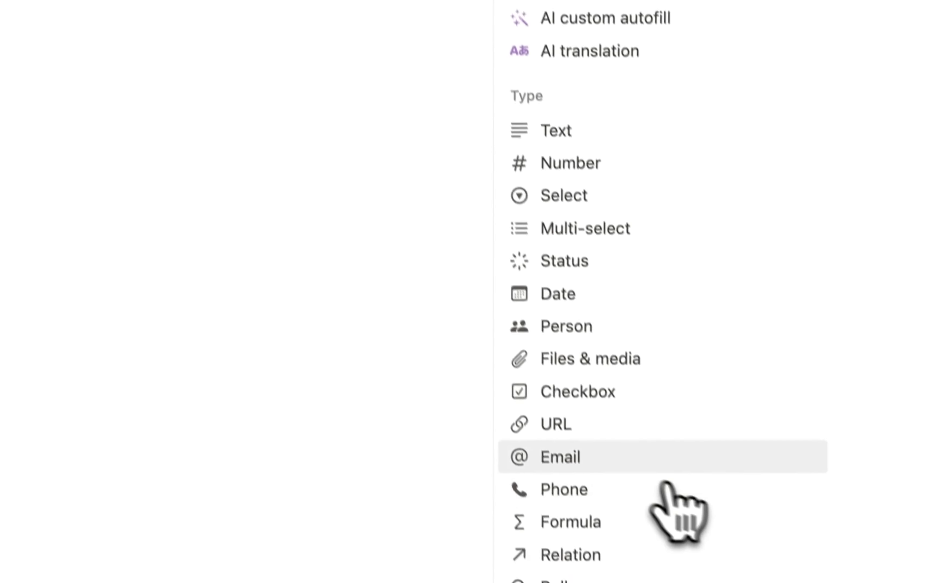
{"action": "left_click", "coordinate": [583, 435]}
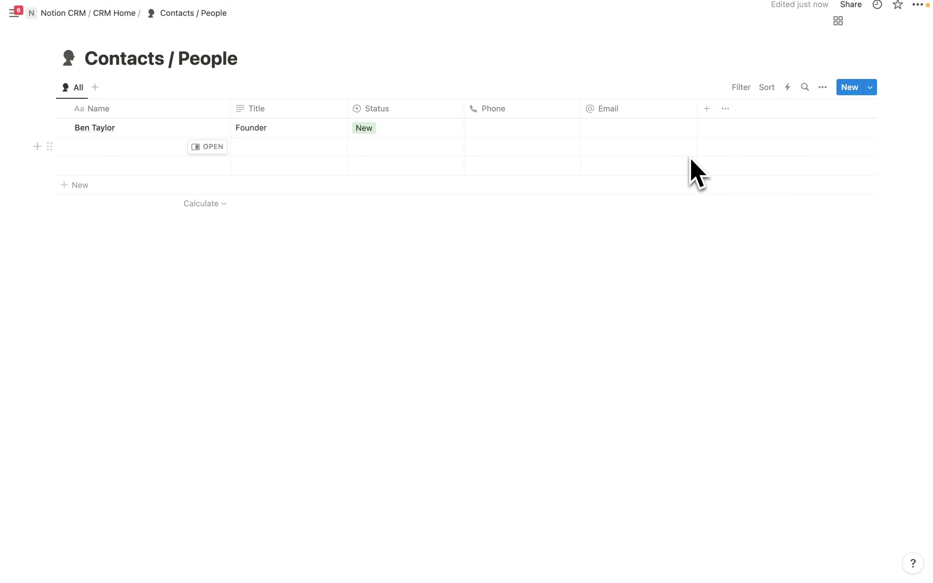
{"action": "left_click", "coordinate": [646, 113]}
{"action": "scroll", "coordinate": [604, 426], "scroll_direction": "down", "scroll_amount": 3}
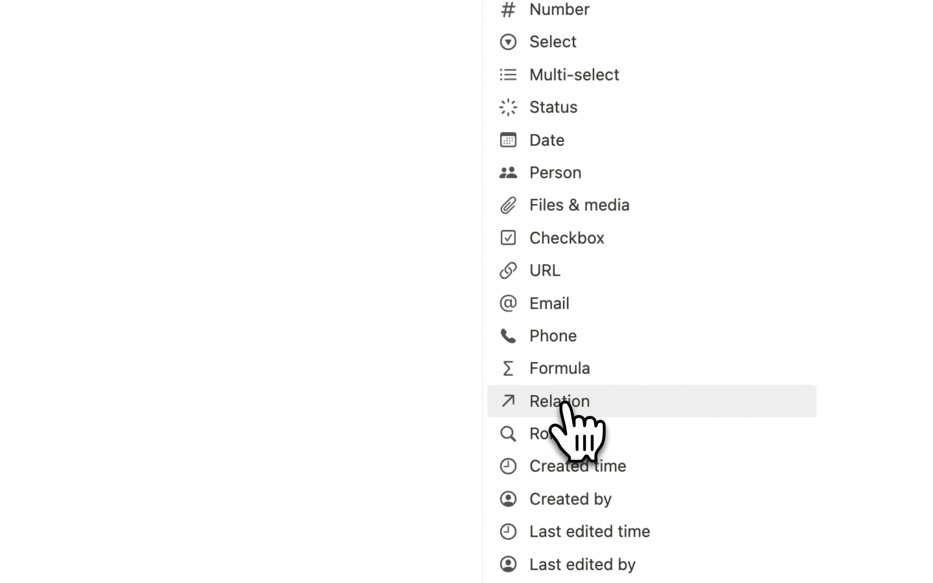
- Add an Accounts / Companies relation limited to 1 page, shown on accounts as 'Contacts / People'
{"action": "left_click", "coordinate": [564, 402]}
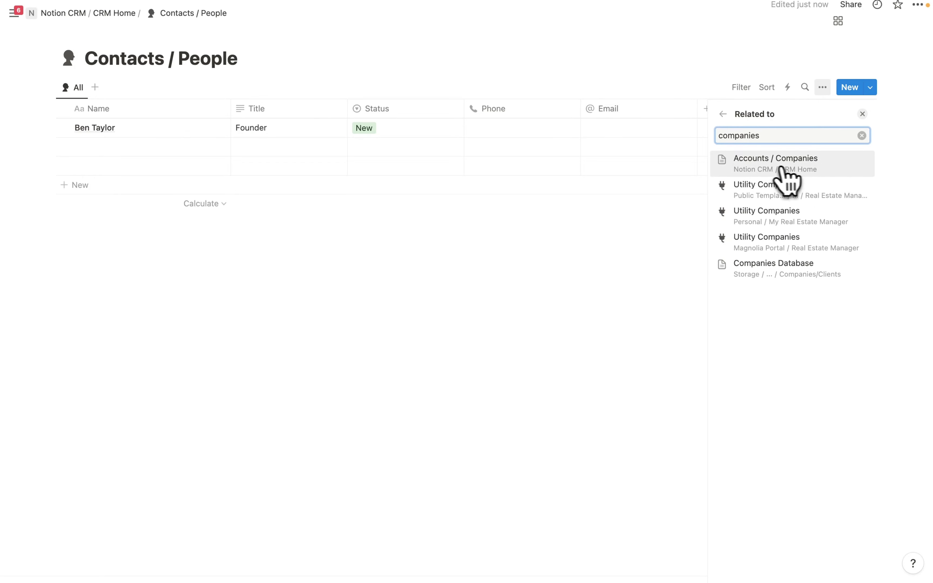
{"action": "left_click", "coordinate": [757, 164]}
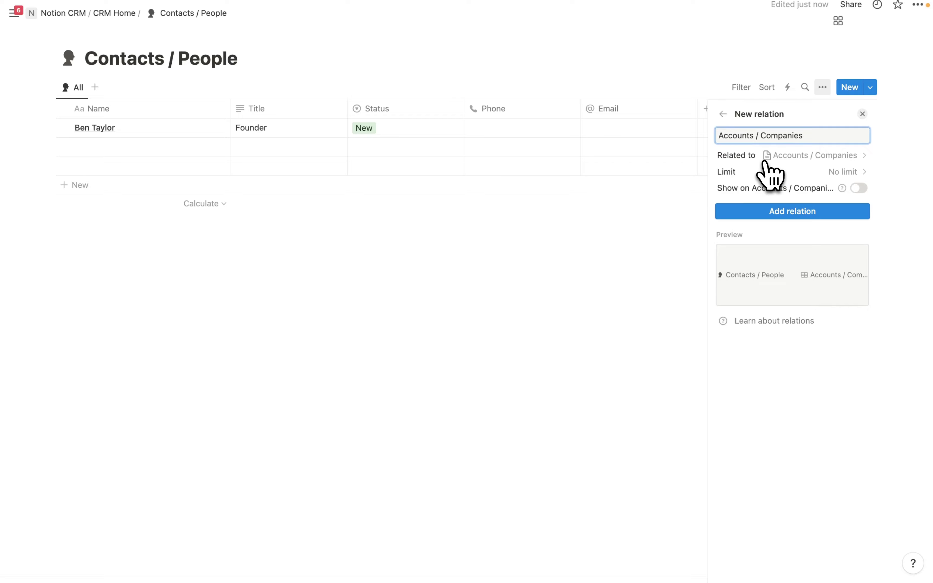
{"action": "left_click", "coordinate": [747, 210]}
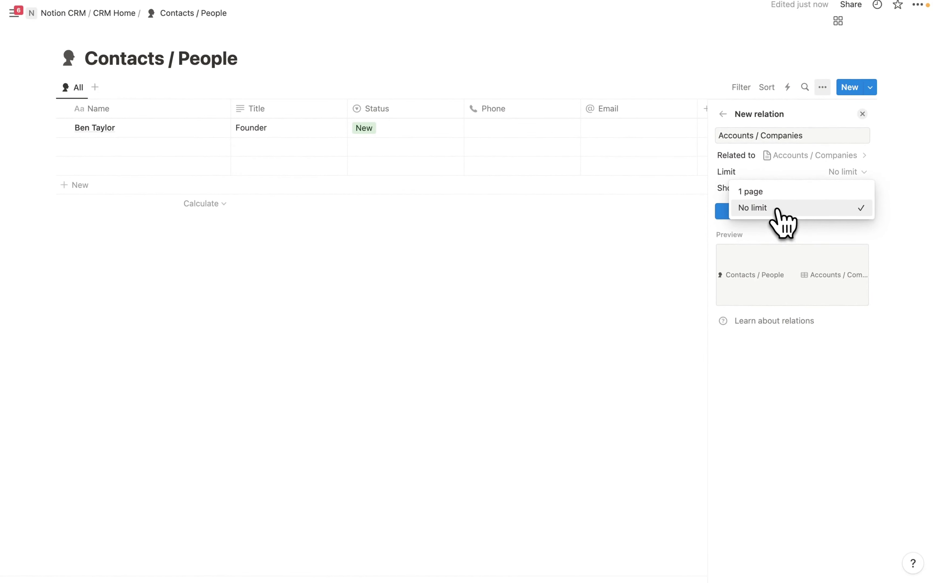
{"action": "left_click", "coordinate": [755, 191]}
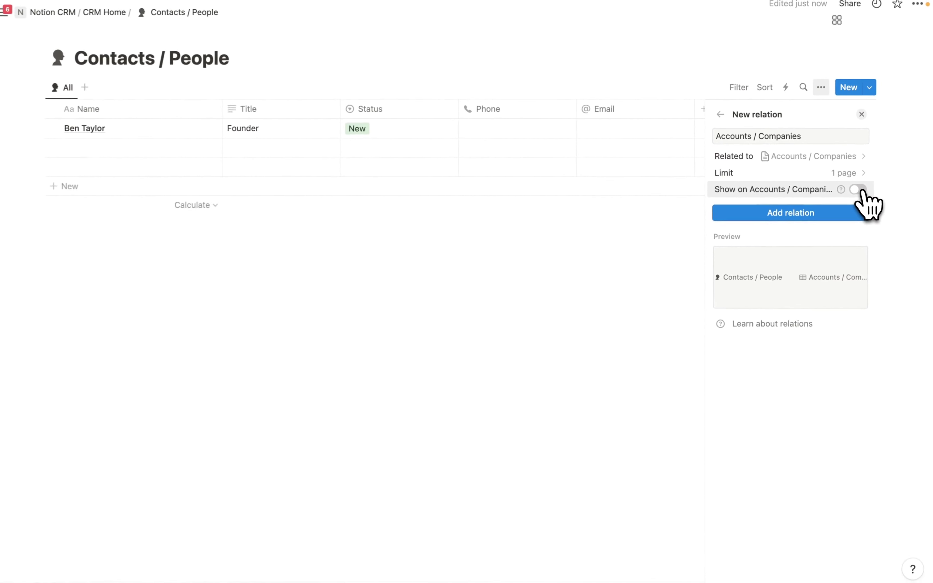
{"action": "left_click", "coordinate": [858, 189]}
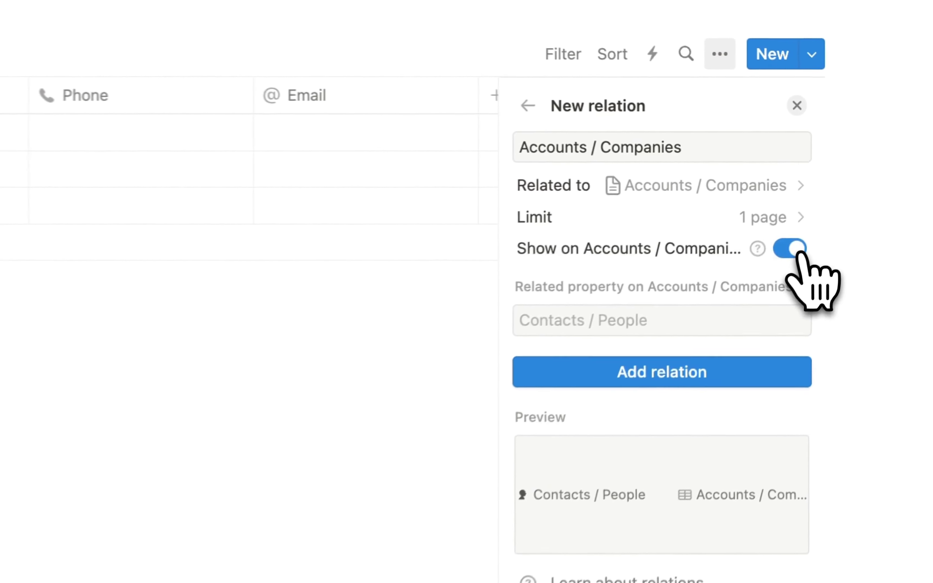
{"action": "left_click", "coordinate": [669, 322]}
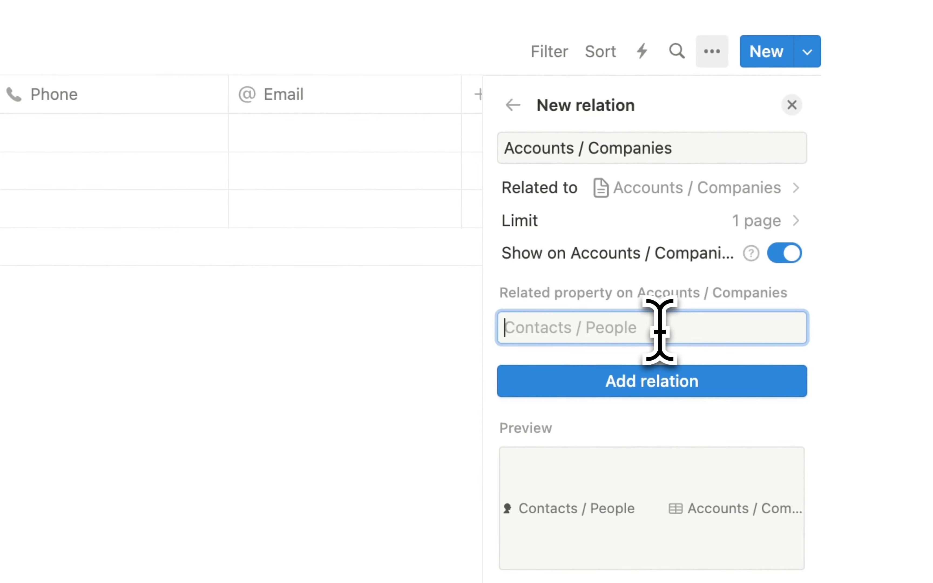
{"action": "type", "text": "Contacts"}
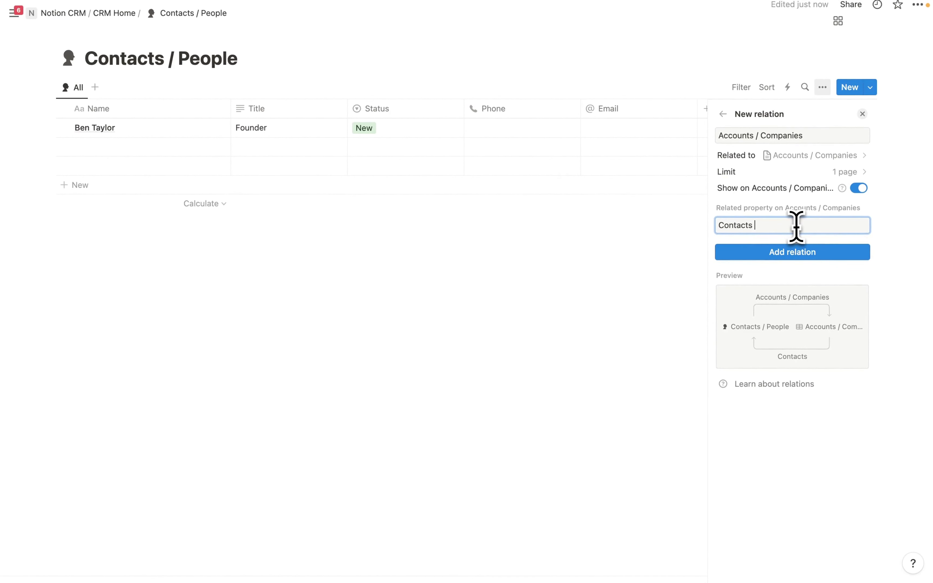
{"action": "type", "text": " / People"}
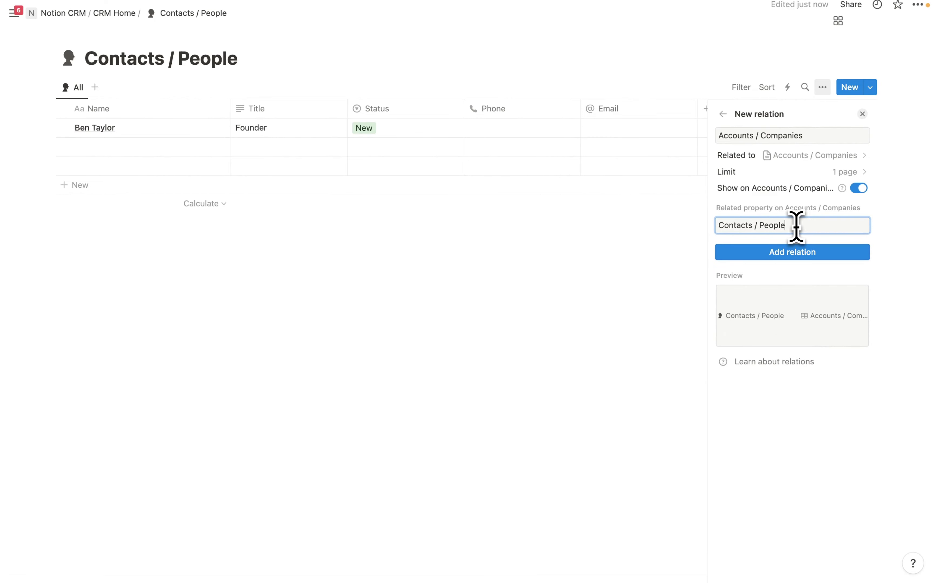
{"action": "left_click", "coordinate": [809, 255]}
{"action": "left_click", "coordinate": [453, 421]}
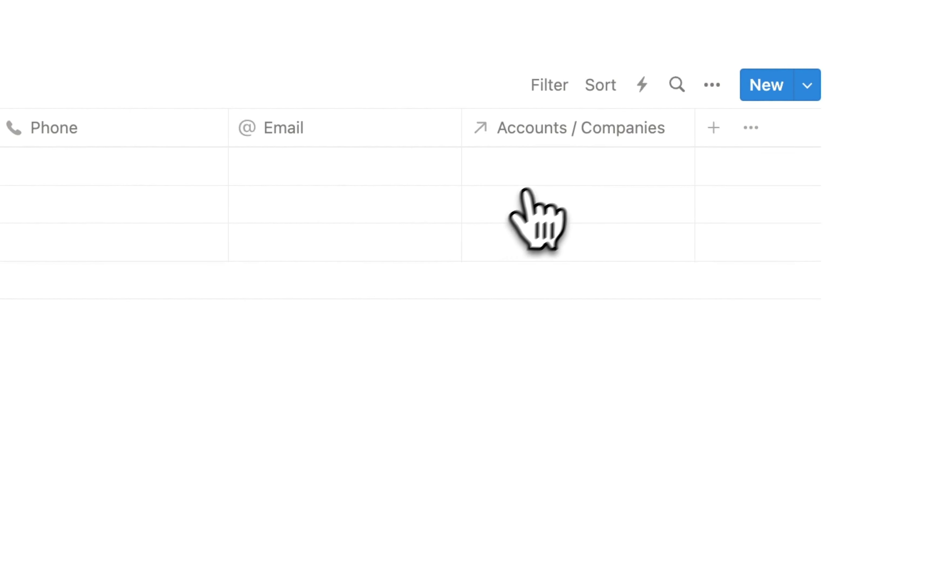
- Set the first contact's Accounts / Companies cell to Google
{"action": "left_click", "coordinate": [555, 166]}
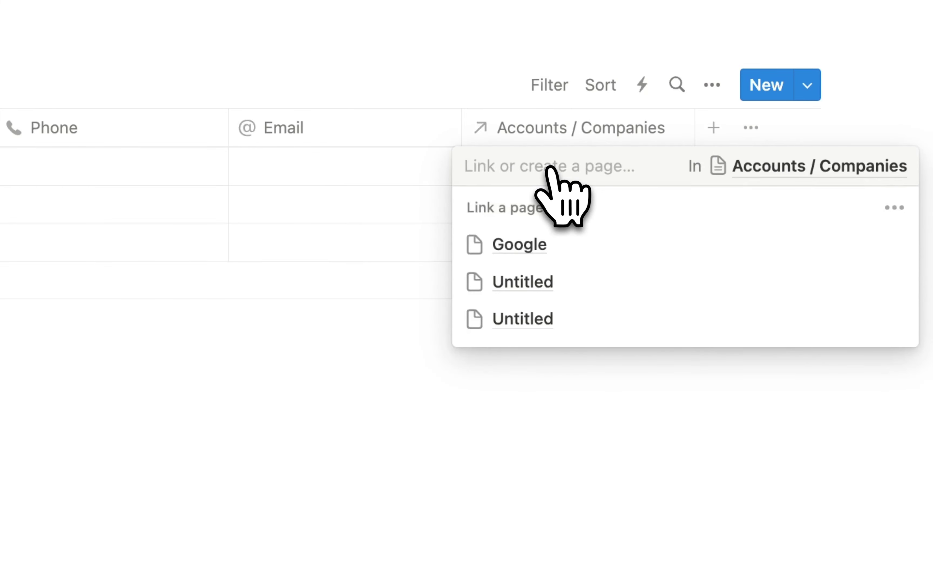
{"action": "left_click", "coordinate": [580, 237]}
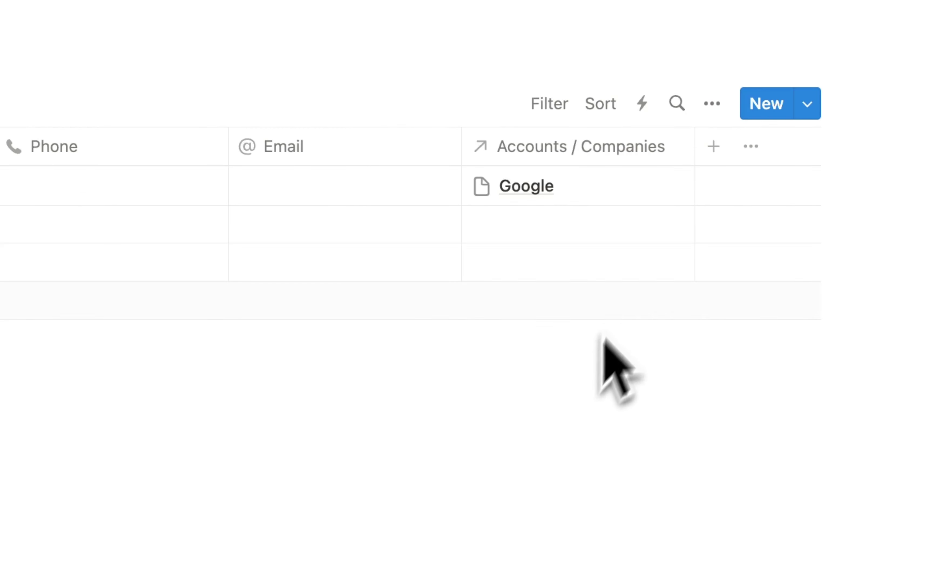
- Add a 'Company Relationship' rollup of Relationship through the Accounts / Companies relation
{"action": "left_click", "coordinate": [712, 151]}
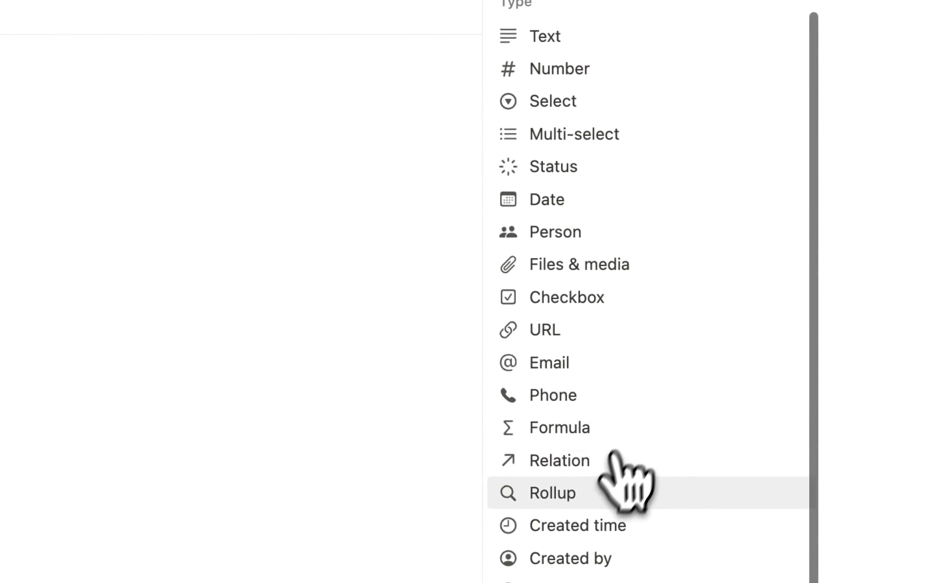
{"action": "left_click", "coordinate": [578, 493]}
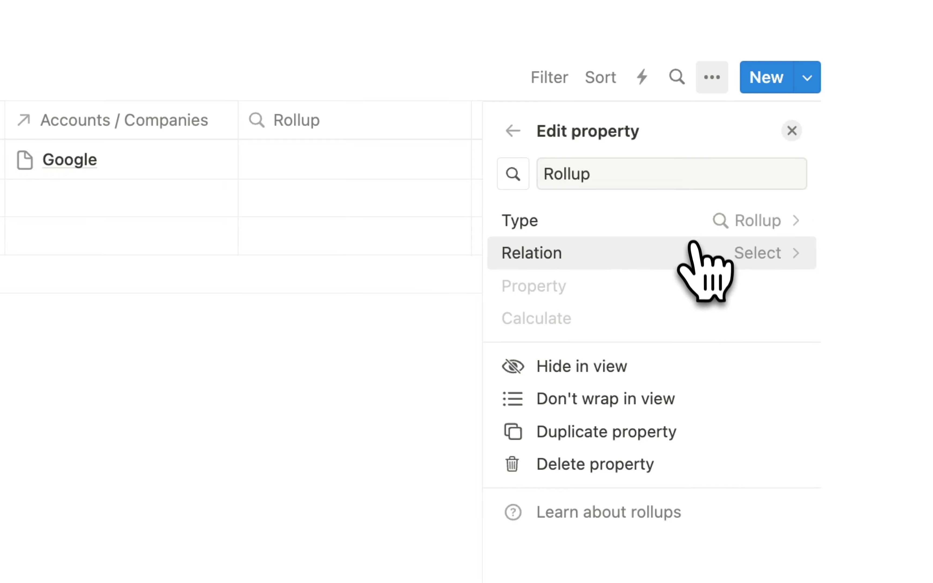
{"action": "left_click", "coordinate": [693, 253]}
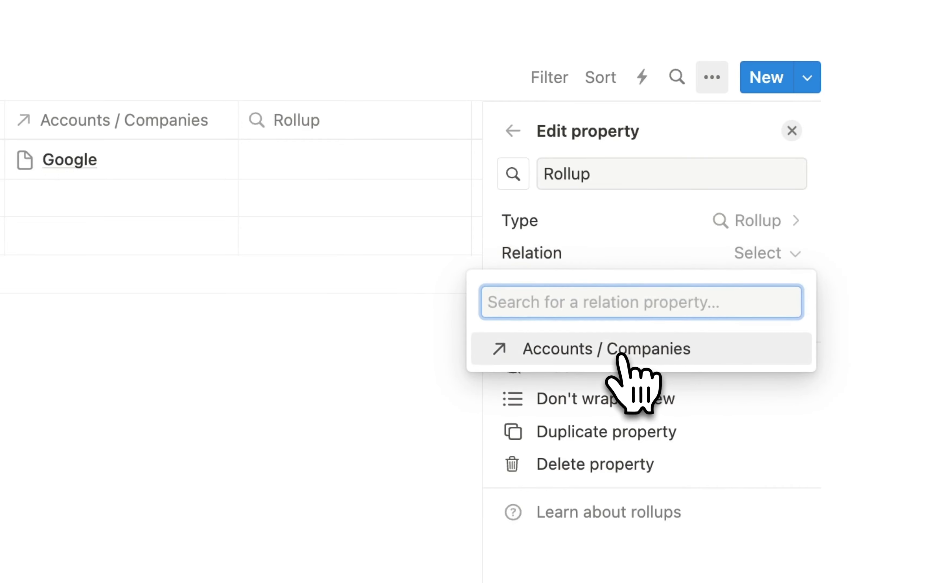
{"action": "left_click", "coordinate": [633, 356]}
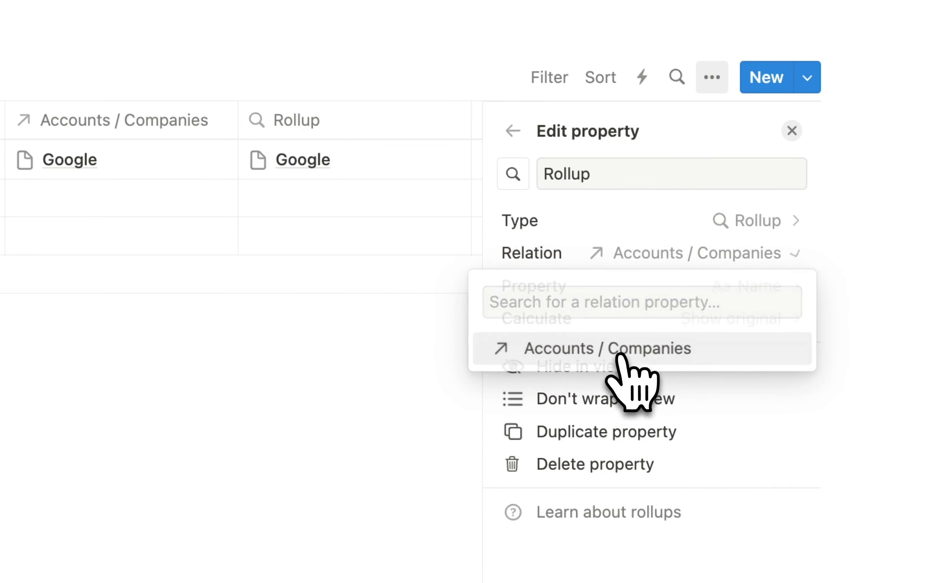
{"action": "left_click", "coordinate": [685, 294]}
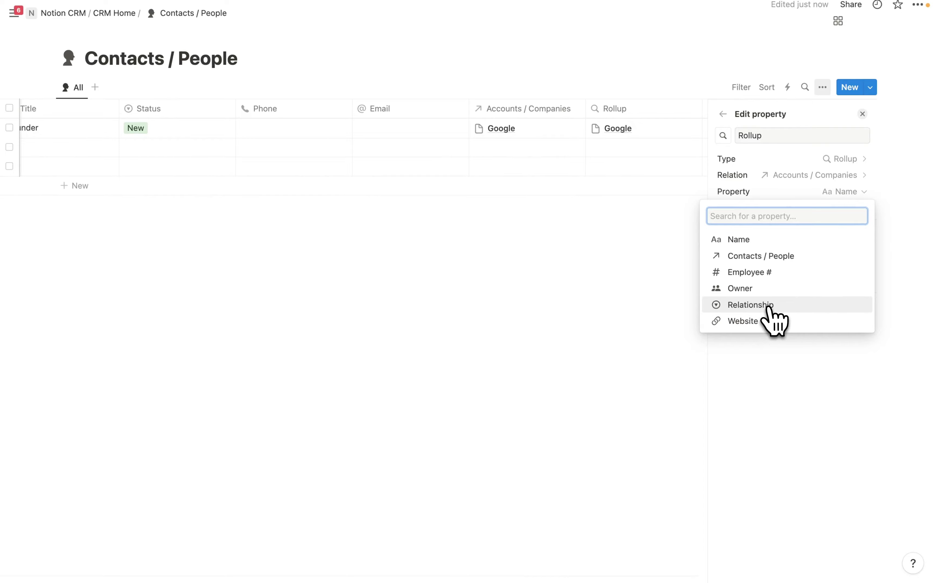
{"action": "left_click", "coordinate": [768, 307]}
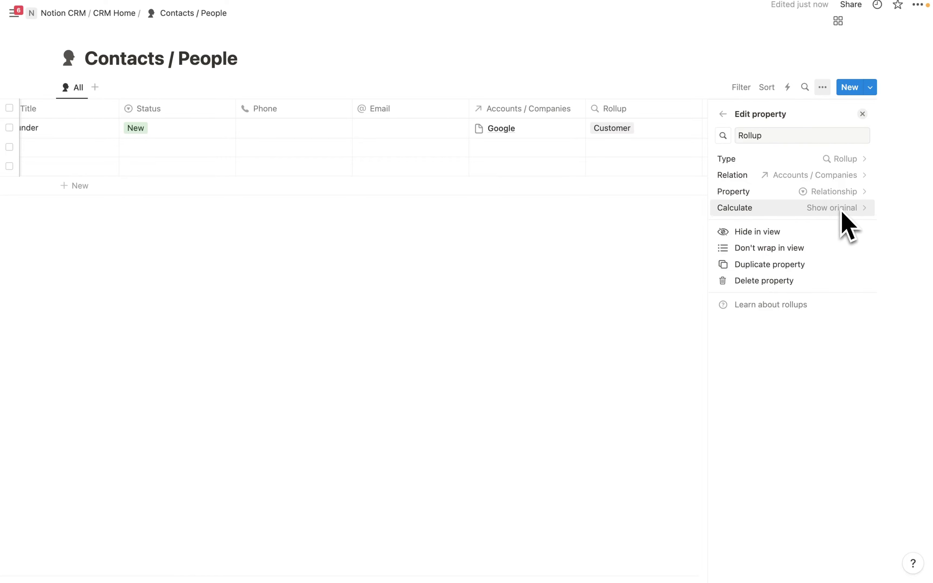
{"action": "left_click", "coordinate": [773, 135]}
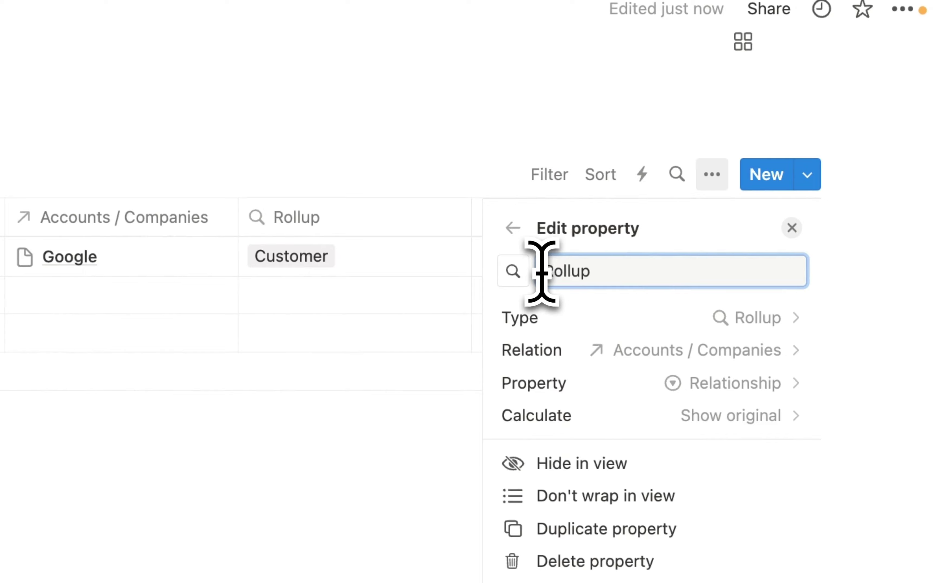
{"action": "key", "text": "super+a"}
{"action": "key", "text": "BackSpace"}
{"action": "type", "text": "Company"}
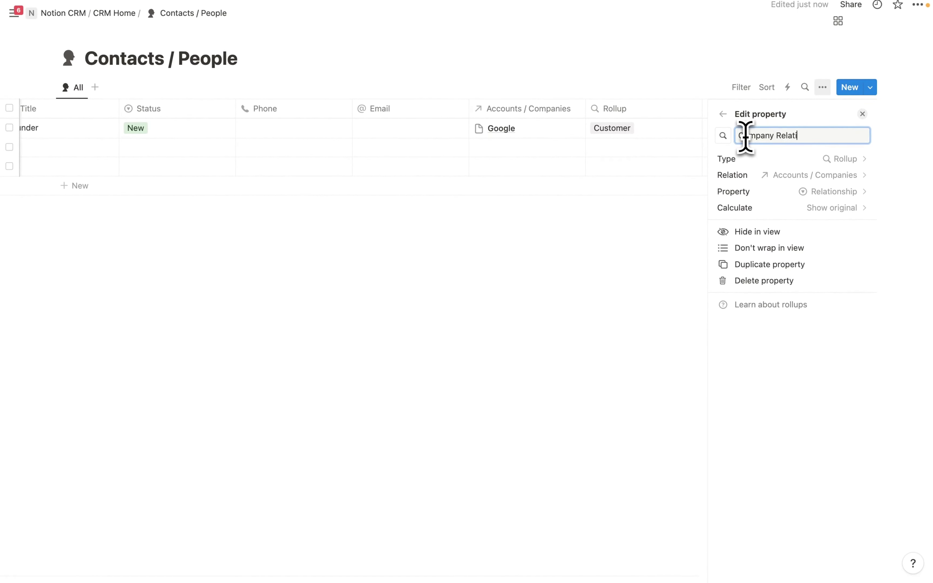
{"action": "left_click", "coordinate": [673, 135]}
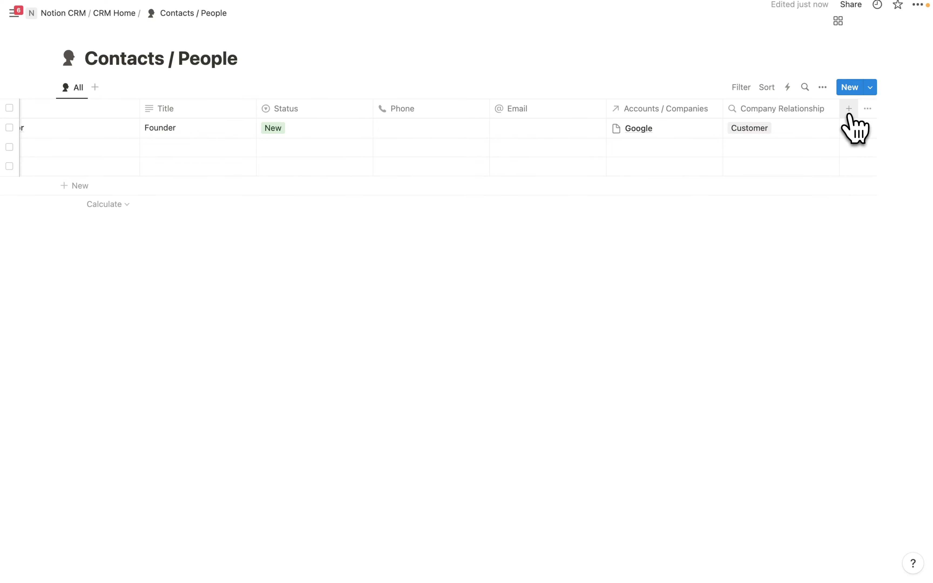
- Add a rollup of the linked account's Owner via Accounts / Companies, to be named Owner
{"action": "left_click", "coordinate": [849, 111]}
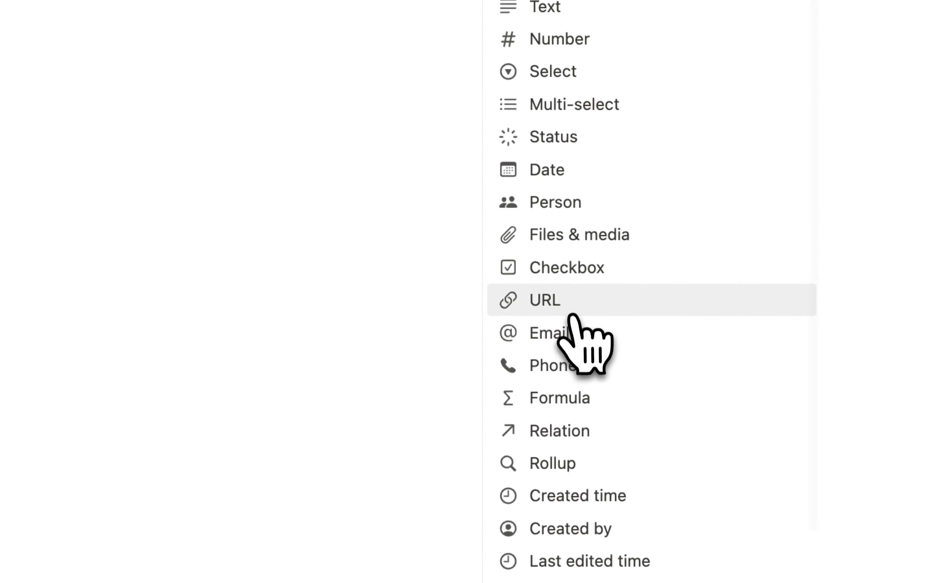
{"action": "left_click", "coordinate": [580, 462]}
{"action": "left_click", "coordinate": [723, 181]}
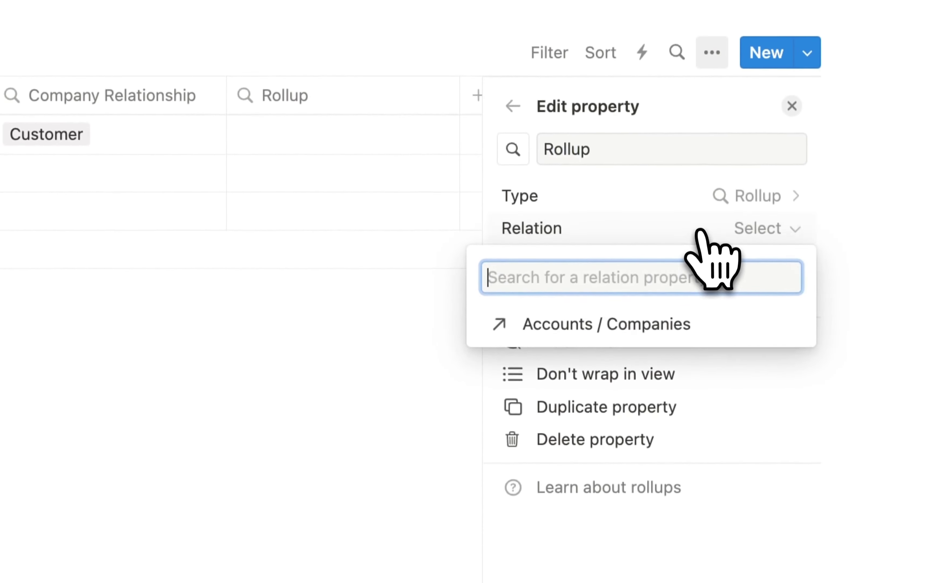
{"action": "left_click", "coordinate": [608, 277]}
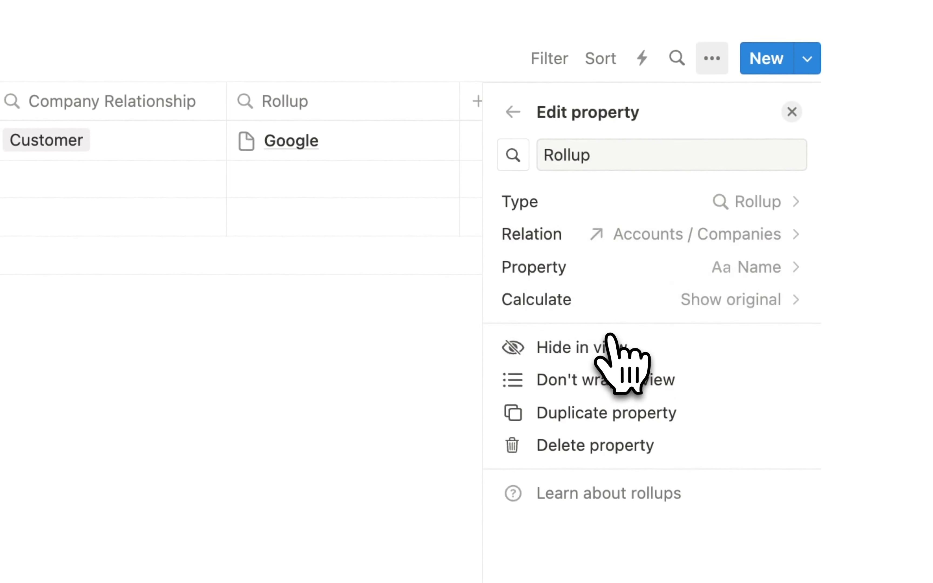
{"action": "left_click", "coordinate": [729, 270]}
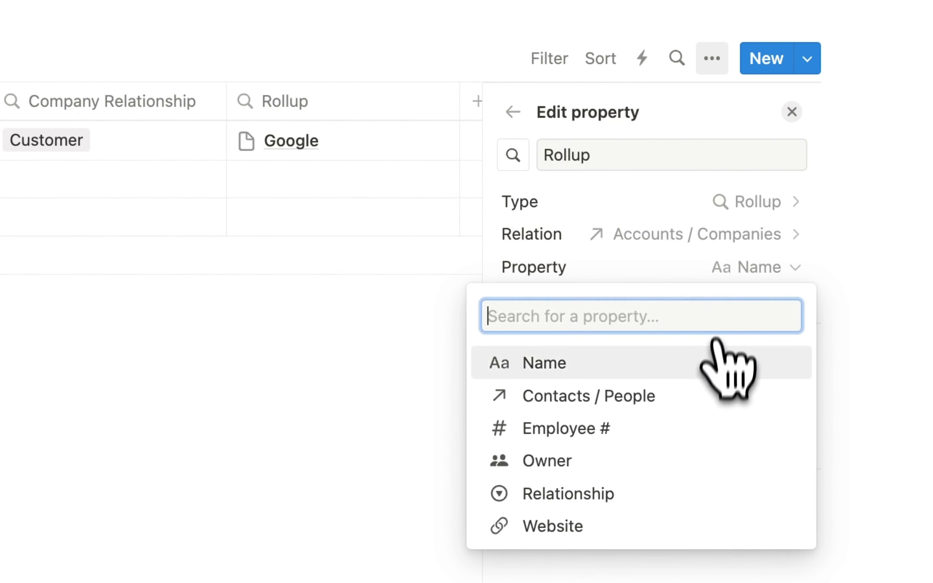
{"action": "left_click", "coordinate": [567, 464]}
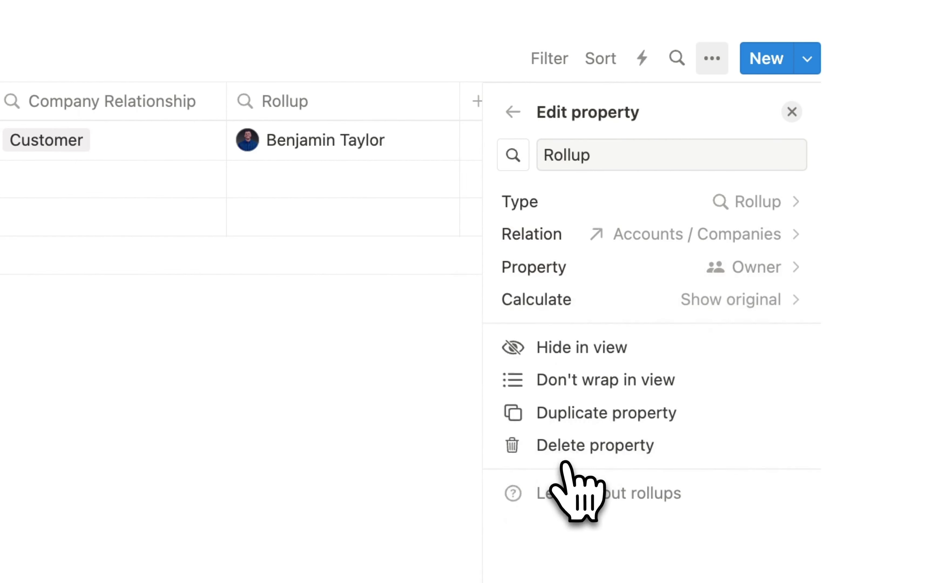
{"action": "left_click", "coordinate": [624, 159]}
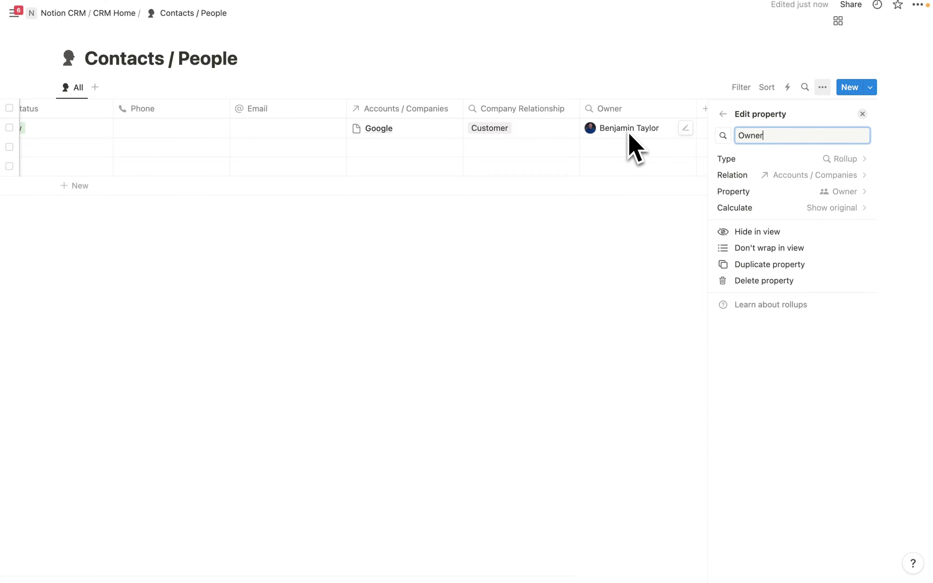
- Move the Owner column to follow Name and put Status ahead of Title
{"action": "left_click", "coordinate": [629, 134]}
{"action": "left_click_drag", "start_coordinate": [616, 113], "coordinate": [47, 130]}
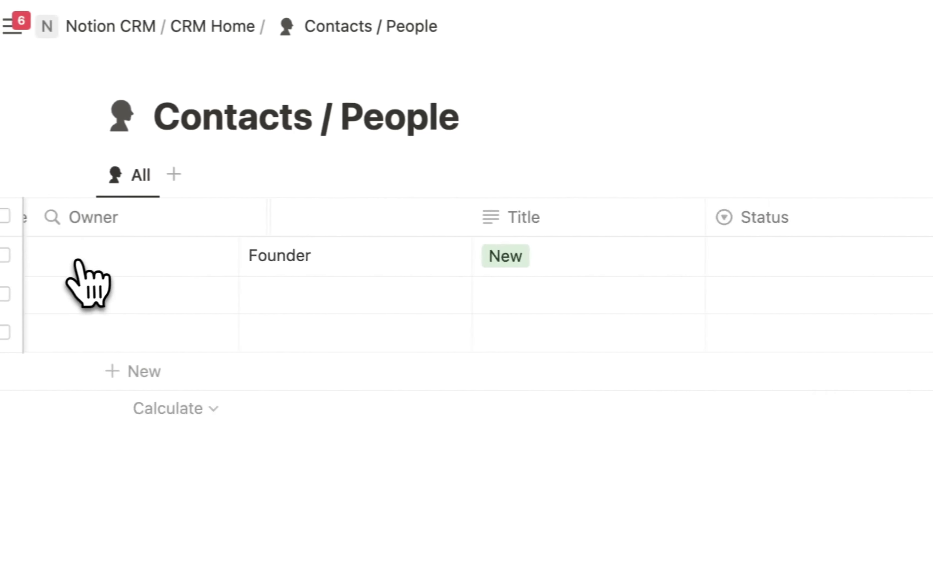
{"action": "left_click_drag", "start_coordinate": [77, 261], "coordinate": [284, 233]}
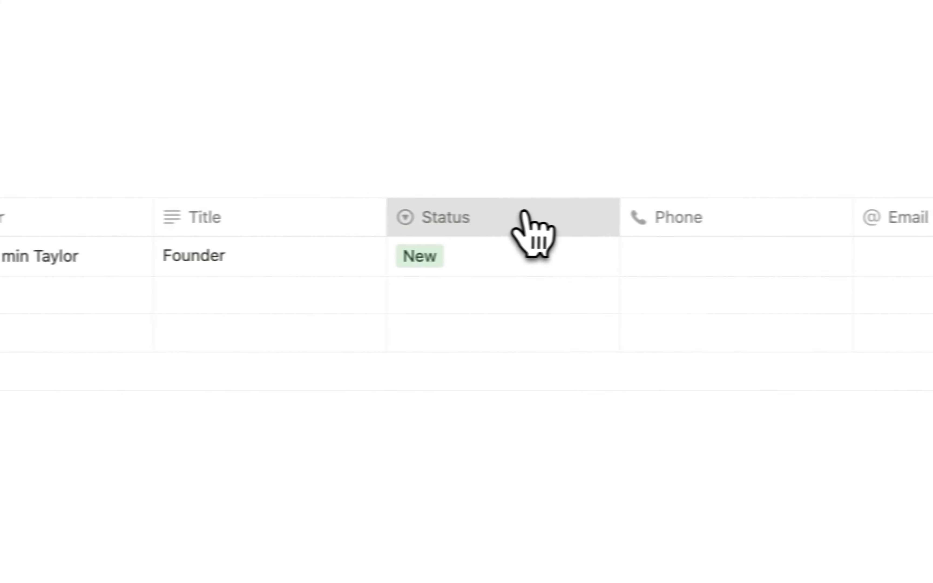
{"action": "left_click_drag", "start_coordinate": [525, 216], "coordinate": [286, 227]}
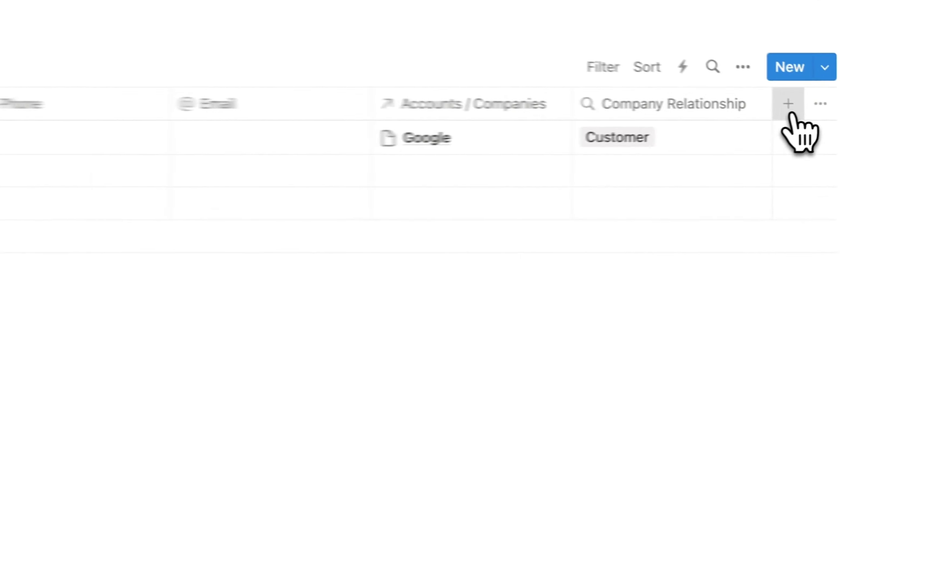
- Add Created time, Created by, Last edited time, Last edited by and ID columns, then go to CRM Home
{"action": "left_click", "coordinate": [849, 108]}
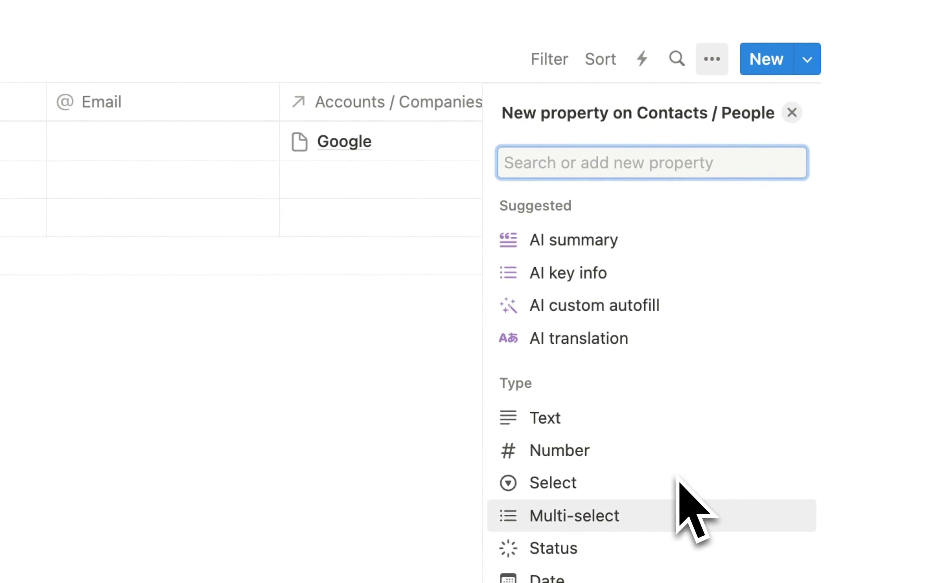
{"action": "scroll", "coordinate": [679, 485], "scroll_direction": "down", "scroll_amount": 3}
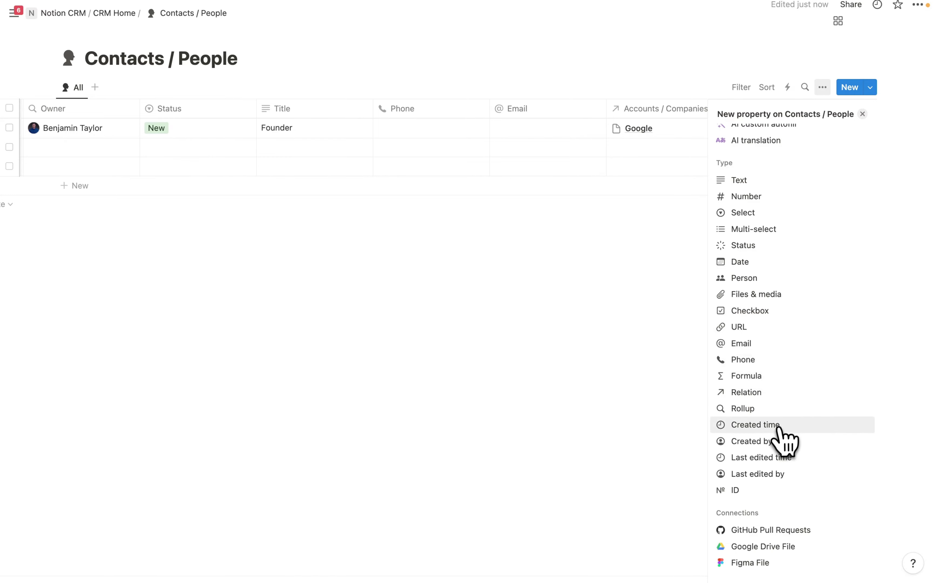
{"action": "left_click", "coordinate": [755, 425]}
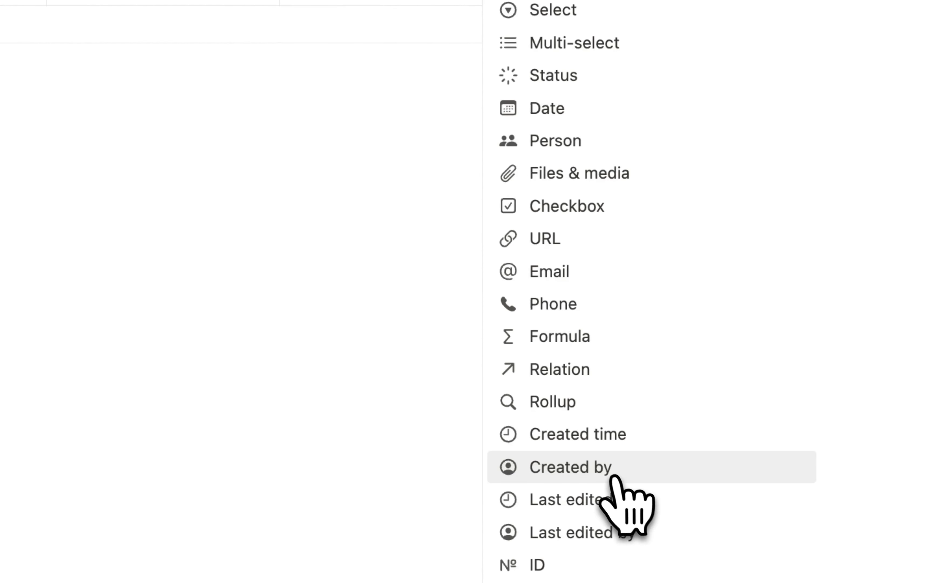
{"action": "left_click", "coordinate": [767, 442]}
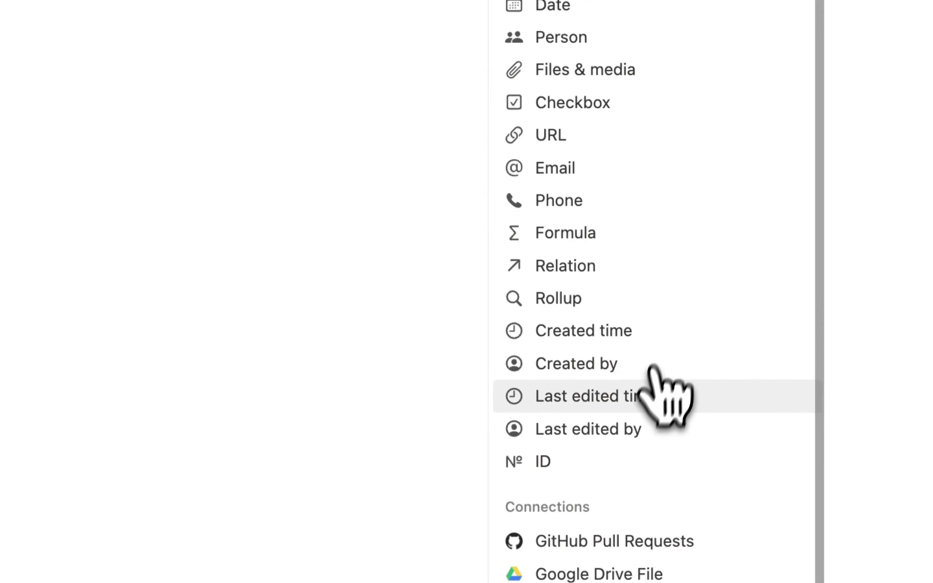
{"action": "left_click", "coordinate": [653, 395]}
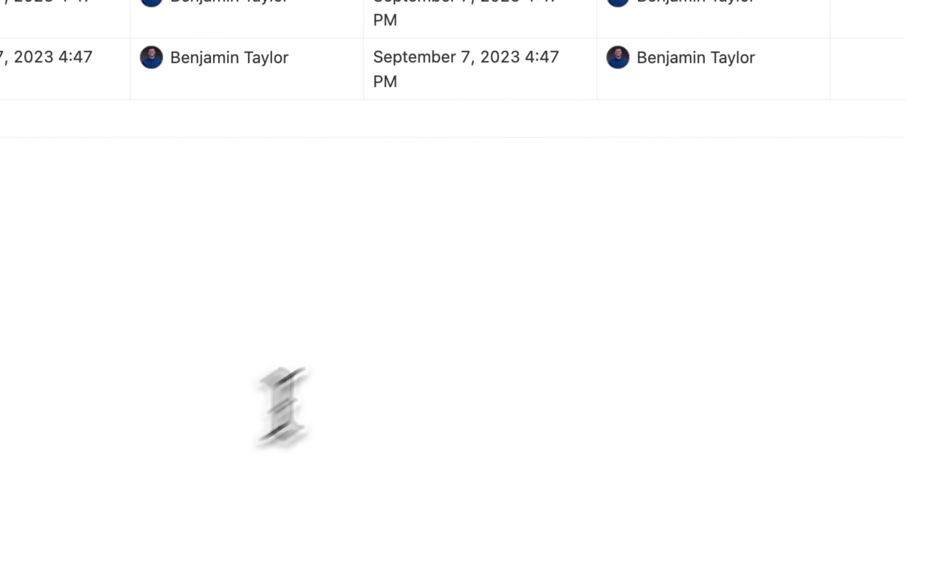
{"action": "left_click", "coordinate": [772, 99]}
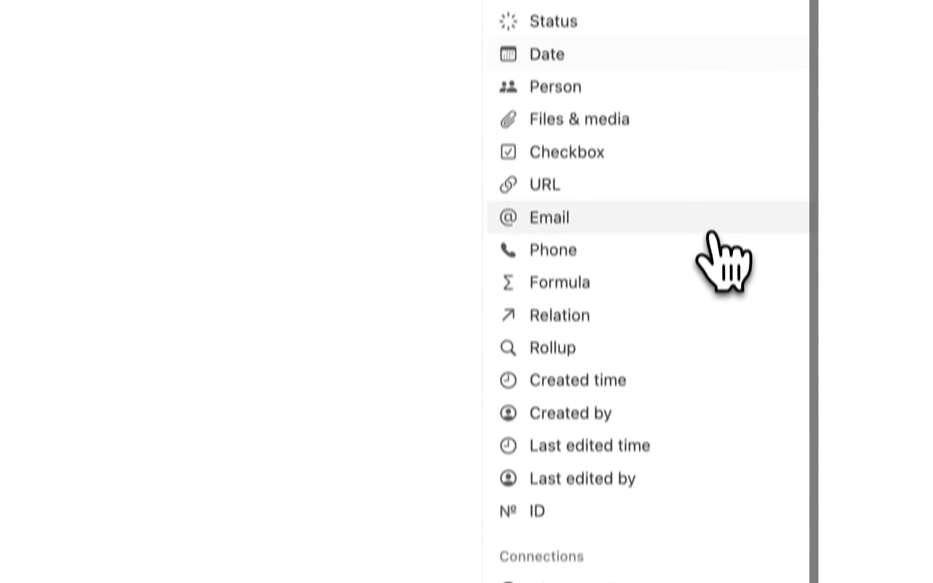
{"action": "scroll", "coordinate": [655, 347], "scroll_direction": "down", "scroll_amount": 1}
{"action": "left_click", "coordinate": [620, 463]}
{"action": "left_click", "coordinate": [433, 395]}
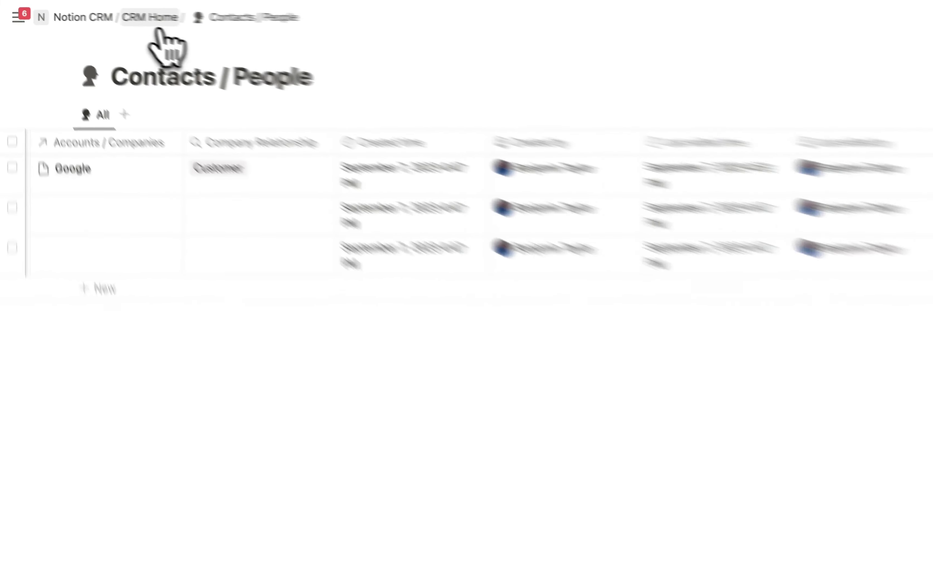
{"action": "left_click", "coordinate": [156, 19]}
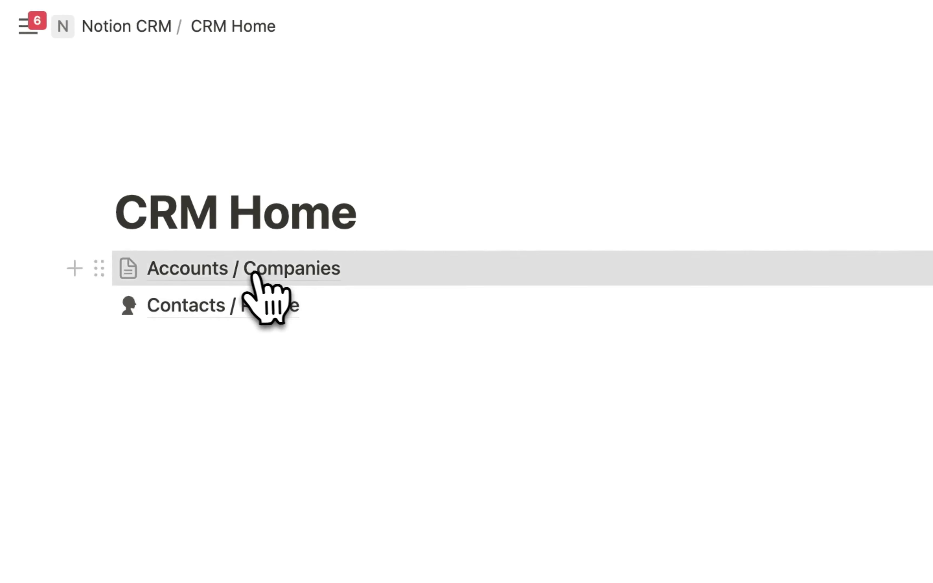
- Open the Accounts / Companies database and add Created time and Created by properties
{"action": "left_click", "coordinate": [255, 270]}
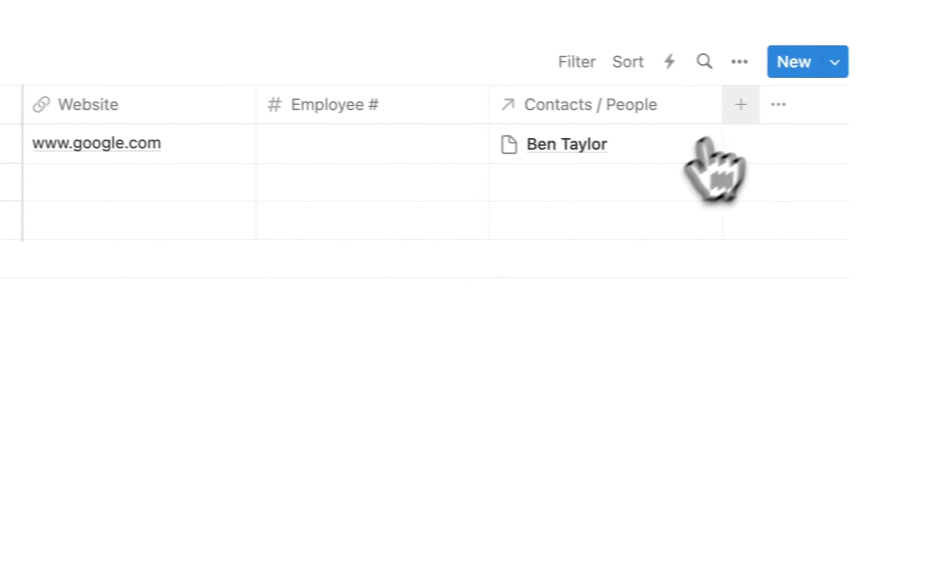
{"action": "left_click", "coordinate": [739, 104]}
{"action": "scroll", "coordinate": [686, 409], "scroll_direction": "down", "scroll_amount": 5}
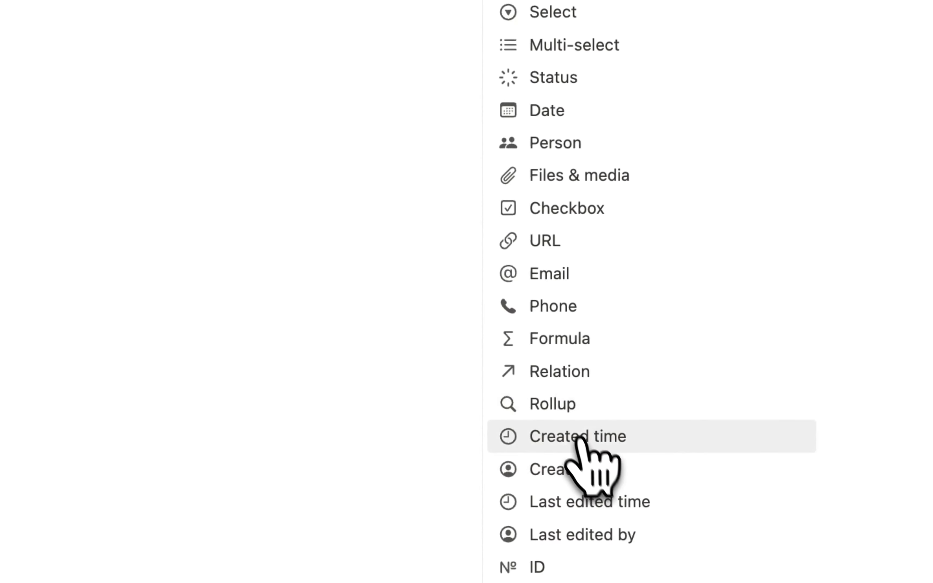
{"action": "left_click", "coordinate": [580, 434]}
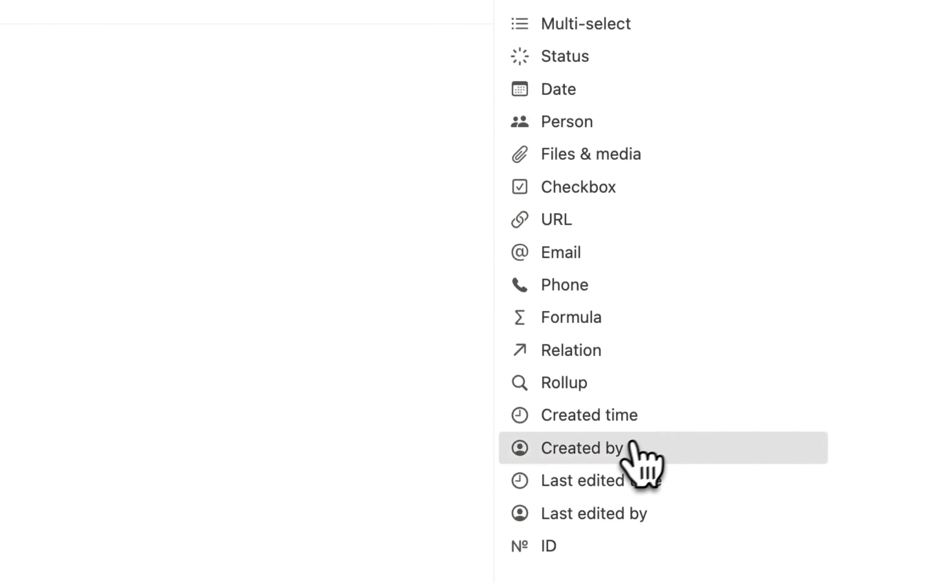
{"action": "left_click", "coordinate": [641, 462]}
- Add Last edited time and Last edited by properties to the accounts table
{"action": "left_click", "coordinate": [407, 251]}
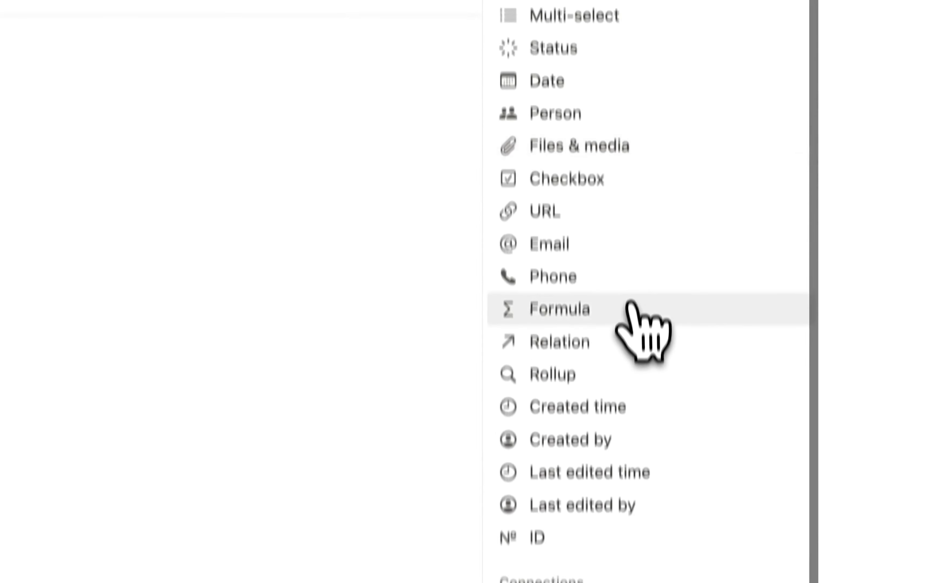
{"action": "scroll", "coordinate": [646, 333], "scroll_direction": "down", "scroll_amount": 3}
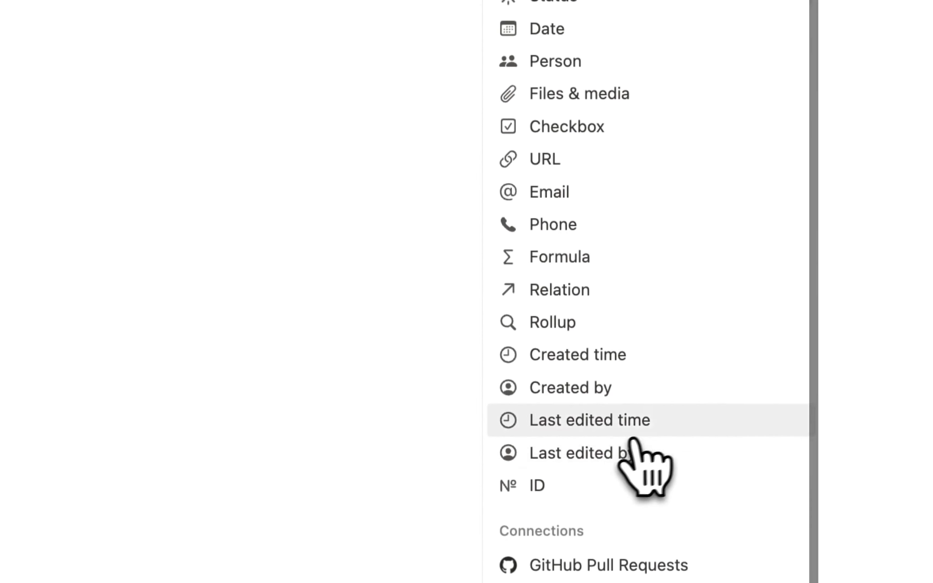
{"action": "left_click", "coordinate": [632, 430]}
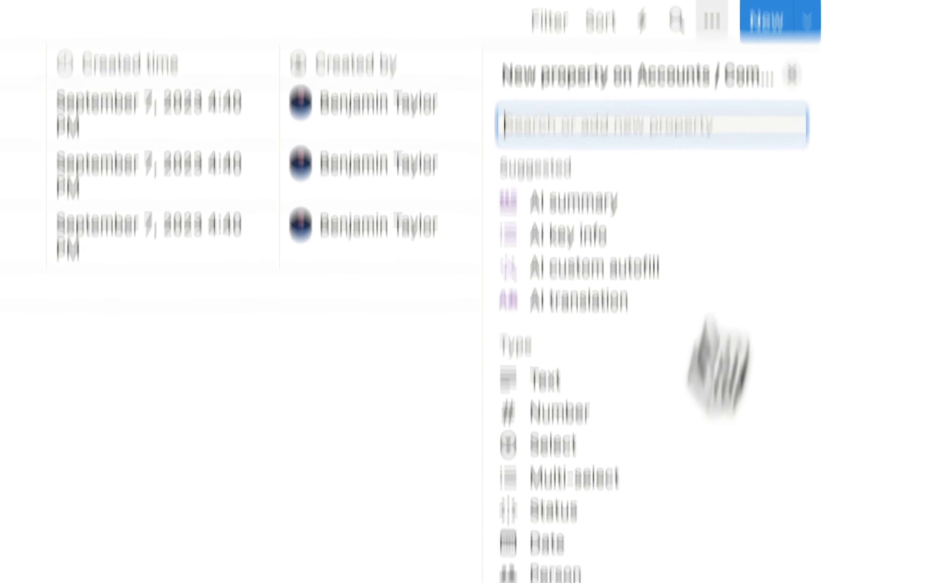
{"action": "scroll", "coordinate": [651, 380], "scroll_direction": "down", "scroll_amount": 10}
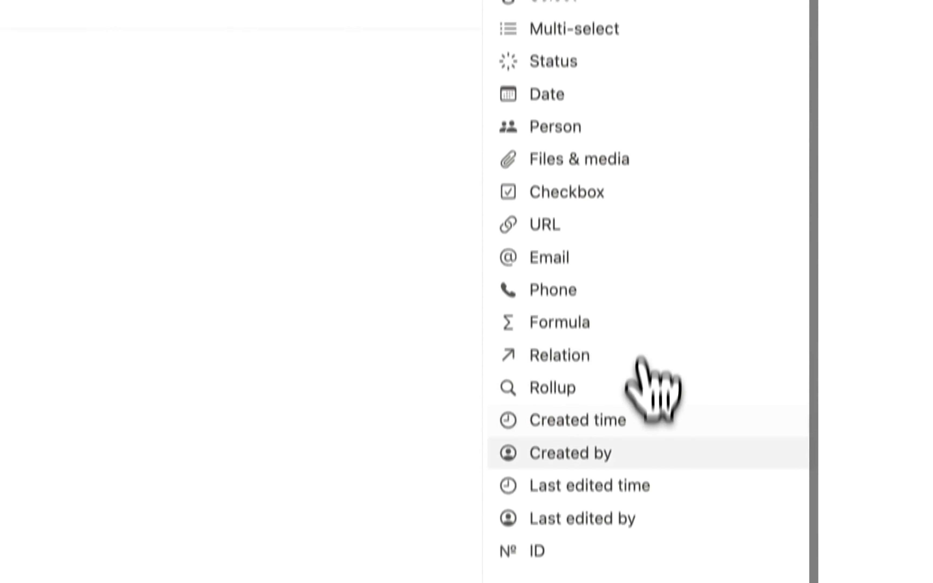
{"action": "left_click", "coordinate": [608, 478]}
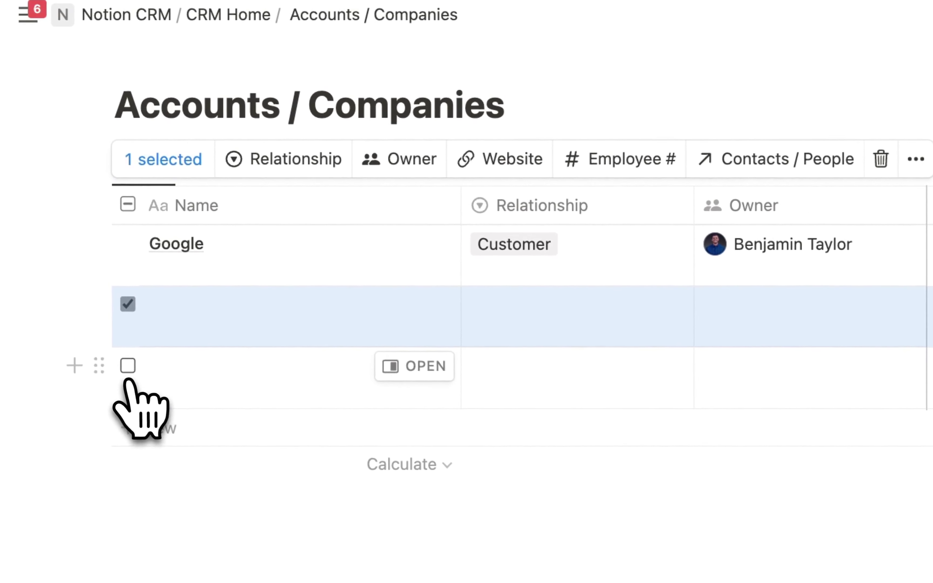
- Delete the two blank Accounts / Companies rows, then the blank Contacts / People rows
{"action": "left_click", "coordinate": [127, 366]}
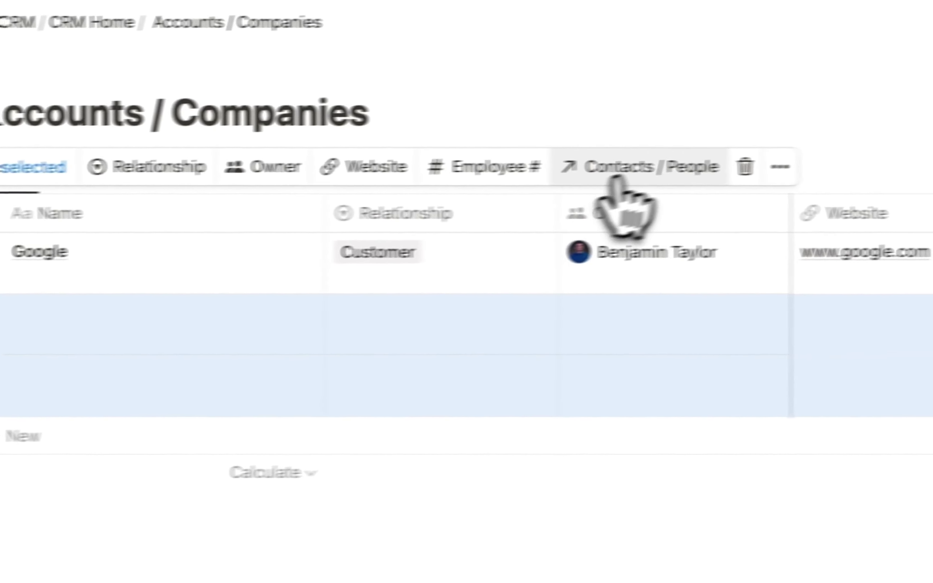
{"action": "left_click", "coordinate": [745, 166]}
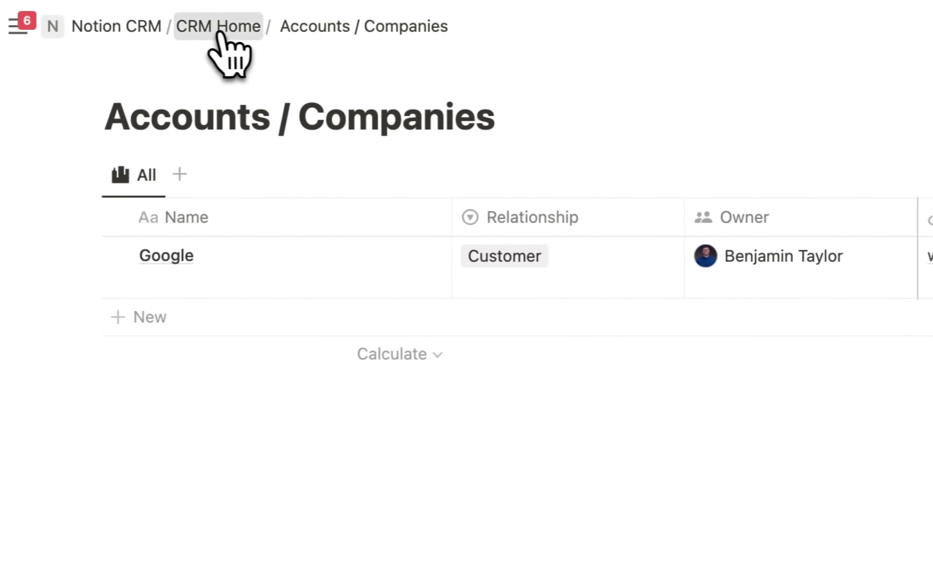
{"action": "left_click", "coordinate": [219, 34]}
{"action": "left_click", "coordinate": [266, 303]}
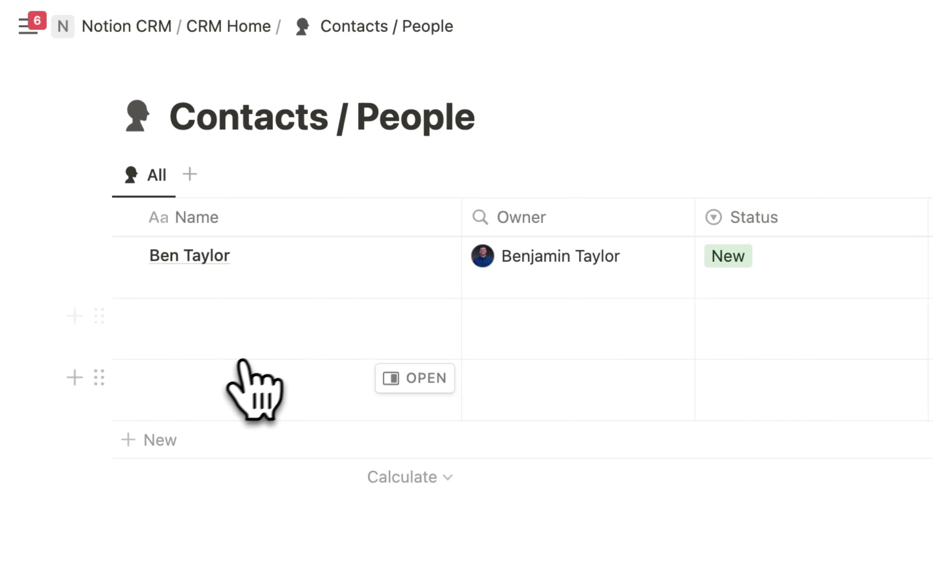
{"action": "left_click", "coordinate": [128, 317]}
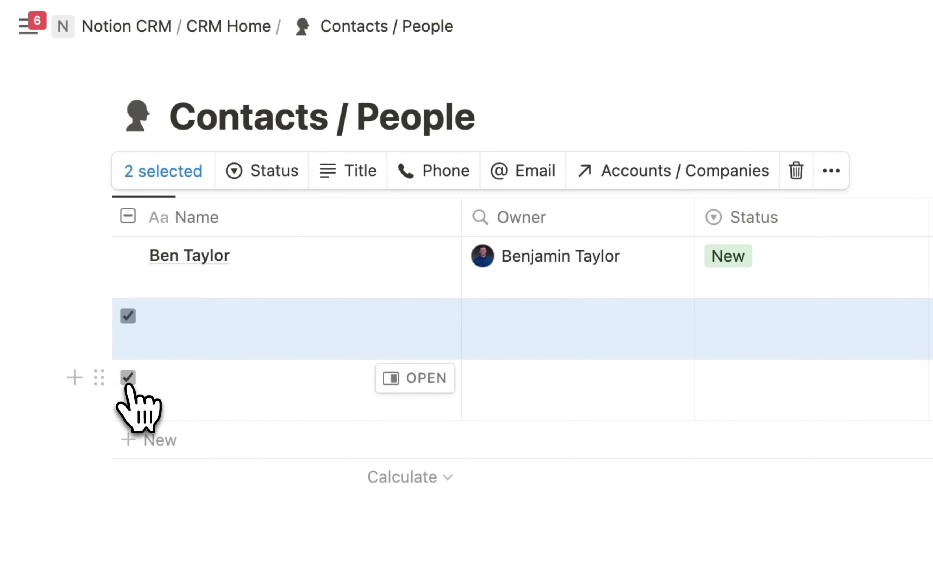
{"action": "left_click", "coordinate": [796, 171]}
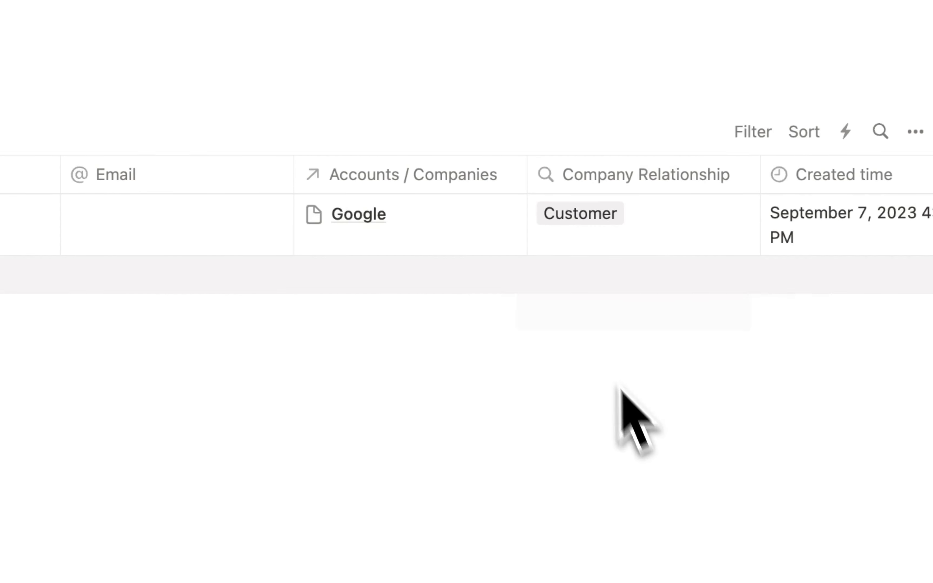
- Move the Company Relationship column to sit right after Status in the contacts table
{"action": "left_click_drag", "start_coordinate": [647, 181], "coordinate": [500, 254]}
{"action": "scroll", "coordinate": [478, 249], "scroll_direction": "left", "scroll_amount": 2}
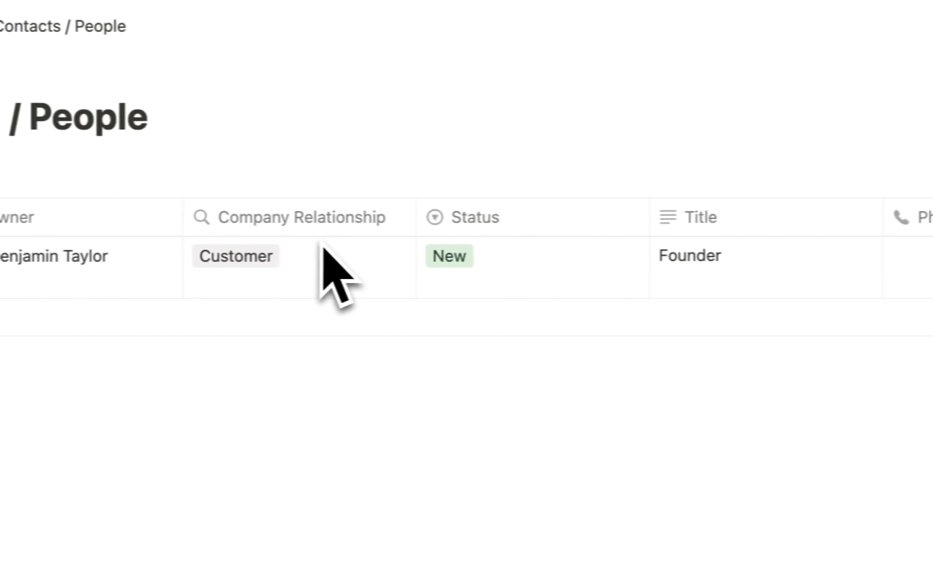
{"action": "scroll", "coordinate": [478, 231], "scroll_direction": "left", "scroll_amount": 2}
{"action": "left_click_drag", "start_coordinate": [537, 210], "coordinate": [767, 204]}
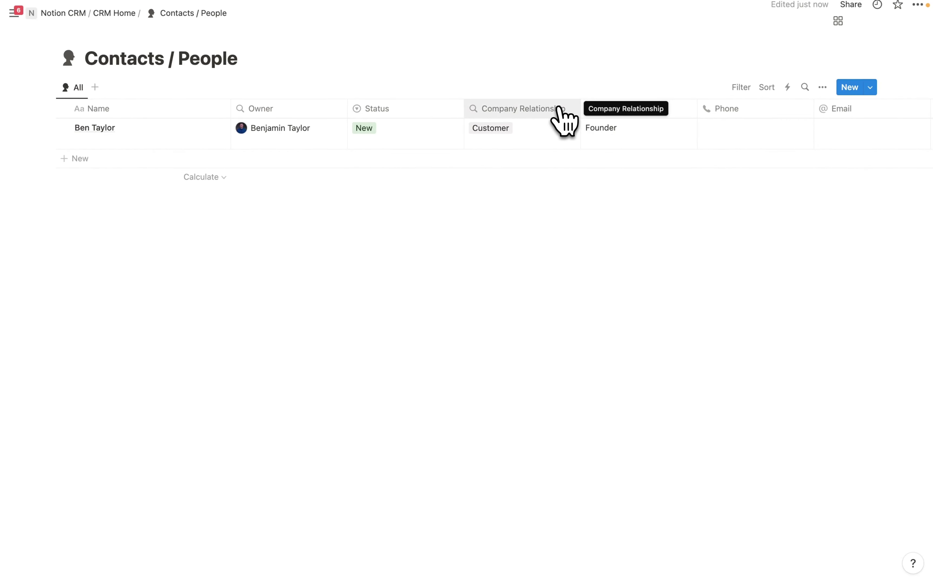
- Freeze the contacts table columns up to Company Relationship, then return to CRM Home
{"action": "left_click", "coordinate": [559, 109]}
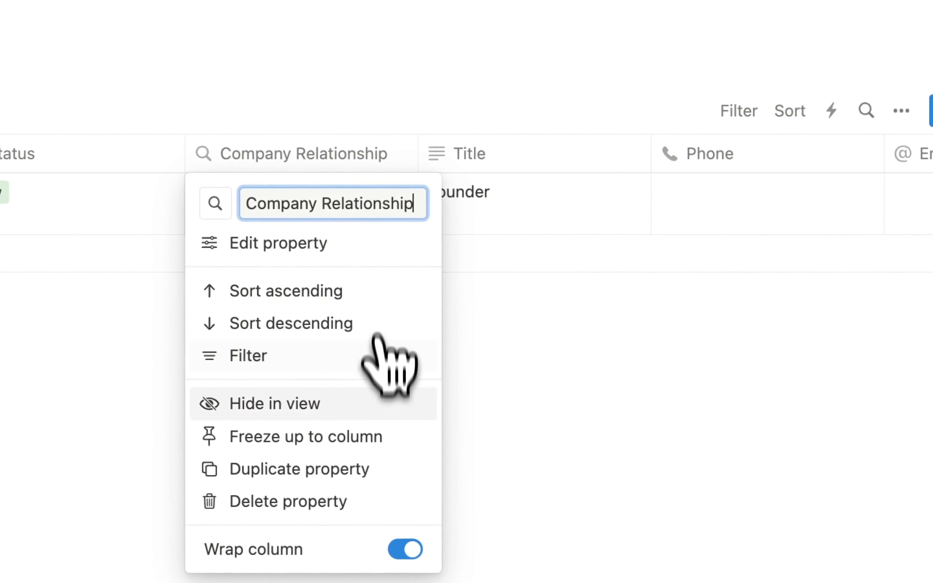
{"action": "left_click", "coordinate": [322, 440]}
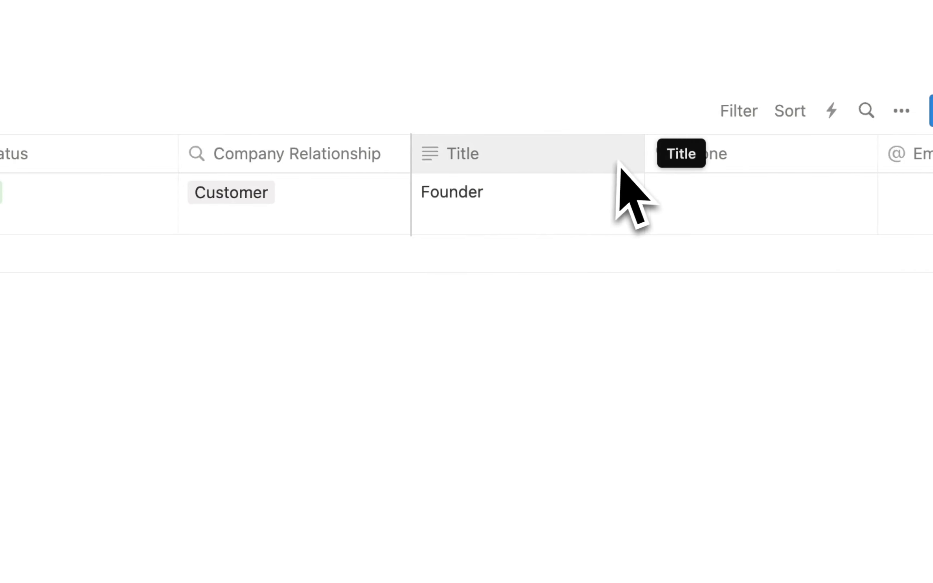
{"action": "scroll", "coordinate": [618, 165], "scroll_direction": "right", "scroll_amount": 10}
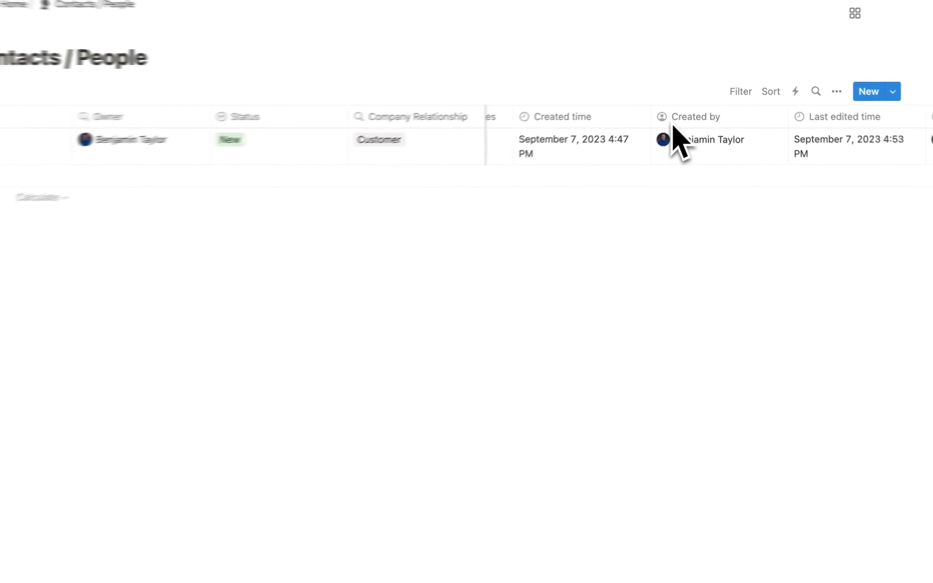
{"action": "scroll", "coordinate": [680, 131], "scroll_direction": "left", "scroll_amount": 10}
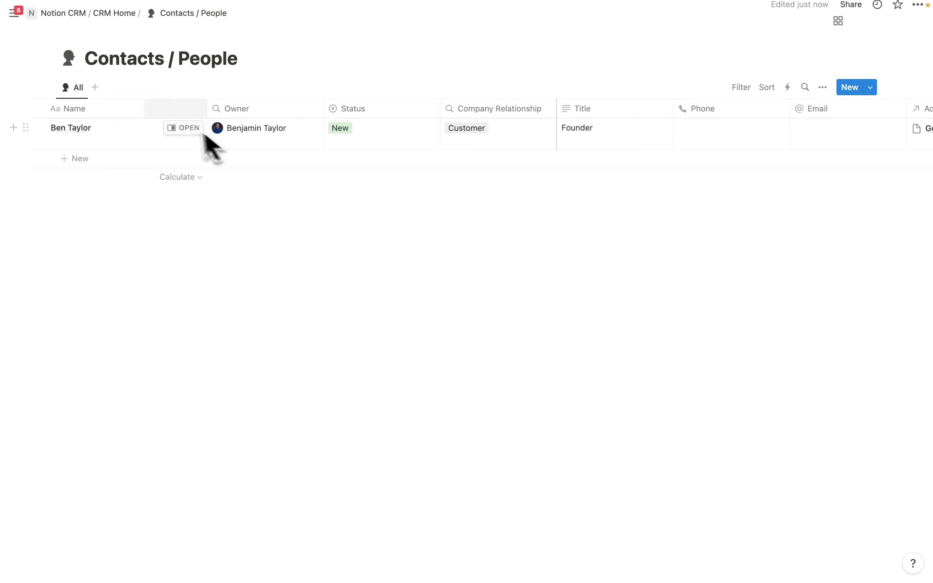
{"action": "left_click", "coordinate": [113, 13]}
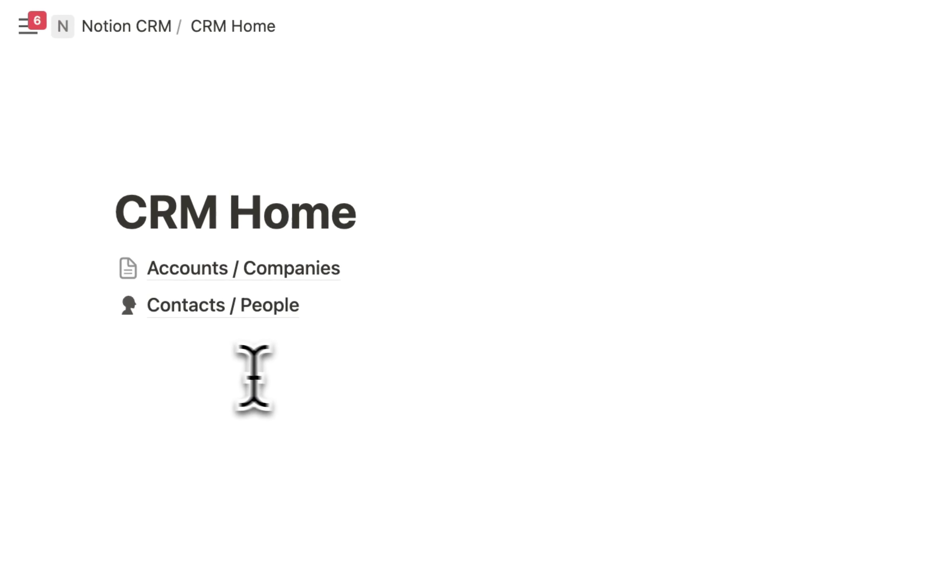
- Add a /page sub-page below the CRM Home links and title it 'Deals / Opportunities'
{"action": "left_click", "coordinate": [191, 353]}
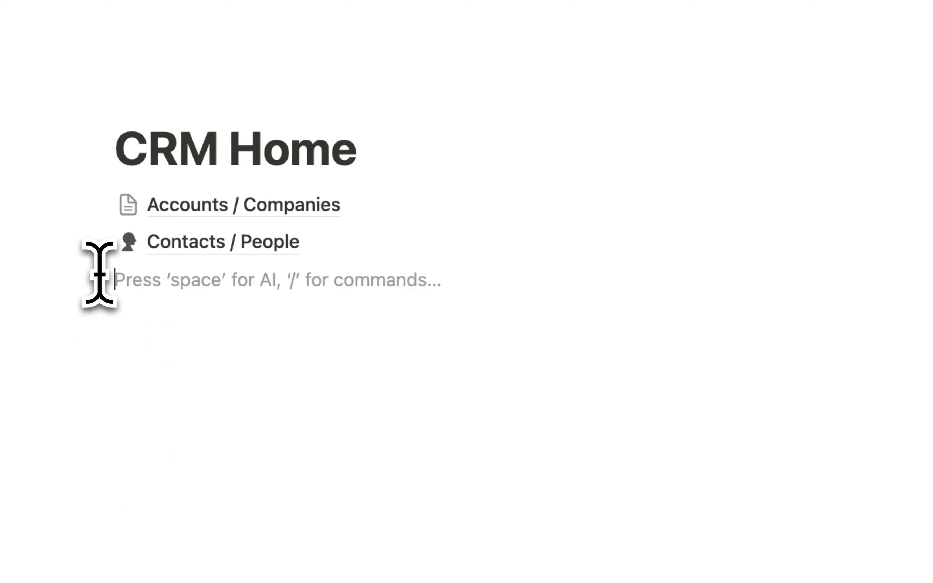
{"action": "type", "text": "/page"}
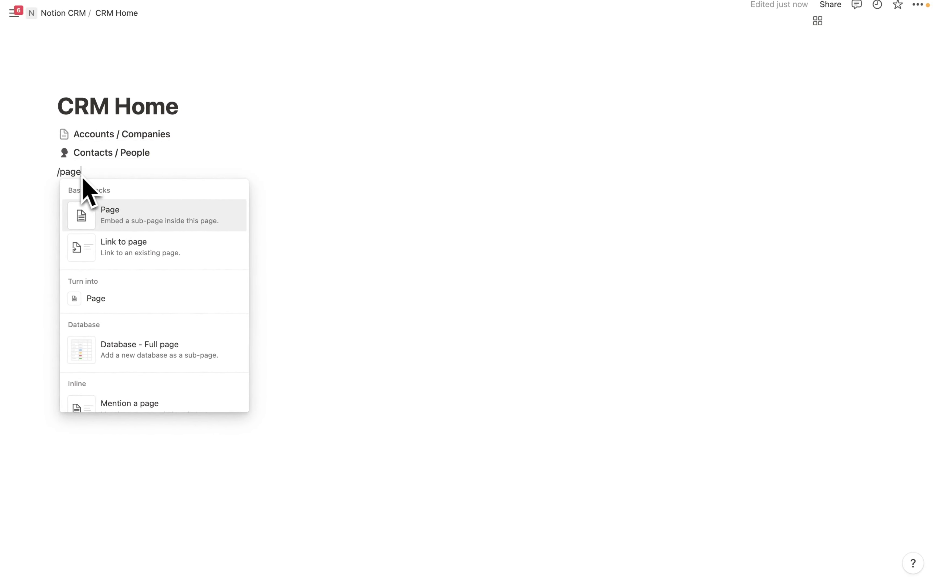
{"action": "left_click", "coordinate": [107, 215]}
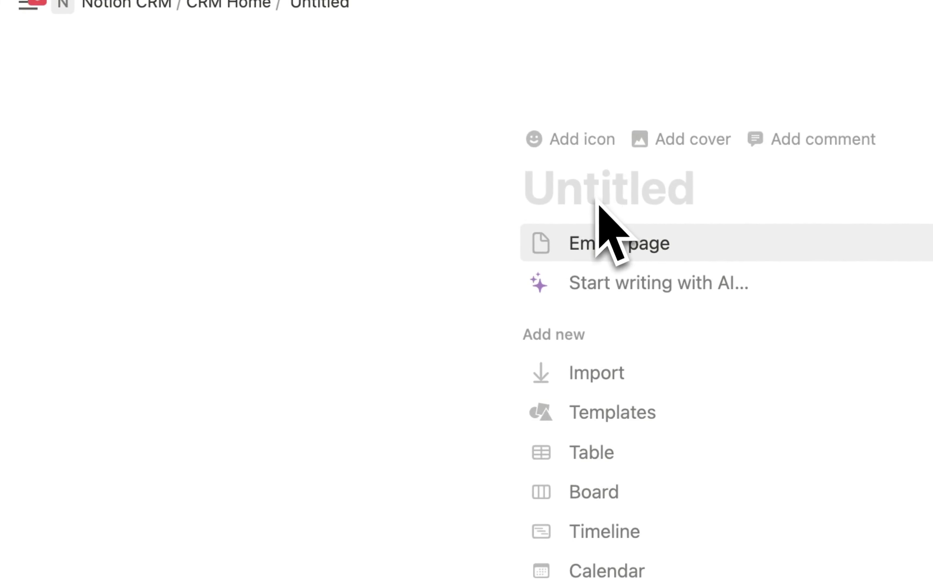
{"action": "type", "text": "Deals / Opportunities"}
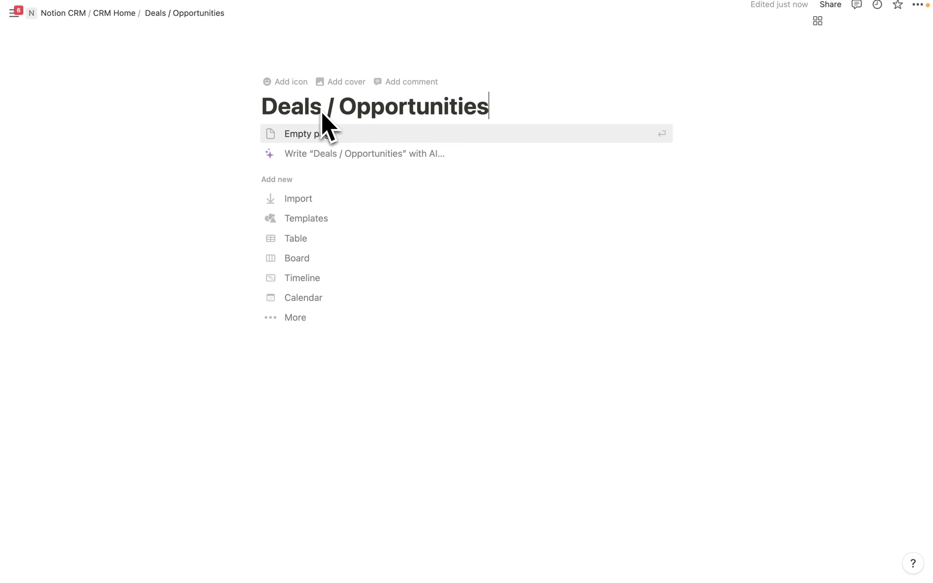
- Make the page a new table database and rename its view 'All' with a money icon
{"action": "left_click", "coordinate": [302, 242]}
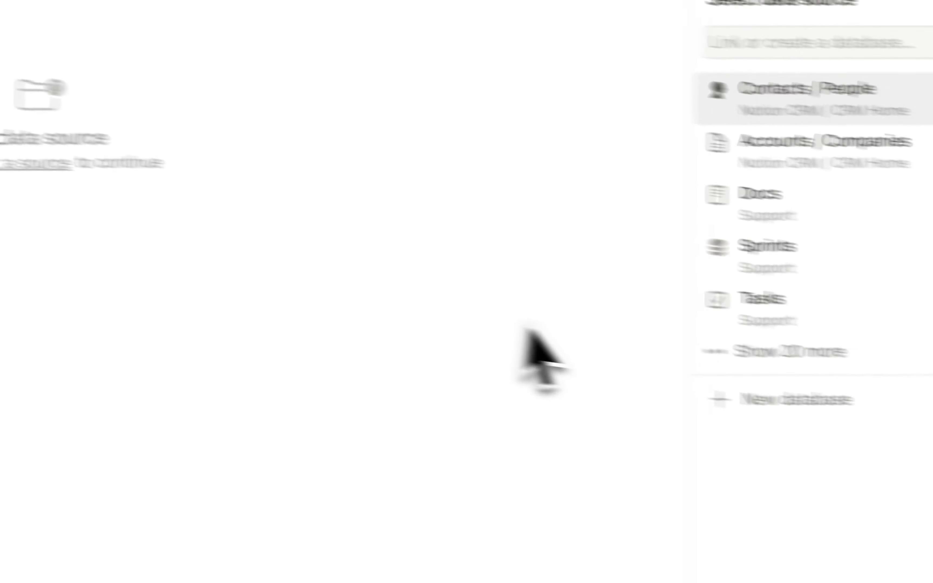
{"action": "left_click", "coordinate": [672, 347]}
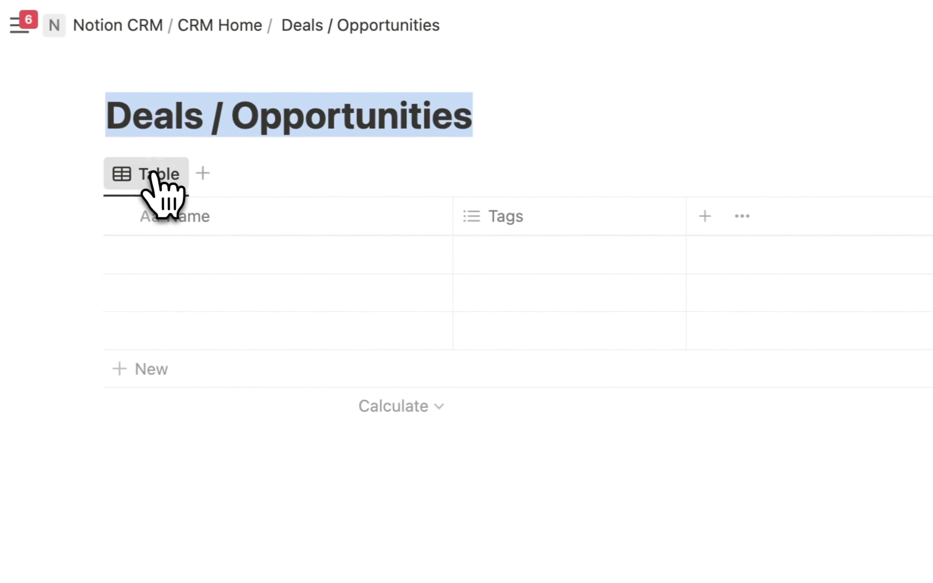
{"action": "left_click", "coordinate": [160, 176]}
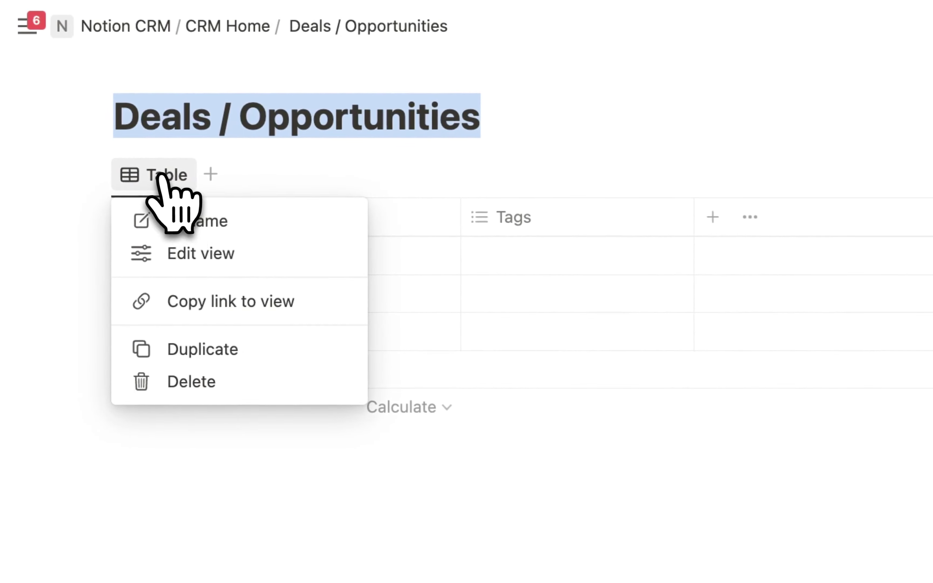
{"action": "left_click", "coordinate": [201, 222]}
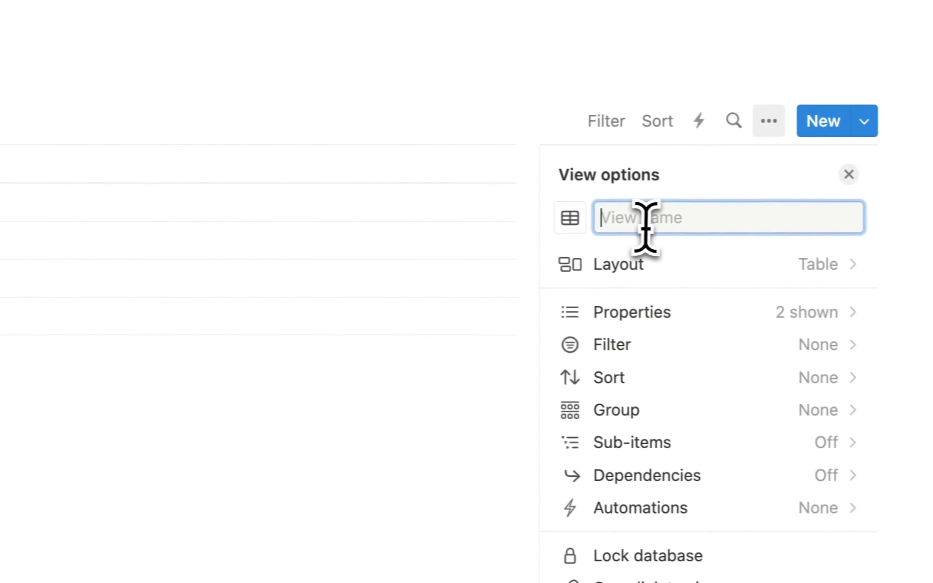
{"action": "type", "text": "All"}
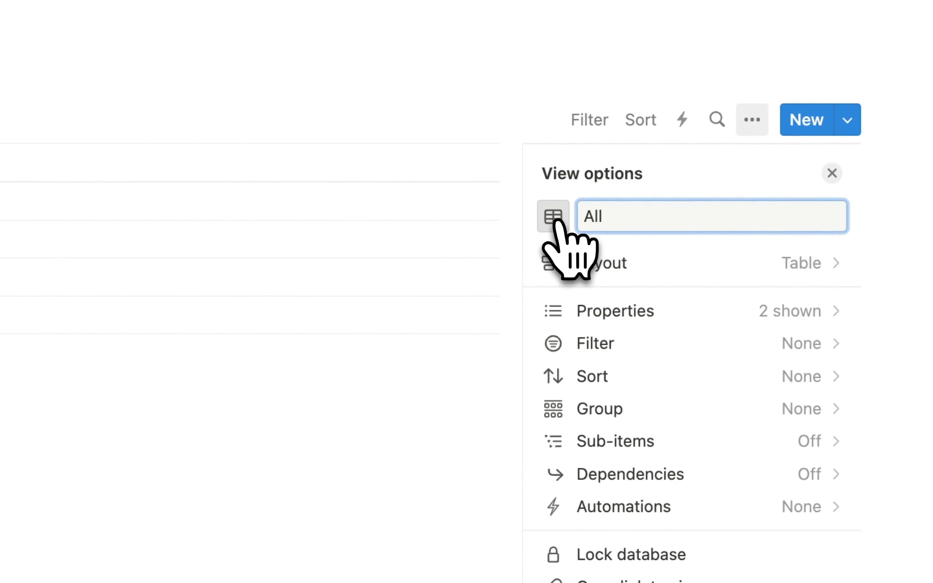
{"action": "left_click", "coordinate": [554, 217]}
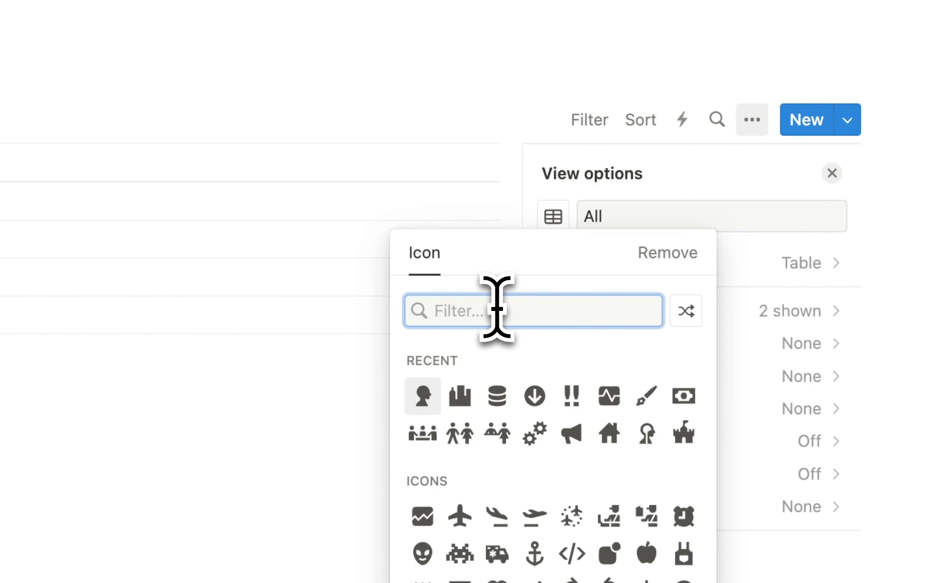
{"action": "type", "text": "Money"}
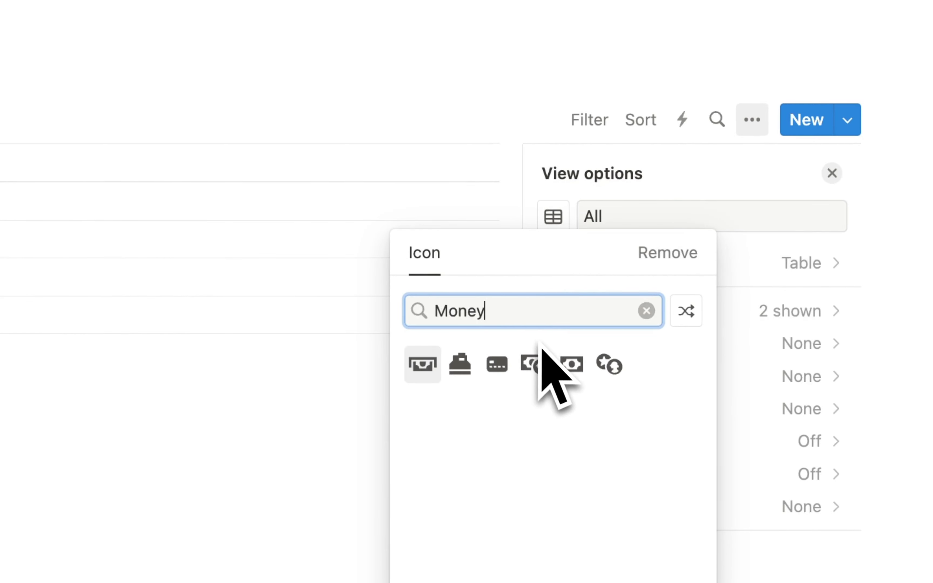
{"action": "left_click", "coordinate": [572, 365]}
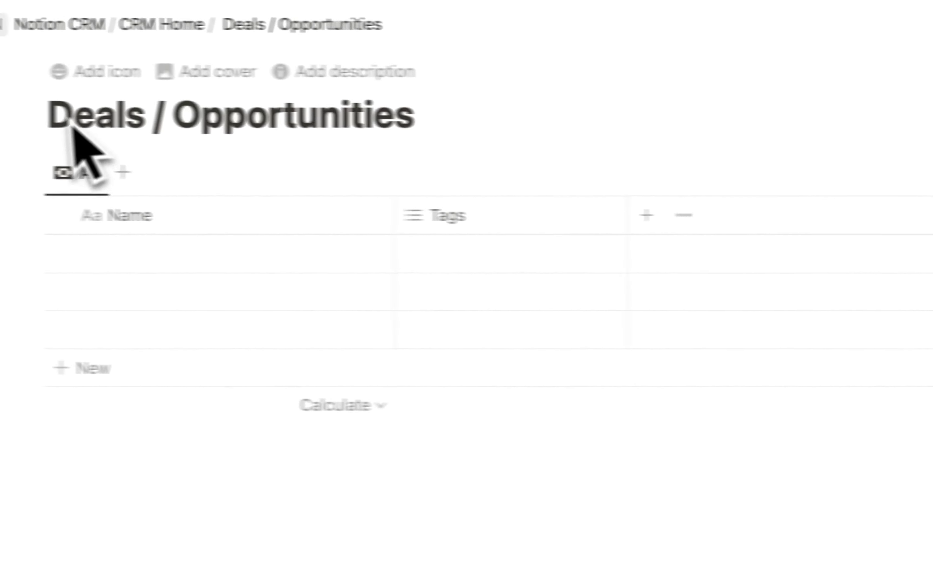
- Give the Deals / Opportunities page the banknote icon from the Icons set
{"action": "left_click", "coordinate": [140, 75]}
{"action": "left_click", "coordinate": [149, 112]}
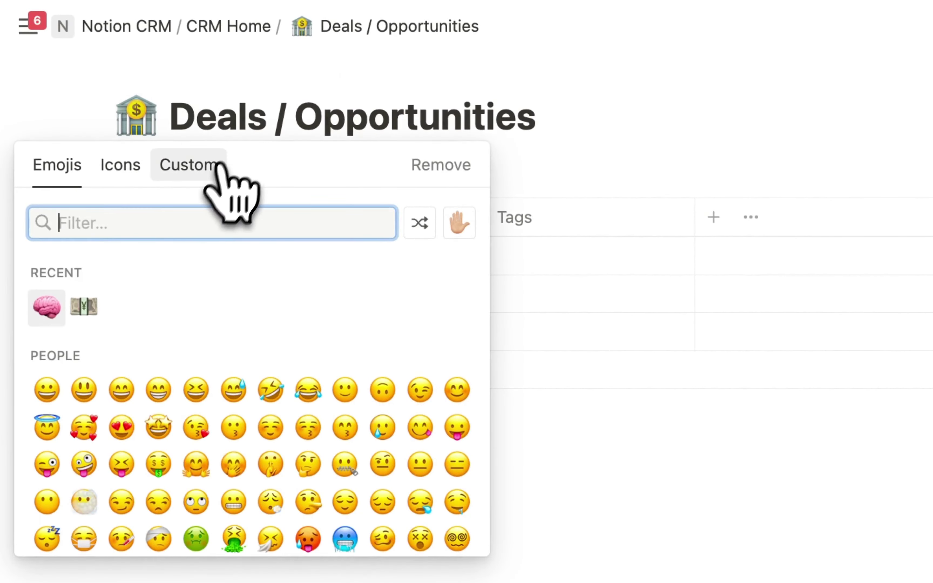
{"action": "left_click", "coordinate": [121, 164]}
{"action": "type", "text": "cashe"}
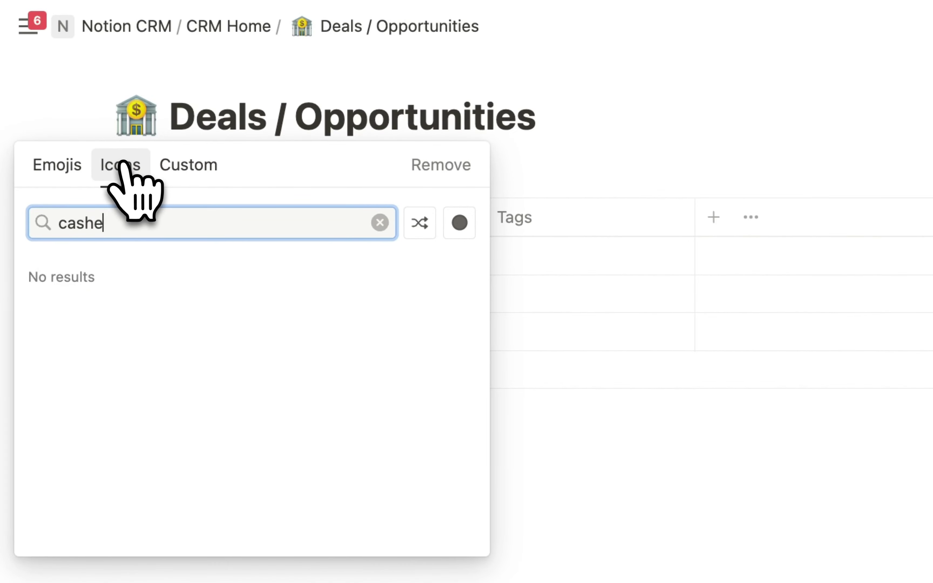
{"action": "key", "text": "BackSpace"}
{"action": "type", "text": "sh"}
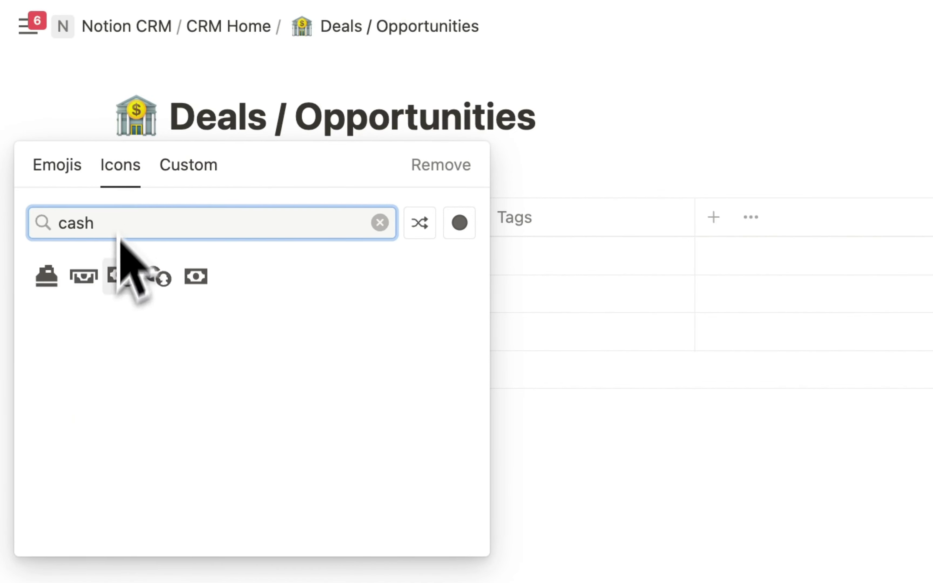
{"action": "left_click", "coordinate": [196, 276]}
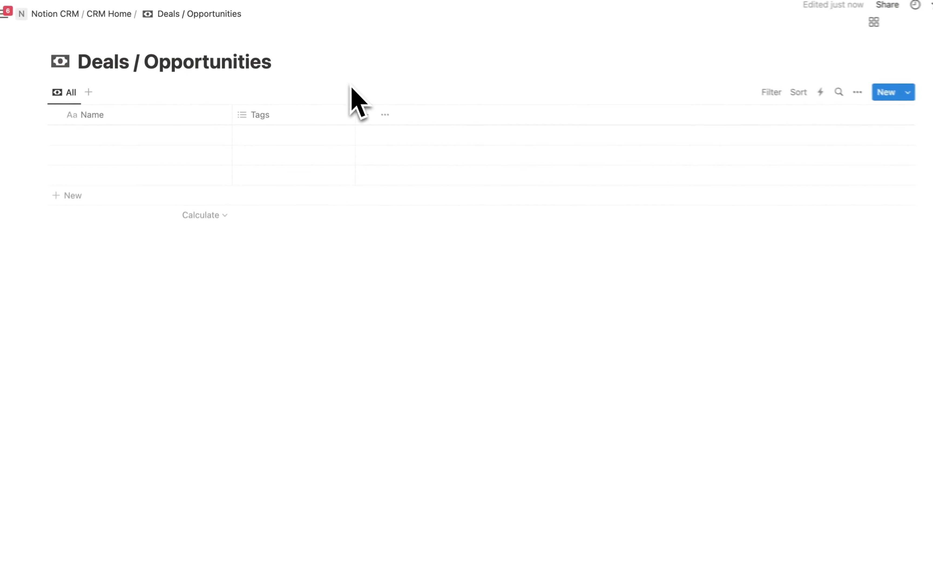
- Delete the Tags property from the Deals / Opportunities table
{"action": "left_click", "coordinate": [291, 110]}
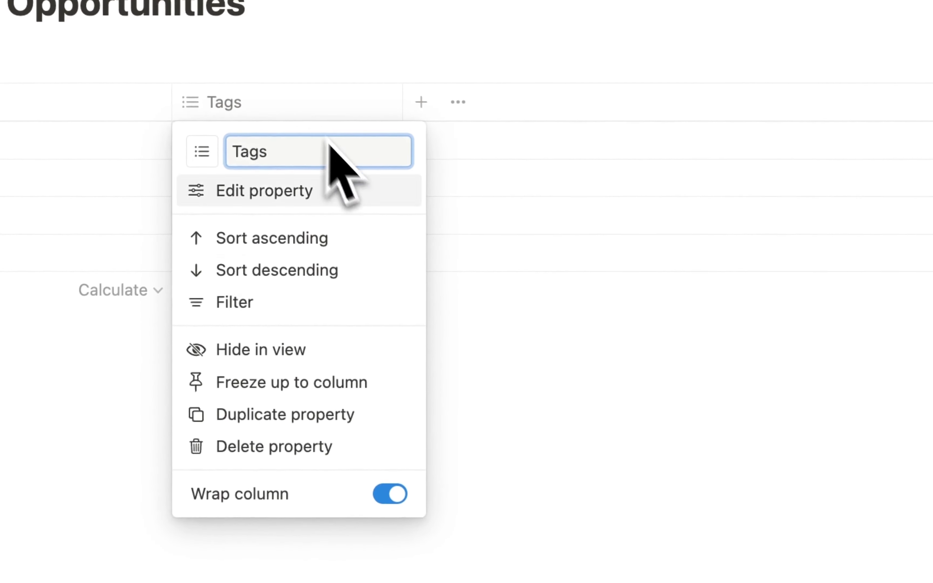
{"action": "left_click", "coordinate": [271, 452]}
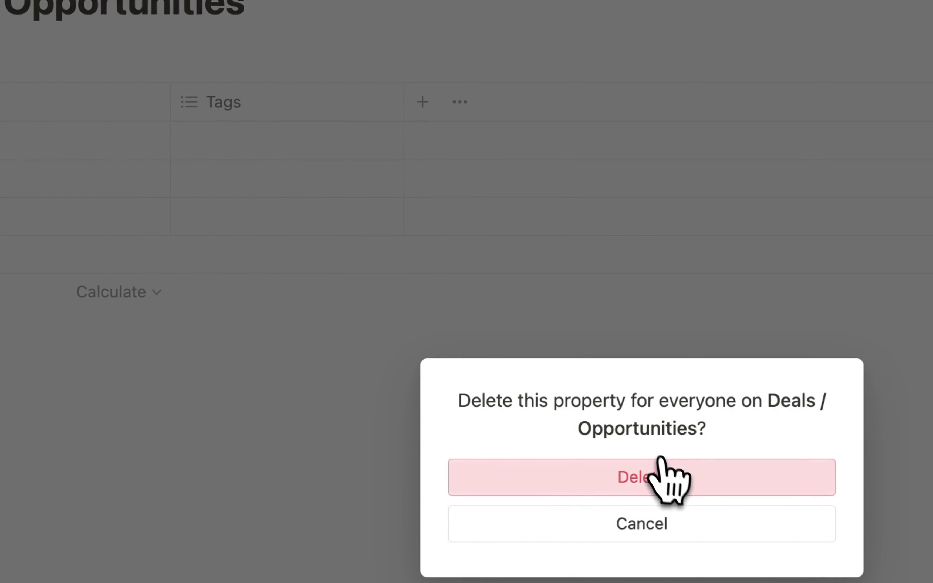
{"action": "left_click", "coordinate": [666, 475]}
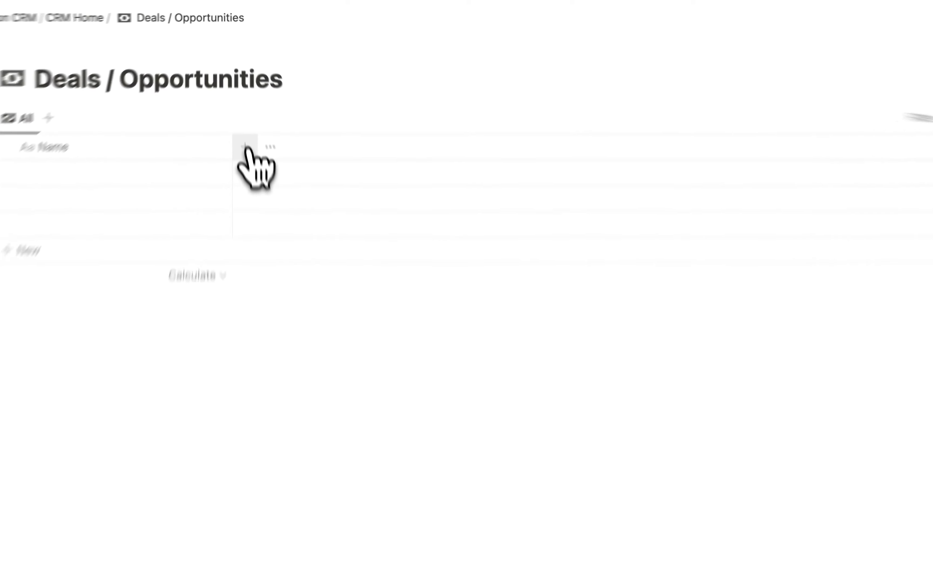
- Add a Select property named Stage with '1. Prospecting' as its first option
{"action": "left_click", "coordinate": [254, 211]}
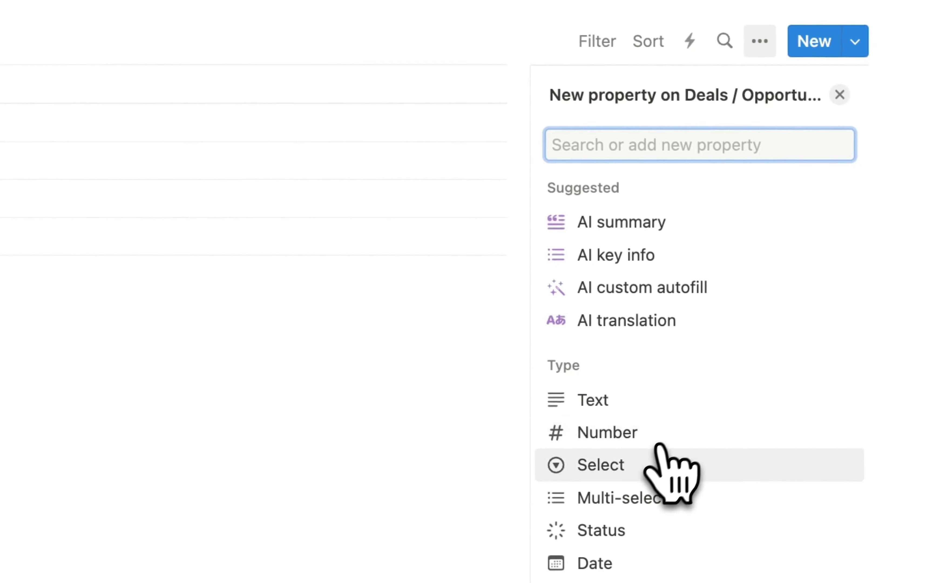
{"action": "left_click", "coordinate": [655, 461]}
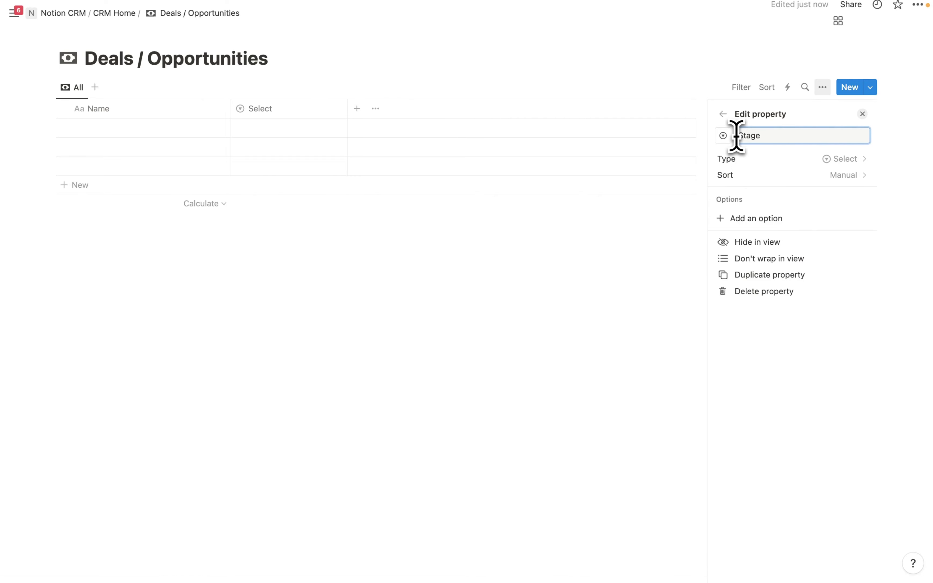
{"action": "key", "text": "Return"}
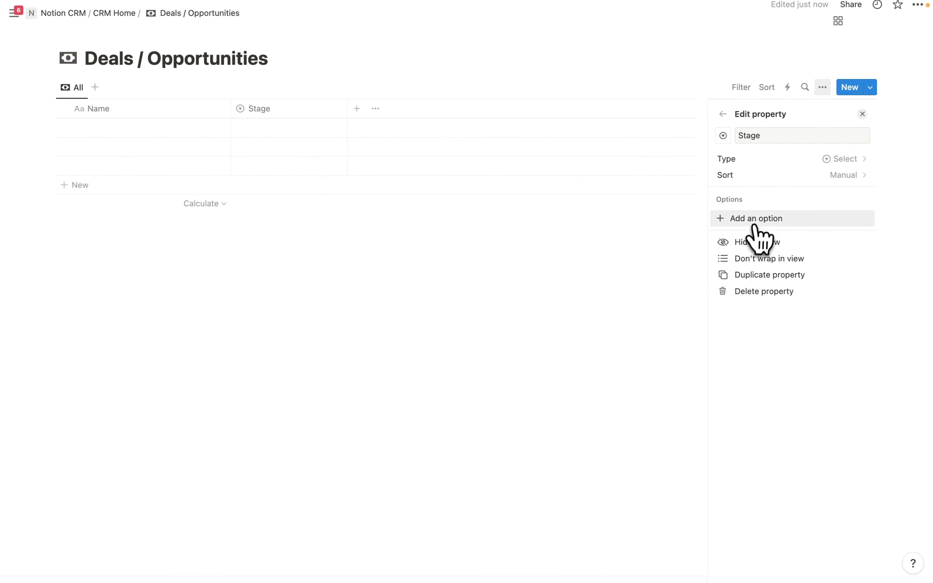
{"action": "left_click", "coordinate": [755, 219]}
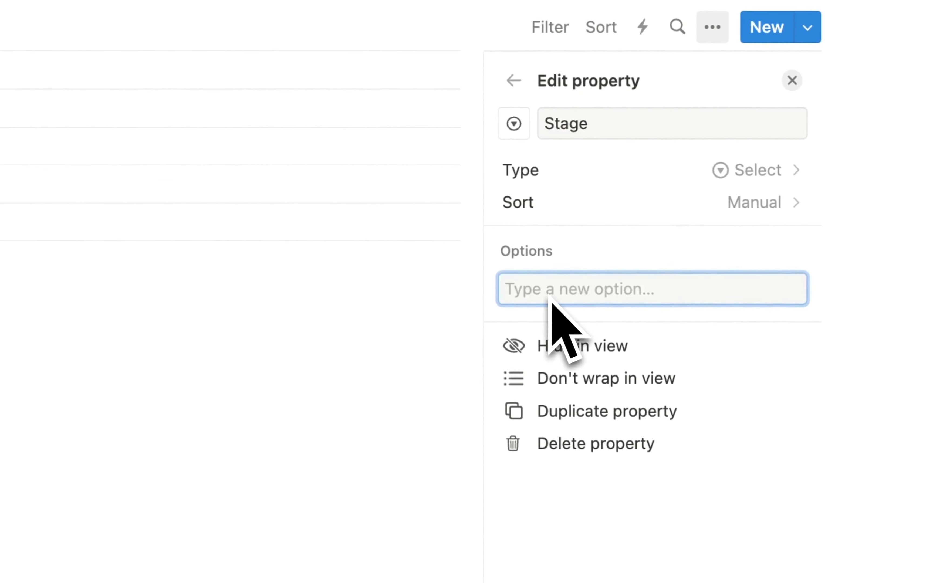
{"action": "type", "text": "1. Prospec"}
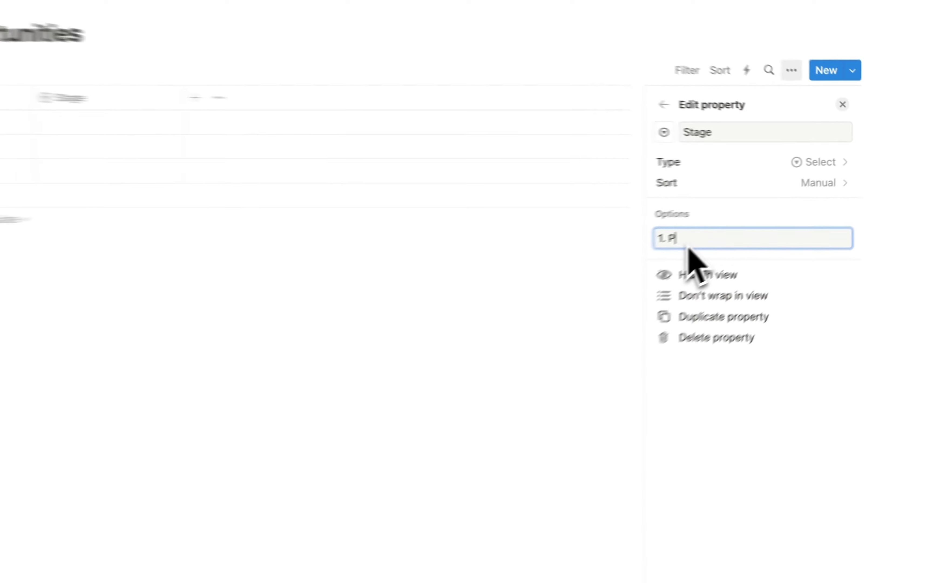
{"action": "type", "text": "ting"}
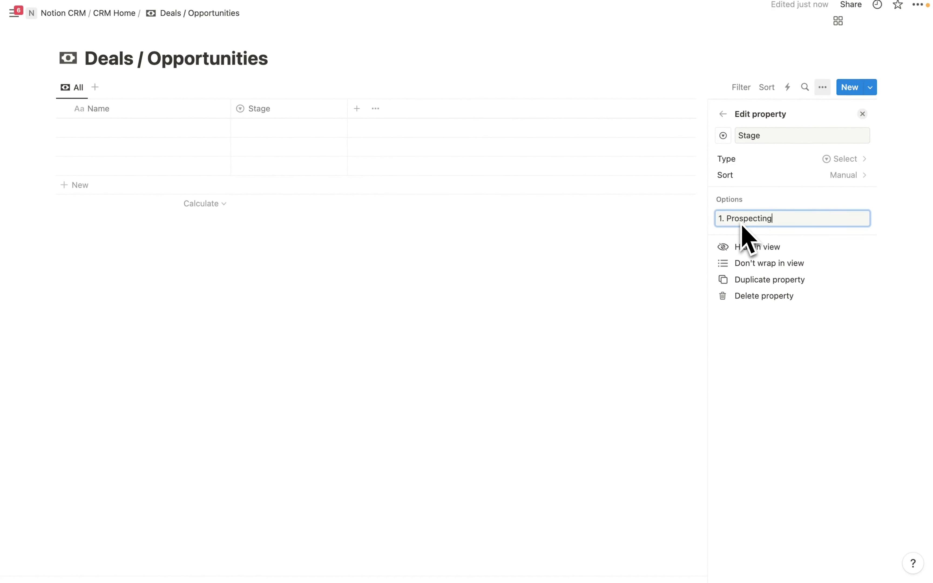
{"action": "key", "text": "Return"}
{"action": "type", "text": "2"}
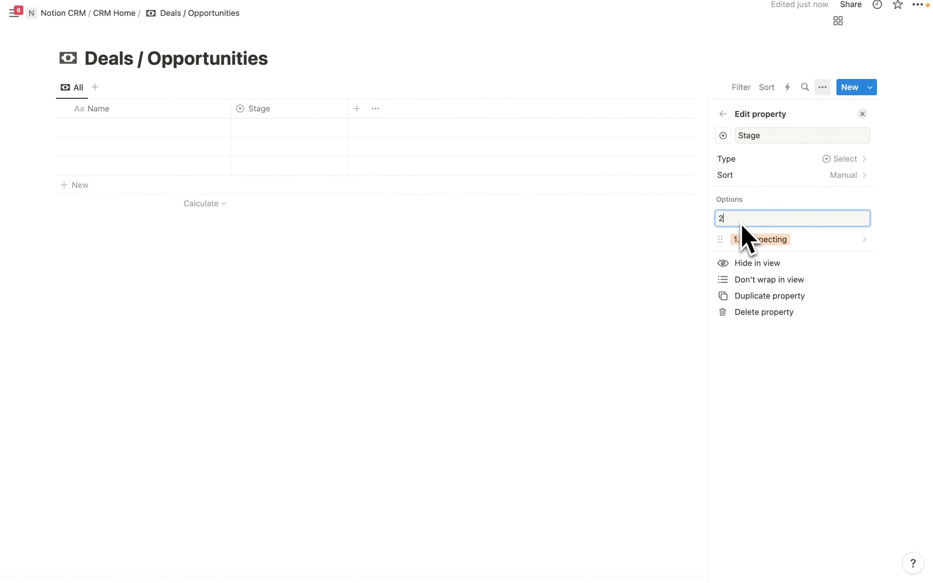
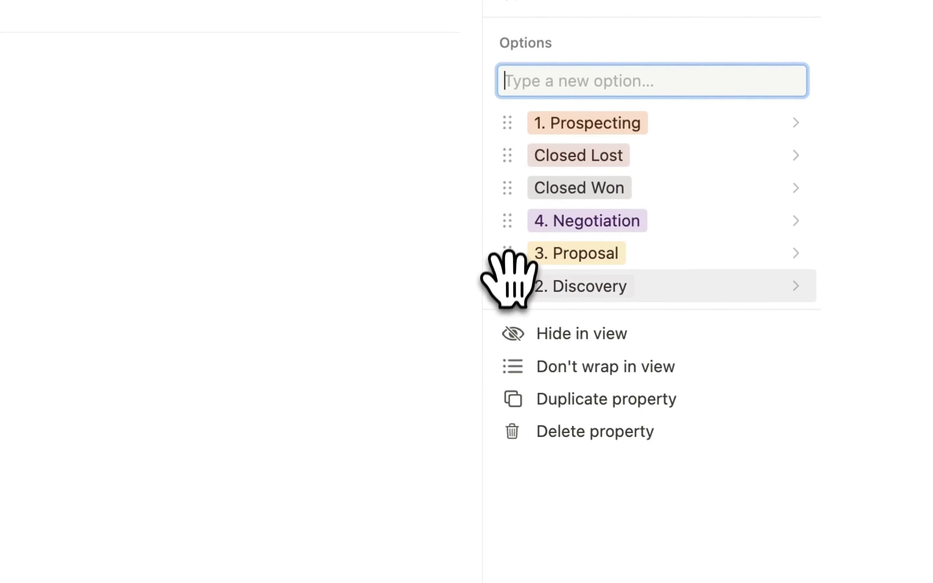
- Reorder the Stage options: 2. Discovery and 3. Proposal after 1. Prospecting, Closed Won above Closed Lost
{"action": "left_click_drag", "start_coordinate": [507, 283], "coordinate": [515, 156]}
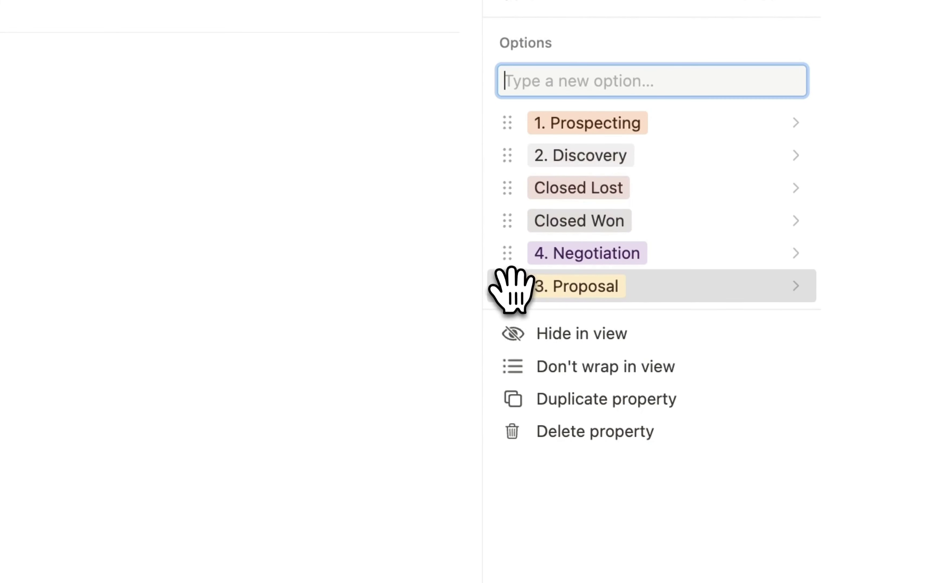
{"action": "left_click_drag", "start_coordinate": [510, 286], "coordinate": [508, 220]}
{"action": "left_click_drag", "start_coordinate": [632, 286], "coordinate": [623, 253]}
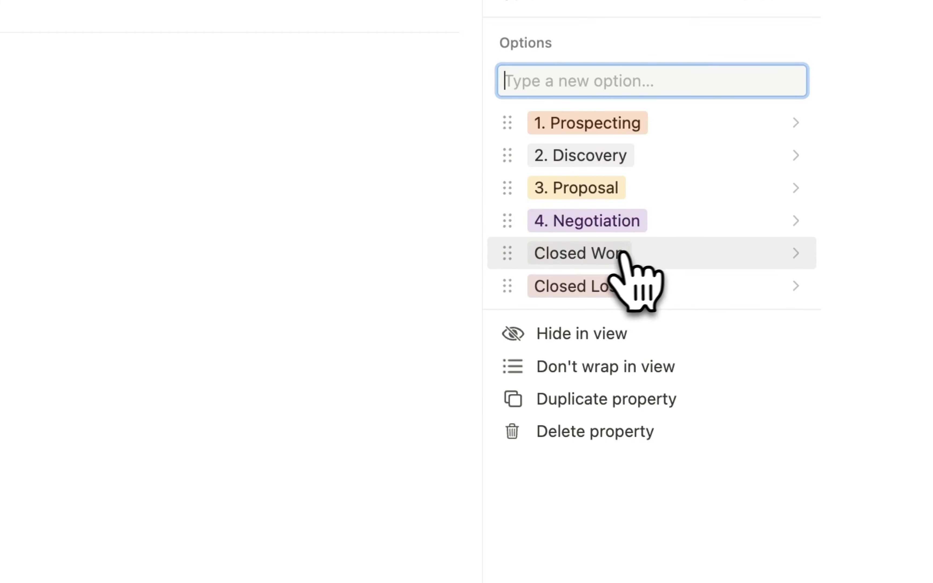
- Color Closed Won green, Closed Lost red and 1. Prospecting blue
{"action": "left_click", "coordinate": [610, 255]}
{"action": "scroll", "coordinate": [621, 276], "scroll_direction": "down", "scroll_amount": 5}
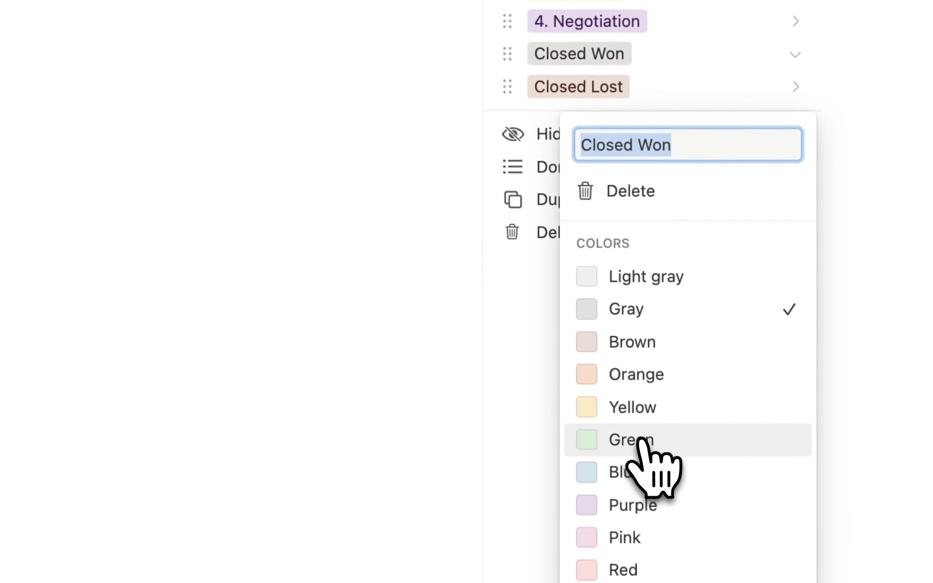
{"action": "left_click", "coordinate": [644, 440]}
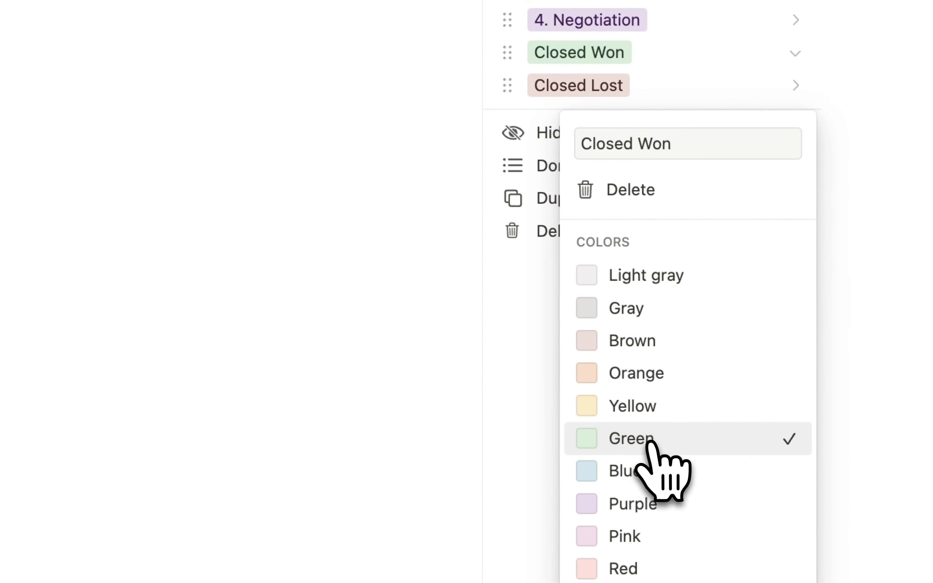
{"action": "left_click", "coordinate": [571, 104]}
{"action": "left_click", "coordinate": [604, 103]}
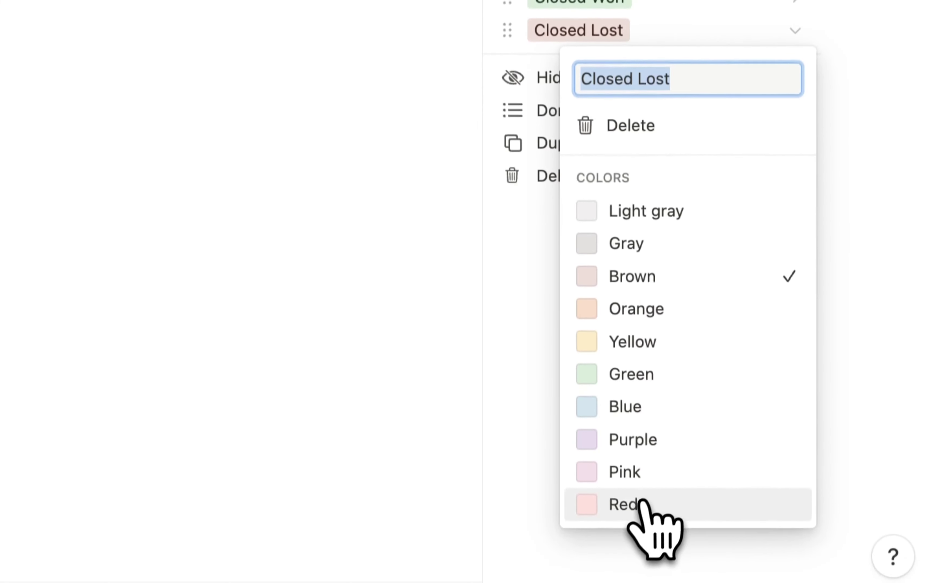
{"action": "left_click", "coordinate": [632, 560]}
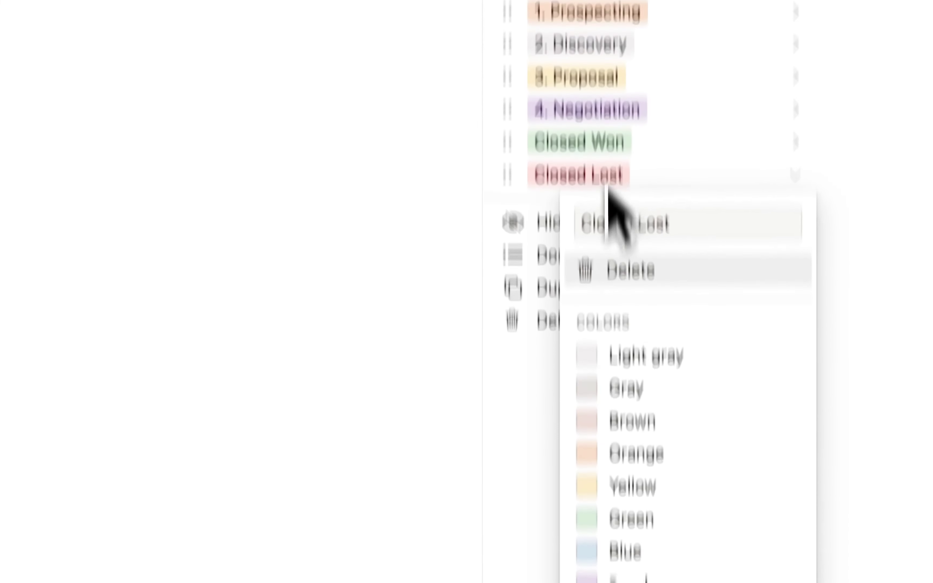
{"action": "left_click", "coordinate": [610, 107]}
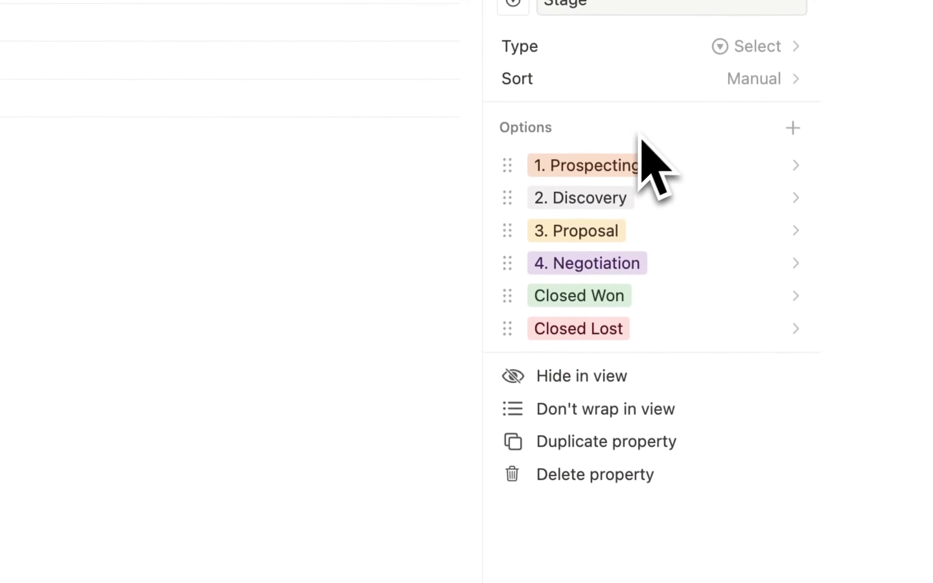
{"action": "left_click", "coordinate": [584, 168]}
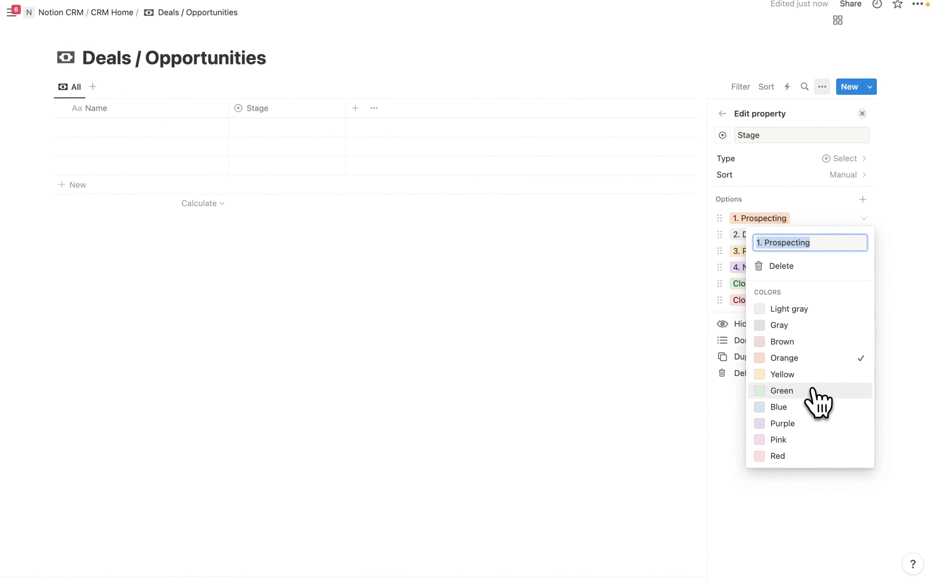
{"action": "left_click", "coordinate": [795, 409]}
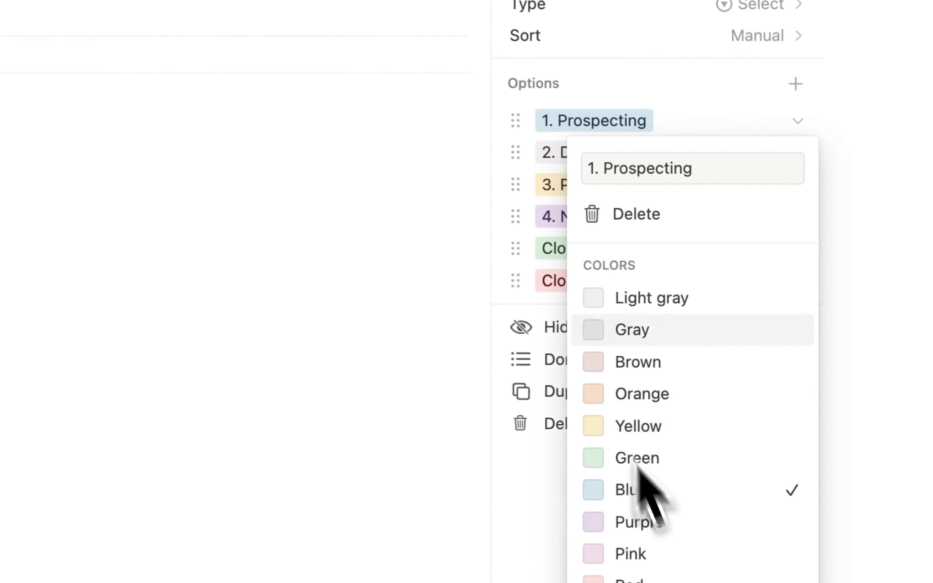
{"action": "left_click", "coordinate": [790, 212]}
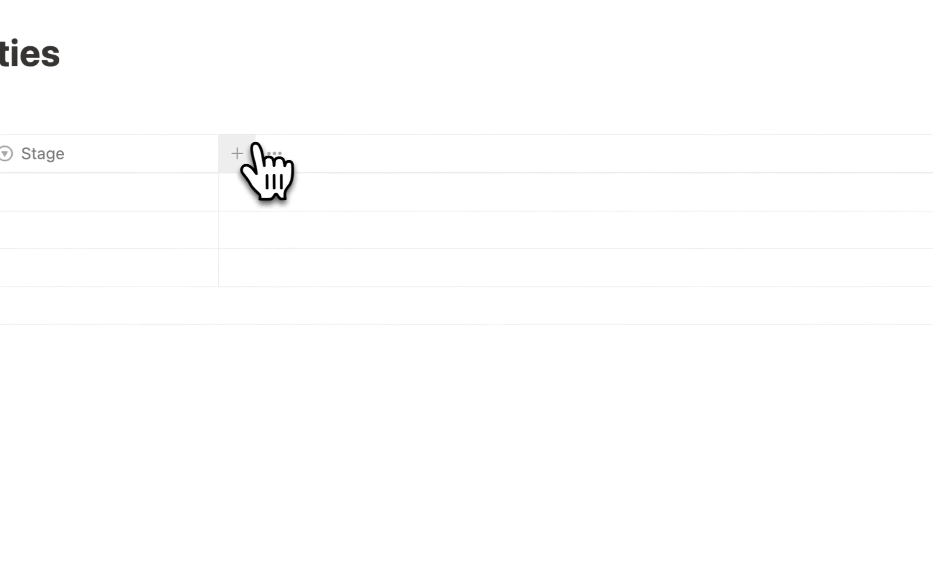
- Add a Select property named Type to the deals table
{"action": "left_click", "coordinate": [244, 153]}
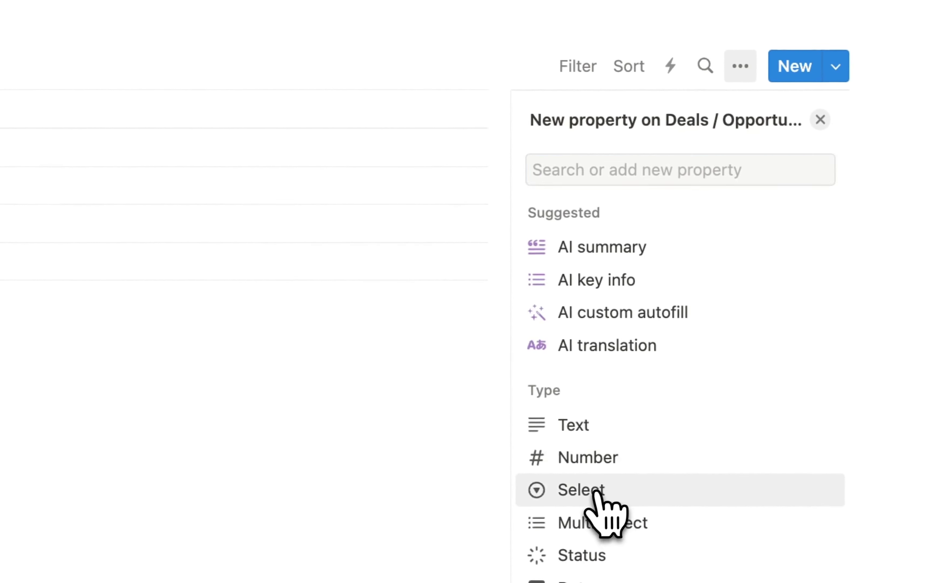
{"action": "left_click", "coordinate": [586, 491]}
{"action": "key", "text": "BackSpace"}
{"action": "type", "text": "Type"}
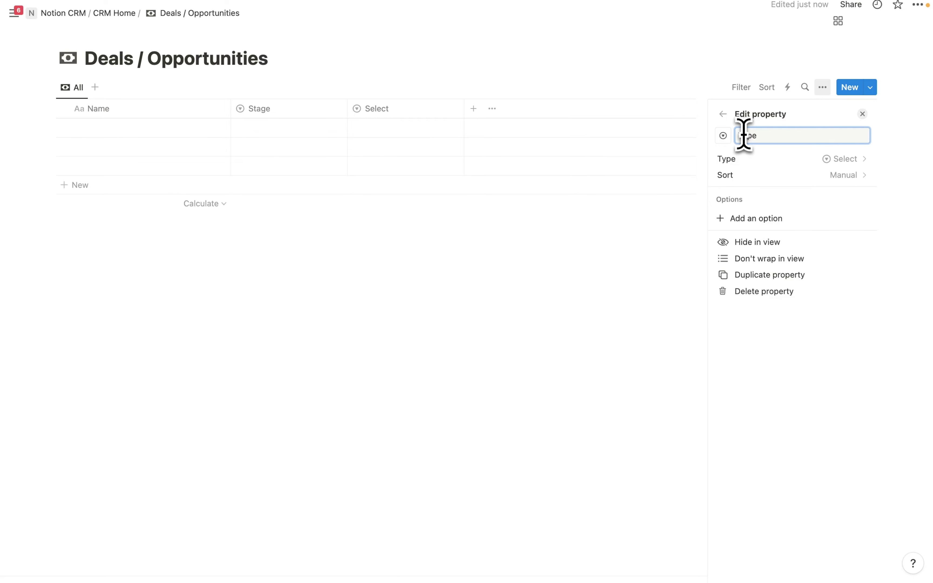
- Give Type the options New and Repeat, with New listed first
{"action": "left_click", "coordinate": [746, 219]}
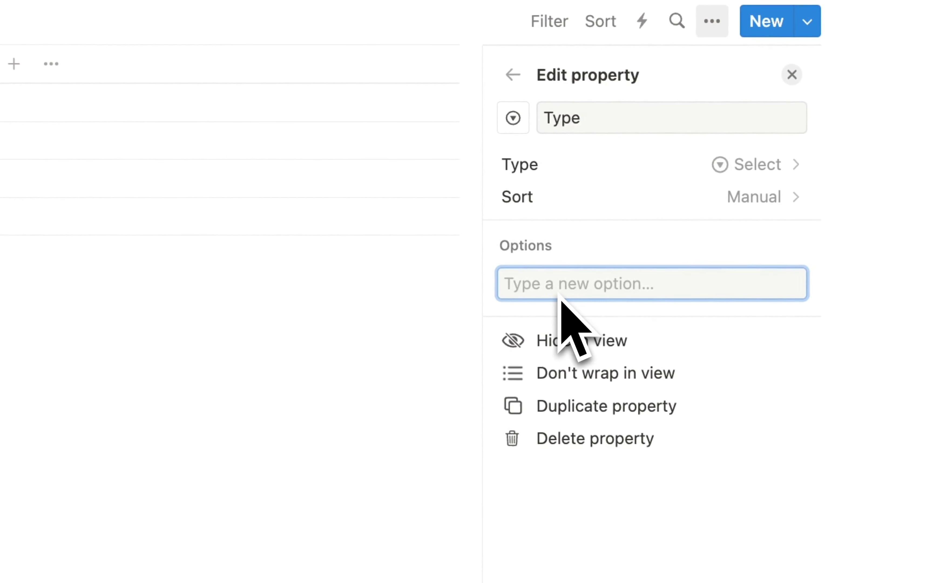
{"action": "type", "text": "New"}
{"action": "key", "text": "Return"}
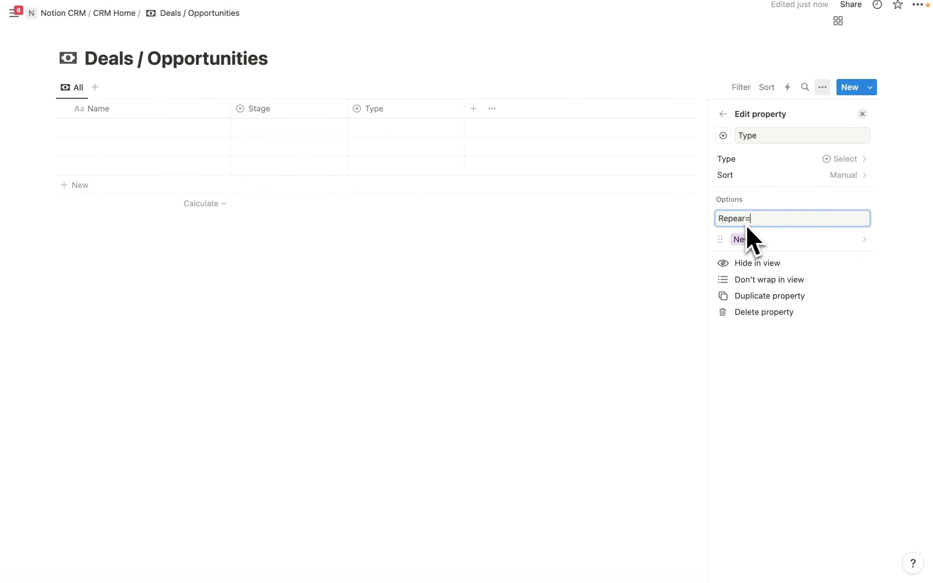
{"action": "key", "text": "Return"}
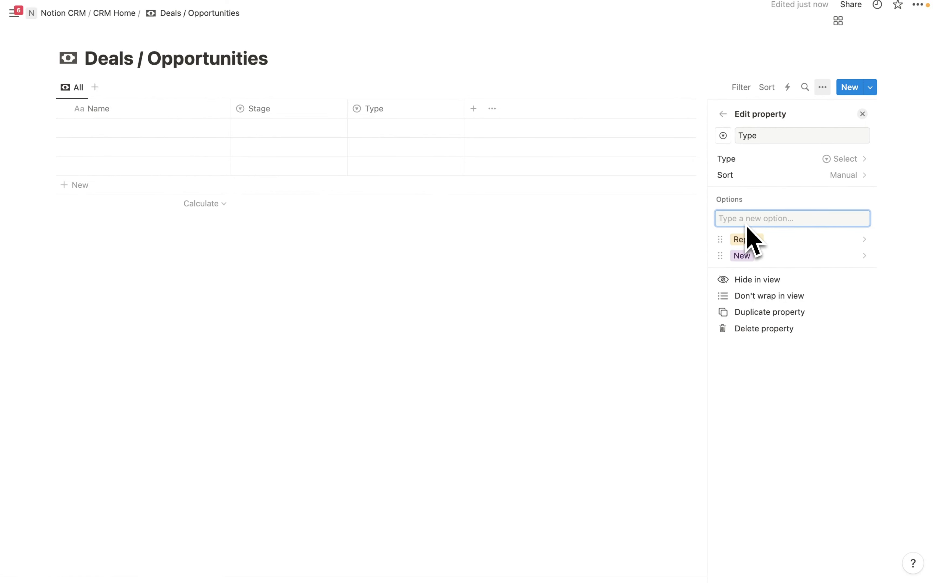
{"action": "left_click_drag", "start_coordinate": [720, 239], "coordinate": [721, 258]}
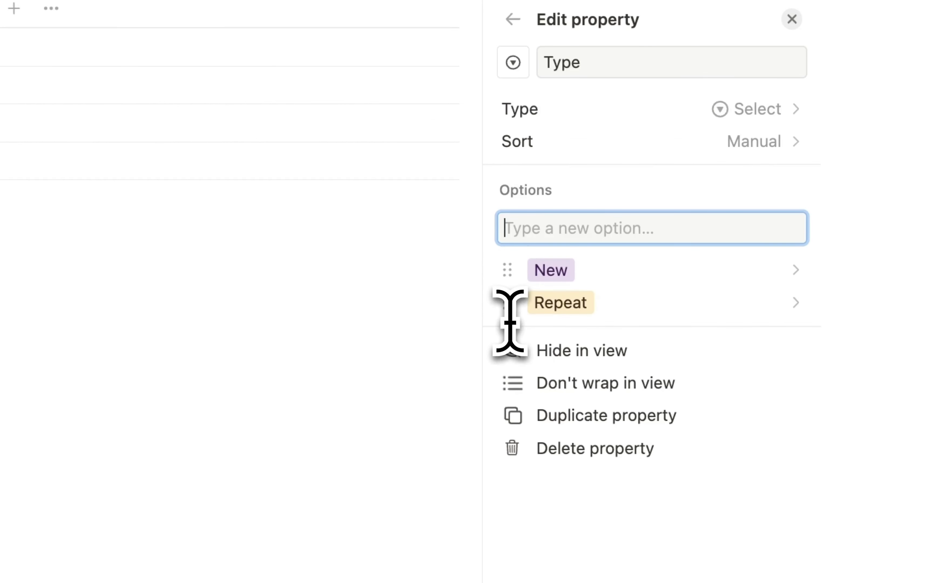
{"action": "left_click", "coordinate": [451, 231]}
{"action": "left_click", "coordinate": [427, 96]}
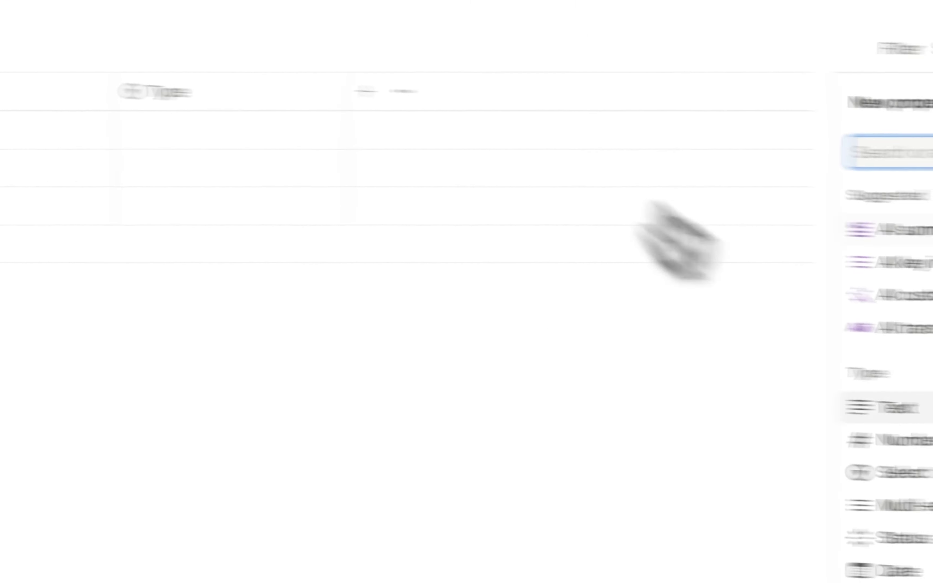
- Create a Text property named Next Step following Type
{"action": "left_click", "coordinate": [604, 405]}
{"action": "left_click", "coordinate": [634, 132]}
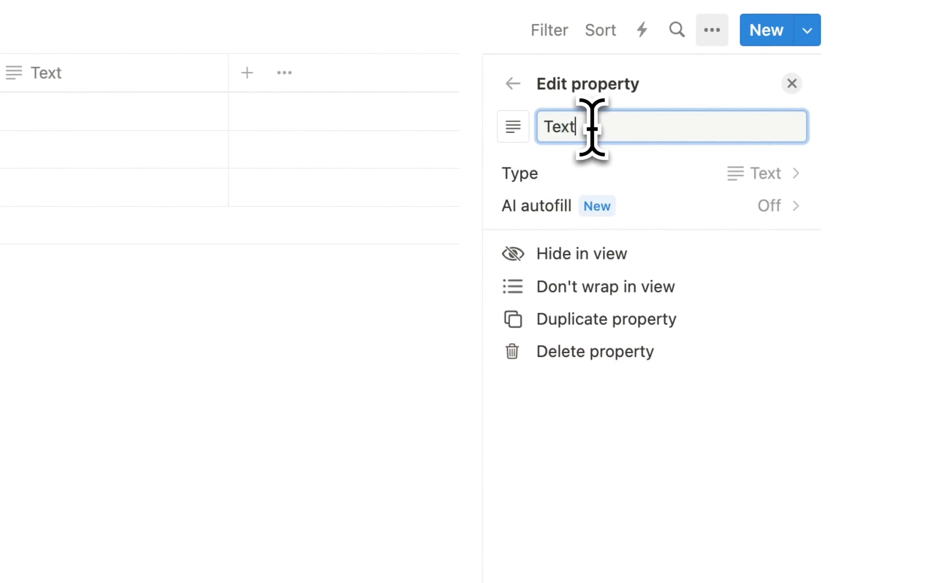
{"action": "left_click_drag", "start_coordinate": [574, 133], "coordinate": [547, 127]}
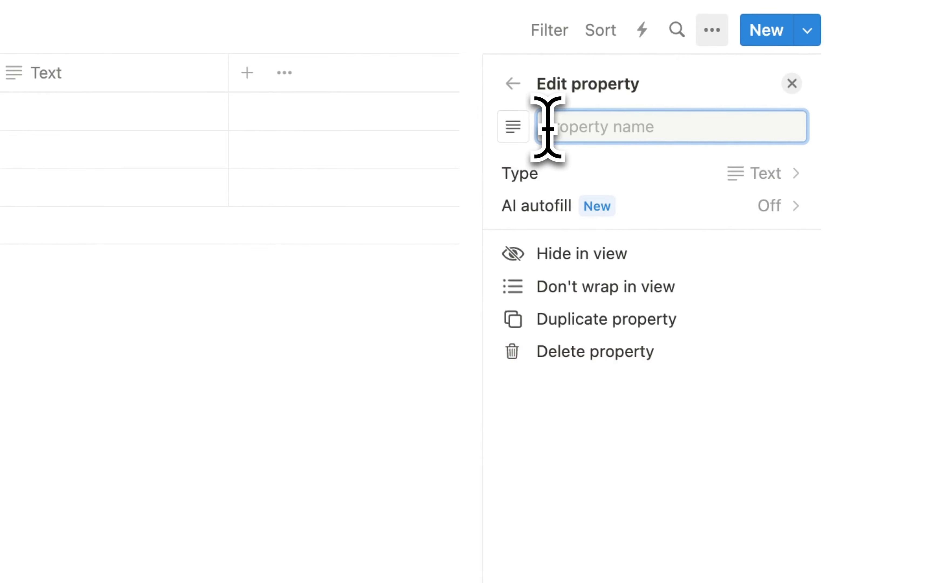
{"action": "type", "text": "step"}
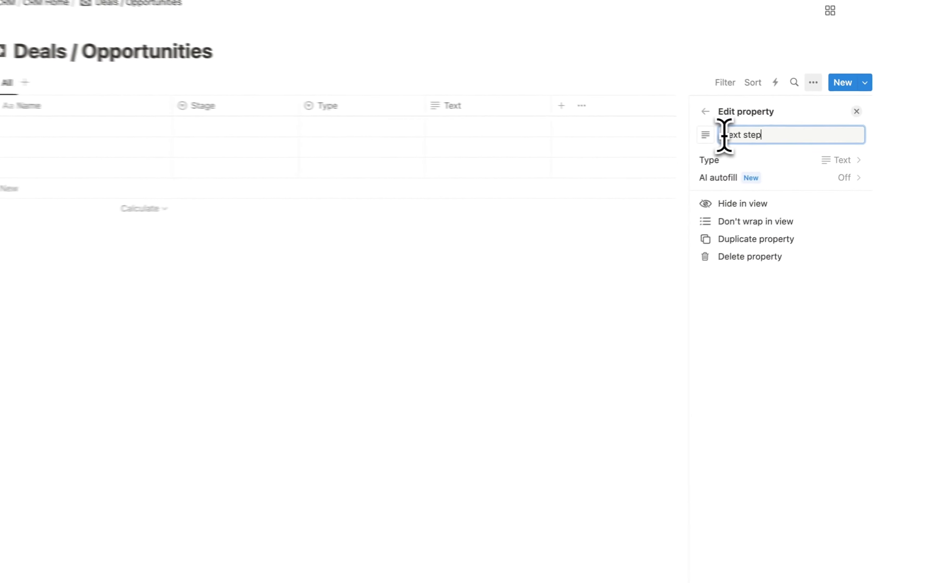
{"action": "key", "text": "BackSpace"}
{"action": "key", "text": "BackSpace"}
{"action": "key", "text": "BackSpace"}
{"action": "key", "text": "BackSpace"}
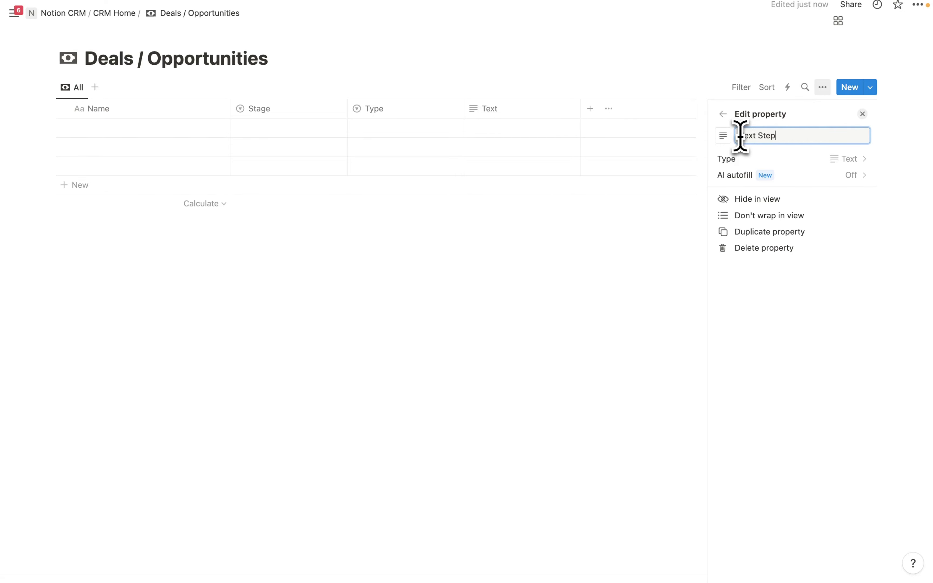
{"action": "left_click", "coordinate": [563, 266]}
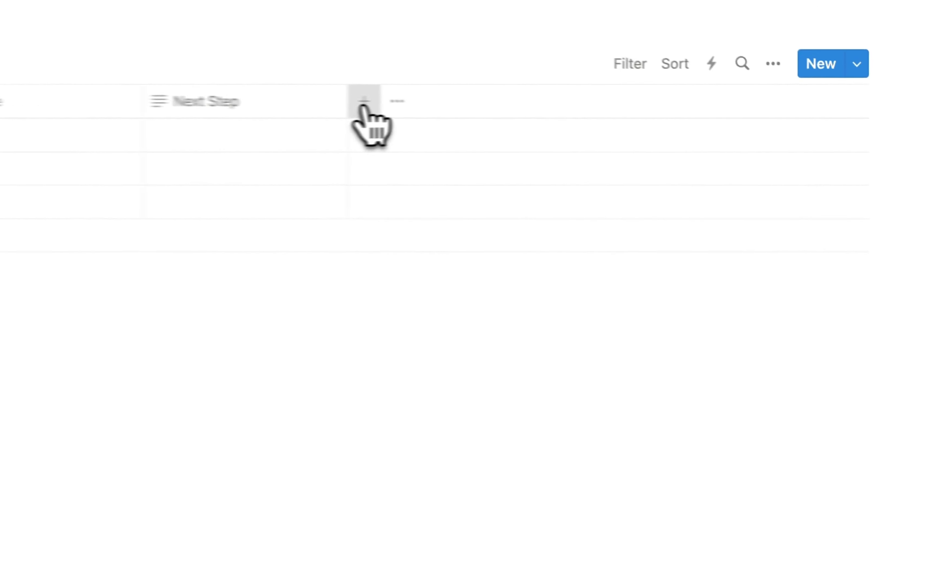
- Add an Accounts / Companies relation, shown on Accounts / Companies as a Deals property
{"action": "left_click", "coordinate": [589, 109]}
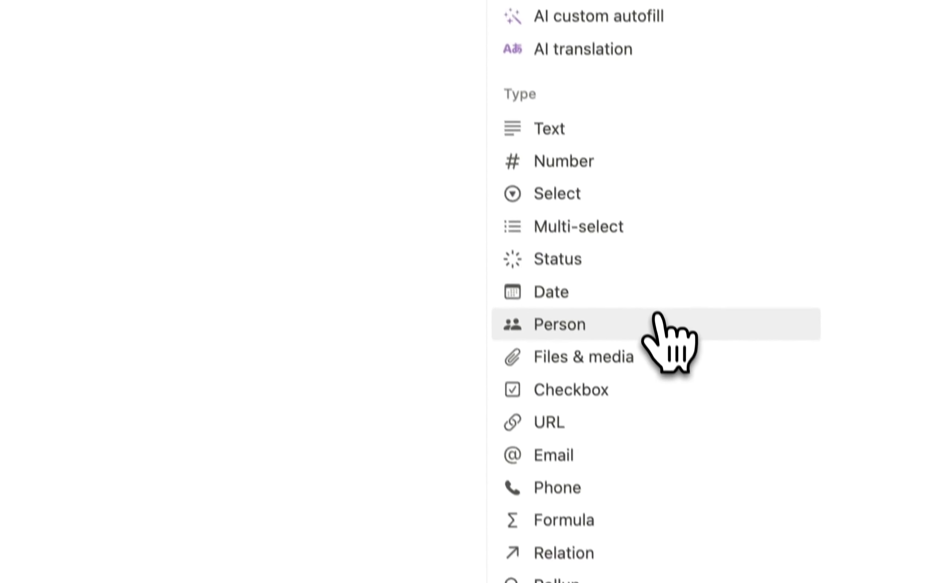
{"action": "scroll", "coordinate": [657, 313], "scroll_direction": "down", "scroll_amount": 2}
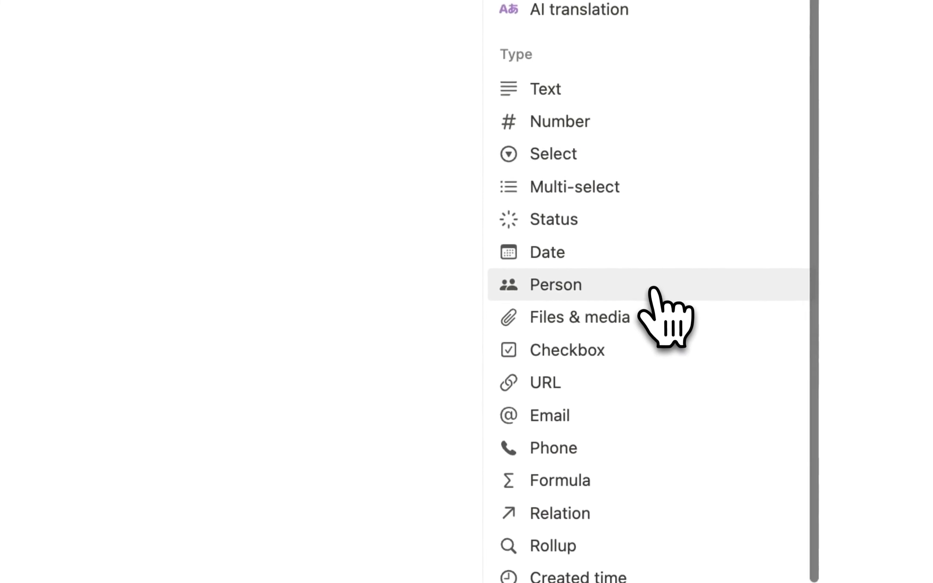
{"action": "left_click", "coordinate": [584, 446]}
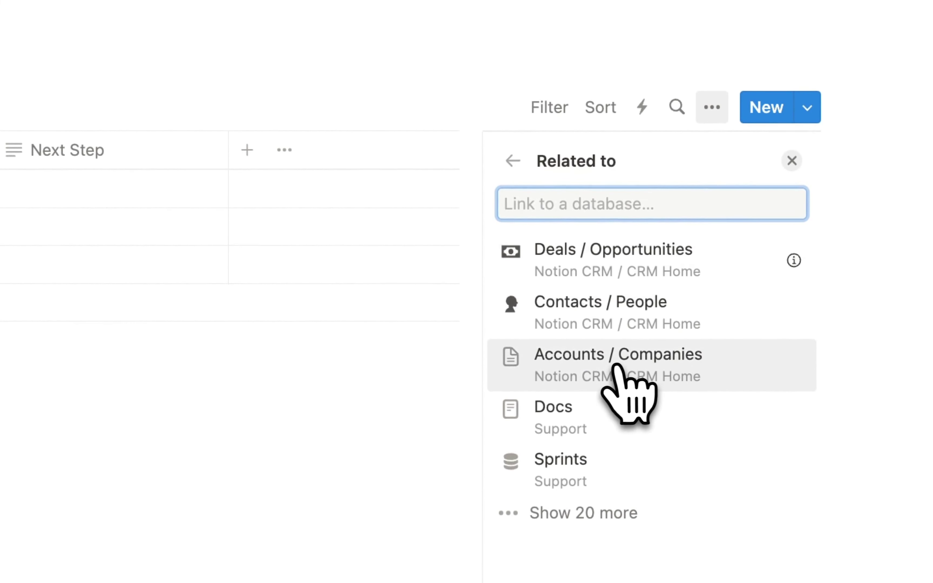
{"action": "left_click", "coordinate": [608, 364]}
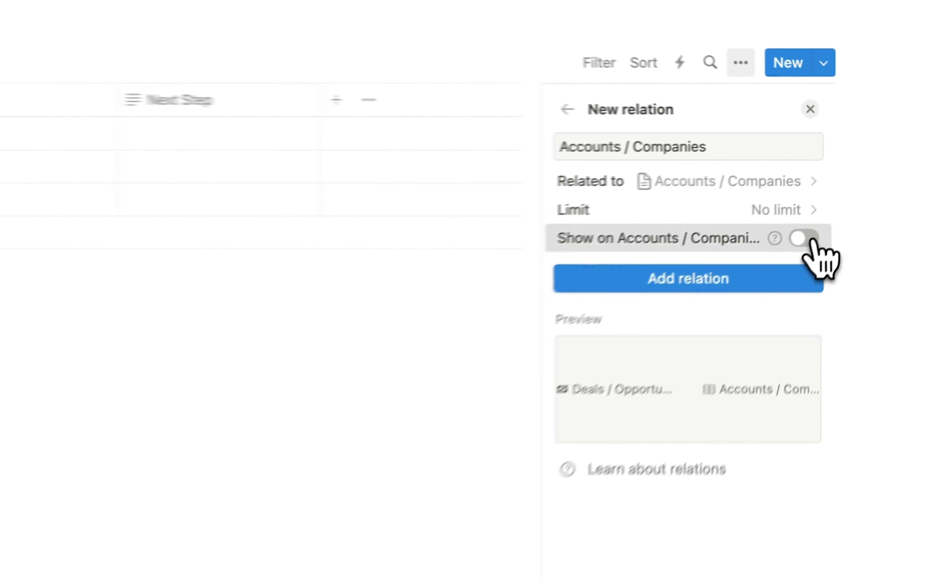
{"action": "left_click", "coordinate": [861, 188]}
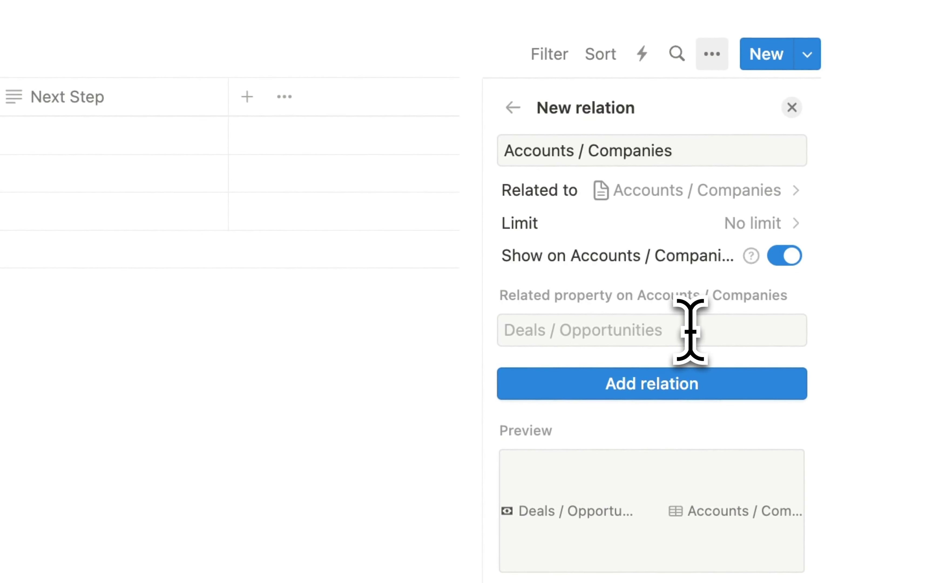
{"action": "left_click", "coordinate": [690, 331]}
{"action": "type", "text": "D"}
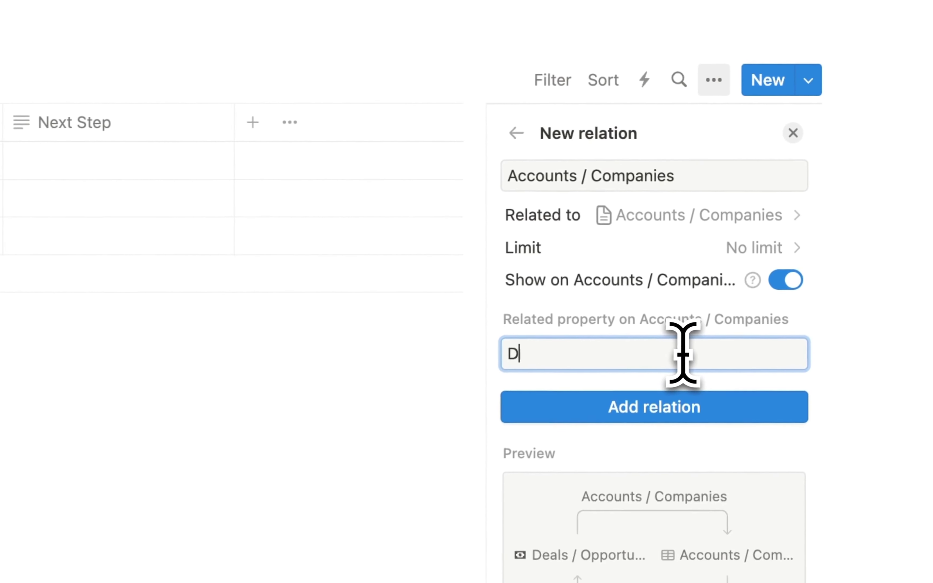
{"action": "type", "text": "eals"}
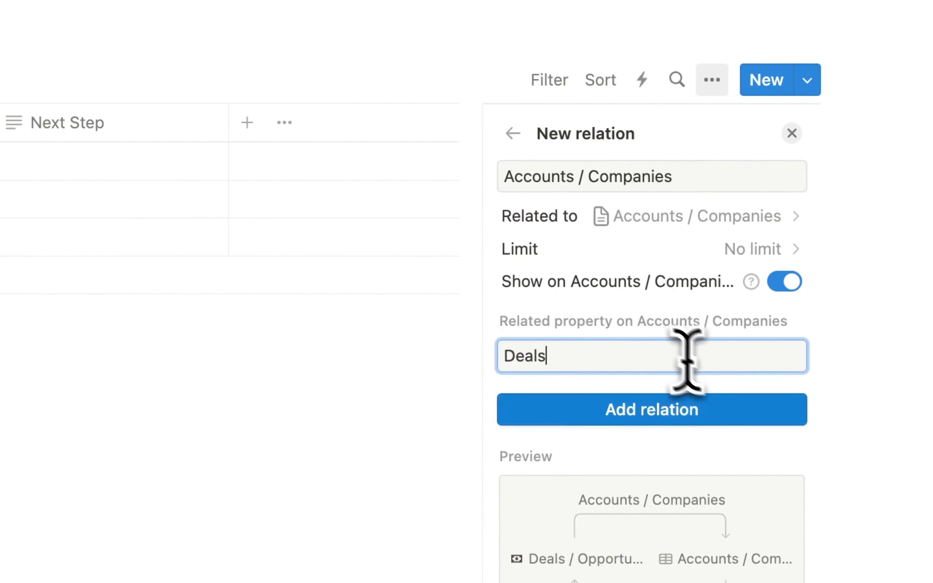
{"action": "left_click", "coordinate": [688, 417]}
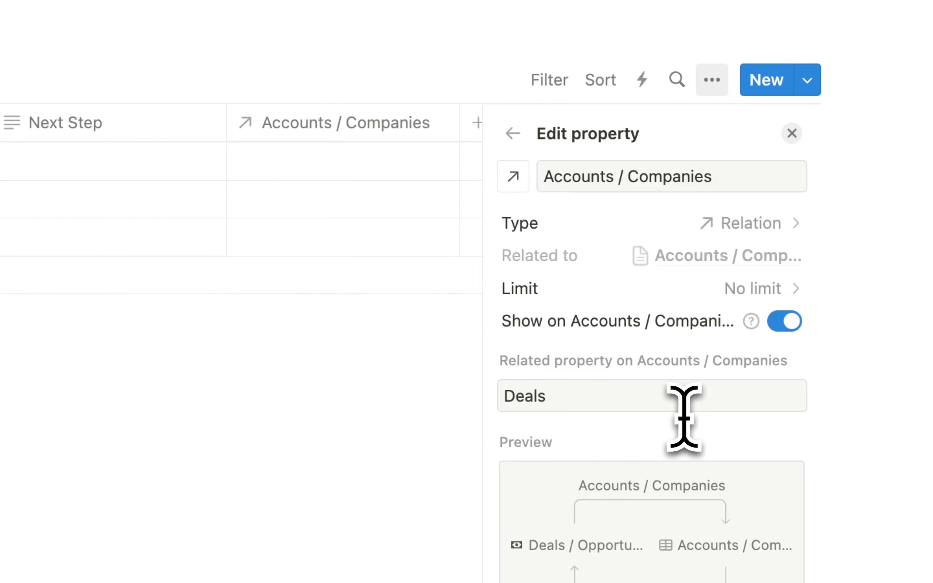
{"action": "left_click", "coordinate": [351, 447]}
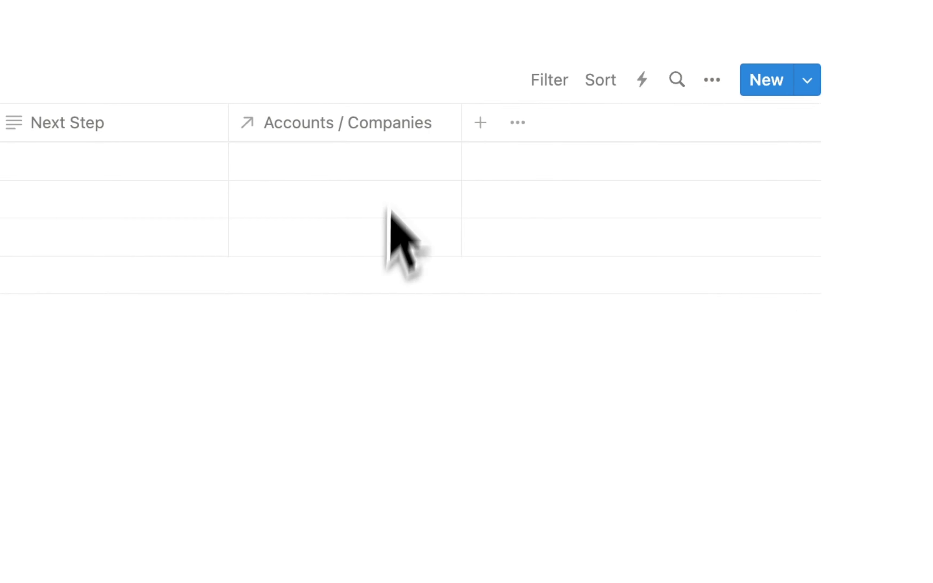
{"action": "left_click", "coordinate": [477, 123]}
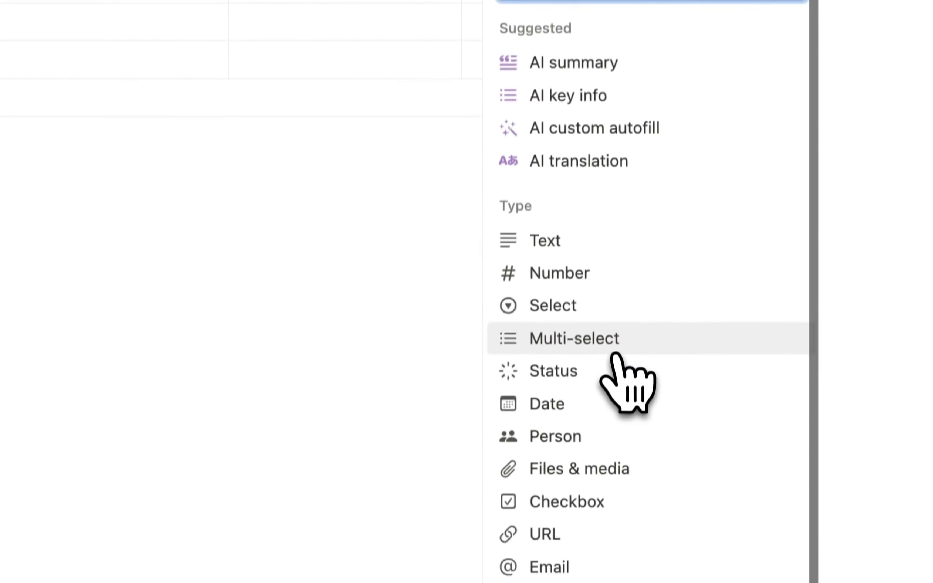
- Add a Contacts / People relation, also shown on Contacts / People as Deals
{"action": "scroll", "coordinate": [628, 378], "scroll_direction": "down", "scroll_amount": 4}
{"action": "left_click", "coordinate": [589, 497]}
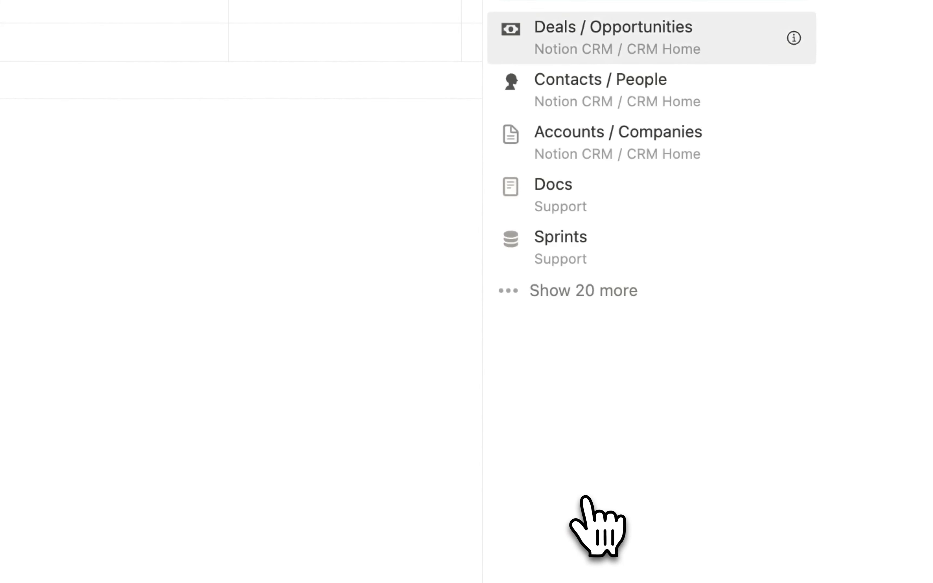
{"action": "left_click", "coordinate": [592, 92]}
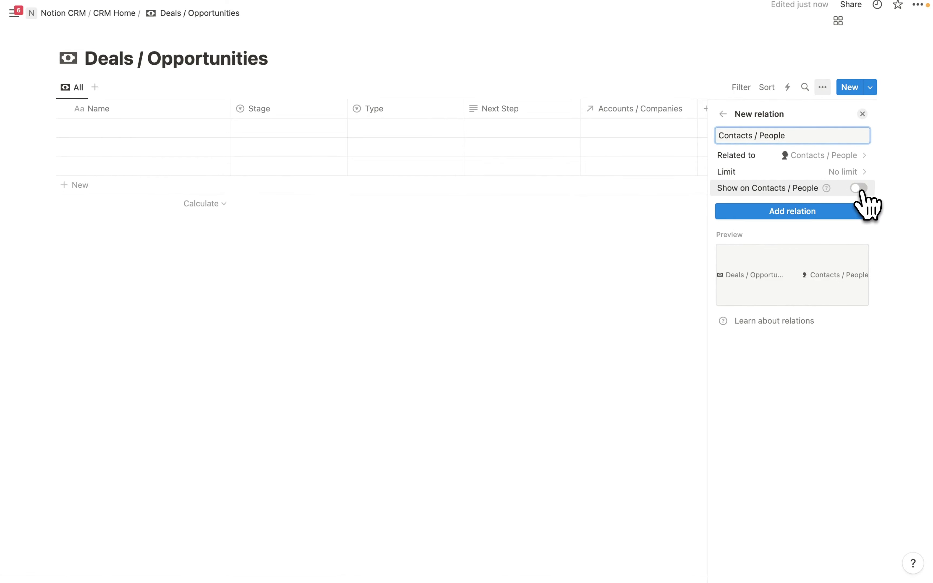
{"action": "left_click", "coordinate": [858, 188]}
{"action": "left_click", "coordinate": [806, 225]}
{"action": "type", "text": "Deals"}
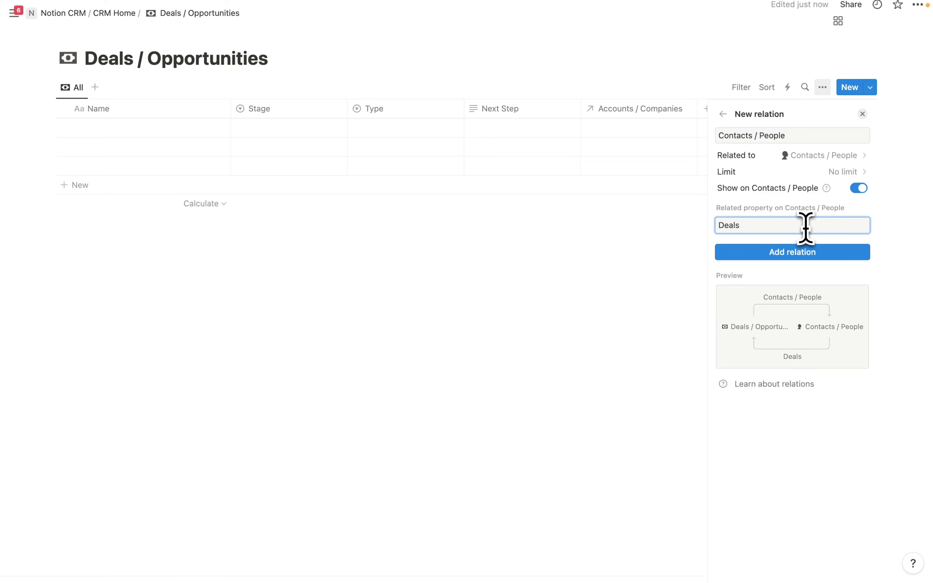
{"action": "left_click", "coordinate": [841, 255]}
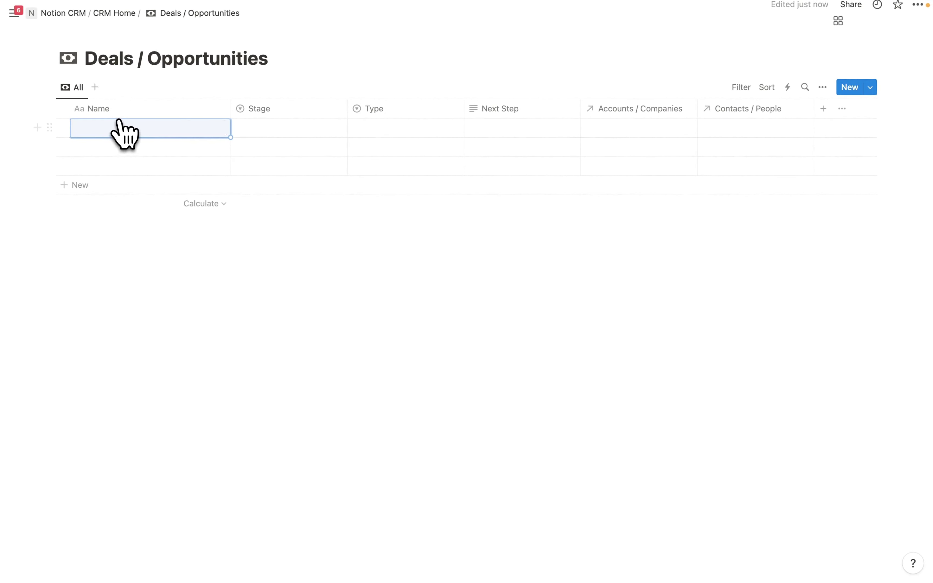
- Enter deal 'Google / New': stage 1. Prospecting, type New, next step 'Reach over email'
{"action": "left_click", "coordinate": [111, 131]}
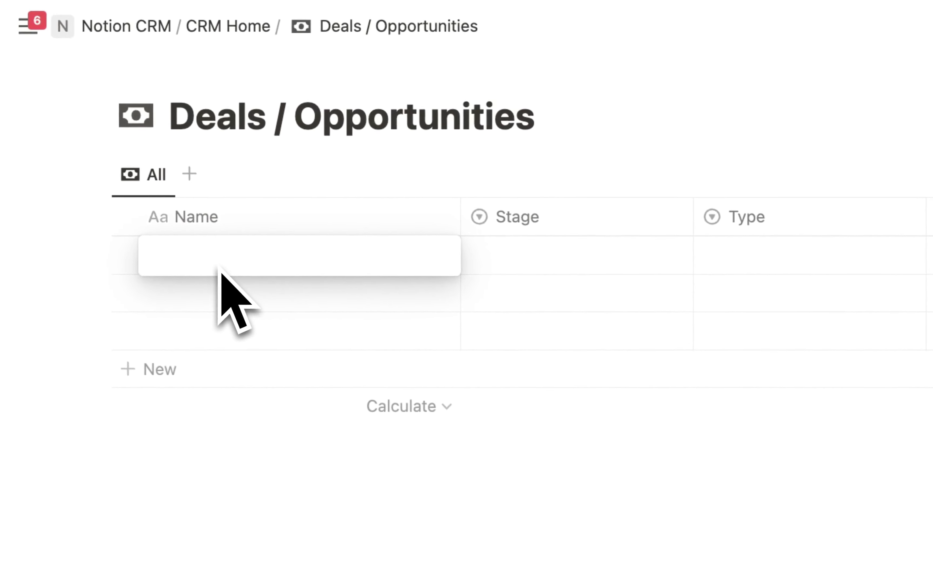
{"action": "type", "text": "Google / New"}
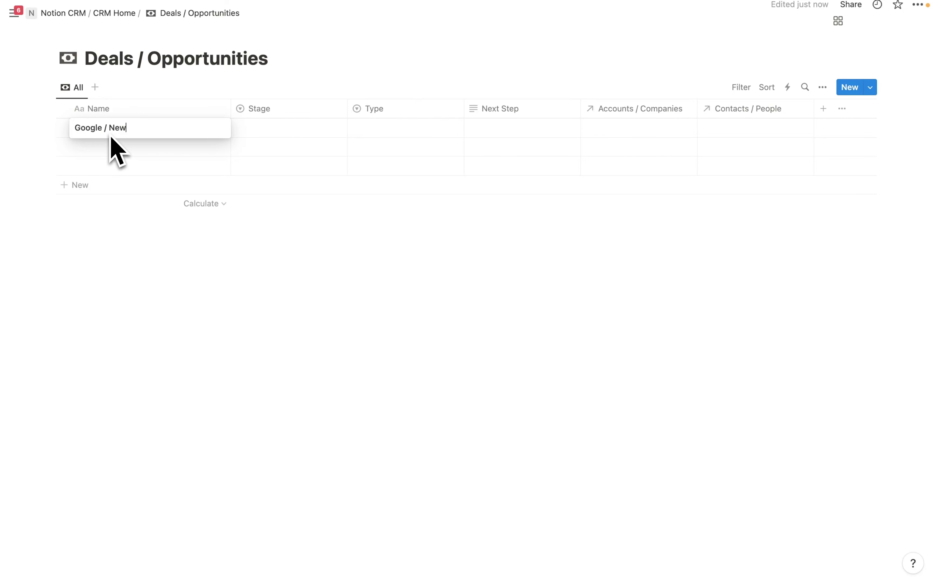
{"action": "left_click", "coordinate": [263, 132]}
{"action": "left_click", "coordinate": [270, 132]}
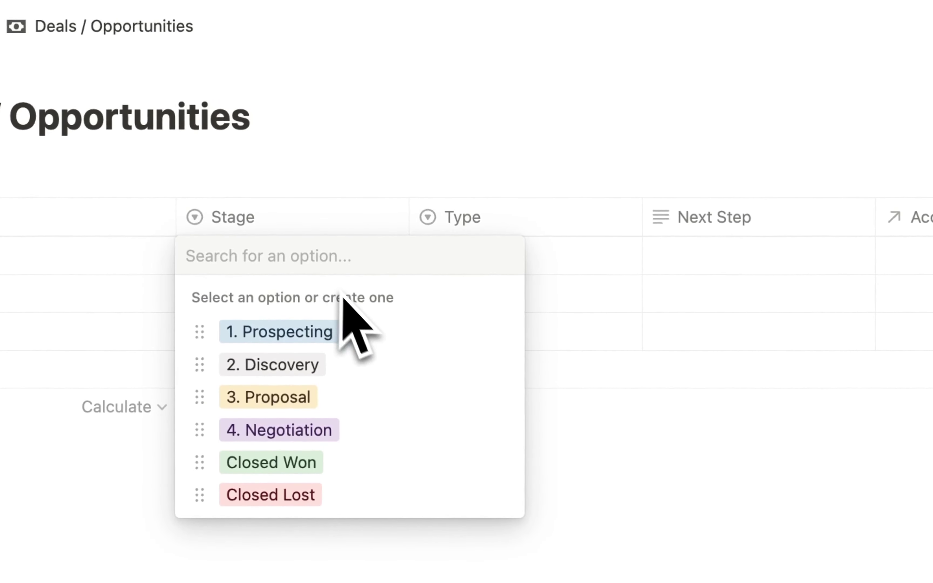
{"action": "left_click", "coordinate": [328, 332]}
{"action": "left_click", "coordinate": [567, 256]}
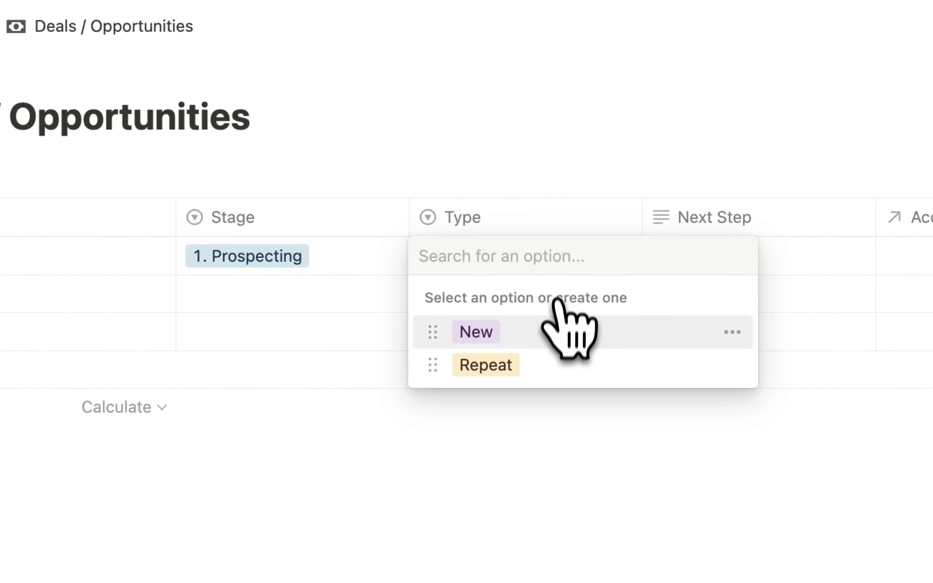
{"action": "left_click", "coordinate": [486, 329]}
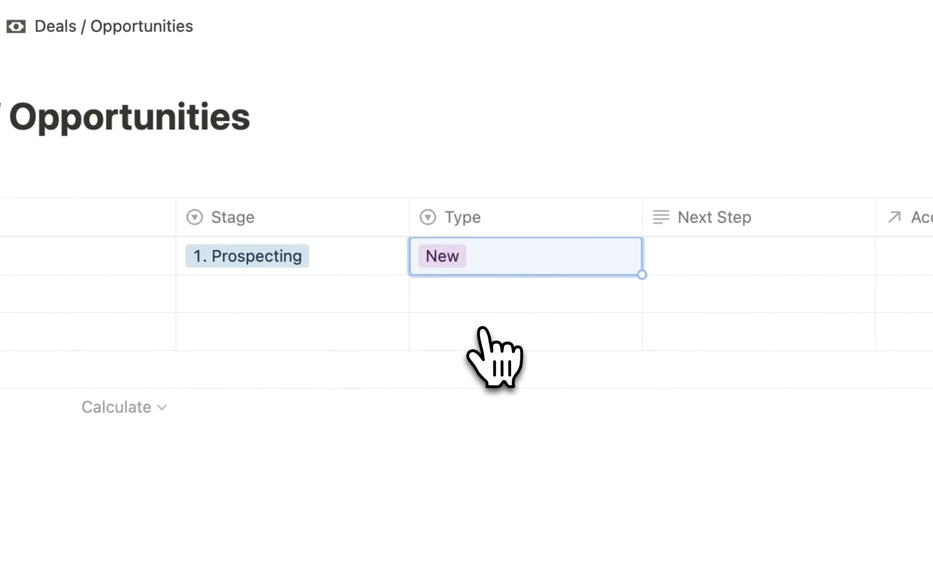
{"action": "left_click", "coordinate": [668, 268]}
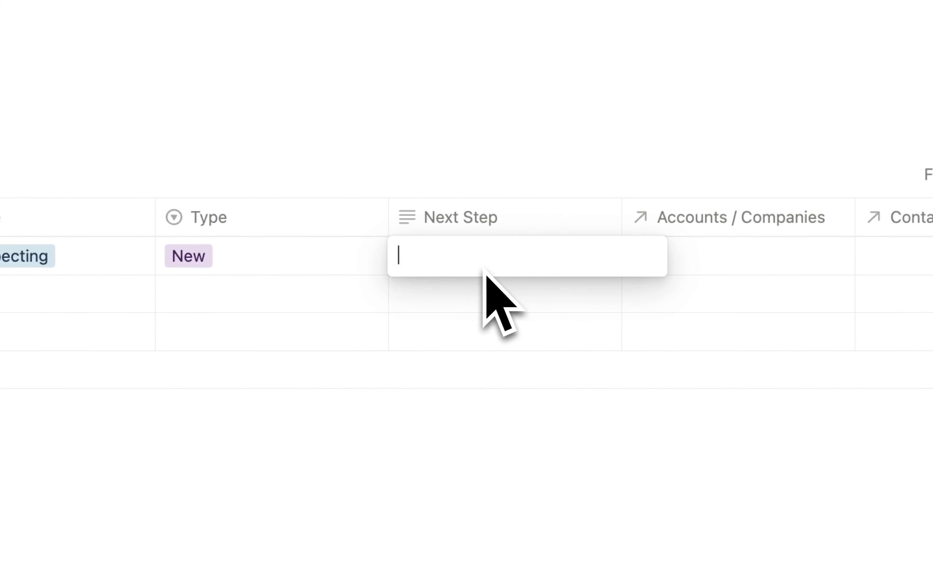
{"action": "type", "text": "Reach over"}
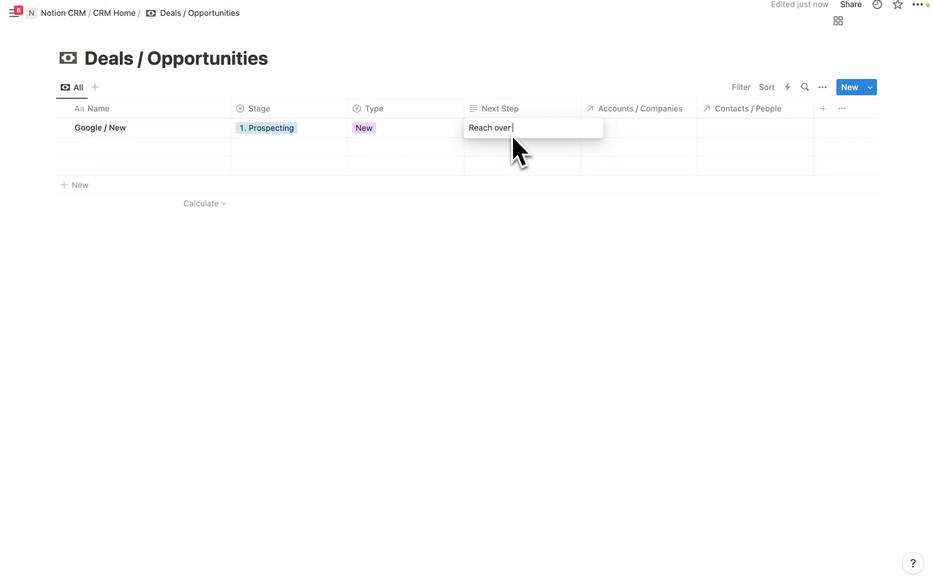
{"action": "type", "text": " meial"}
{"action": "key", "text": "Return"}
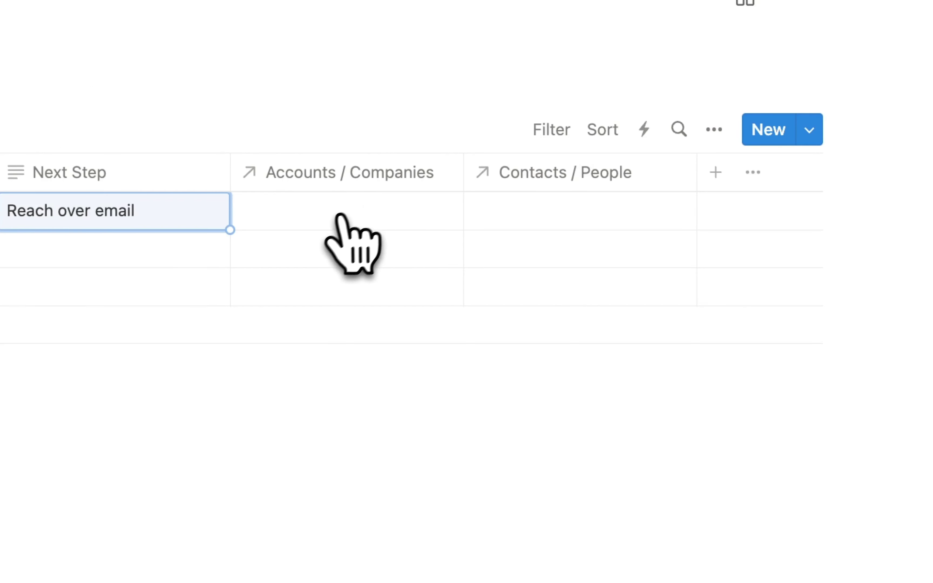
- Link the deal to the Google account and its Google contact
{"action": "left_click", "coordinate": [623, 131]}
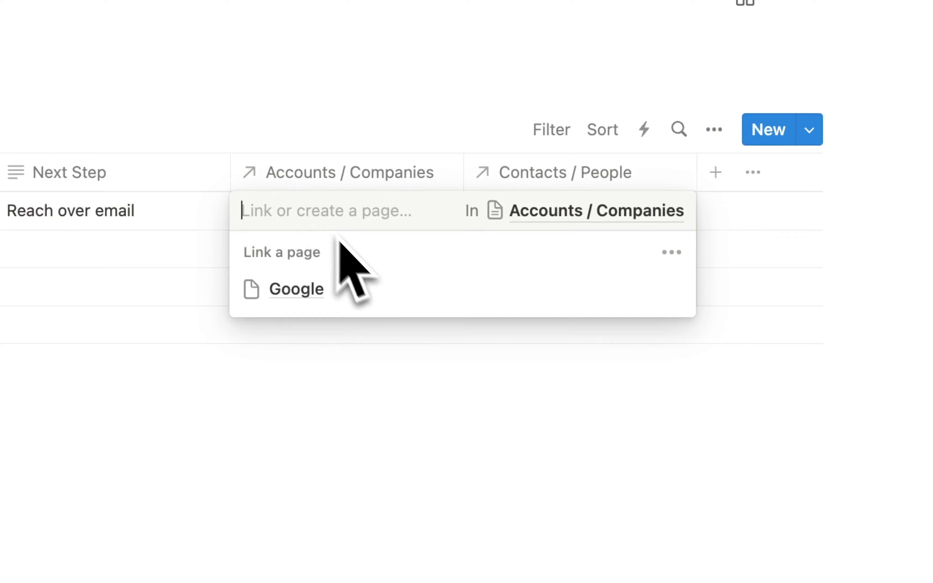
{"action": "left_click", "coordinate": [326, 289]}
{"action": "left_click", "coordinate": [385, 384]}
{"action": "left_click", "coordinate": [558, 216]}
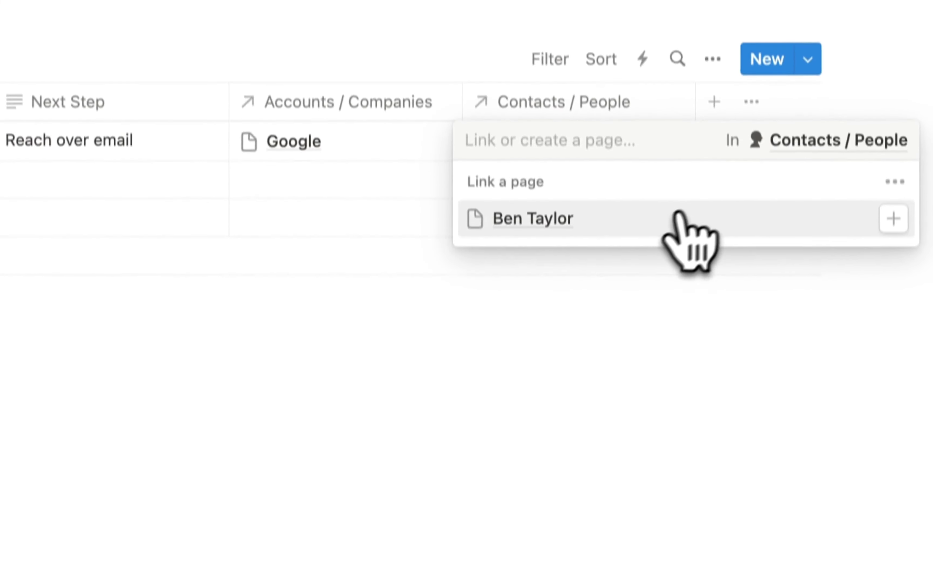
{"action": "left_click", "coordinate": [538, 220]}
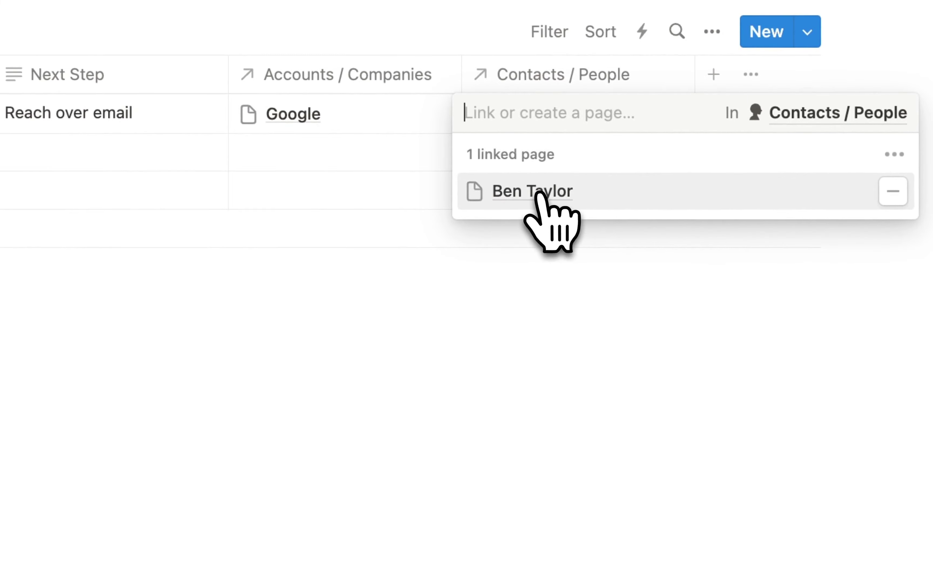
{"action": "left_click", "coordinate": [419, 419]}
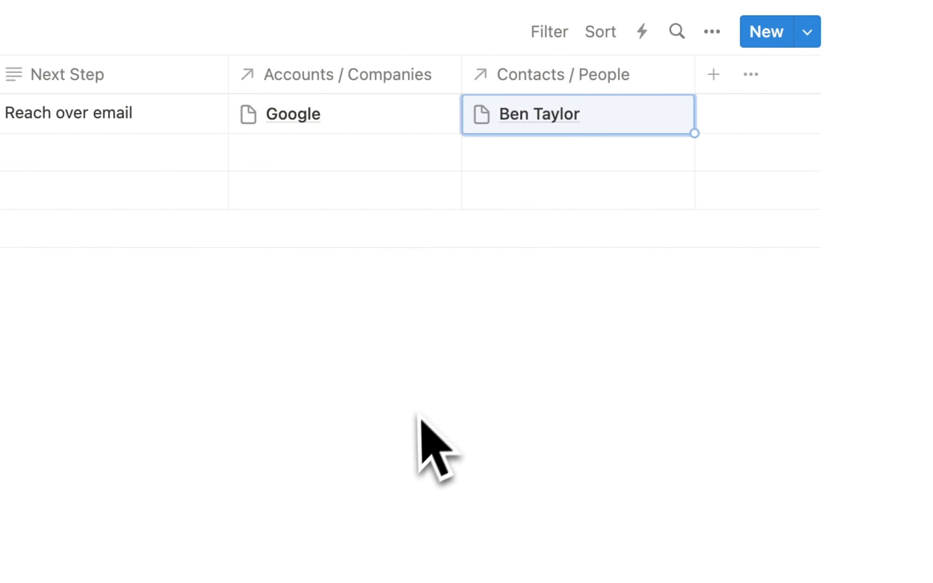
{"action": "left_click", "coordinate": [375, 496]}
{"action": "left_click", "coordinate": [714, 75]}
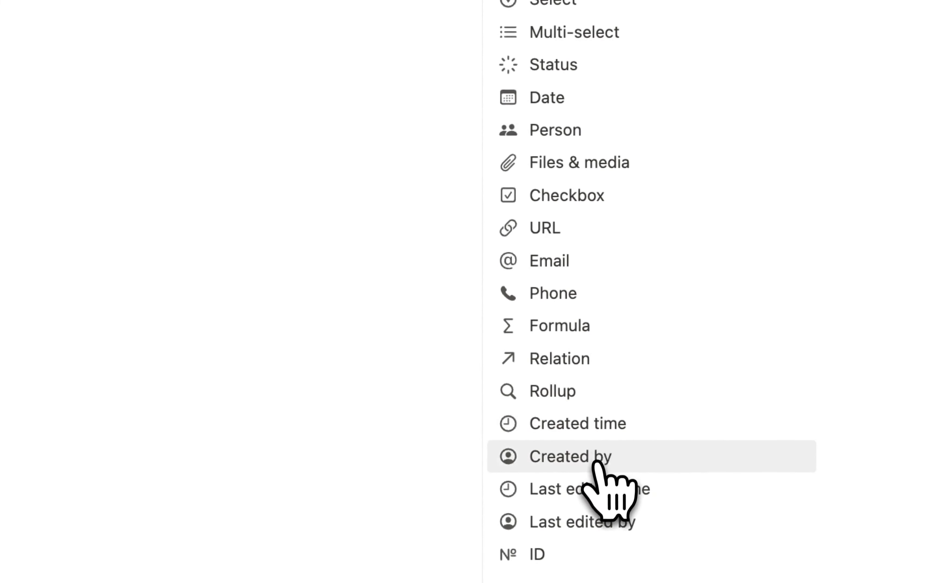
- Add Created time, Created by and Last edited time columns
{"action": "left_click", "coordinate": [588, 426]}
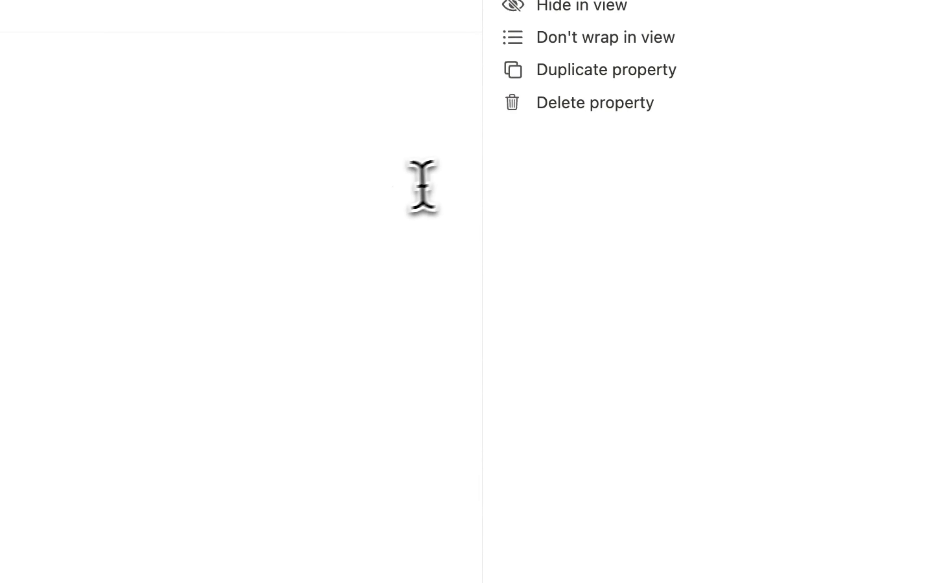
{"action": "left_click", "coordinate": [426, 193]}
{"action": "left_click", "coordinate": [771, 154]}
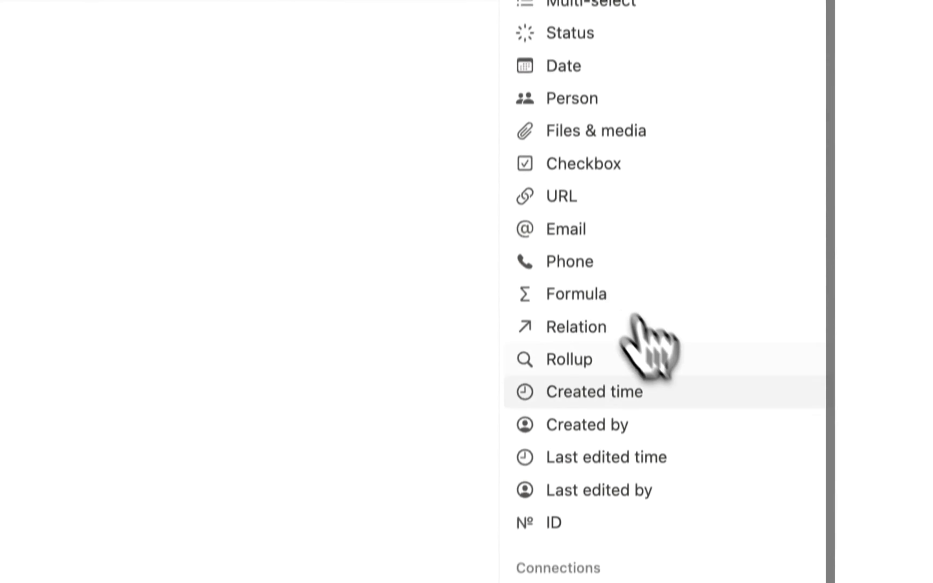
{"action": "left_click", "coordinate": [581, 401]}
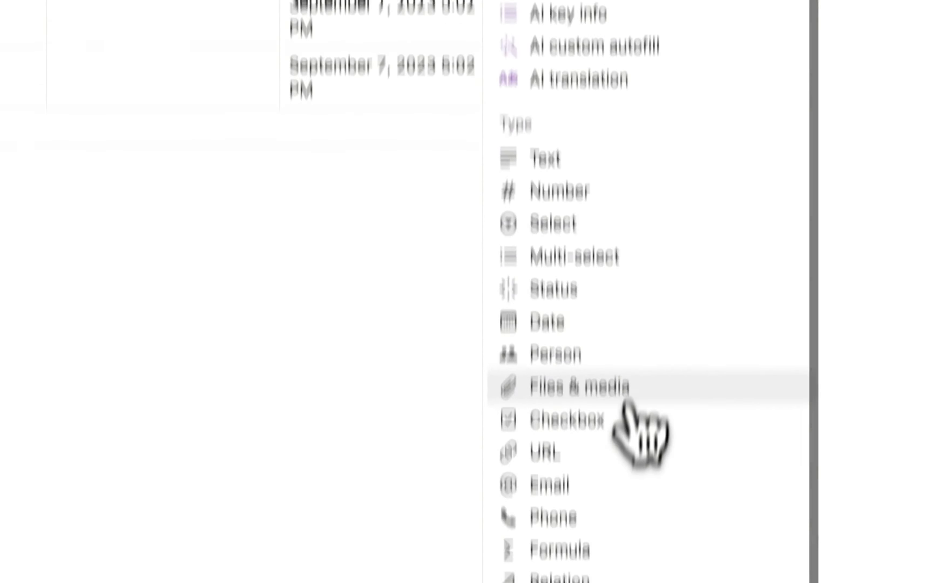
{"action": "scroll", "coordinate": [627, 403], "scroll_direction": "down", "scroll_amount": 2}
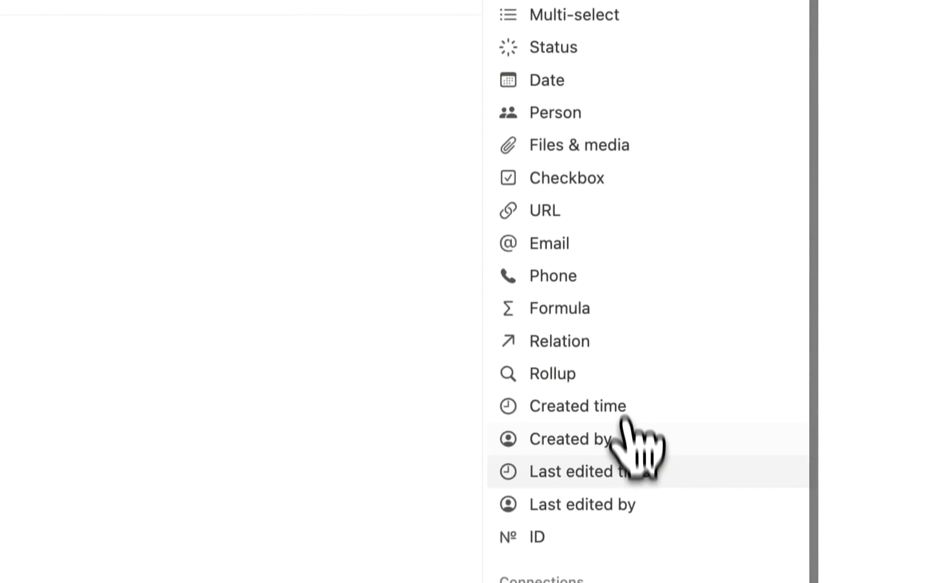
{"action": "left_click", "coordinate": [611, 466]}
{"action": "left_click", "coordinate": [323, 250]}
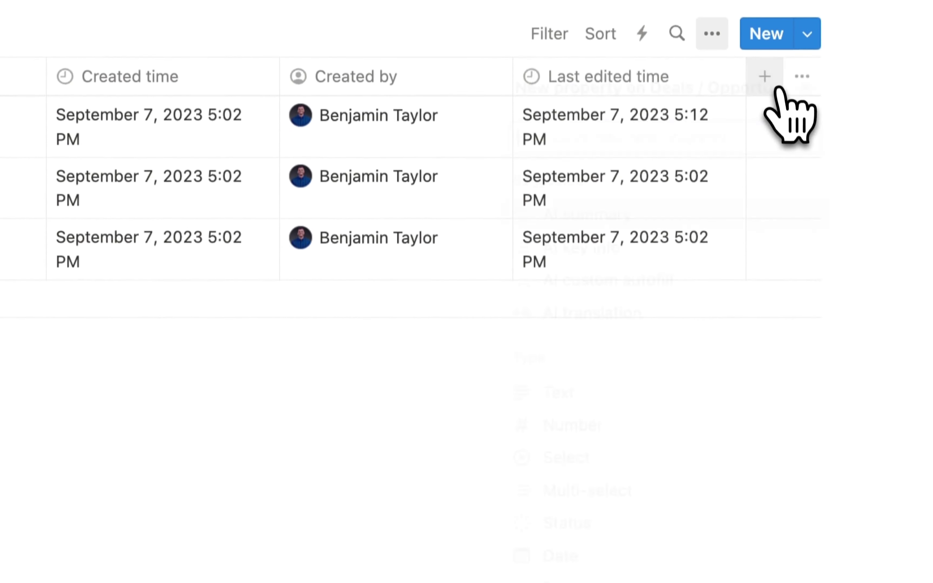
- Add Last edited by and ID columns to the deals table
{"action": "left_click", "coordinate": [763, 77]}
{"action": "scroll", "coordinate": [677, 462], "scroll_direction": "down", "scroll_amount": 3}
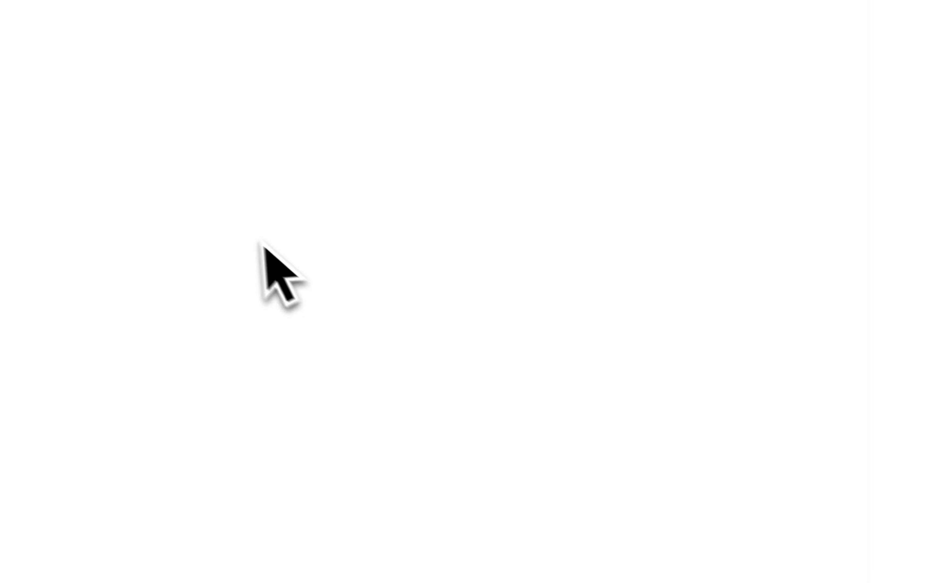
{"action": "left_click", "coordinate": [264, 245]}
{"action": "left_click", "coordinate": [769, 100]}
{"action": "scroll", "coordinate": [663, 317], "scroll_direction": "down", "scroll_amount": 3}
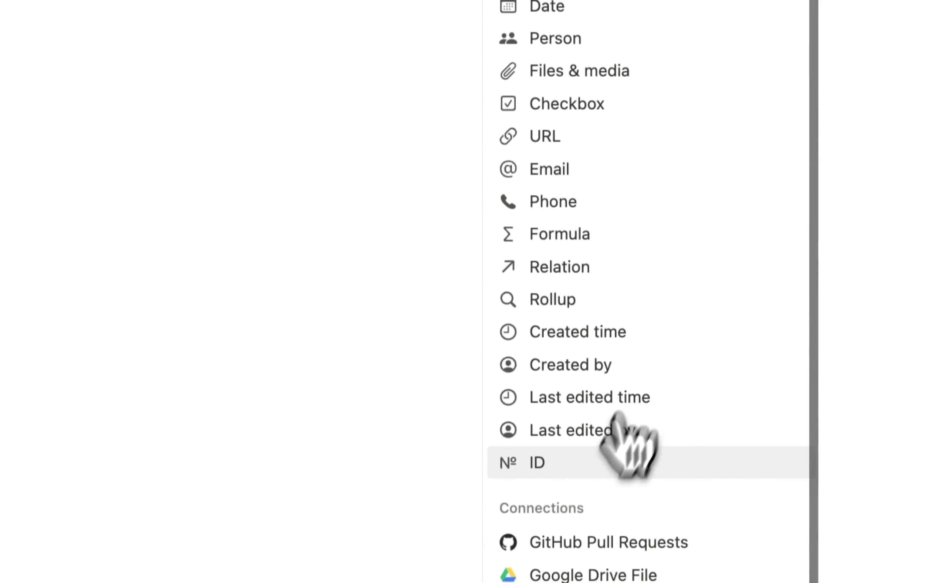
{"action": "left_click", "coordinate": [613, 461]}
{"action": "left_click", "coordinate": [386, 267]}
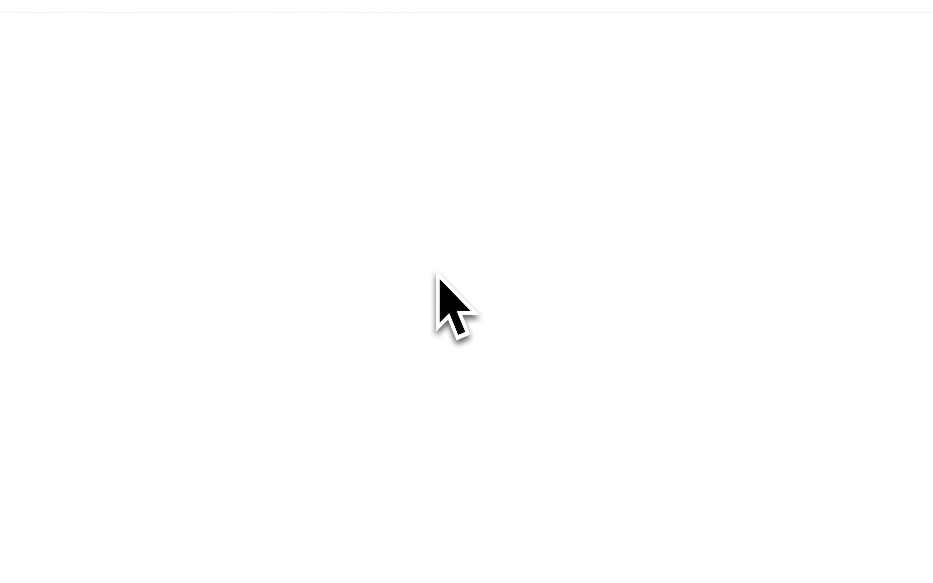
{"action": "scroll", "coordinate": [355, 176], "scroll_direction": "left", "scroll_amount": 10}
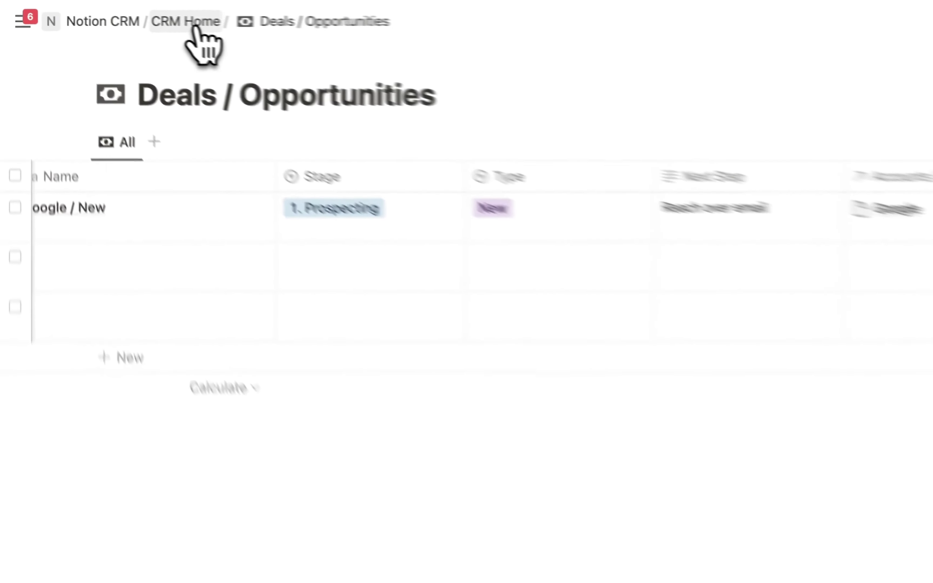
- Give the Accounts / Companies page on CRM Home a cityscape icon
{"action": "left_click", "coordinate": [114, 13]}
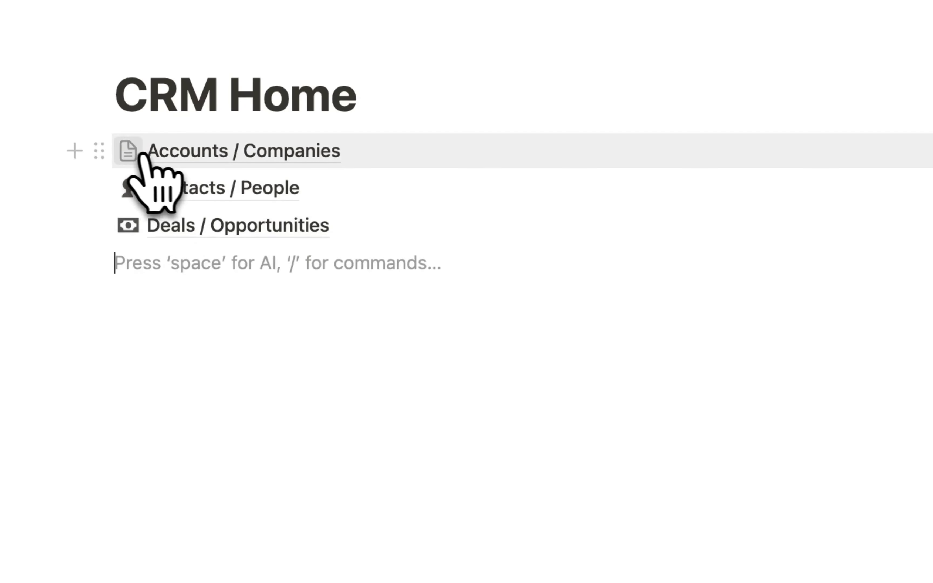
{"action": "left_click", "coordinate": [128, 151]}
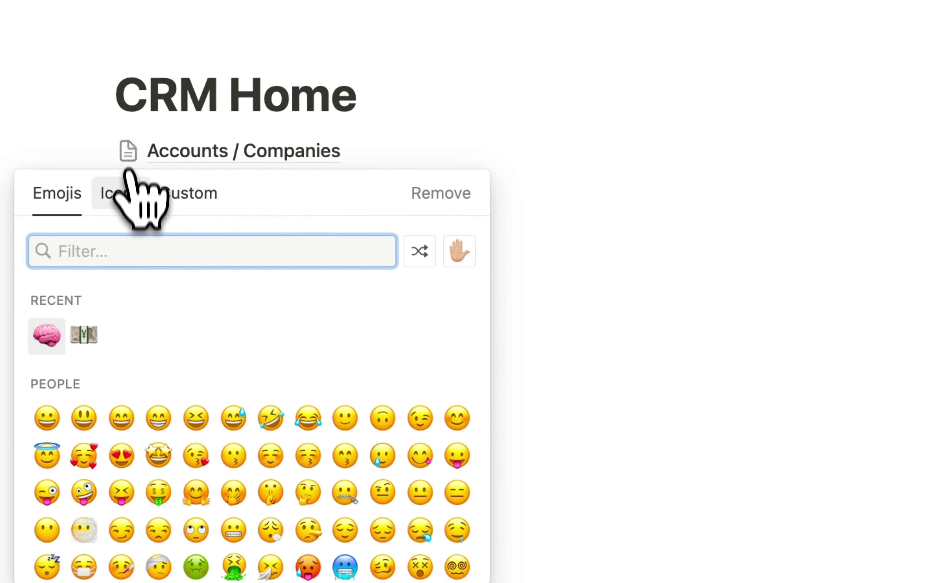
{"action": "left_click", "coordinate": [123, 194]}
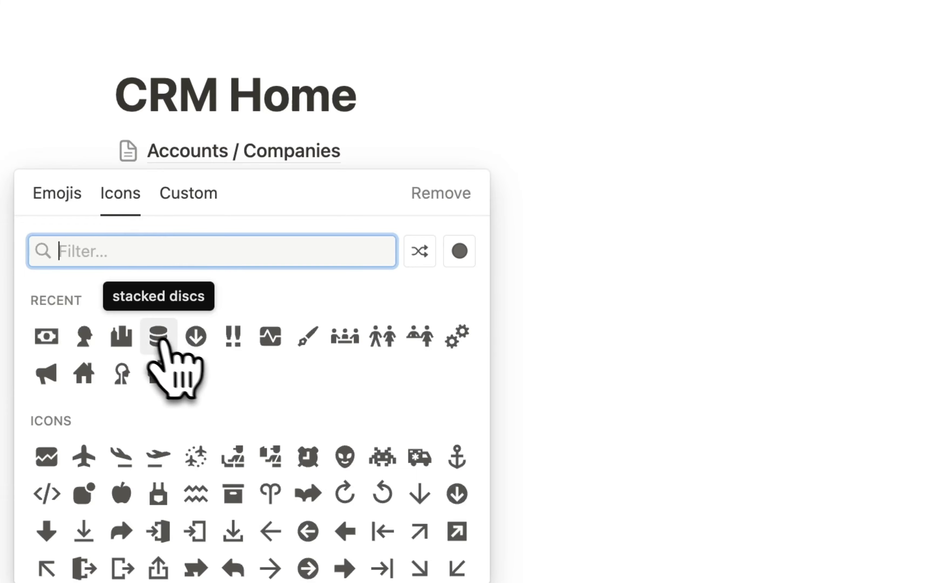
{"action": "left_click", "coordinate": [122, 339]}
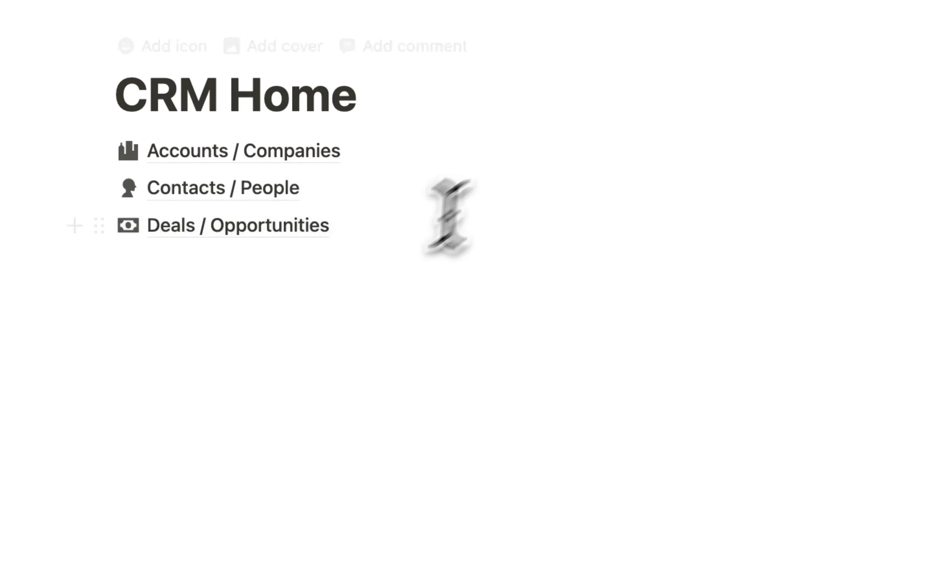
- Add a Product / Services sub-page under CRM Home as a table database
{"action": "left_click", "coordinate": [202, 265]}
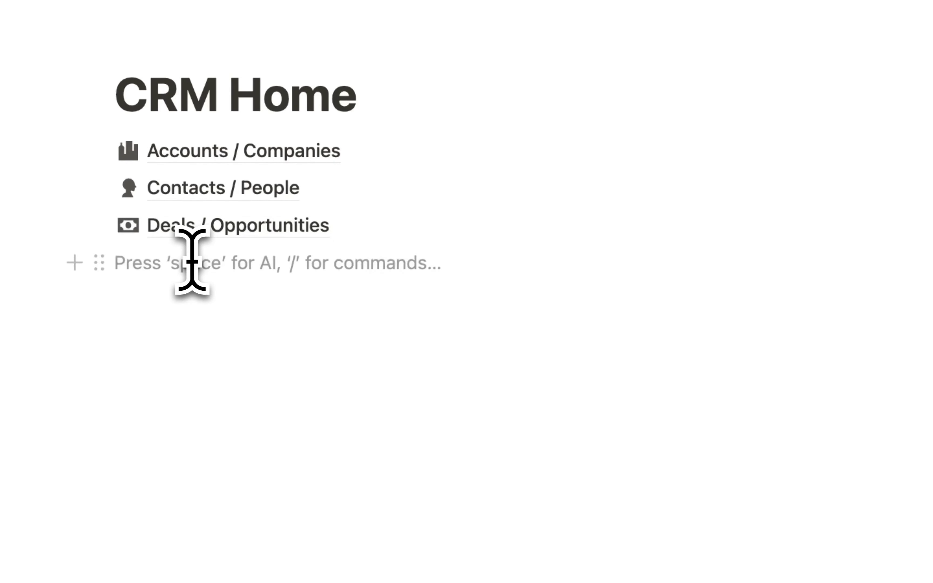
{"action": "type", "text": "/page"}
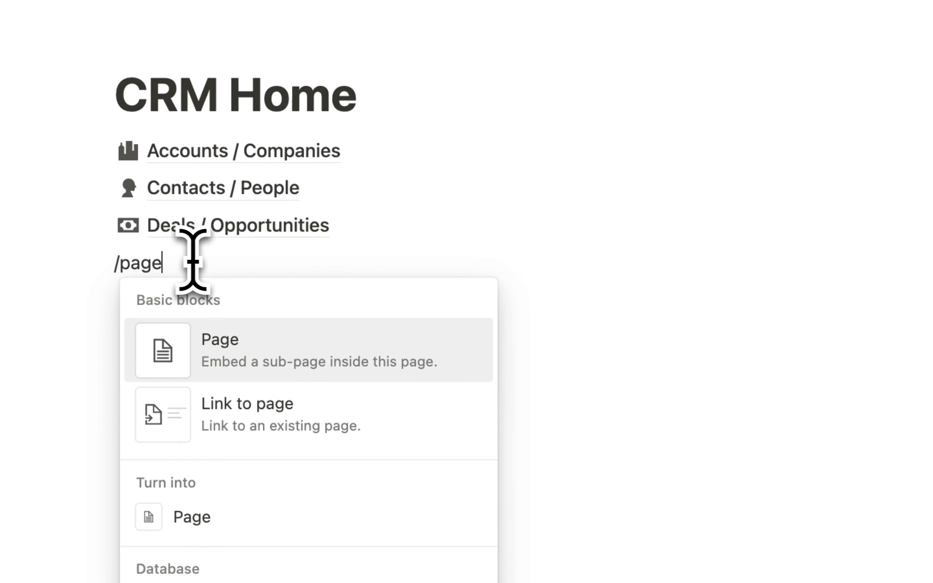
{"action": "left_click", "coordinate": [260, 370]}
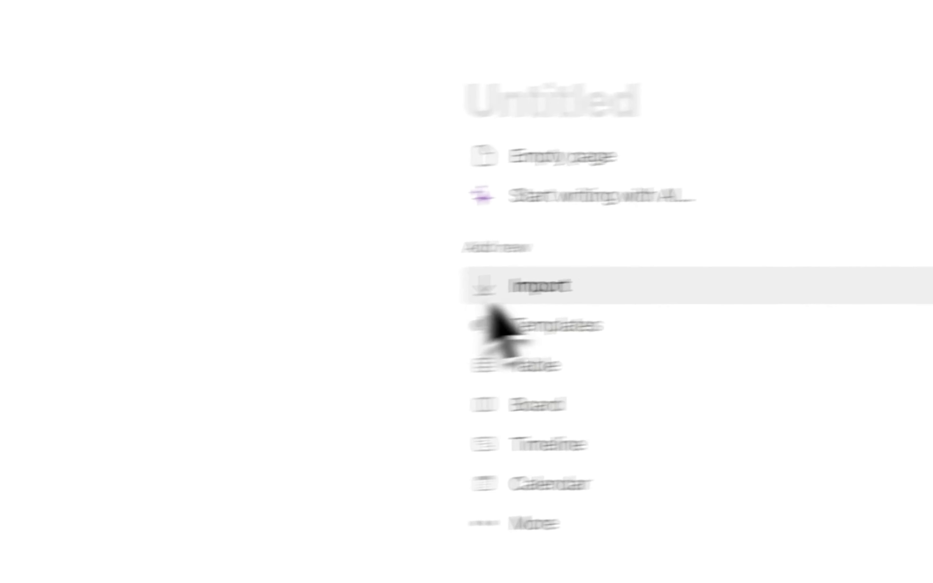
{"action": "left_click", "coordinate": [563, 365]}
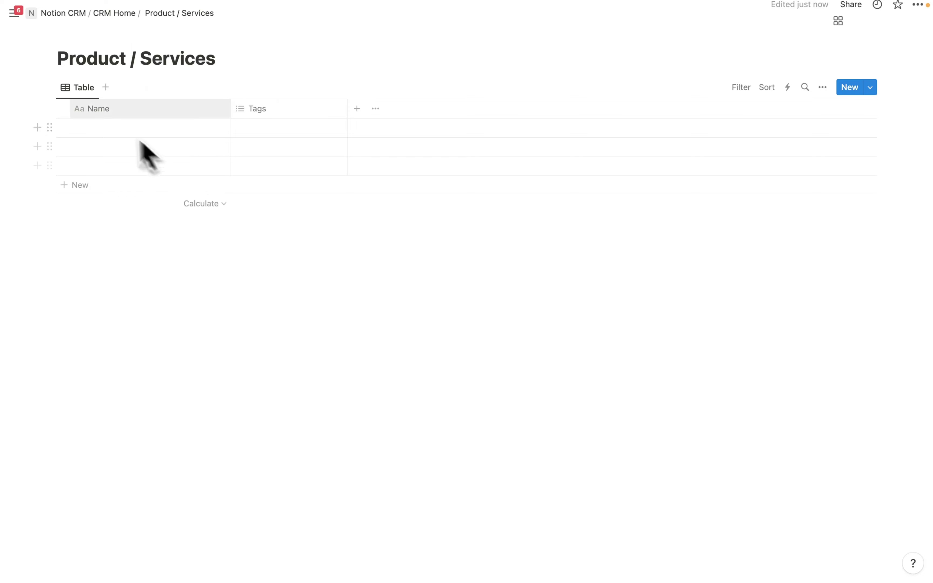
- Rename the table view to All with a barcode icon
{"action": "left_click", "coordinate": [83, 88]}
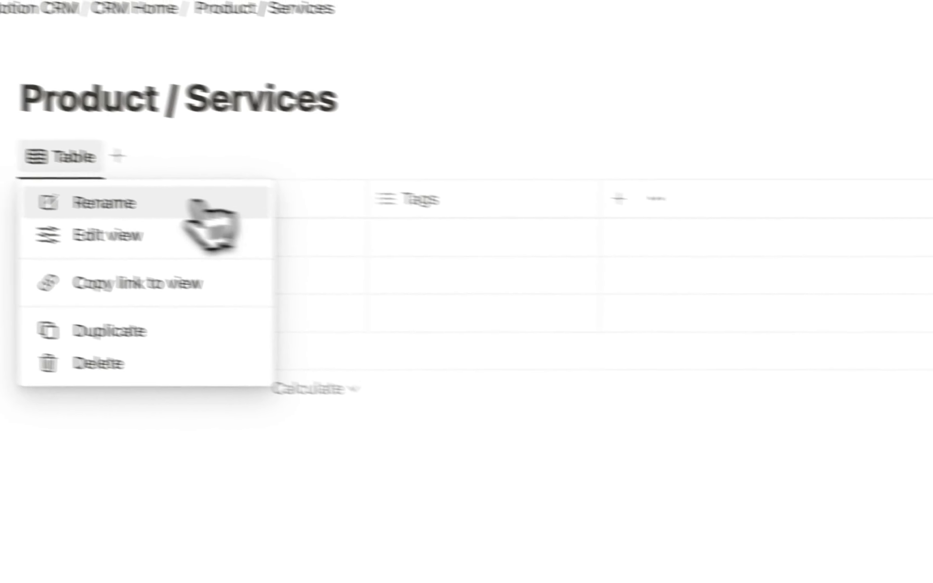
{"action": "left_click", "coordinate": [205, 203]}
{"action": "type", "text": "All"}
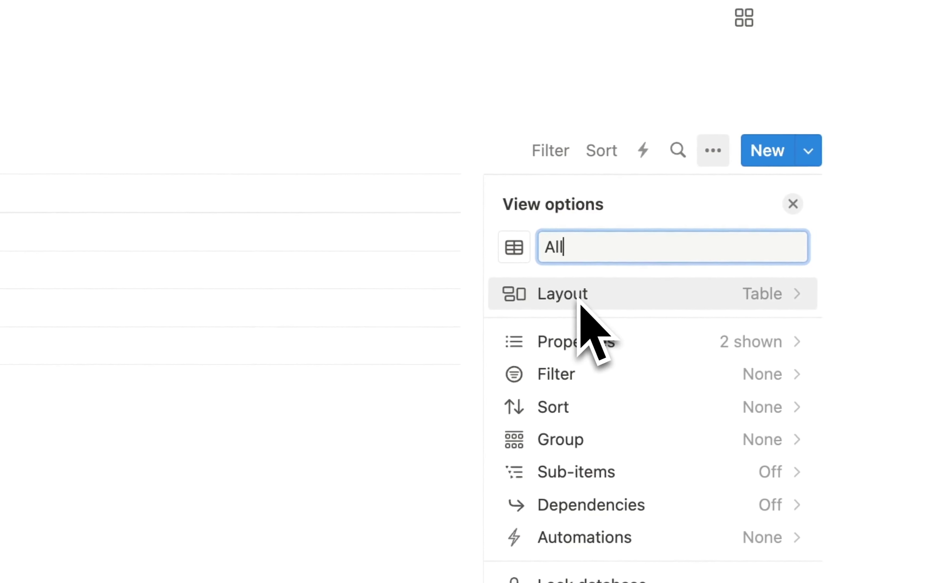
{"action": "left_click", "coordinate": [524, 246]}
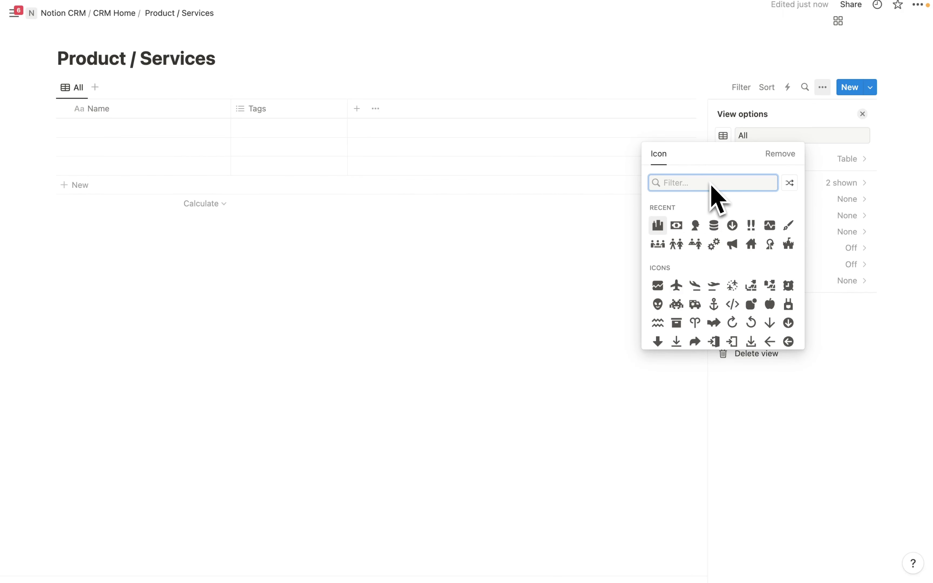
{"action": "type", "text": "bar"}
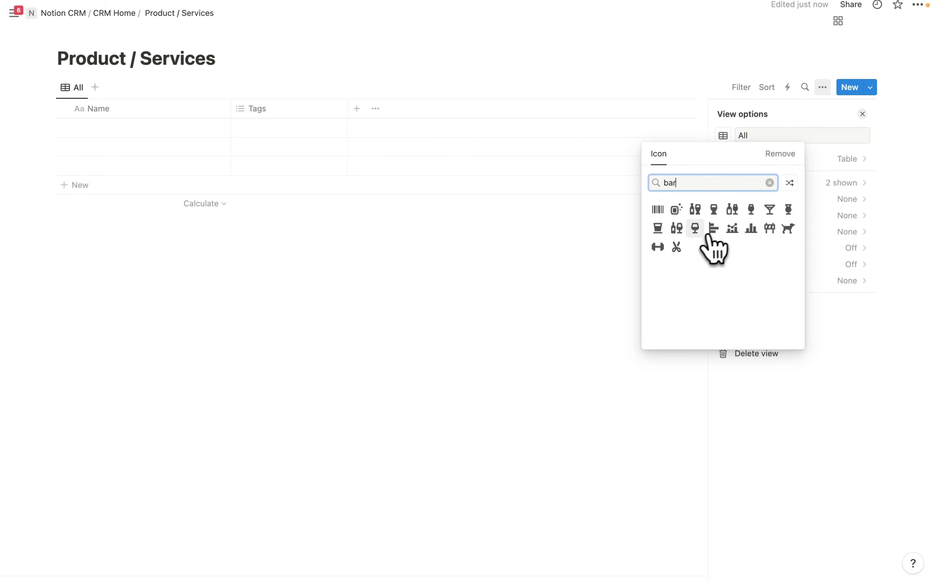
{"action": "left_click", "coordinate": [659, 213]}
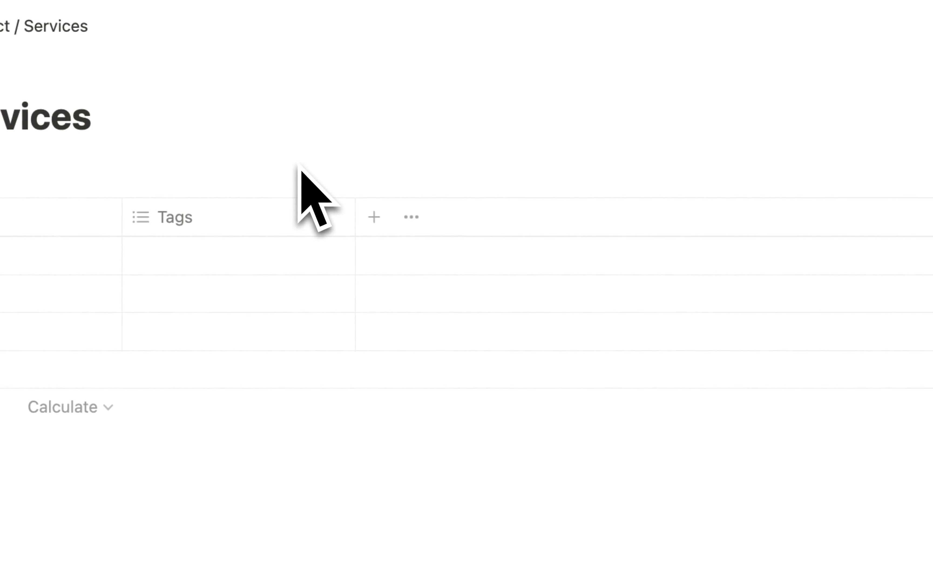
{"action": "left_click", "coordinate": [808, 230]}
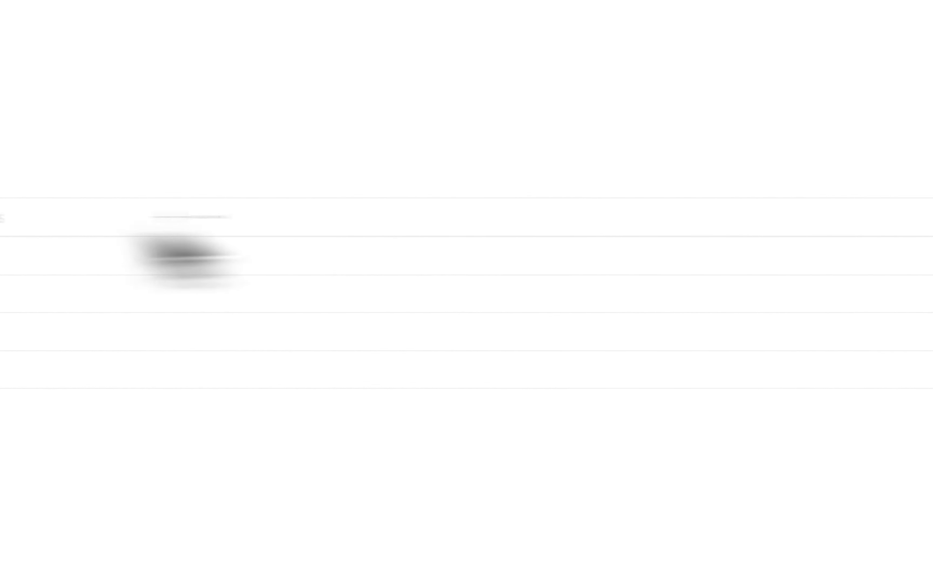
- Delete two empty rows and remove the Tags property
{"action": "left_click", "coordinate": [68, 293]}
{"action": "left_click", "coordinate": [69, 330]}
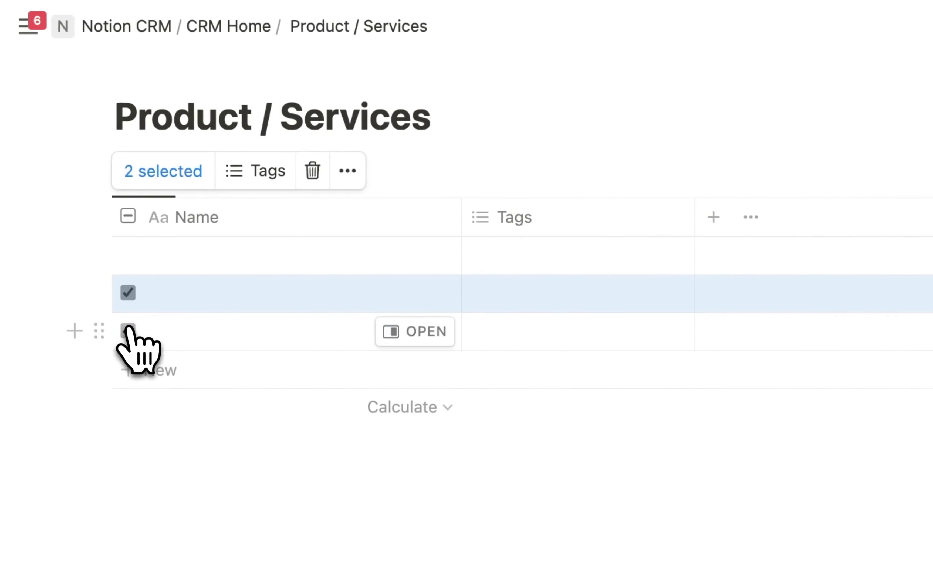
{"action": "left_click", "coordinate": [313, 170]}
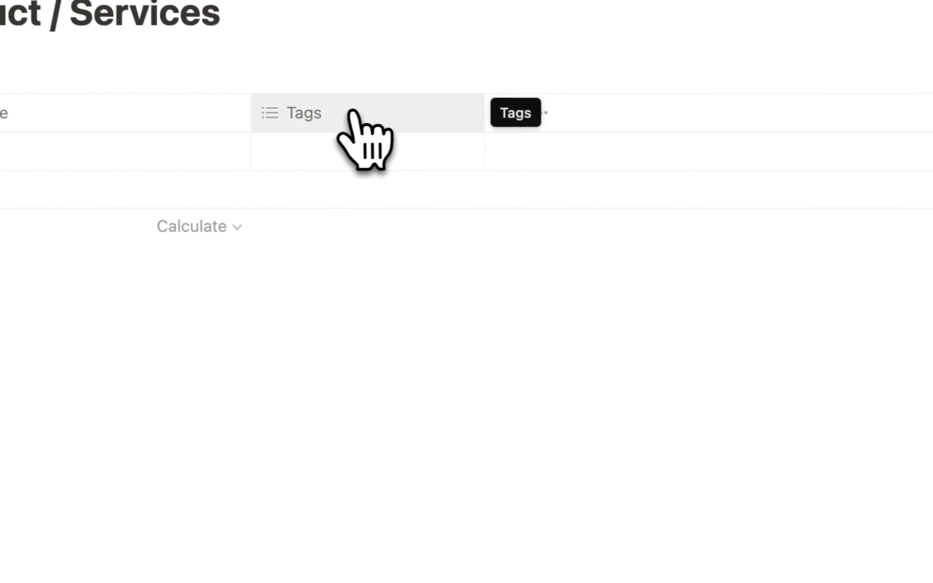
{"action": "left_click", "coordinate": [324, 109]}
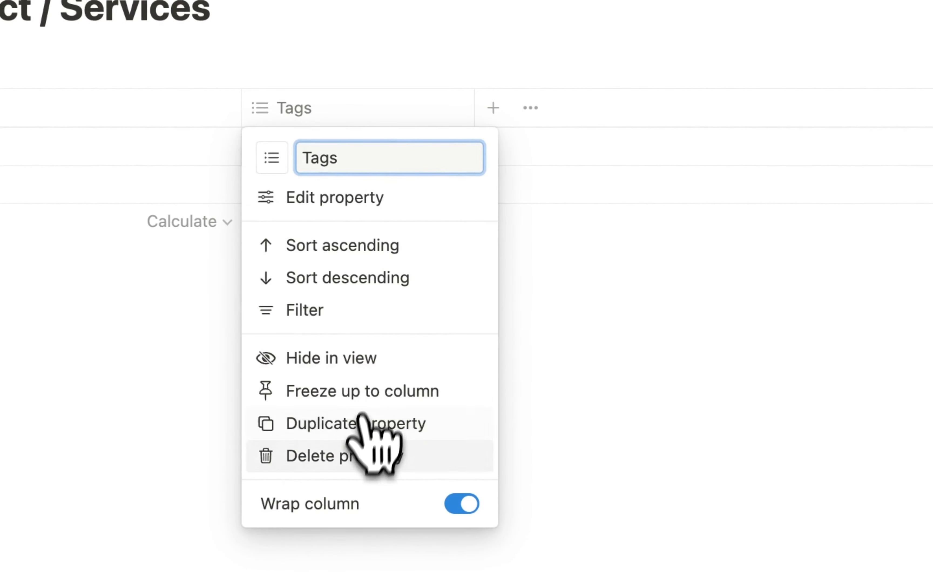
{"action": "left_click", "coordinate": [348, 453]}
{"action": "left_click", "coordinate": [671, 480]}
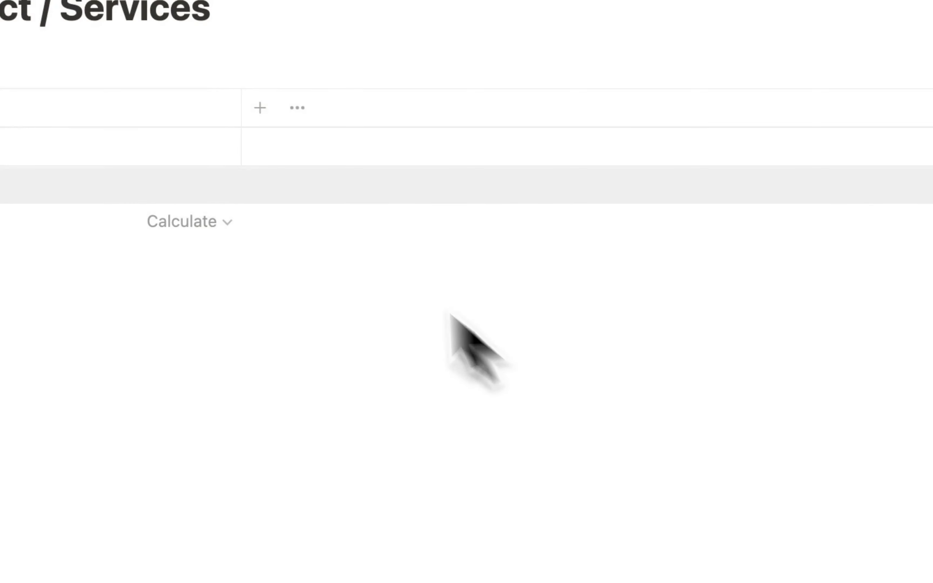
{"action": "left_click", "coordinate": [276, 155]}
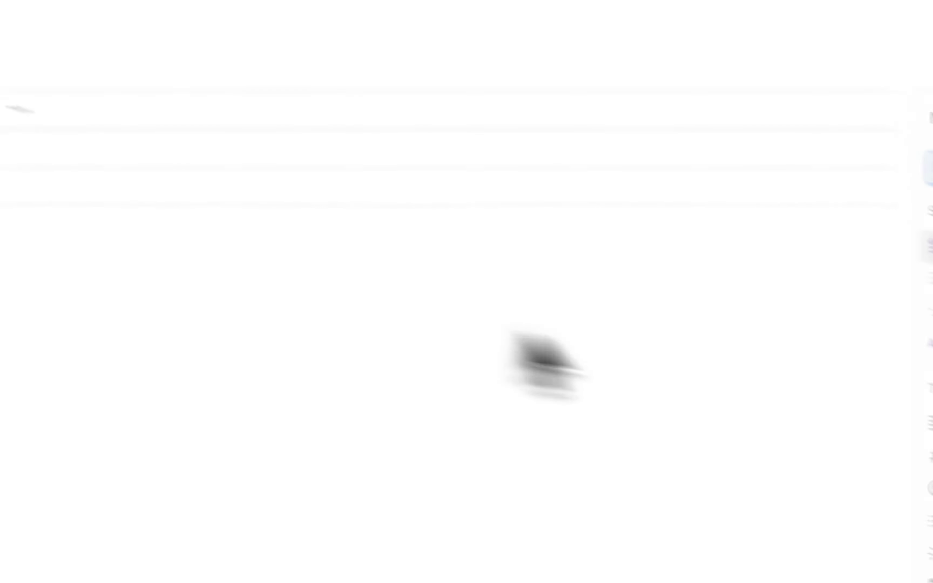
- Add a Type select property with Product and Service options
{"action": "scroll", "coordinate": [671, 393], "scroll_direction": "down", "scroll_amount": 1}
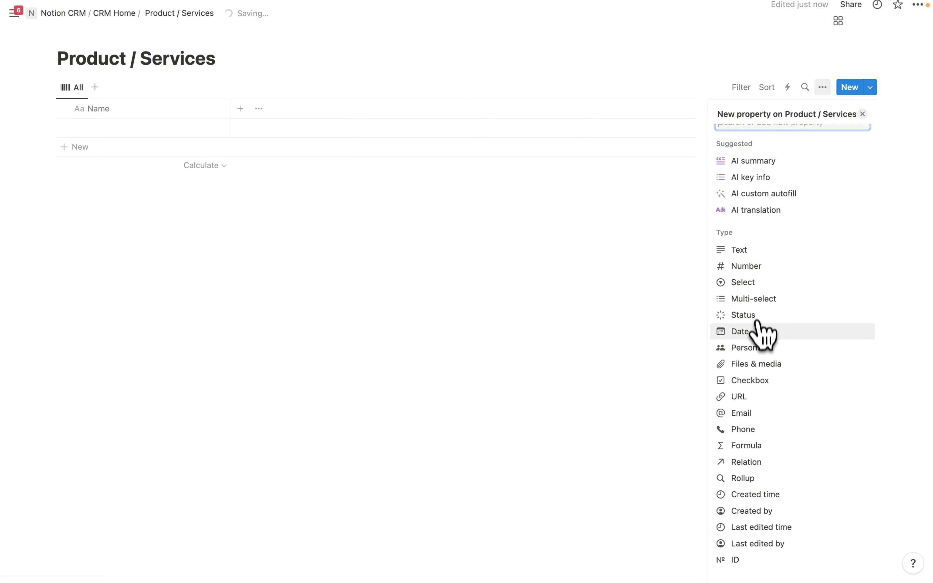
{"action": "left_click", "coordinate": [742, 281]}
{"action": "key", "text": "BackSpace"}
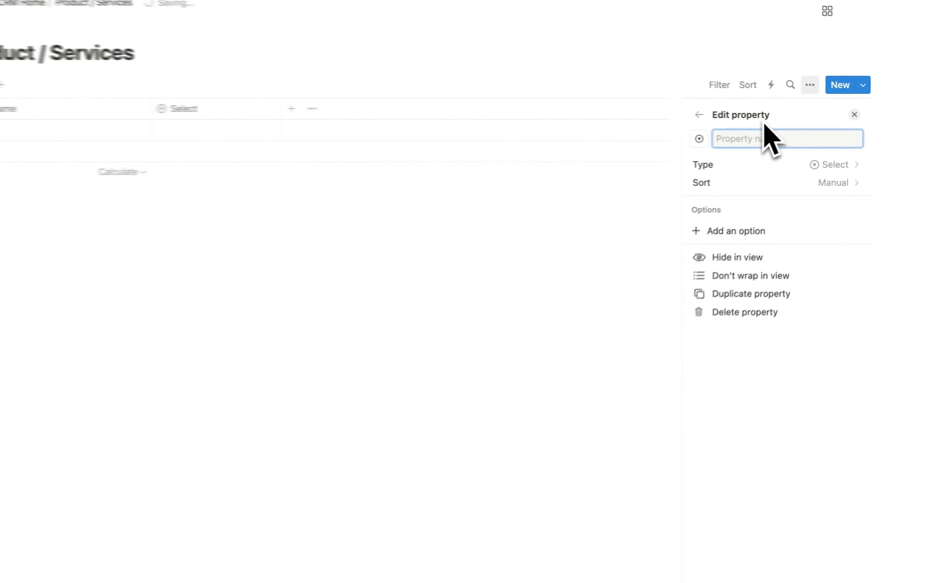
{"action": "type", "text": "Type"}
{"action": "left_click", "coordinate": [767, 219]}
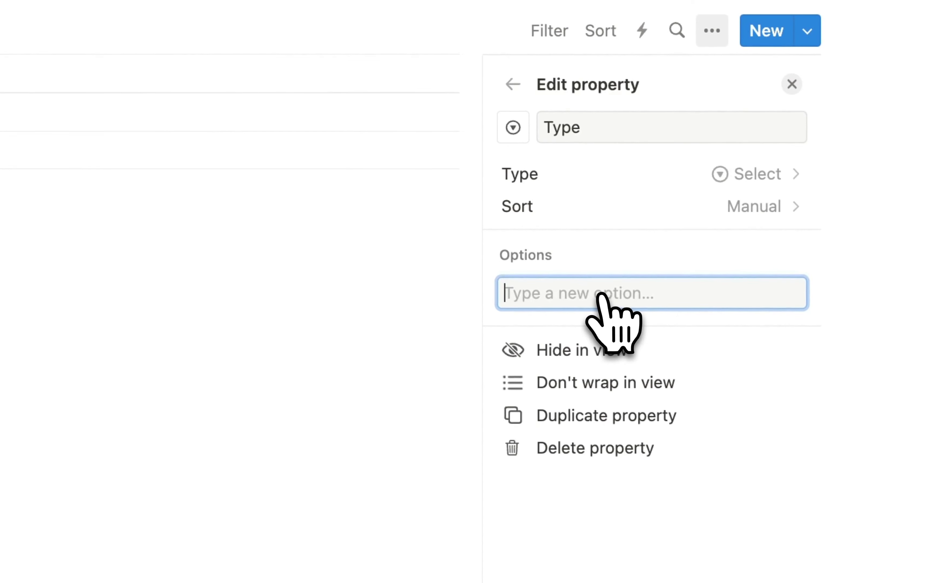
{"action": "type", "text": "Pro"}
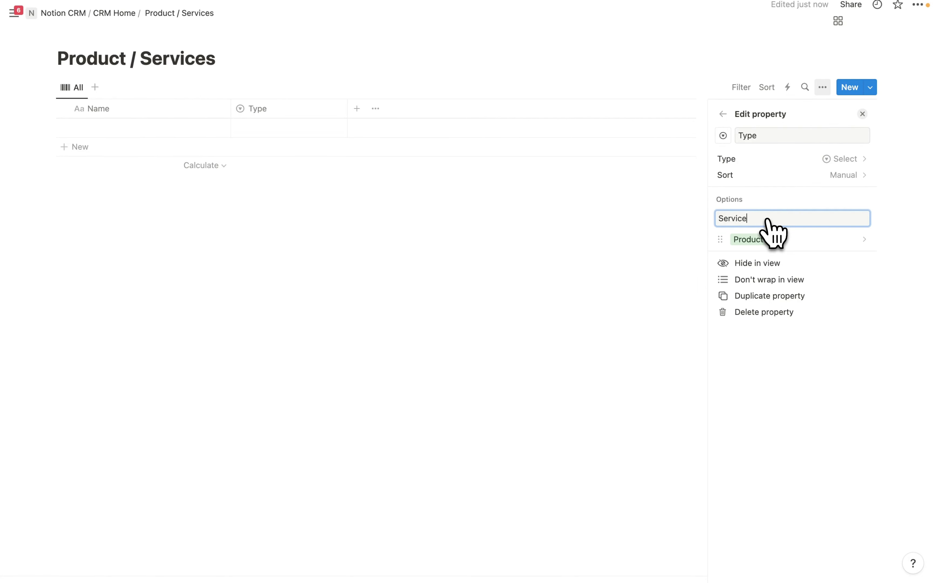
{"action": "key", "text": "Escape"}
- Add a Number property named Price formatted as US Dollar
{"action": "left_click", "coordinate": [356, 108]}
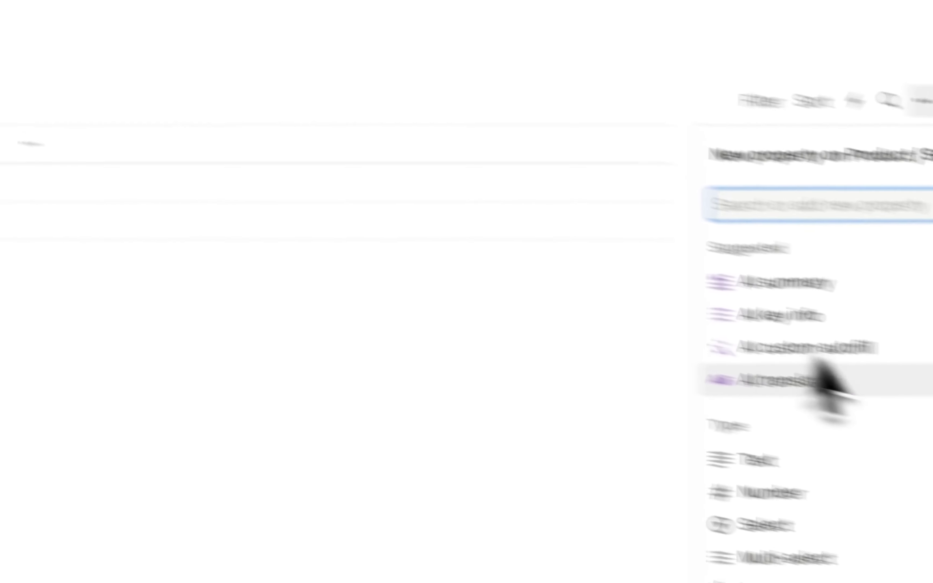
{"action": "left_click", "coordinate": [810, 492]}
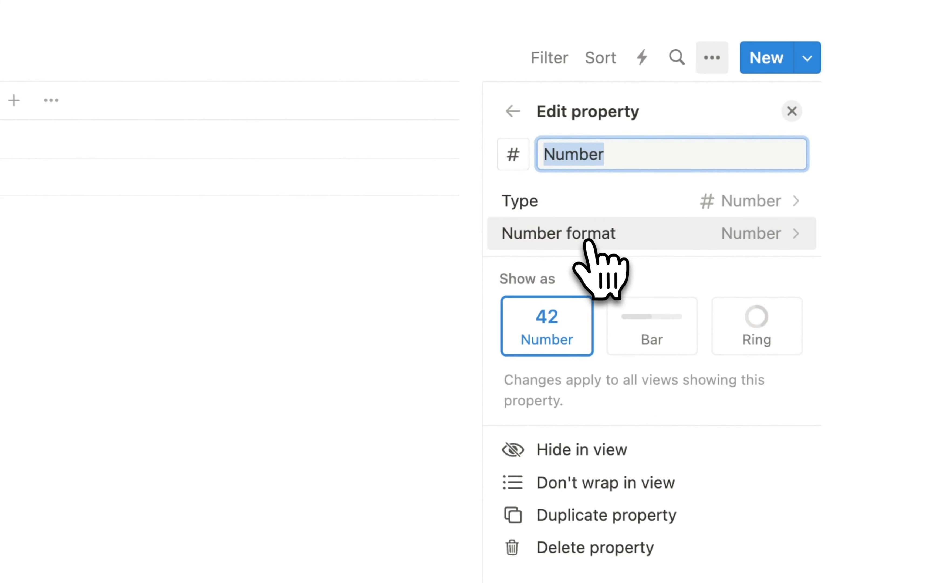
{"action": "left_click", "coordinate": [662, 241]}
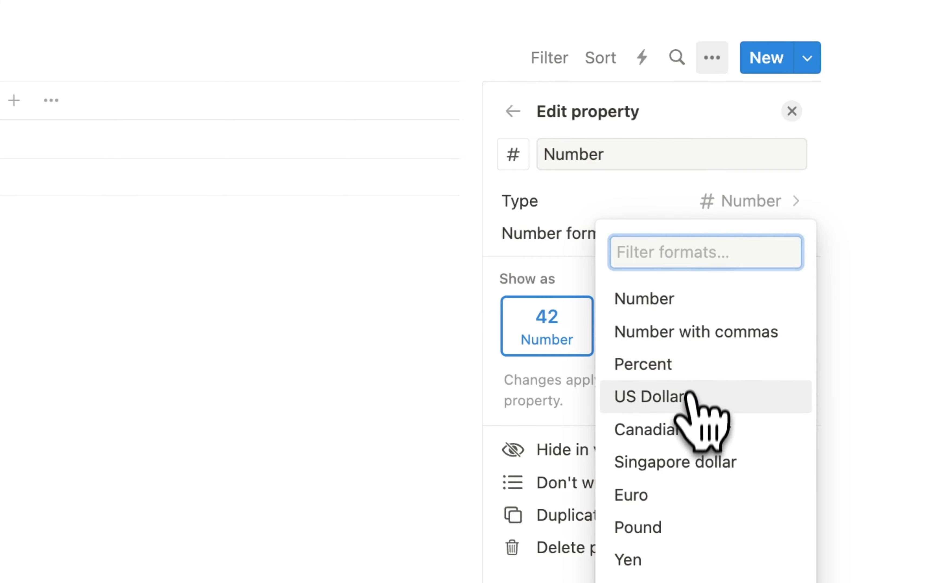
{"action": "left_click", "coordinate": [675, 399]}
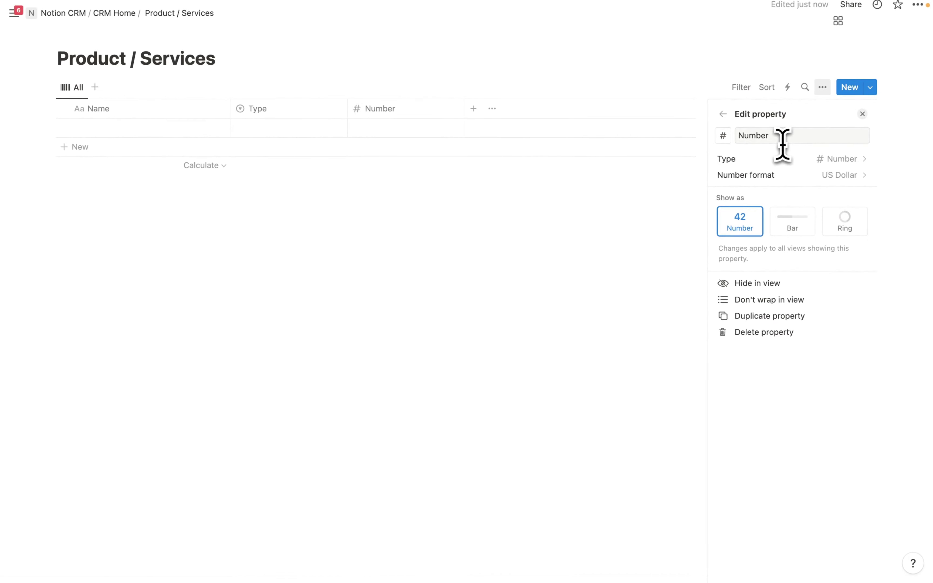
{"action": "left_click_drag", "start_coordinate": [781, 137], "coordinate": [735, 130]}
{"action": "key", "text": "BackSpace"}
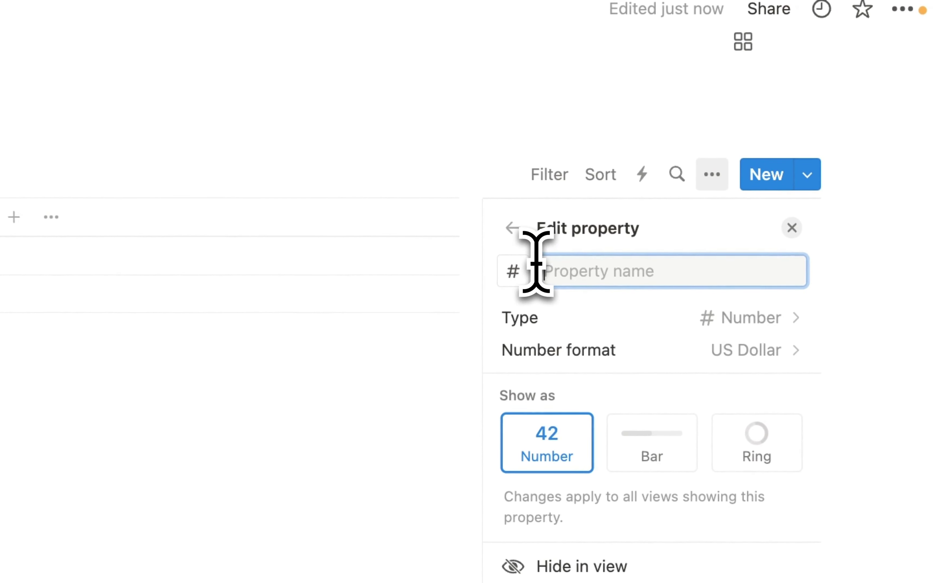
{"action": "type", "text": "Price"}
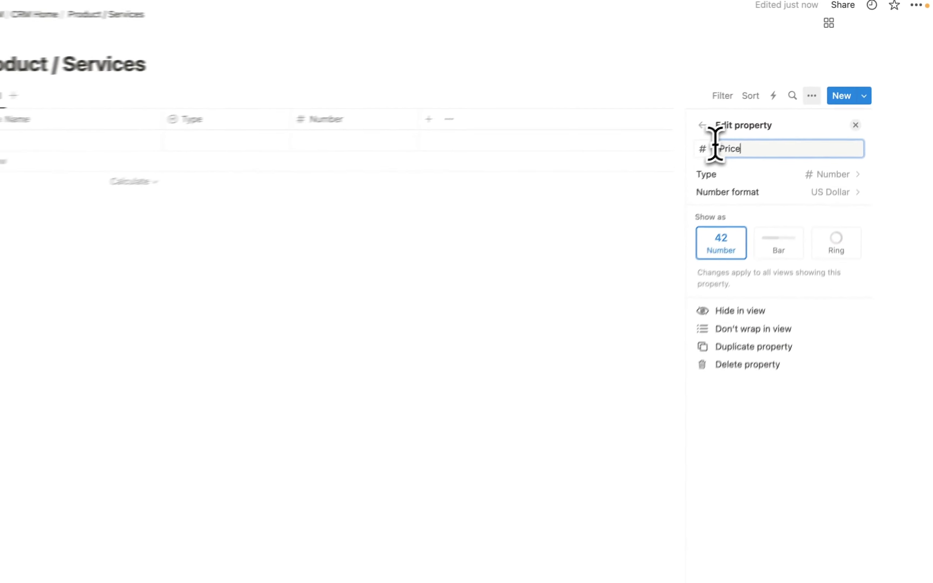
{"action": "key", "text": "Return"}
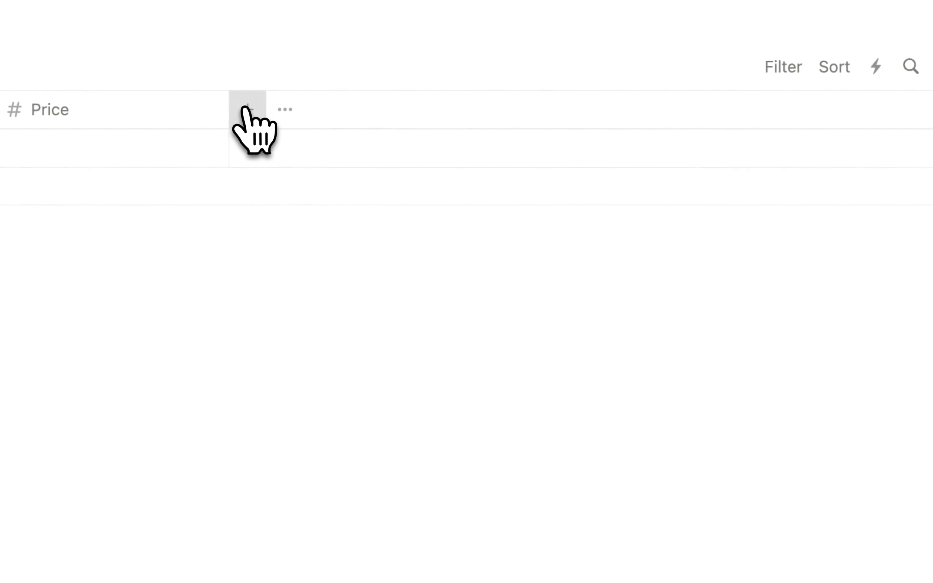
- Add an Active checkbox property and an Activated Date date property to the table
{"action": "left_click", "coordinate": [472, 108]}
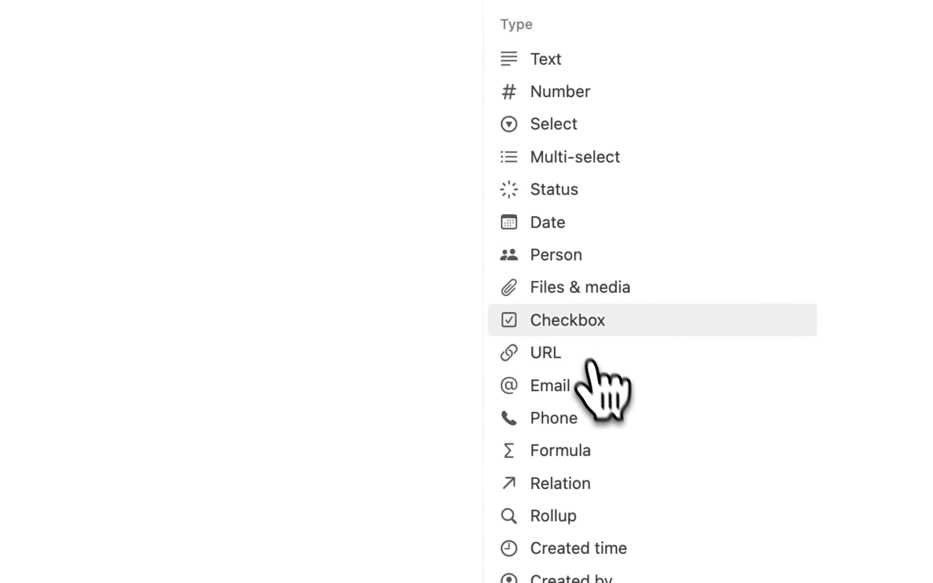
{"action": "left_click", "coordinate": [656, 439]}
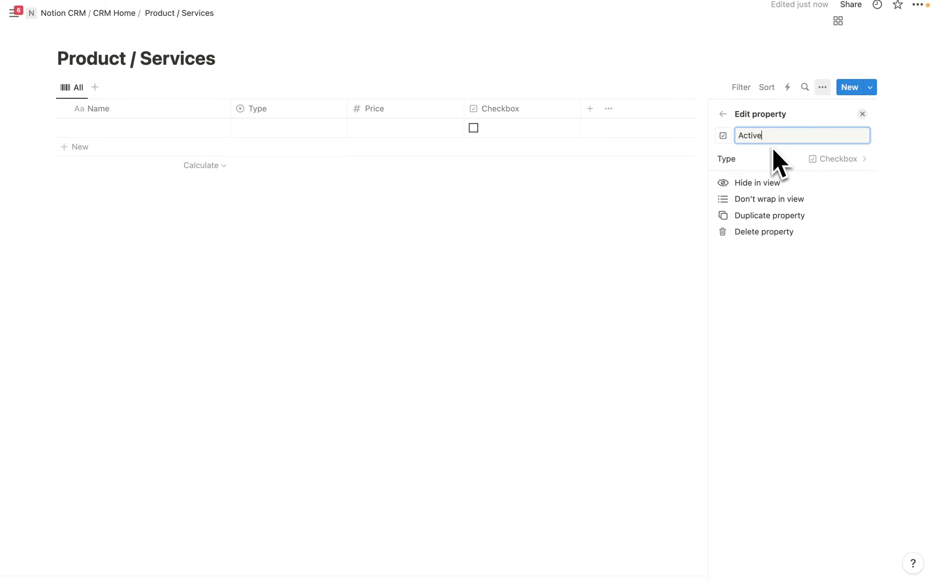
{"action": "key", "text": "Return"}
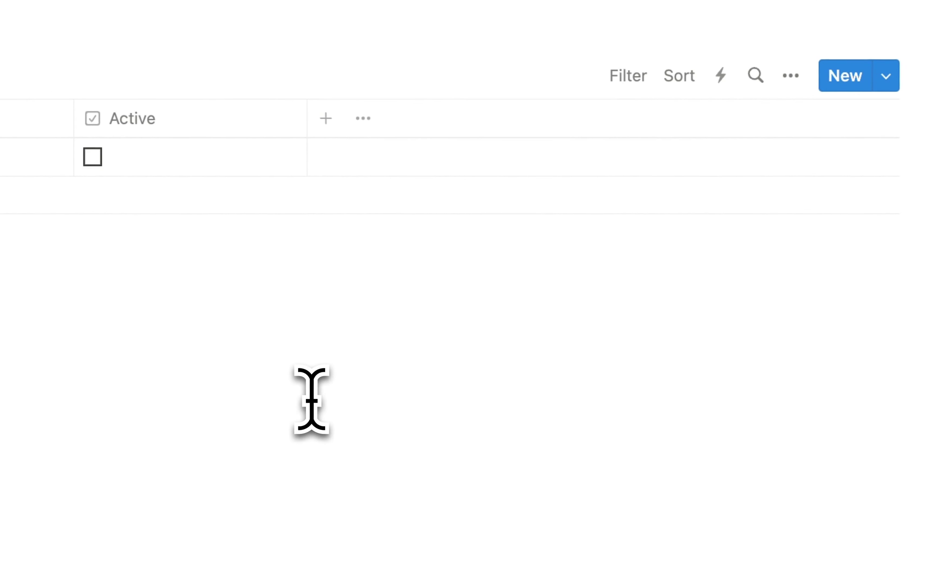
{"action": "left_click", "coordinate": [326, 119]}
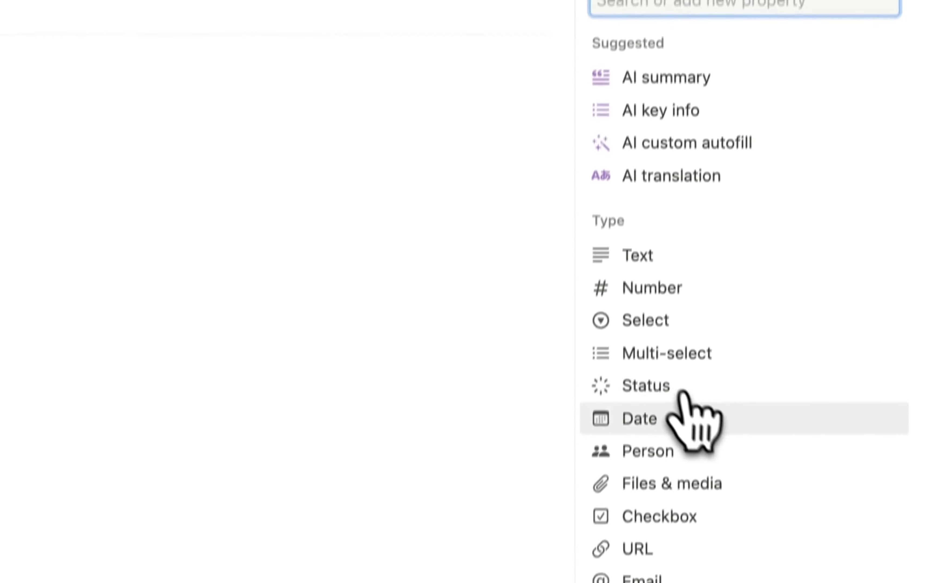
{"action": "left_click", "coordinate": [682, 405]}
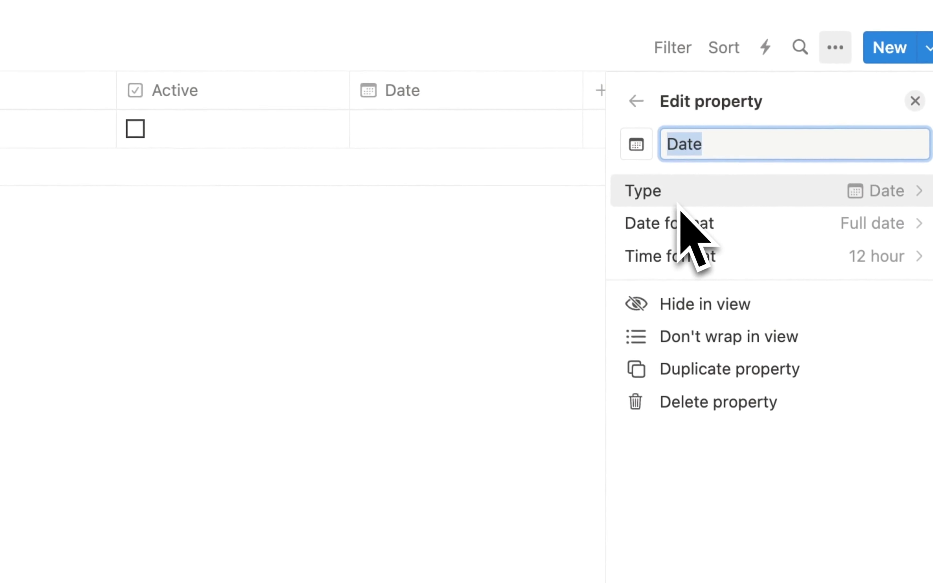
{"action": "type", "text": "Activated "}
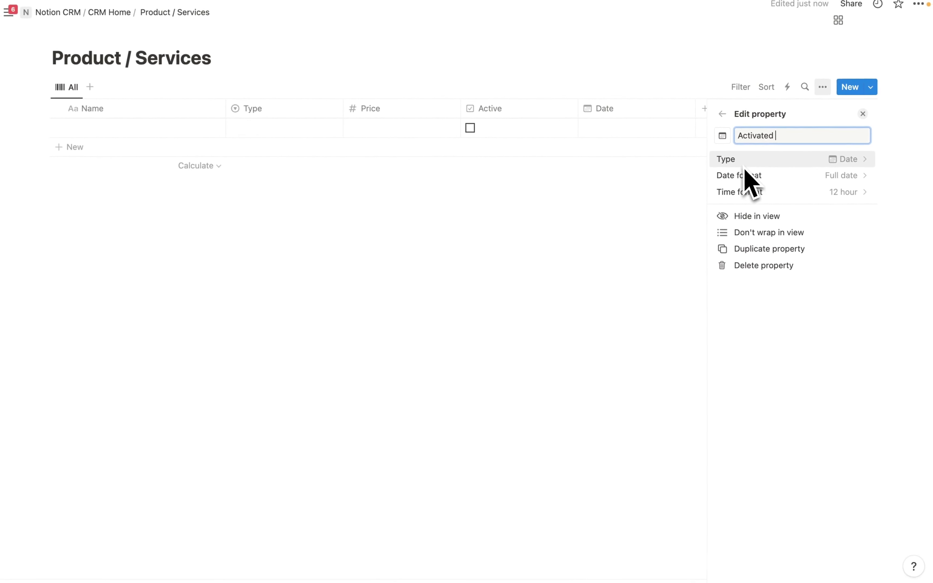
{"action": "type", "text": "Date"}
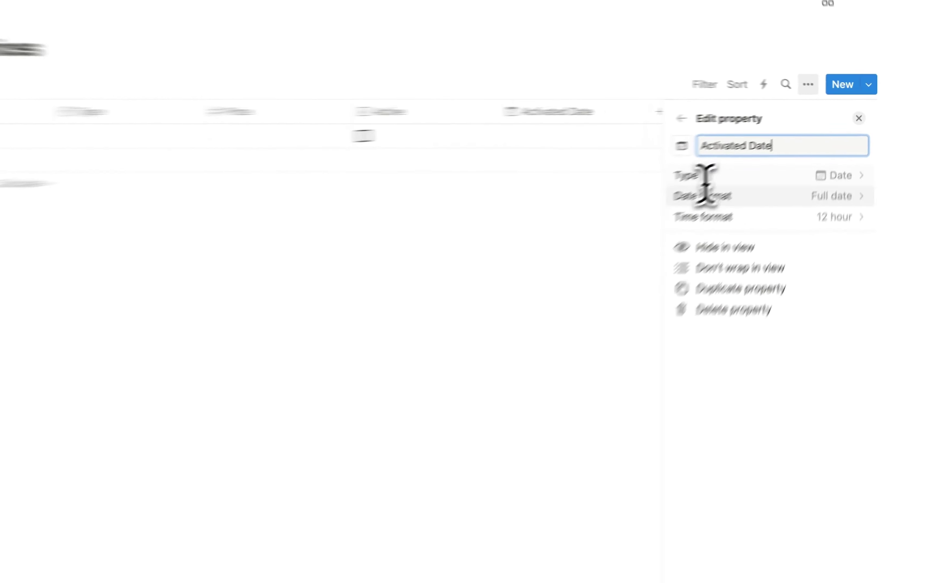
{"action": "left_click", "coordinate": [596, 283]}
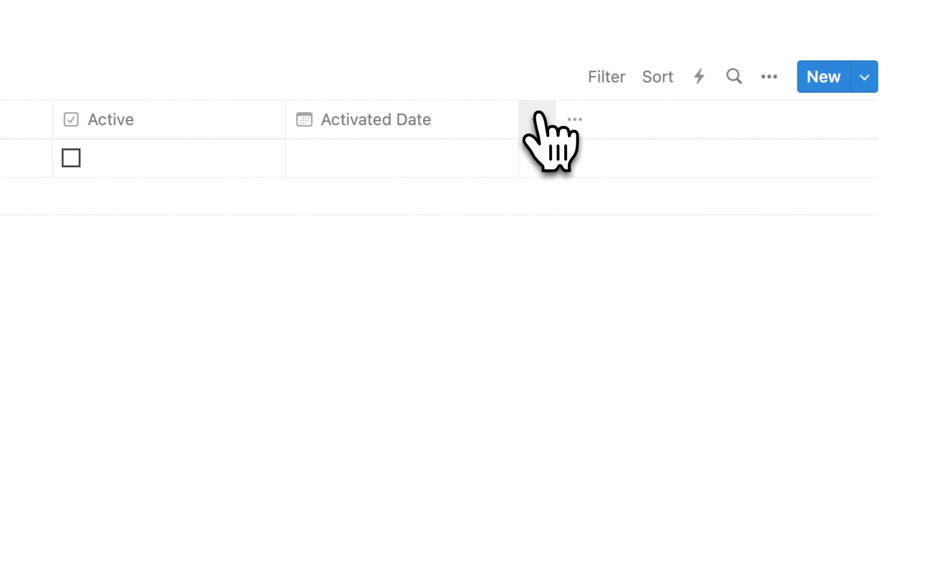
- Add a third property, a date column named Deactivated Date
{"action": "left_click", "coordinate": [537, 121]}
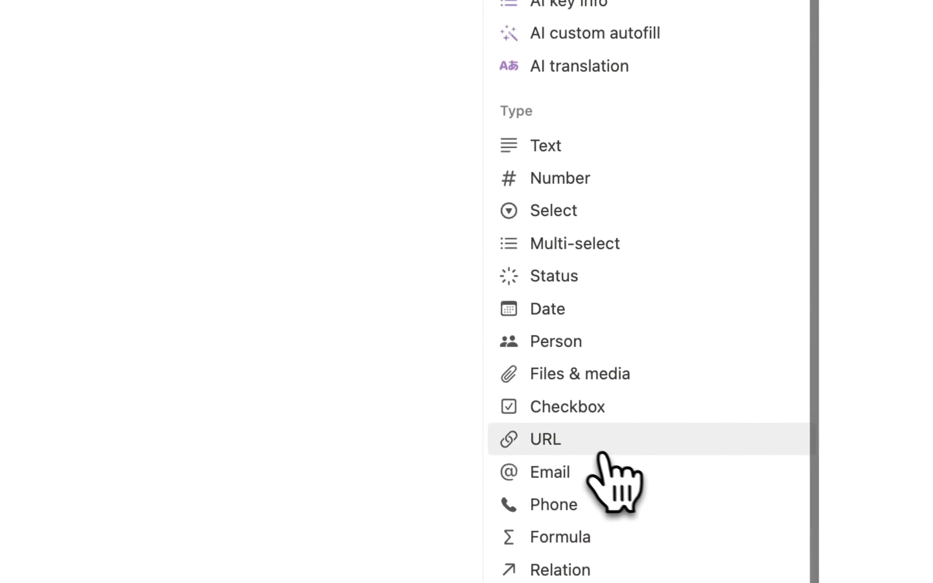
{"action": "left_click", "coordinate": [582, 331]}
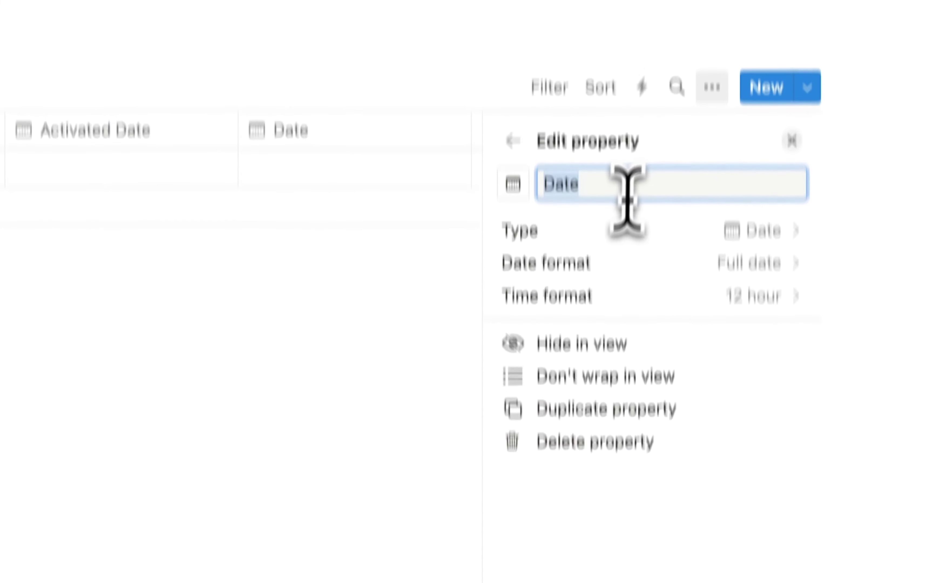
{"action": "left_click", "coordinate": [607, 271]}
{"action": "key", "text": "BackSpace"}
{"action": "key", "text": "BackSpace"}
{"action": "key", "text": "BackSpace"}
{"action": "key", "text": "BackSpace"}
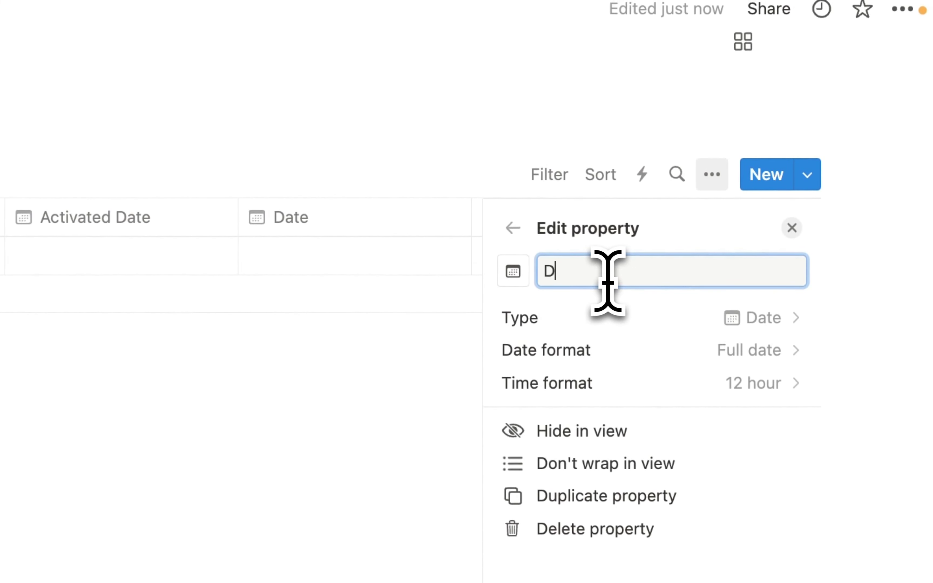
{"action": "type", "text": "Deactivated Date"}
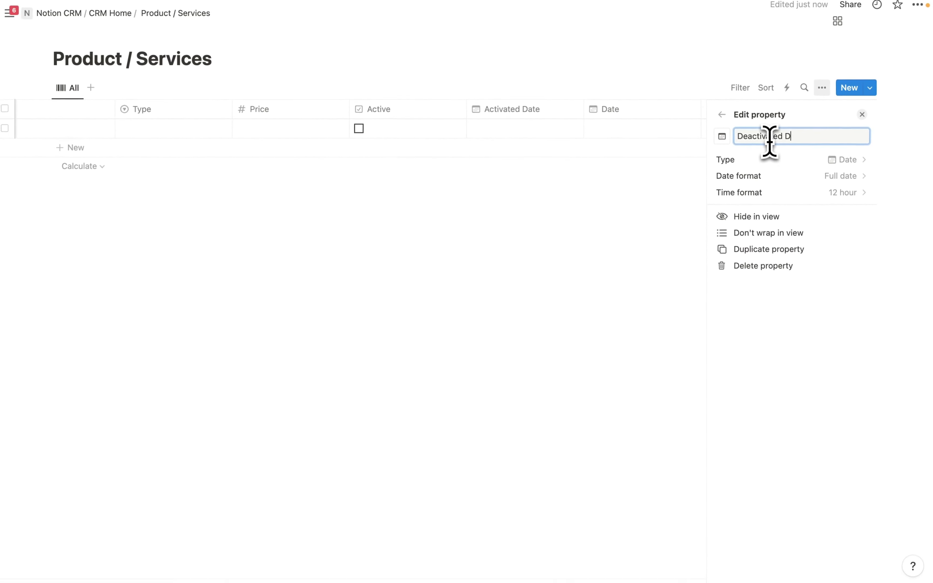
{"action": "left_click", "coordinate": [467, 223]}
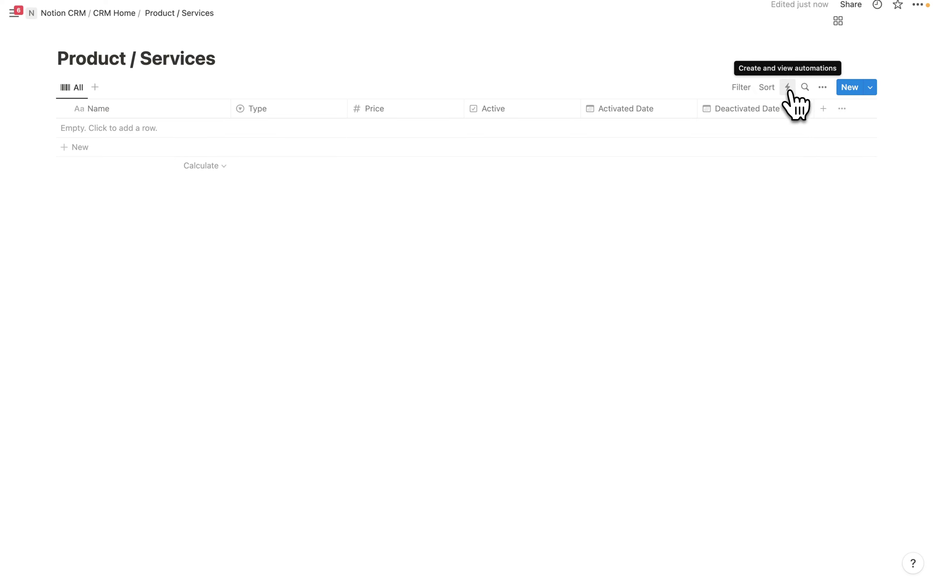
- Create the 'Set Activated Date to Today' automation: on Page added, set Activated Date to Today
{"action": "left_click", "coordinate": [788, 88]}
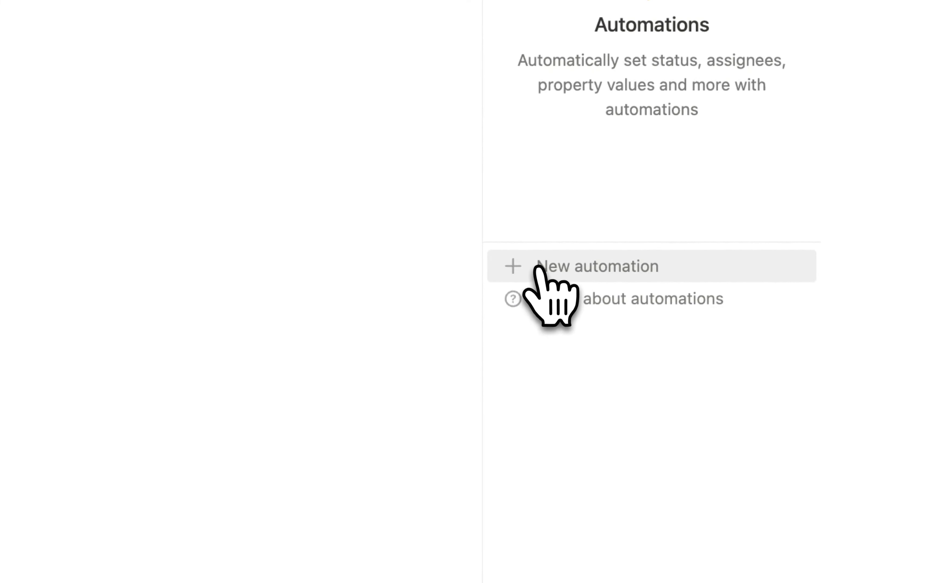
{"action": "left_click", "coordinate": [537, 268]}
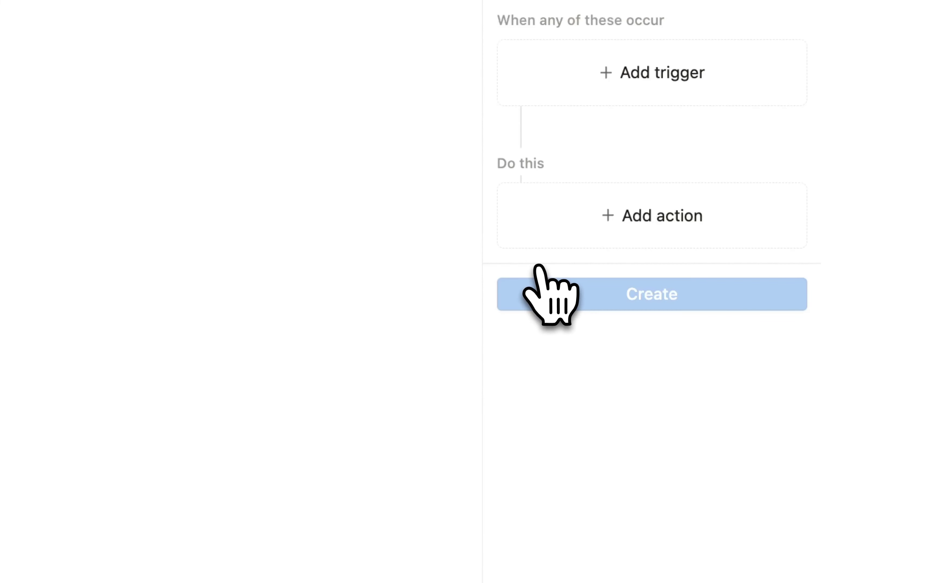
{"action": "left_click", "coordinate": [671, 92]}
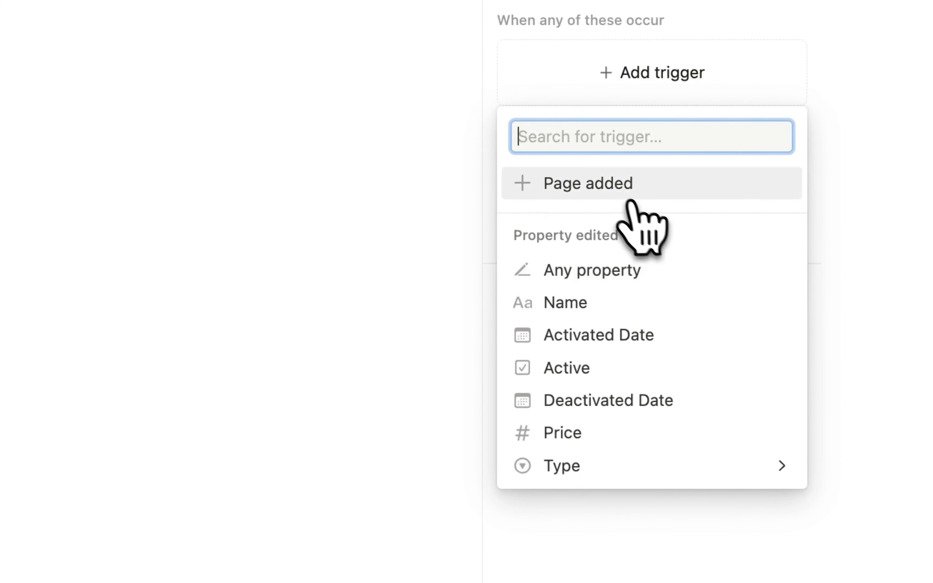
{"action": "left_click", "coordinate": [628, 191]}
{"action": "left_click", "coordinate": [623, 212]}
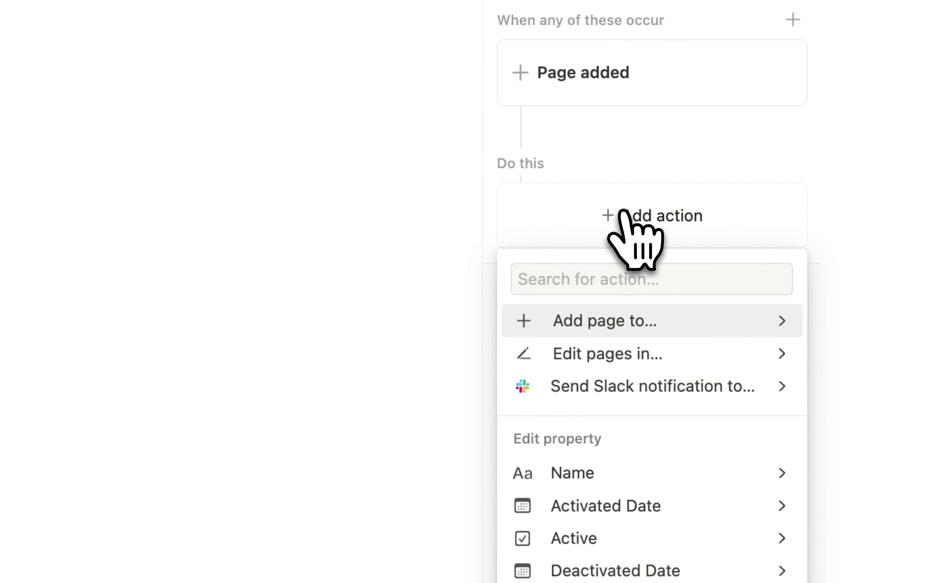
{"action": "left_click", "coordinate": [655, 459]}
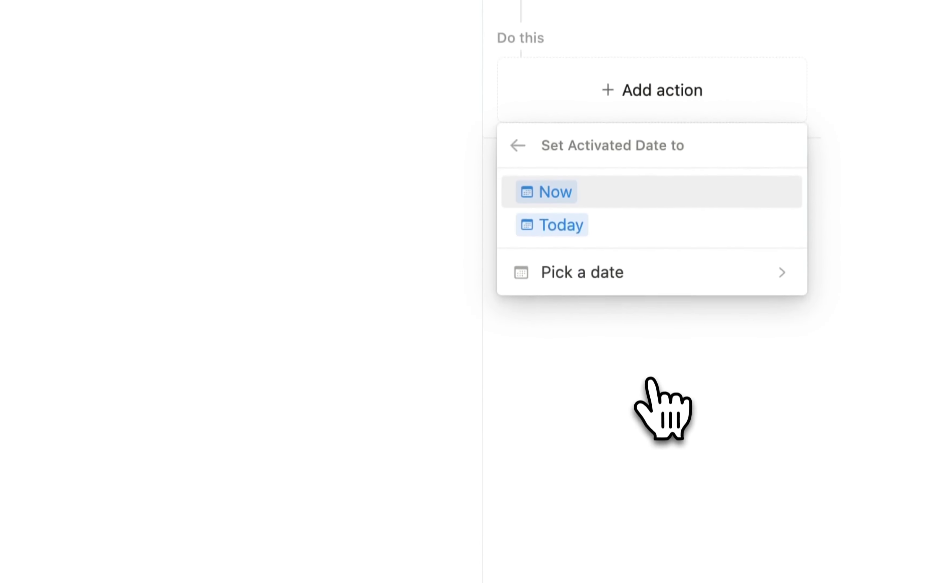
{"action": "left_click", "coordinate": [567, 221]}
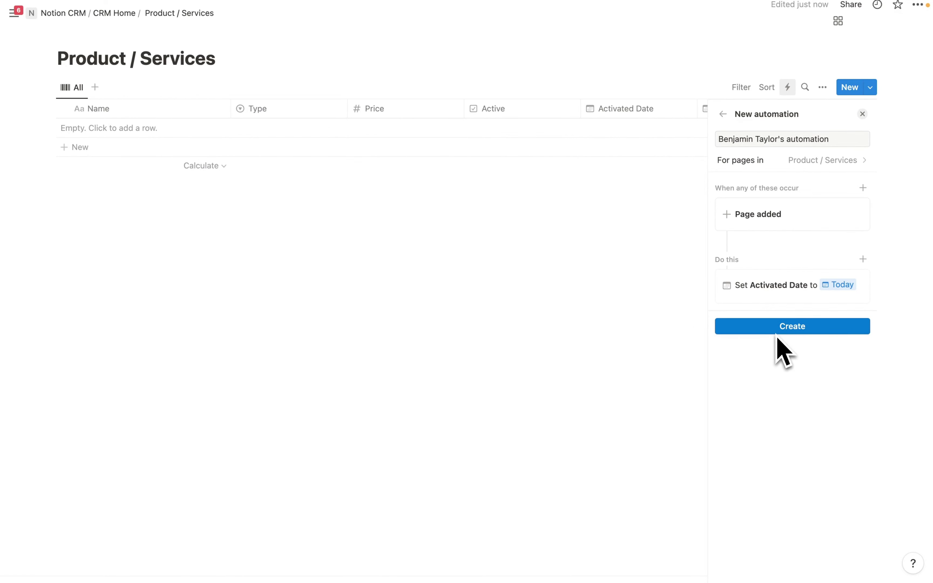
{"action": "left_click_drag", "start_coordinate": [834, 139], "coordinate": [738, 138]}
{"action": "key", "text": "BackSpace"}
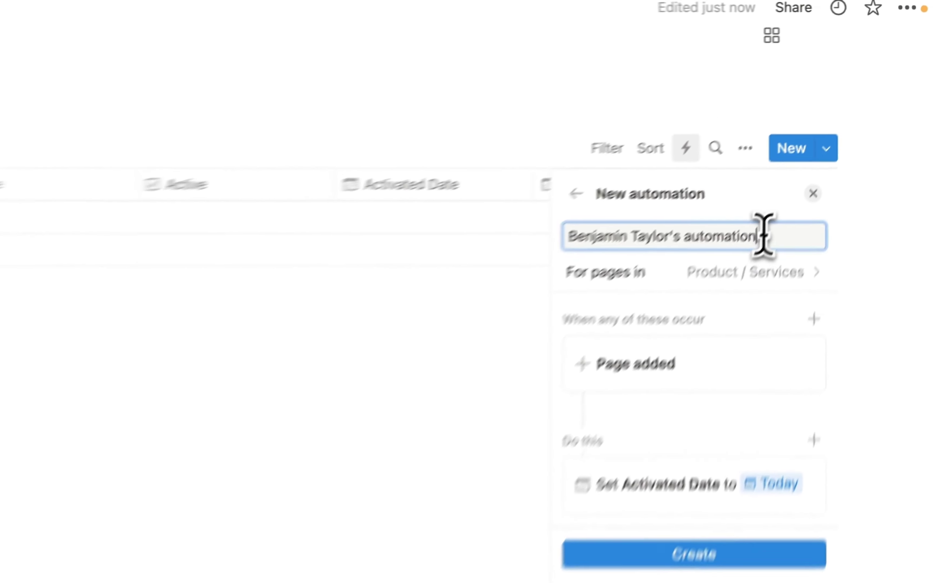
{"action": "type", "text": "Set Activated Date to Today"}
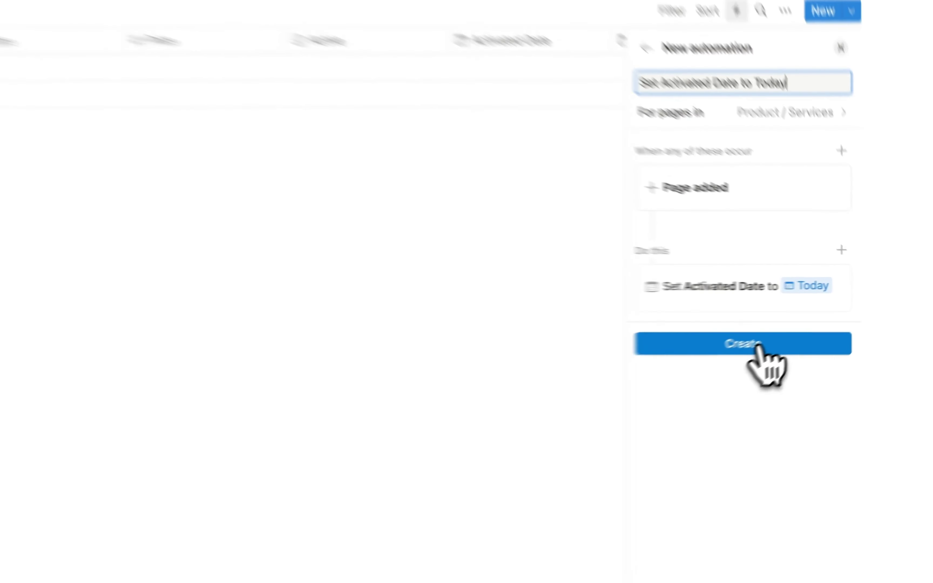
{"action": "left_click", "coordinate": [822, 326]}
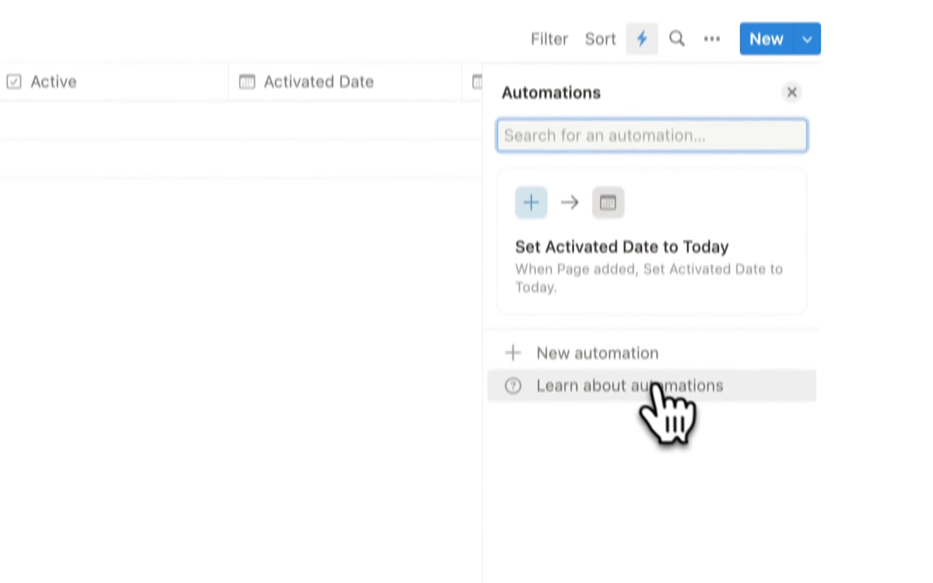
- Create a 'Set to Active' automation checking Active on Page added, then close the Automations panel
{"action": "left_click", "coordinate": [602, 488]}
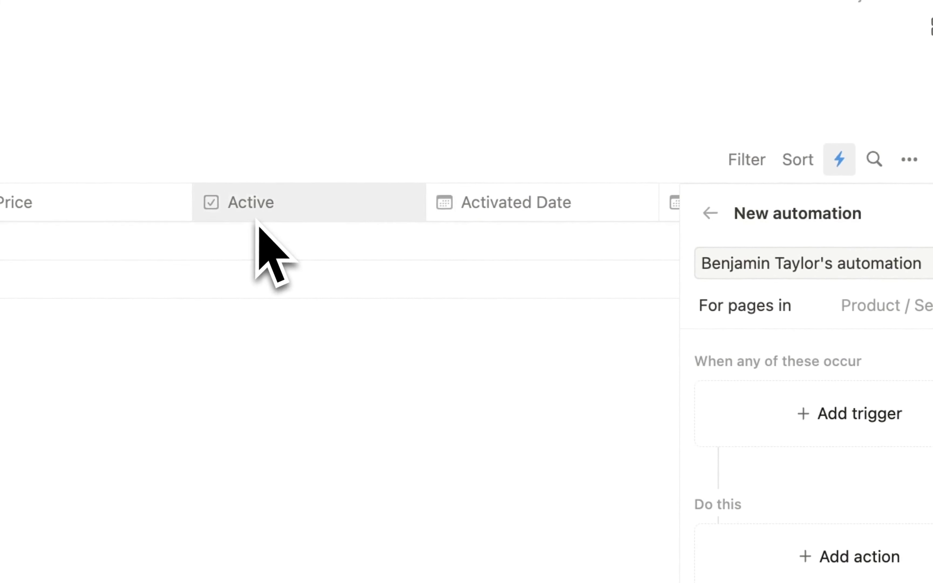
{"action": "left_click", "coordinate": [840, 417]}
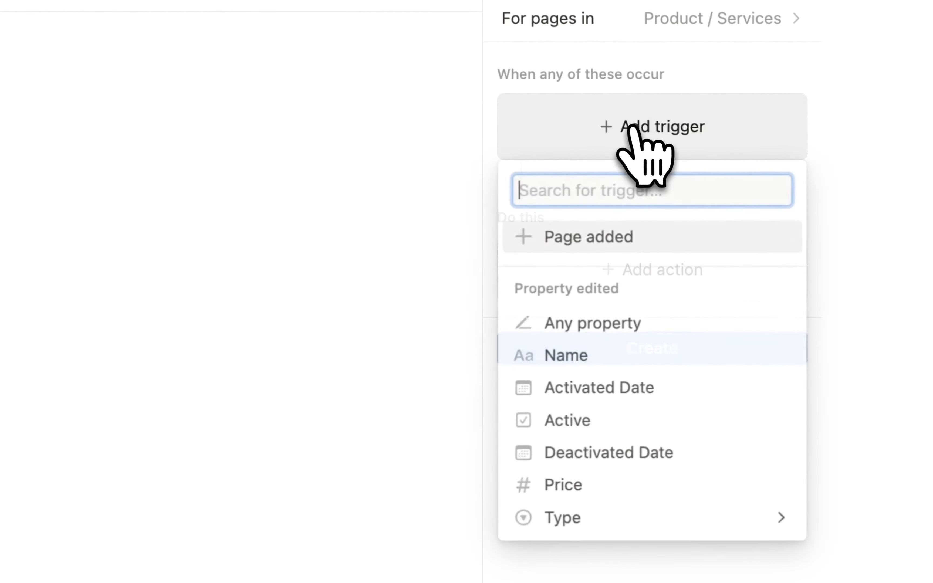
{"action": "left_click", "coordinate": [594, 243]}
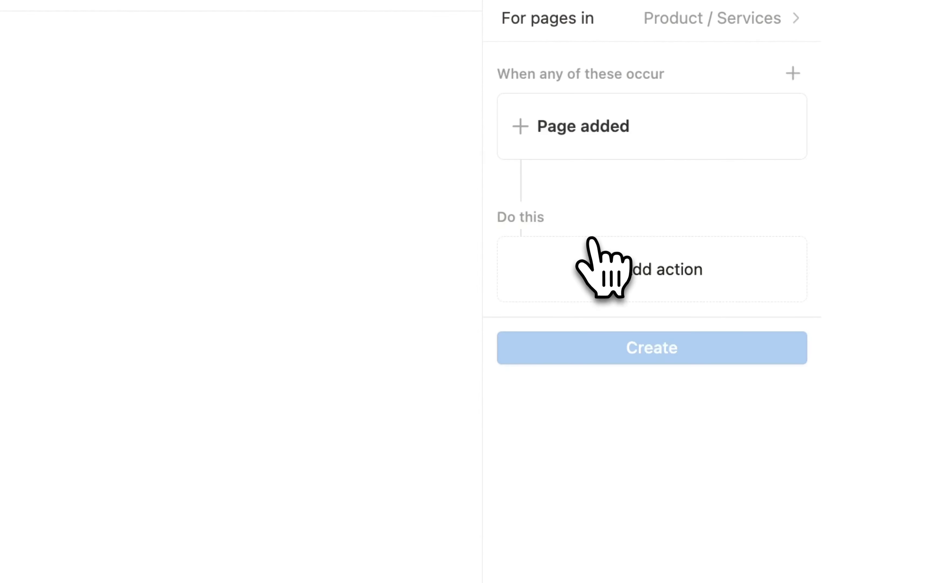
{"action": "left_click", "coordinate": [638, 269]}
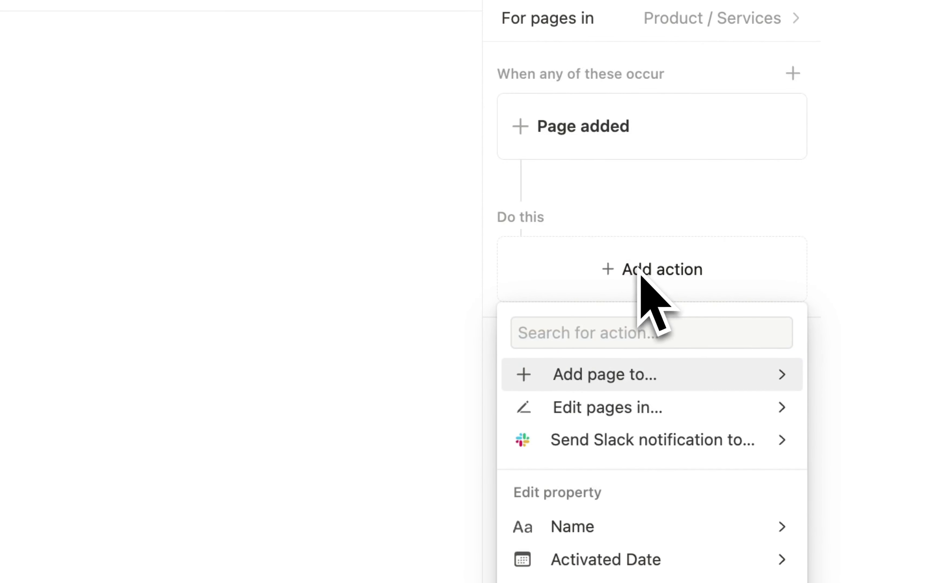
{"action": "scroll", "coordinate": [678, 493], "scroll_direction": "down", "scroll_amount": 5}
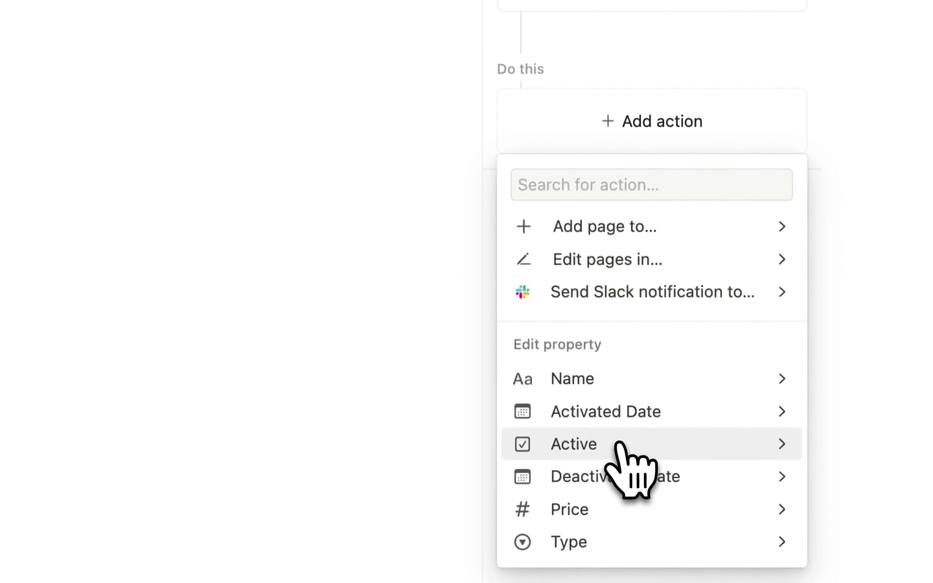
{"action": "left_click", "coordinate": [617, 443]}
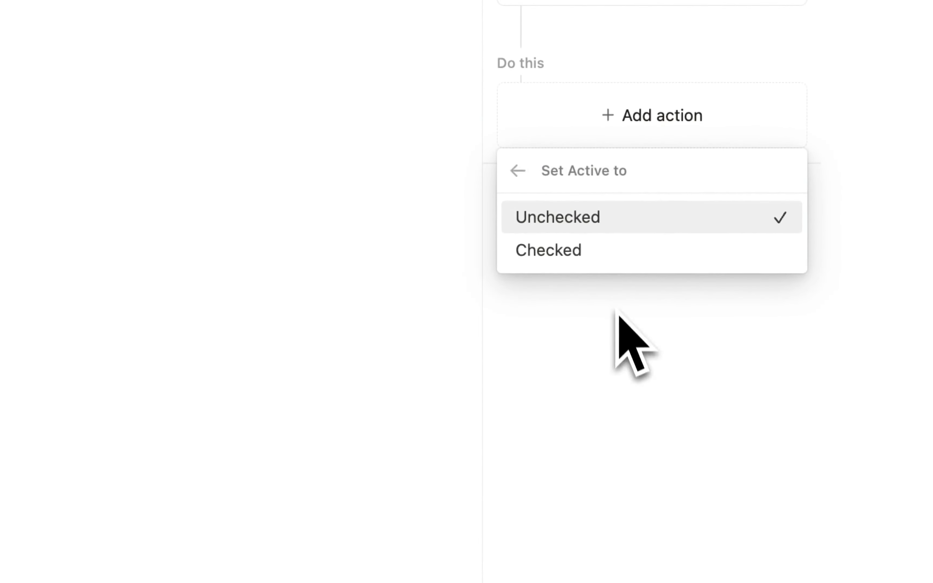
{"action": "left_click", "coordinate": [580, 254]}
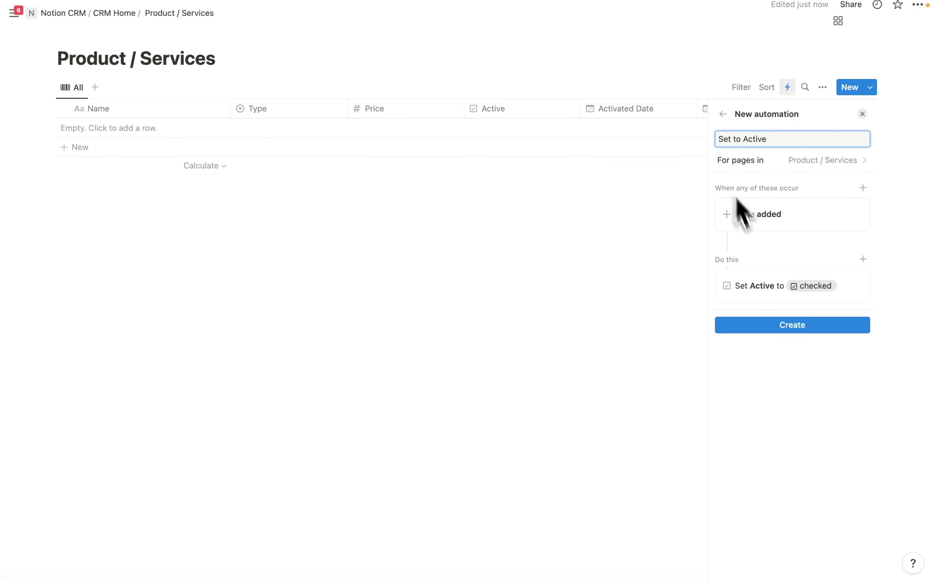
{"action": "left_click", "coordinate": [837, 325]}
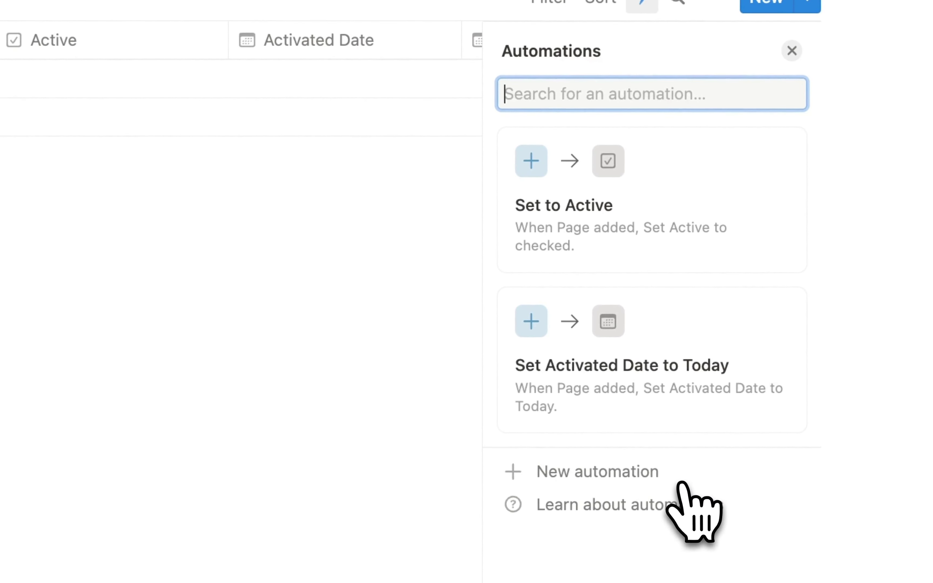
{"action": "left_click", "coordinate": [792, 51]}
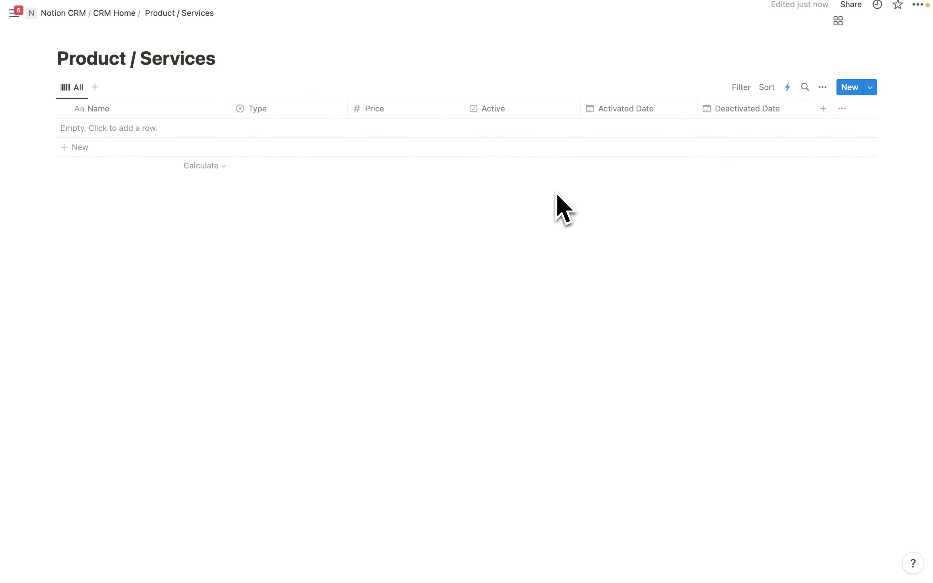
- Add a first row with Type Service and a $2,000.00 price
{"action": "left_click", "coordinate": [146, 129]}
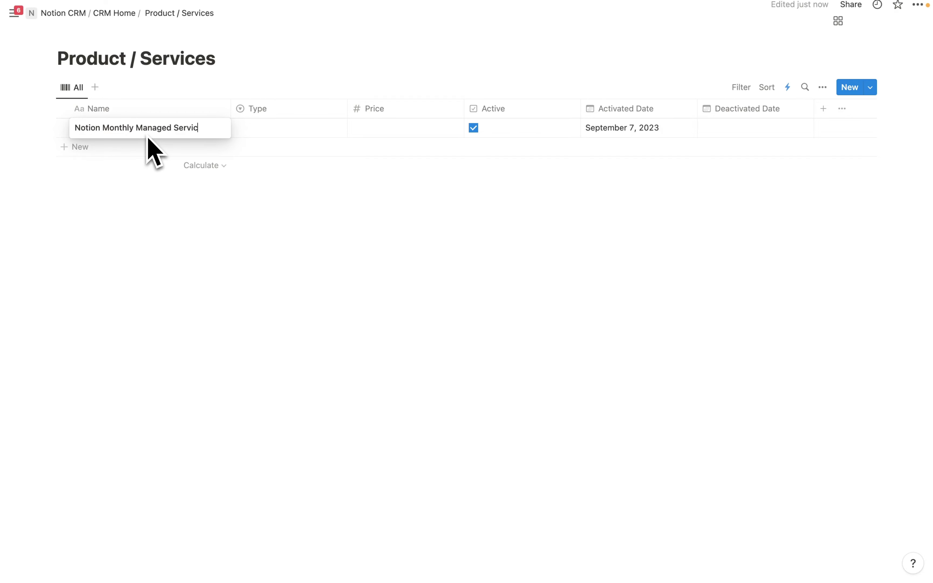
{"action": "key", "text": "Escape"}
{"action": "left_click", "coordinate": [266, 129]}
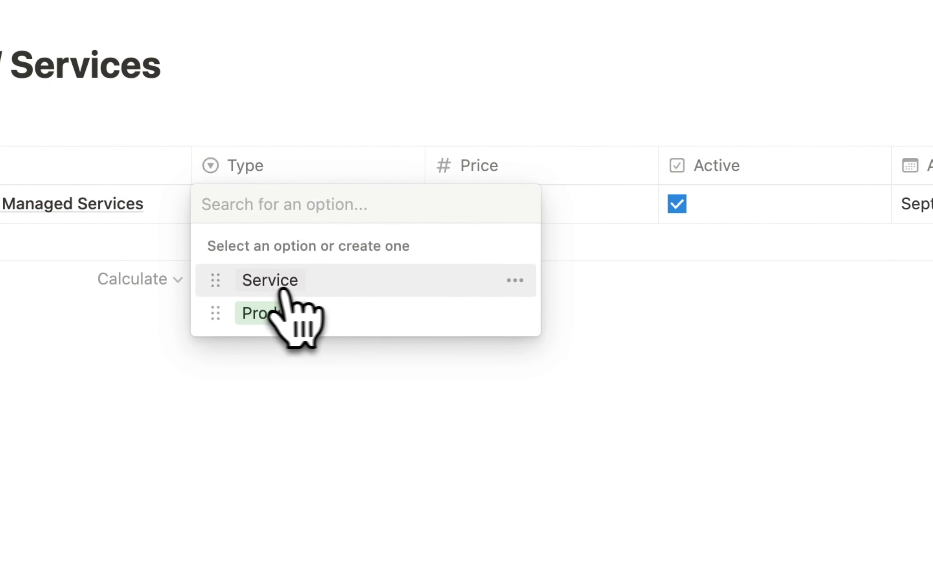
{"action": "left_click", "coordinate": [274, 285]}
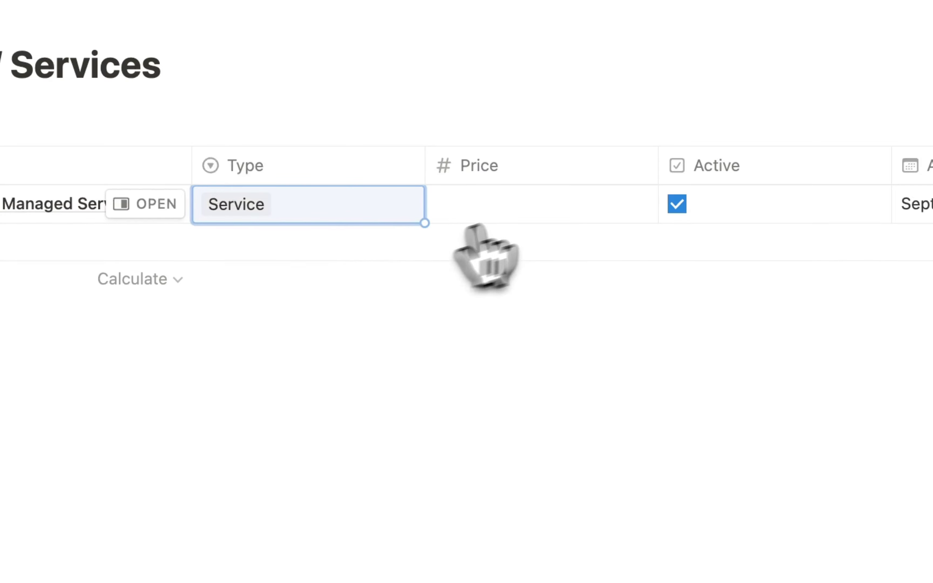
{"action": "left_click", "coordinate": [521, 210]}
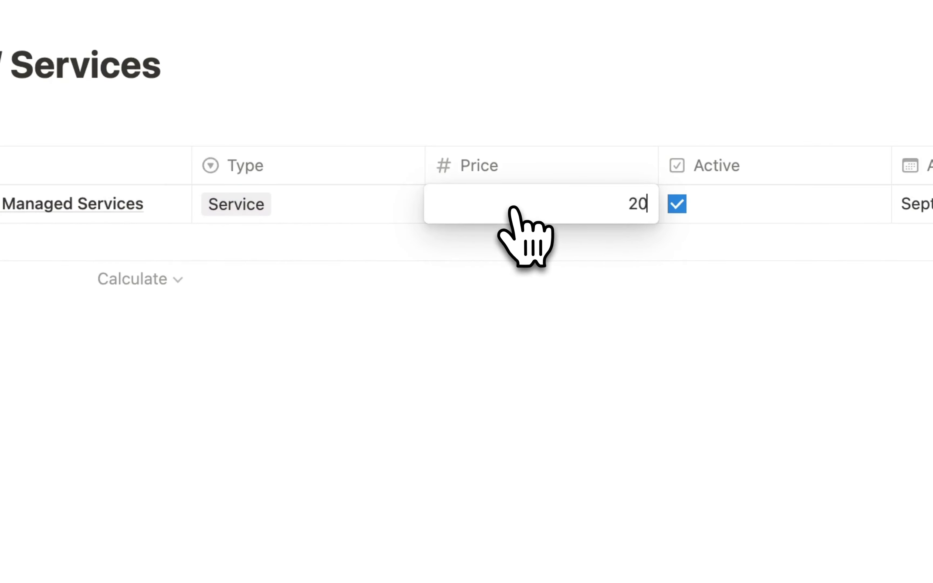
{"action": "key", "text": "Return"}
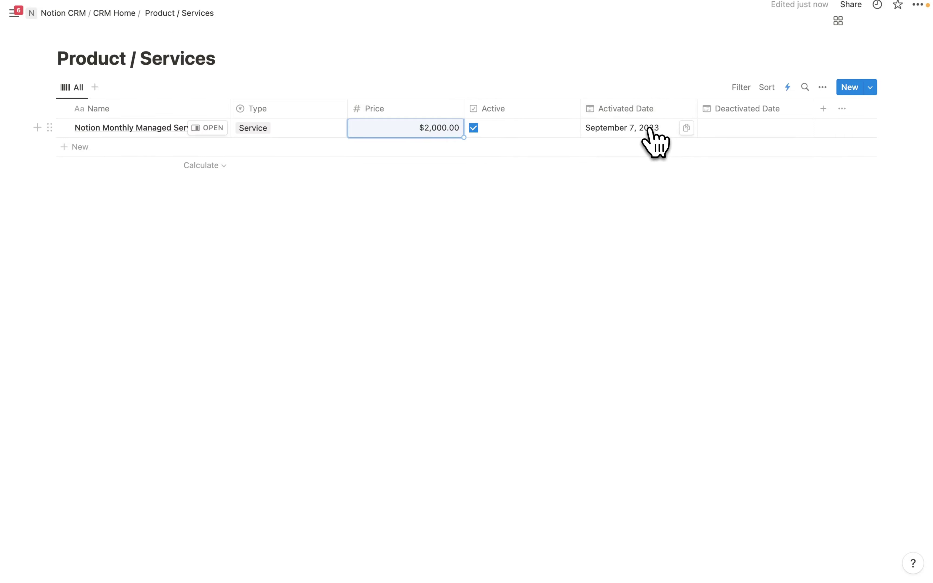
- Add a second row, OptiOpp CRM, as a Product priced at $30.00
{"action": "left_click", "coordinate": [82, 148]}
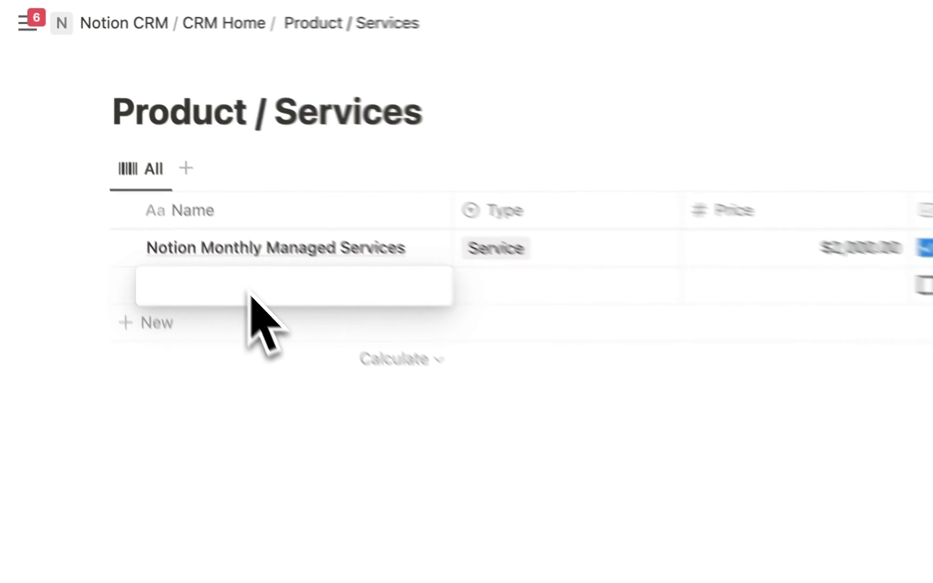
{"action": "type", "text": "OptiOpp CRM"}
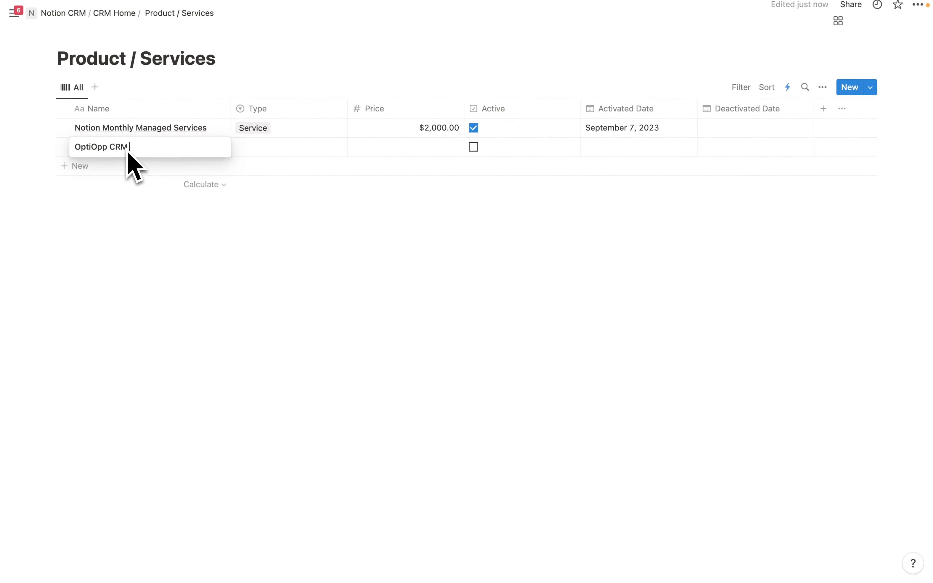
{"action": "key", "text": "Return"}
{"action": "left_click", "coordinate": [263, 149]}
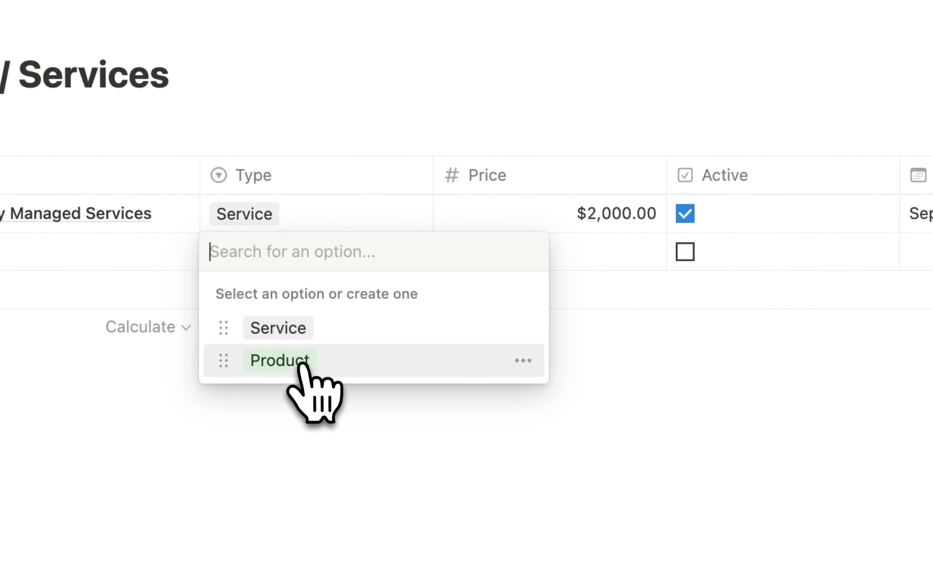
{"action": "left_click", "coordinate": [279, 361]}
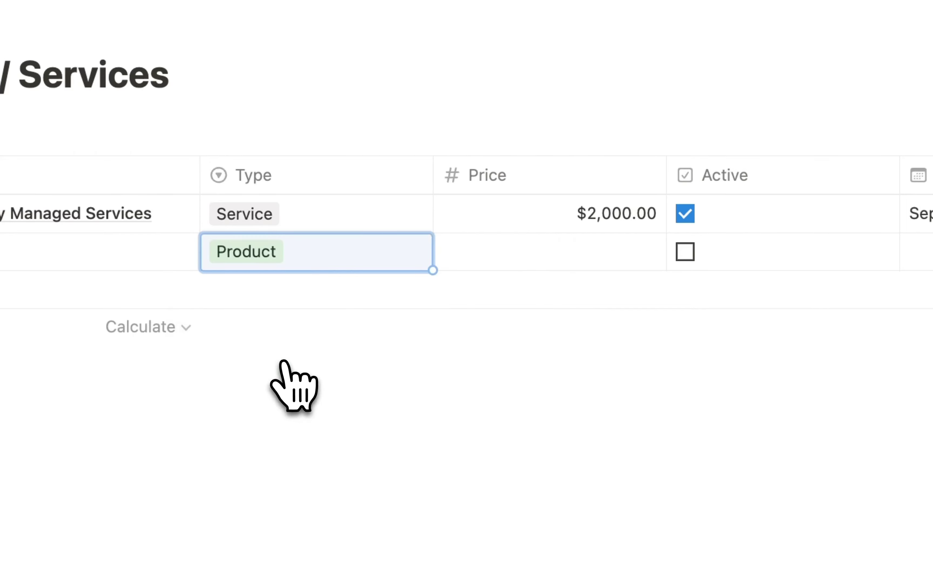
{"action": "left_click", "coordinate": [573, 254]}
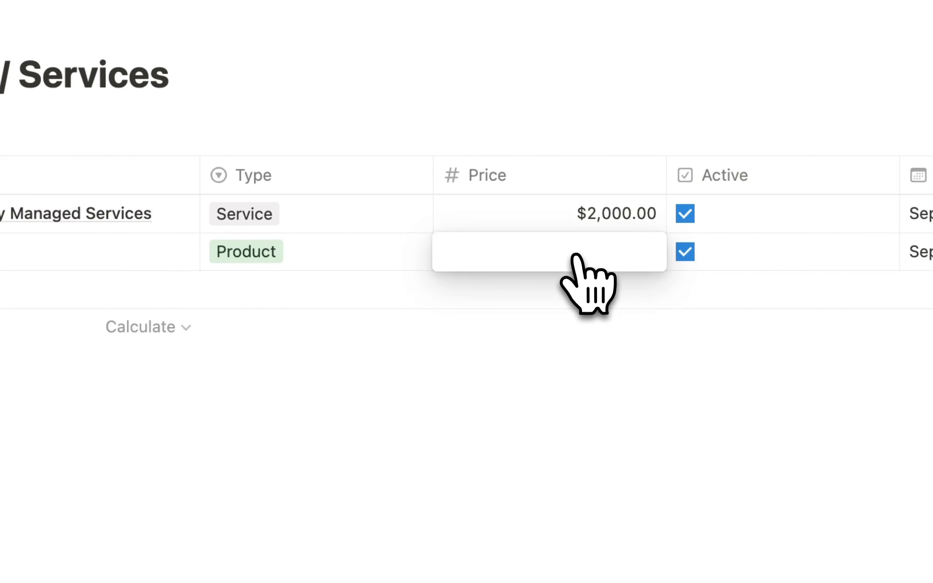
{"action": "type", "text": "30"}
{"action": "key", "text": "Return"}
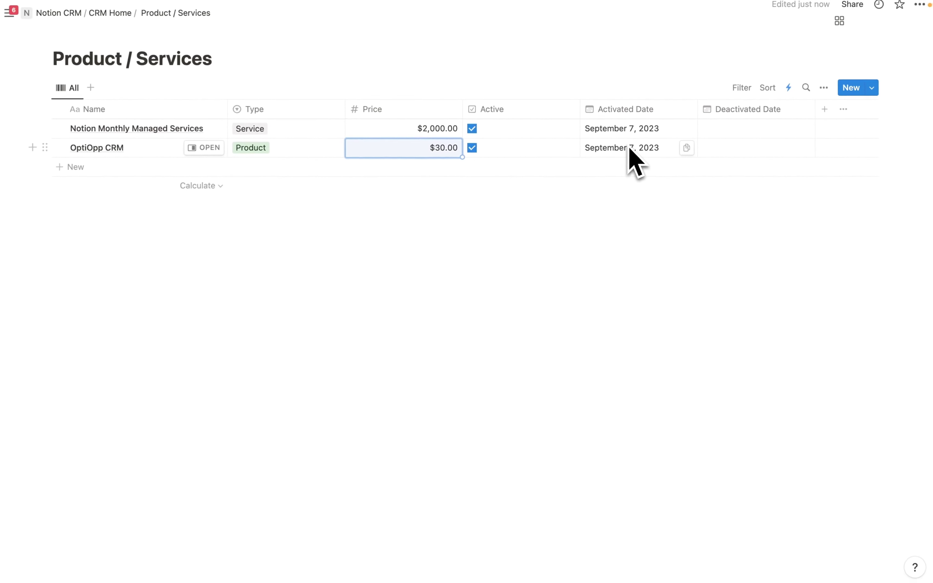
- Add Created time and Created by properties to the table
{"action": "left_click", "coordinate": [825, 109]}
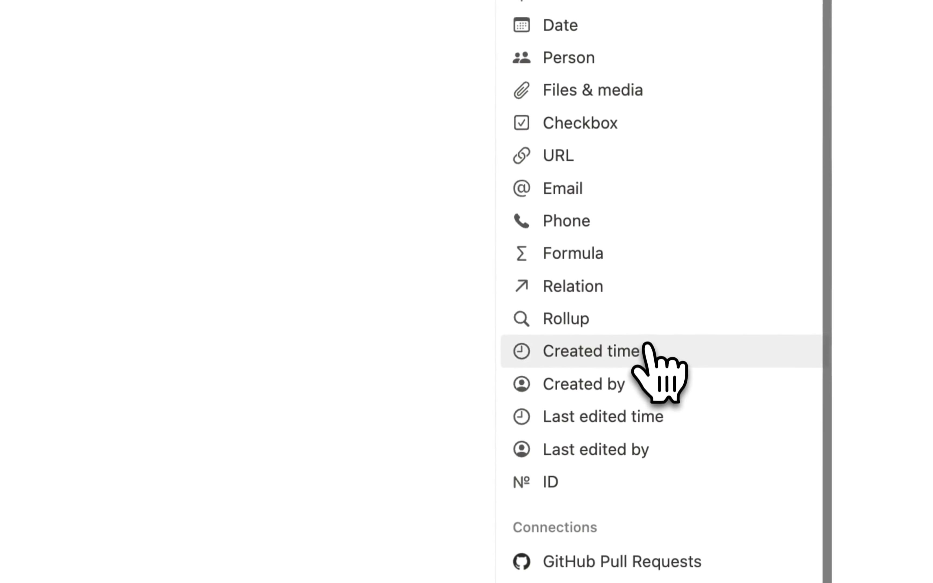
{"action": "left_click", "coordinate": [600, 350]}
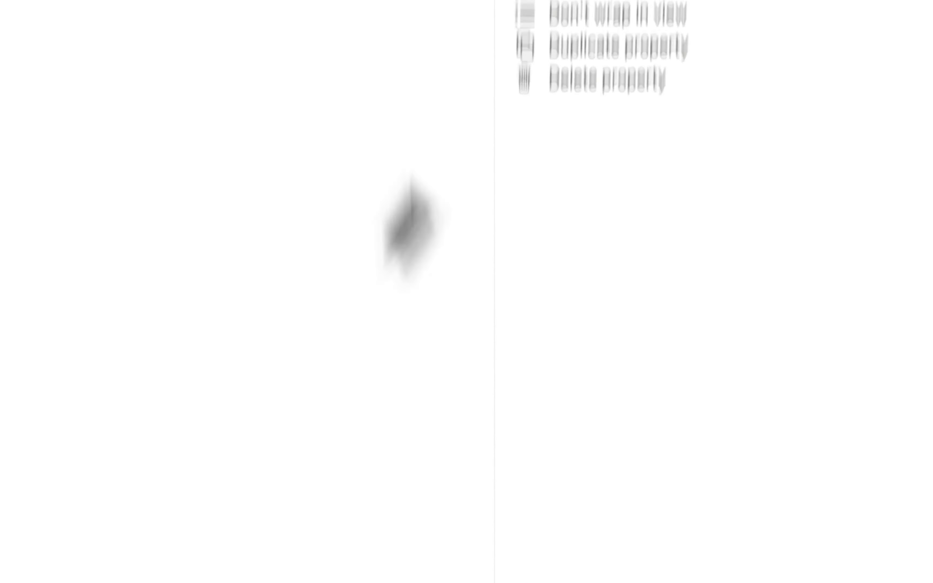
{"action": "left_click", "coordinate": [308, 505]}
{"action": "left_click", "coordinate": [773, 48]}
{"action": "scroll", "coordinate": [601, 426], "scroll_direction": "down", "scroll_amount": 3}
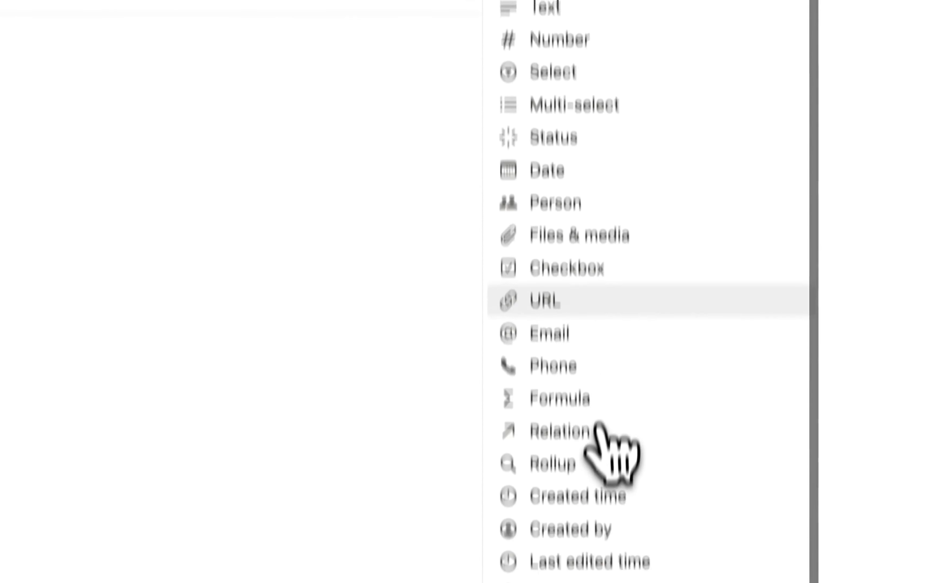
{"action": "left_click", "coordinate": [641, 417]}
{"action": "left_click", "coordinate": [294, 295]}
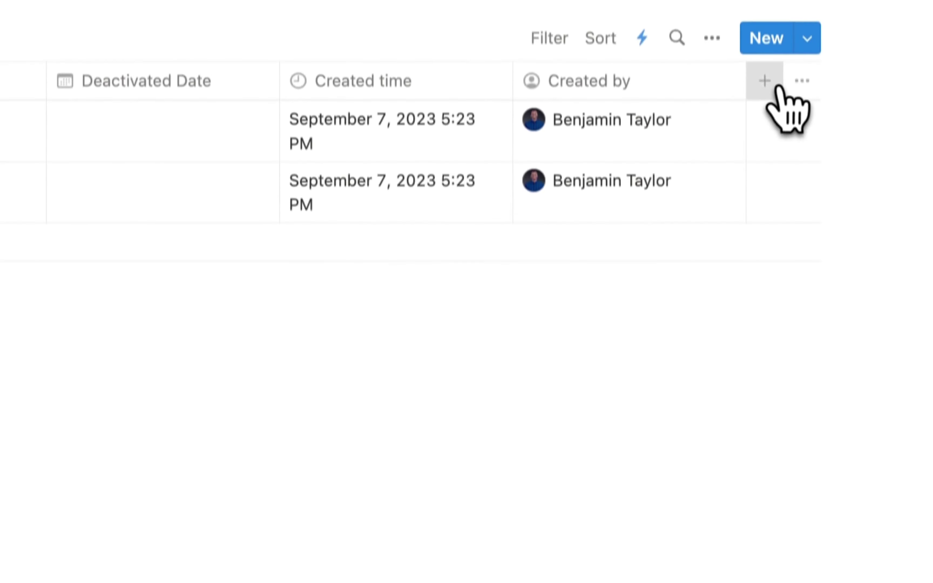
- Add Last edited time, Last edited by and ID properties to the table
{"action": "left_click", "coordinate": [772, 83]}
{"action": "left_click", "coordinate": [638, 436]}
{"action": "left_click", "coordinate": [291, 395]}
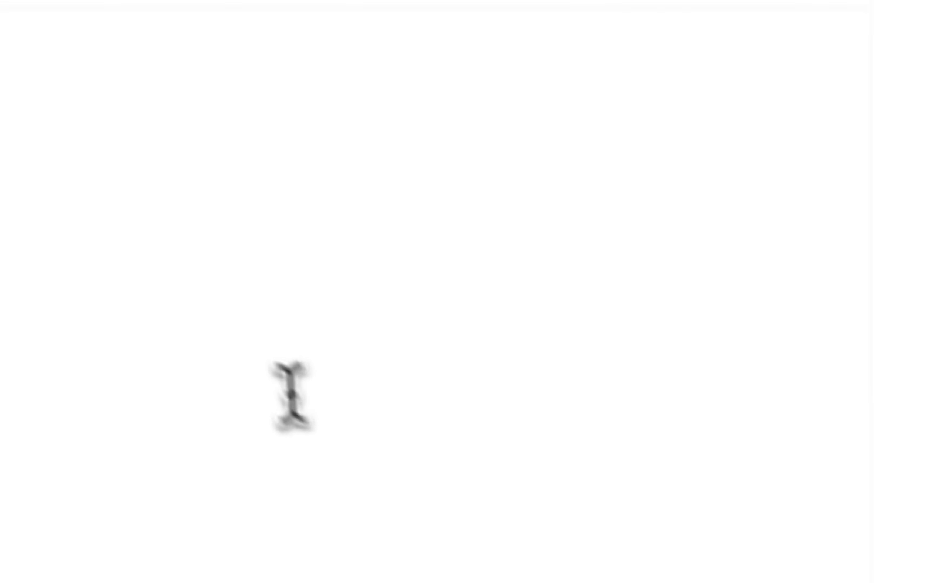
{"action": "left_click", "coordinate": [768, 107]}
{"action": "scroll", "coordinate": [697, 364], "scroll_direction": "down", "scroll_amount": 3}
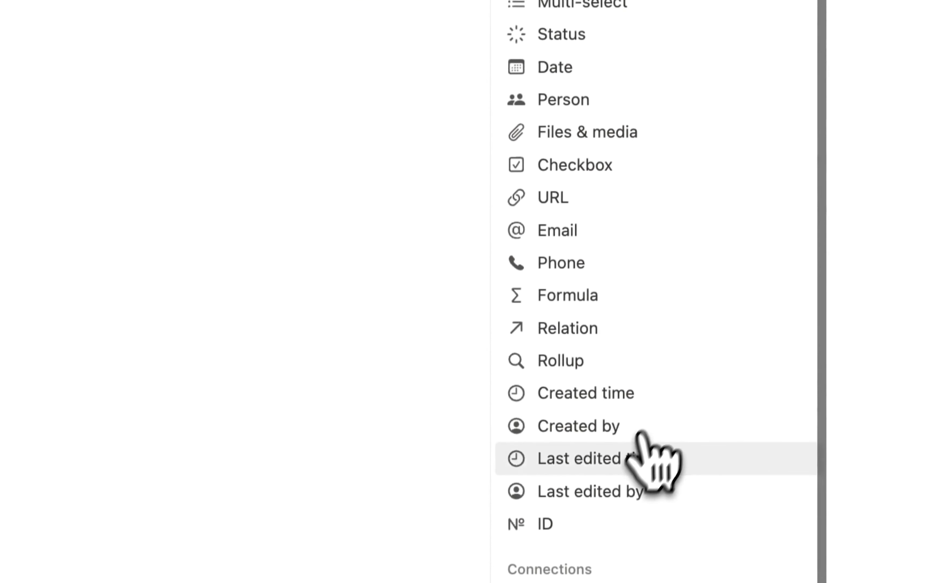
{"action": "left_click", "coordinate": [636, 481]}
{"action": "left_click", "coordinate": [288, 303]}
{"action": "left_click", "coordinate": [777, 96]}
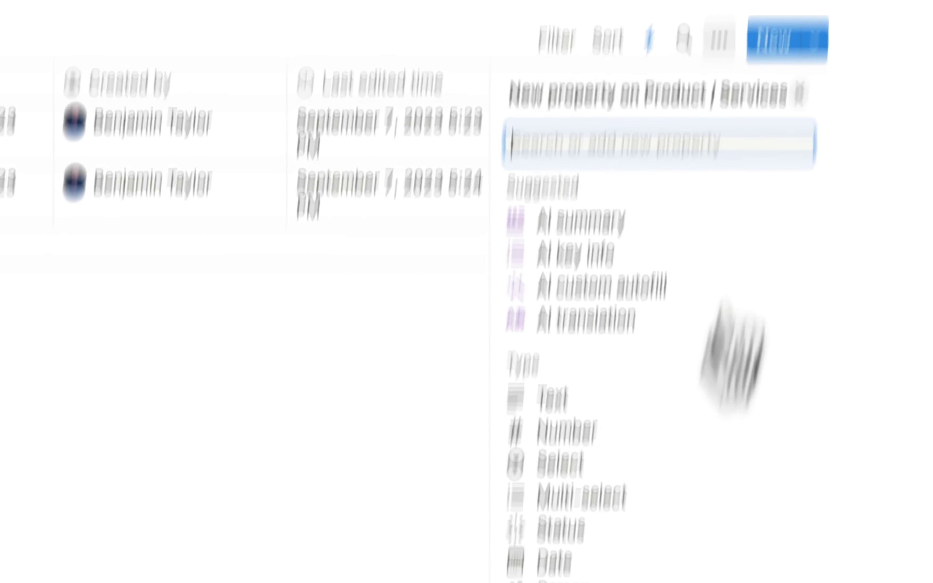
{"action": "left_click", "coordinate": [627, 414]}
{"action": "left_click", "coordinate": [234, 221]}
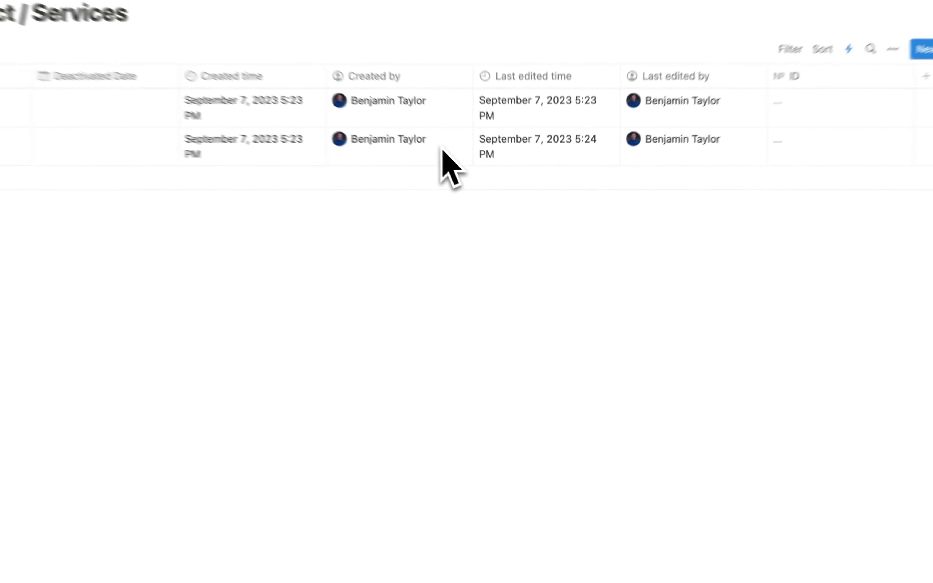
- Set a barcode icon on Product / Services, then go back to CRM Home and start a new block
{"action": "left_click", "coordinate": [166, 76]}
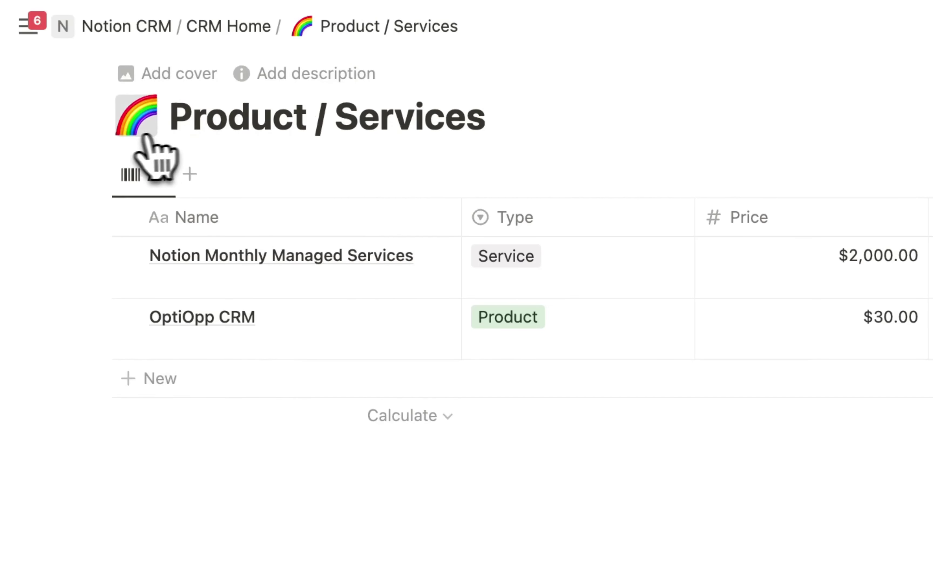
{"action": "left_click", "coordinate": [145, 137]}
{"action": "left_click", "coordinate": [120, 166]}
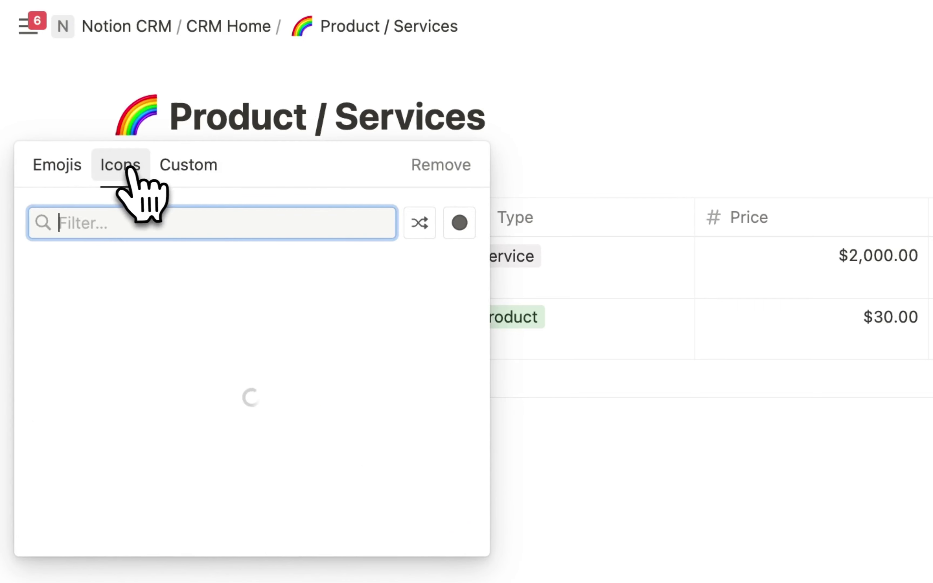
{"action": "left_click", "coordinate": [47, 308]}
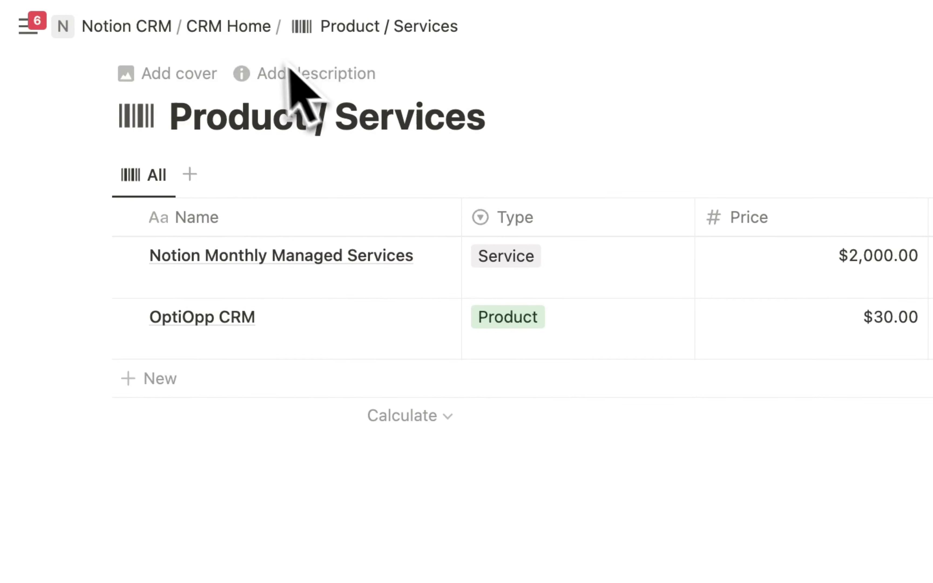
{"action": "left_click", "coordinate": [232, 27]}
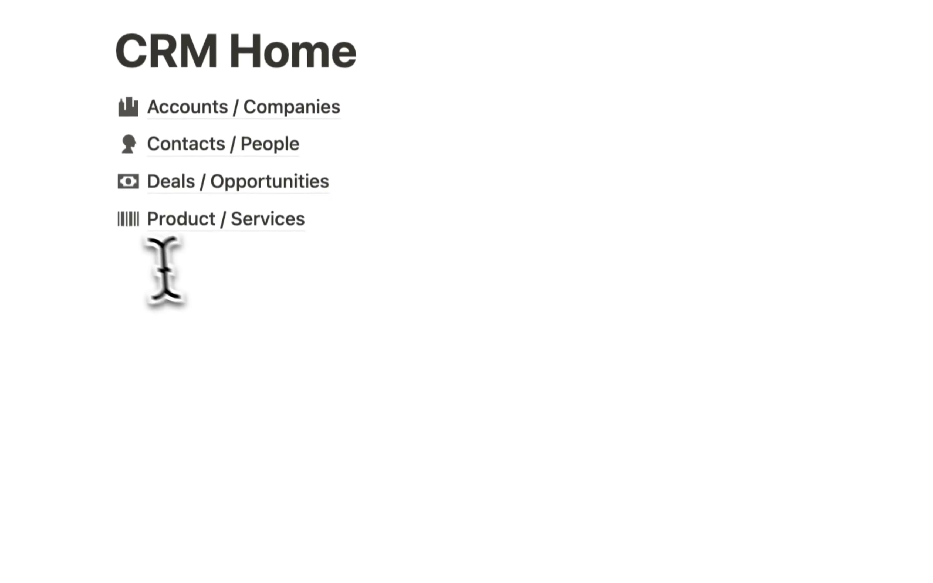
{"action": "left_click", "coordinate": [141, 366]}
- Insert a sub-page with /page on CRM Home and title it 'Deal Line Items'
{"action": "type", "text": "/page"}
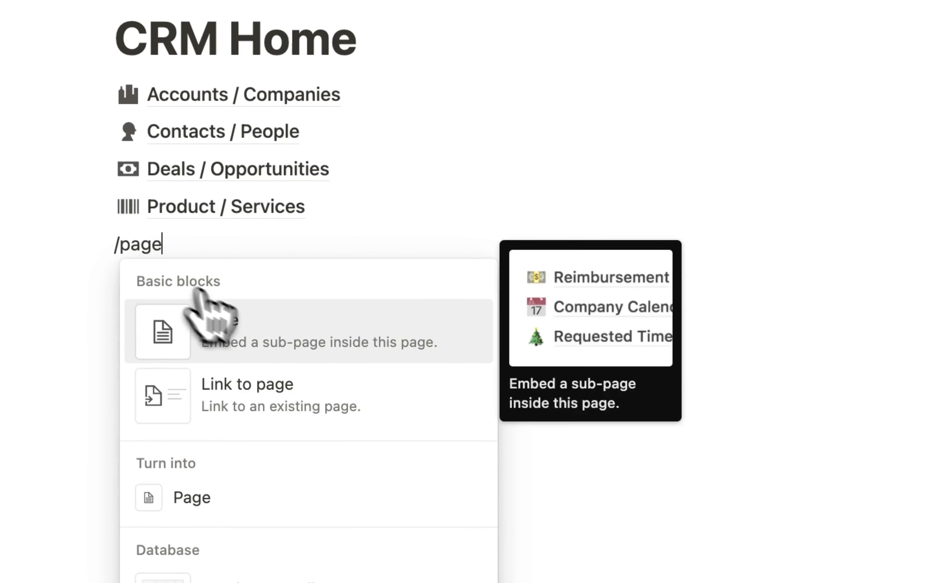
{"action": "left_click", "coordinate": [247, 318]}
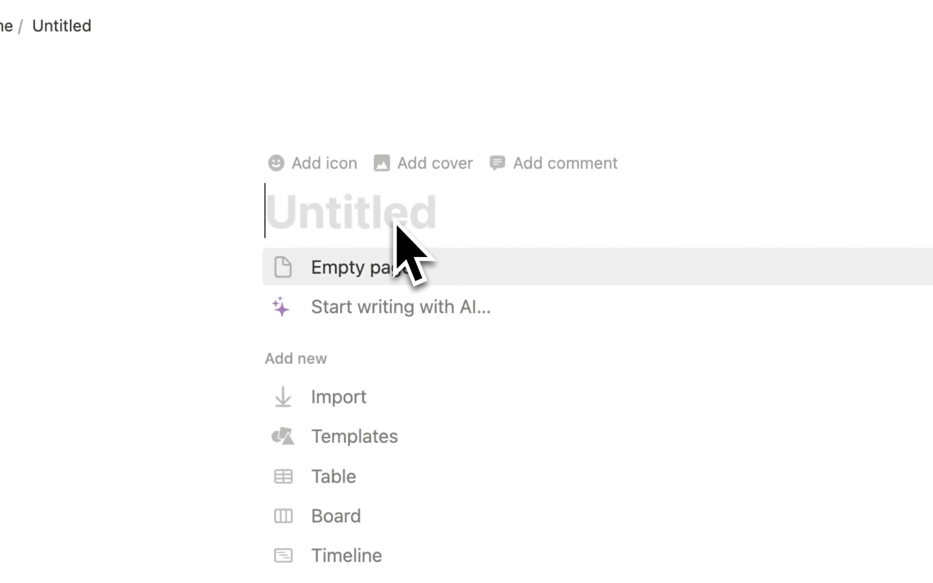
{"action": "type", "text": "Line Items"}
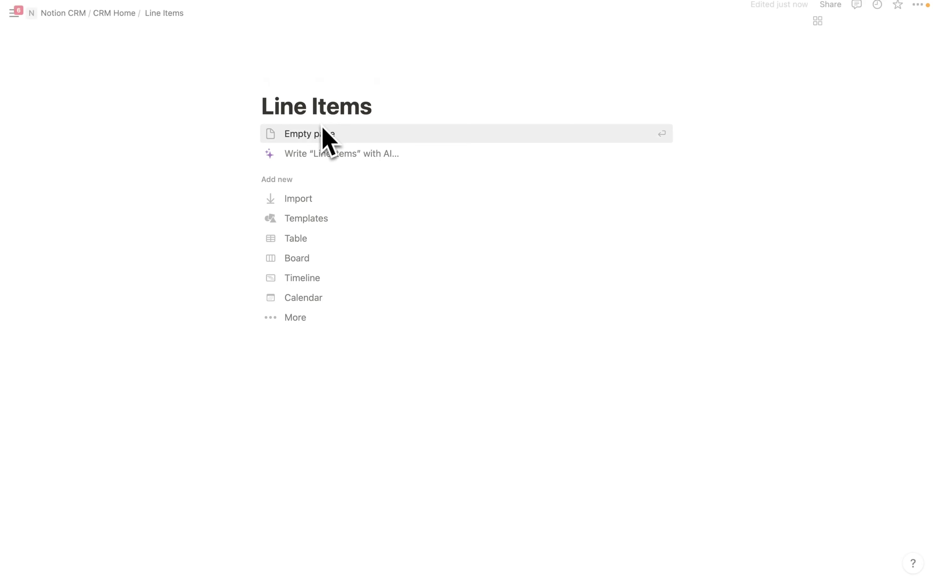
{"action": "left_click", "coordinate": [261, 106]}
{"action": "type", "text": "Deal"}
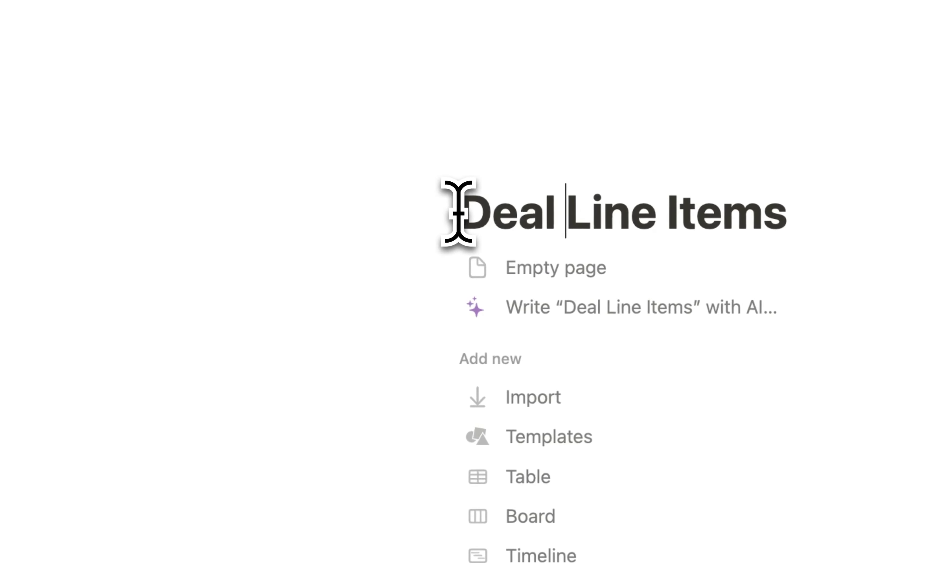
{"action": "key", "text": "BackSpace"}
{"action": "key", "text": "BackSpace"}
{"action": "key", "text": "BackSpace"}
{"action": "key", "text": "BackSpace"}
{"action": "key", "text": "BackSpace"}
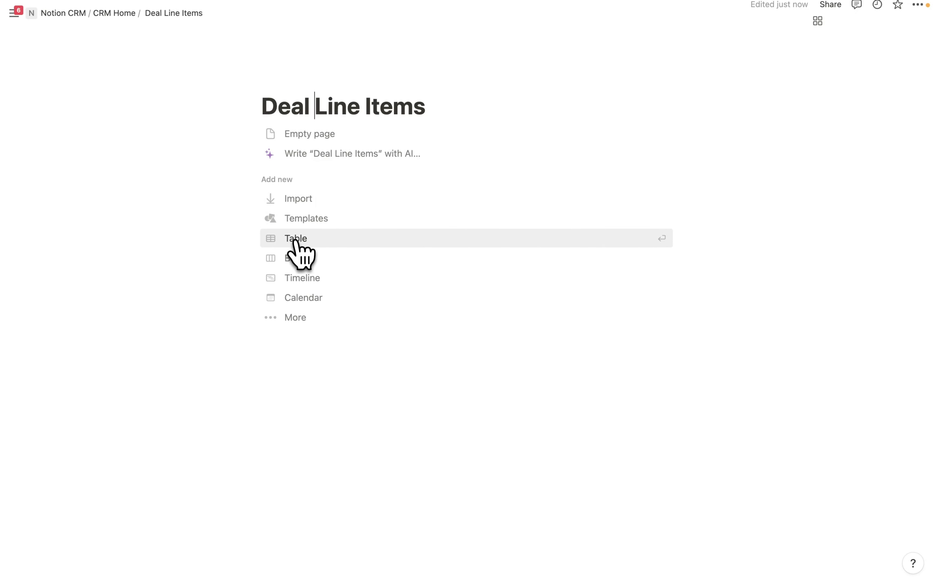
- Make the page a new table database and rename its view to All with a receipt icon
{"action": "left_click", "coordinate": [295, 240]}
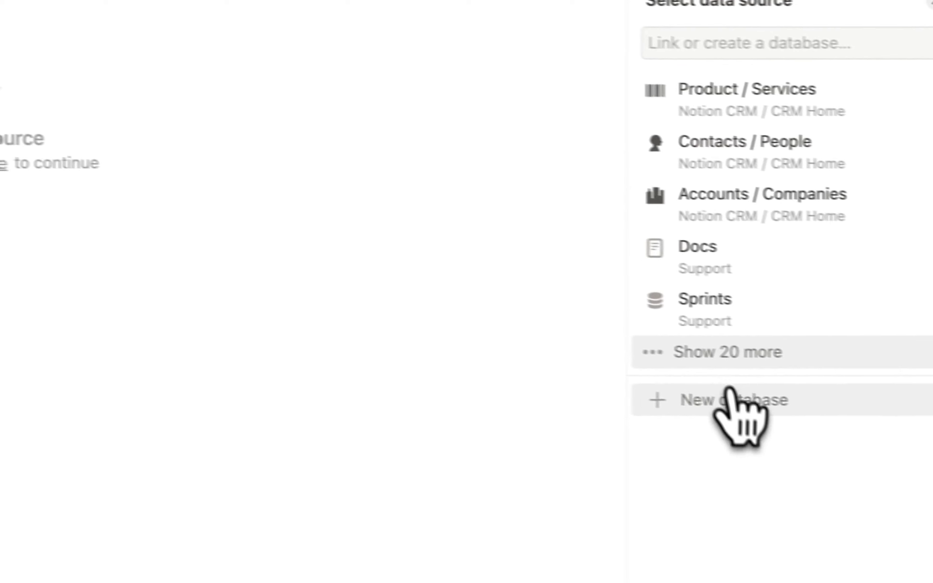
{"action": "left_click", "coordinate": [729, 394]}
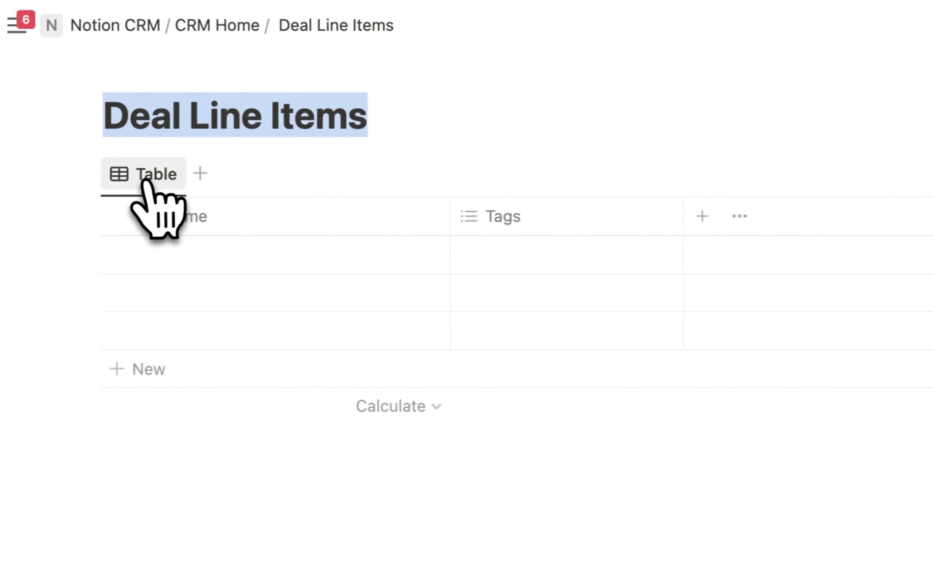
{"action": "left_click", "coordinate": [145, 180]}
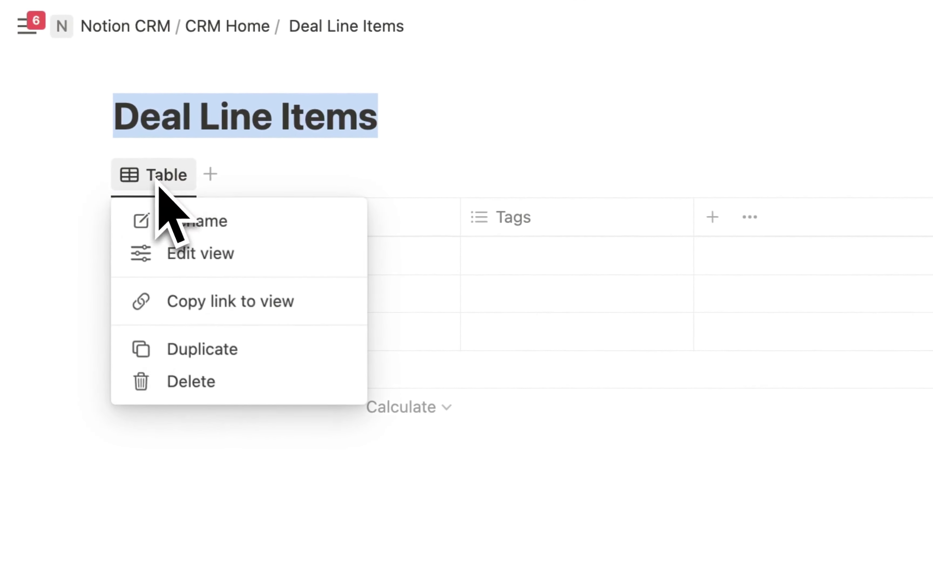
{"action": "left_click", "coordinate": [226, 219]}
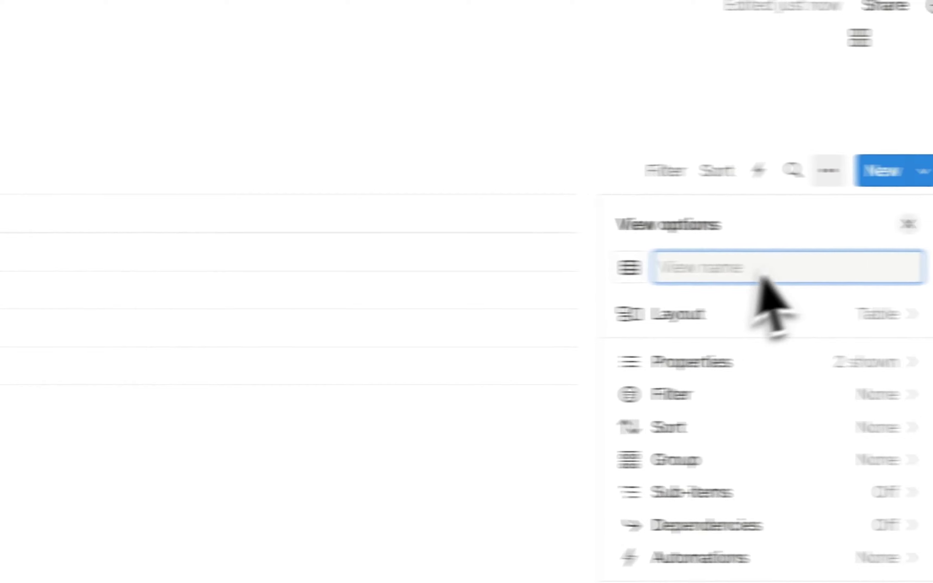
{"action": "type", "text": "All"}
{"action": "left_click", "coordinate": [629, 267]}
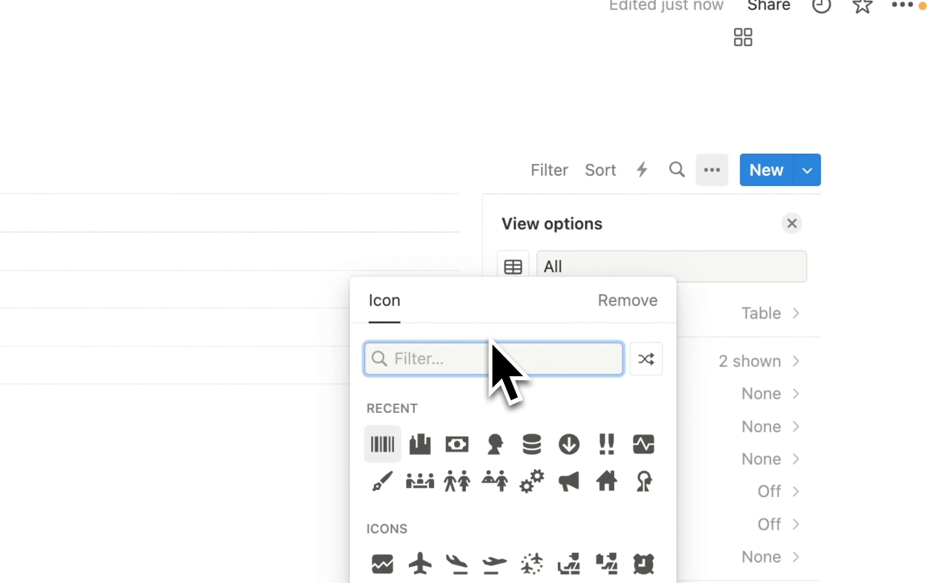
{"action": "type", "text": "red"}
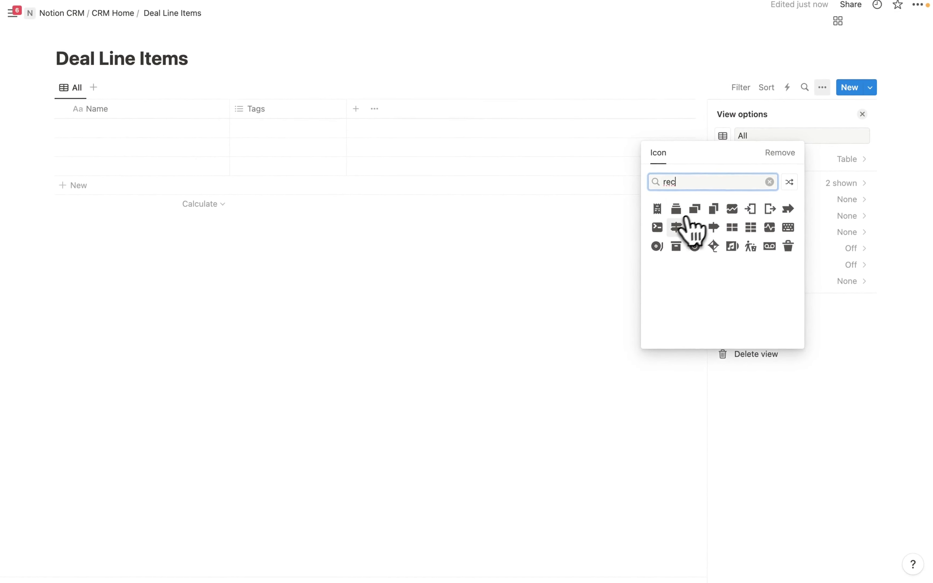
{"action": "left_click", "coordinate": [657, 211]}
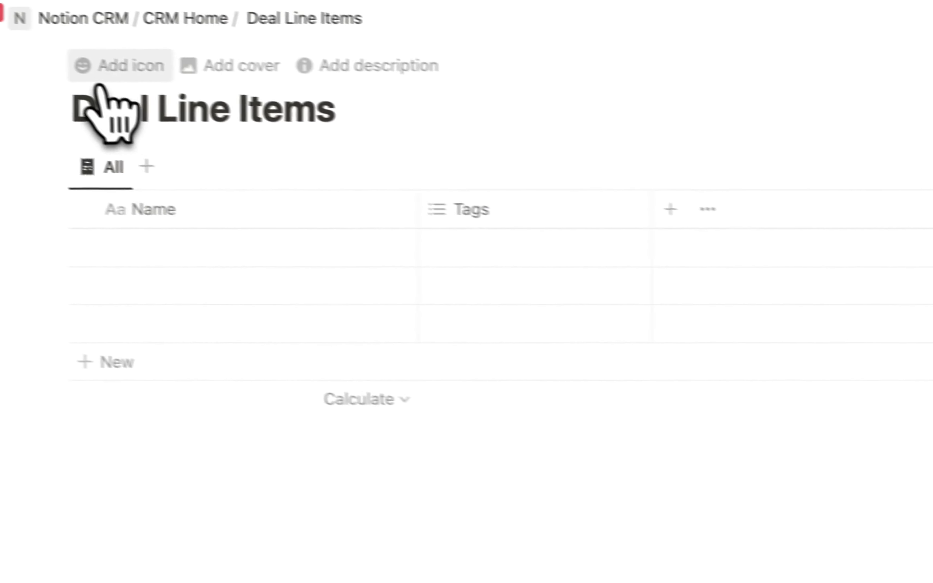
- Give the Deal Line Items page a receipt icon and delete the Tags property
{"action": "left_click", "coordinate": [99, 79]}
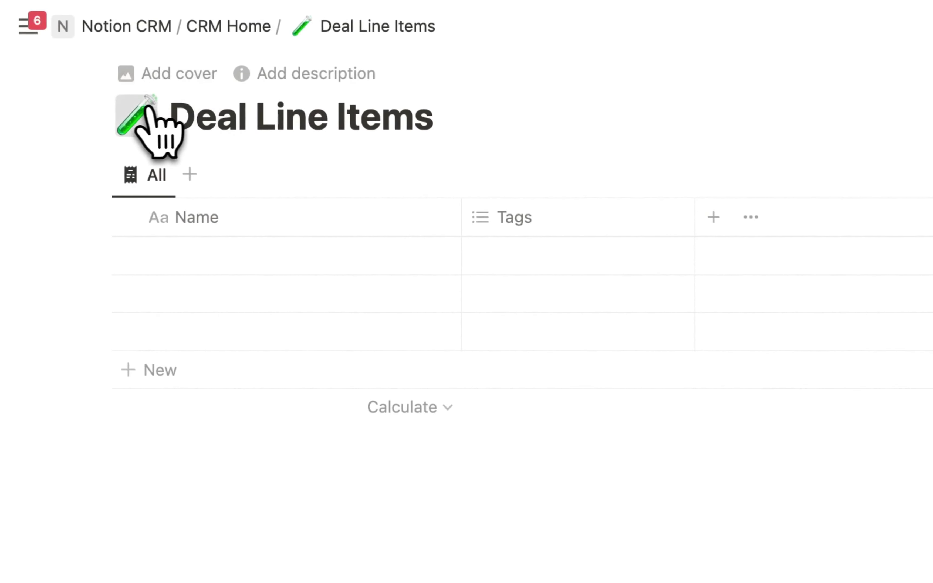
{"action": "left_click", "coordinate": [150, 110]}
{"action": "left_click", "coordinate": [118, 184]}
{"action": "left_click", "coordinate": [46, 307]}
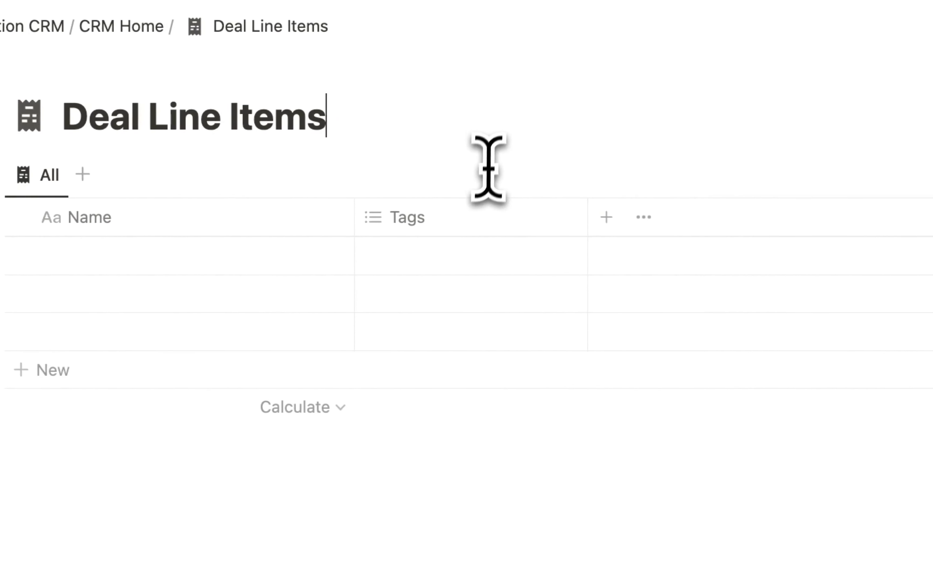
{"action": "left_click", "coordinate": [456, 219]}
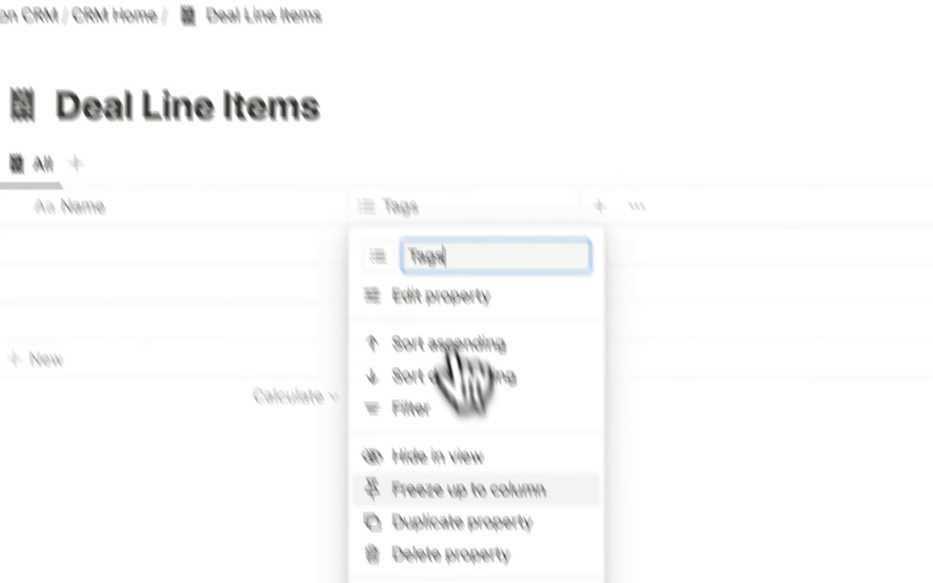
{"action": "left_click", "coordinate": [495, 563]}
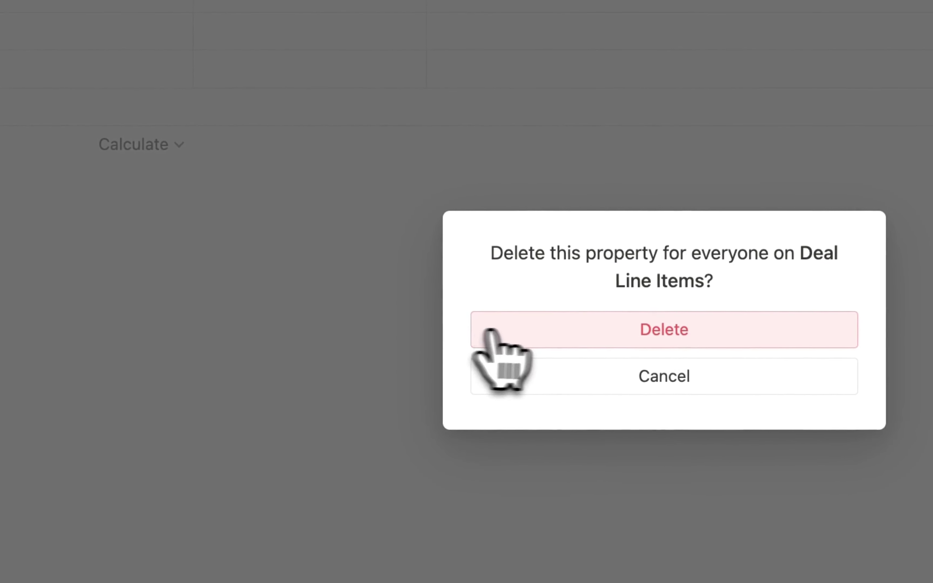
{"action": "left_click", "coordinate": [489, 332]}
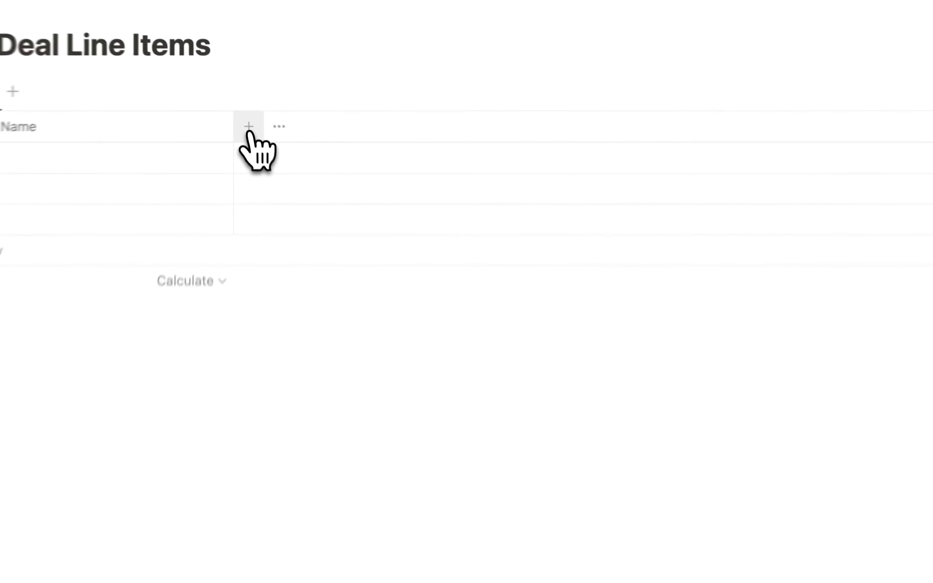
- Add a two-way relation to Product / Services, shown on both databases
{"action": "left_click", "coordinate": [240, 108]}
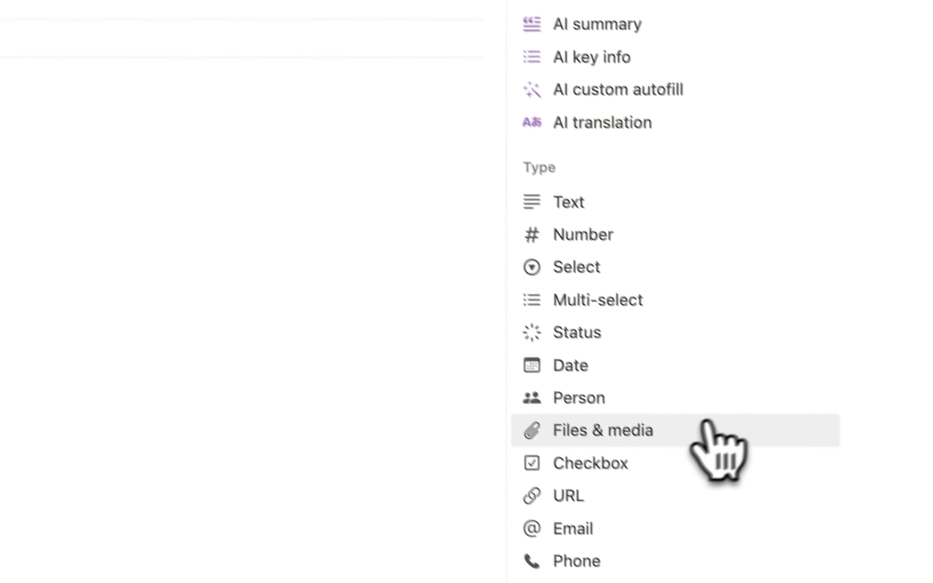
{"action": "scroll", "coordinate": [856, 566], "scroll_direction": "down", "scroll_amount": 2}
{"action": "left_click", "coordinate": [584, 431]}
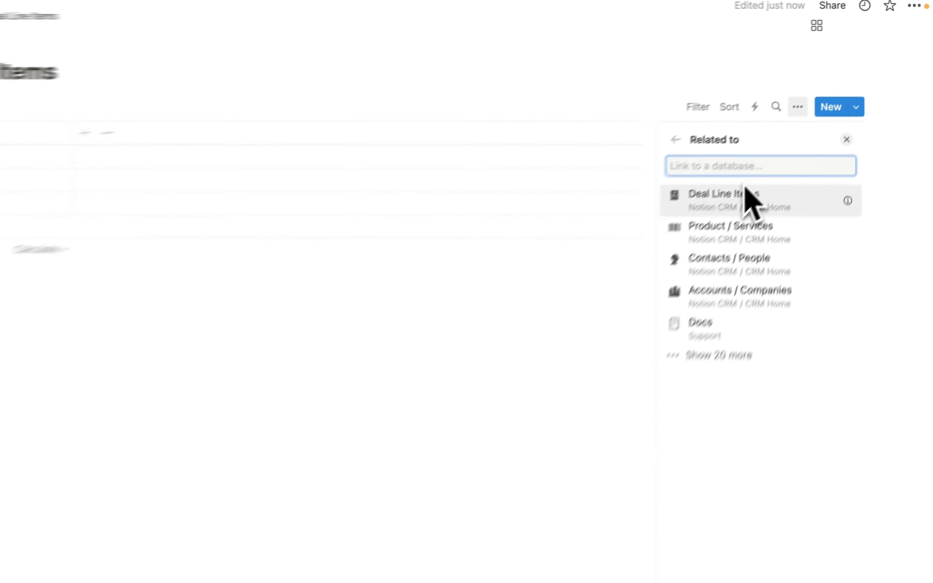
{"action": "left_click", "coordinate": [730, 237]}
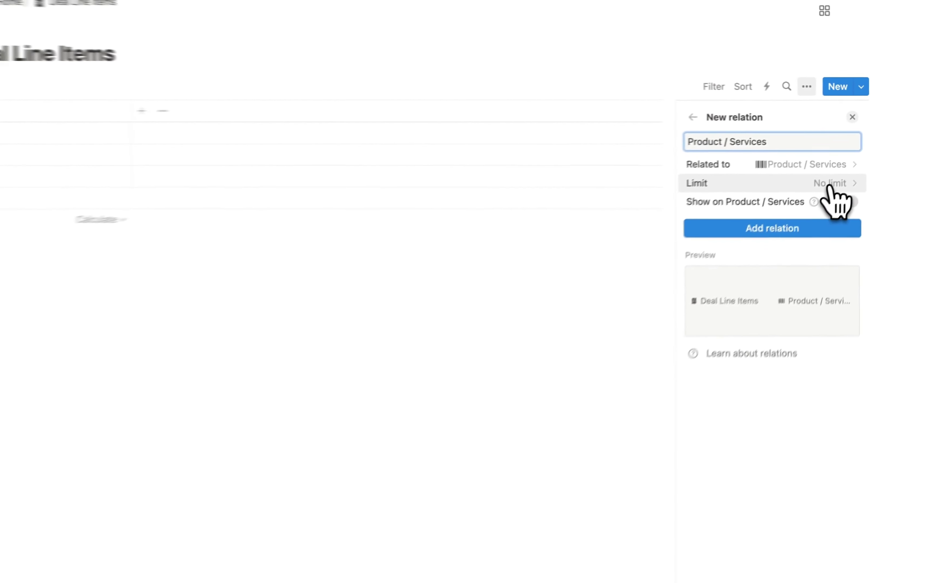
{"action": "left_click", "coordinate": [805, 193]}
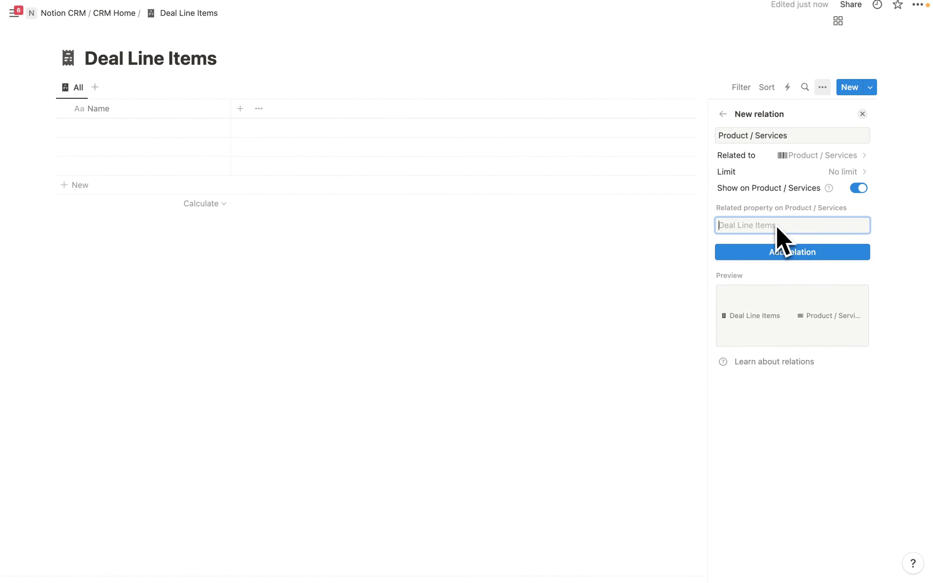
{"action": "left_click", "coordinate": [788, 253]}
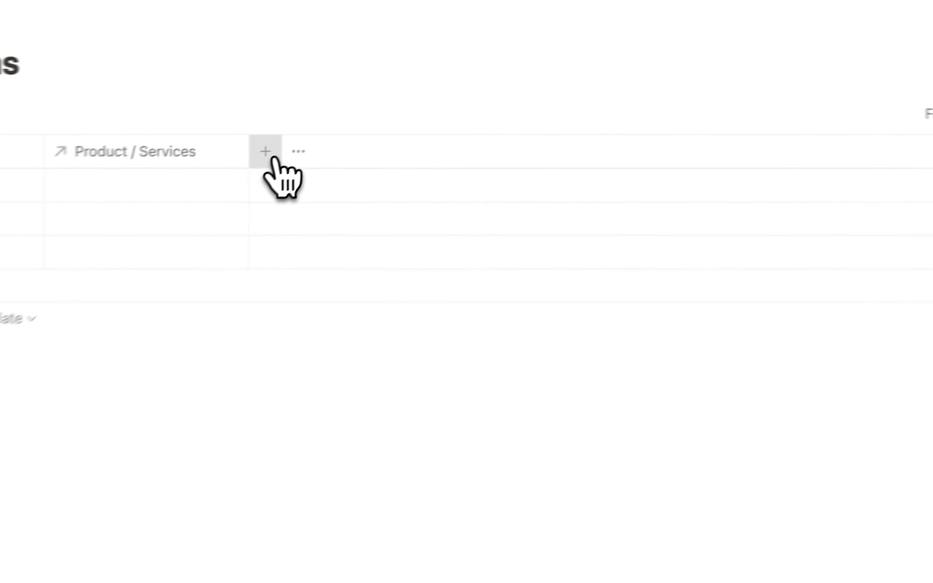
- Add a two-way relation to Deals / Opportunities, also shown on that database
{"action": "left_click", "coordinate": [272, 158]}
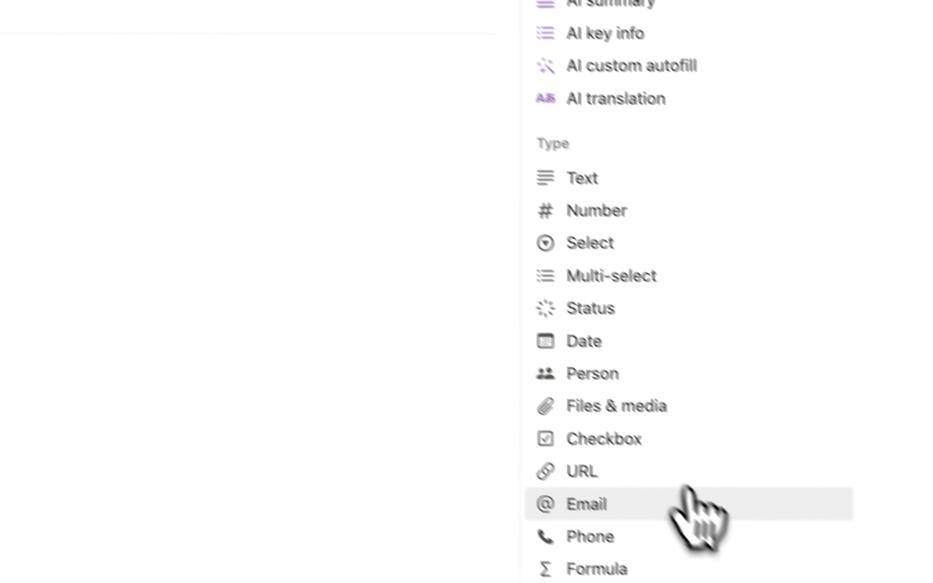
{"action": "left_click", "coordinate": [670, 495]}
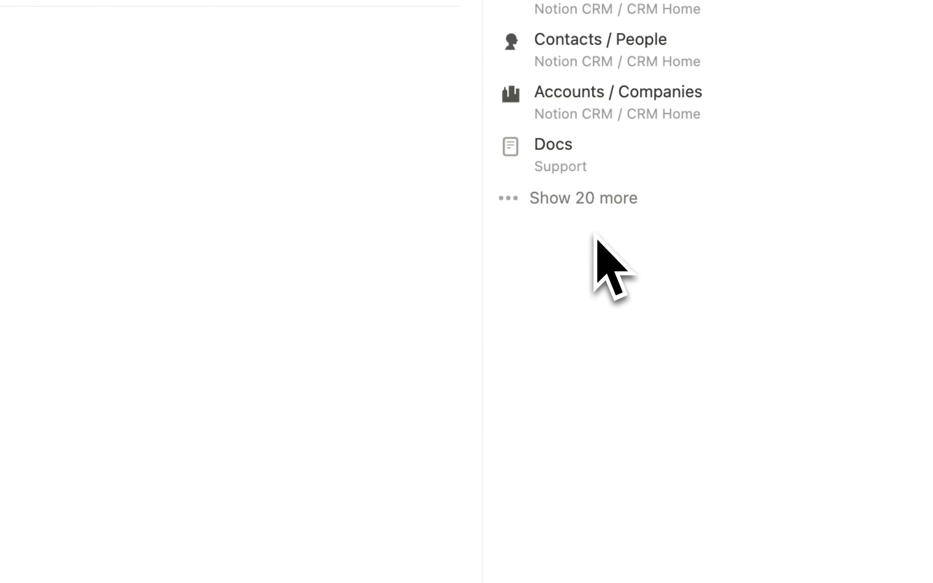
{"action": "type", "text": "deals"}
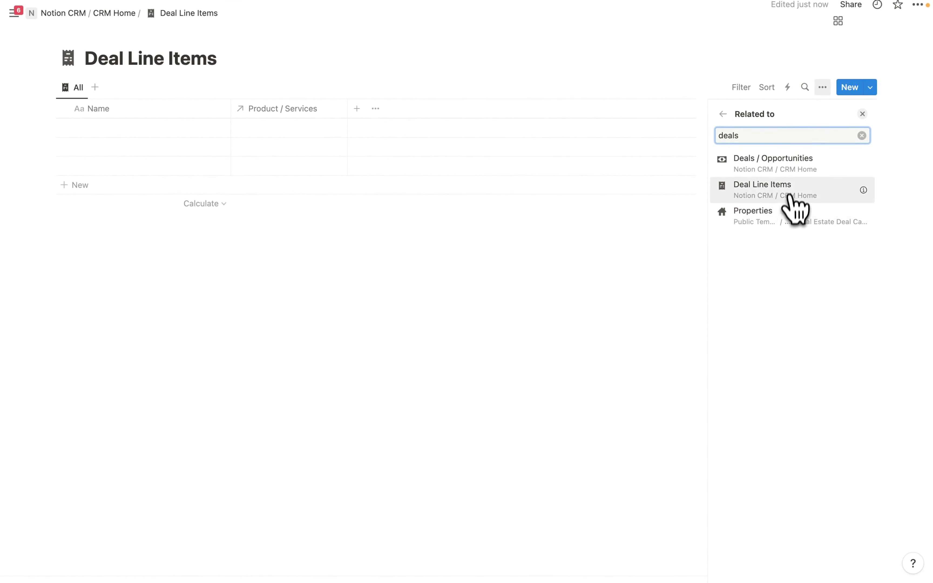
{"action": "left_click", "coordinate": [774, 170]}
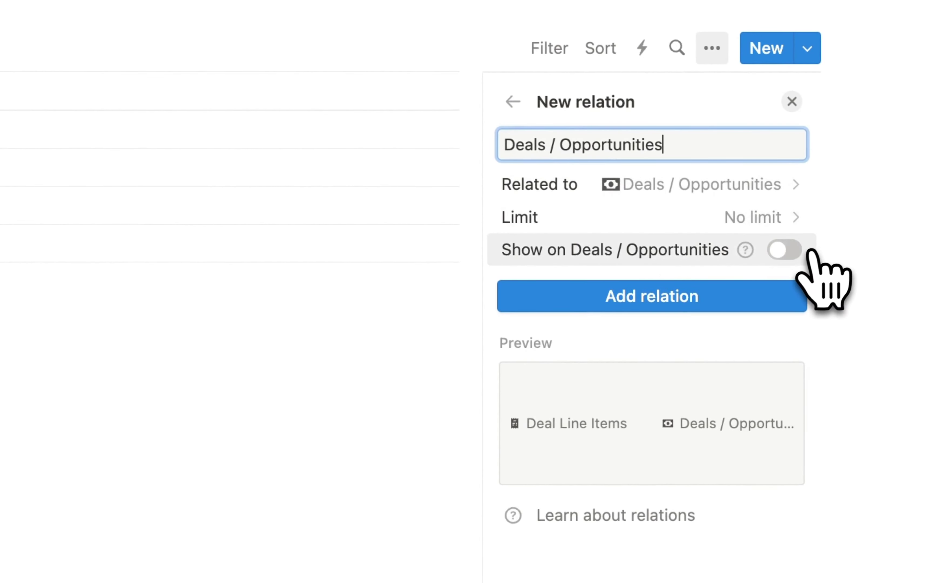
{"action": "left_click", "coordinate": [786, 251]}
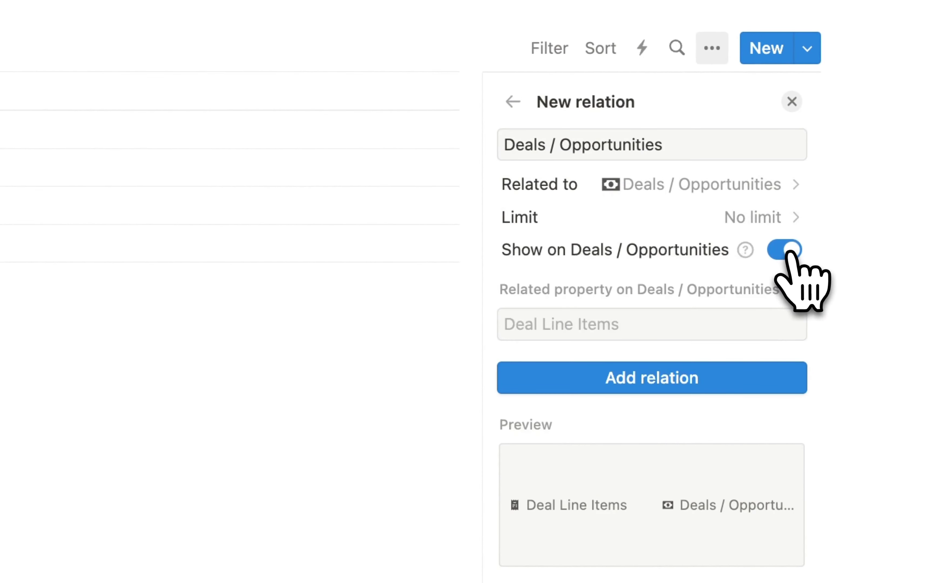
{"action": "left_click", "coordinate": [657, 379]}
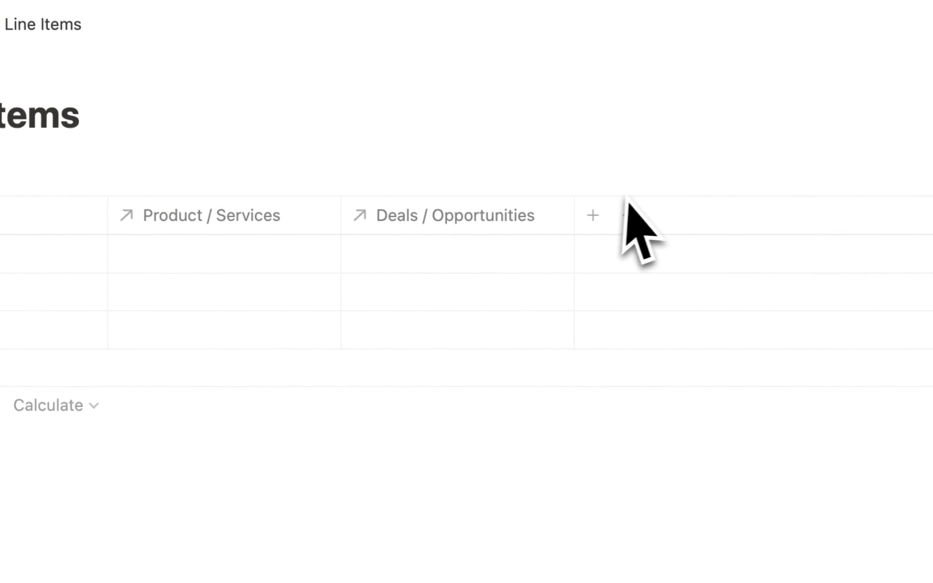
- Add a Product Price rollup summing Price through the Product / Services relation
{"action": "left_click", "coordinate": [596, 217]}
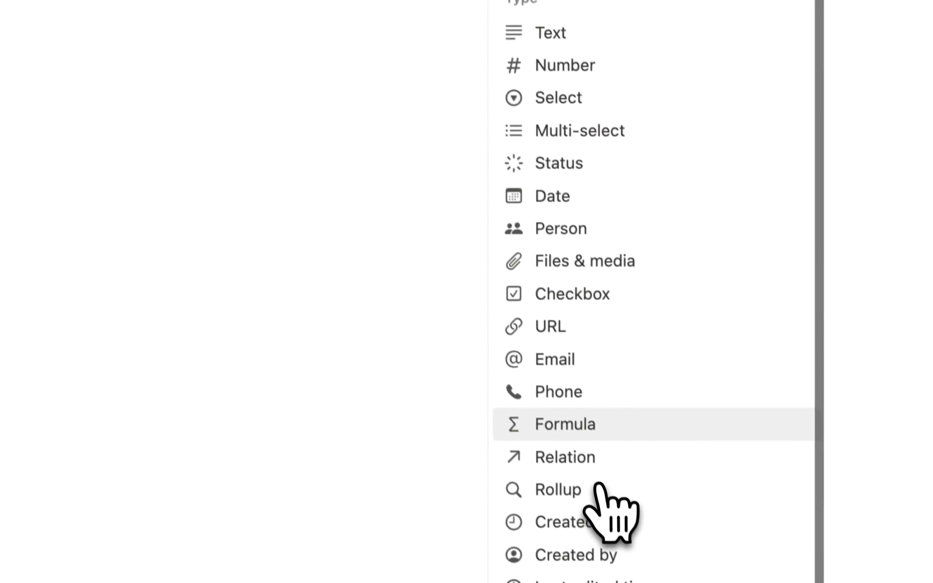
{"action": "left_click", "coordinate": [541, 484]}
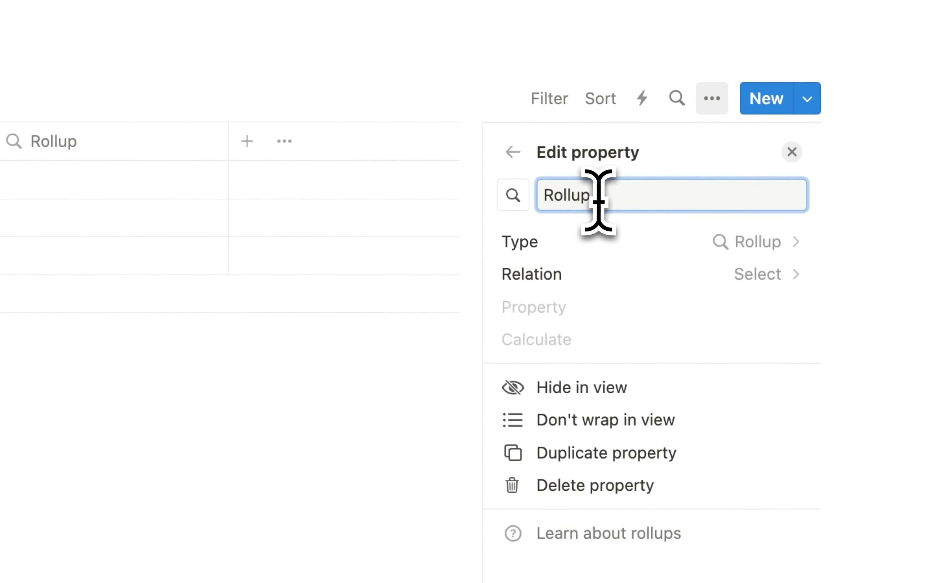
{"action": "left_click_drag", "start_coordinate": [603, 202], "coordinate": [521, 195]}
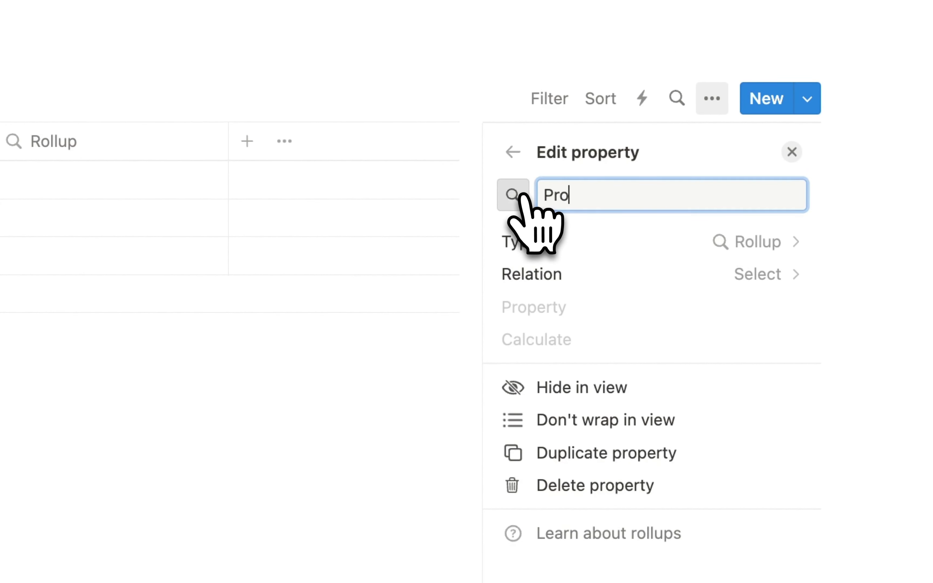
{"action": "type", "text": "Product Price"}
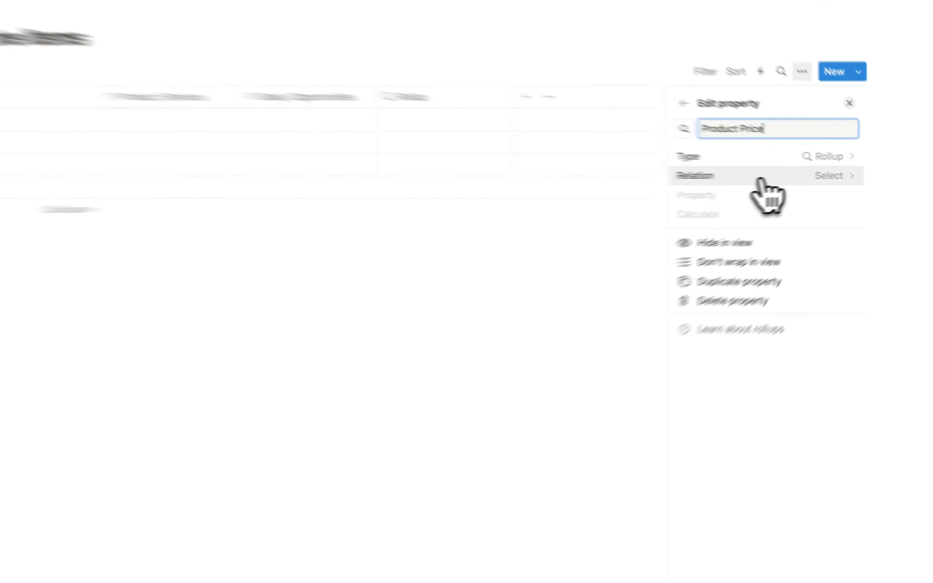
{"action": "left_click", "coordinate": [788, 175]}
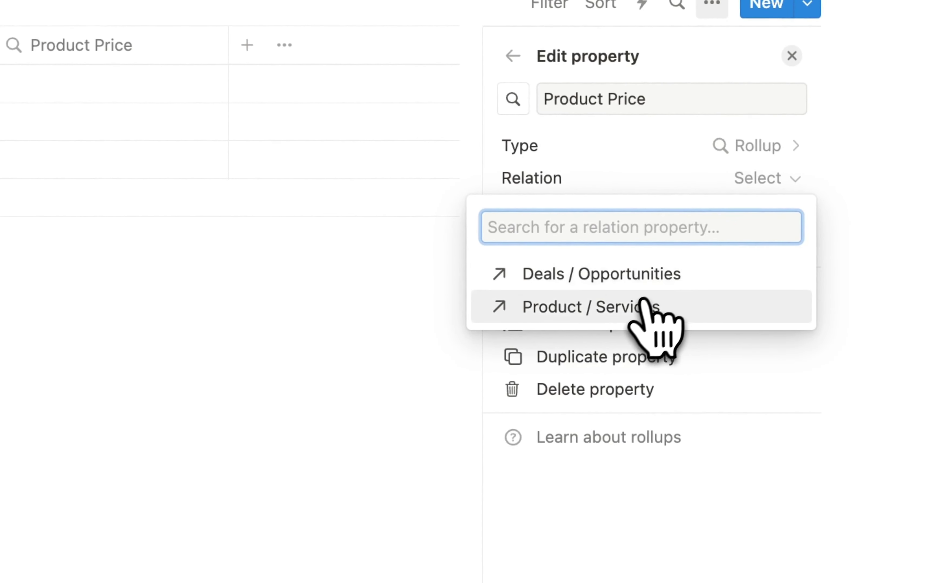
{"action": "left_click", "coordinate": [647, 304]}
{"action": "left_click", "coordinate": [746, 214]}
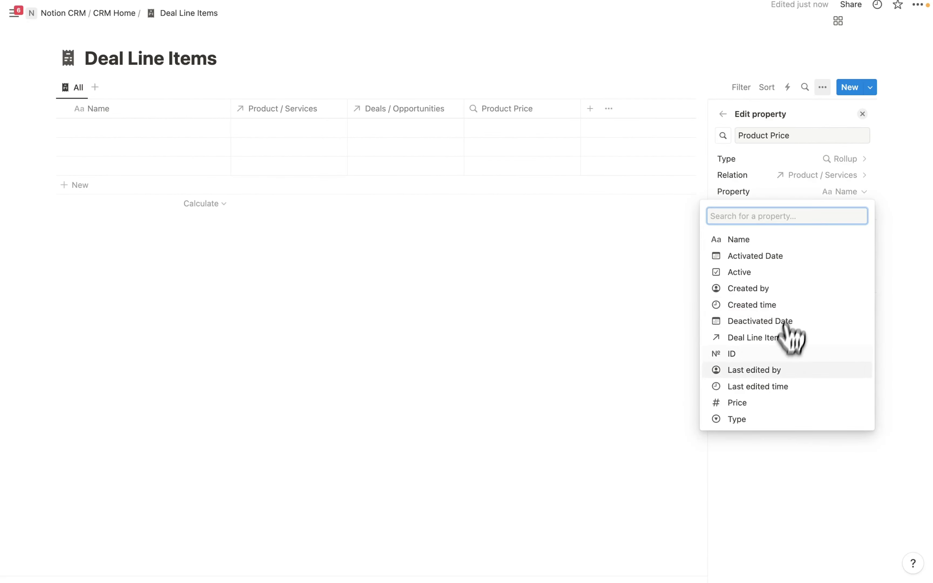
{"action": "left_click", "coordinate": [746, 403]}
{"action": "left_click", "coordinate": [831, 208]}
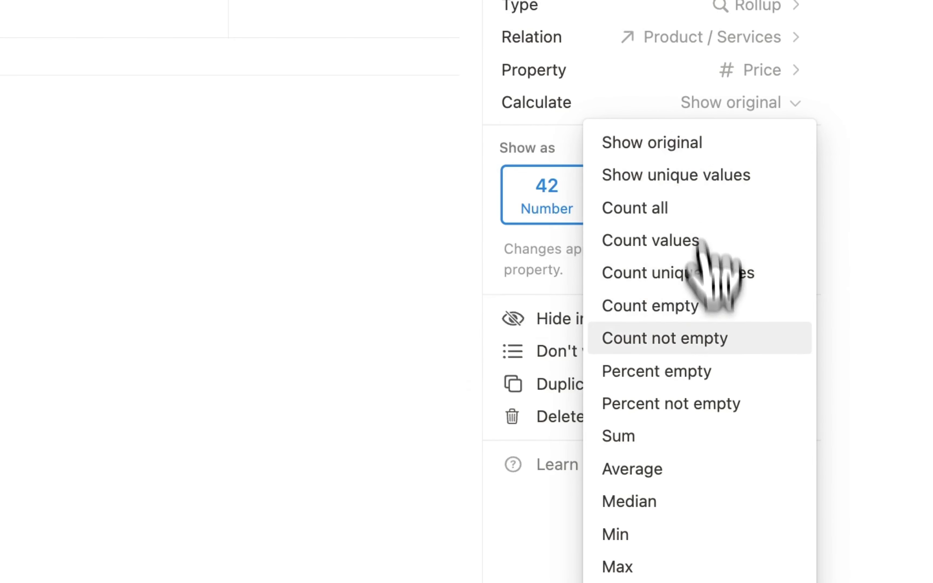
{"action": "left_click", "coordinate": [636, 435]}
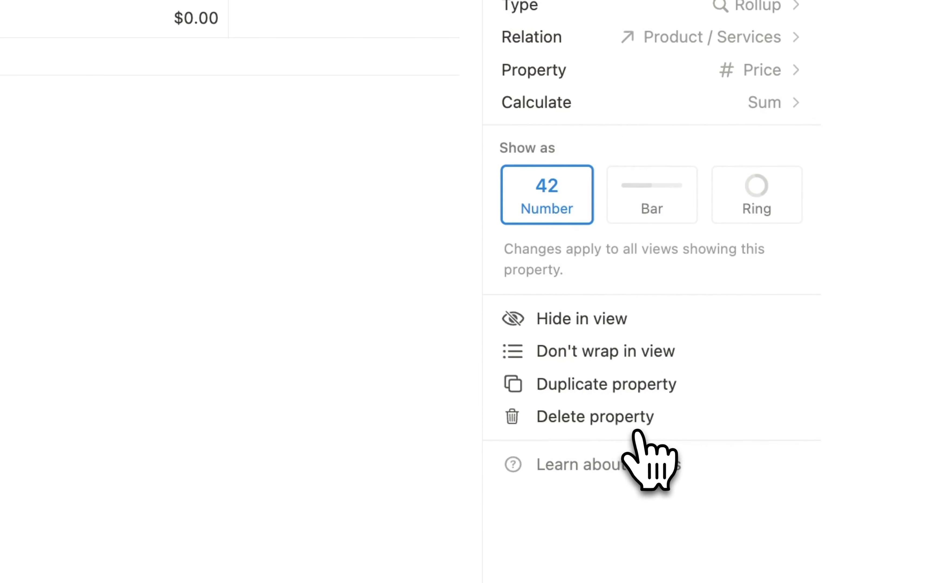
{"action": "left_click", "coordinate": [550, 107]}
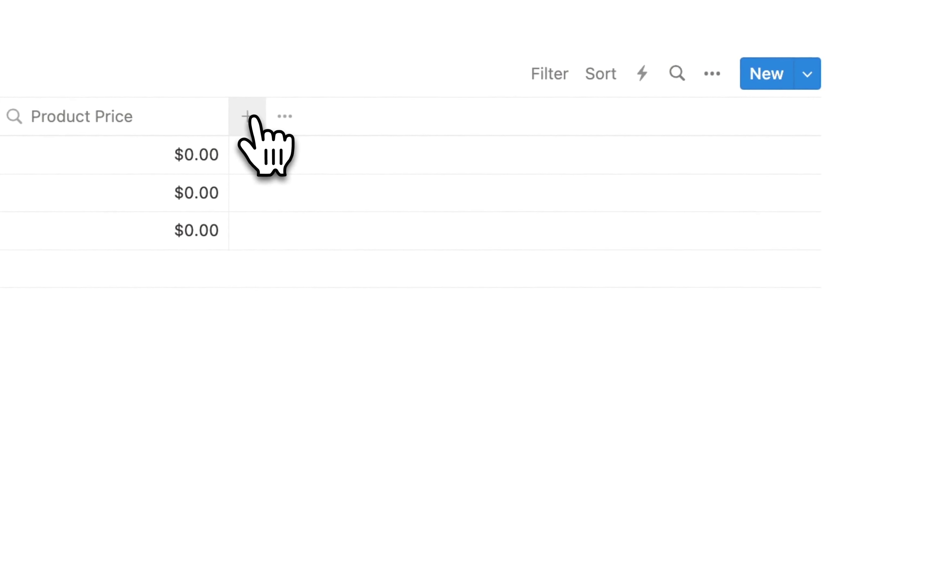
- Add a Deal Price number property formatted as US Dollar
{"action": "left_click", "coordinate": [246, 115]}
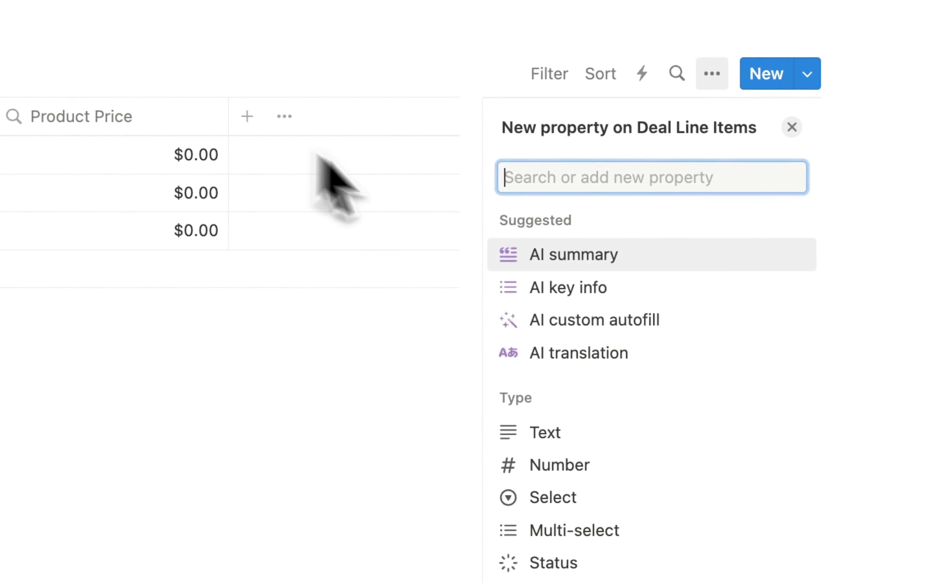
{"action": "left_click", "coordinate": [582, 468]}
{"action": "left_click", "coordinate": [718, 248]}
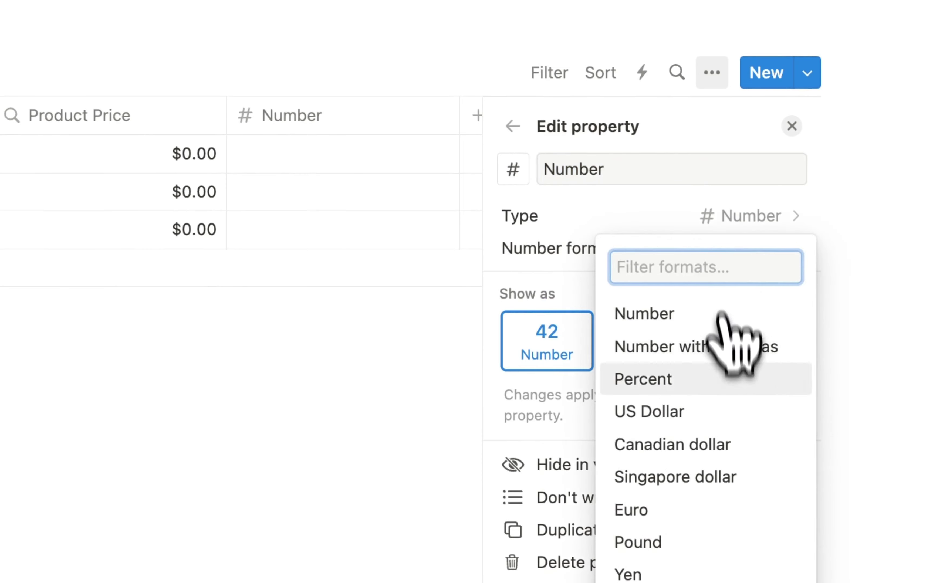
{"action": "left_click", "coordinate": [683, 420]}
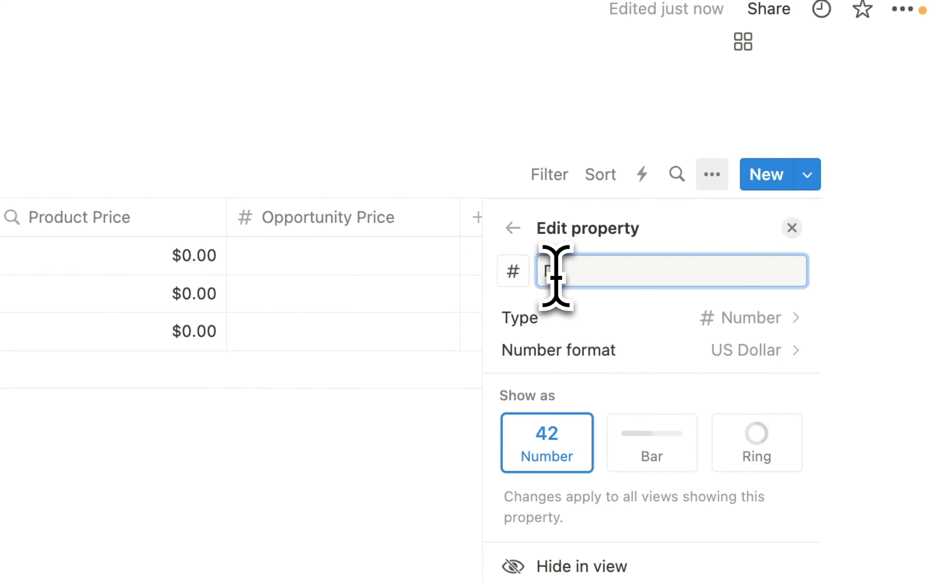
{"action": "left_click", "coordinate": [556, 278]}
{"action": "type", "text": "Deal"}
{"action": "type", "text": " Price"}
{"action": "left_click", "coordinate": [646, 275]}
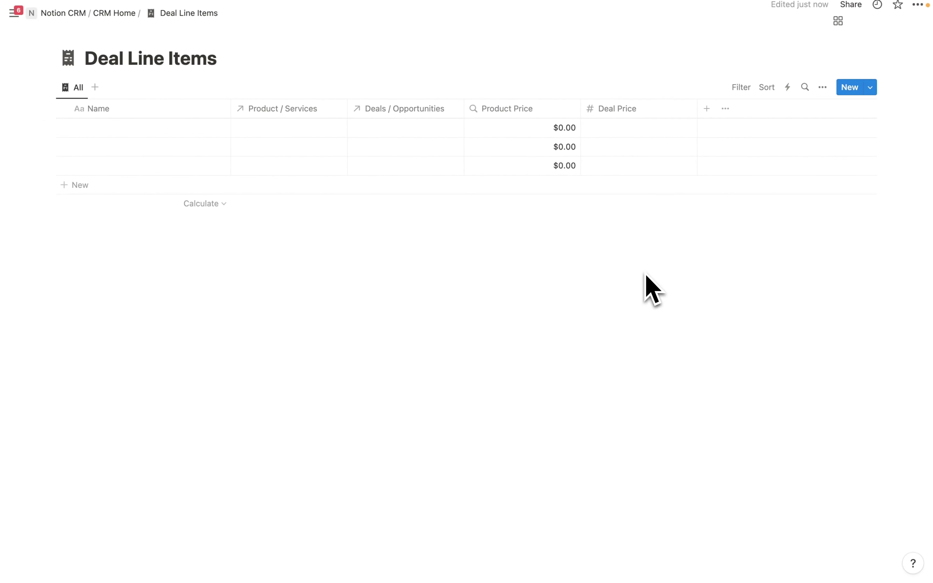
{"action": "left_click", "coordinate": [706, 109]}
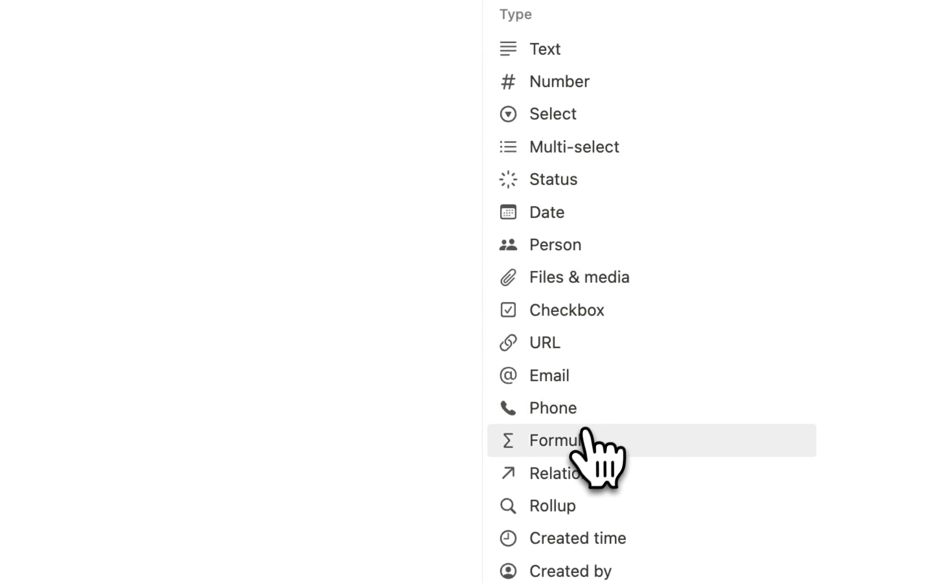
- Create a Discount Amount formula property: prop("Product Price") - prop("Deal Price")
{"action": "left_click", "coordinate": [585, 440]}
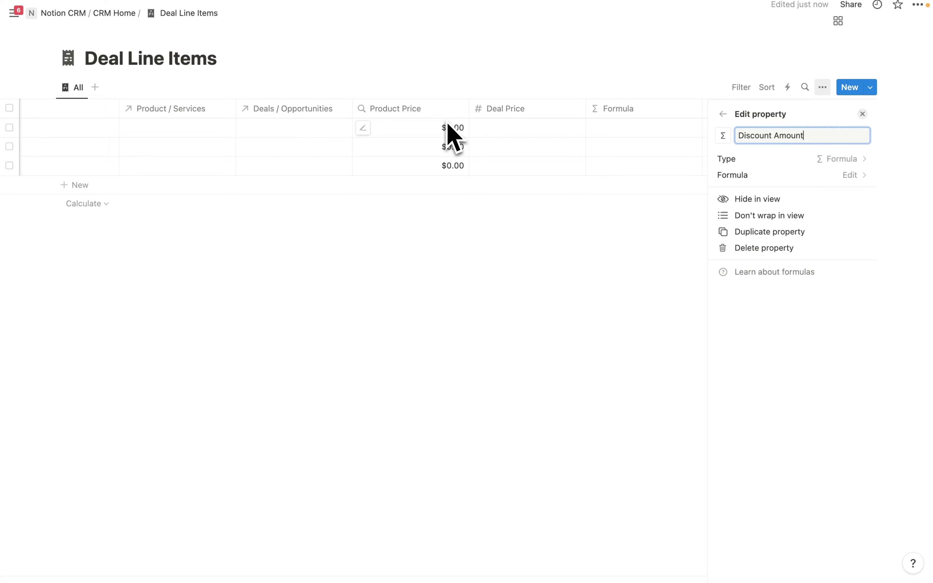
{"action": "key", "text": "Return"}
{"action": "left_click", "coordinate": [836, 178]}
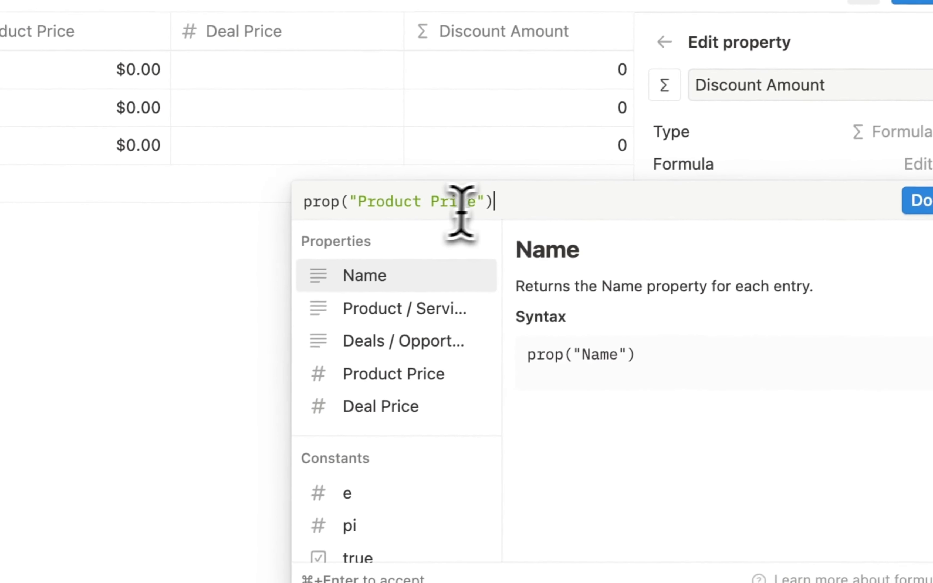
{"action": "key", "text": "super+a"}
{"action": "key", "text": "BackSpace"}
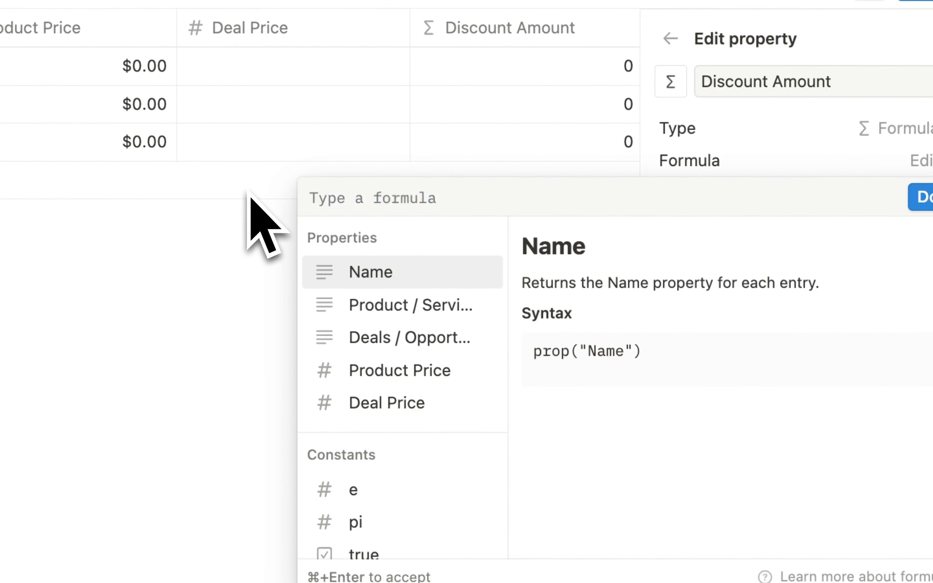
{"action": "type", "text": "Pro"}
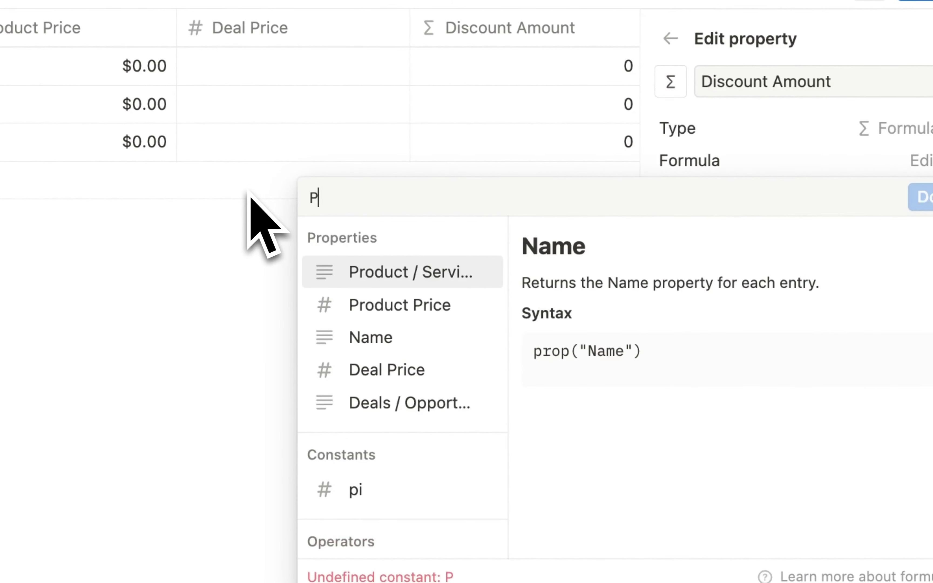
{"action": "left_click", "coordinate": [439, 309]}
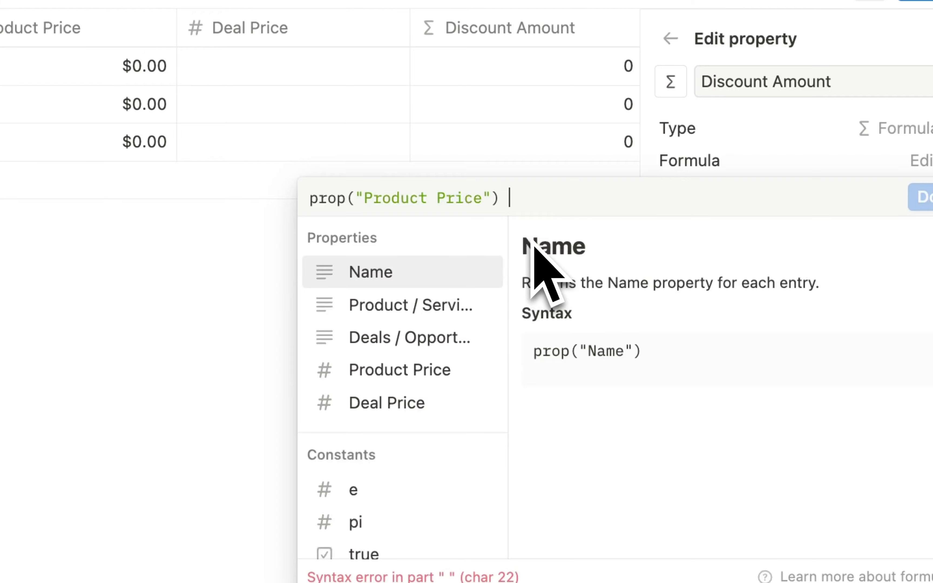
{"action": "type", "text": "-"}
{"action": "left_click", "coordinate": [408, 401]}
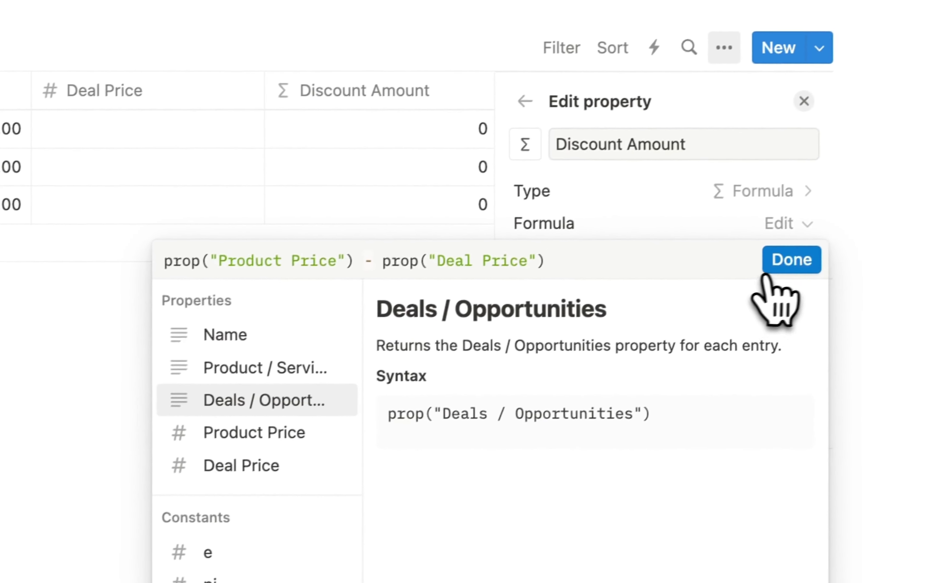
{"action": "left_click", "coordinate": [923, 197]}
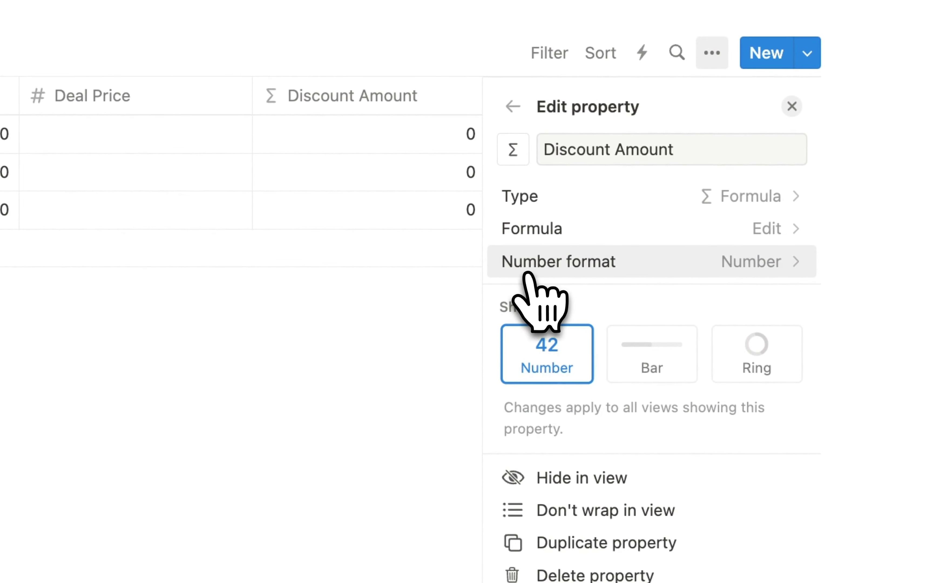
{"action": "left_click", "coordinate": [791, 107]}
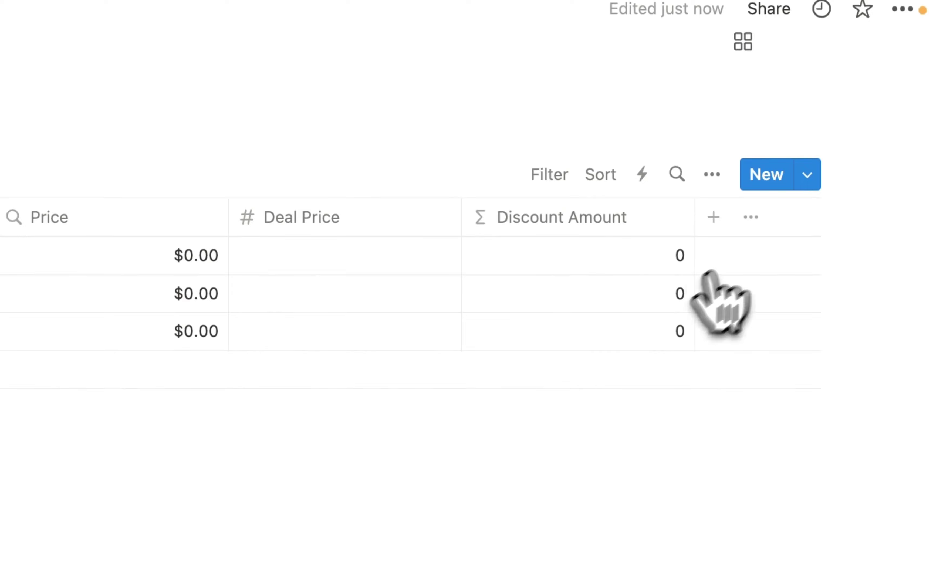
- Add another new property to Deal Line Items as a rollup
{"action": "left_click", "coordinate": [719, 223]}
{"action": "scroll", "coordinate": [648, 409], "scroll_direction": "down", "scroll_amount": 2}
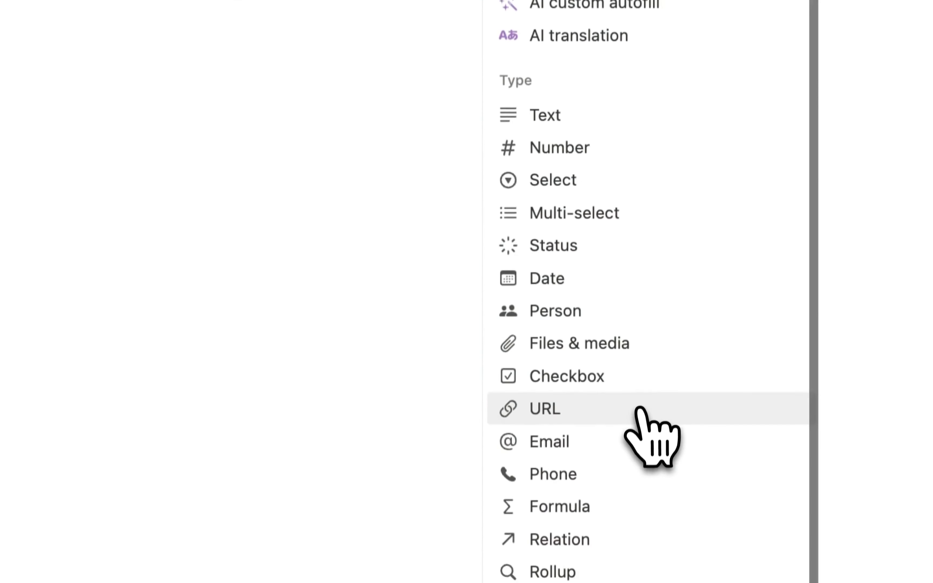
{"action": "left_click", "coordinate": [565, 494]}
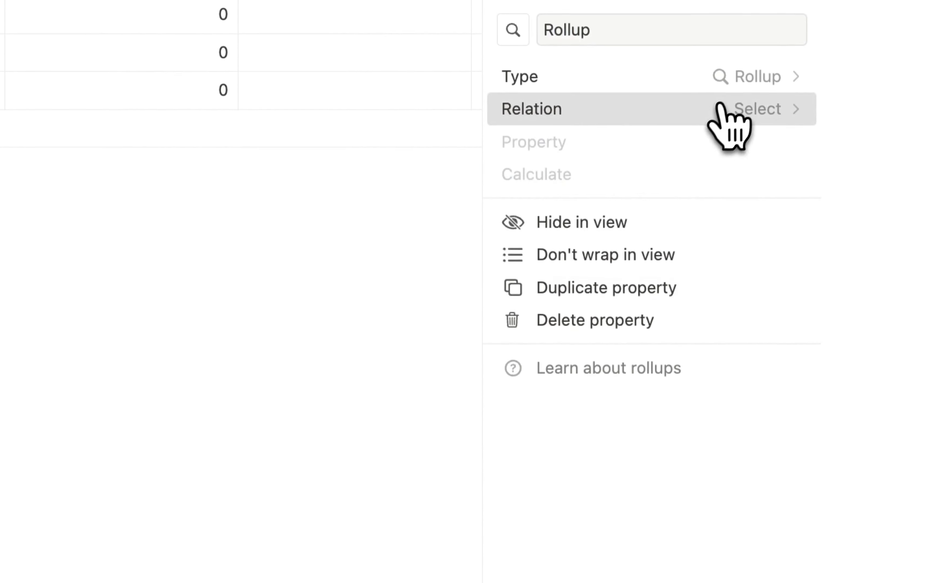
- Set the rollup to Product / Services > Type and rename it 'Product / Service Type'
{"action": "left_click", "coordinate": [720, 112]}
{"action": "left_click", "coordinate": [621, 243]}
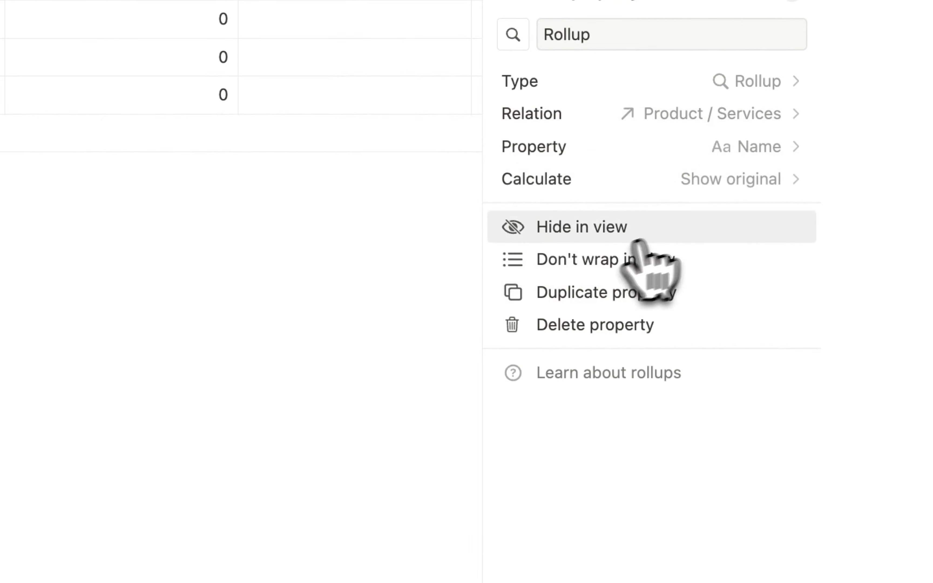
{"action": "left_click", "coordinate": [730, 149]}
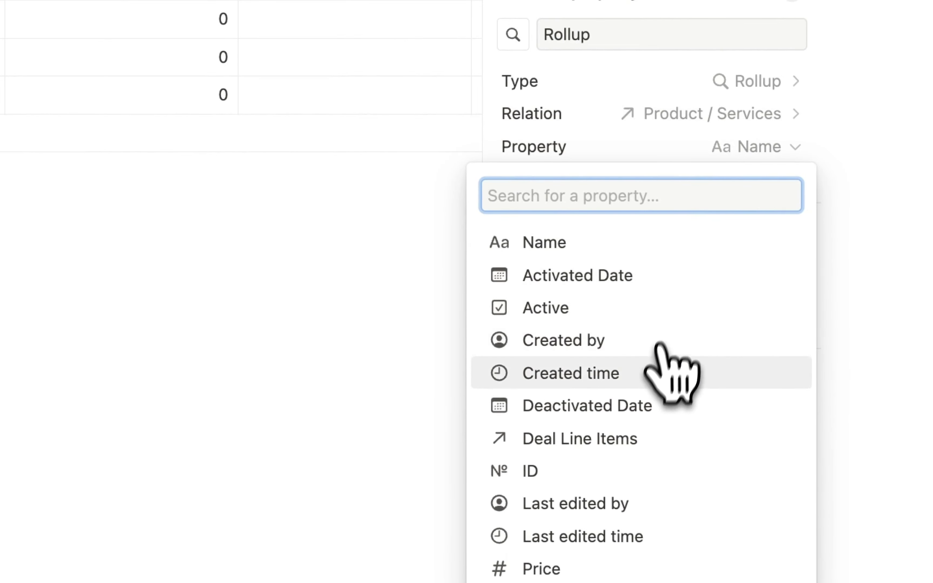
{"action": "left_click", "coordinate": [574, 493]}
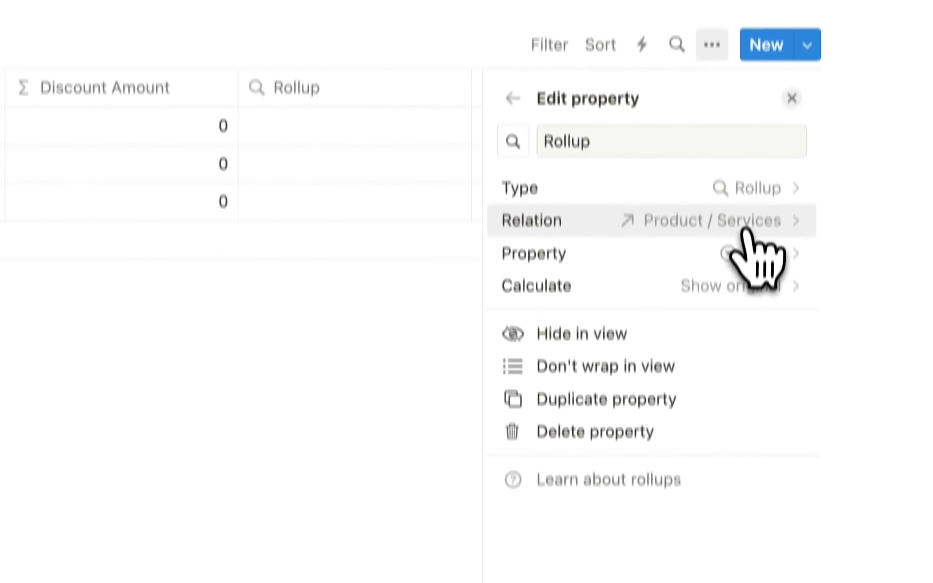
{"action": "left_click", "coordinate": [736, 85]}
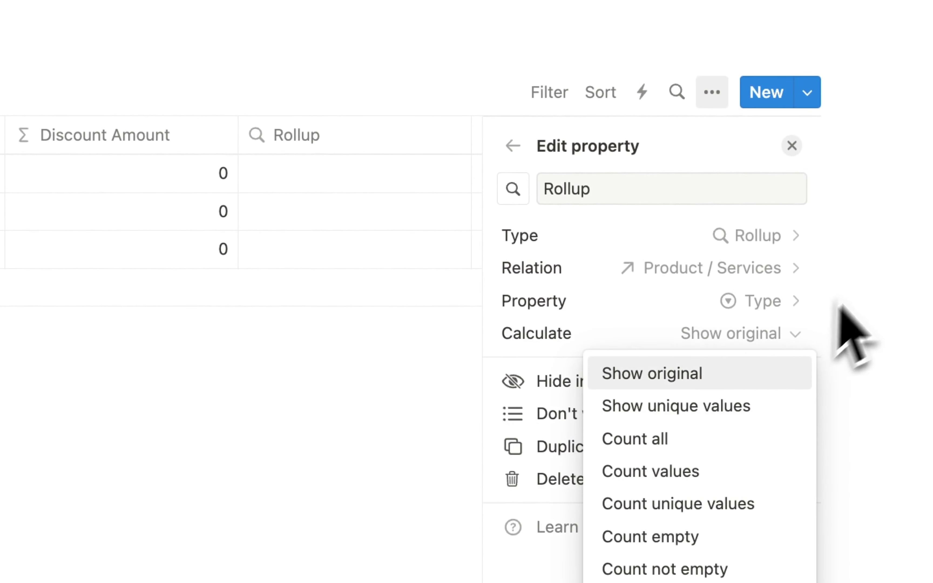
{"action": "left_click", "coordinate": [600, 191]}
{"action": "key", "text": "super+a"}
{"action": "key", "text": "BackSpace"}
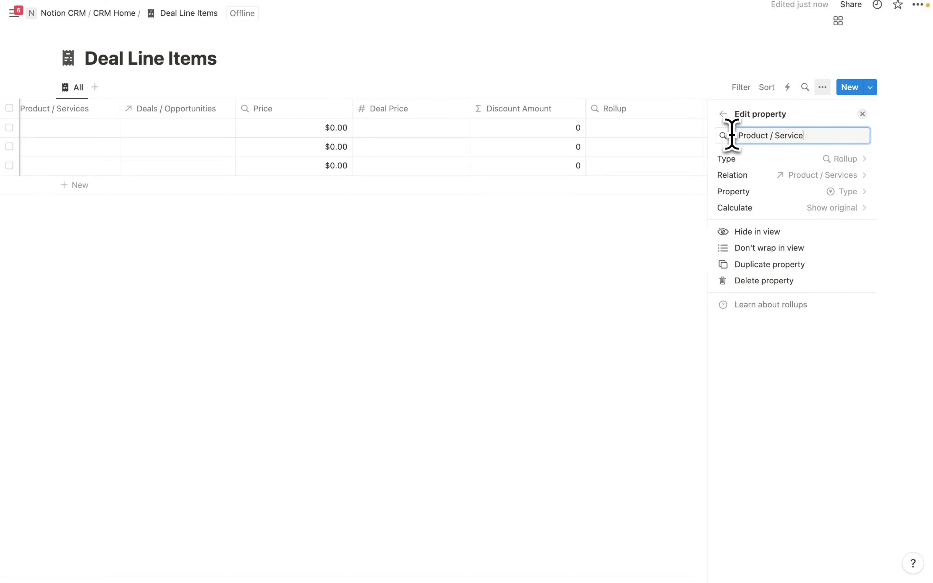
{"action": "type", "text": "Product / Service Type"}
{"action": "key", "text": "Return"}
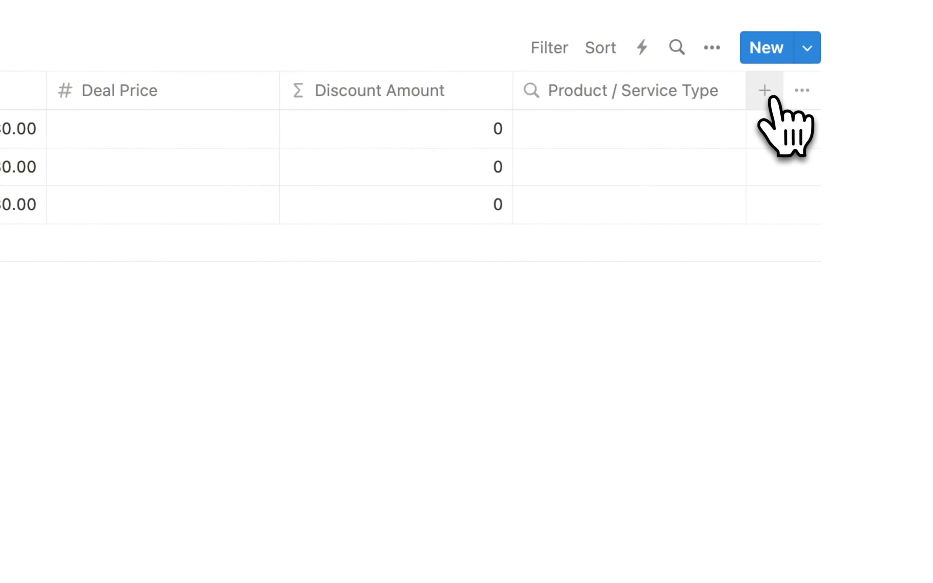
- Add a second rollup showing the Stage from the linked Deals / Opportunities
{"action": "left_click", "coordinate": [848, 110]}
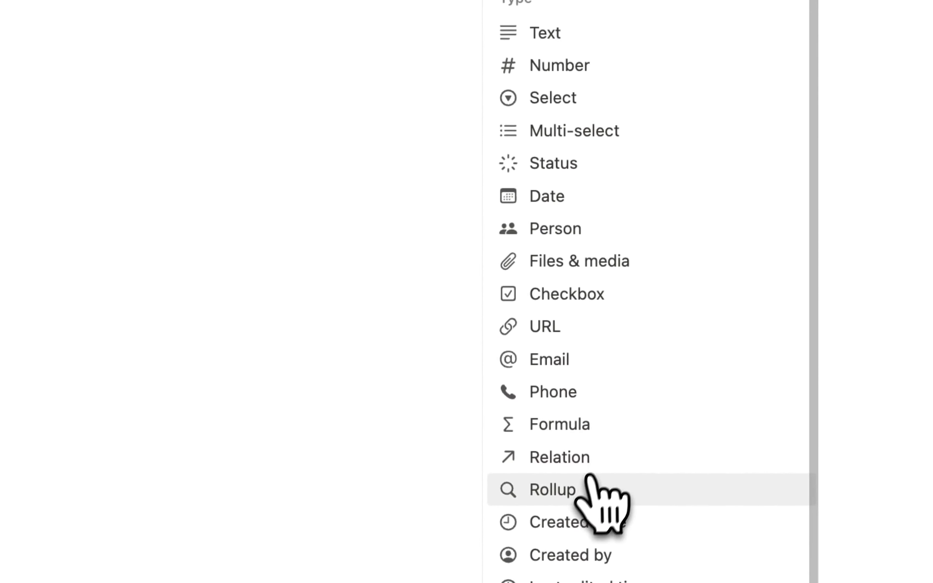
{"action": "left_click", "coordinate": [589, 487]}
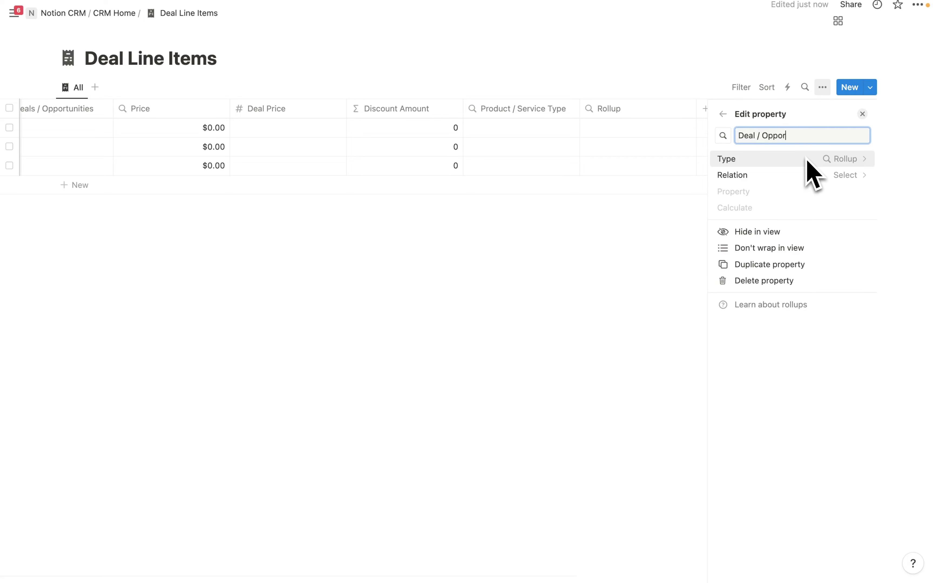
{"action": "left_click", "coordinate": [840, 175]}
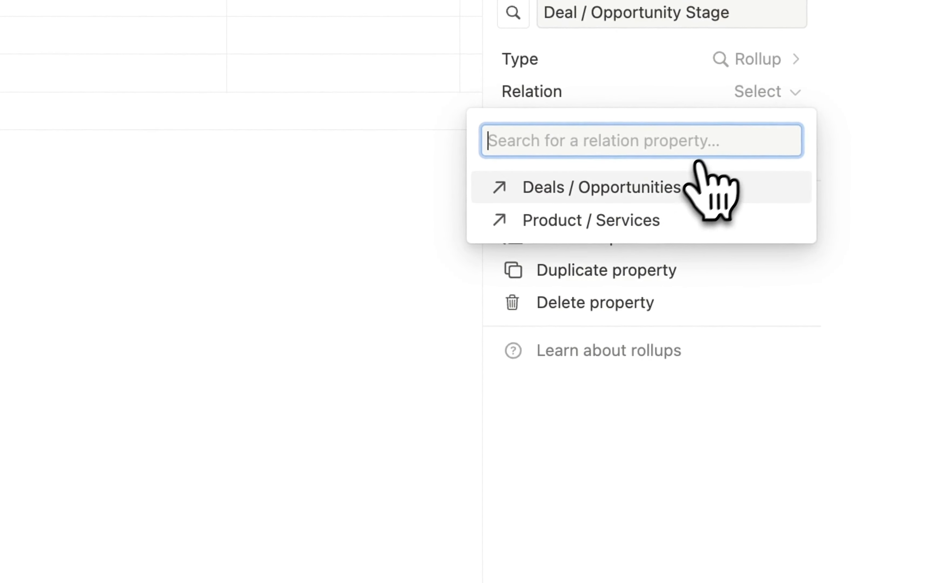
{"action": "left_click", "coordinate": [646, 189]}
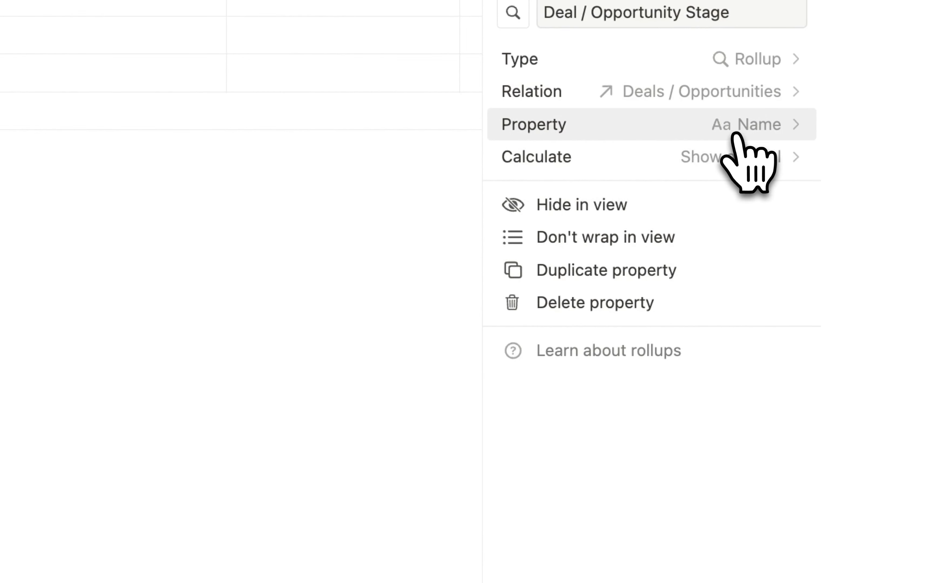
{"action": "left_click", "coordinate": [734, 134]}
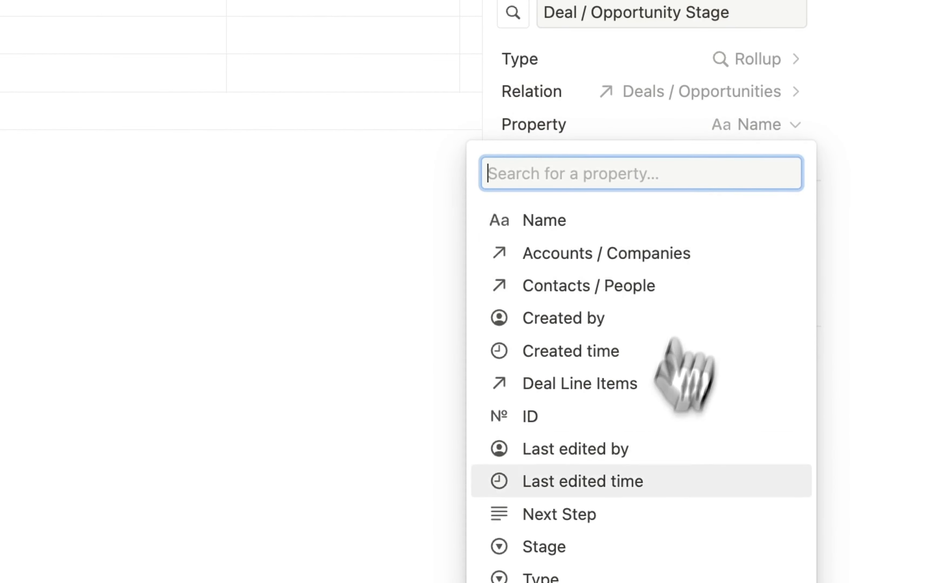
{"action": "left_click", "coordinate": [584, 525]}
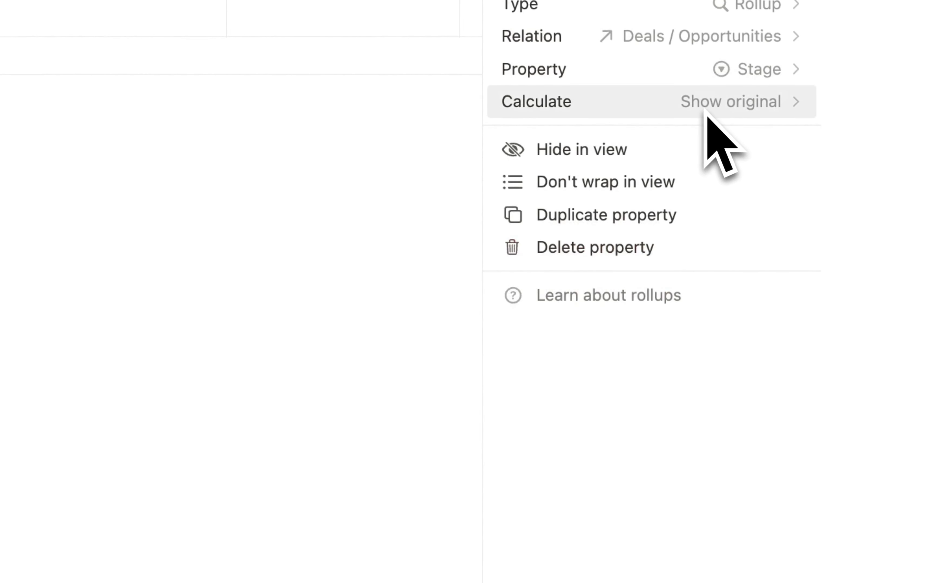
{"action": "left_click", "coordinate": [285, 310]}
{"action": "scroll", "coordinate": [305, 4], "scroll_direction": "left", "scroll_amount": 4}
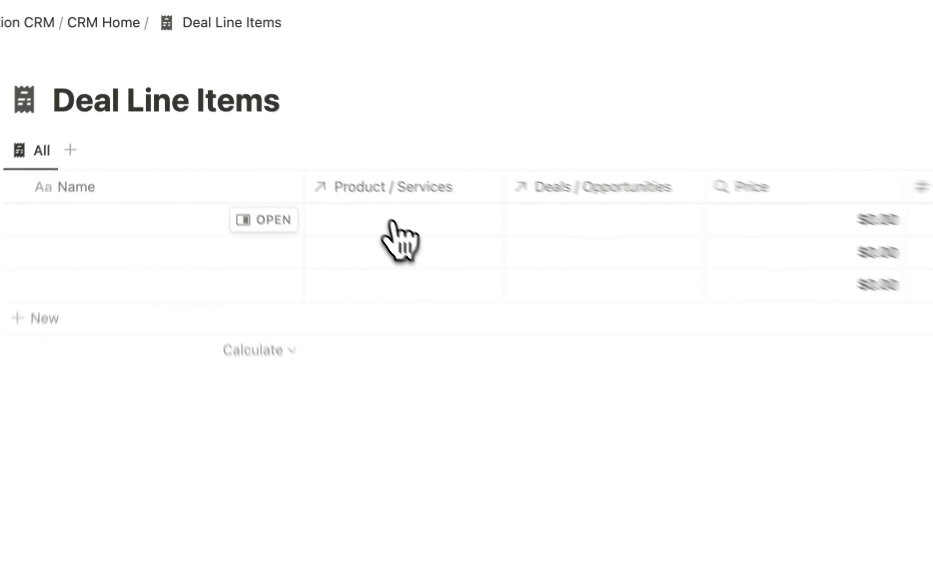
- Link row 1 to Notion Monthly Managed Services and Google / New, with Deal Price $1,600.00
{"action": "left_click", "coordinate": [282, 129]}
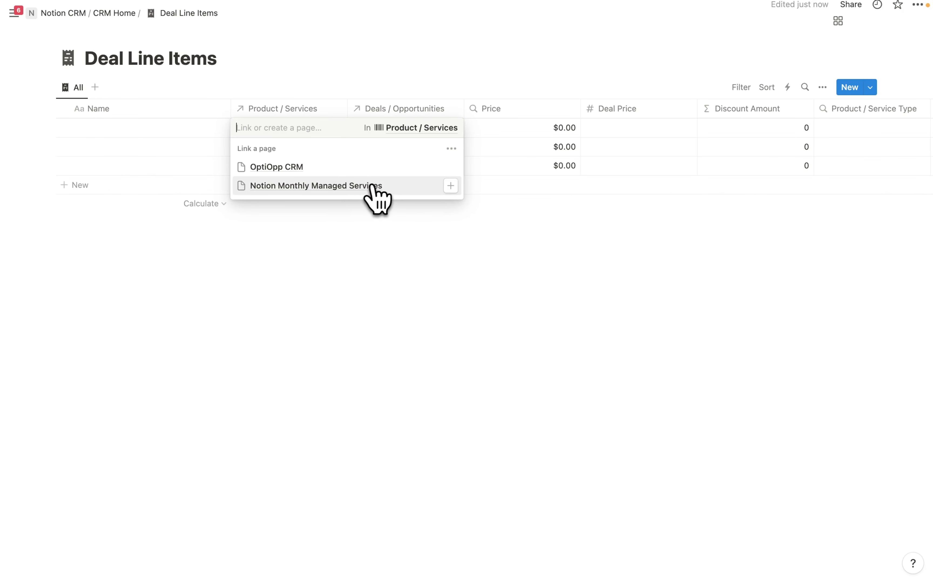
{"action": "left_click", "coordinate": [372, 186]}
{"action": "key", "text": "Escape"}
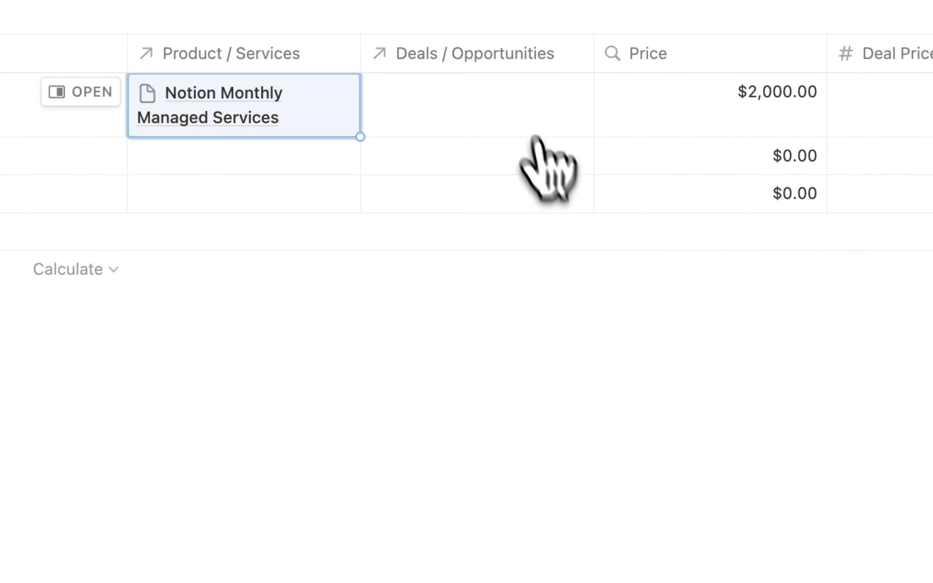
{"action": "left_click", "coordinate": [474, 104]}
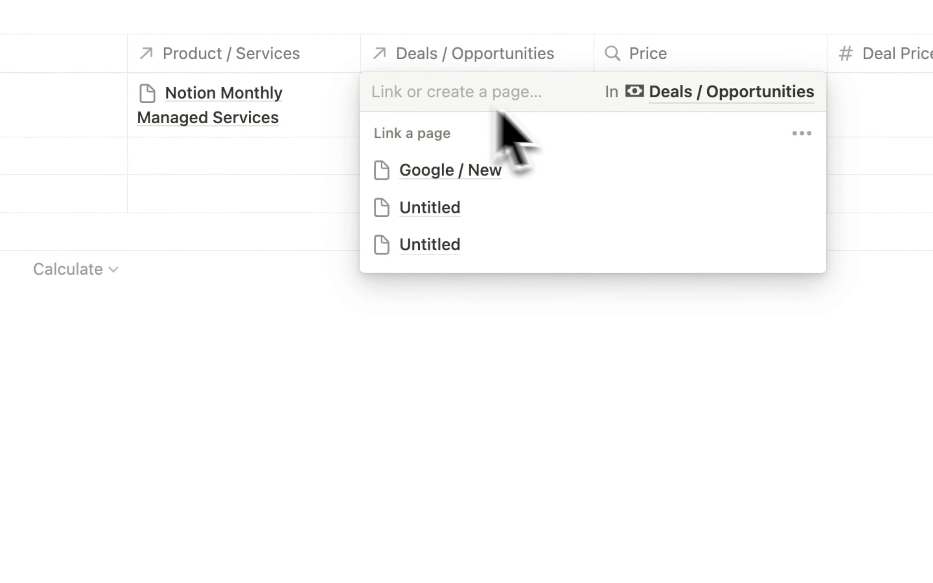
{"action": "left_click", "coordinate": [478, 172]}
{"action": "left_click", "coordinate": [896, 108]}
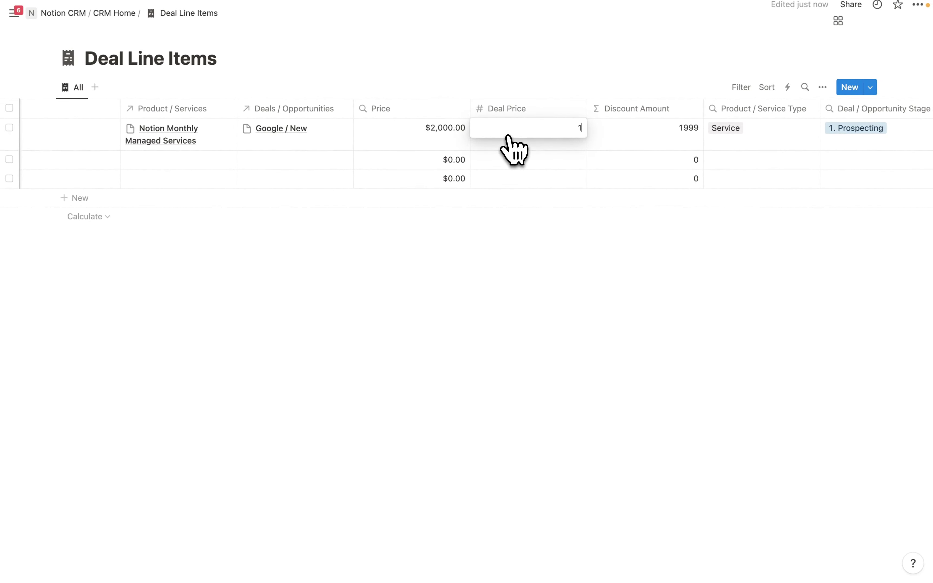
{"action": "key", "text": "Return"}
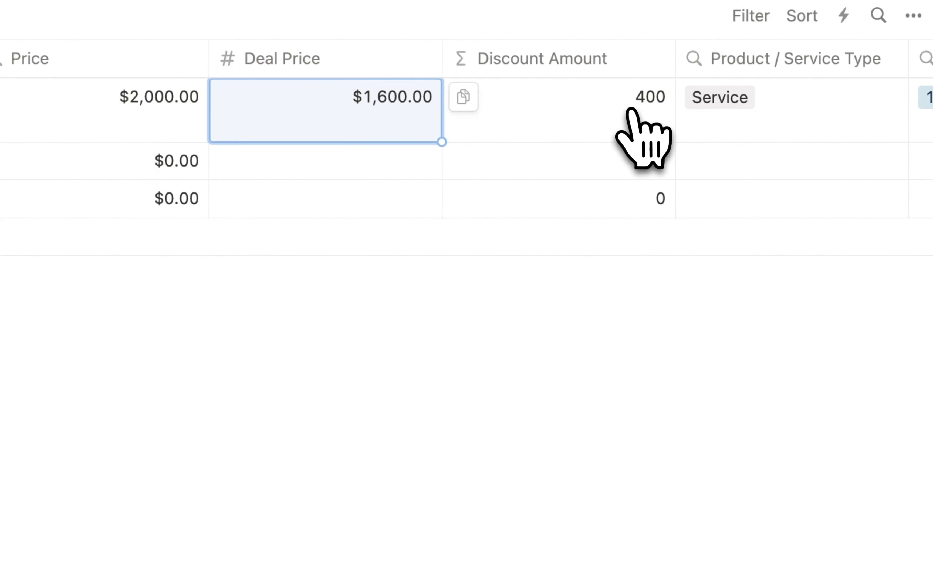
- Format the Discount Amount property's numbers as US Dollar
{"action": "left_click", "coordinate": [636, 66]}
{"action": "left_click", "coordinate": [551, 154]}
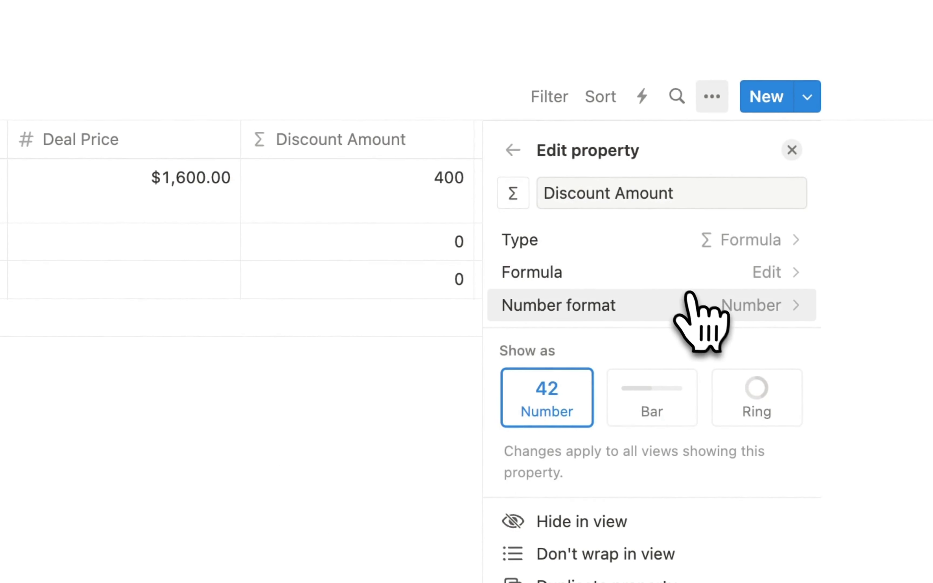
{"action": "left_click", "coordinate": [690, 305]}
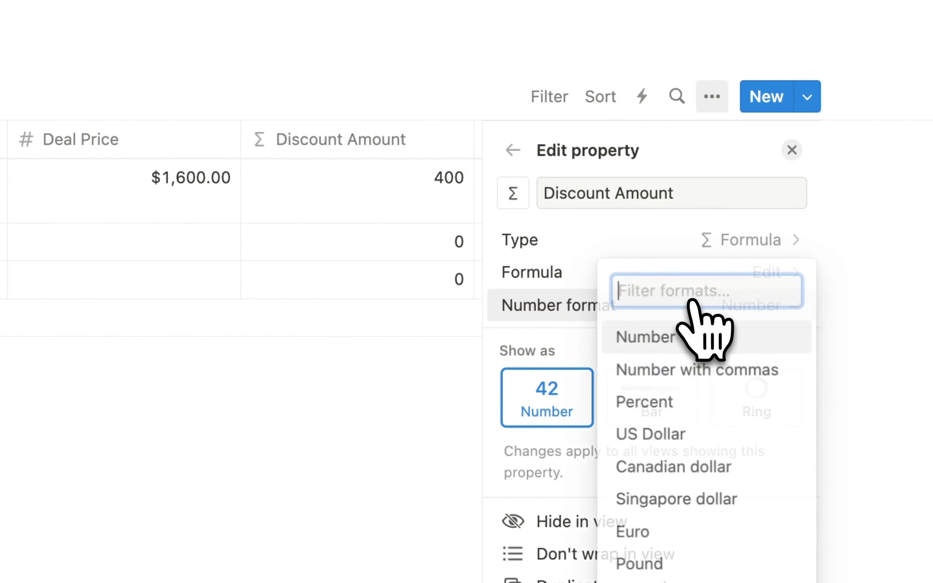
{"action": "left_click", "coordinate": [672, 440]}
{"action": "left_click", "coordinate": [354, 448]}
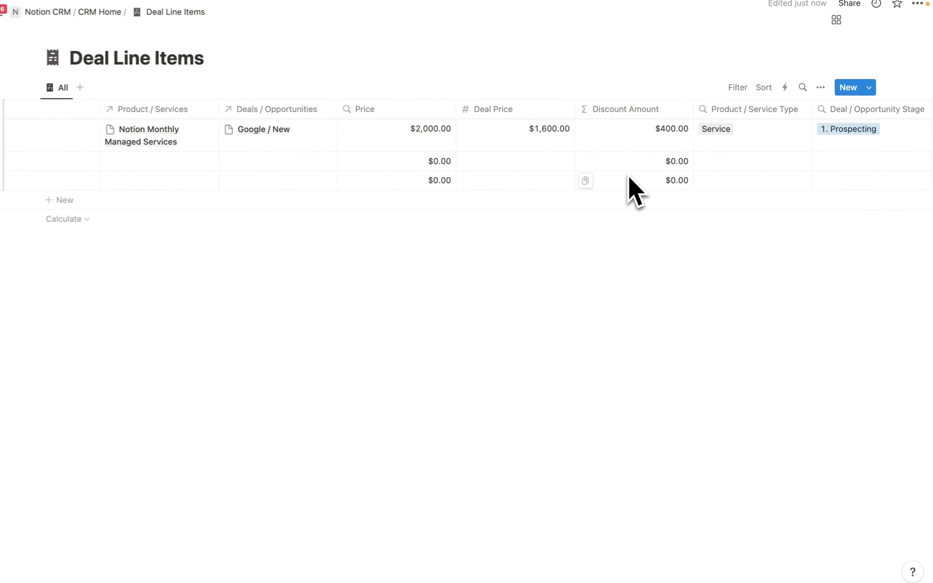
{"action": "scroll", "coordinate": [634, 191], "scroll_direction": "right", "scroll_amount": 5}
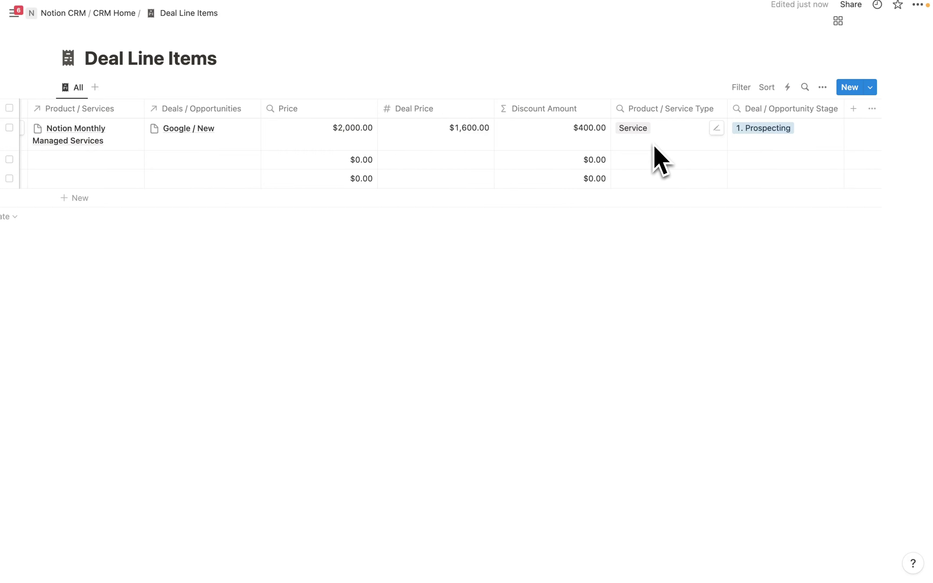
- Add Created time, Created by and Last edited time columns to Deal Line Items
{"action": "left_click", "coordinate": [811, 97]}
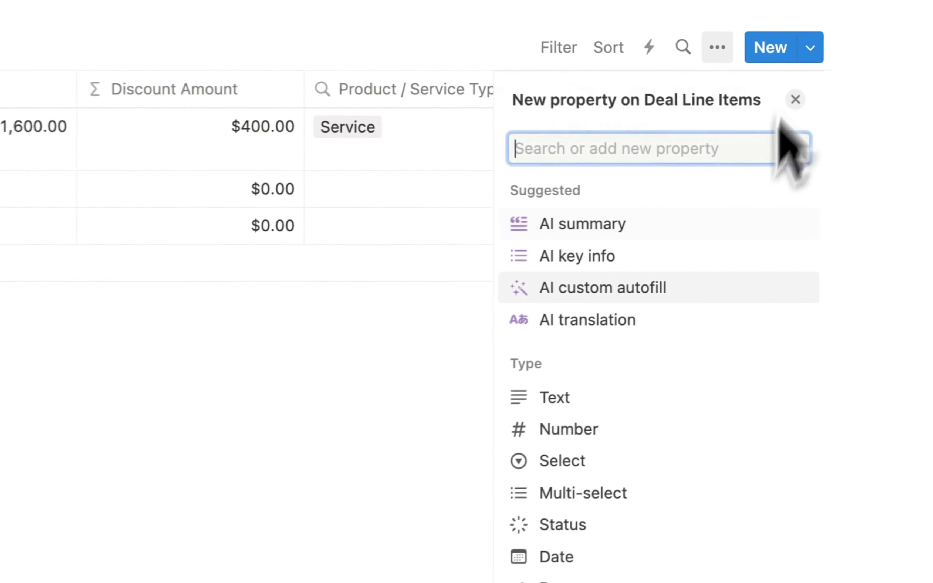
{"action": "scroll", "coordinate": [624, 405], "scroll_direction": "down", "scroll_amount": 5}
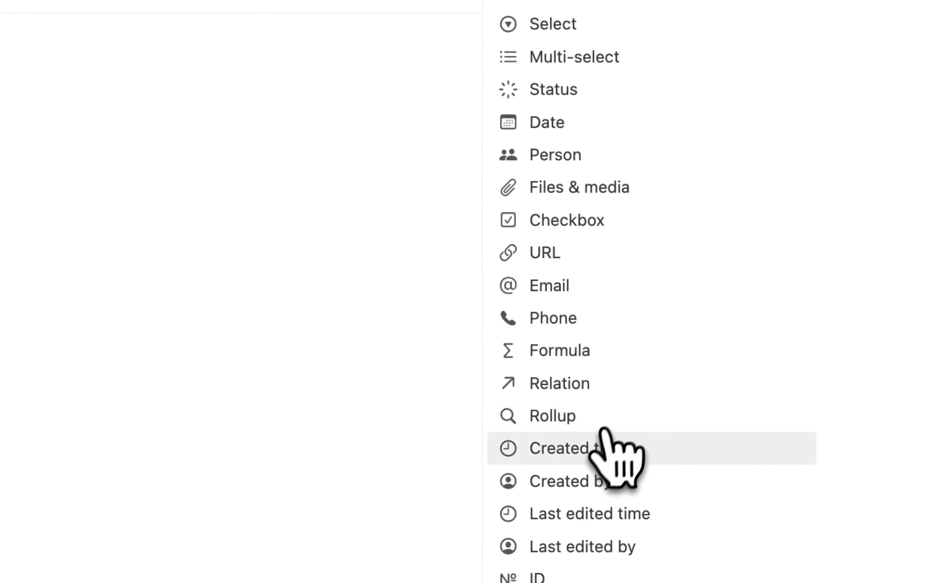
{"action": "left_click", "coordinate": [603, 429]}
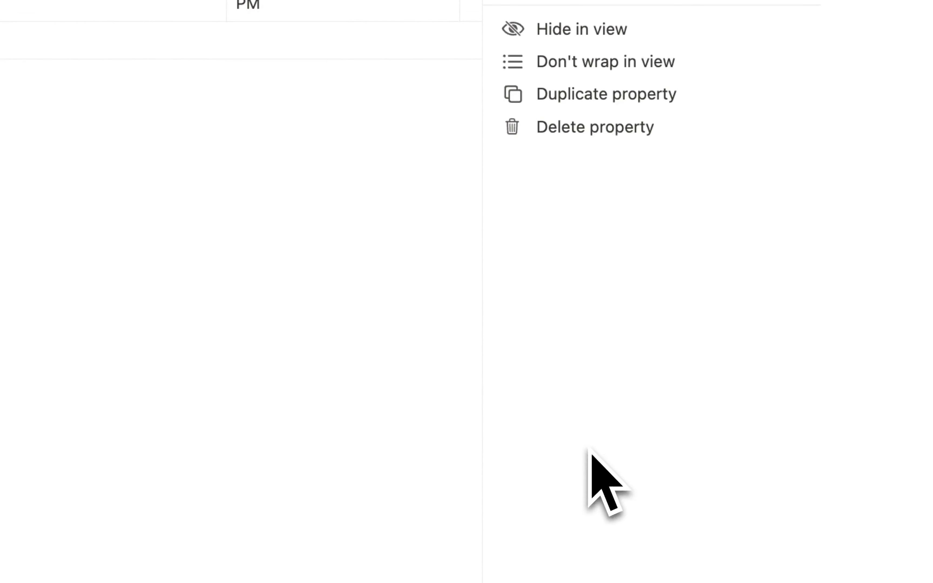
{"action": "left_click", "coordinate": [370, 301]}
{"action": "left_click", "coordinate": [766, 73]}
{"action": "scroll", "coordinate": [615, 362], "scroll_direction": "down", "scroll_amount": 5}
{"action": "left_click", "coordinate": [624, 502]}
{"action": "left_click", "coordinate": [356, 369]}
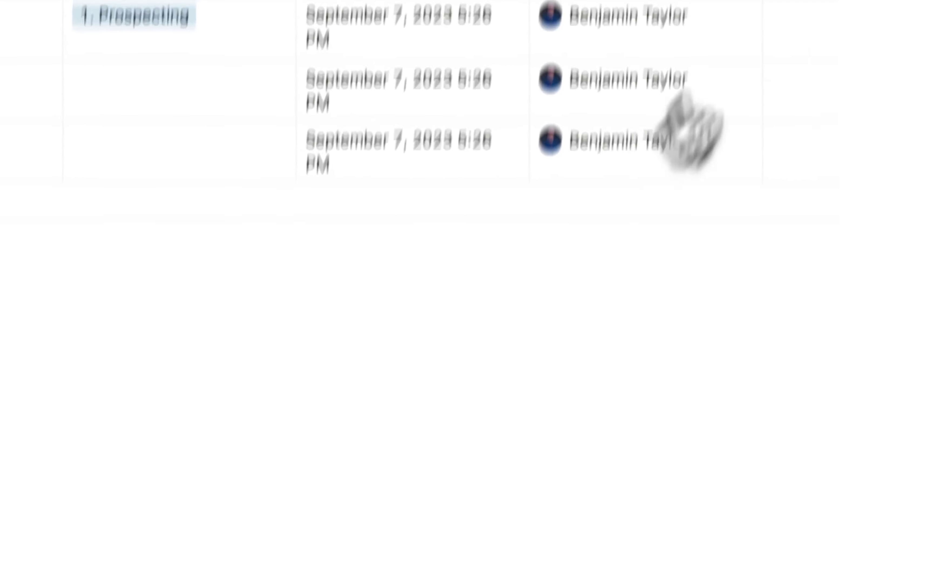
{"action": "left_click", "coordinate": [766, 117]}
{"action": "scroll", "coordinate": [697, 386], "scroll_direction": "down", "scroll_amount": 5}
{"action": "left_click", "coordinate": [612, 501]}
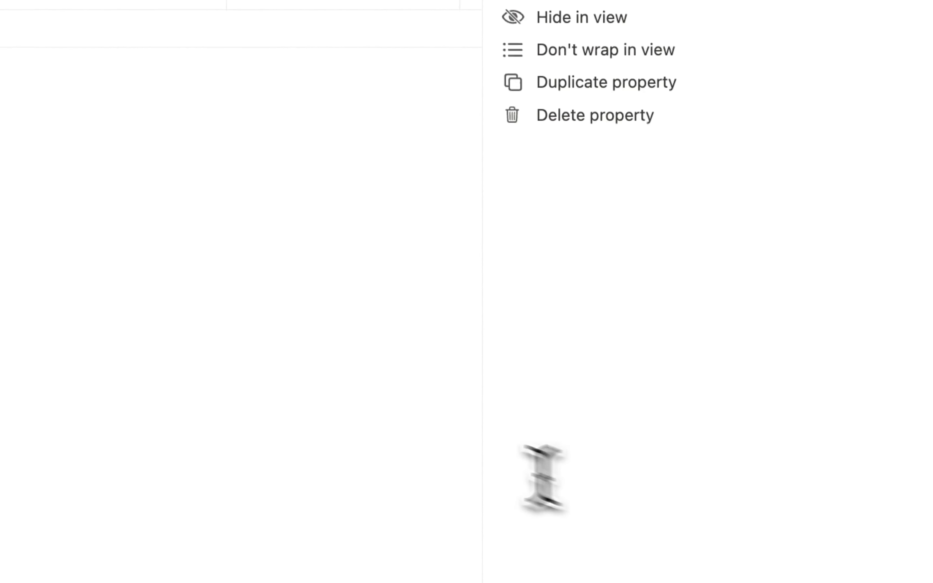
{"action": "left_click", "coordinate": [375, 423]}
- Add Last edited by and ID columns to the table
{"action": "left_click", "coordinate": [763, 53]}
{"action": "scroll", "coordinate": [697, 318], "scroll_direction": "down", "scroll_amount": 5}
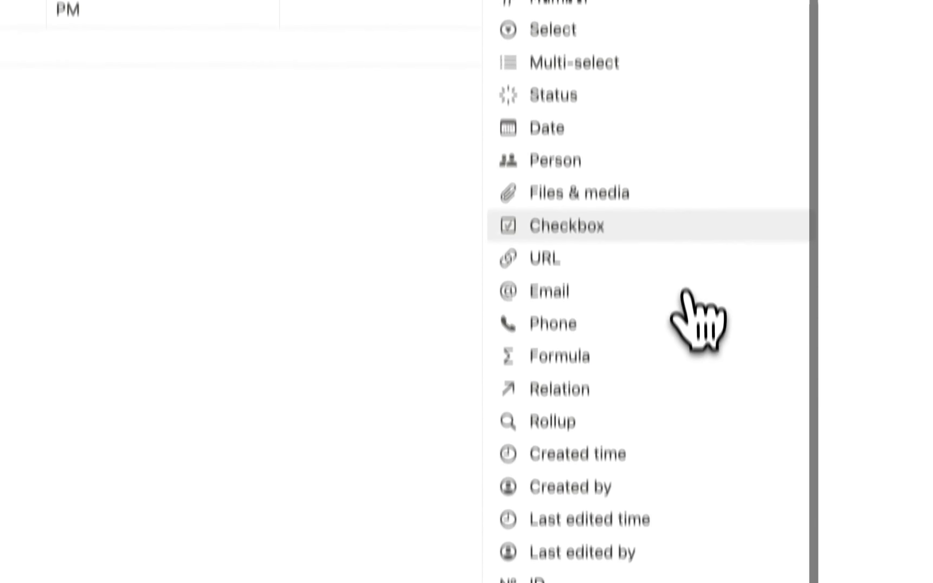
{"action": "left_click", "coordinate": [601, 496]}
{"action": "left_click", "coordinate": [365, 323]}
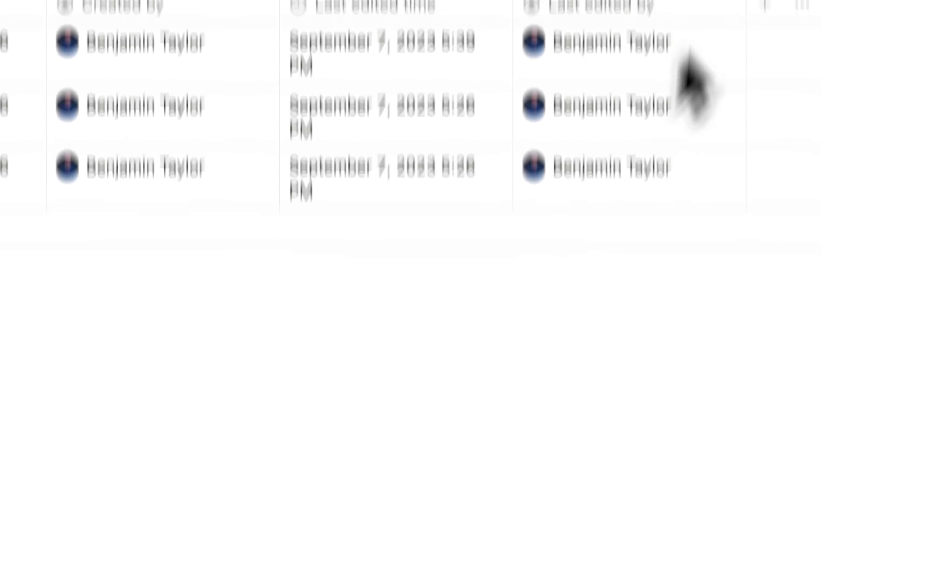
{"action": "left_click", "coordinate": [764, 169]}
{"action": "scroll", "coordinate": [624, 489], "scroll_direction": "down", "scroll_amount": 5}
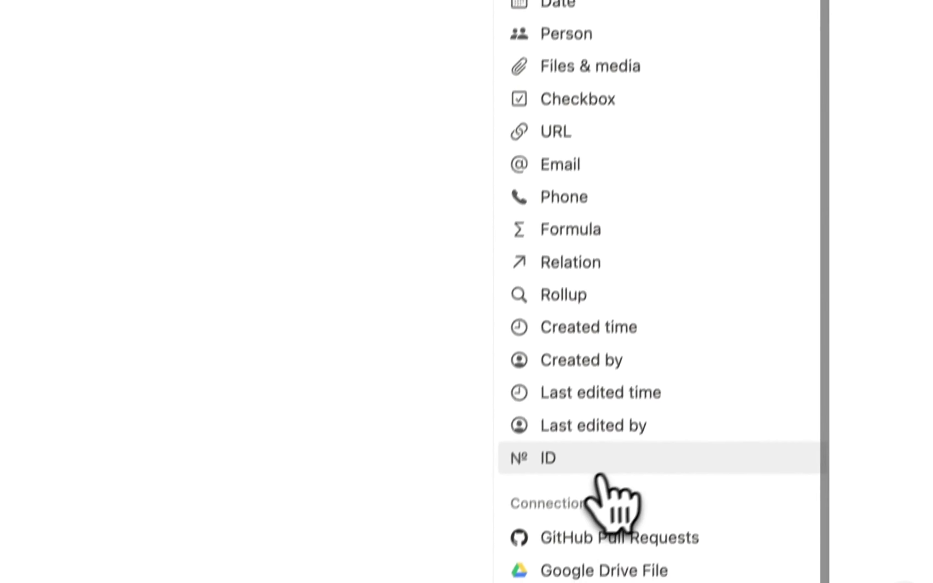
{"action": "left_click", "coordinate": [600, 460]}
{"action": "left_click", "coordinate": [308, 136]}
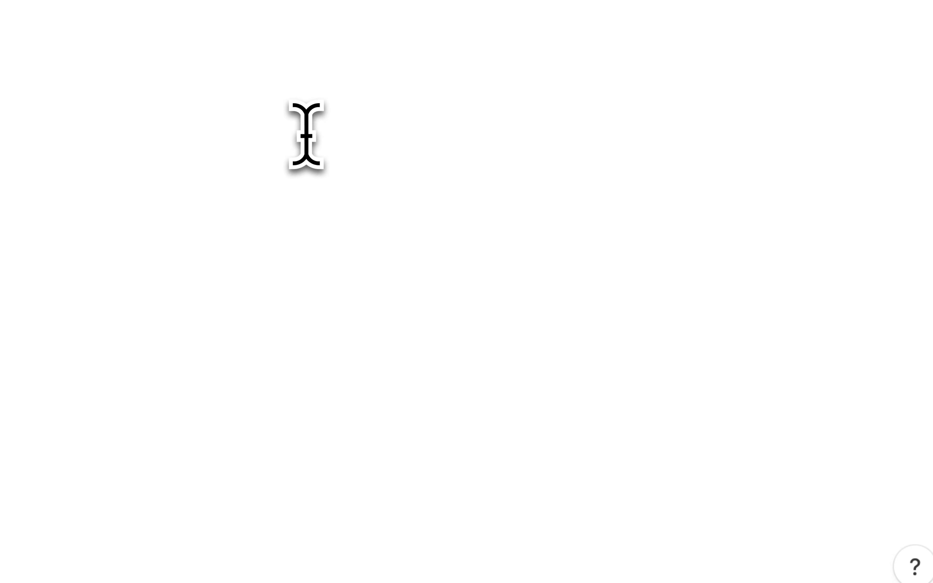
- Delete the two empty rows from Deal Line Items
{"action": "left_click", "coordinate": [128, 215]}
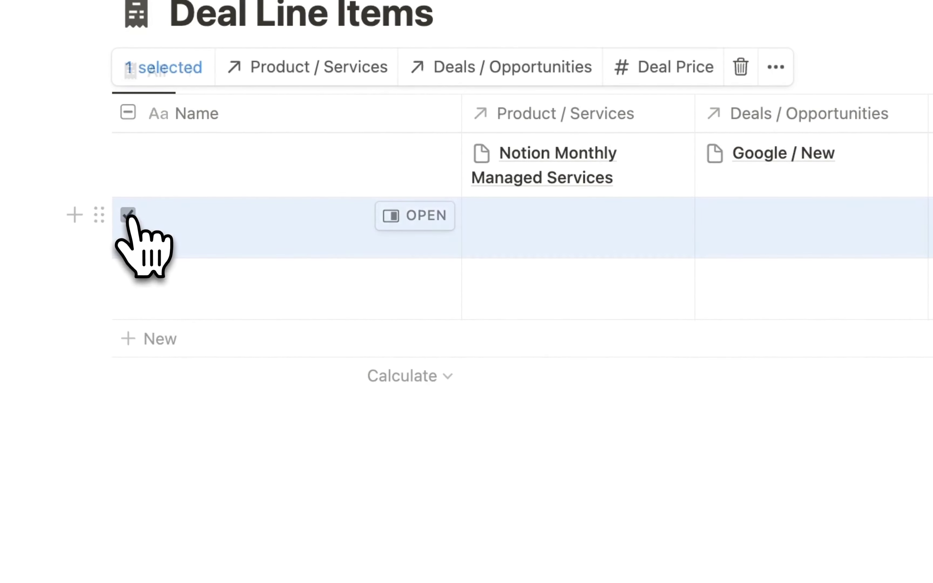
{"action": "left_click", "coordinate": [128, 276]}
{"action": "left_click", "coordinate": [740, 68]}
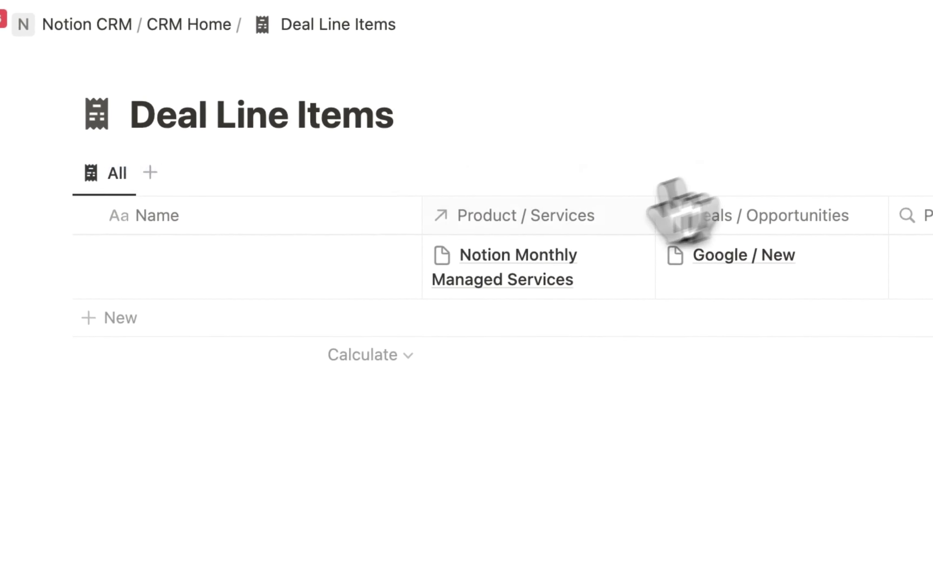
- Name the remaining line item 'Notion Monthly Managed Service'
{"action": "left_click", "coordinate": [233, 270]}
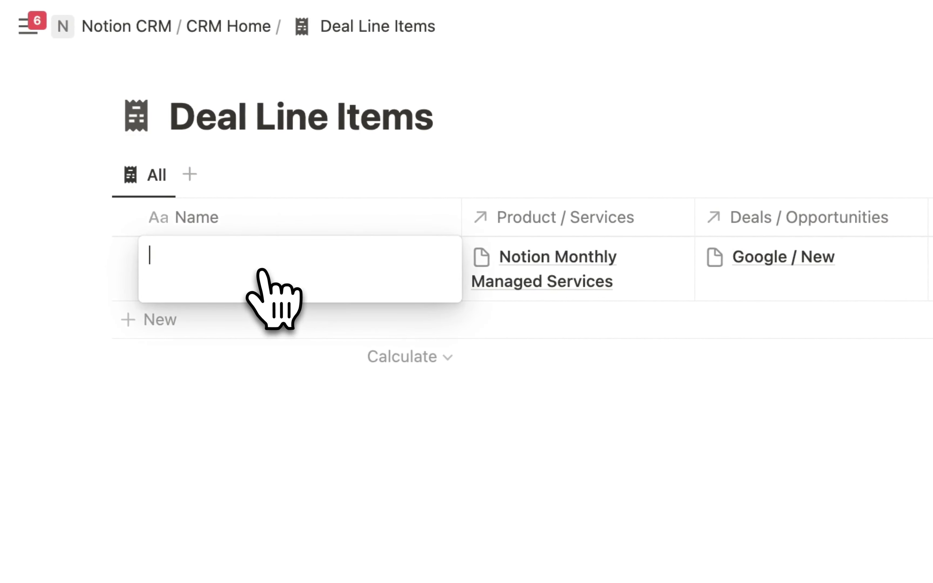
{"action": "type", "text": "Notion Mo"}
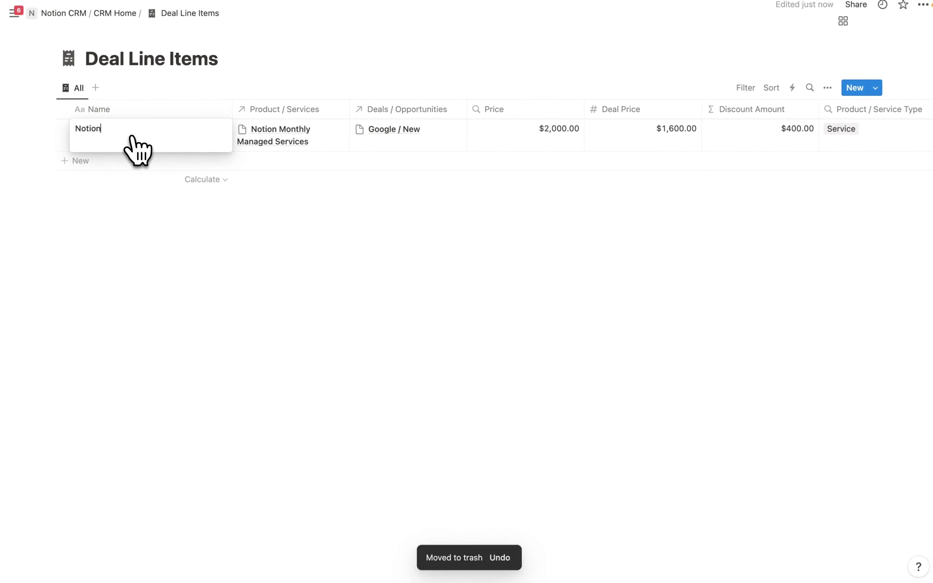
{"action": "type", "text": "nthly Mana"}
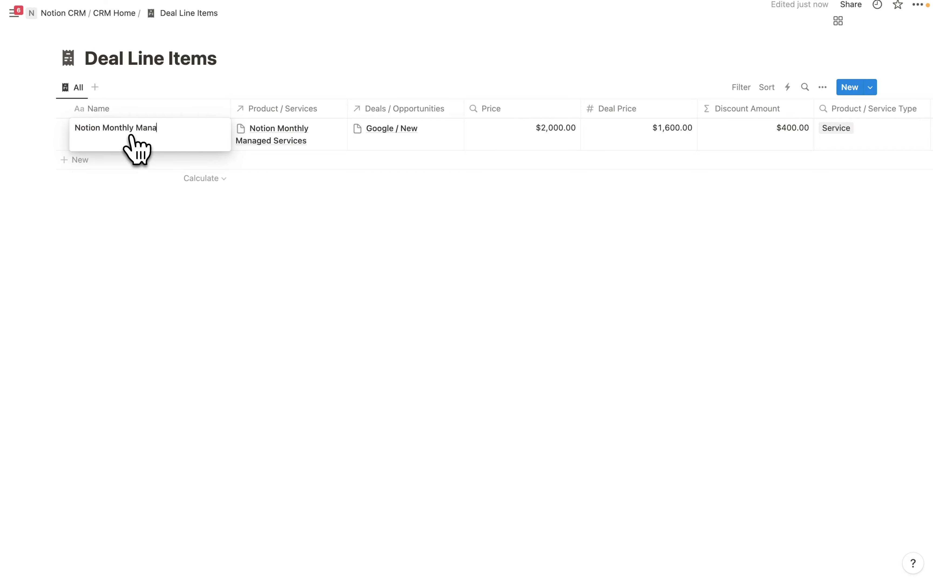
{"action": "type", "text": "ged Service"}
{"action": "key", "text": "Escape"}
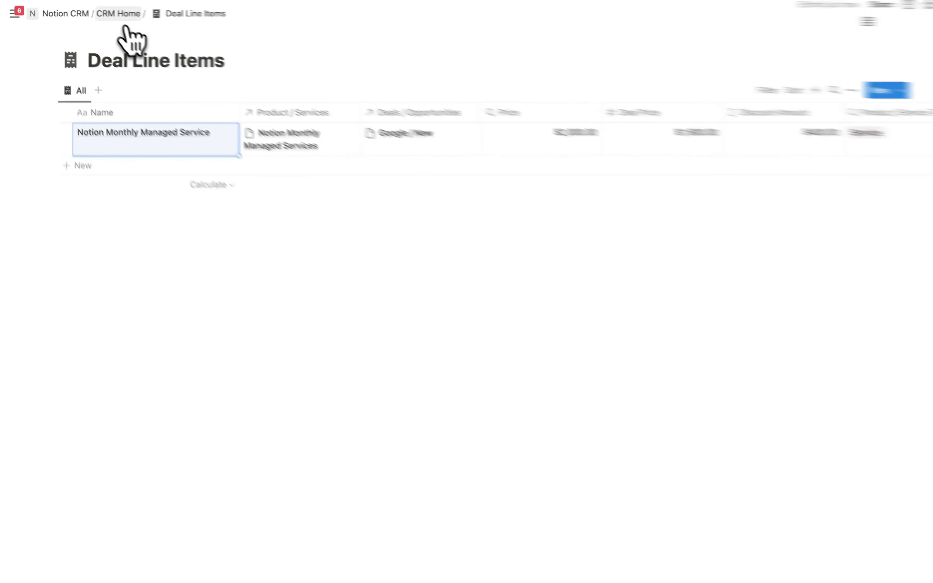
- In Accounts / Companies, add a Select property named Lead Source
{"action": "left_click", "coordinate": [115, 14]}
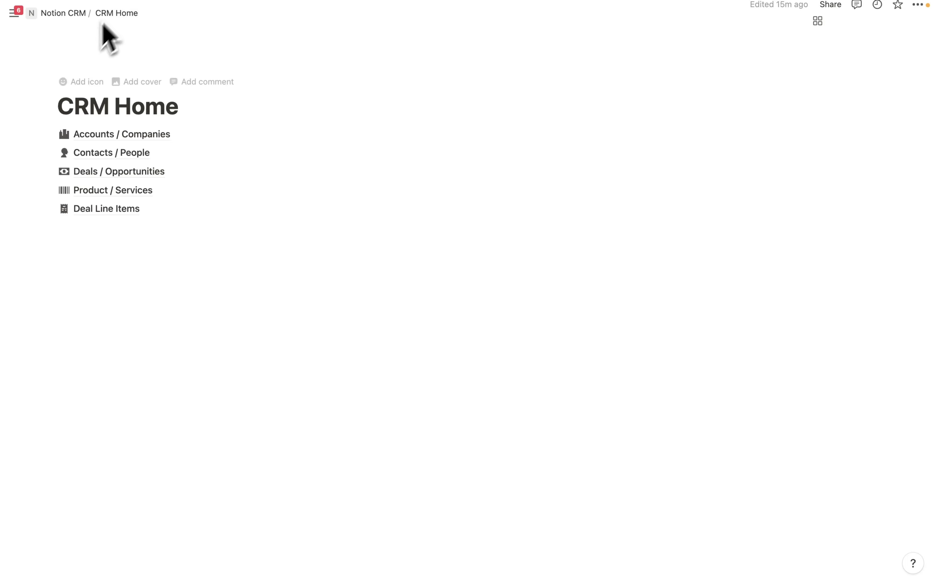
{"action": "left_click", "coordinate": [124, 135]}
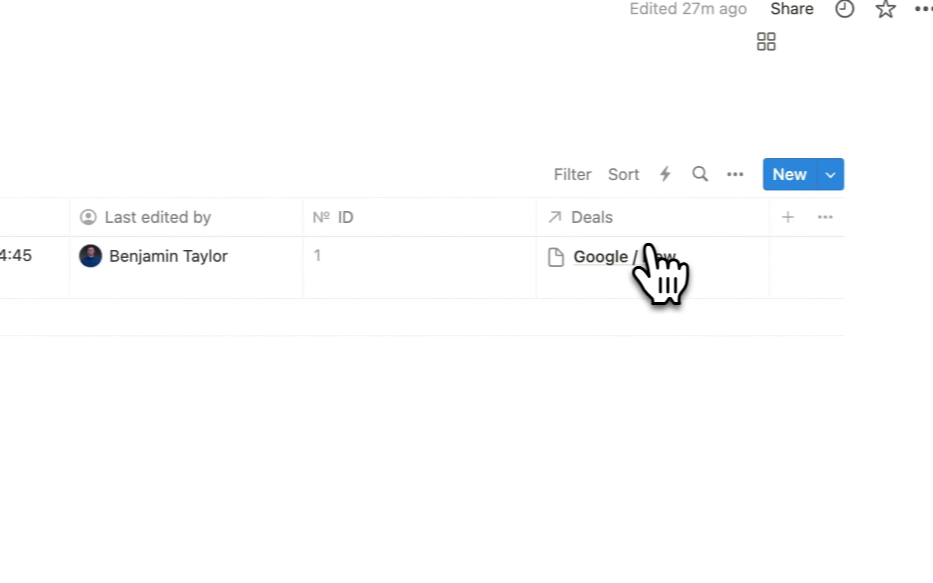
{"action": "left_click", "coordinate": [788, 217]}
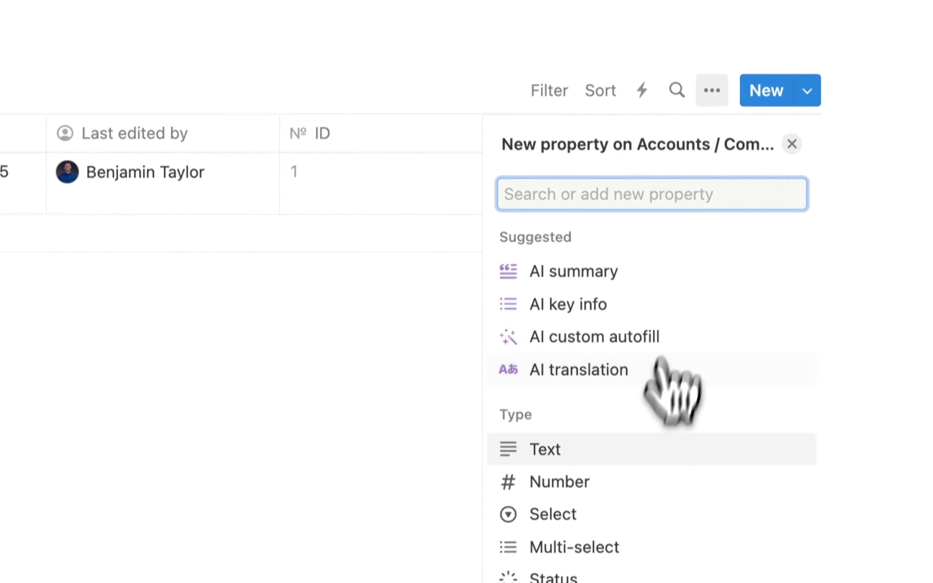
{"action": "left_click", "coordinate": [566, 514]}
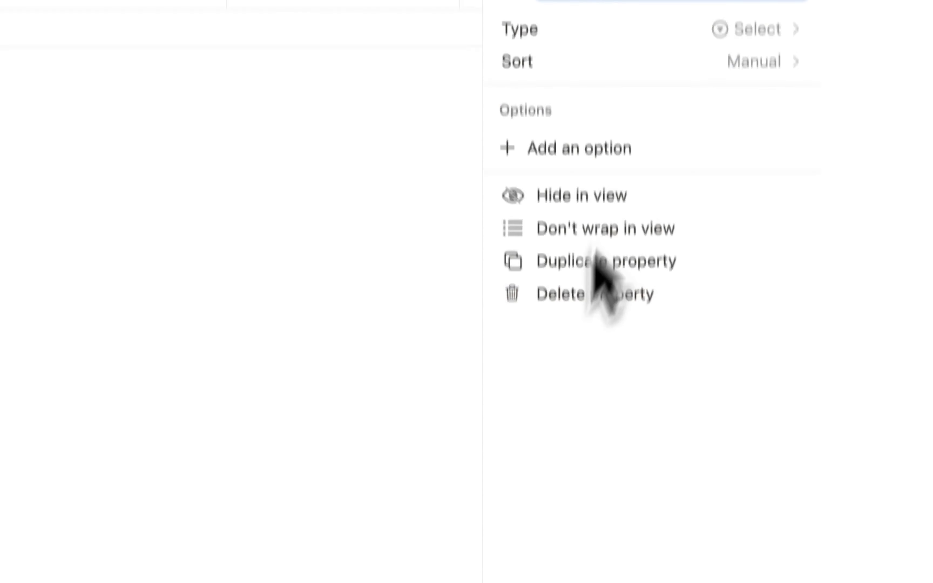
{"action": "key", "text": "BackSpace"}
{"action": "type", "text": "Lea"}
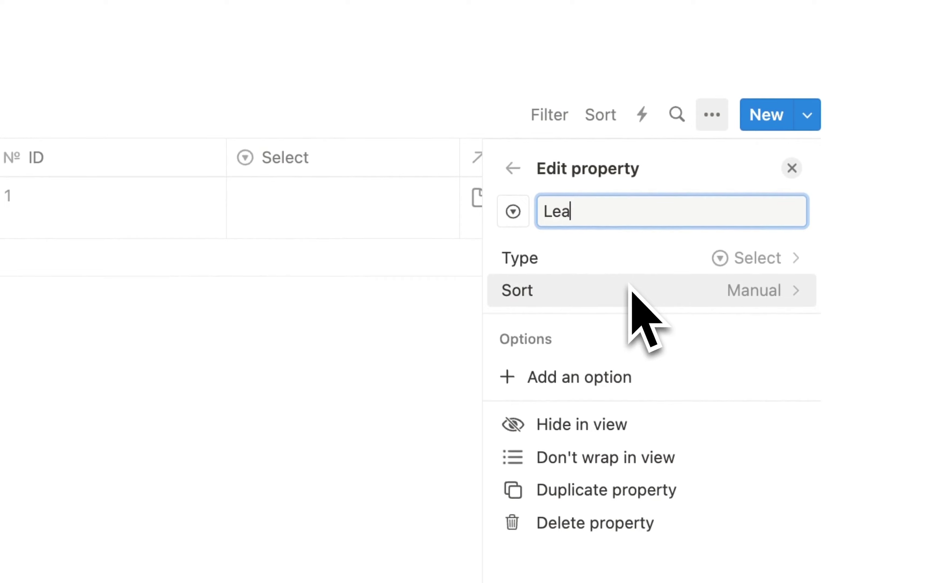
{"action": "type", "text": "d S"}
{"action": "type", "text": "ource"}
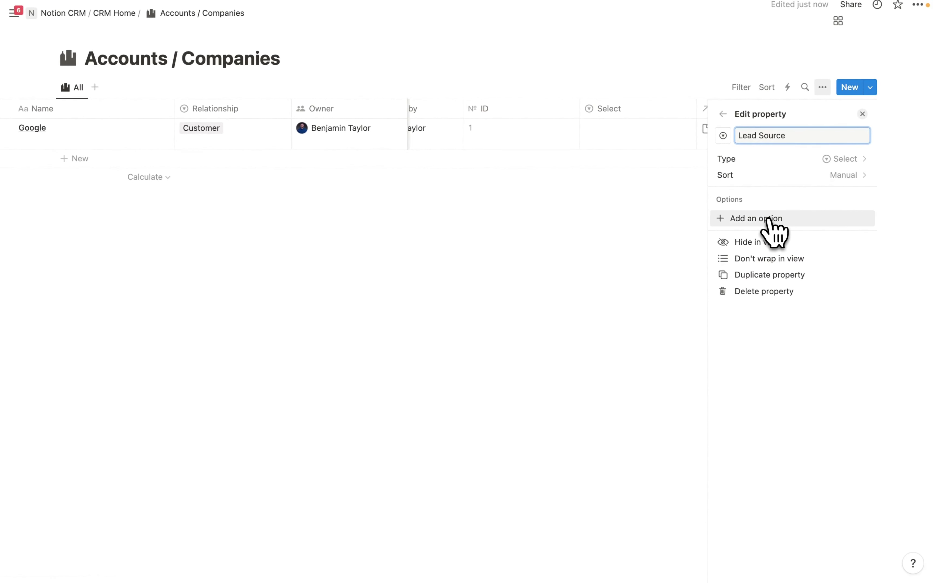
- Give Lead Source the options Paid Ad, Website, Social Media, Email, Refferal, Event and Cold Call
{"action": "left_click", "coordinate": [766, 218]}
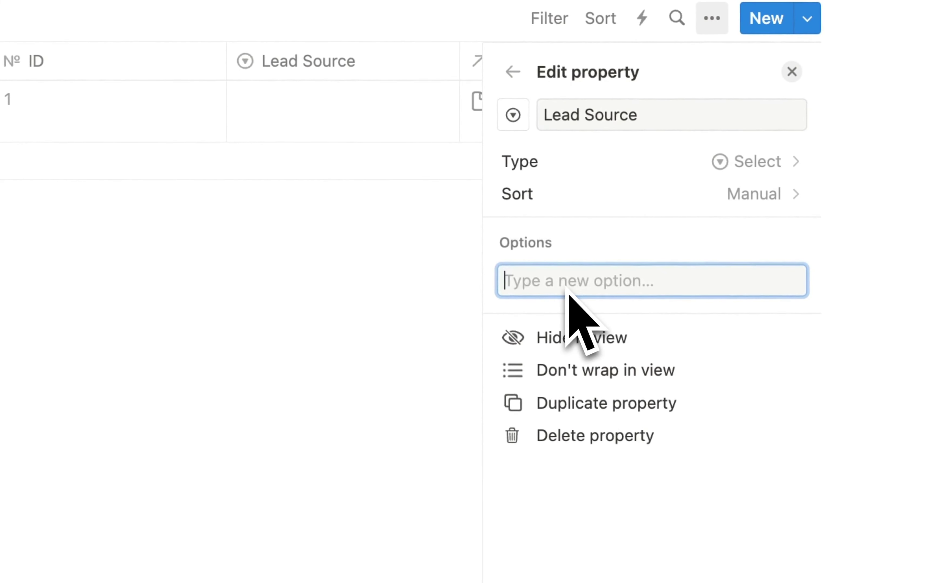
{"action": "type", "text": "Pai"}
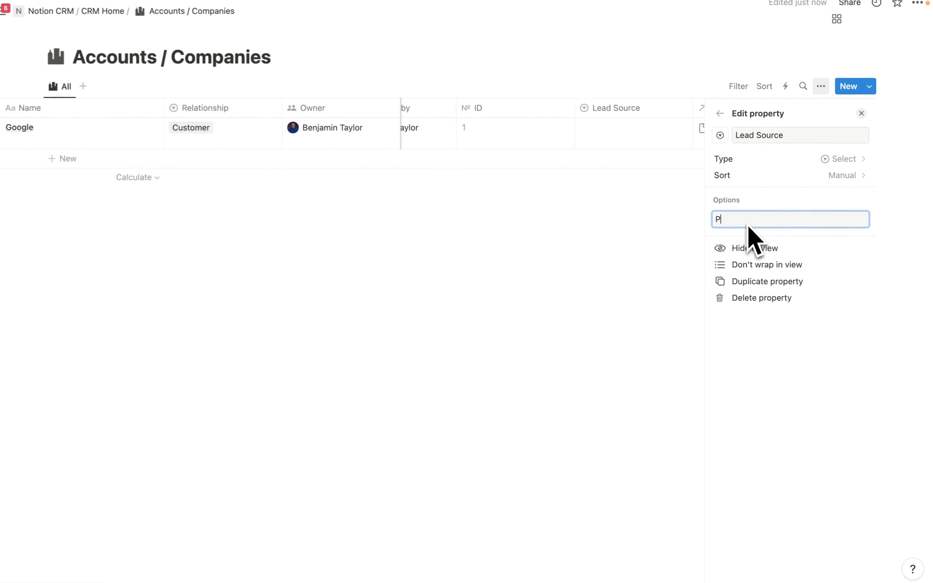
{"action": "type", "text": "d "}
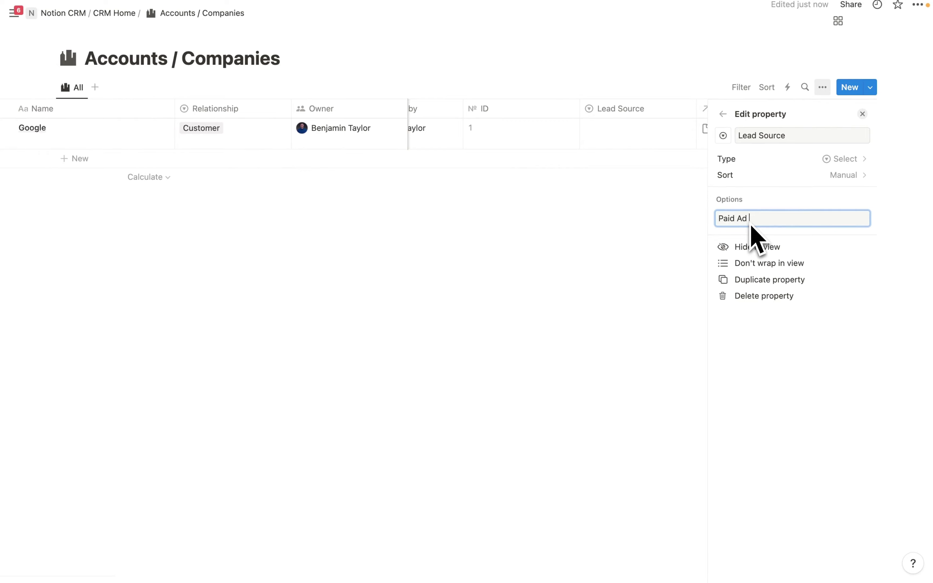
{"action": "type", "text": "Ad"}
{"action": "key", "text": "Return"}
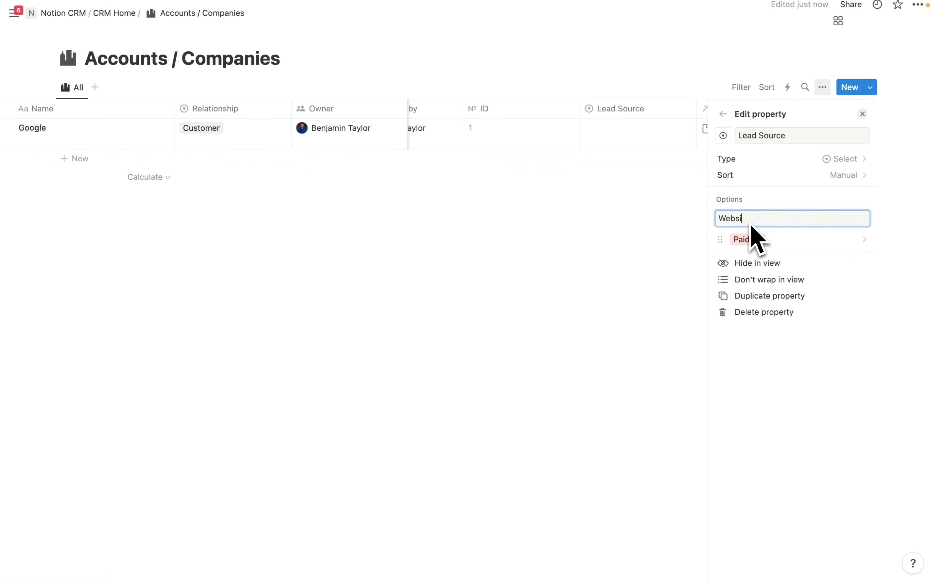
{"action": "type", "text": "Website"}
{"action": "key", "text": "Return"}
{"action": "type", "text": "Sco"}
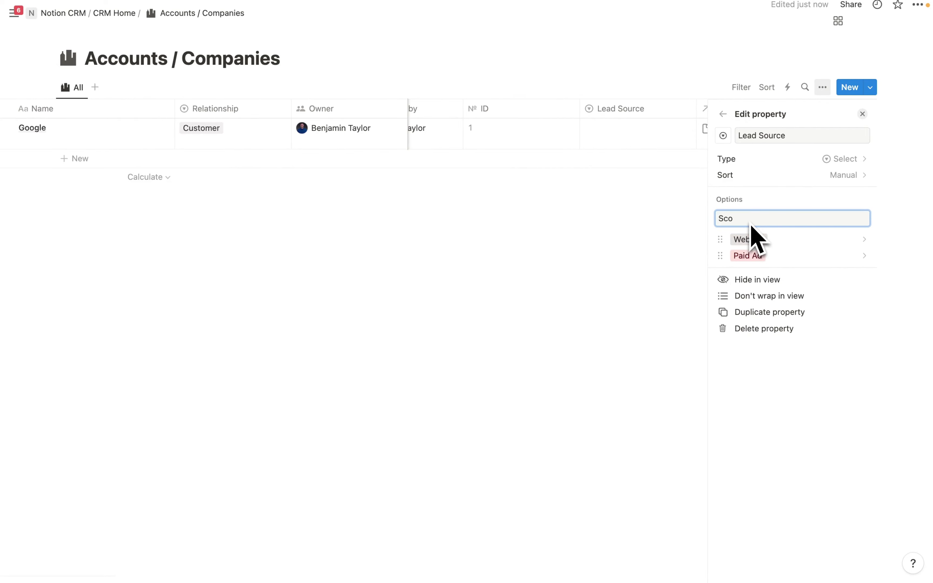
{"action": "type", "text": "cial Media"}
{"action": "key", "text": "Return"}
{"action": "type", "text": "Email"}
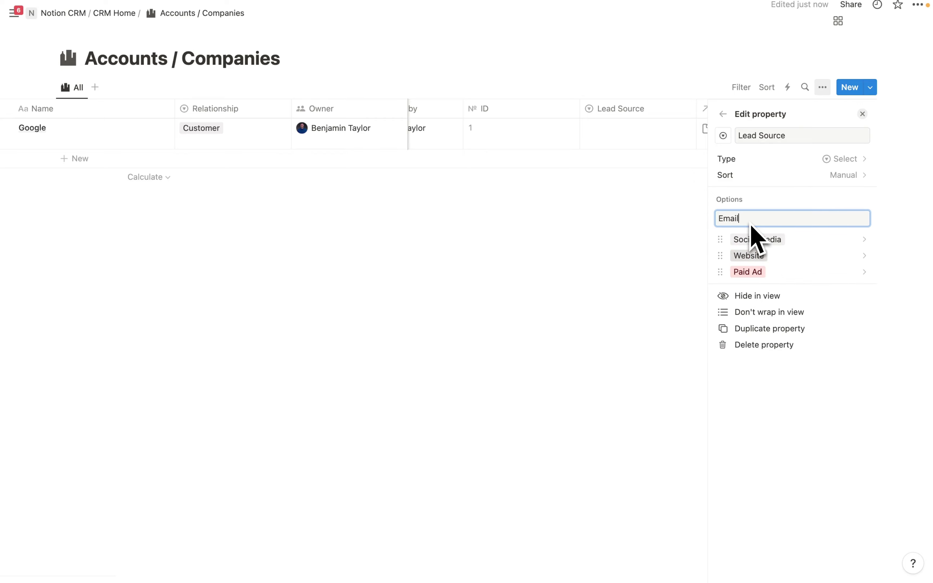
{"action": "key", "text": "Return"}
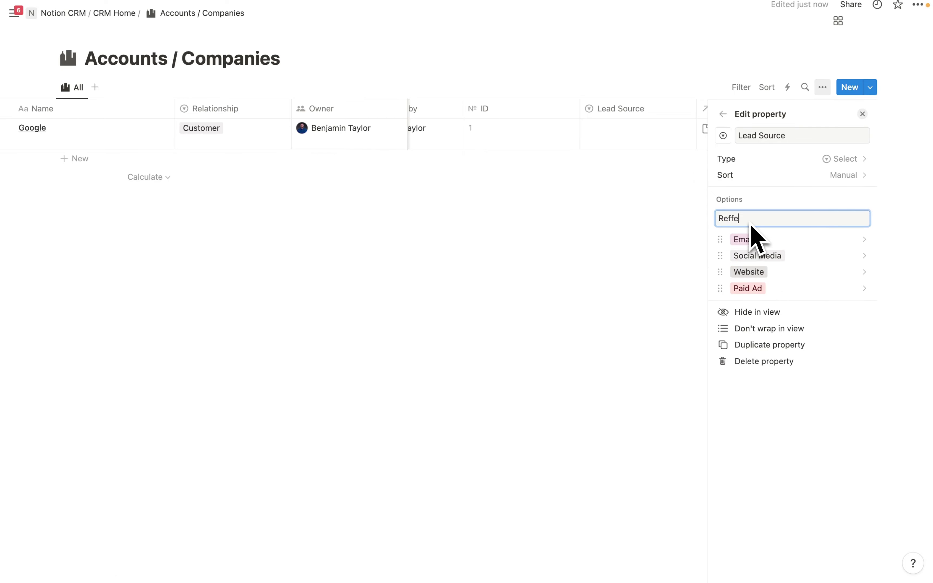
{"action": "type", "text": "Refferal"}
{"action": "key", "text": "Return"}
{"action": "type", "text": "Event"}
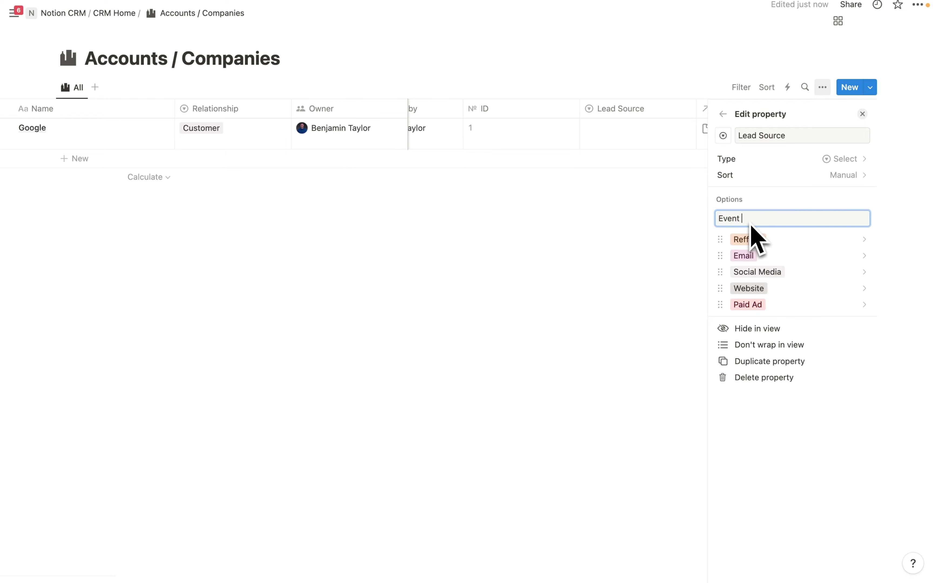
{"action": "key", "text": "Return"}
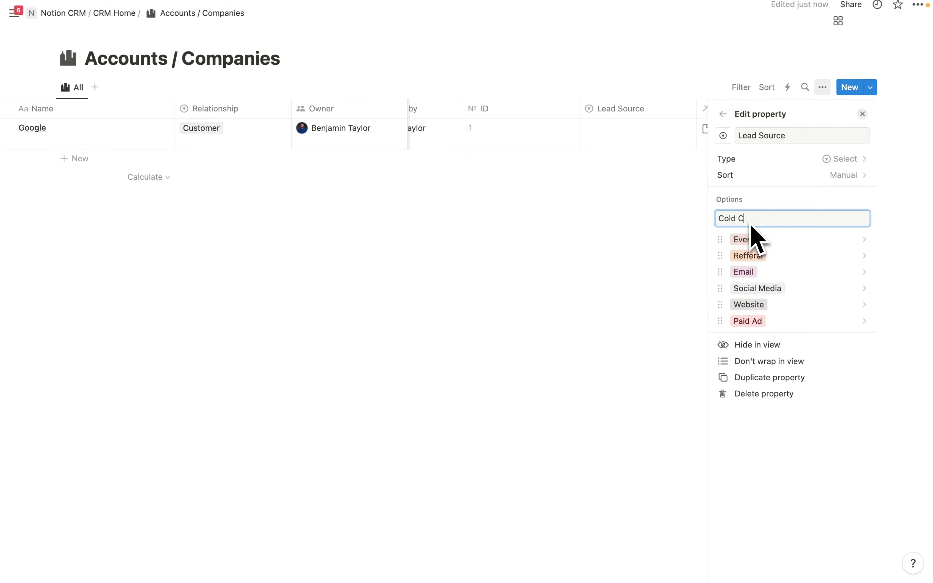
{"action": "type", "text": "Cold Call"}
{"action": "key", "text": "Return"}
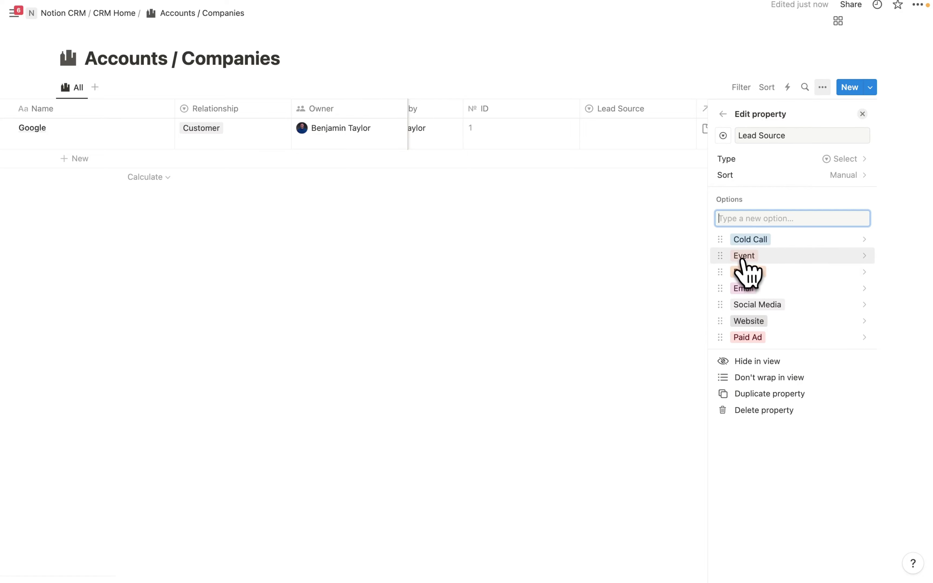
- Set Google's Lead Source to Event and return to CRM Home
{"action": "left_click", "coordinate": [754, 256]}
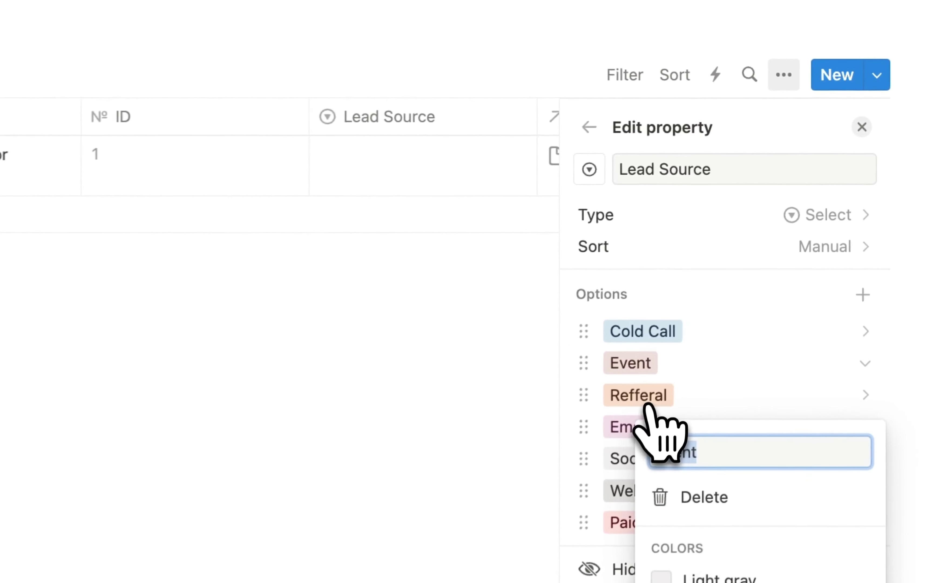
{"action": "left_click", "coordinate": [409, 407]}
{"action": "left_click", "coordinate": [380, 177]}
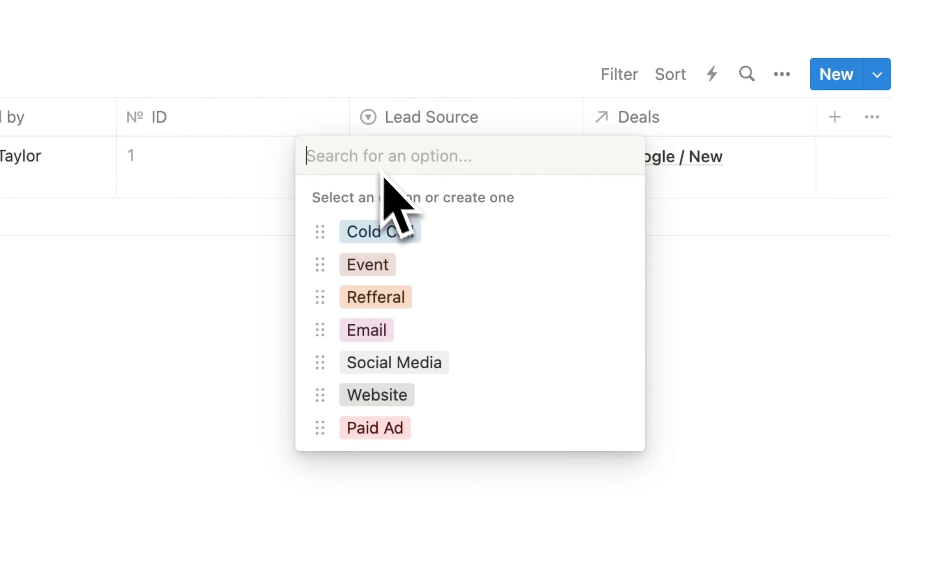
{"action": "left_click", "coordinate": [397, 266]}
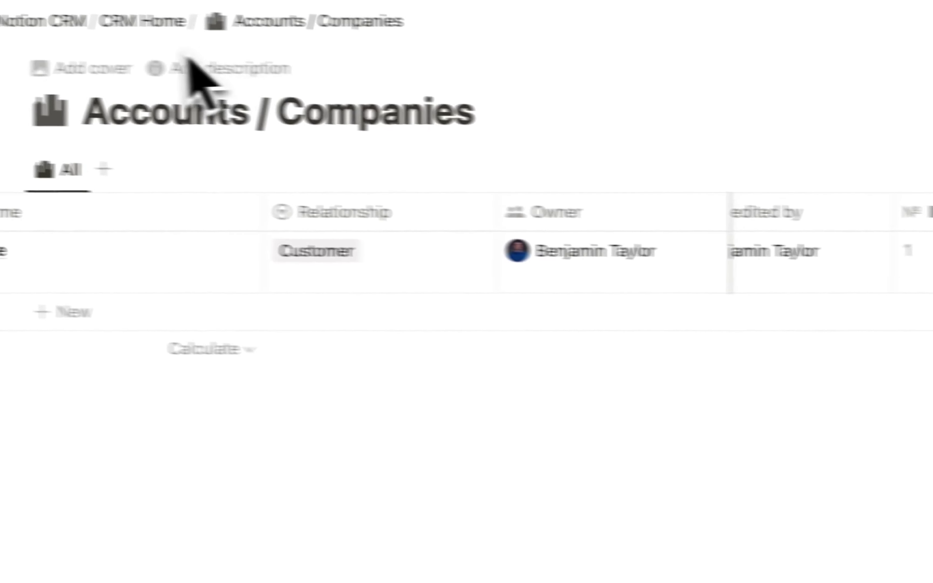
{"action": "left_click", "coordinate": [211, 26]}
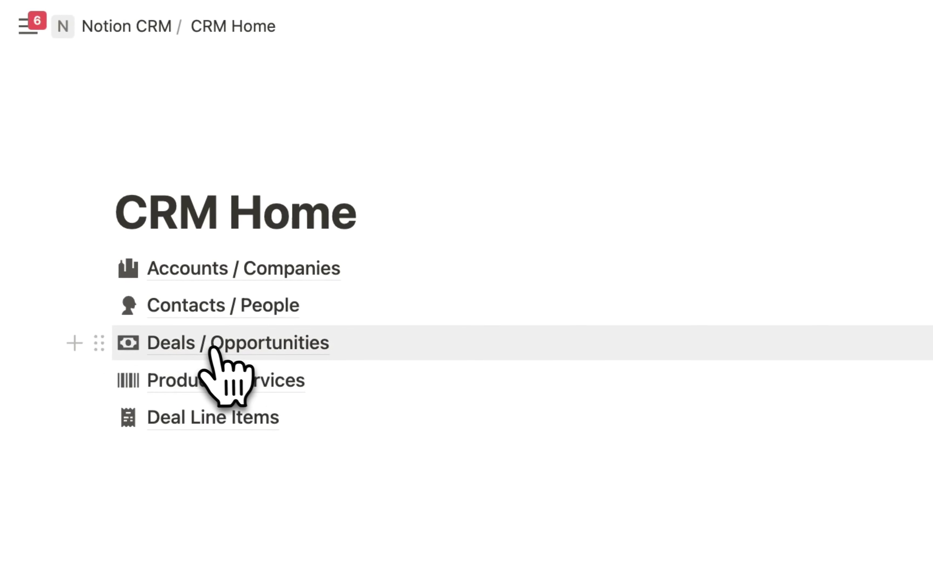
- Add an Account Lead Source rollup to Deals / Opportunities pulling Accounts / Companies > Lead Source
{"action": "left_click", "coordinate": [206, 345]}
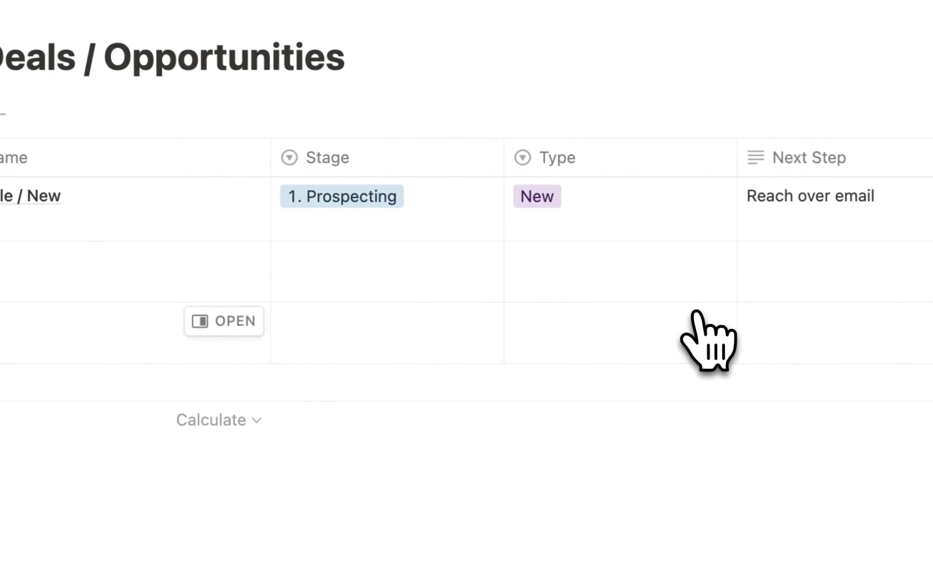
{"action": "scroll", "coordinate": [889, 374], "scroll_direction": "right", "scroll_amount": 15}
{"action": "left_click", "coordinate": [785, 136]}
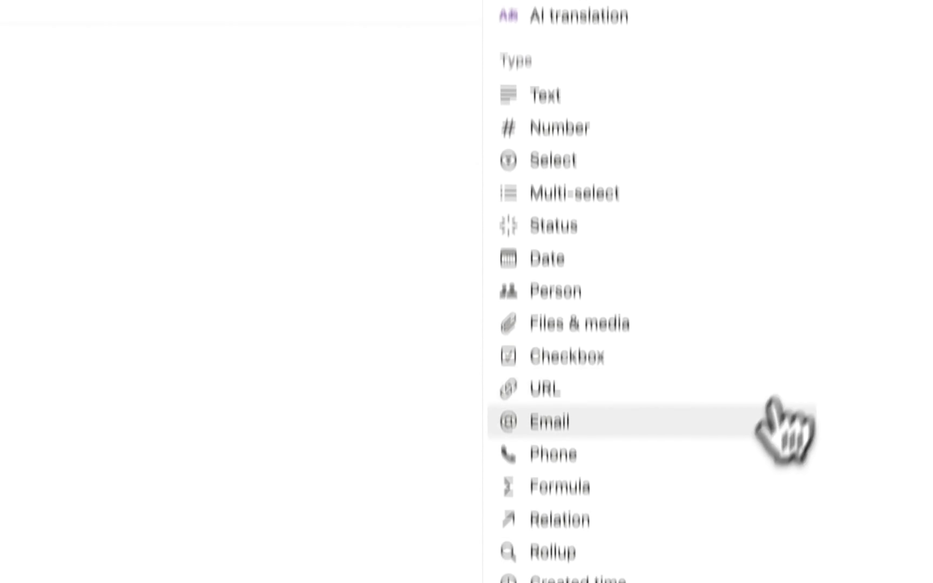
{"action": "left_click", "coordinate": [557, 468]}
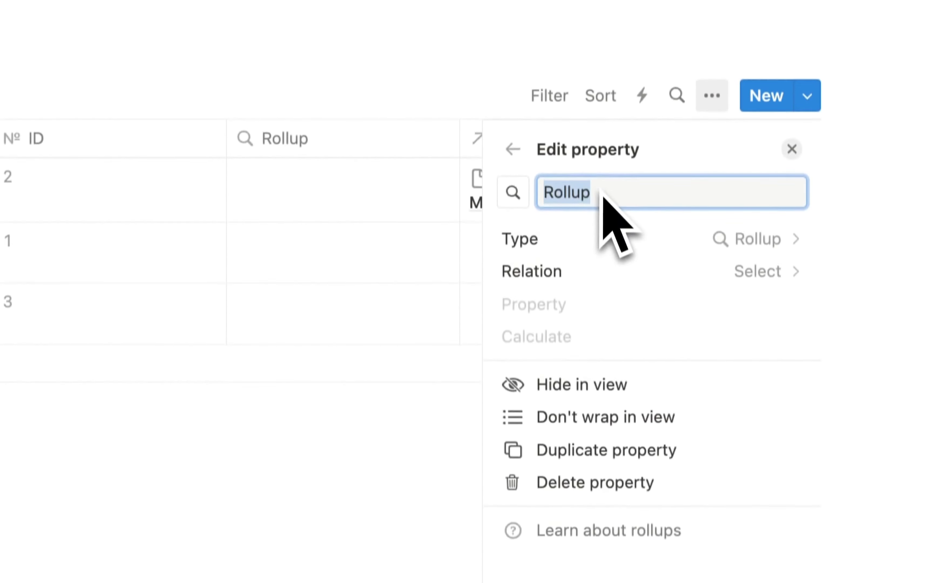
{"action": "type", "text": "Account"}
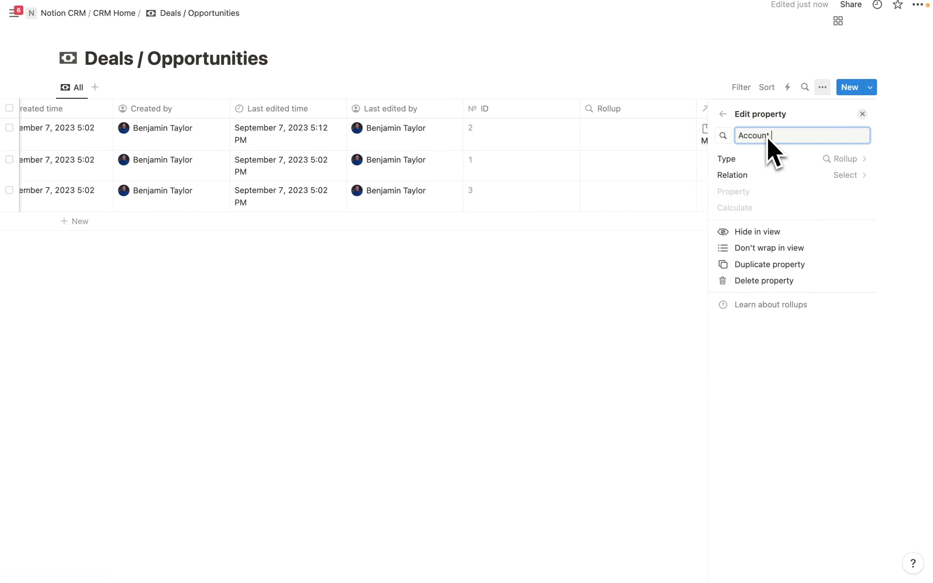
{"action": "type", "text": " Lead Source"}
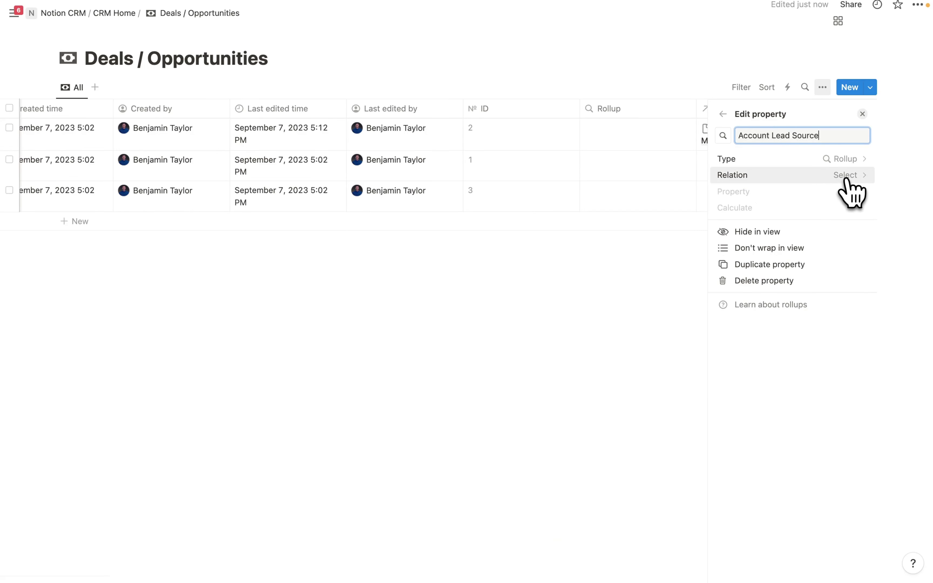
{"action": "left_click", "coordinate": [843, 176]}
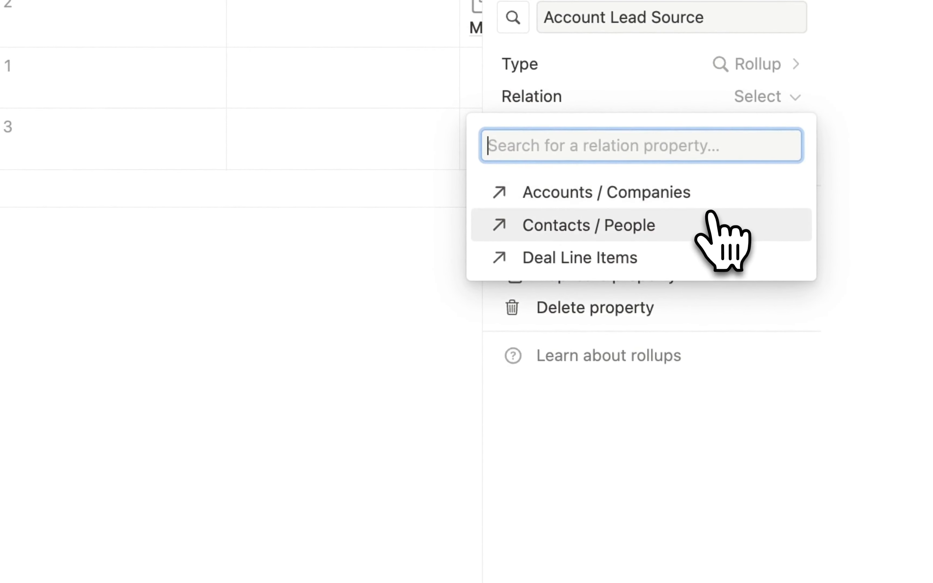
{"action": "left_click", "coordinate": [632, 194]}
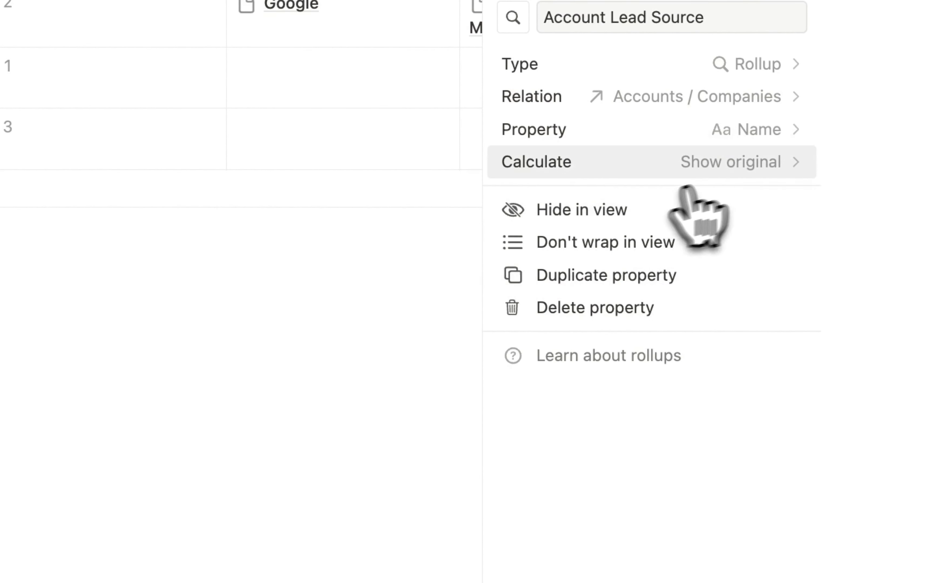
{"action": "left_click", "coordinate": [745, 135]}
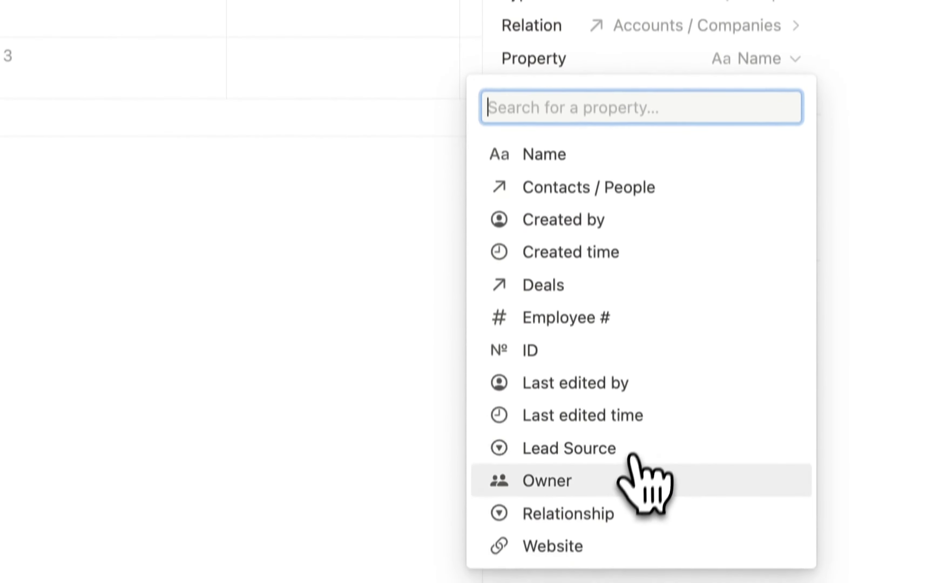
{"action": "left_click", "coordinate": [609, 446]}
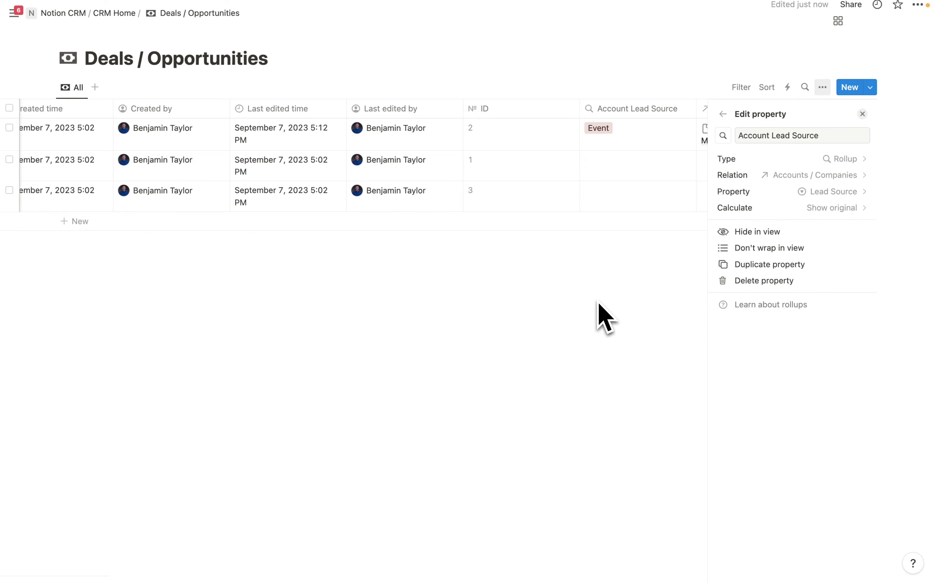
{"action": "left_click", "coordinate": [604, 316]}
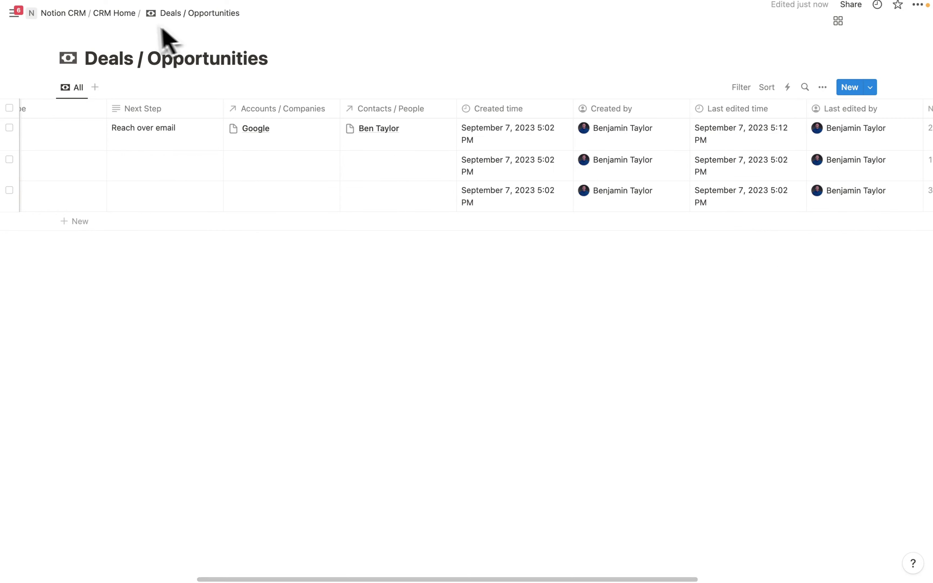
{"action": "left_click", "coordinate": [114, 13]}
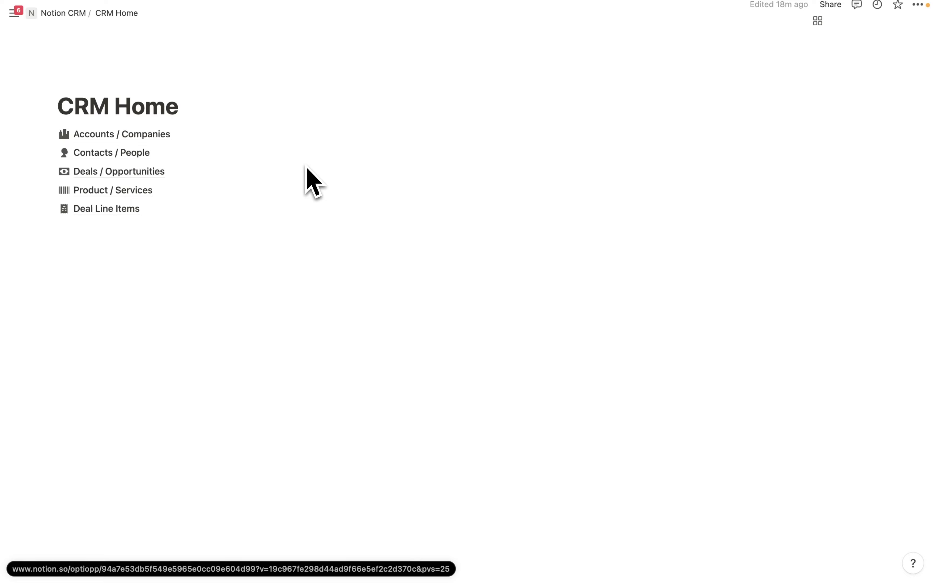
- Insert a new page below Deal Line Items from the Projects & tasks template
{"action": "left_click", "coordinate": [115, 230]}
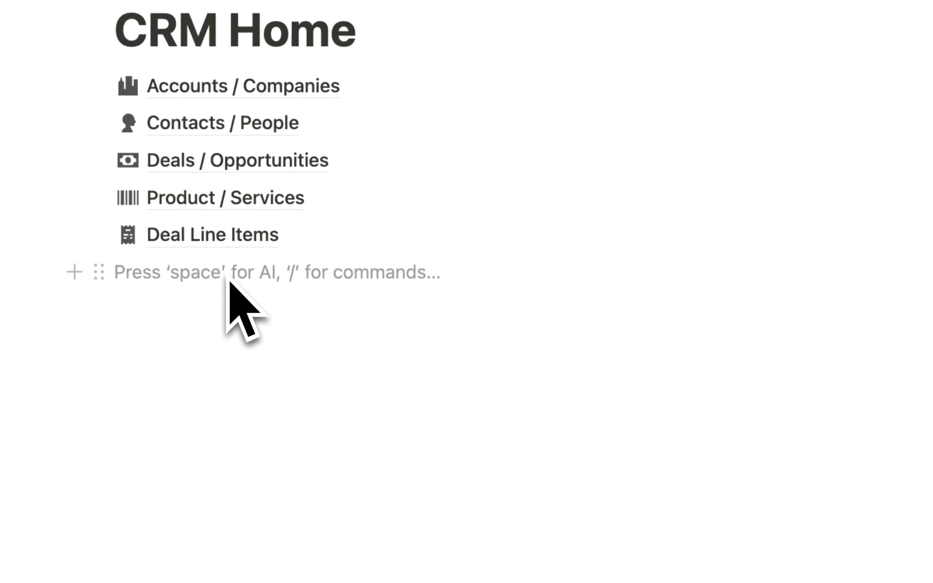
{"action": "type", "text": "/page"}
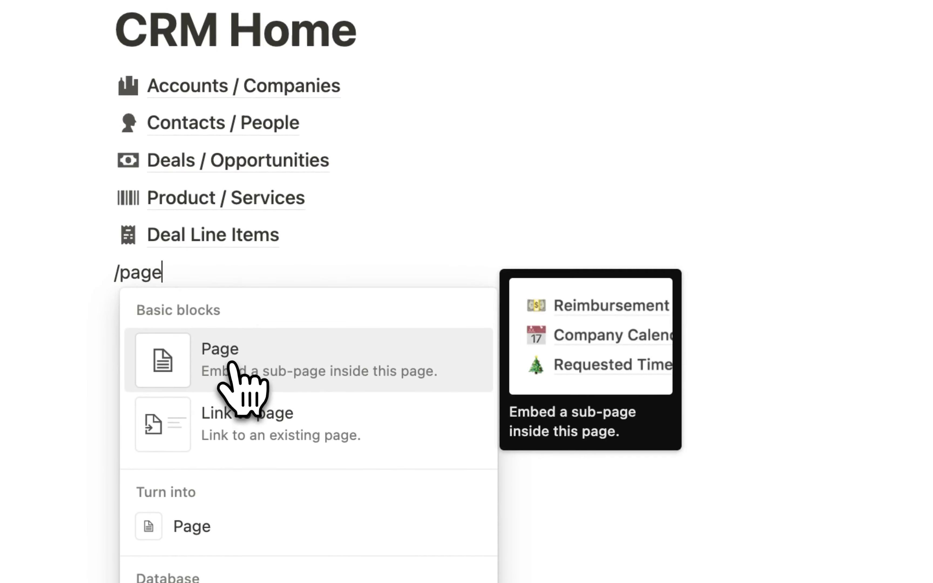
{"action": "left_click", "coordinate": [229, 369]}
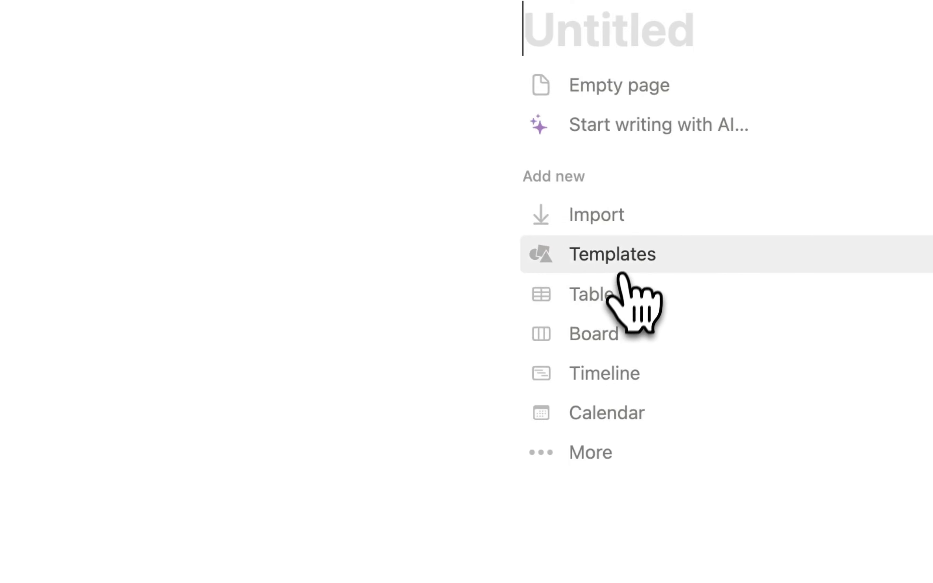
{"action": "left_click", "coordinate": [622, 259]}
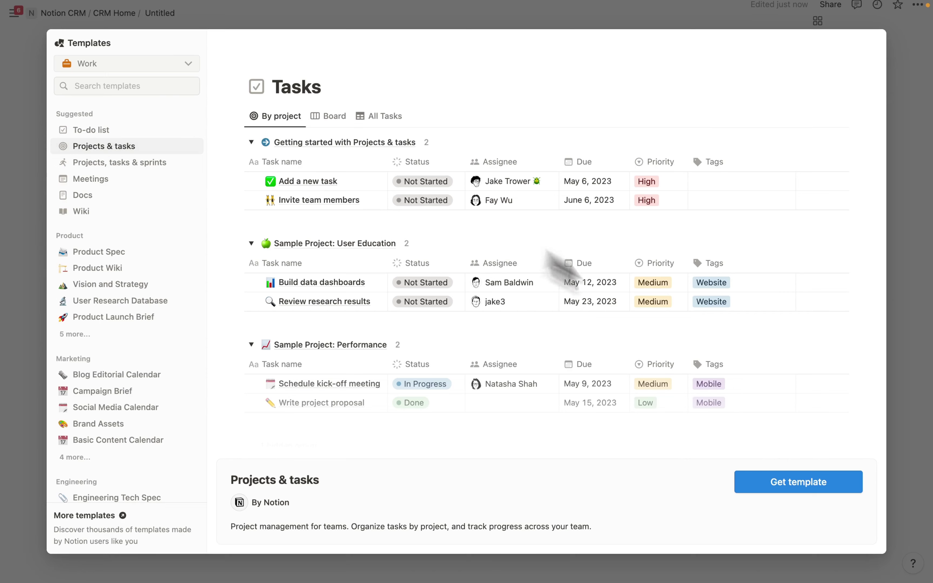
{"action": "left_click", "coordinate": [817, 484]}
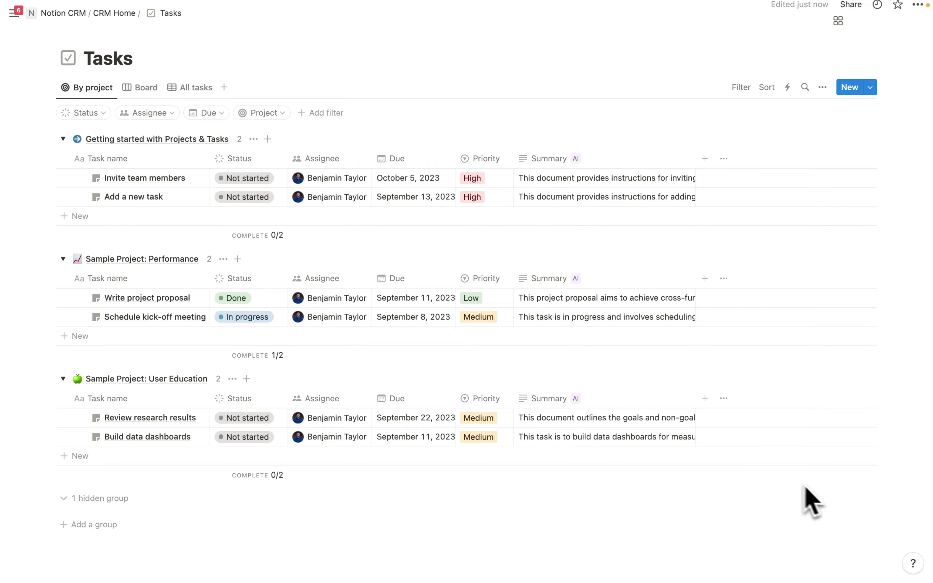
- Check the template's board, by-project and all-tasks views, then return to CRM Home
{"action": "left_click", "coordinate": [147, 89]}
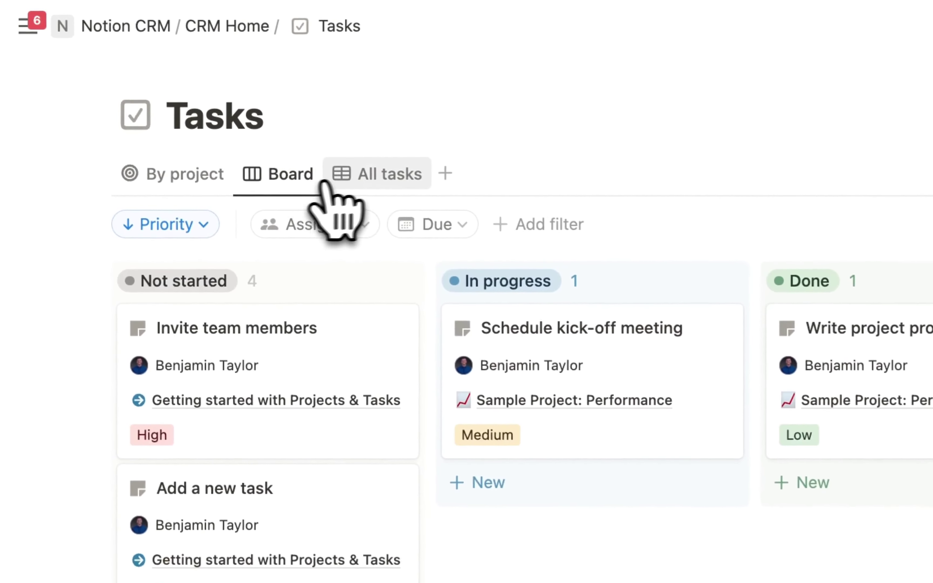
{"action": "left_click", "coordinate": [185, 186]}
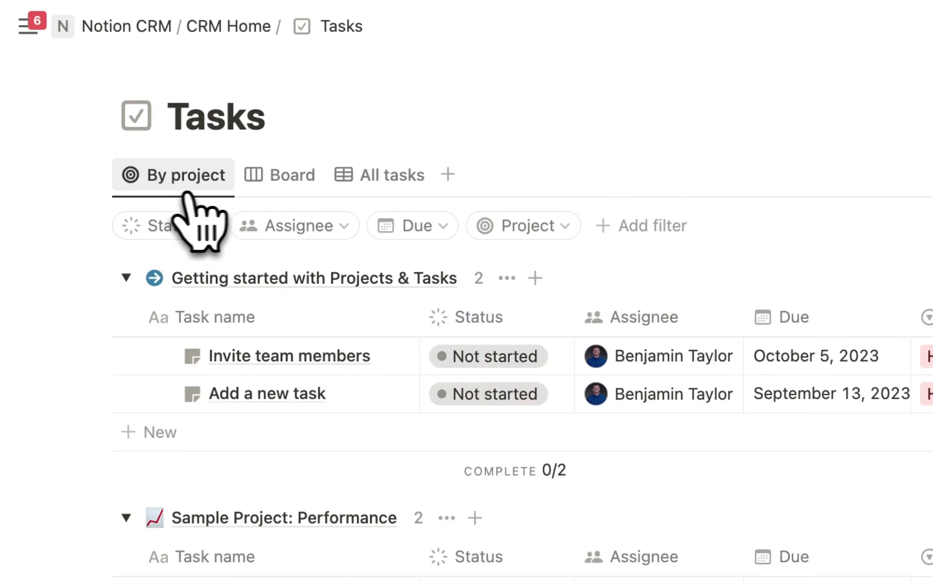
{"action": "left_click", "coordinate": [295, 183]}
{"action": "left_click", "coordinate": [393, 175]}
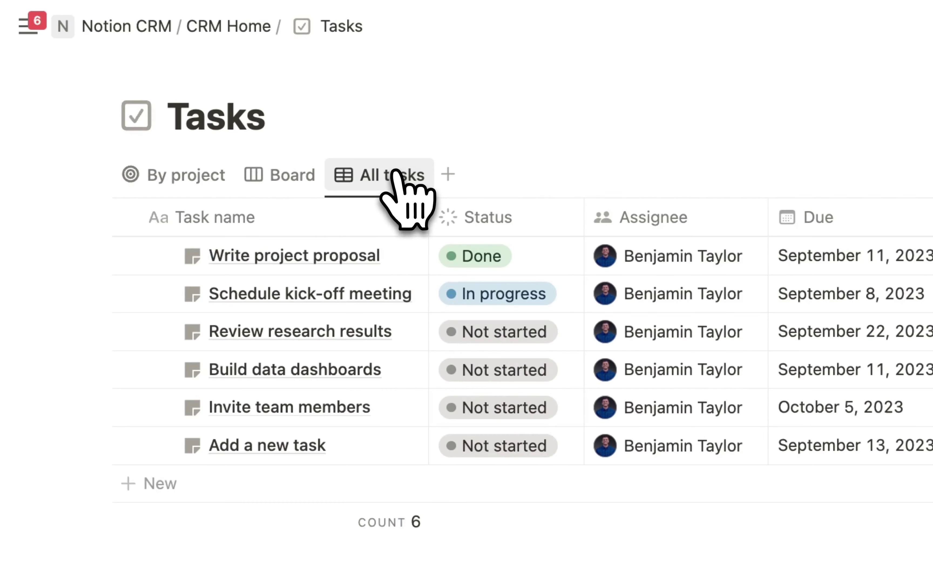
{"action": "left_click", "coordinate": [237, 27]}
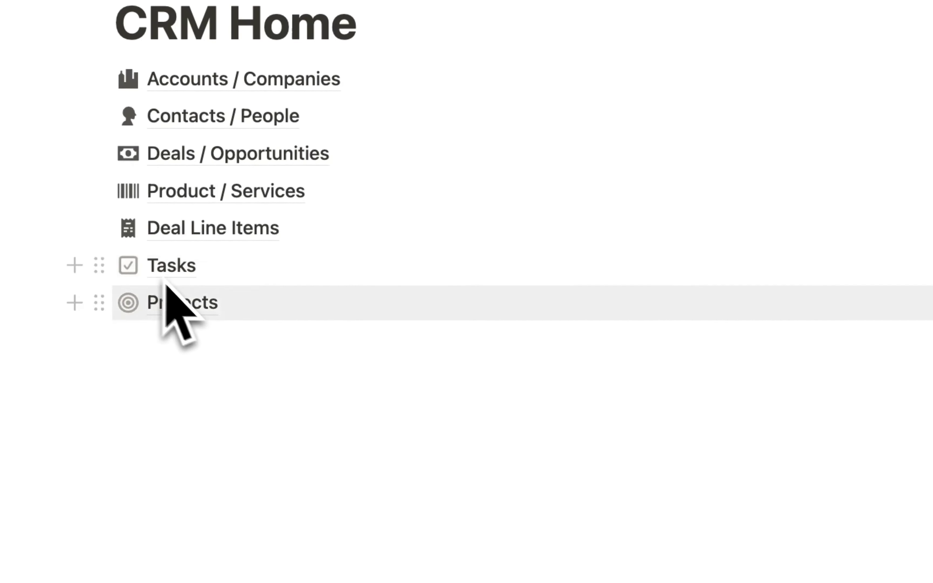
- Move Projects above Tasks and give Projects the target icon
{"action": "left_click_drag", "start_coordinate": [99, 303], "coordinate": [108, 269]}
{"action": "left_click", "coordinate": [129, 270]}
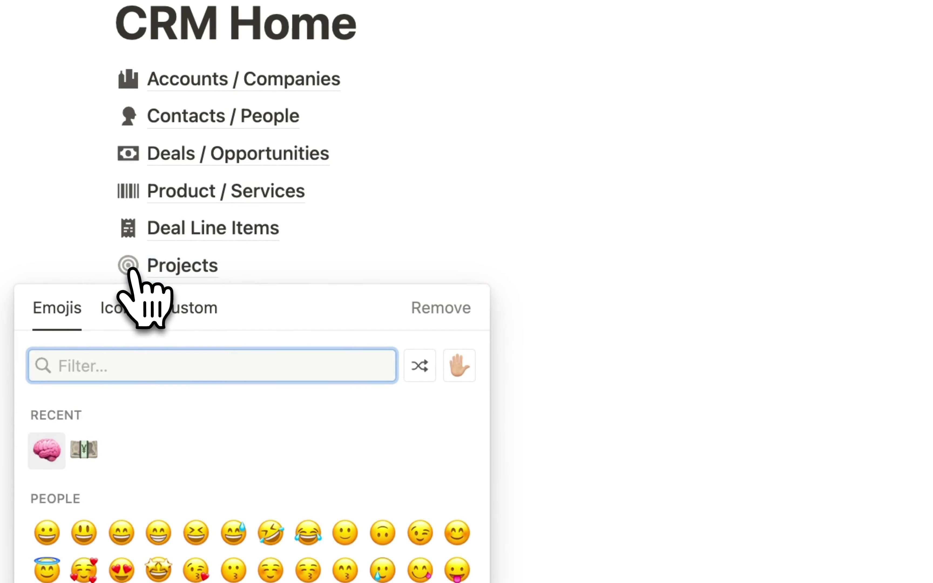
{"action": "left_click", "coordinate": [120, 308]}
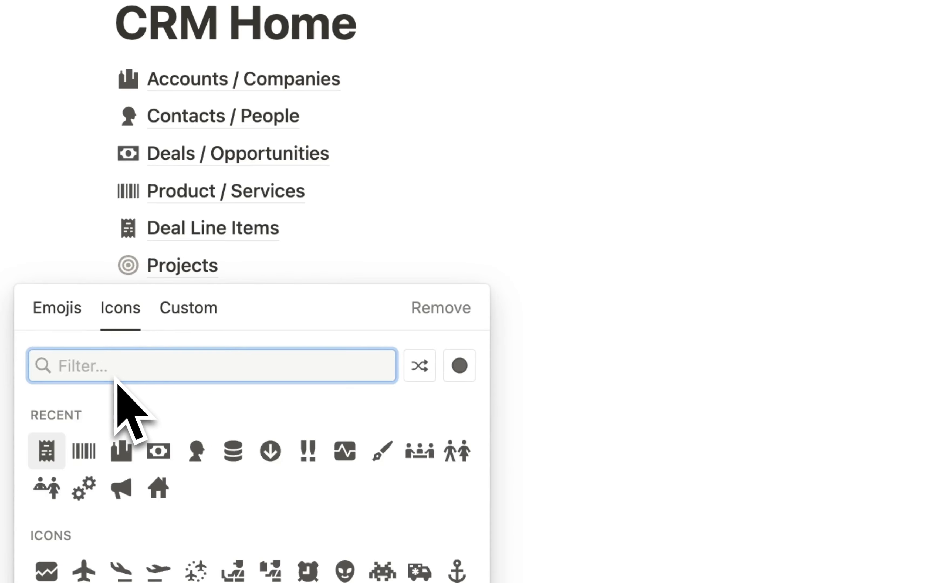
{"action": "type", "text": "target"}
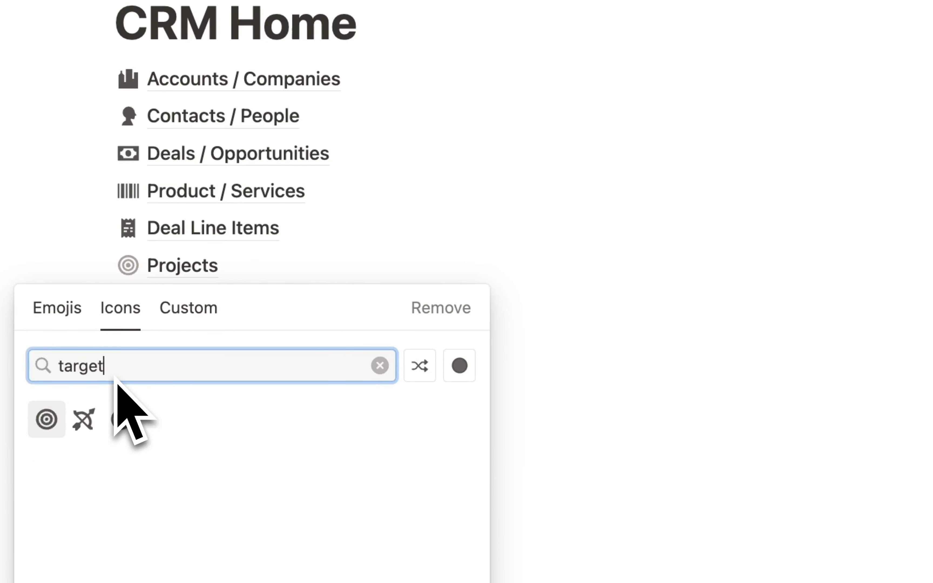
{"action": "left_click", "coordinate": [46, 419]}
{"action": "scroll", "coordinate": [386, 260], "scroll_direction": "down", "scroll_amount": 1}
- Give the Tasks page the filled checkbox icon
{"action": "left_click", "coordinate": [128, 291]}
{"action": "left_click", "coordinate": [116, 333]}
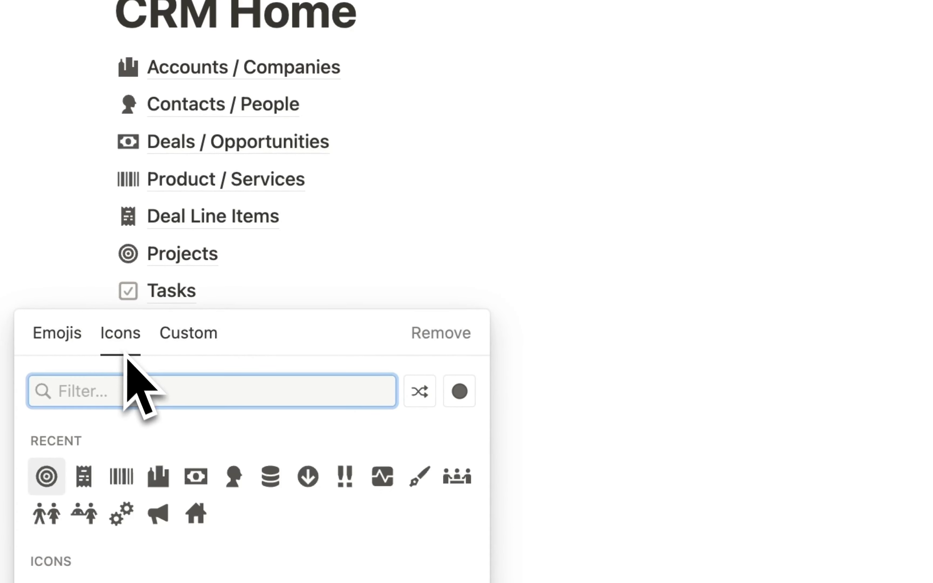
{"action": "type", "text": "checbo"}
{"action": "key", "text": "BackSpace"}
{"action": "key", "text": "BackSpace"}
{"action": "key", "text": "BackSpace"}
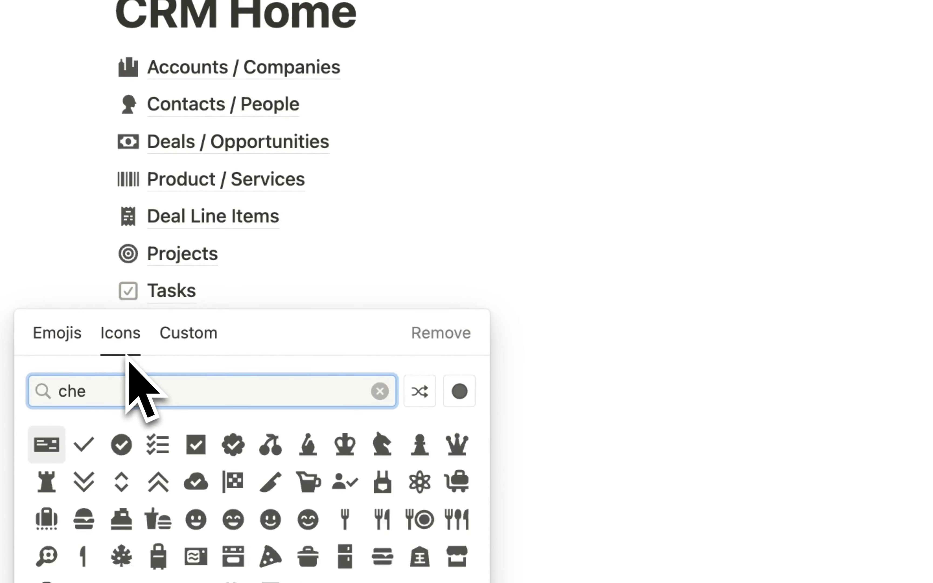
{"action": "type", "text": "ckbo"}
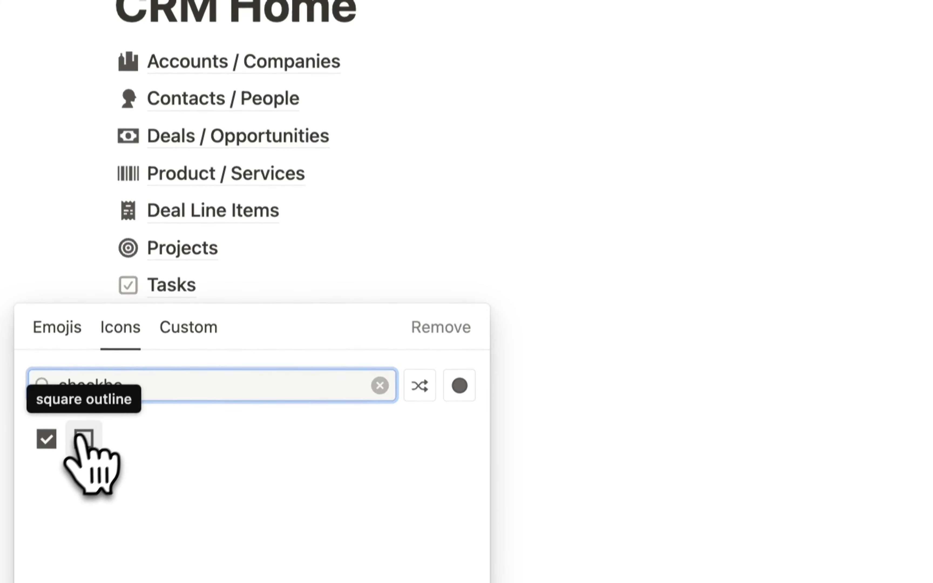
{"action": "left_click", "coordinate": [46, 444]}
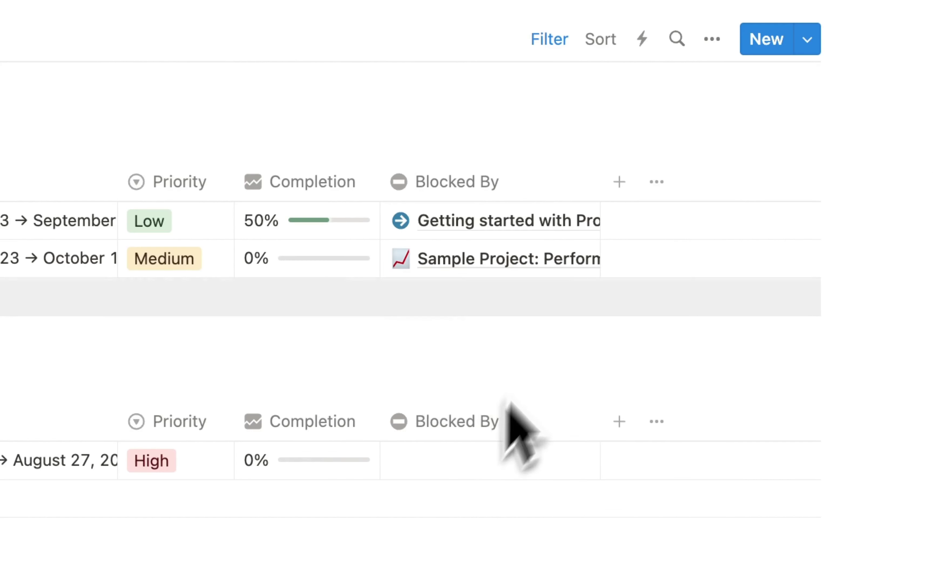
- Add a two-way relation from Projects to Accounts / Companies, then go back to CRM Home
{"action": "left_click", "coordinate": [619, 182]}
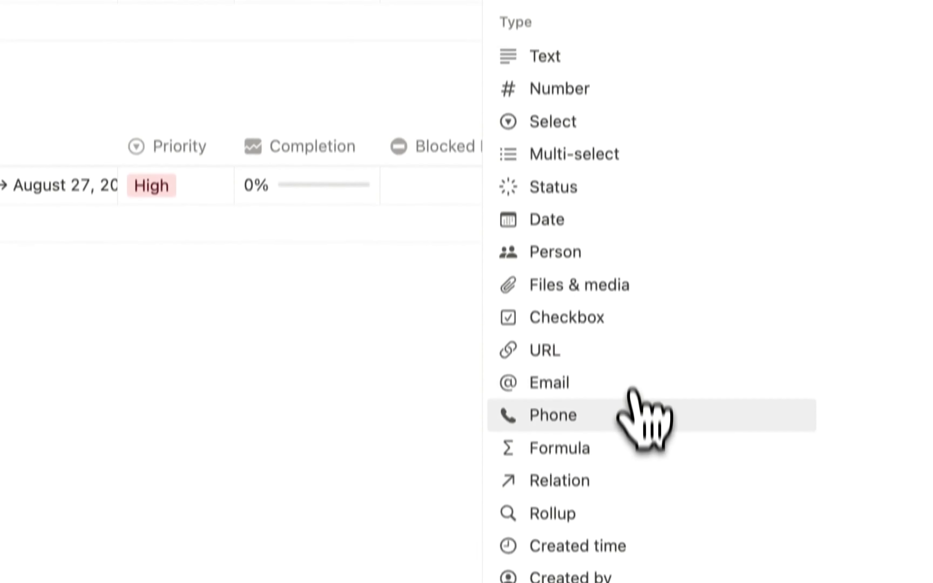
{"action": "left_click", "coordinate": [574, 480]}
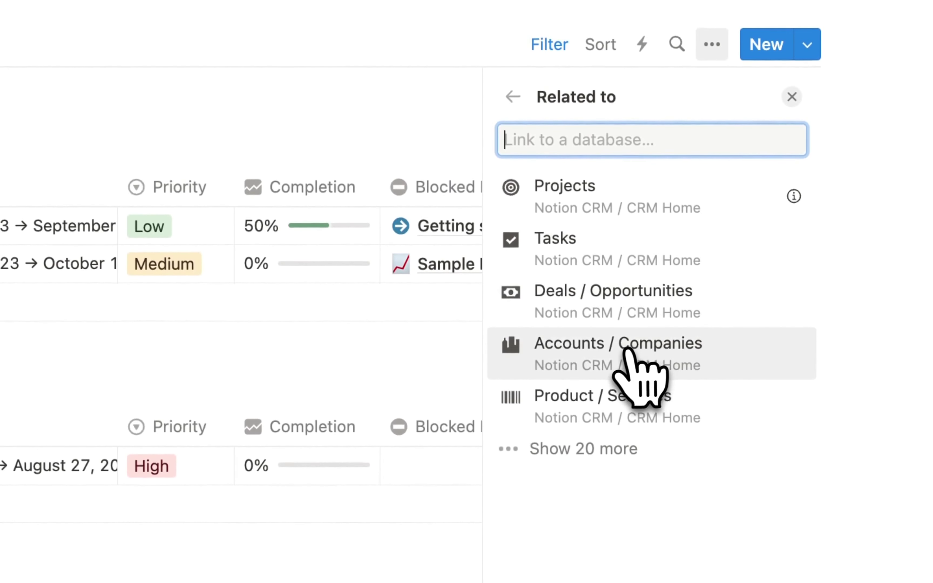
{"action": "left_click", "coordinate": [625, 351]}
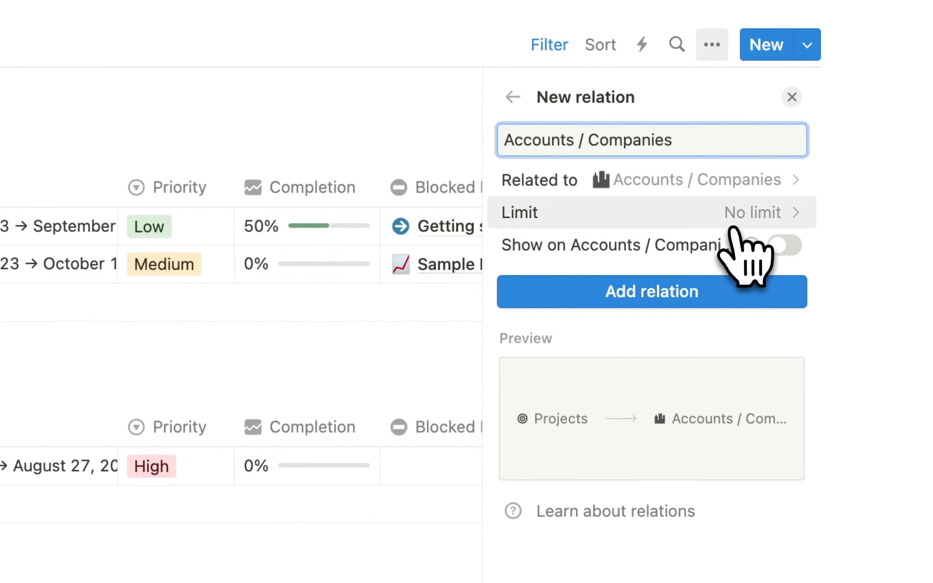
{"action": "left_click", "coordinate": [794, 246]}
{"action": "left_click", "coordinate": [725, 375]}
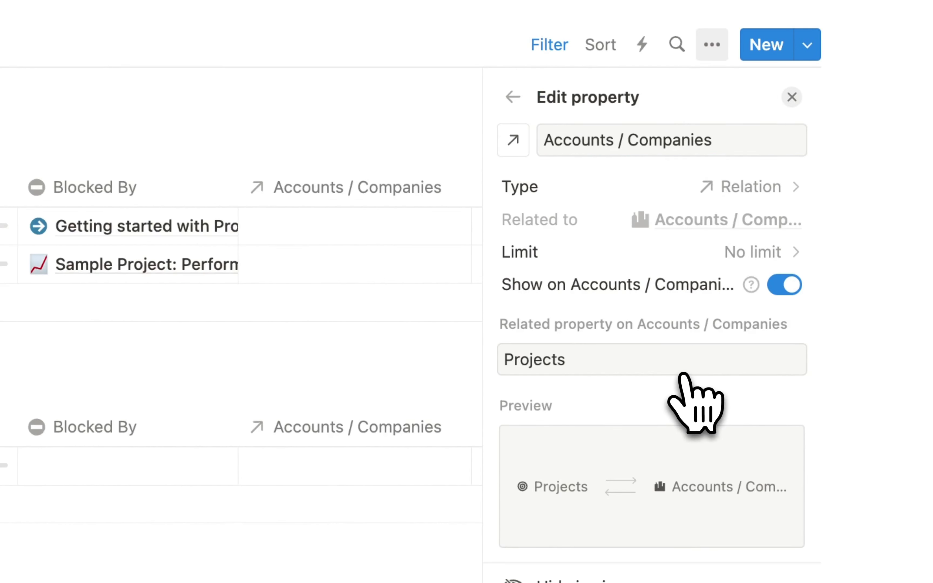
{"action": "left_click", "coordinate": [283, 381]}
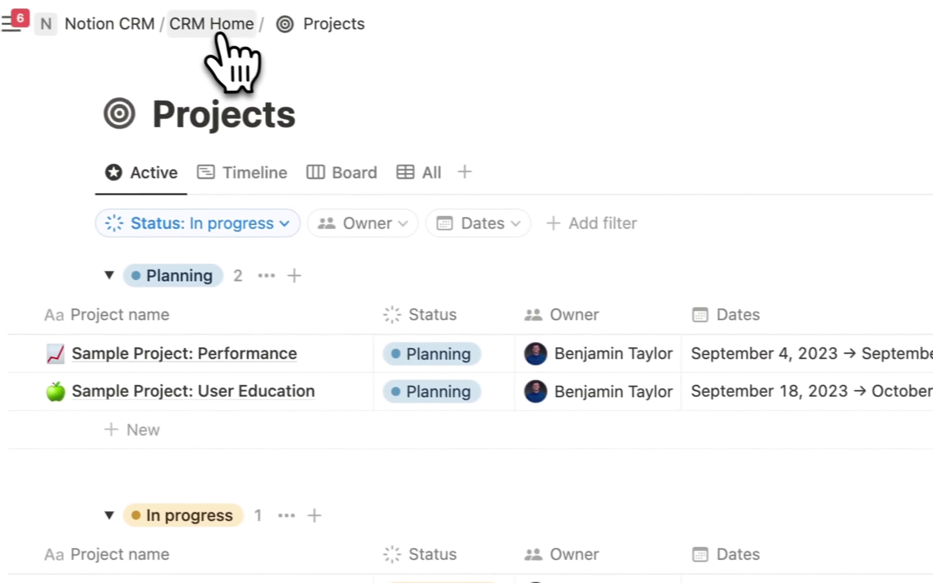
{"action": "left_click", "coordinate": [217, 35]}
- Add an Accounts / Companies relation column to Tasks, also shown on Accounts / Companies as Tasks
{"action": "left_click", "coordinate": [202, 297]}
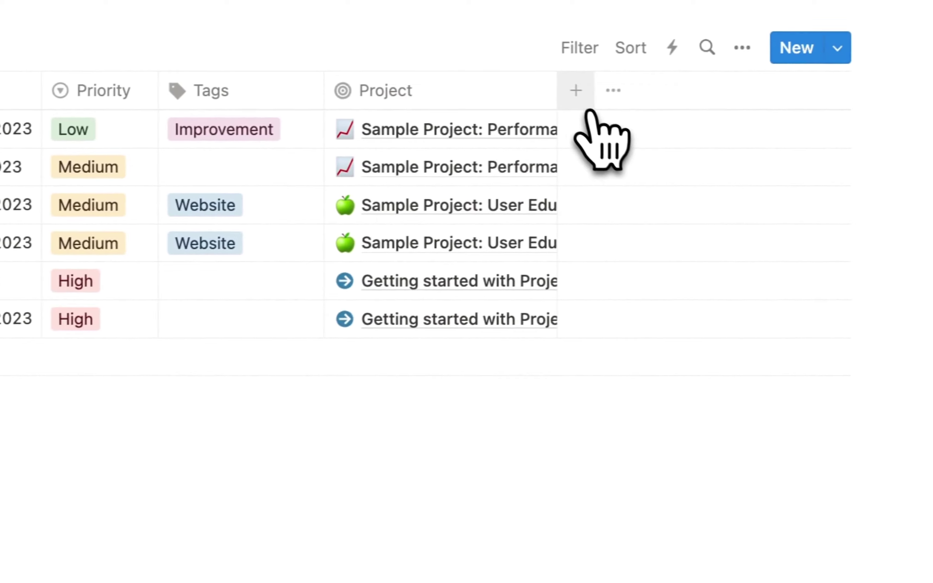
{"action": "left_click", "coordinate": [576, 90]}
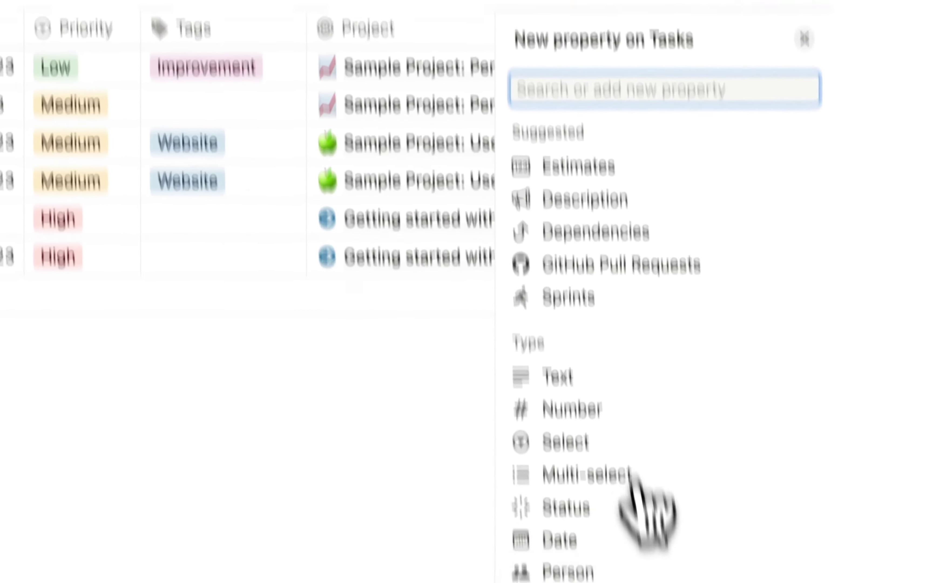
{"action": "scroll", "coordinate": [640, 482], "scroll_direction": "down", "scroll_amount": 5}
{"action": "left_click", "coordinate": [635, 491]}
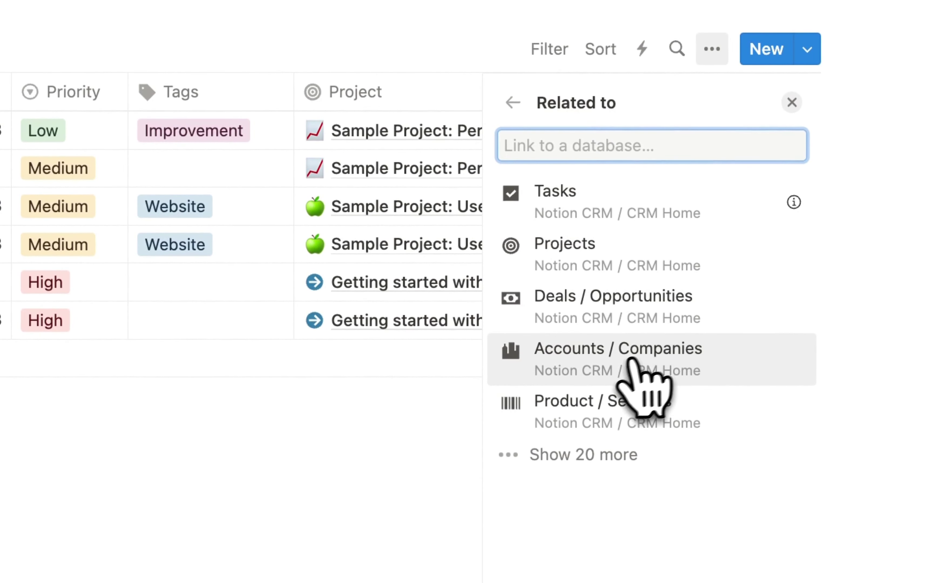
{"action": "left_click", "coordinate": [631, 359]}
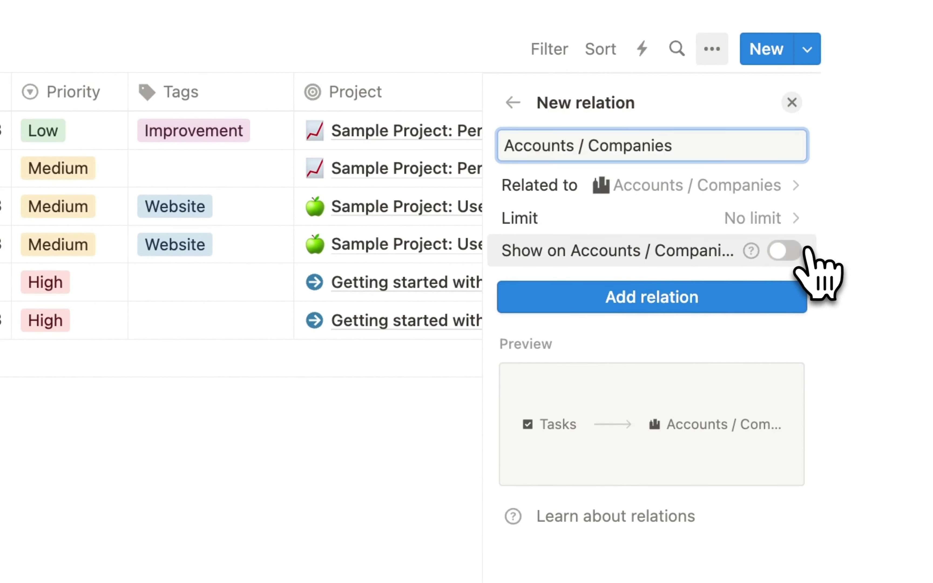
{"action": "left_click", "coordinate": [800, 251]}
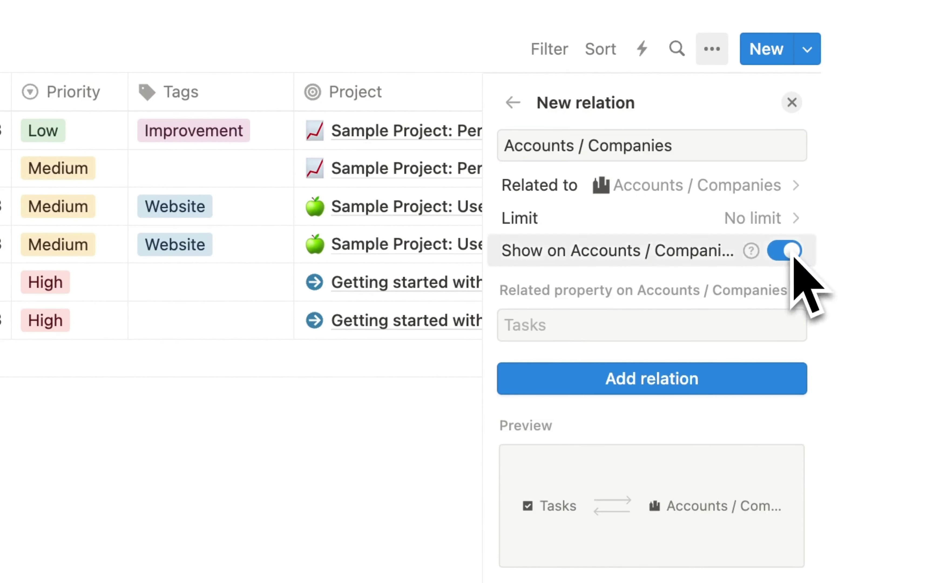
{"action": "left_click", "coordinate": [668, 377]}
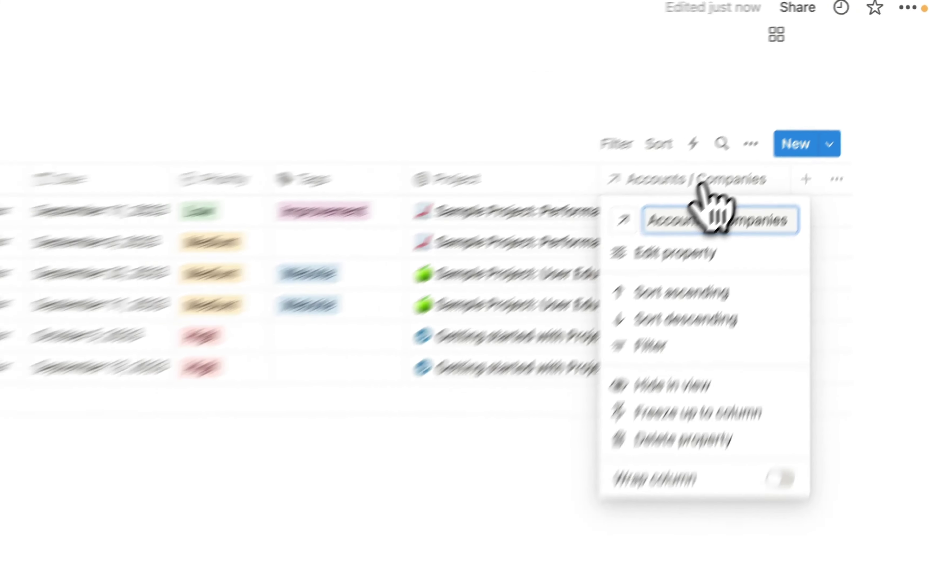
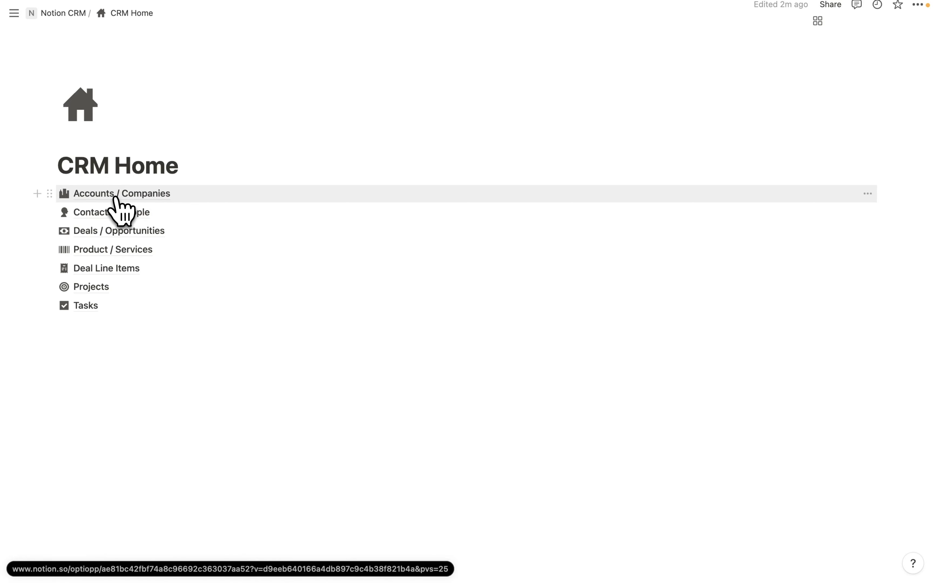
- Create a new template in the Accounts / Companies database
{"action": "left_click", "coordinate": [115, 195]}
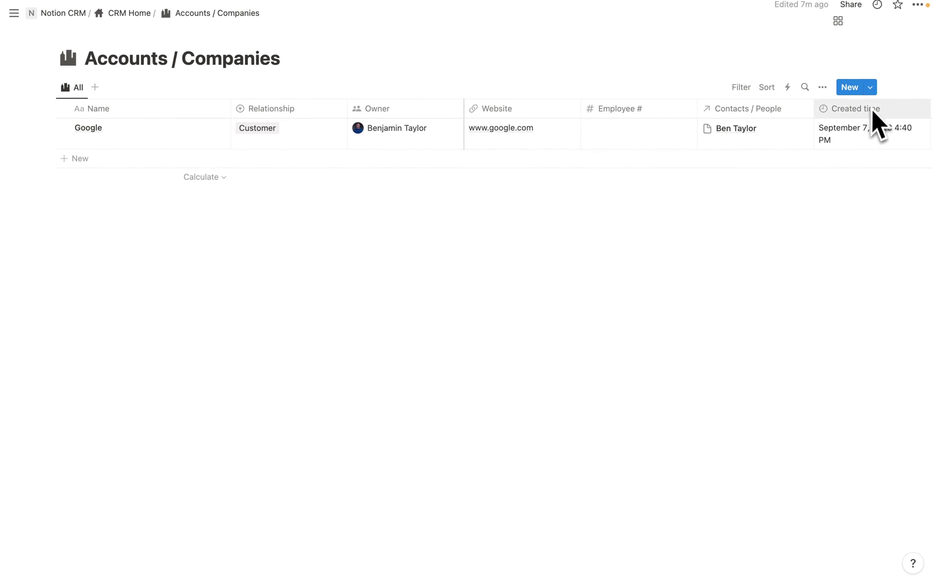
{"action": "left_click", "coordinate": [870, 89]}
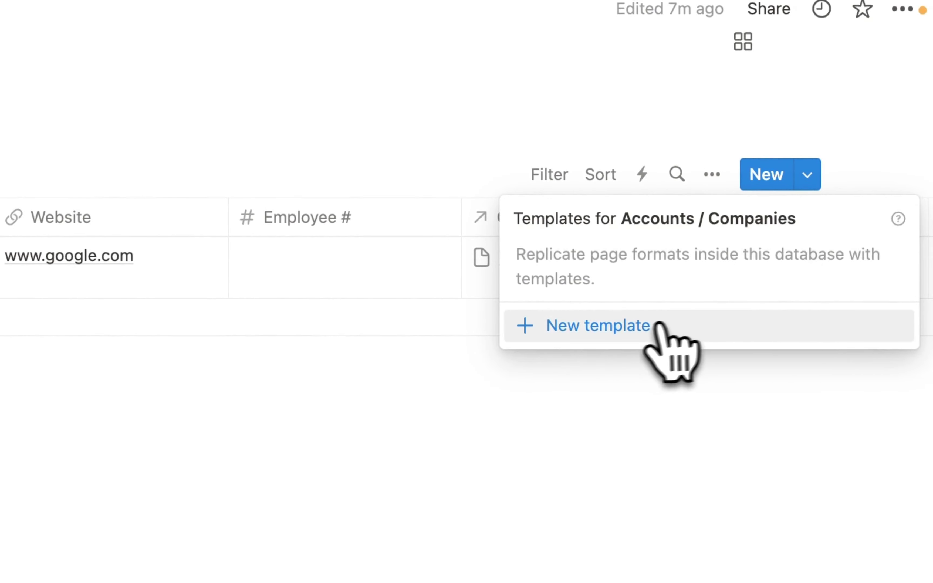
{"action": "left_click", "coordinate": [610, 328]}
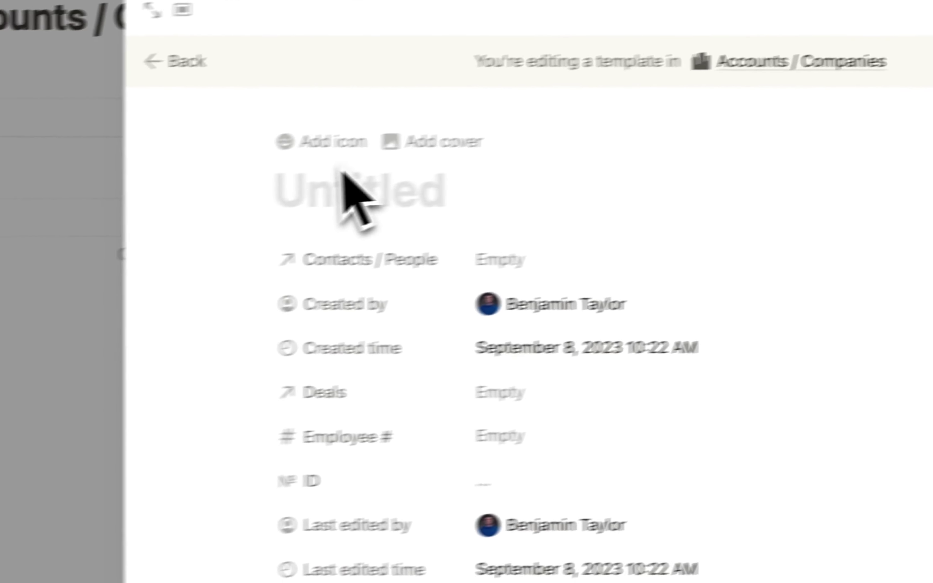
- Give the template a cityscape icon and the title 'New Account'
{"action": "left_click", "coordinate": [328, 141]}
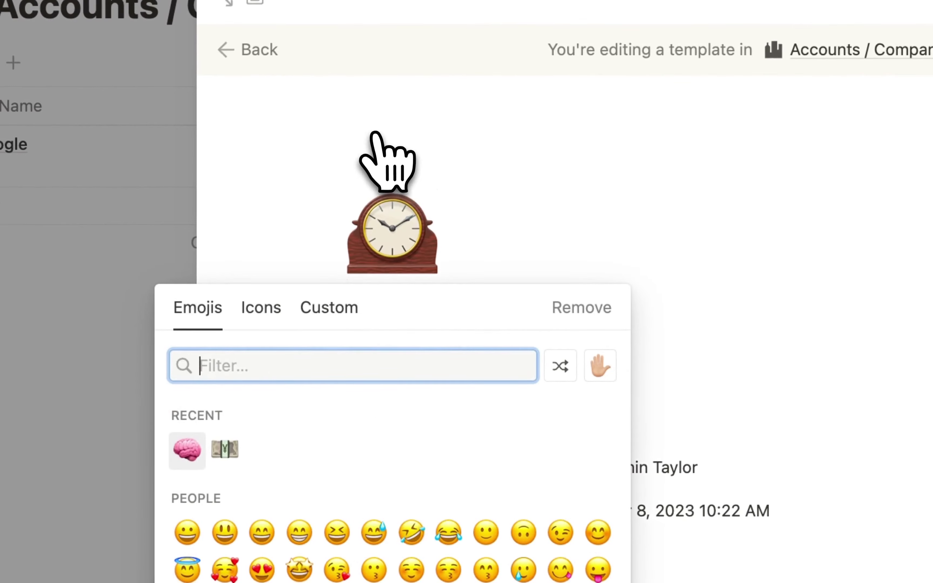
{"action": "left_click", "coordinate": [262, 308]}
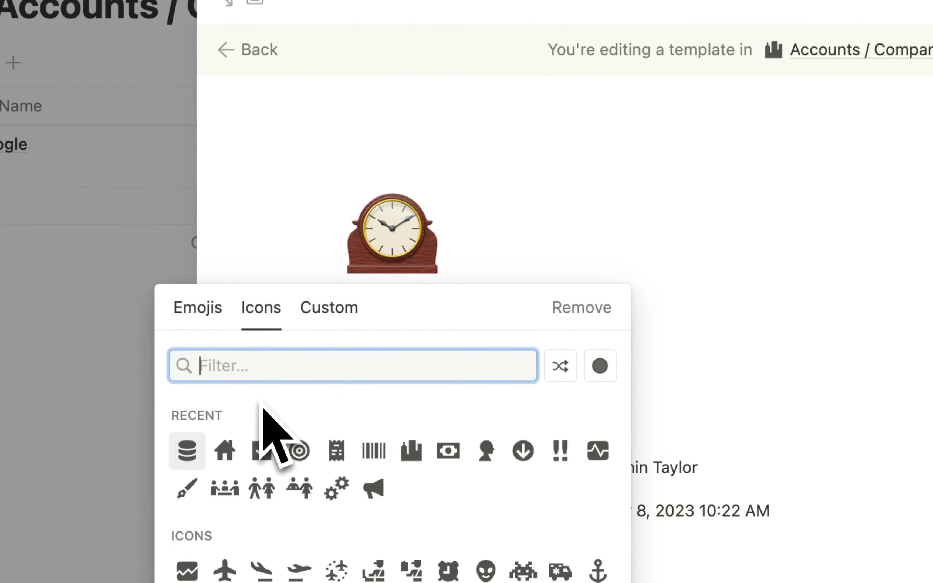
{"action": "left_click", "coordinate": [411, 450]}
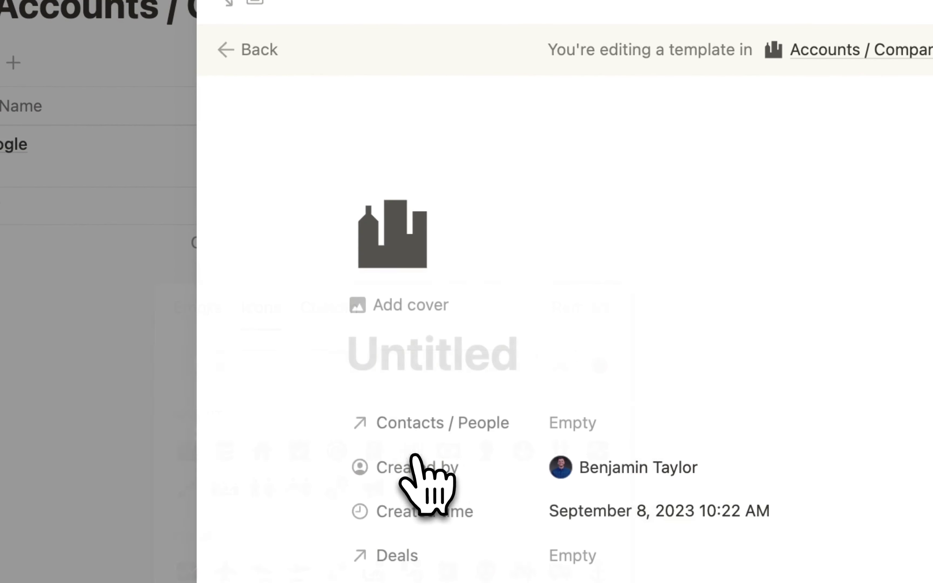
{"action": "left_click", "coordinate": [435, 356]}
{"action": "type", "text": "New A"}
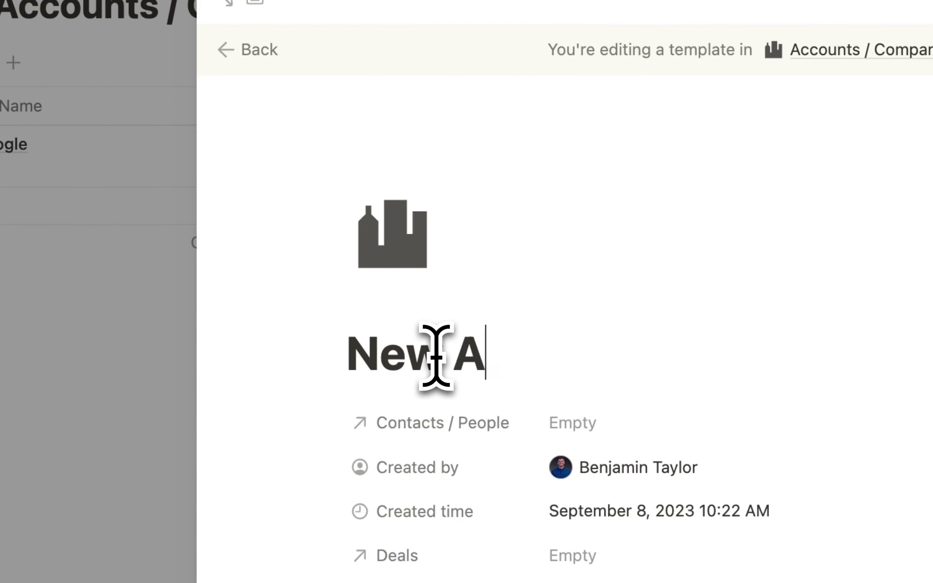
{"action": "type", "text": "ccount"}
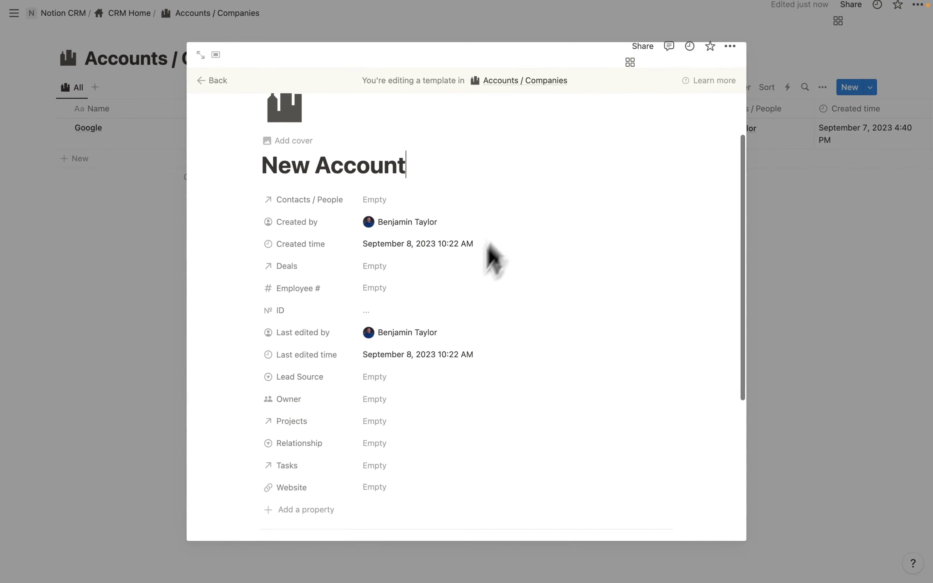
- Move the Owner property to the top of the template's property list
{"action": "scroll", "coordinate": [348, 392], "scroll_direction": "down", "scroll_amount": 3}
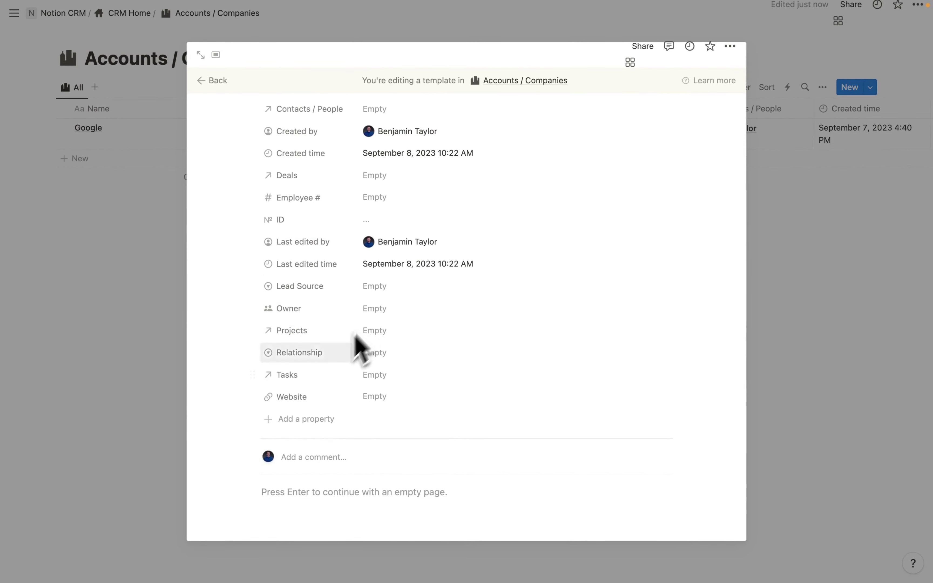
{"action": "scroll", "coordinate": [383, 374], "scroll_direction": "up", "scroll_amount": 1}
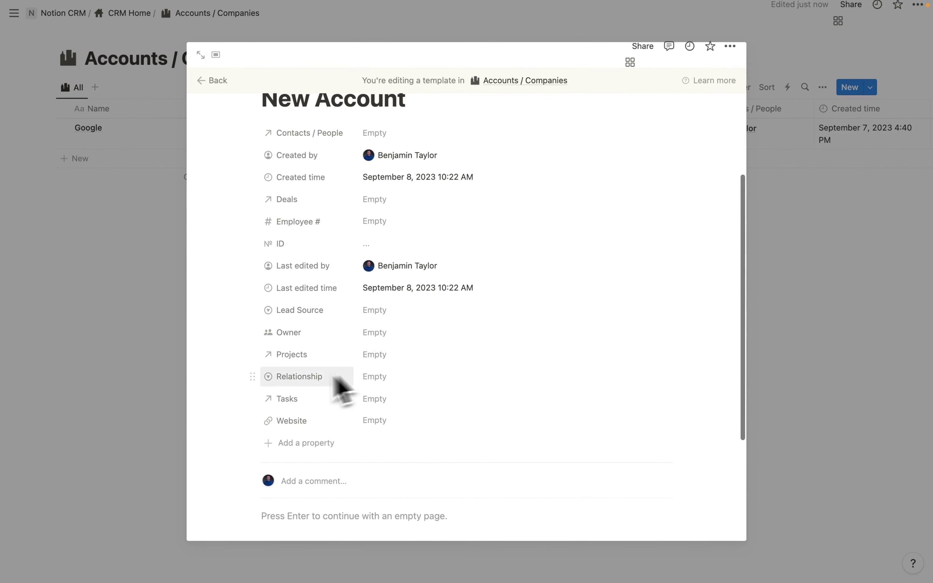
{"action": "scroll", "coordinate": [302, 304], "scroll_direction": "up", "scroll_amount": 1}
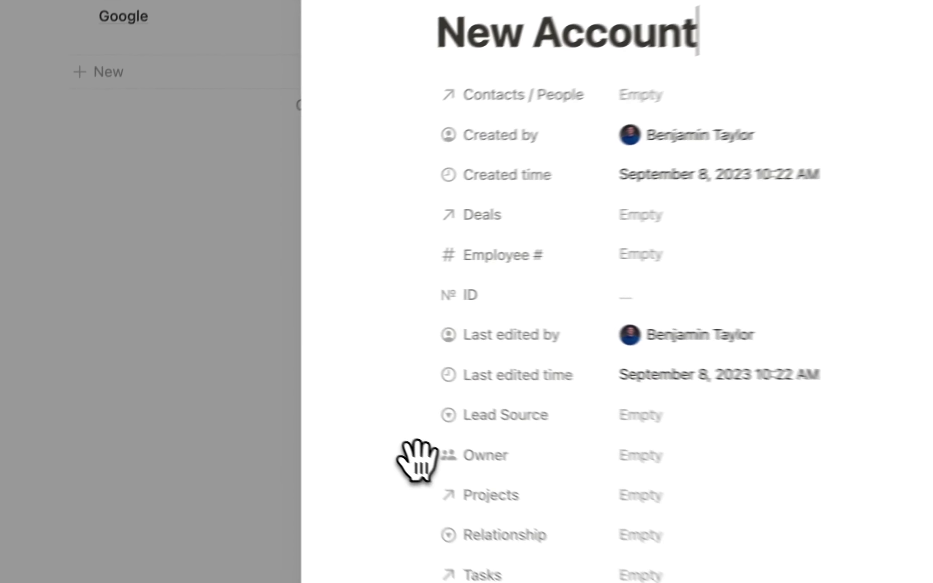
{"action": "left_click_drag", "start_coordinate": [252, 370], "coordinate": [247, 160]}
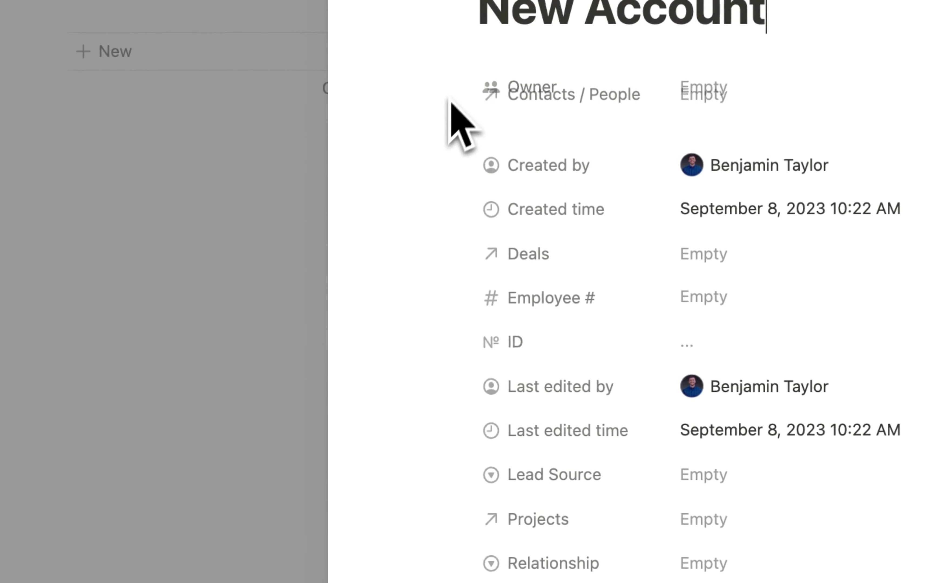
- Move Last edited time, Last edited by, Created time and Created by to the bottom
{"action": "scroll", "coordinate": [500, 501], "scroll_direction": "down", "scroll_amount": 1}
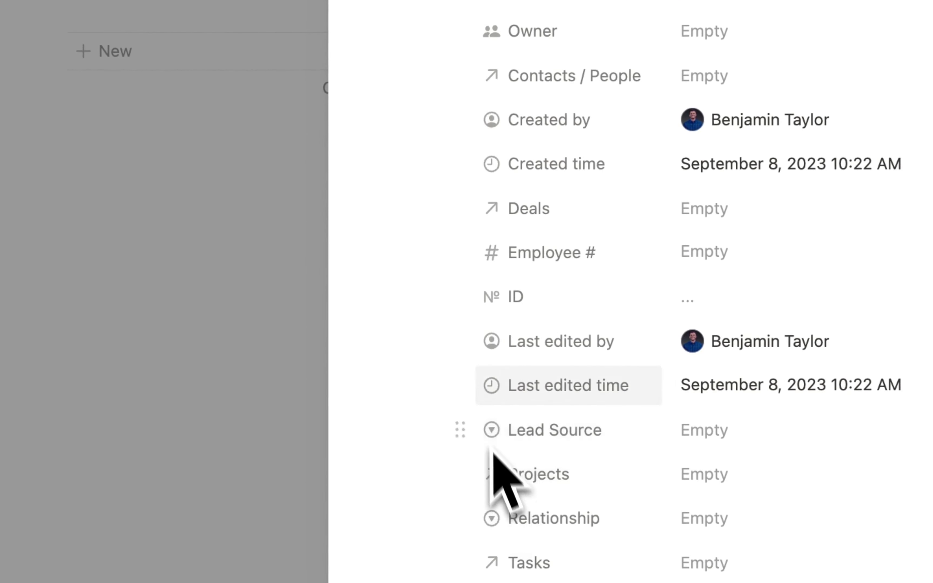
{"action": "left_click_drag", "start_coordinate": [464, 381], "coordinate": [470, 582]}
{"action": "left_click_drag", "start_coordinate": [457, 337], "coordinate": [475, 582]}
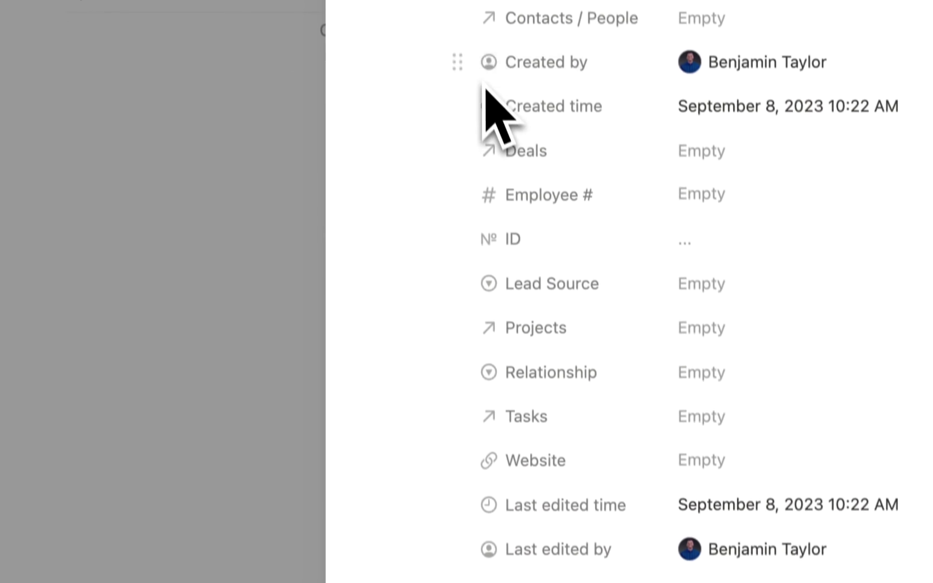
{"action": "left_click_drag", "start_coordinate": [453, 31], "coordinate": [480, 413]}
{"action": "left_click_drag", "start_coordinate": [472, 476], "coordinate": [479, 552]}
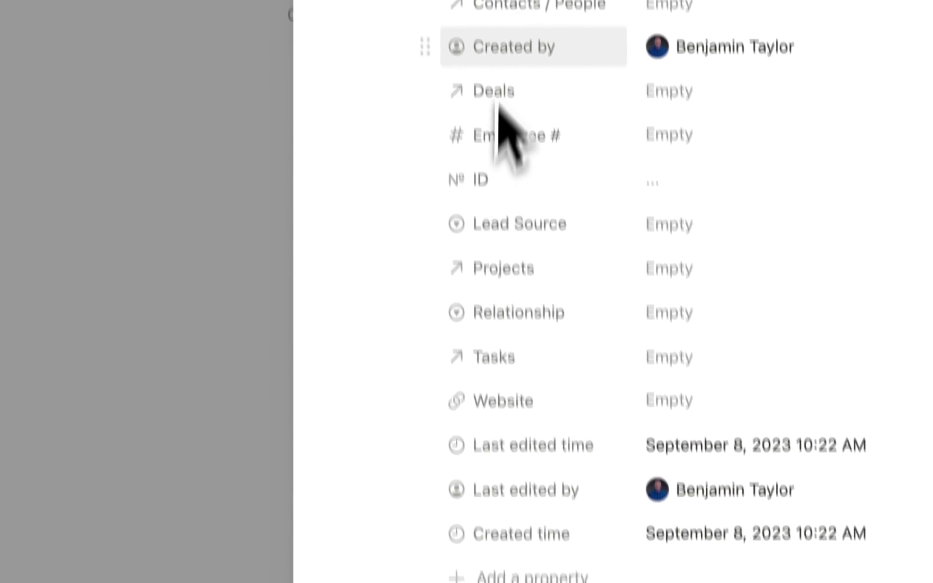
{"action": "left_click_drag", "start_coordinate": [442, 45], "coordinate": [475, 322]}
{"action": "left_click_drag", "start_coordinate": [462, 380], "coordinate": [439, 582]}
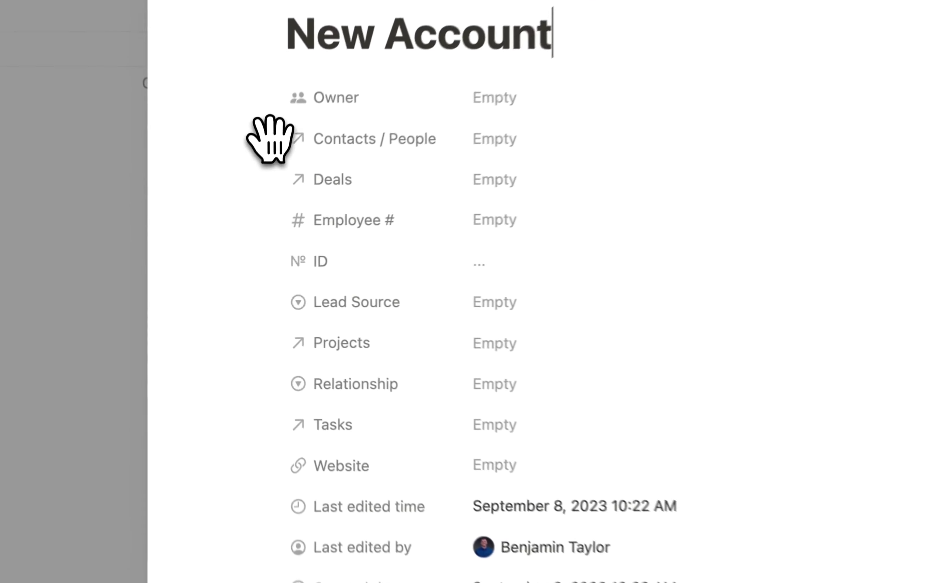
{"action": "left_click", "coordinate": [257, 209]}
- Show the Contacts / People relation as a page section
{"action": "mouse_move", "coordinate": [346, 229]}
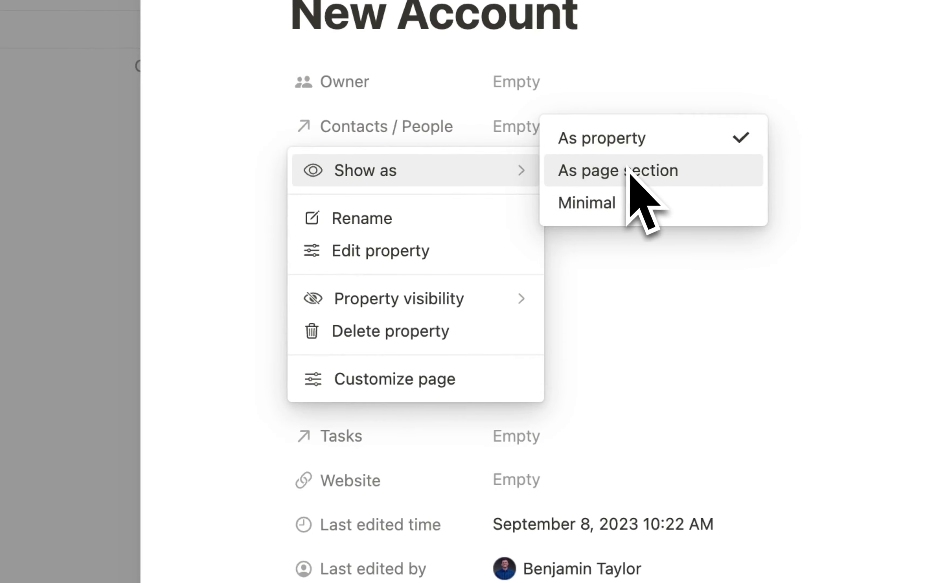
{"action": "left_click", "coordinate": [278, 121]}
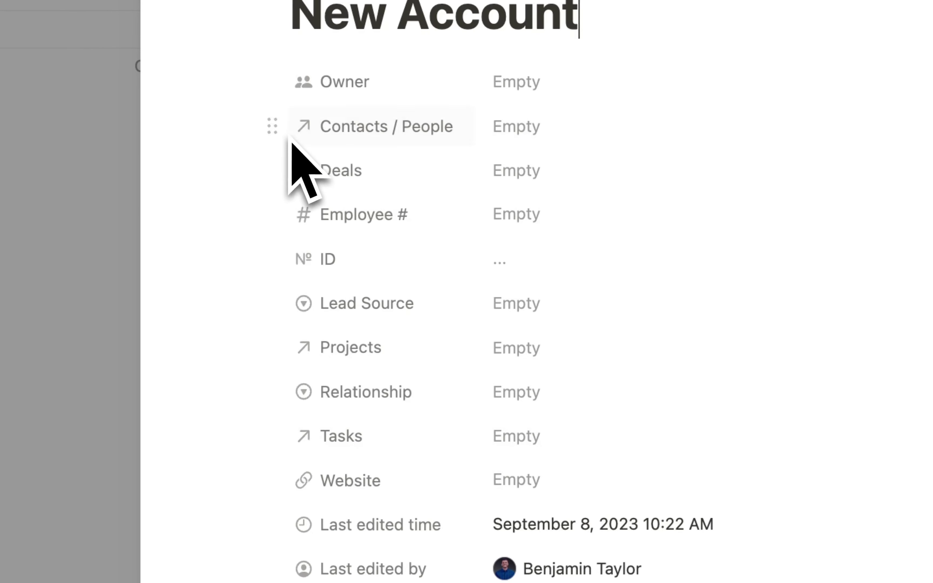
{"action": "left_click", "coordinate": [275, 122]}
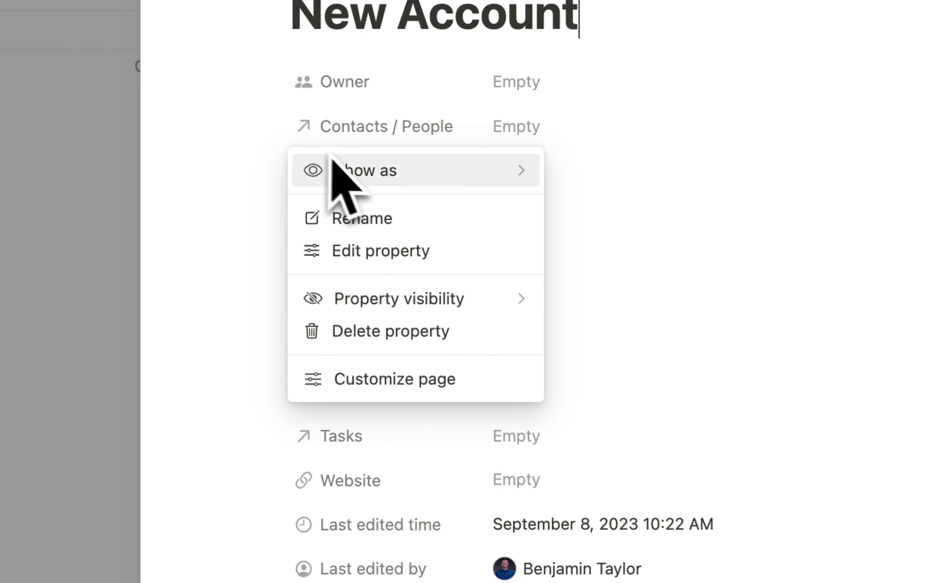
{"action": "mouse_move", "coordinate": [360, 171]}
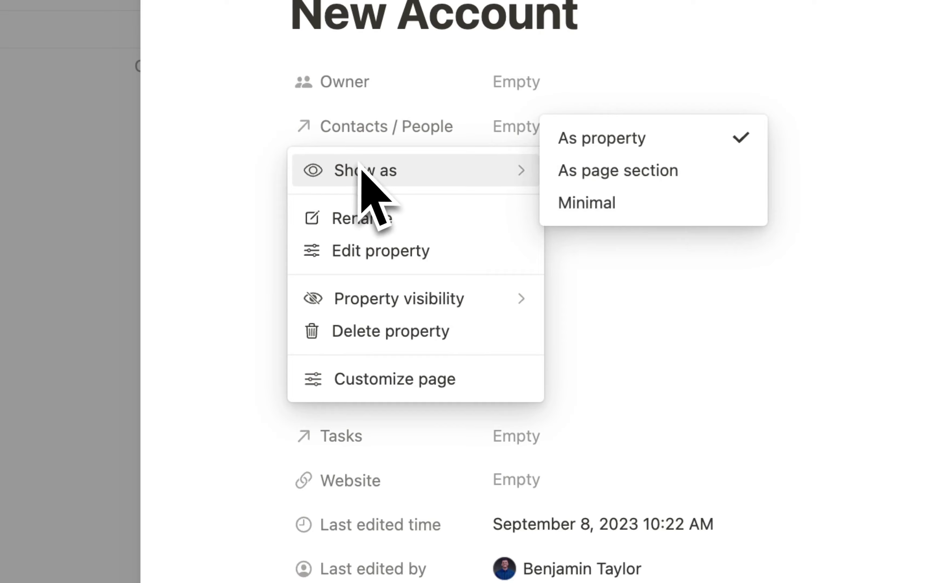
{"action": "left_click", "coordinate": [621, 171]}
- Show the Deals and Projects relations as page sections too
{"action": "left_click", "coordinate": [271, 126]}
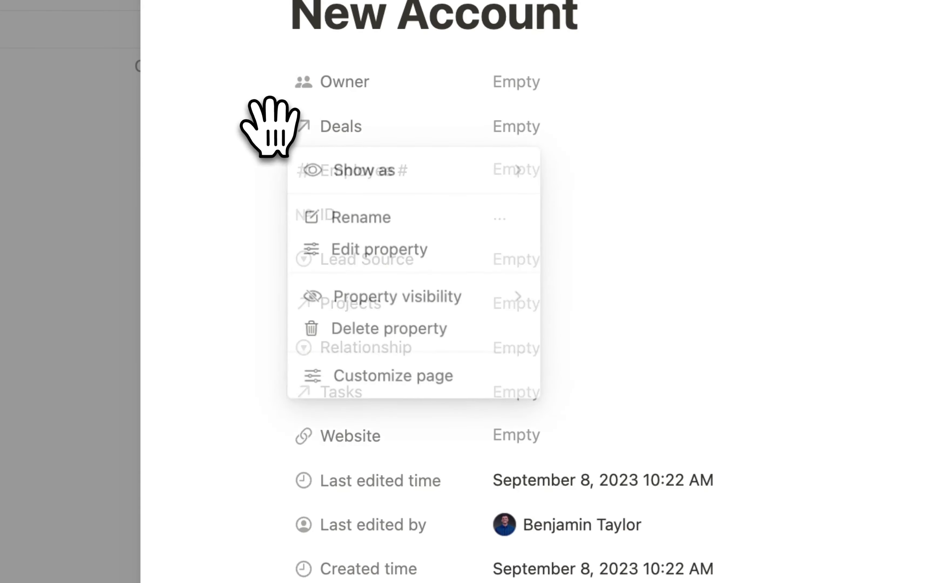
{"action": "mouse_move", "coordinate": [320, 169]}
{"action": "left_click", "coordinate": [665, 172]}
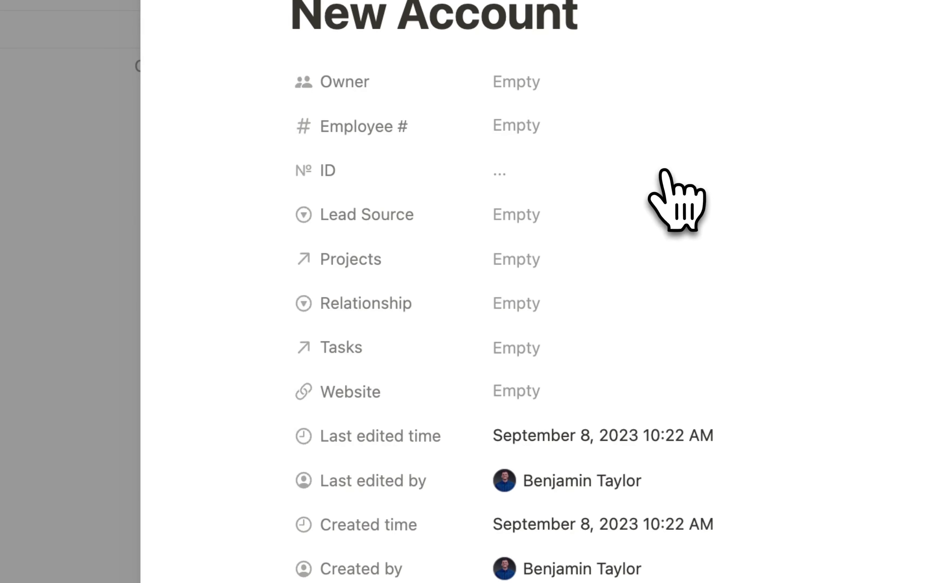
{"action": "left_click", "coordinate": [272, 258]}
{"action": "mouse_move", "coordinate": [383, 311]}
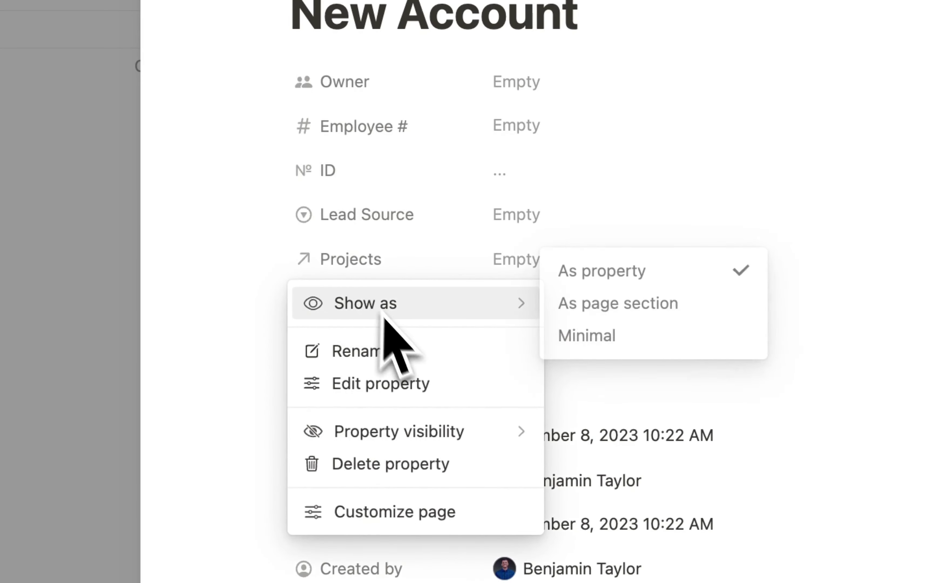
{"action": "left_click", "coordinate": [616, 303]}
{"action": "scroll", "coordinate": [571, 473], "scroll_direction": "down", "scroll_amount": 5}
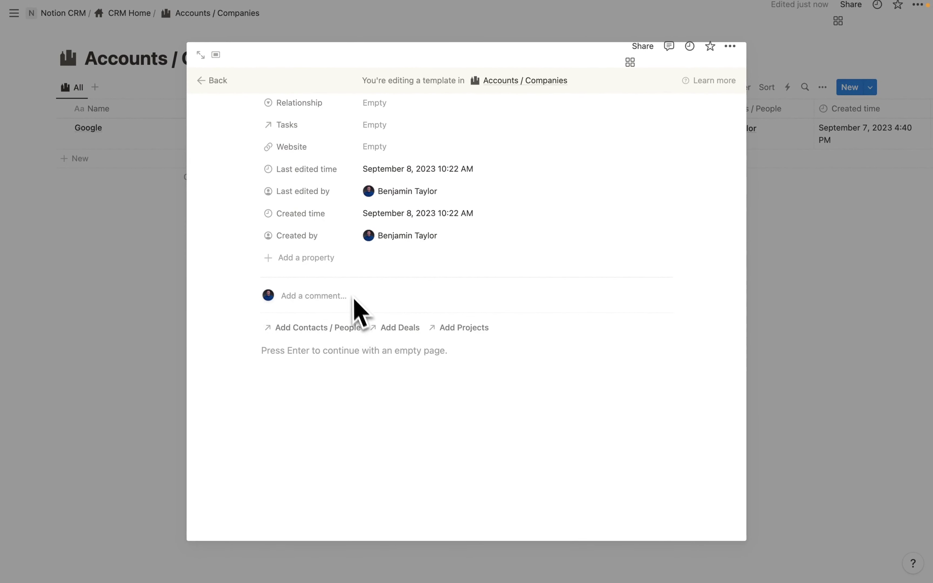
{"action": "scroll", "coordinate": [357, 309], "scroll_direction": "up", "scroll_amount": 5}
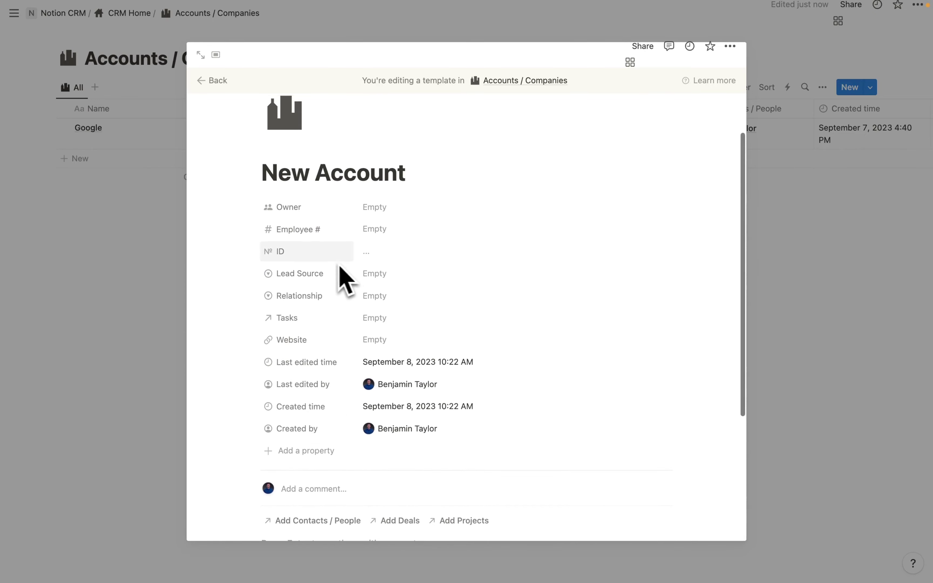
{"action": "scroll", "coordinate": [271, 312], "scroll_direction": "down", "scroll_amount": 1}
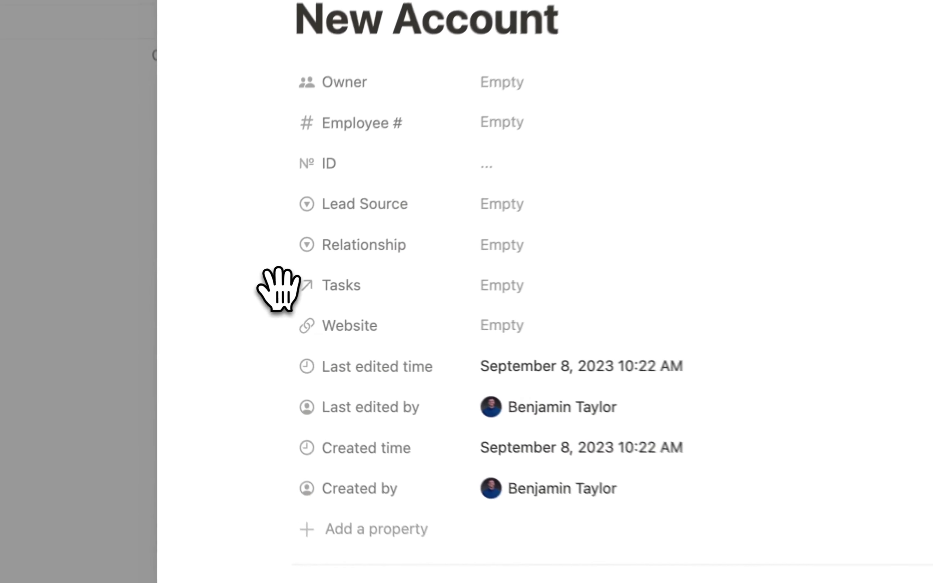
- Show the Tasks relation as a page section
{"action": "left_click", "coordinate": [255, 300]}
{"action": "mouse_move", "coordinate": [437, 327]}
{"action": "left_click", "coordinate": [658, 328]}
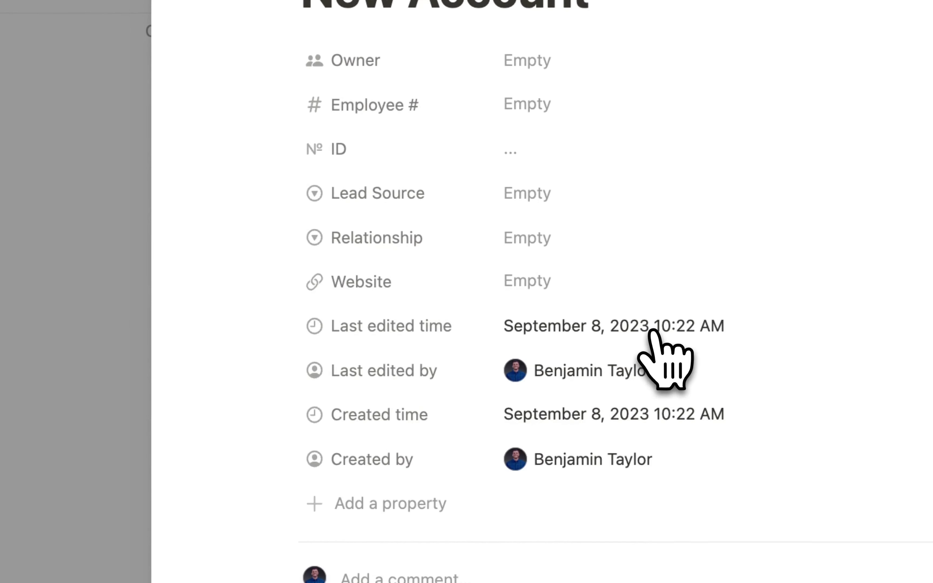
- Move ID to the bottom and place Lead Source and Relationship right under Owner
{"action": "left_click_drag", "start_coordinate": [276, 141], "coordinate": [328, 486]}
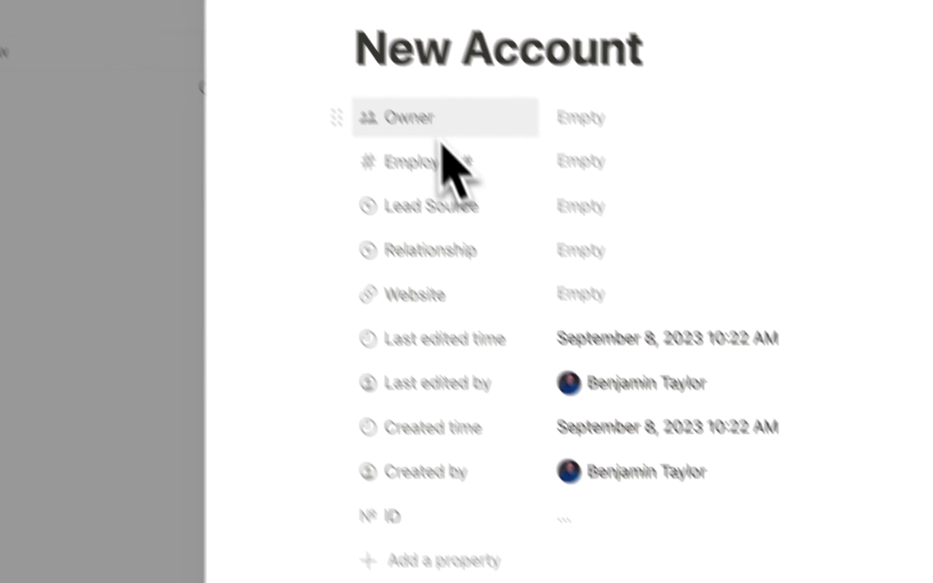
{"action": "left_click_drag", "start_coordinate": [401, 270], "coordinate": [402, 210]}
{"action": "left_click_drag", "start_coordinate": [401, 315], "coordinate": [416, 291]}
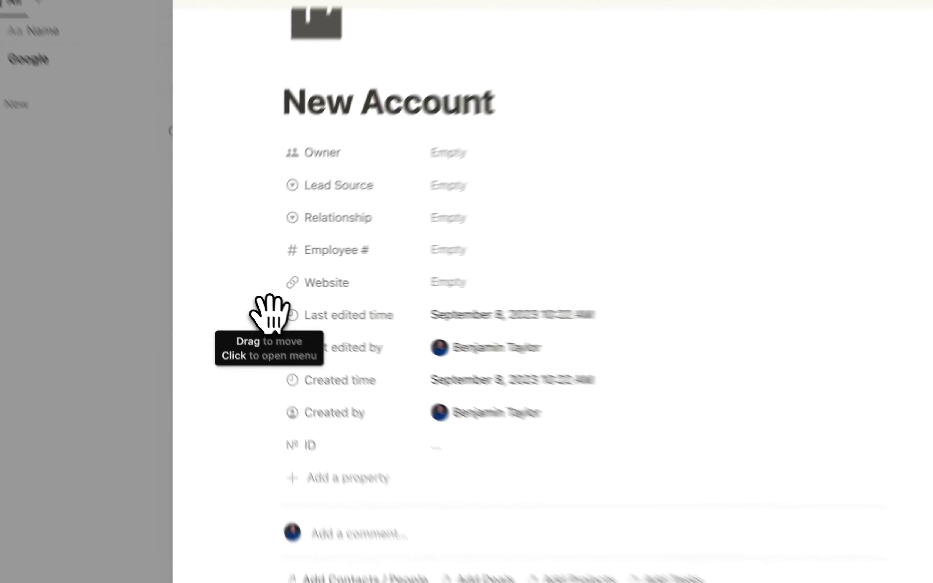
- Always hide the Last edited time, Last edited by and Created time properties
{"action": "left_click", "coordinate": [254, 302]}
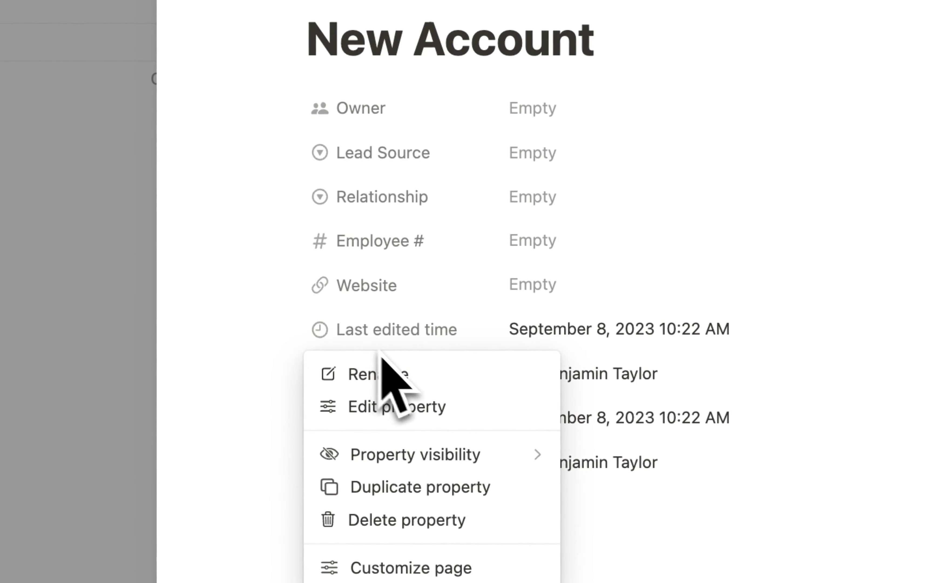
{"action": "mouse_move", "coordinate": [476, 464]}
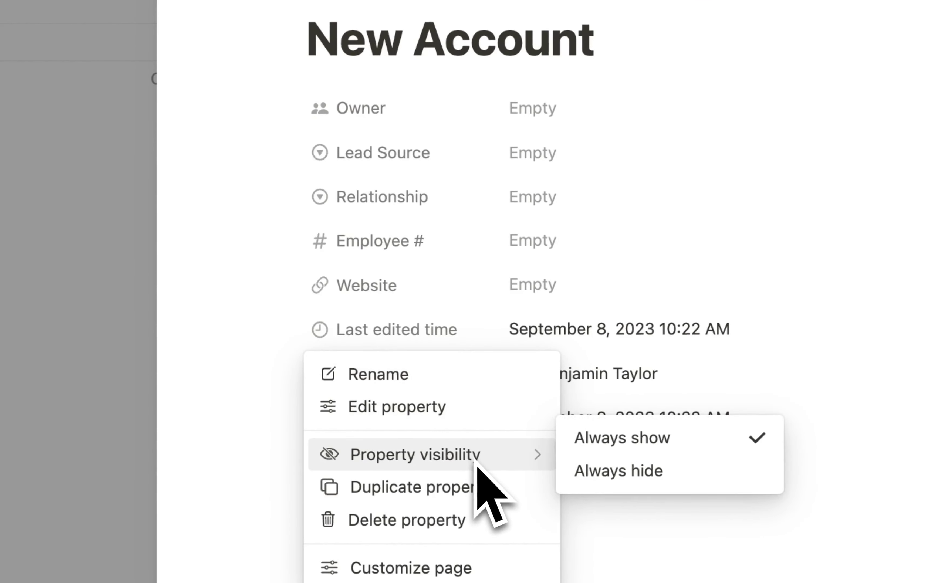
{"action": "left_click", "coordinate": [622, 472]}
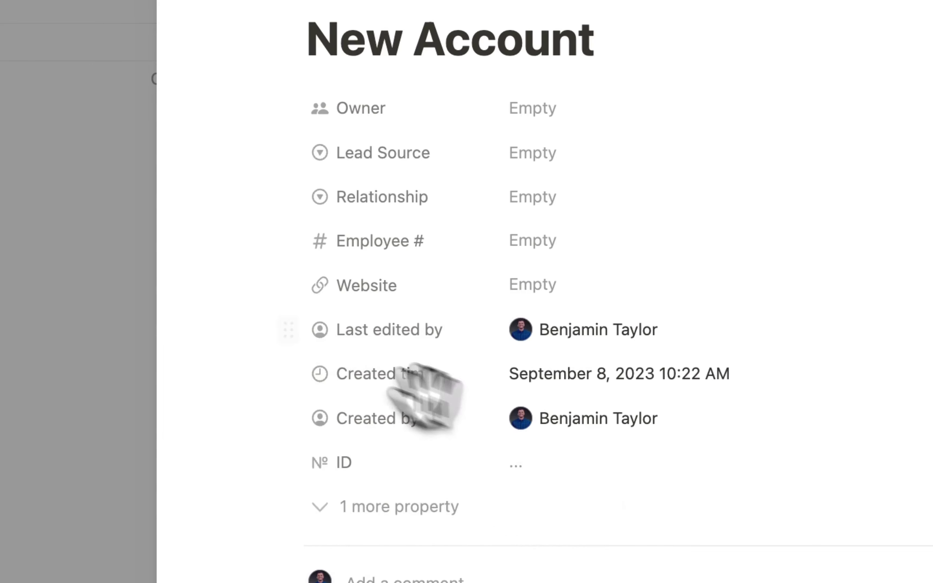
{"action": "left_click", "coordinate": [287, 329]}
{"action": "mouse_move", "coordinate": [535, 453]}
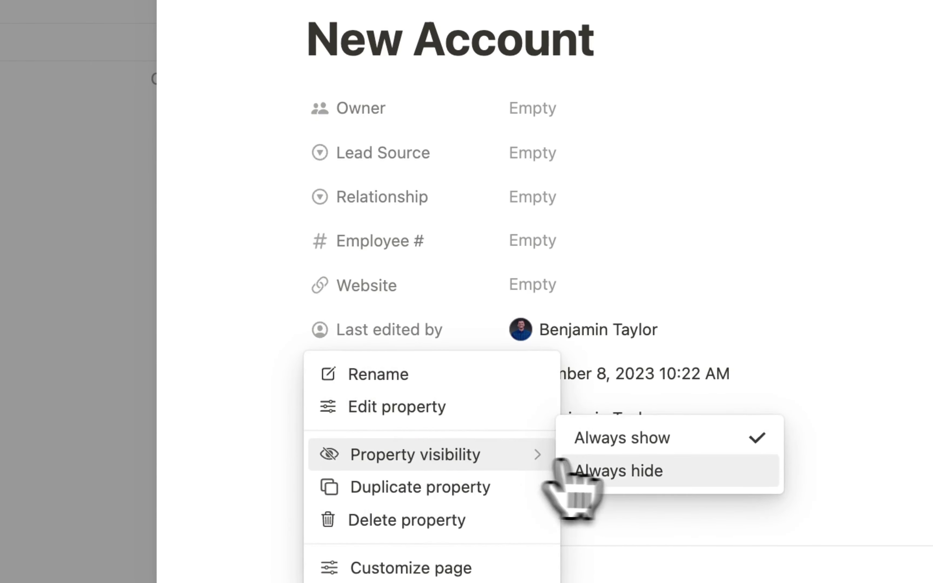
{"action": "left_click", "coordinate": [621, 472]}
{"action": "left_click", "coordinate": [308, 329]}
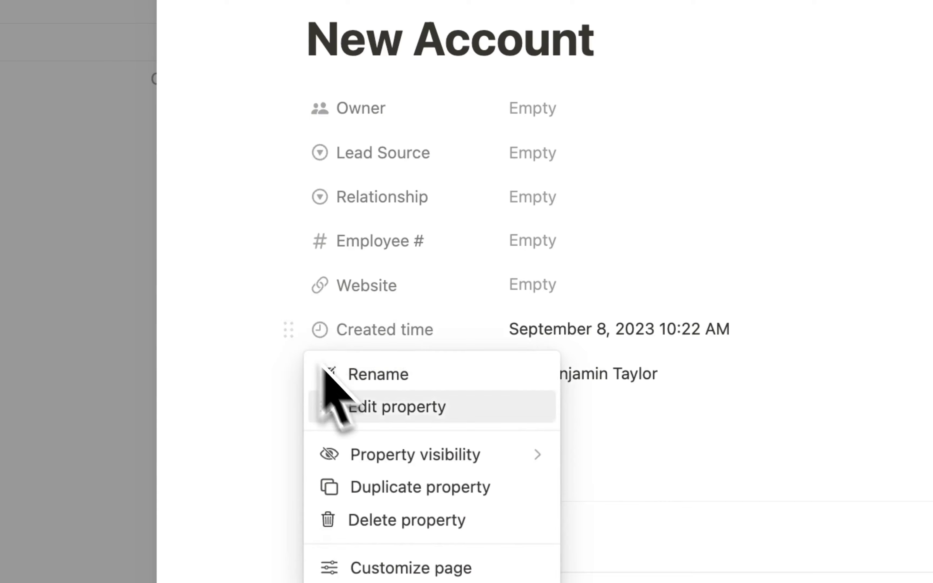
{"action": "mouse_move", "coordinate": [417, 440]}
{"action": "left_click", "coordinate": [609, 471]}
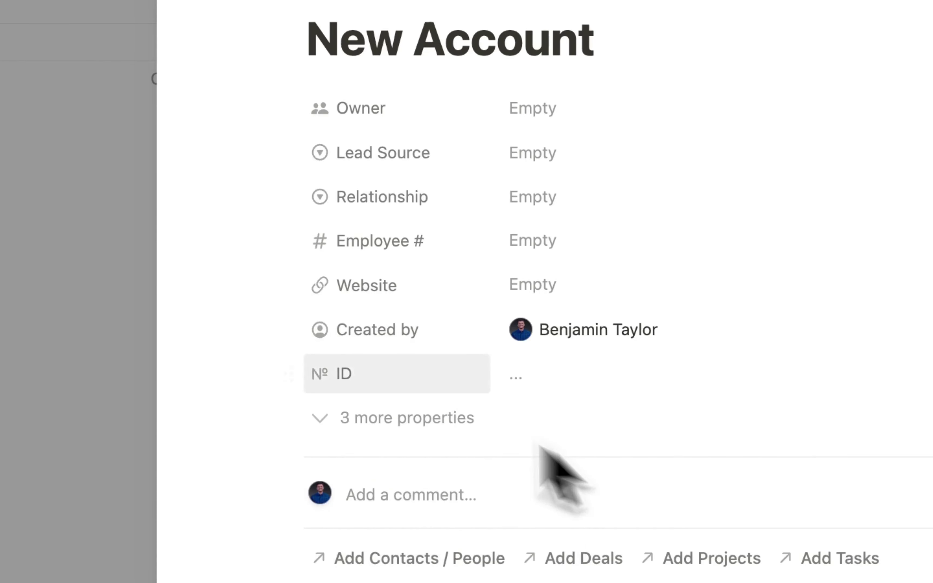
- Always hide the Created by and ID properties as well
{"action": "left_click", "coordinate": [291, 328]}
{"action": "mouse_move", "coordinate": [475, 448]}
{"action": "left_click", "coordinate": [601, 471]}
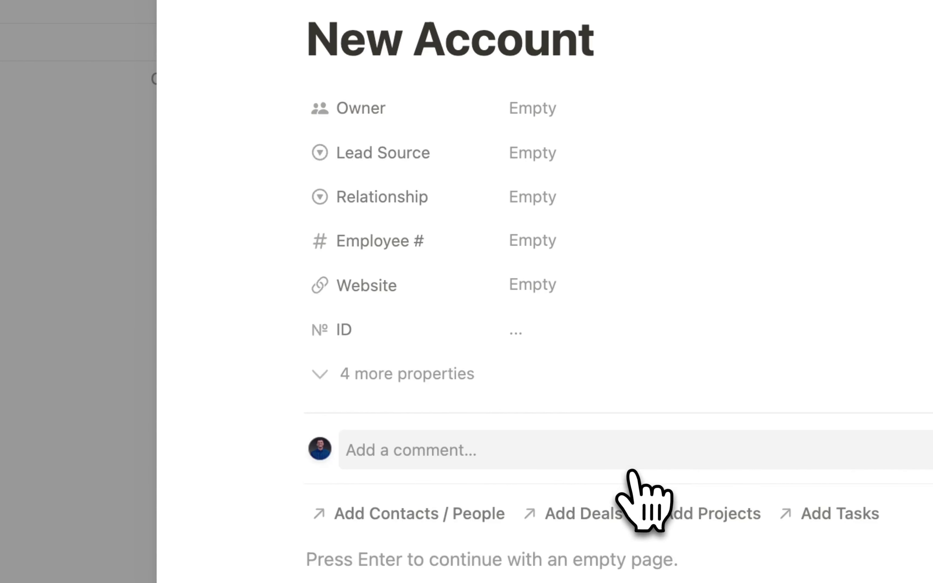
{"action": "left_click", "coordinate": [293, 329]}
{"action": "mouse_move", "coordinate": [515, 455]}
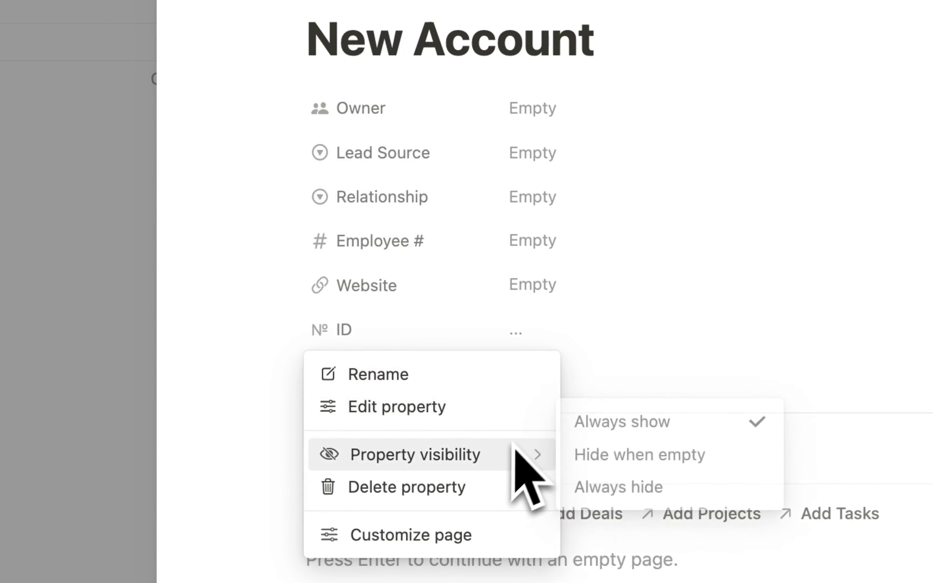
{"action": "left_click", "coordinate": [656, 487]}
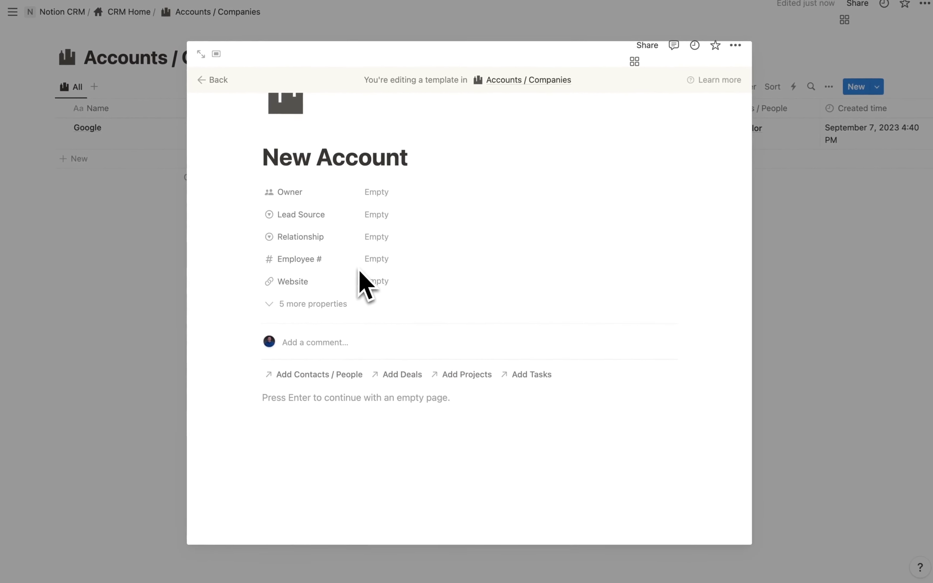
{"action": "left_click", "coordinate": [360, 397]}
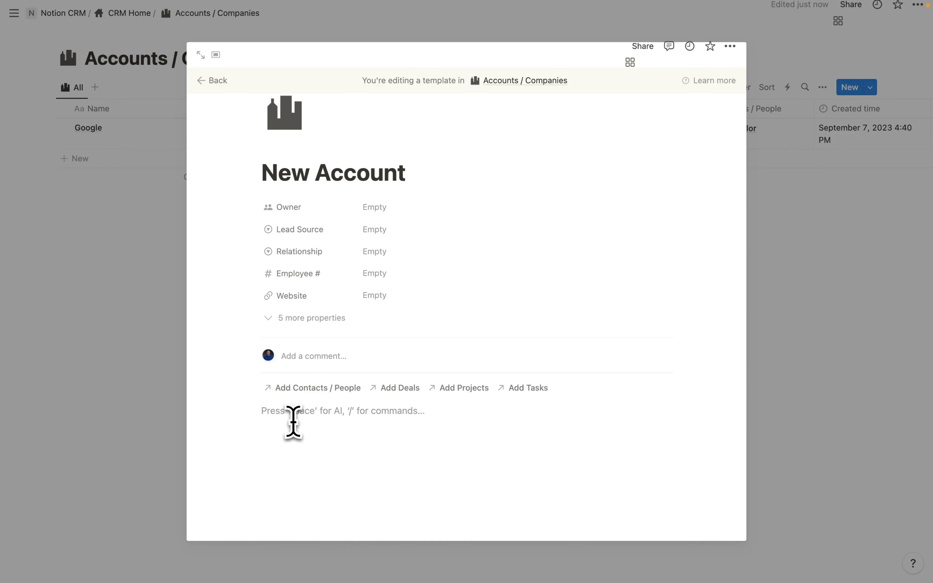
- Insert a button block named 'New Related Opportunity' in the template body
{"action": "type", "text": "/butt"}
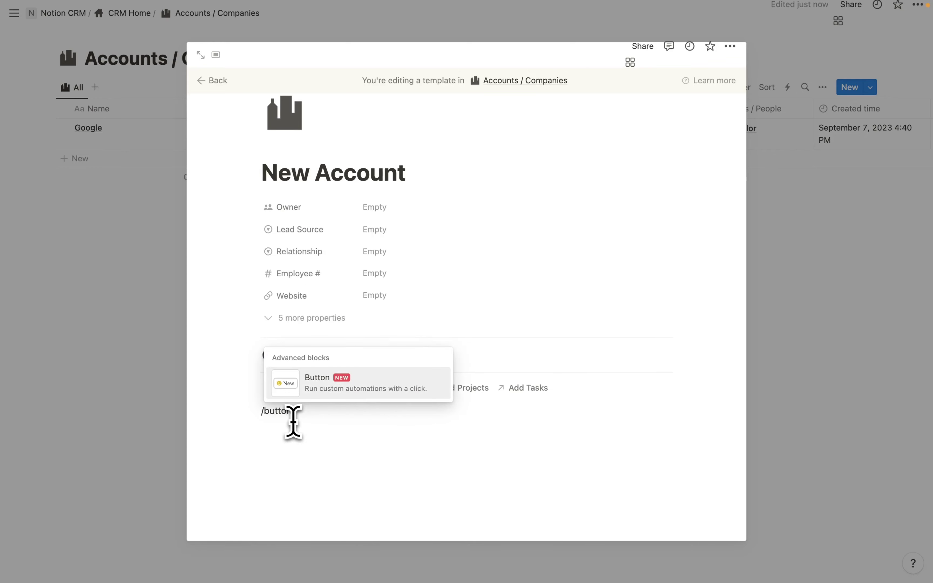
{"action": "type", "text": "on"}
{"action": "key", "text": "Return"}
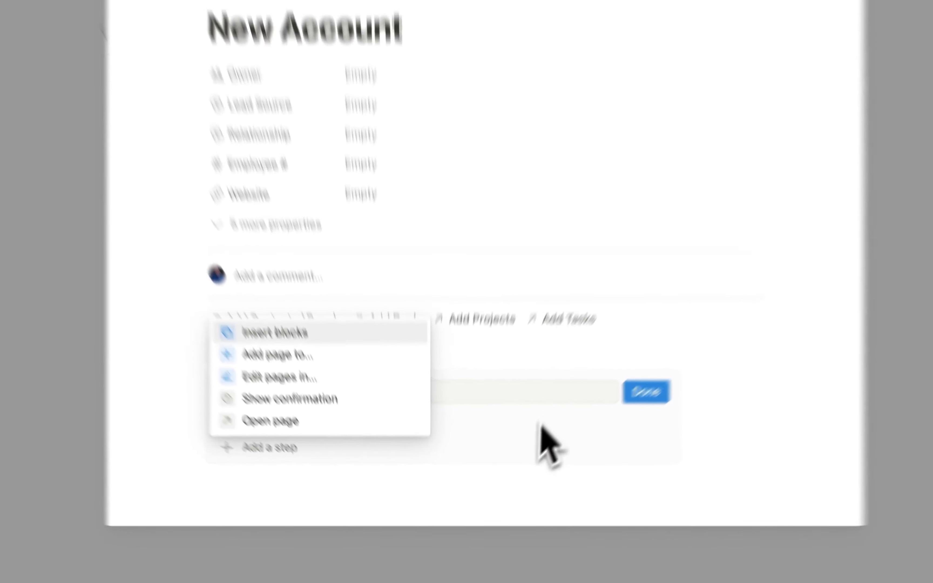
{"action": "left_click", "coordinate": [507, 464]}
{"action": "left_click", "coordinate": [450, 444]}
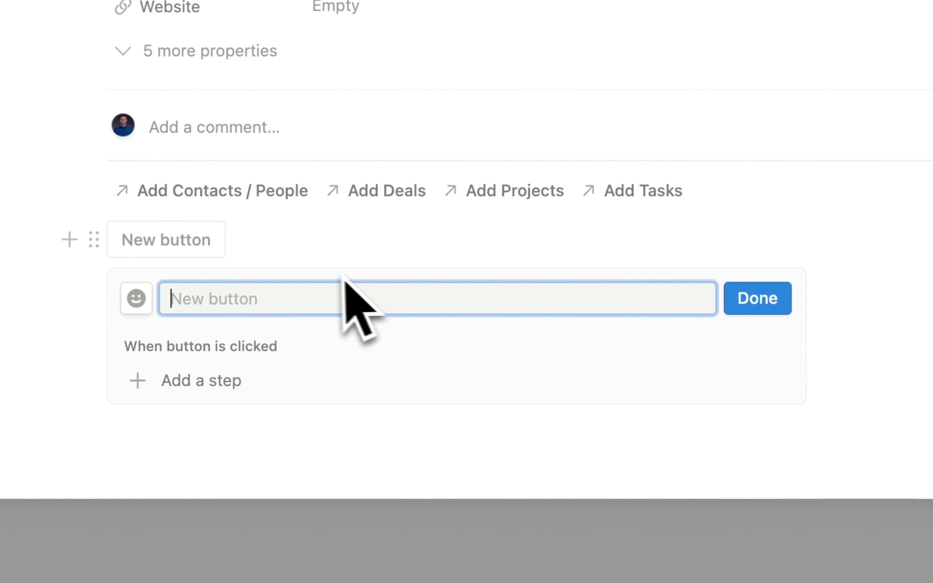
{"action": "type", "text": "New Rel"}
{"action": "type", "text": "ated Opportunity"}
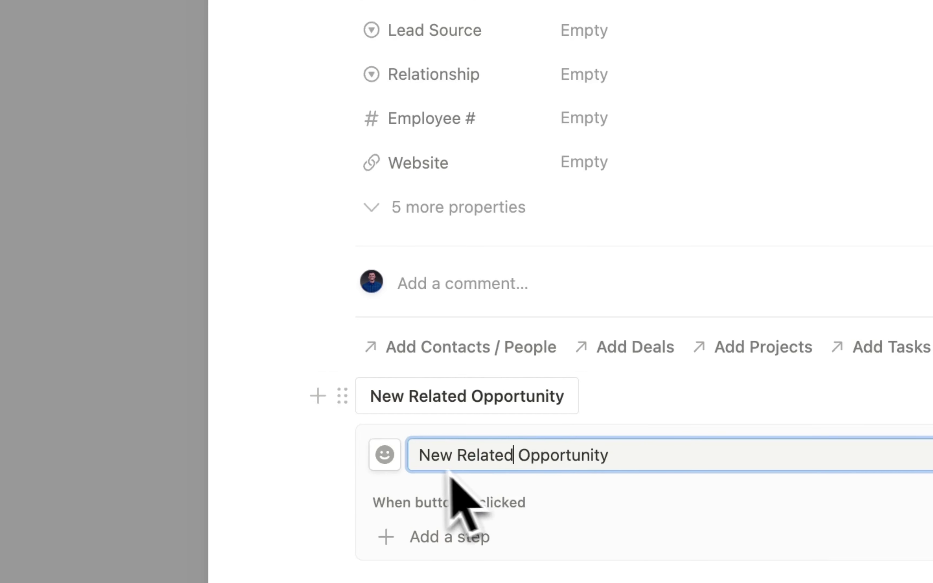
- Give the button the money-bill icon found by searching 'money'
{"action": "left_click", "coordinate": [384, 455]}
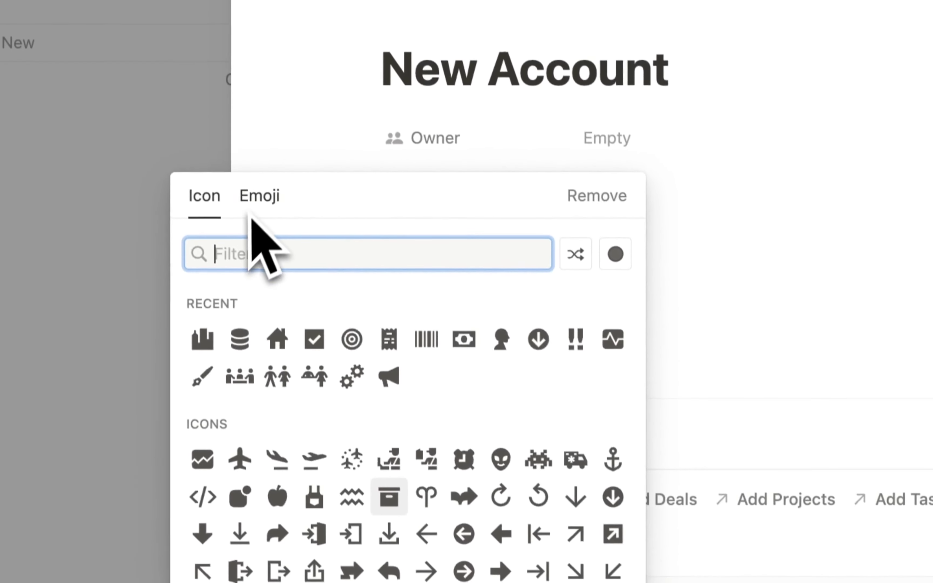
{"action": "type", "text": "money"}
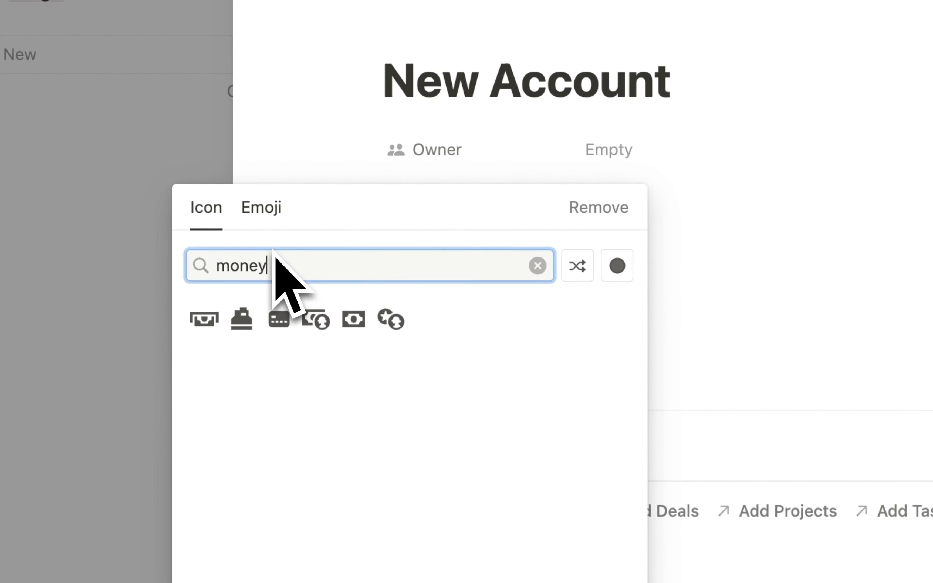
{"action": "left_click", "coordinate": [353, 319]}
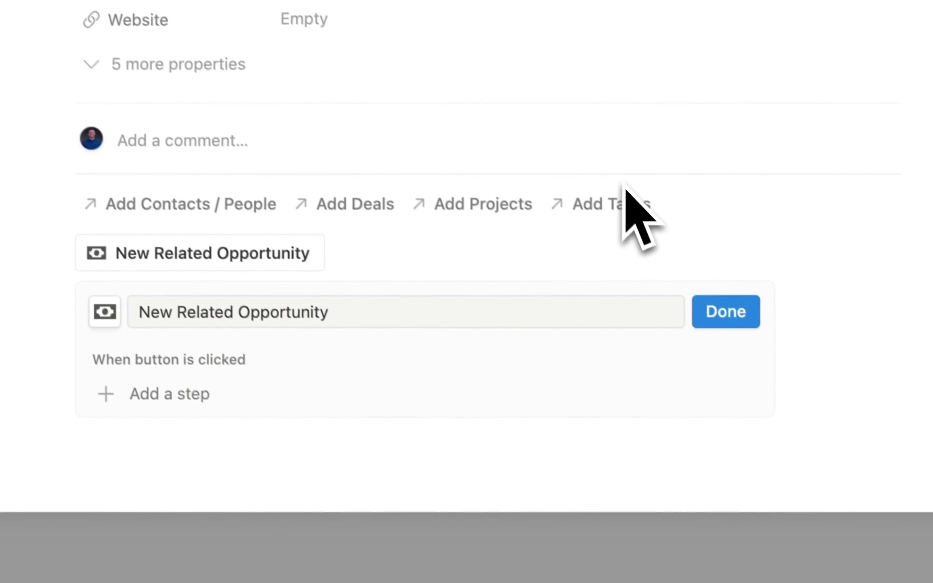
{"action": "left_click", "coordinate": [532, 380]}
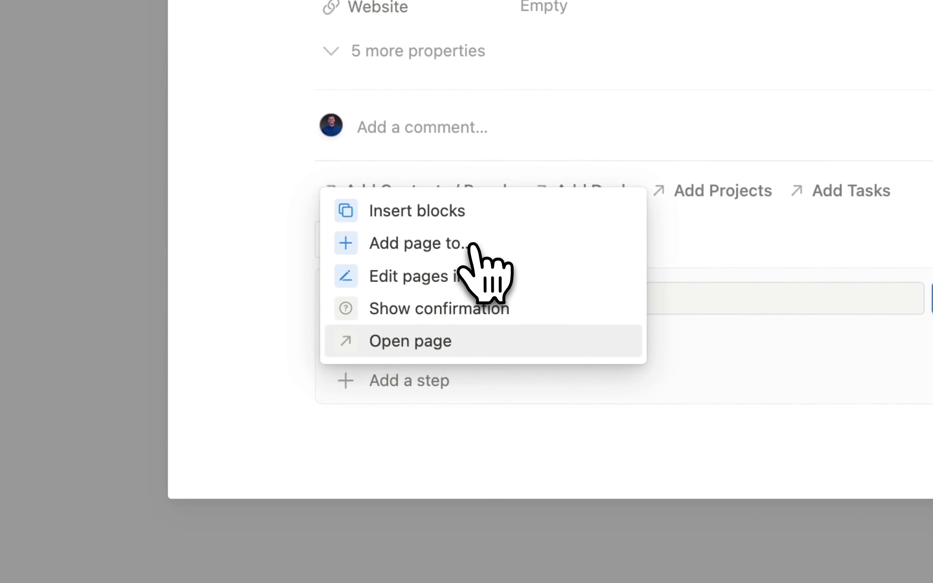
- Make the button's first action add a page to Deals / Opportunities
{"action": "left_click", "coordinate": [470, 243]}
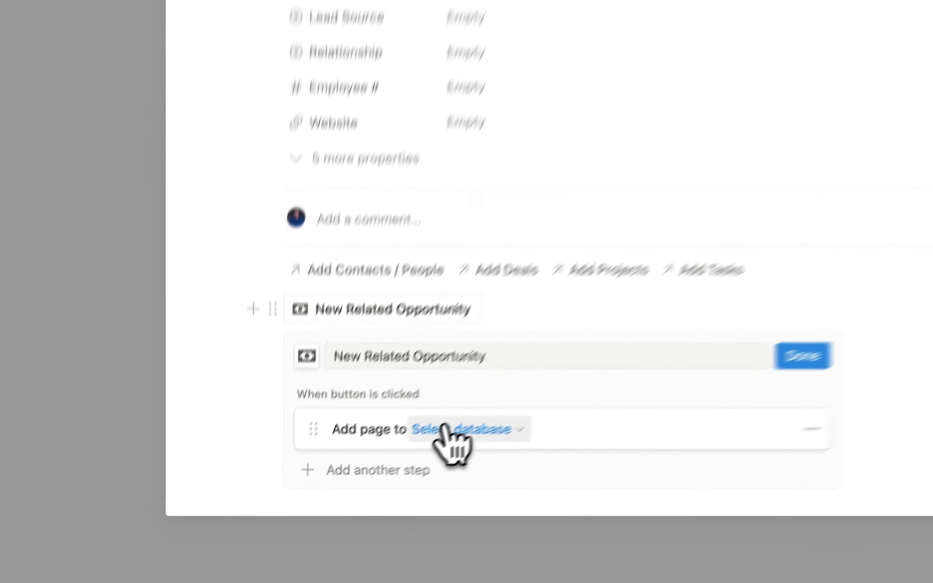
{"action": "left_click", "coordinate": [362, 487]}
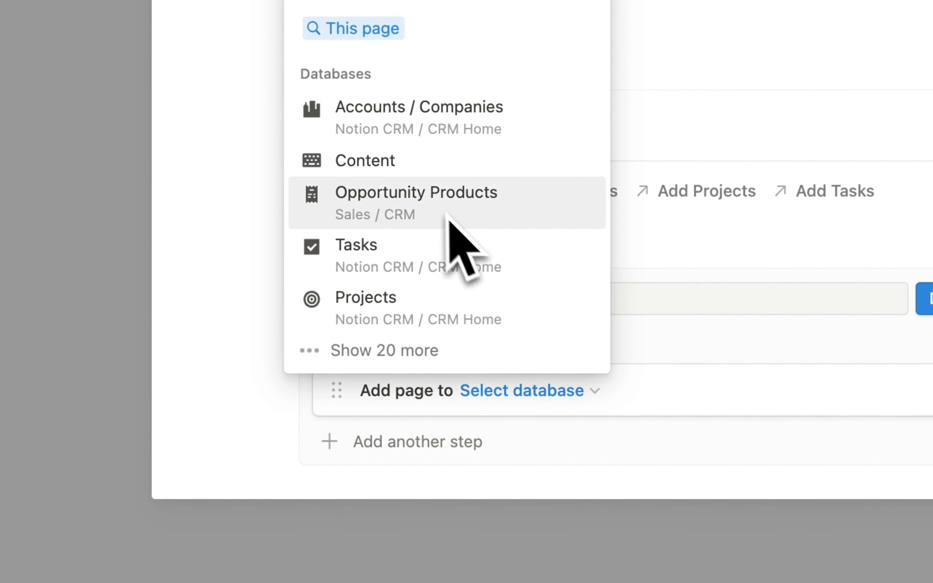
{"action": "type", "text": "deals"}
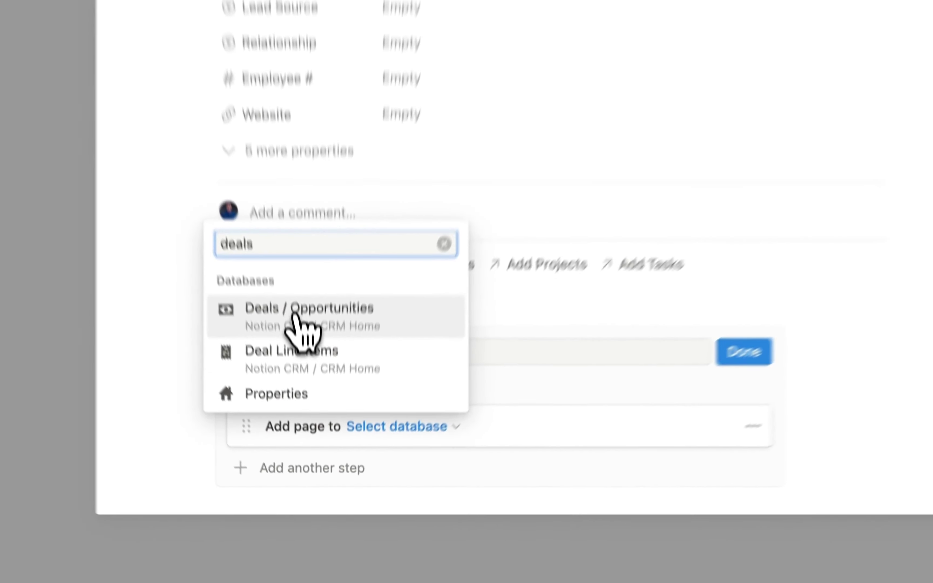
{"action": "left_click", "coordinate": [313, 416]}
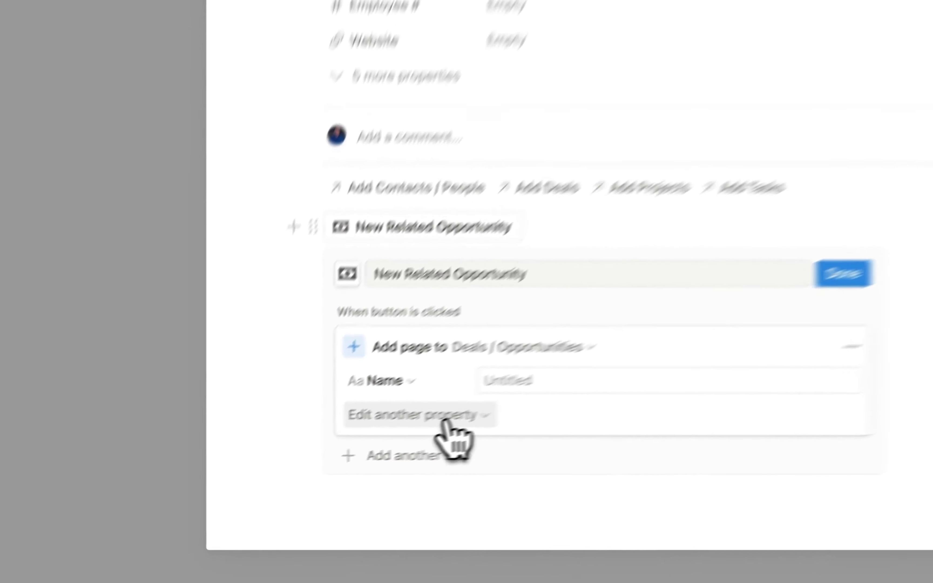
- Preset the new deal's Accounts / Companies to This page and Stage to 1. Prospecting
{"action": "left_click", "coordinate": [345, 456]}
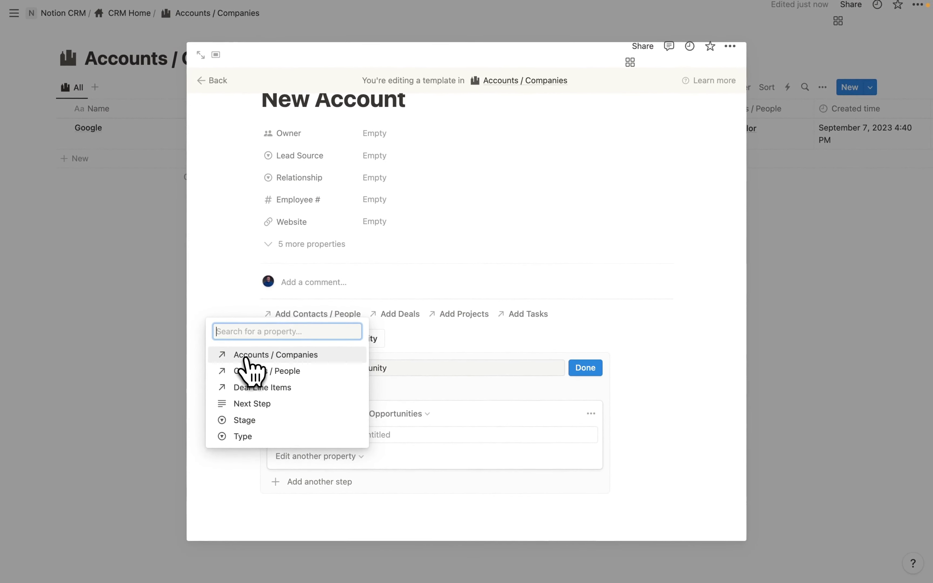
{"action": "left_click", "coordinate": [251, 356]}
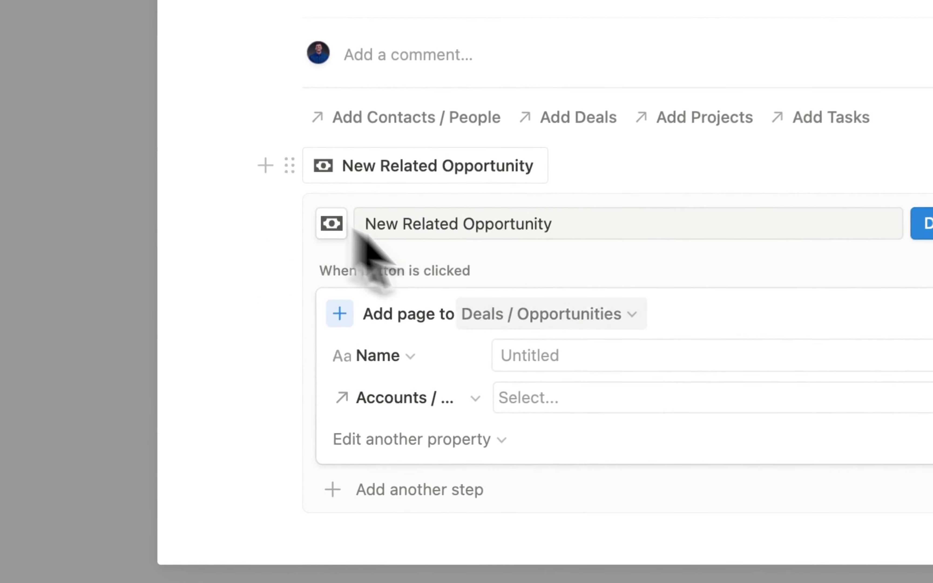
{"action": "left_click", "coordinate": [386, 456]}
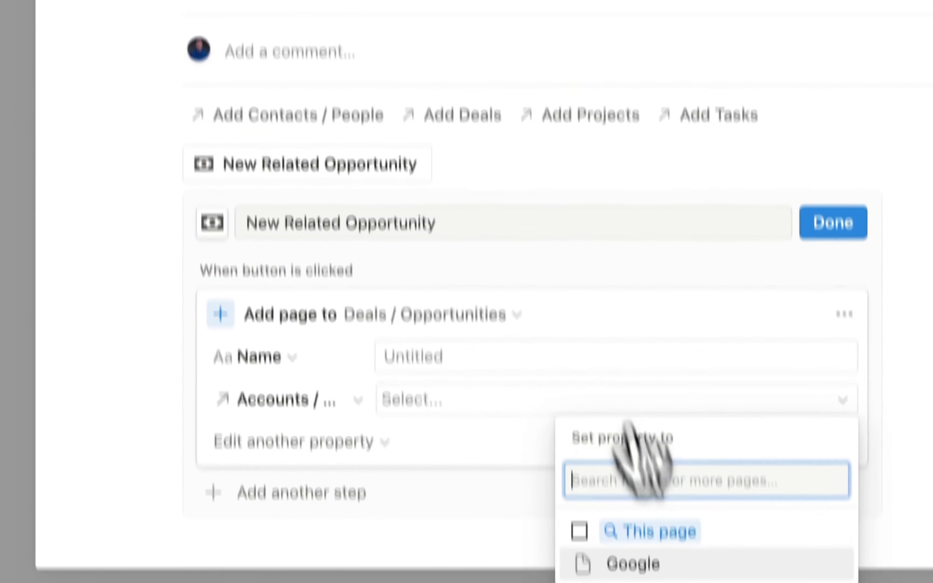
{"action": "left_click", "coordinate": [584, 473]}
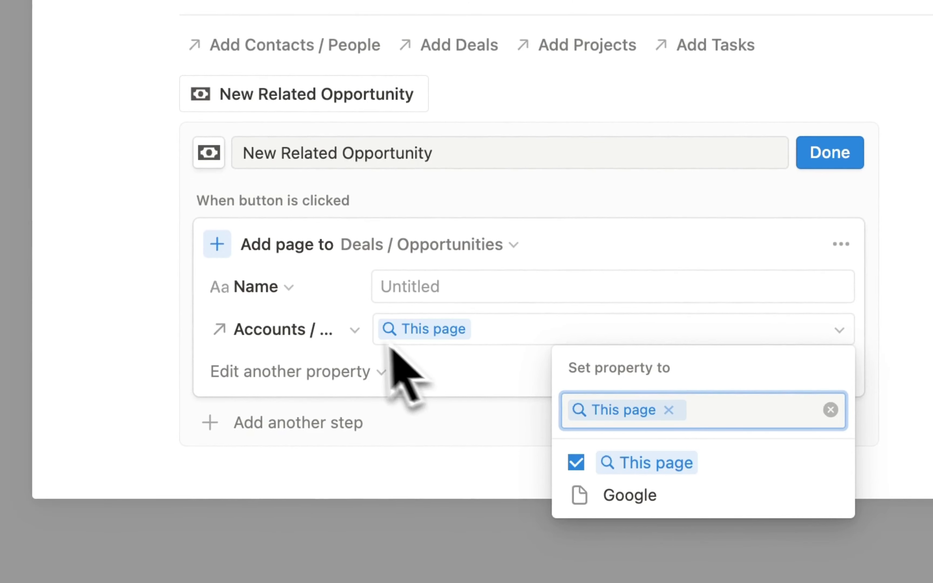
{"action": "left_click", "coordinate": [290, 372]}
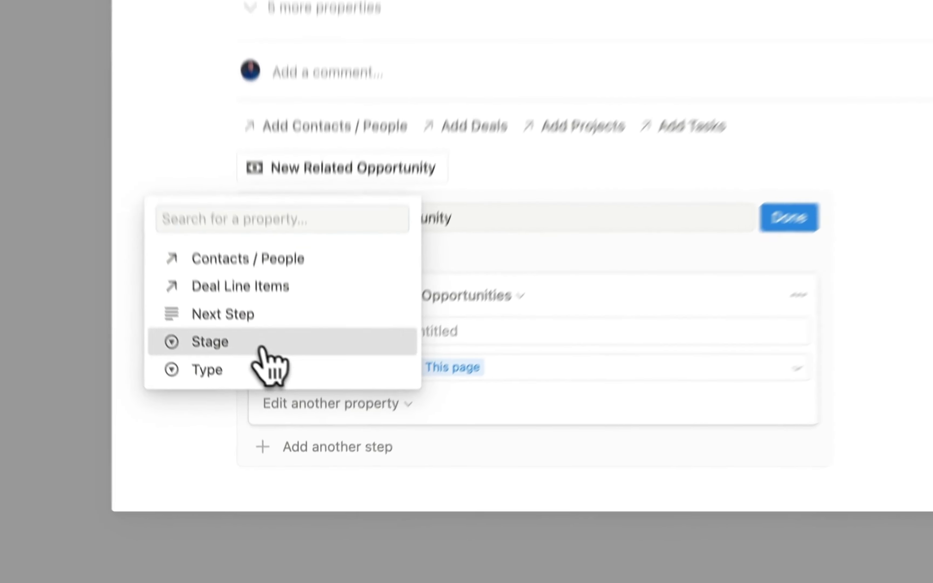
{"action": "left_click", "coordinate": [272, 442]}
{"action": "left_click", "coordinate": [501, 379]}
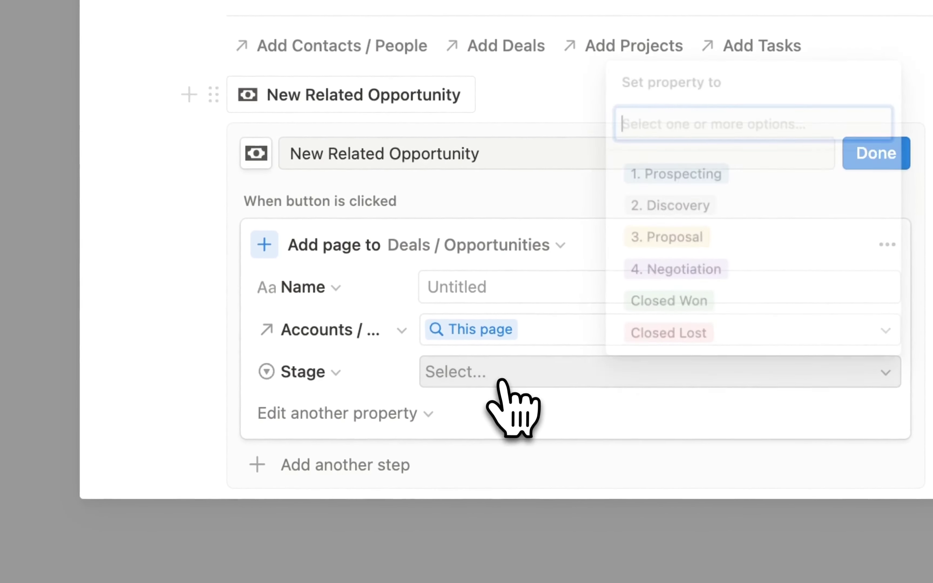
{"action": "left_click", "coordinate": [713, 175]}
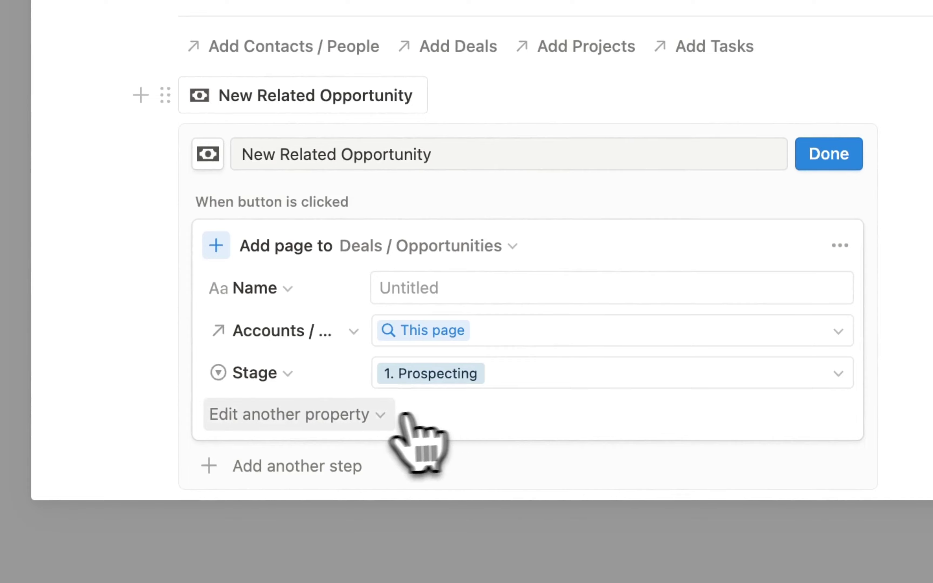
{"action": "left_click", "coordinate": [331, 417]}
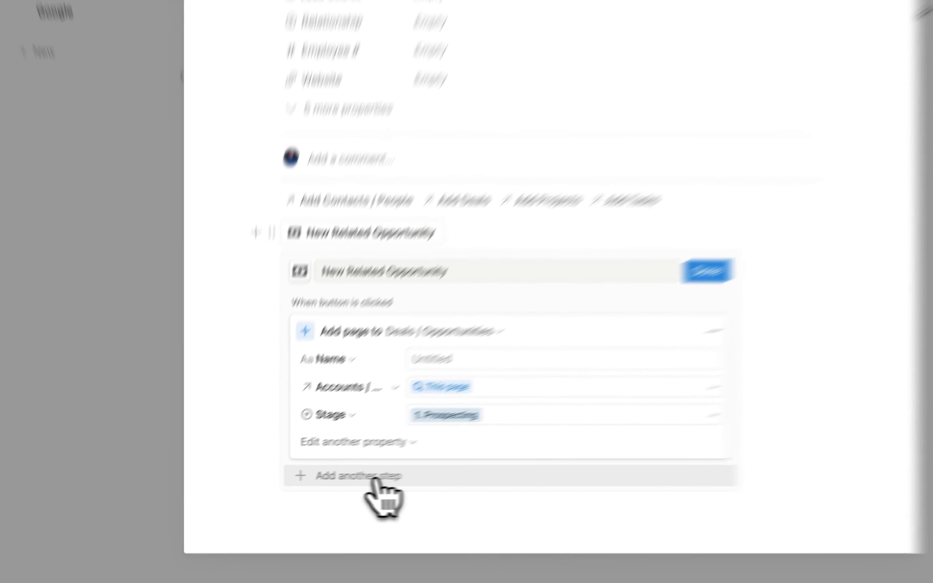
- Add a second action opening the newly added deal page in Center peek
{"action": "left_click", "coordinate": [348, 483]}
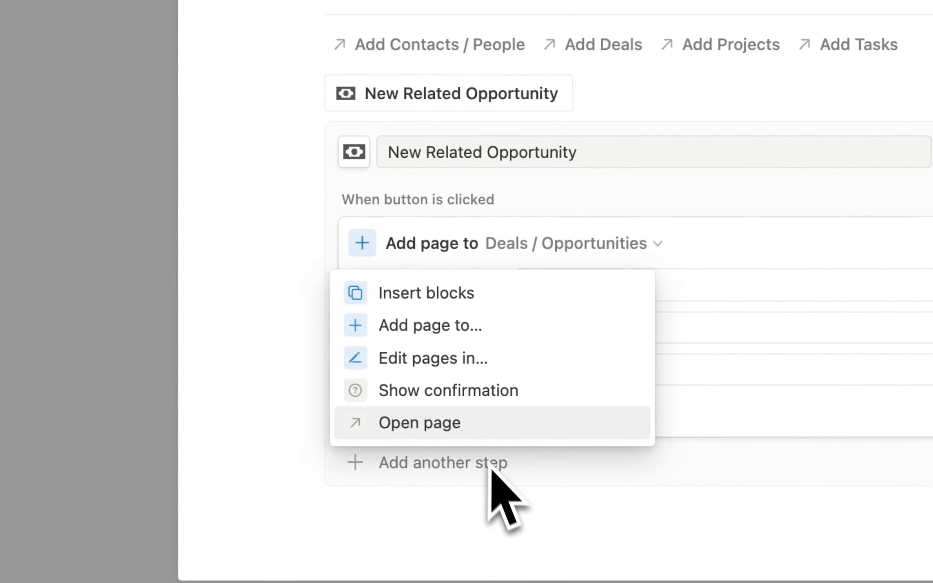
{"action": "left_click", "coordinate": [441, 420]}
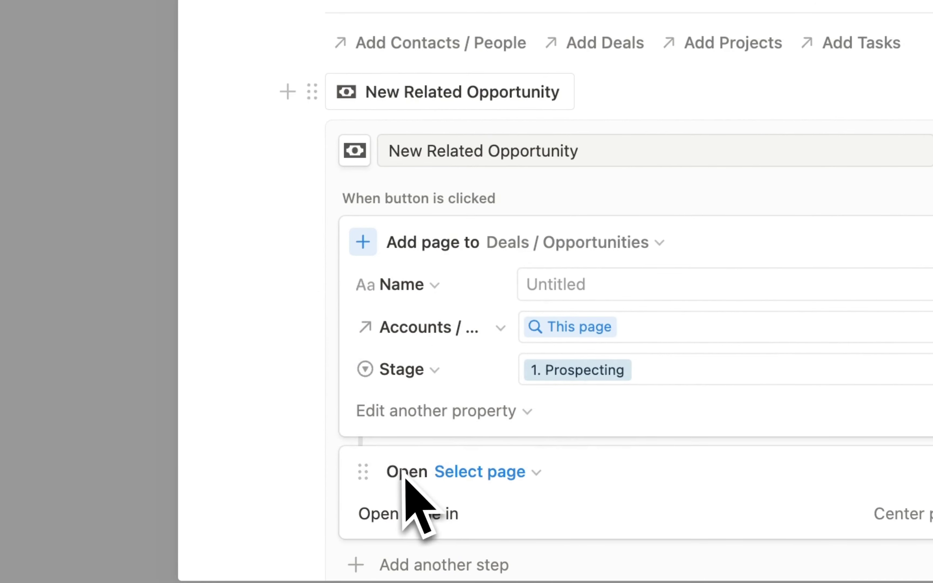
{"action": "left_click", "coordinate": [438, 473]}
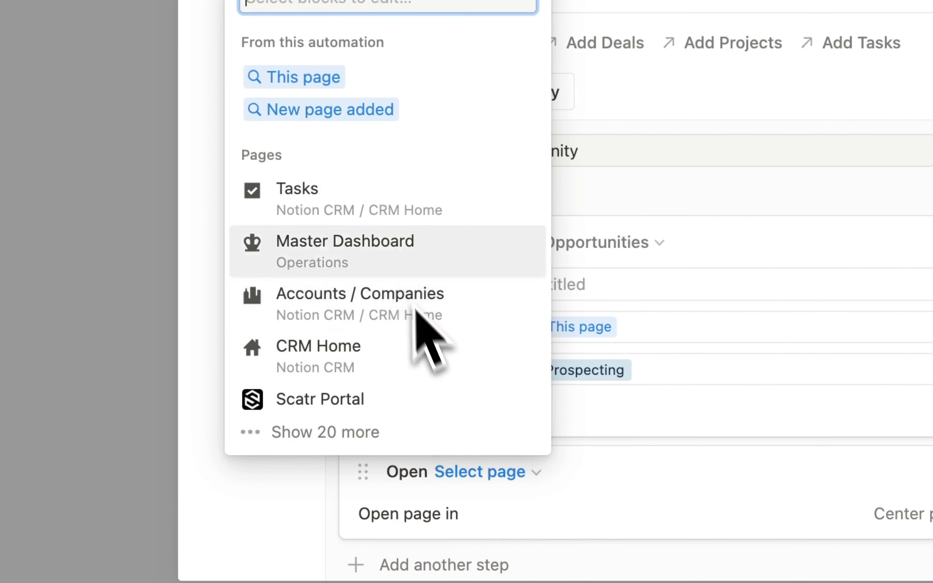
{"action": "left_click", "coordinate": [329, 110]}
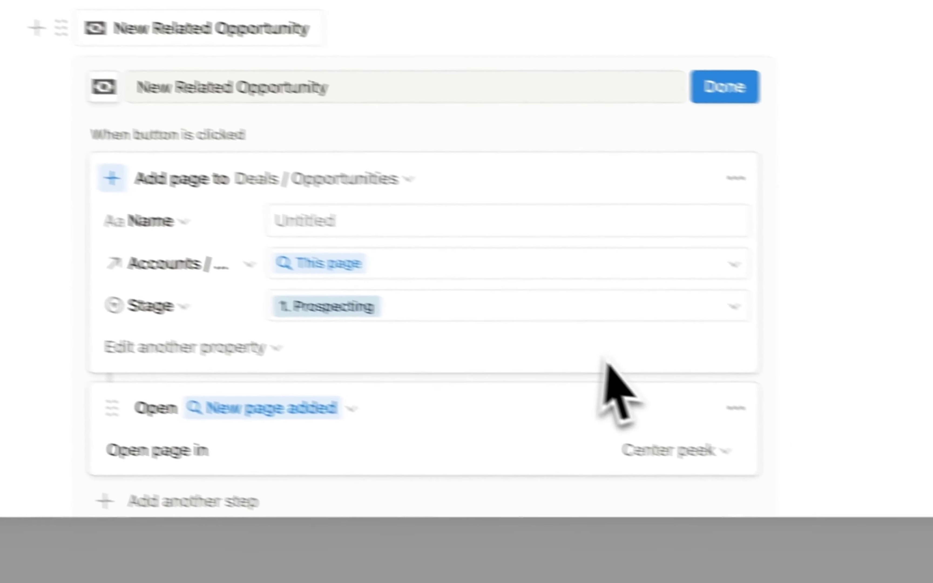
{"action": "left_click", "coordinate": [595, 434]}
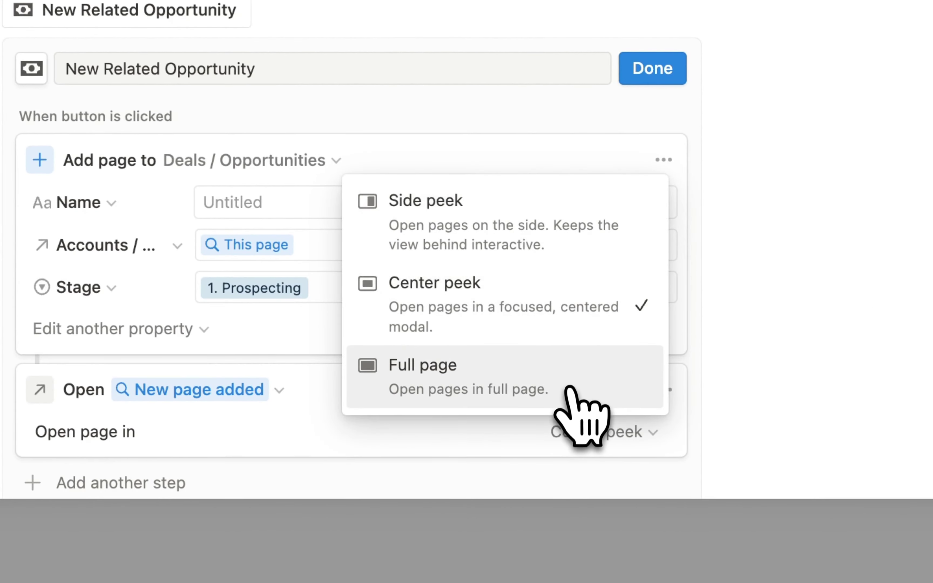
{"action": "left_click", "coordinate": [501, 307]}
{"action": "scroll", "coordinate": [439, 390], "scroll_direction": "down", "scroll_amount": 3}
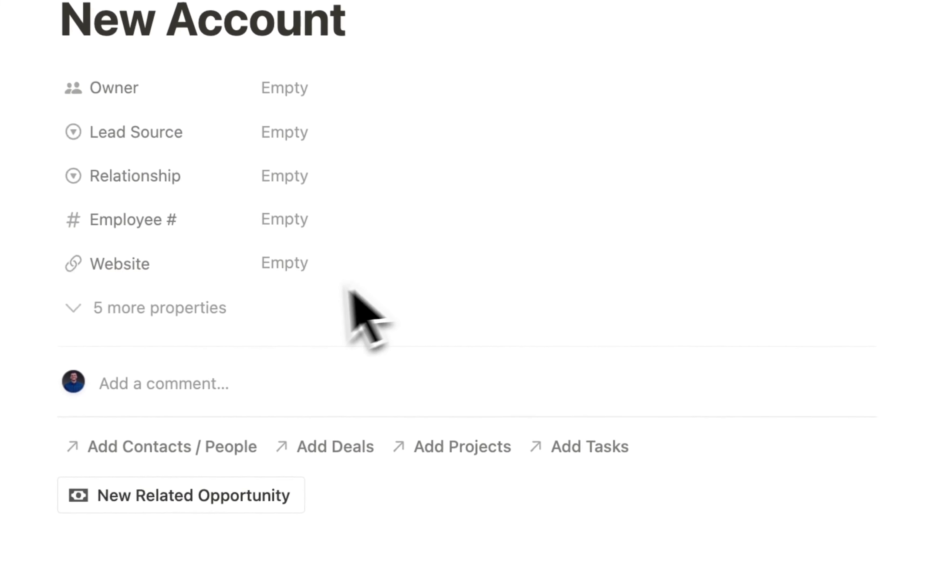
- Insert a 'New Related Contact' button with a person silhouette icon below the first button
{"action": "left_click", "coordinate": [395, 289]}
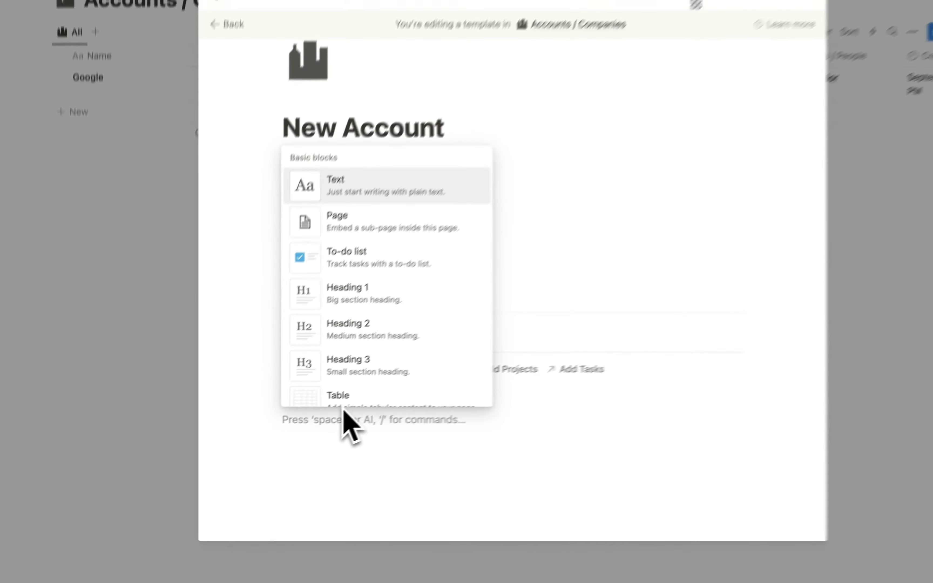
{"action": "type", "text": "/butt"}
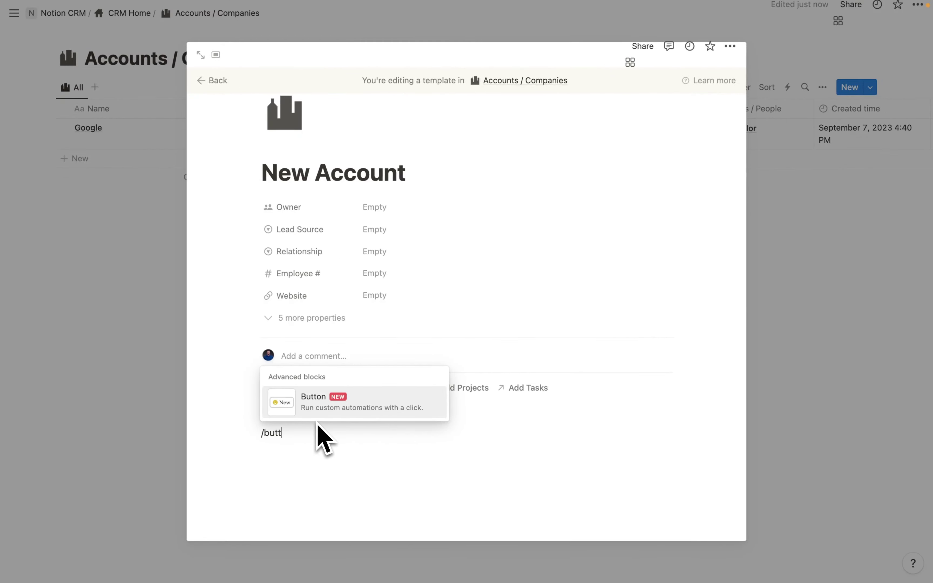
{"action": "key", "text": "Return"}
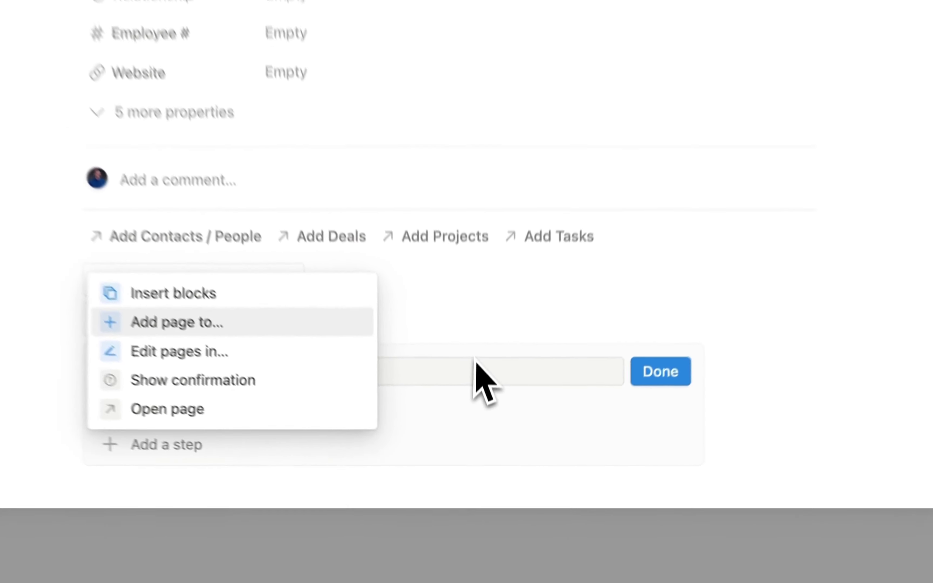
{"action": "left_click", "coordinate": [485, 465]}
{"action": "type", "text": "N"}
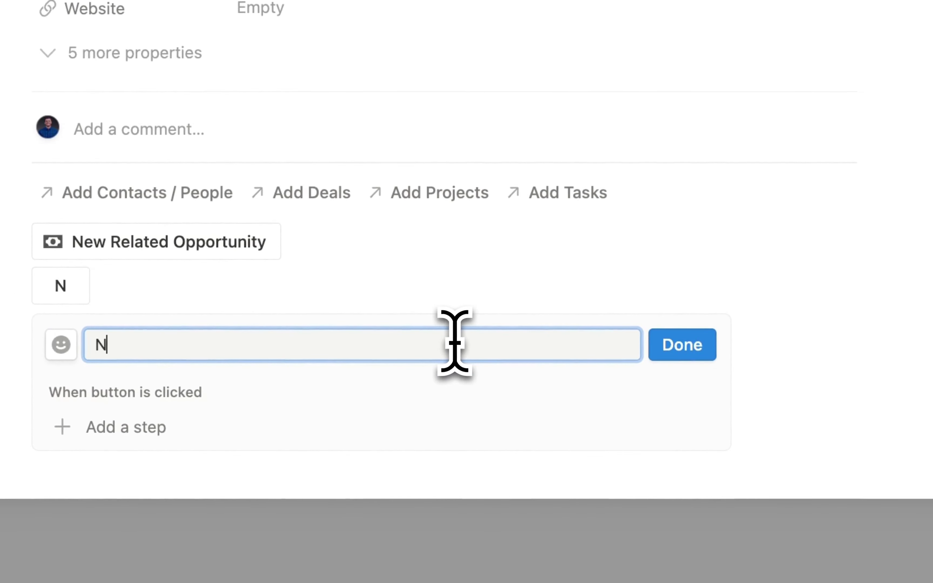
{"action": "type", "text": "ew Related Contact"}
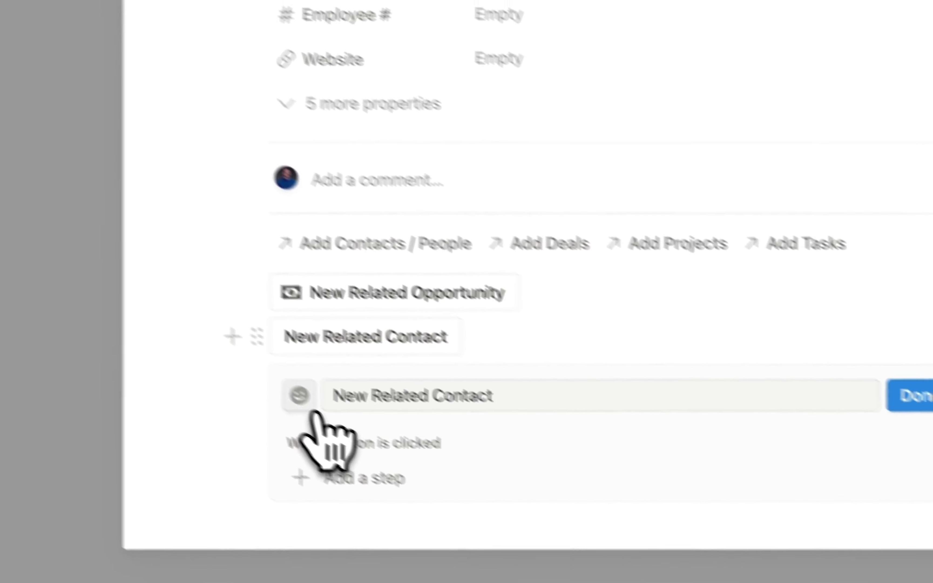
{"action": "left_click", "coordinate": [275, 464]}
{"action": "left_click", "coordinate": [453, 164]}
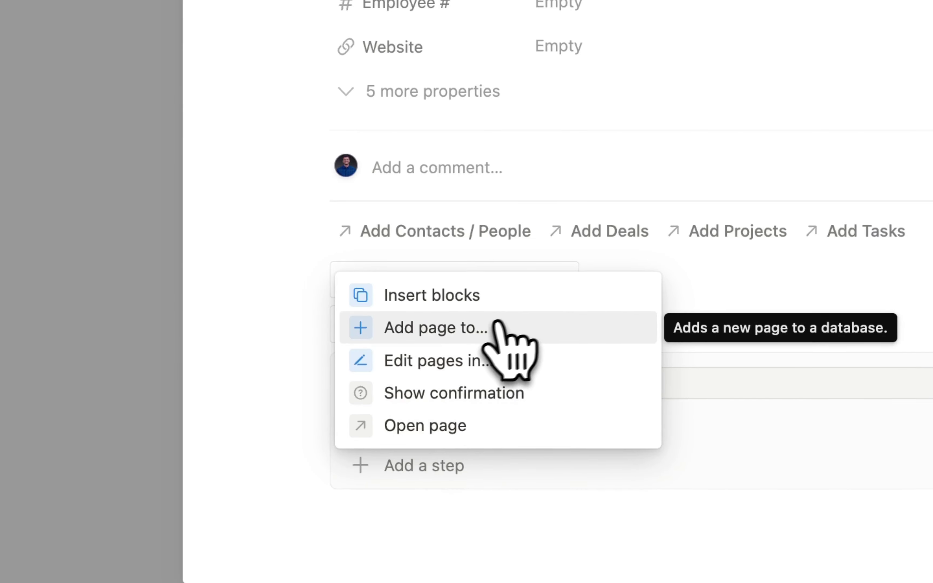
- Make the button's first action add a page to Contacts / People
{"action": "left_click", "coordinate": [455, 330]}
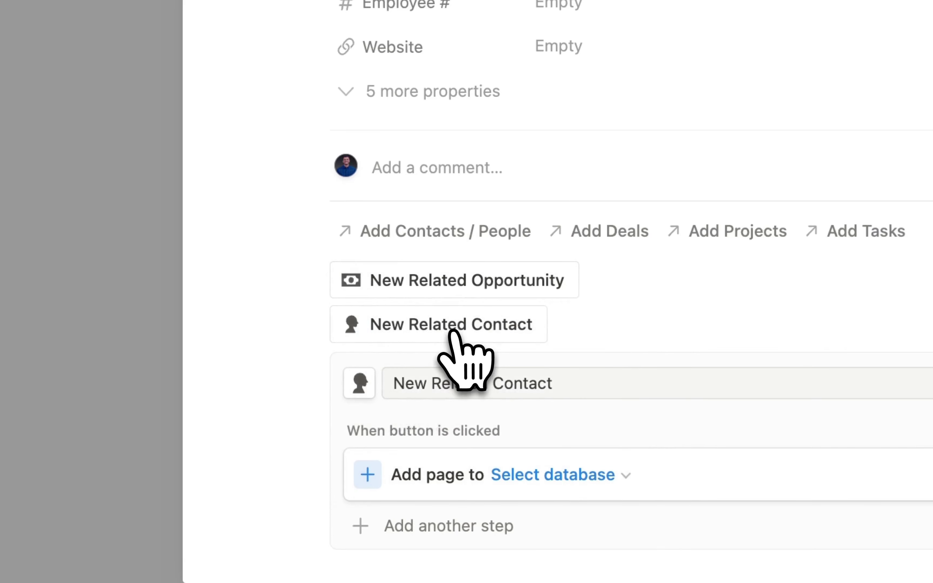
{"action": "left_click", "coordinate": [566, 476]}
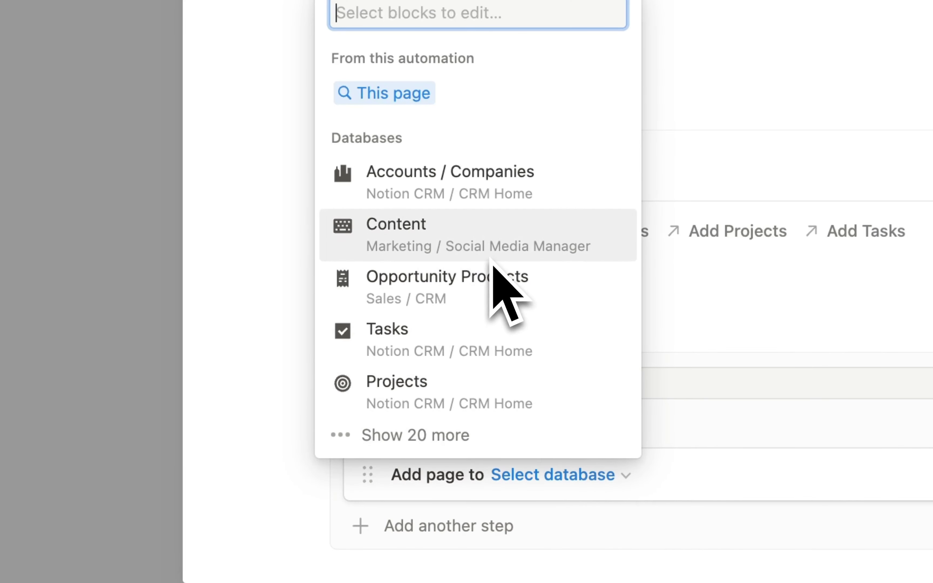
{"action": "type", "text": "contacts"}
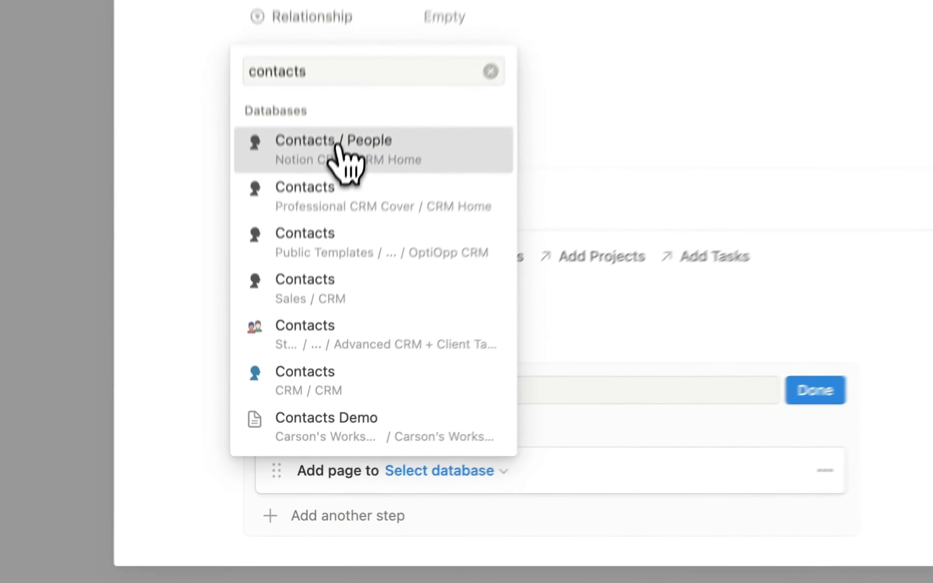
{"action": "left_click", "coordinate": [344, 162]}
{"action": "scroll", "coordinate": [629, 506], "scroll_direction": "down", "scroll_amount": 4}
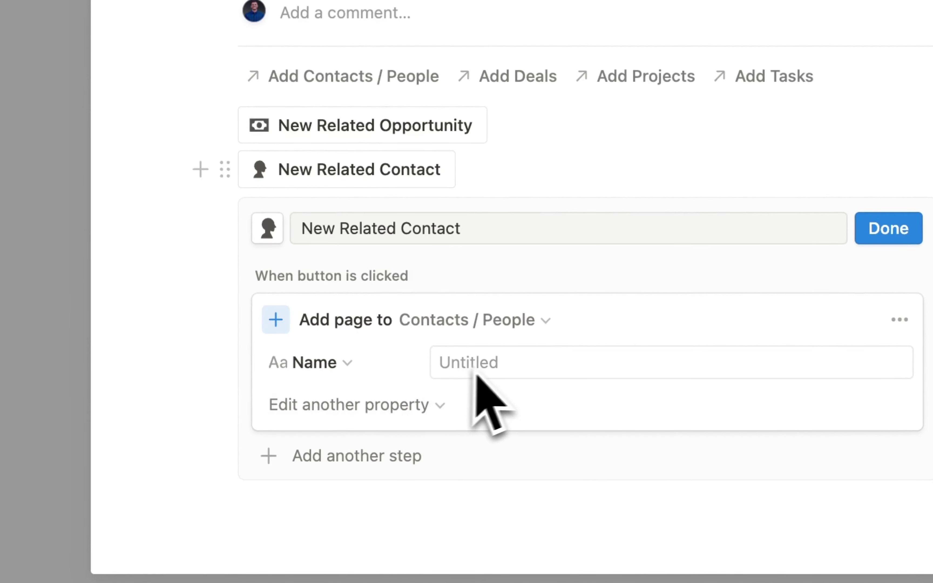
- Preset the new contact's Accounts / Companies to This page and Status to New
{"action": "left_click", "coordinate": [412, 403]}
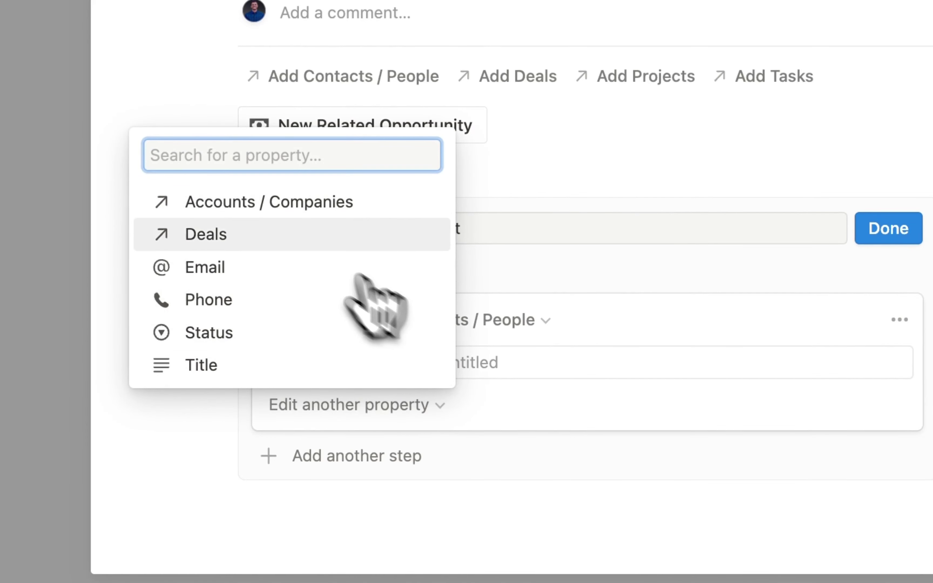
{"action": "left_click", "coordinate": [237, 204]}
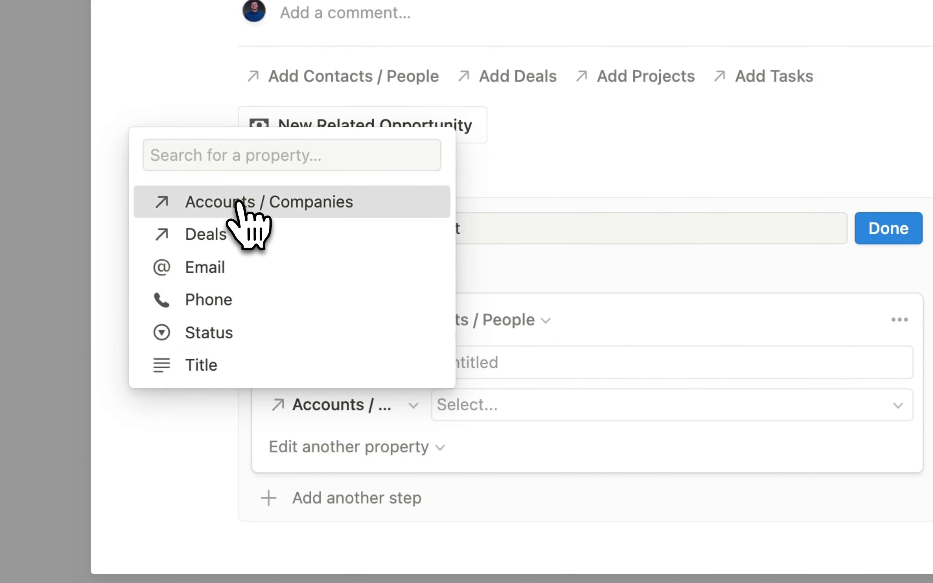
{"action": "left_click", "coordinate": [484, 404]}
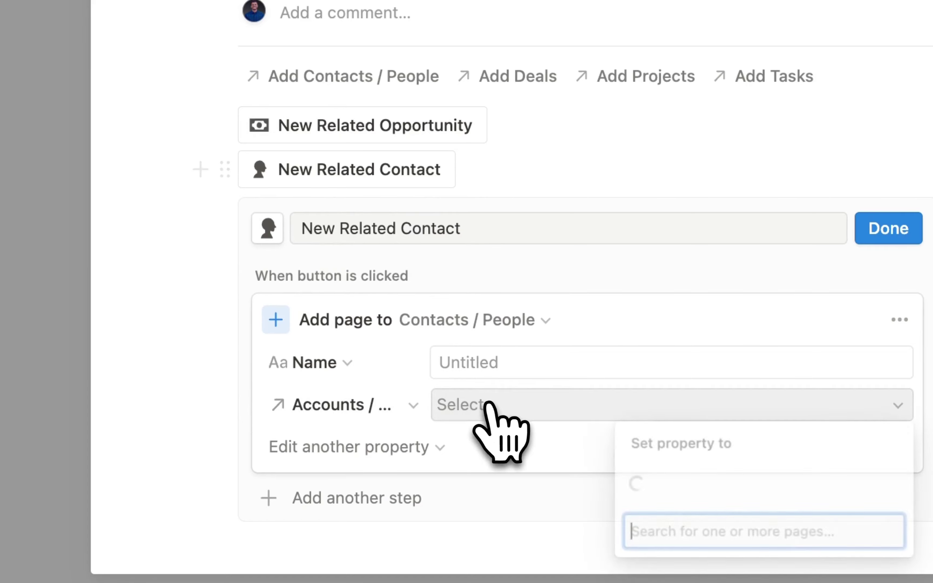
{"action": "left_click", "coordinate": [651, 468]}
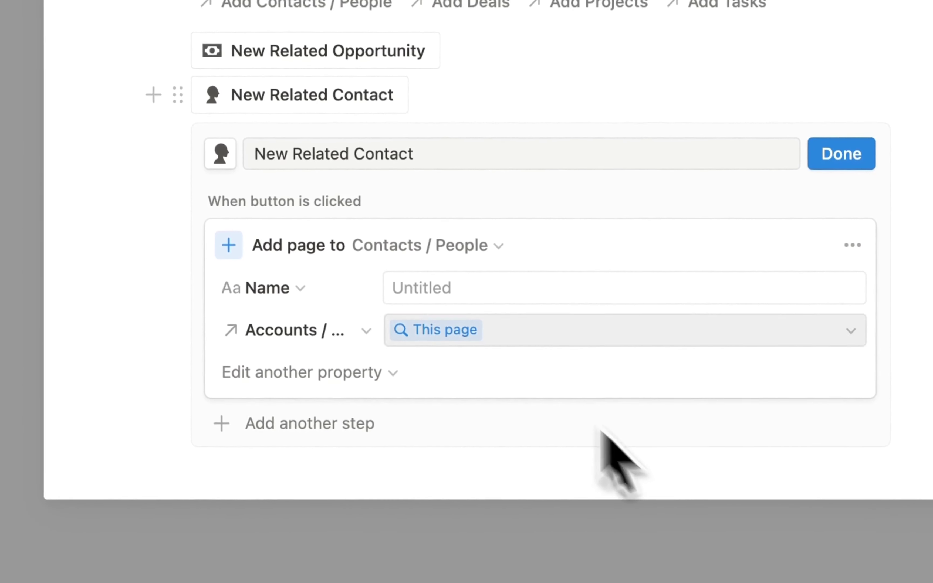
{"action": "left_click", "coordinate": [357, 378]}
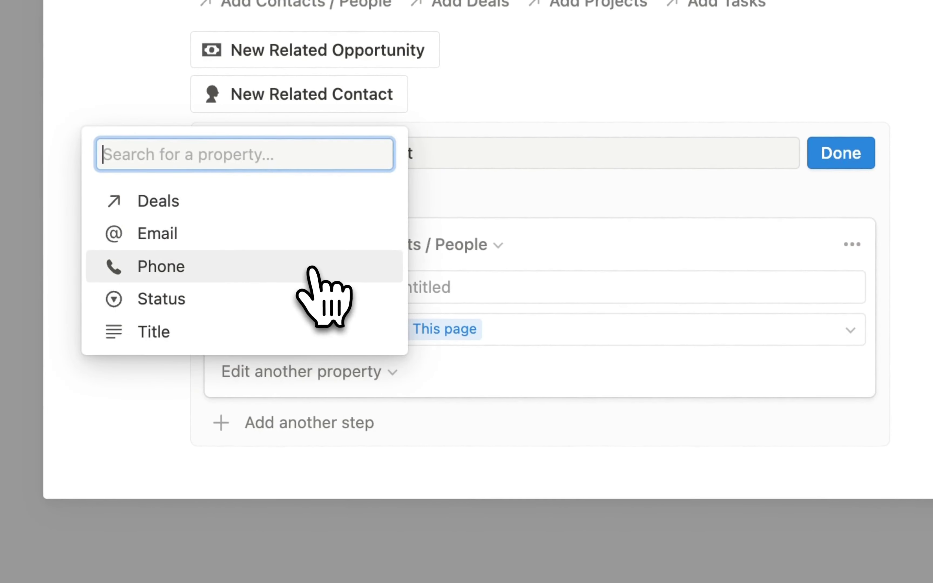
{"action": "left_click", "coordinate": [239, 300]}
{"action": "left_click", "coordinate": [466, 380]}
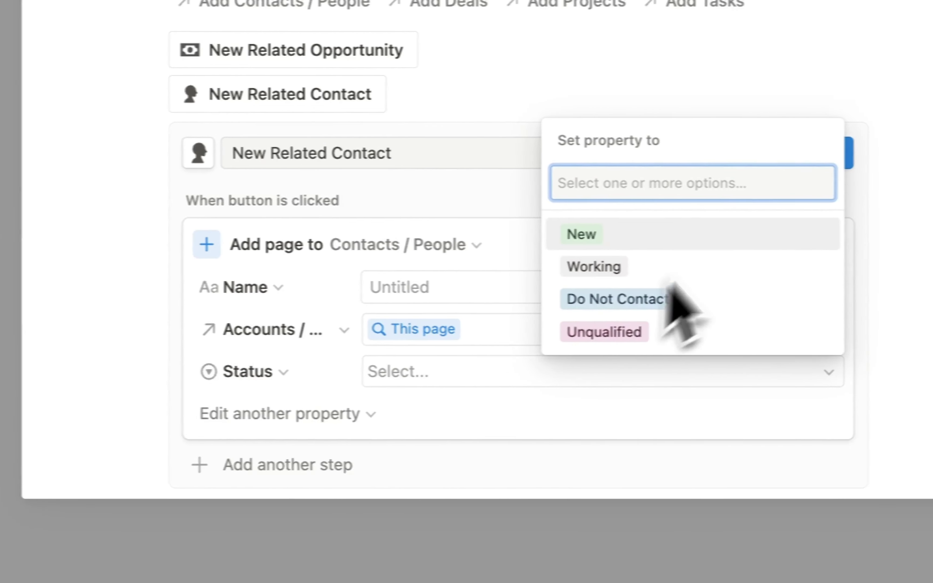
{"action": "left_click", "coordinate": [648, 234]}
{"action": "left_click", "coordinate": [304, 415]}
{"action": "key", "text": "Escape"}
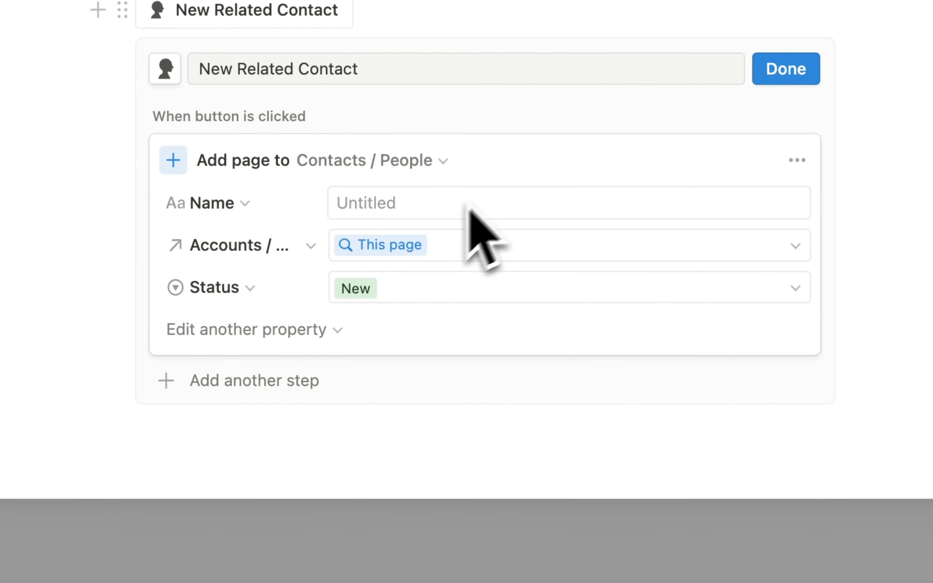
- Add a step opening the newly added contact page, then finish editing the button
{"action": "left_click", "coordinate": [265, 380]}
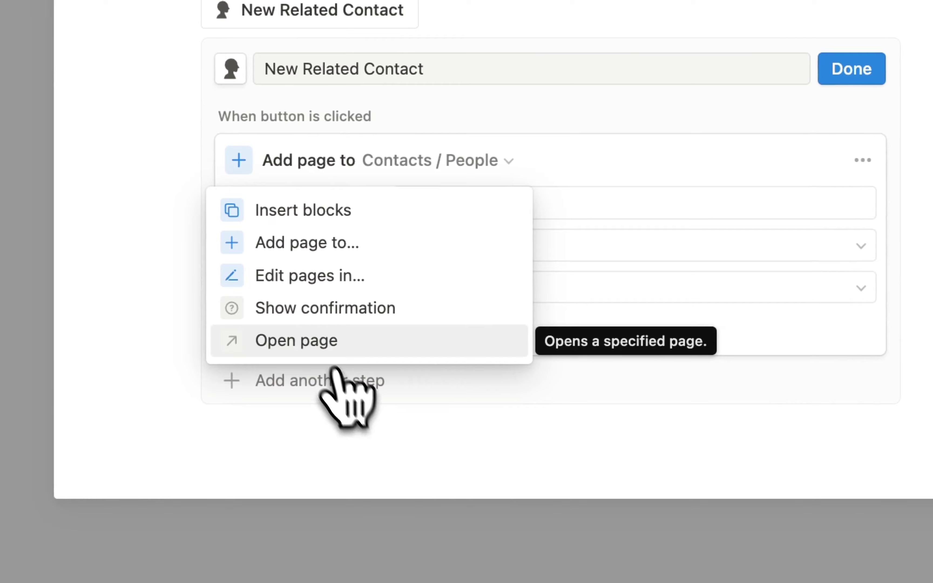
{"action": "left_click", "coordinate": [303, 348]}
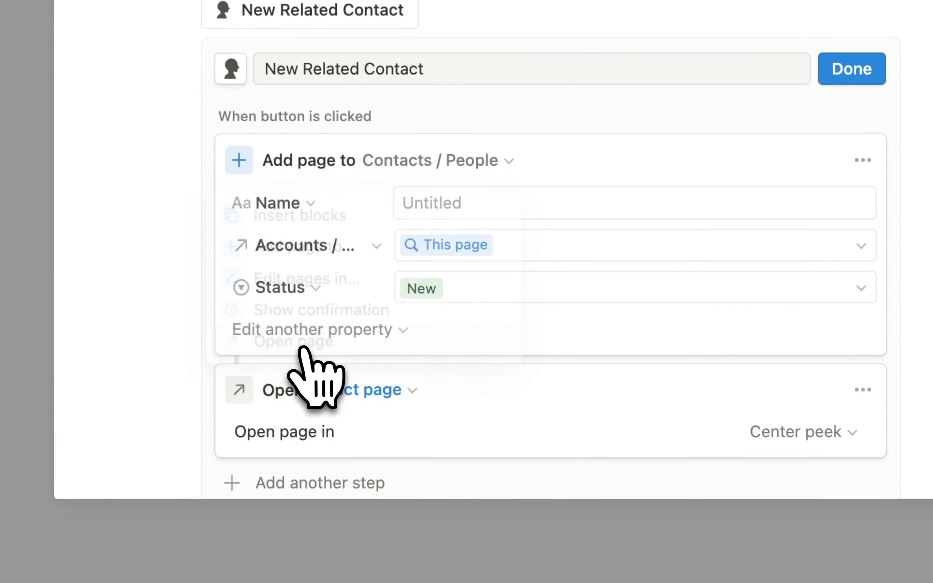
{"action": "left_click", "coordinate": [399, 397]}
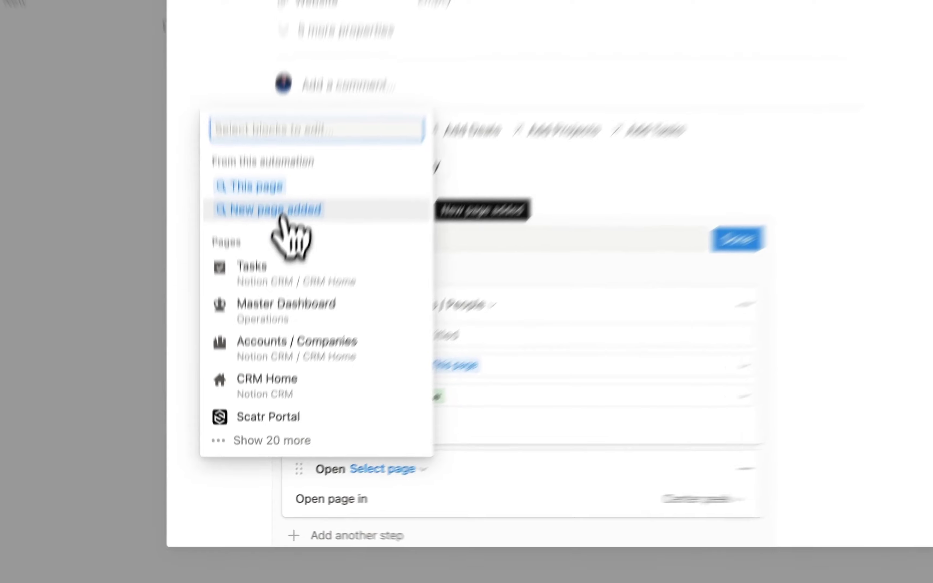
{"action": "left_click", "coordinate": [428, 334]}
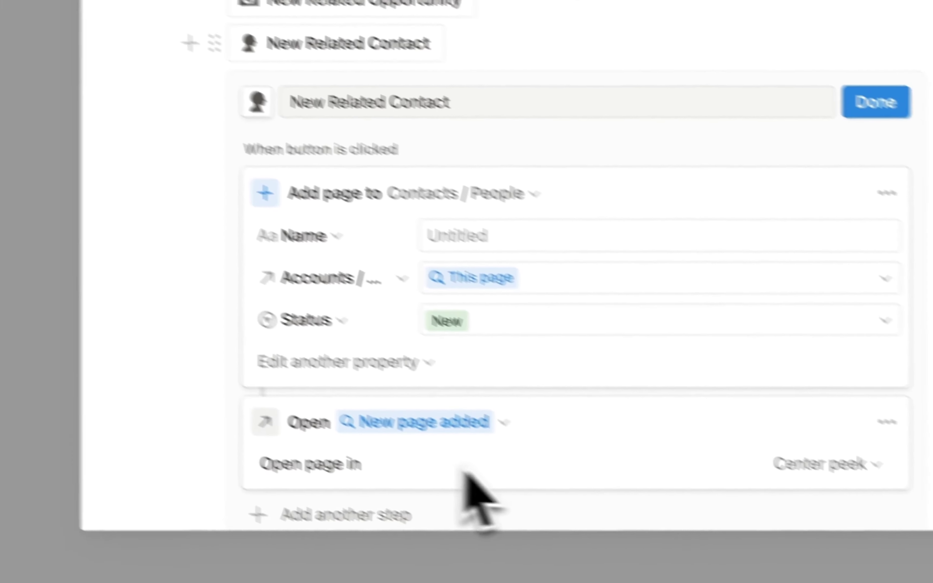
{"action": "left_click", "coordinate": [875, 102]}
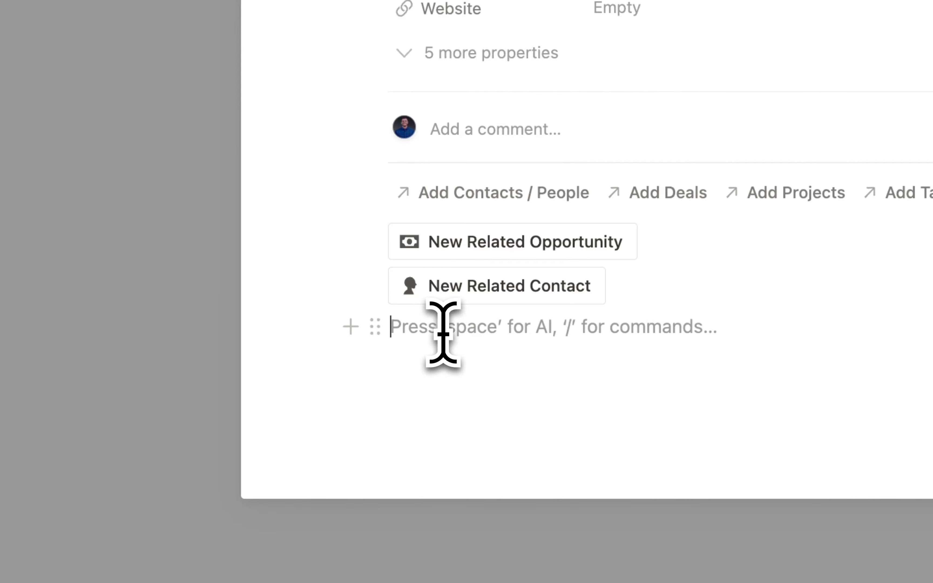
- Insert a callout with a rabbit icon and bold 'Quick Add' text
{"action": "type", "text": "/"}
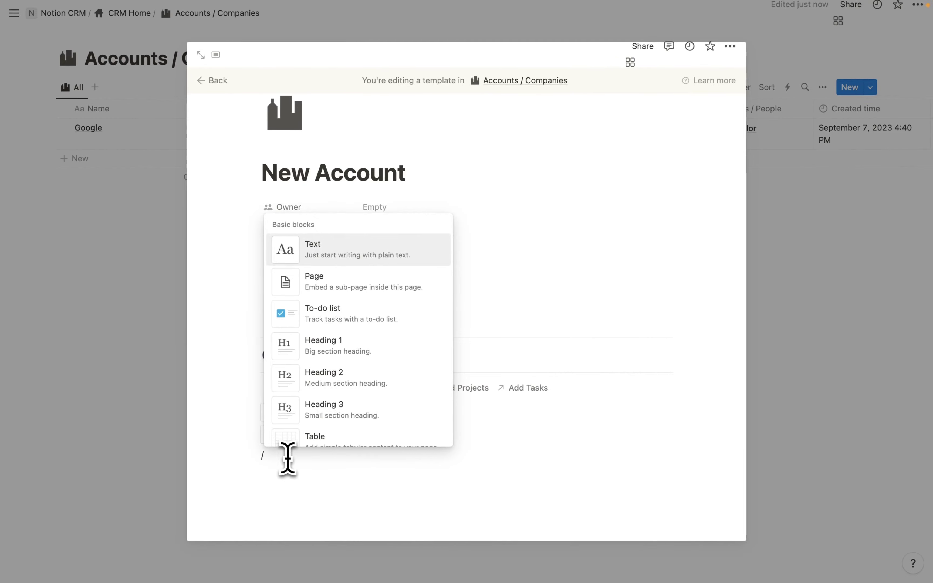
{"action": "type", "text": "ca"}
{"action": "key", "text": "Return"}
{"action": "left_click", "coordinate": [271, 456]}
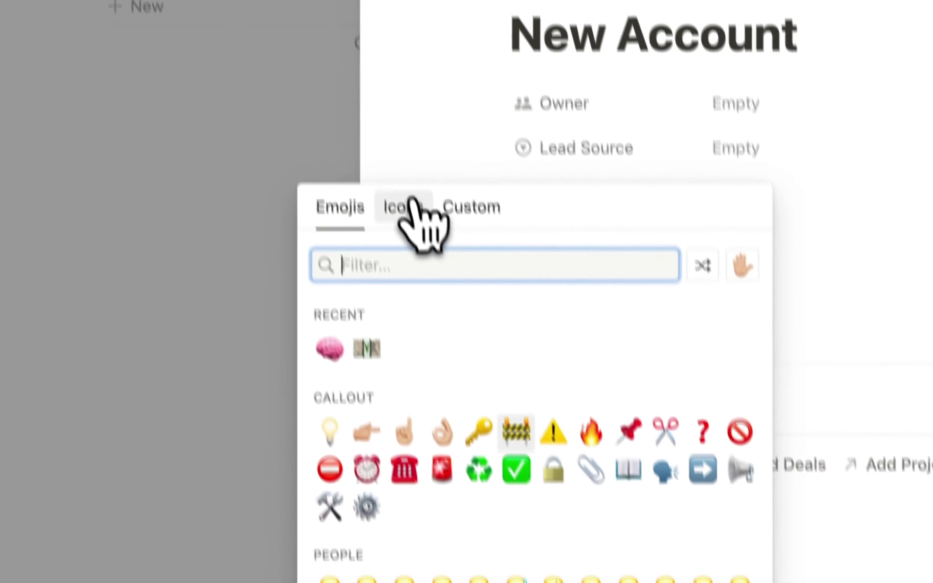
{"action": "left_click", "coordinate": [410, 206]}
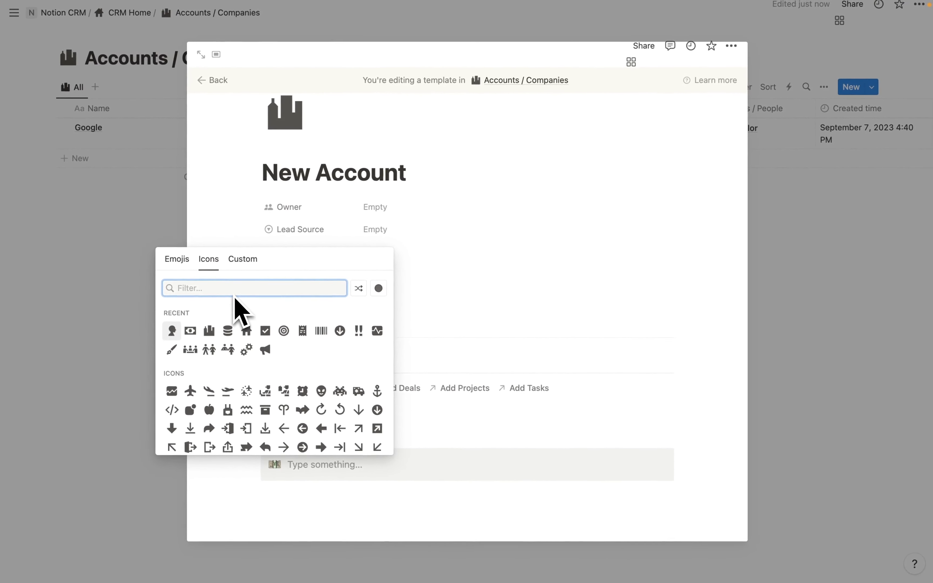
{"action": "type", "text": "rabb"}
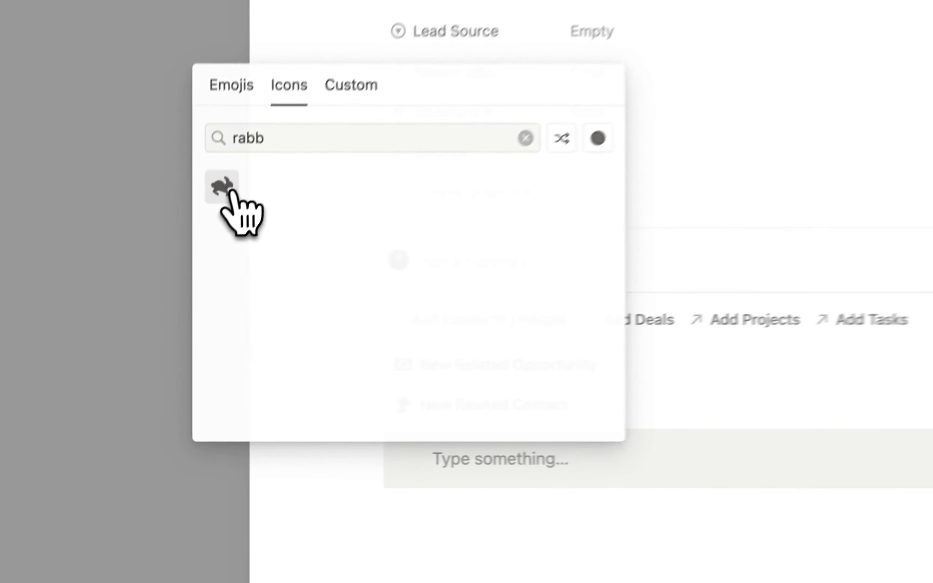
{"action": "left_click", "coordinate": [173, 314]}
{"action": "left_click", "coordinate": [532, 462]}
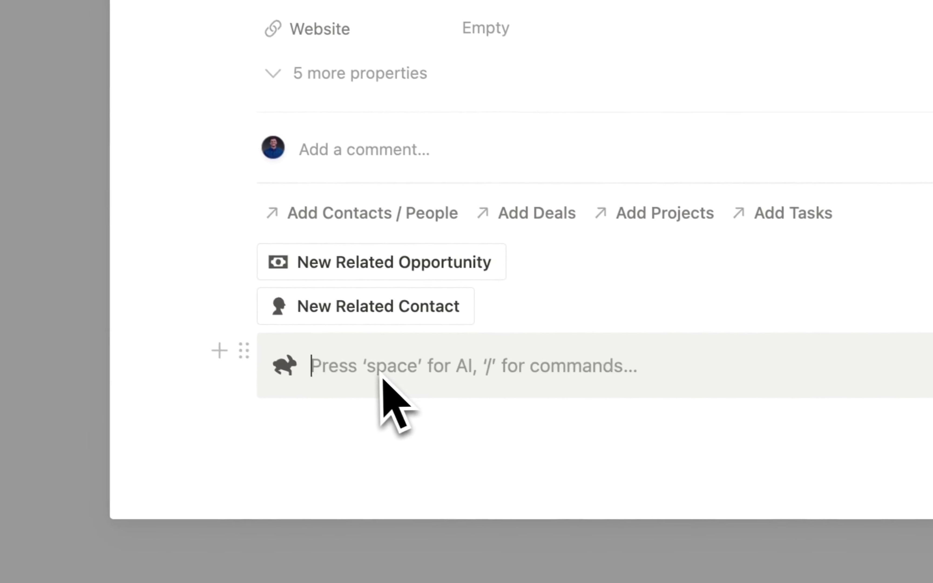
{"action": "type", "text": "Quick Add"}
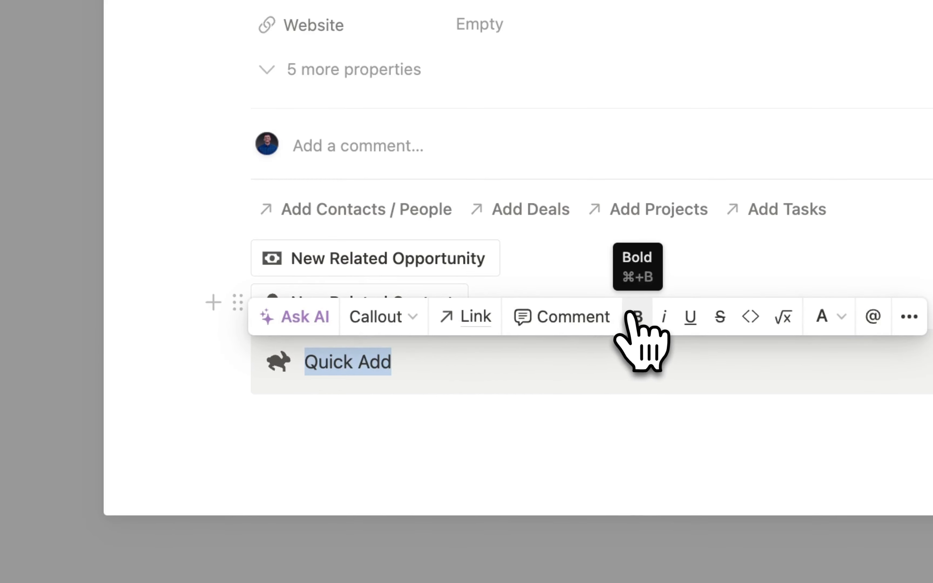
{"action": "left_click", "coordinate": [634, 317]}
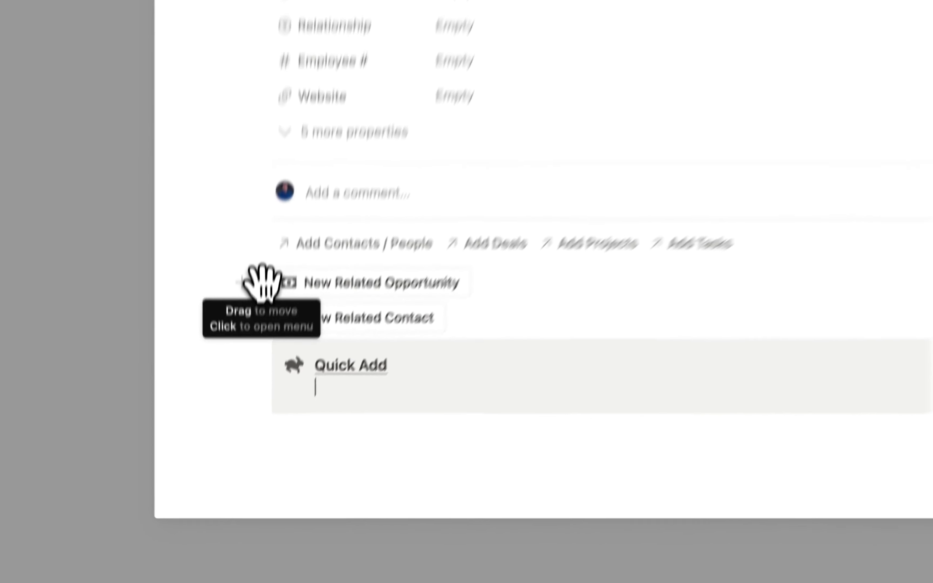
- Drag the New Related Opportunity button, then the New Related Contact button, into the callout
{"action": "left_click_drag", "start_coordinate": [238, 258], "coordinate": [361, 399]}
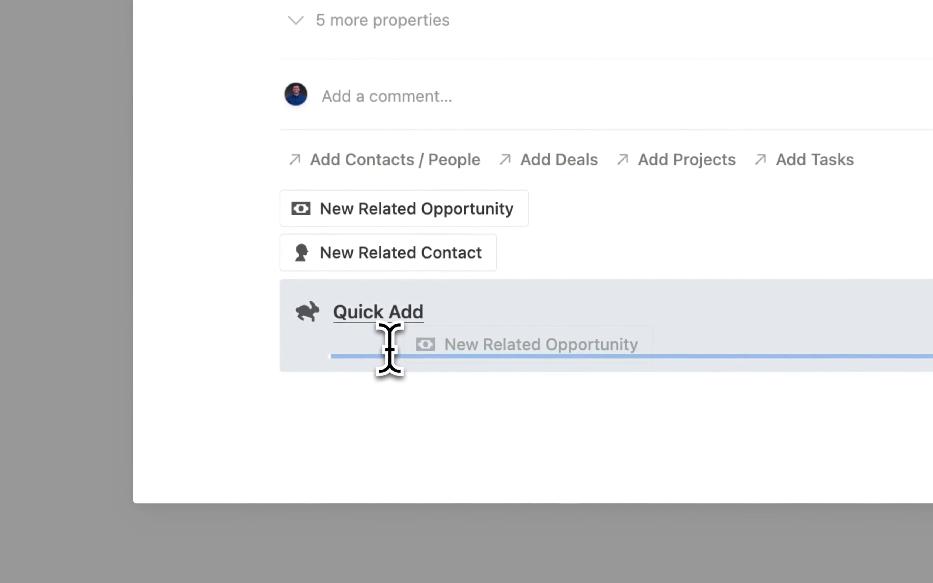
{"action": "left_click_drag", "start_coordinate": [389, 349], "coordinate": [390, 350]}
{"action": "left_click_drag", "start_coordinate": [267, 208], "coordinate": [423, 348]}
{"action": "left_click", "coordinate": [380, 248]}
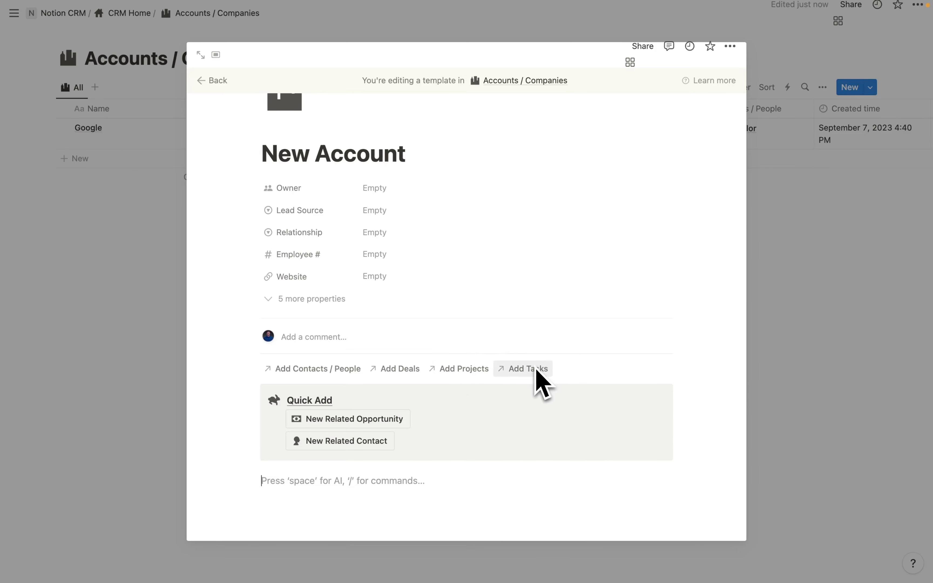
- Insert a linked Deals / Opportunities table using the All view, with its database title hidden
{"action": "scroll", "coordinate": [414, 451], "scroll_direction": "down", "scroll_amount": 1}
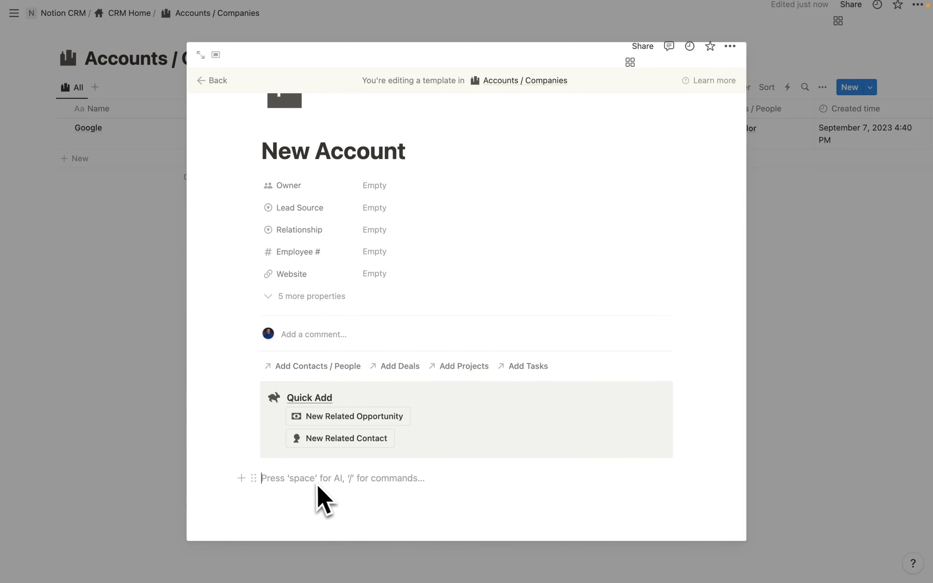
{"action": "type", "text": "/"}
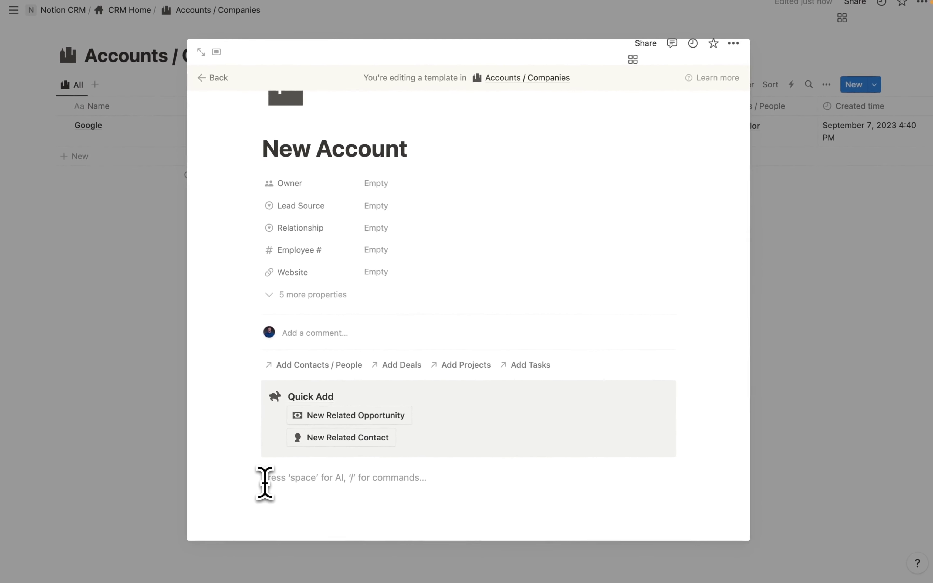
{"action": "type", "text": "/d"}
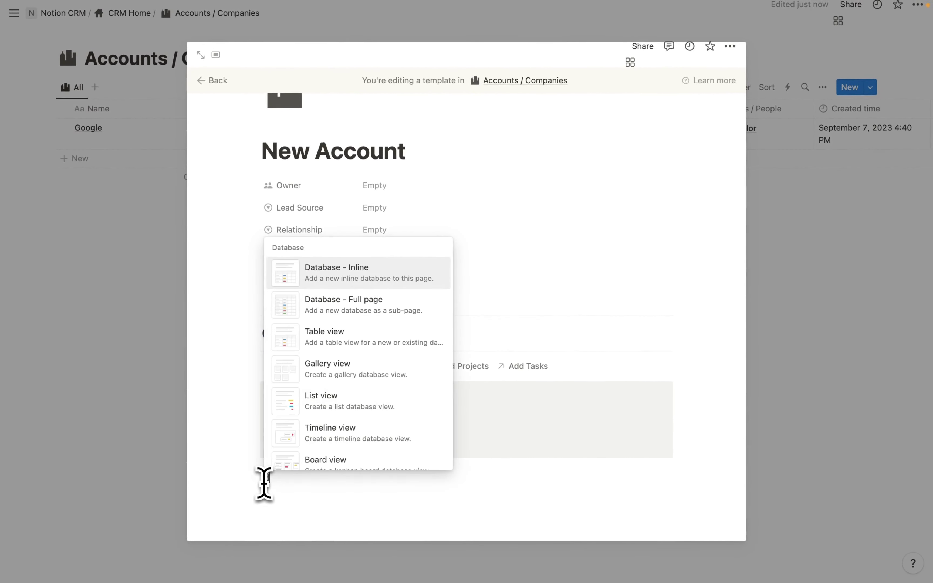
{"action": "type", "text": "atabase"}
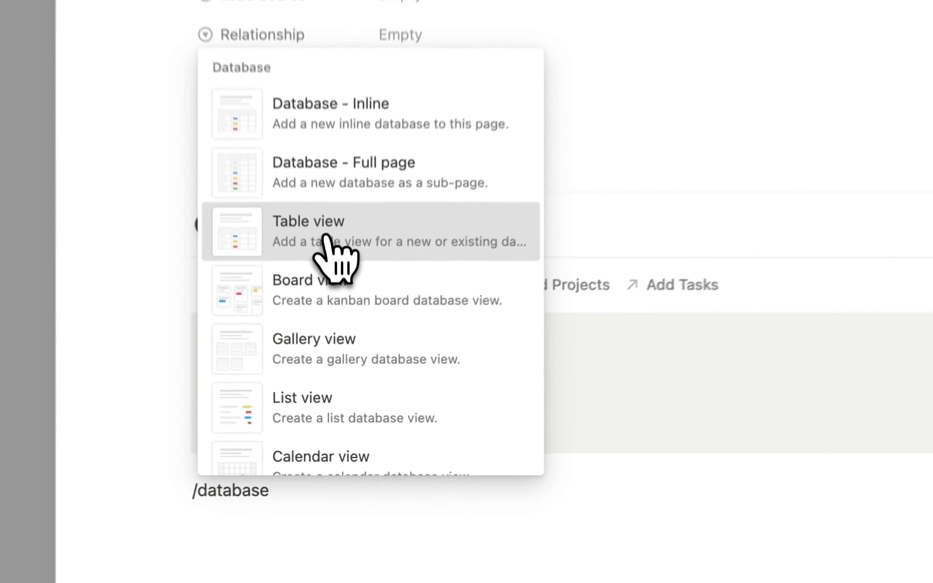
{"action": "left_click", "coordinate": [338, 347]}
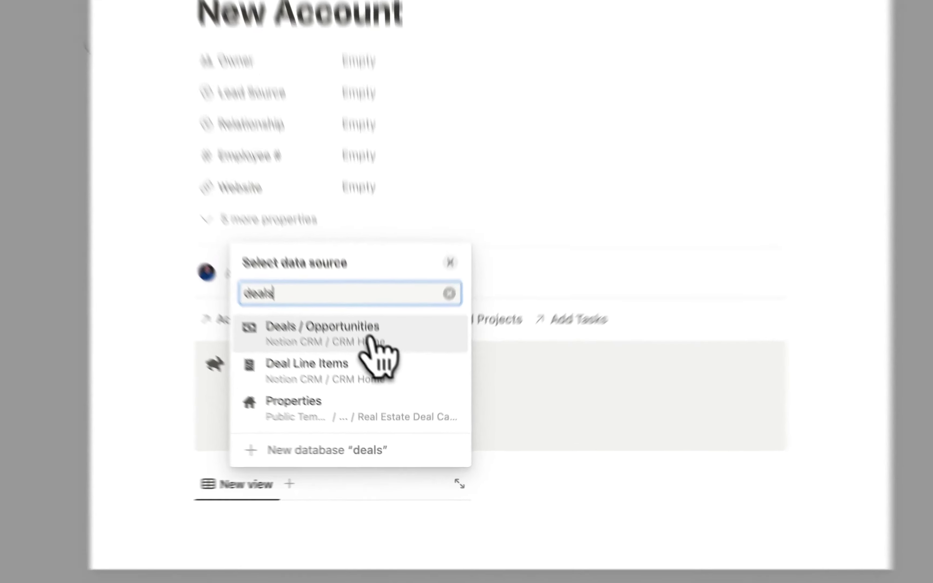
{"action": "left_click", "coordinate": [387, 375]}
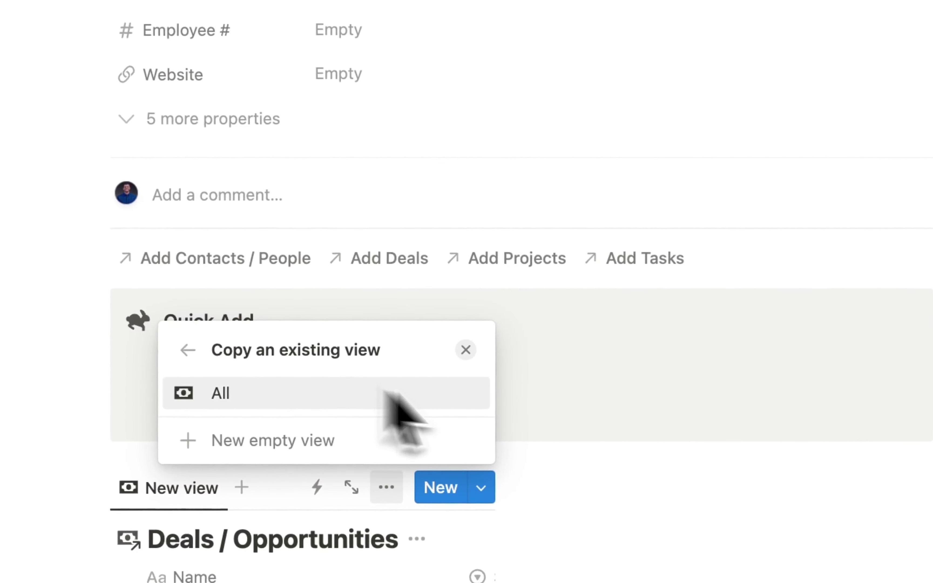
{"action": "left_click", "coordinate": [634, 489]}
{"action": "scroll", "coordinate": [634, 489], "scroll_direction": "down", "scroll_amount": 5}
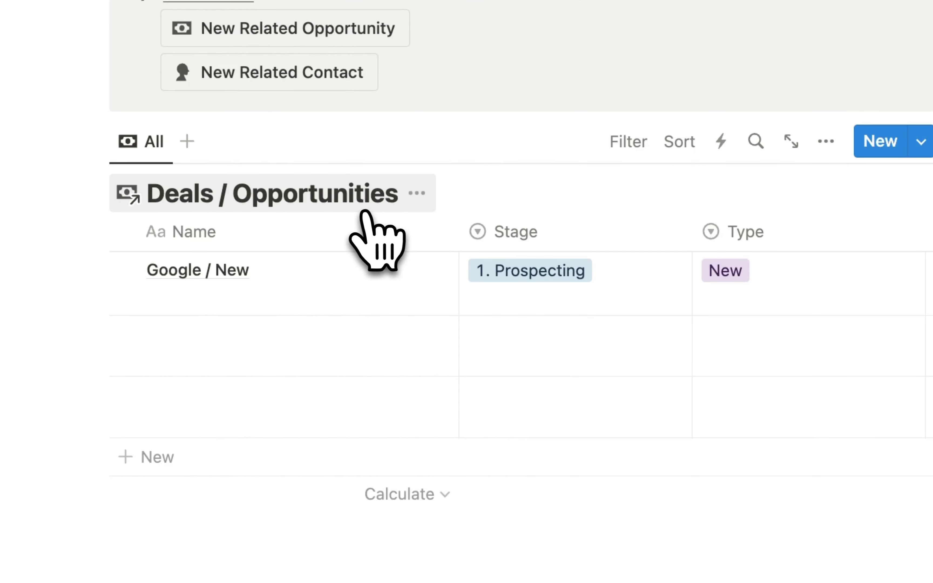
{"action": "left_click", "coordinate": [417, 193]}
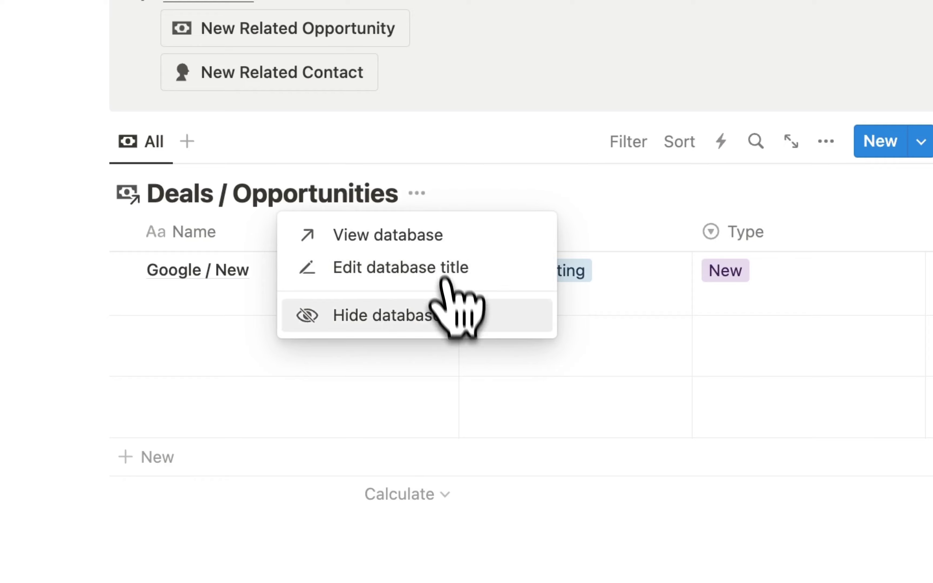
{"action": "left_click", "coordinate": [417, 316]}
- Add a Heading 2 'Related Deals' above the table
{"action": "left_click", "coordinate": [332, 155]}
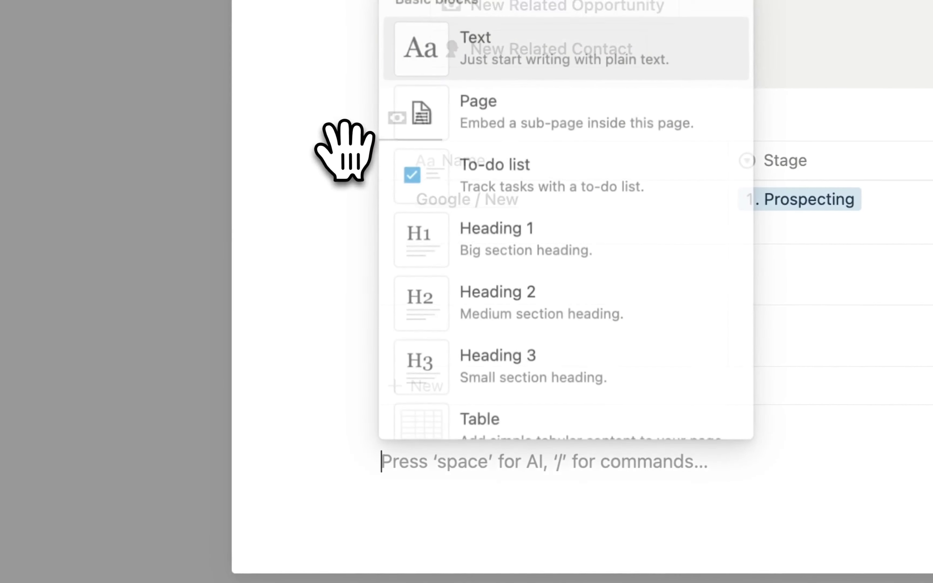
{"action": "type", "text": "h"}
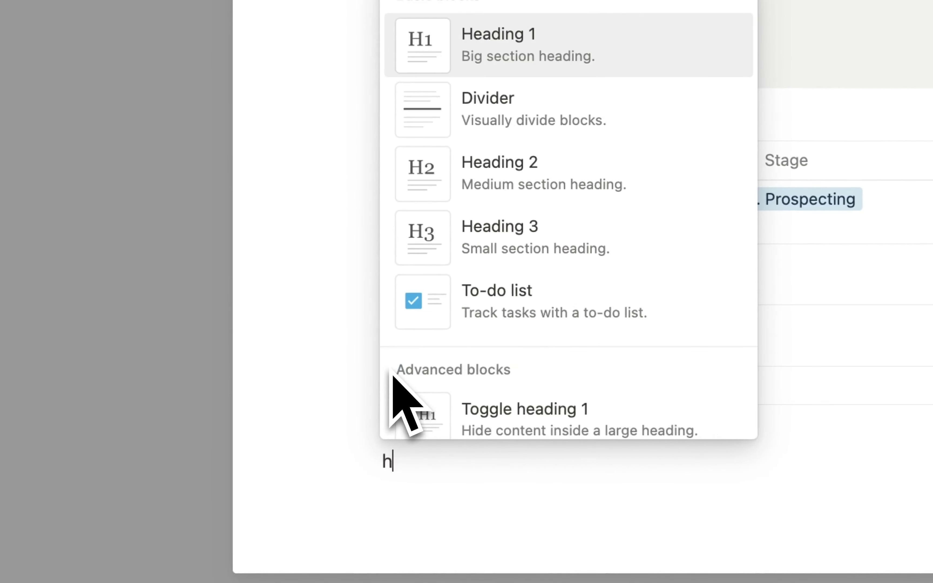
{"action": "type", "text": "eading"}
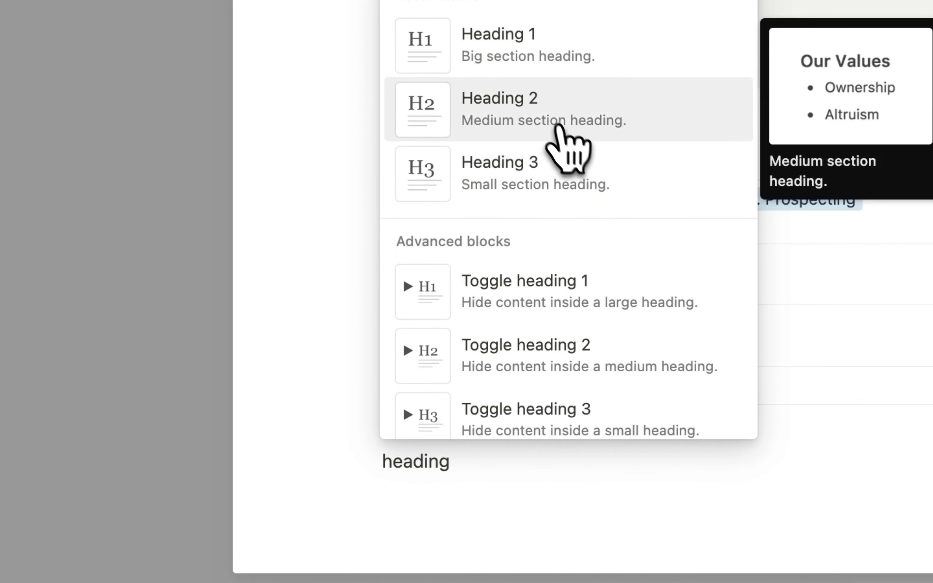
{"action": "left_click", "coordinate": [559, 128]}
{"action": "left_click_drag", "start_coordinate": [365, 487], "coordinate": [487, 143]}
{"action": "left_click", "coordinate": [490, 151]}
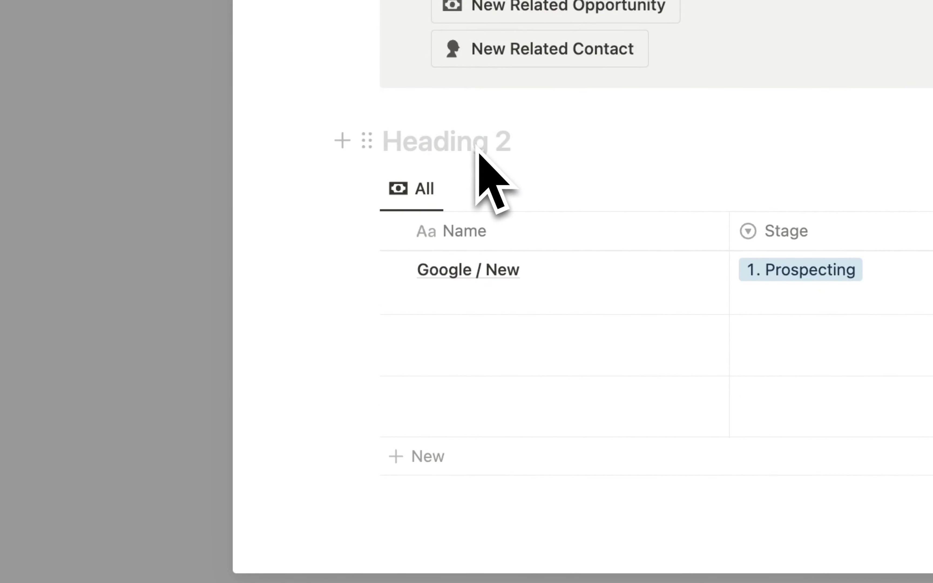
{"action": "type", "text": "Related Deals"}
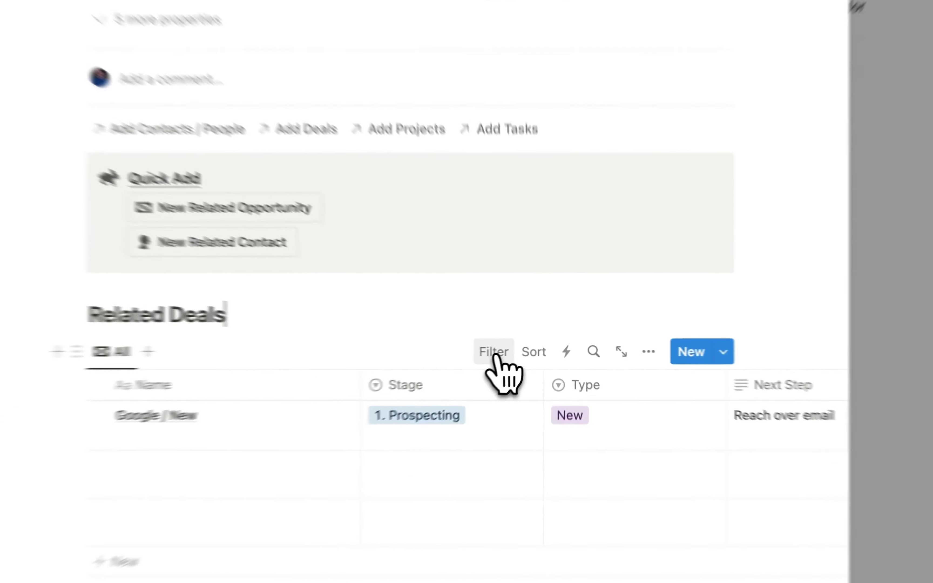
- Filter the deals table to Accounts / Companies containing New Account, saved for everyone
{"action": "left_click", "coordinate": [520, 349]}
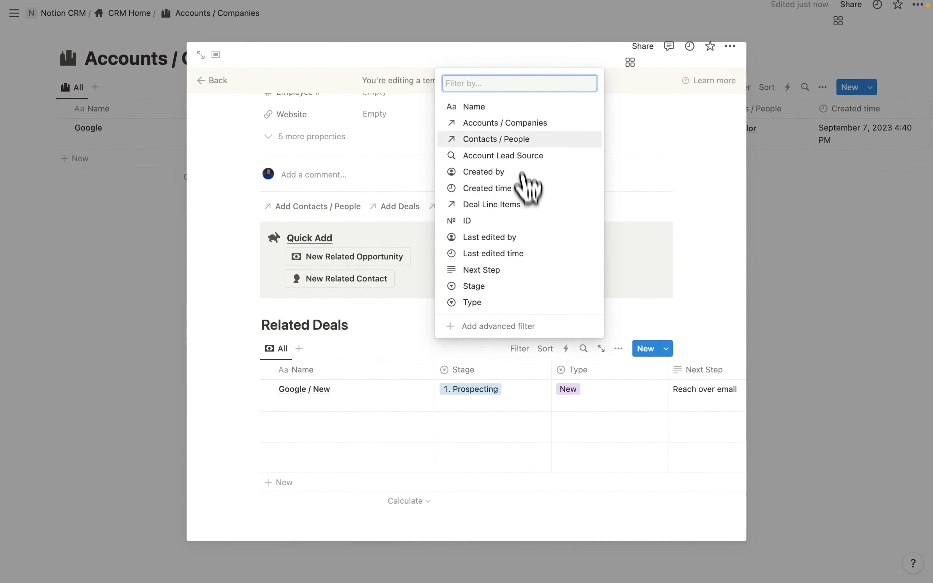
{"action": "left_click", "coordinate": [507, 123]}
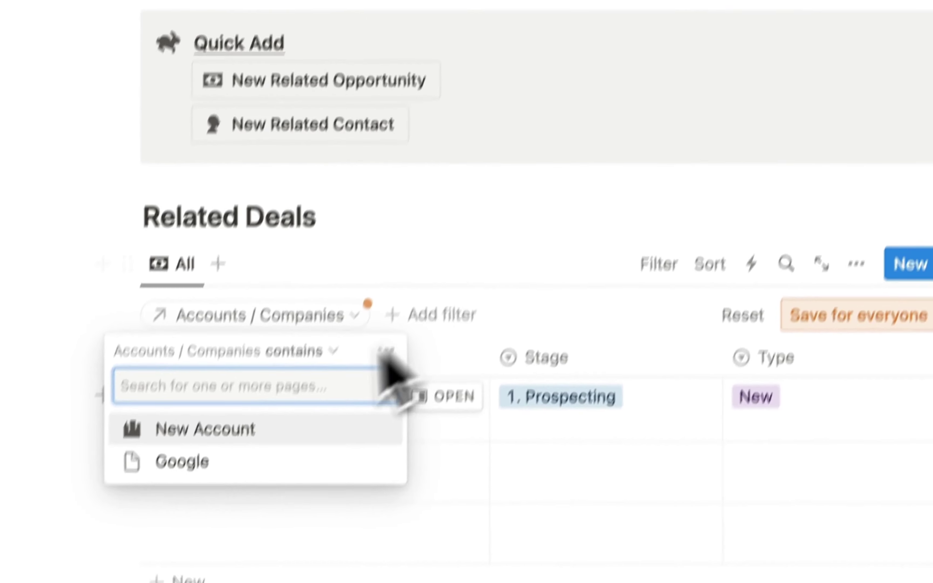
{"action": "left_click", "coordinate": [239, 377]}
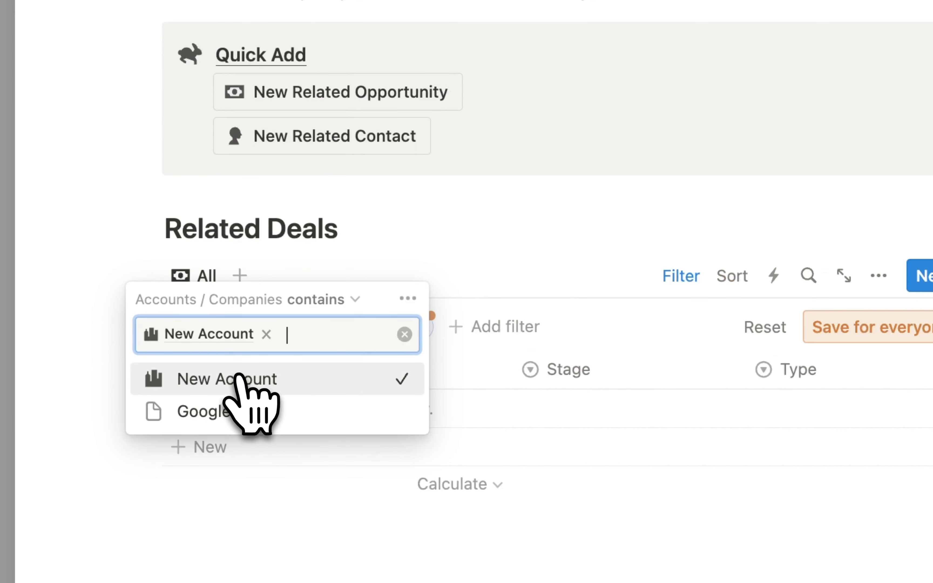
{"action": "left_click", "coordinate": [844, 327]}
{"action": "left_click", "coordinate": [844, 327]}
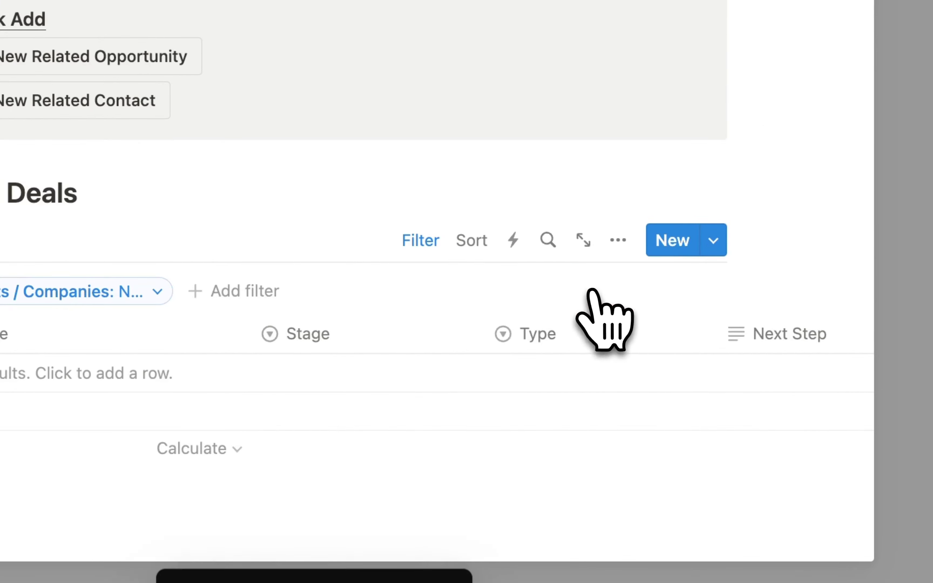
{"action": "scroll", "coordinate": [609, 392], "scroll_direction": "right", "scroll_amount": 10}
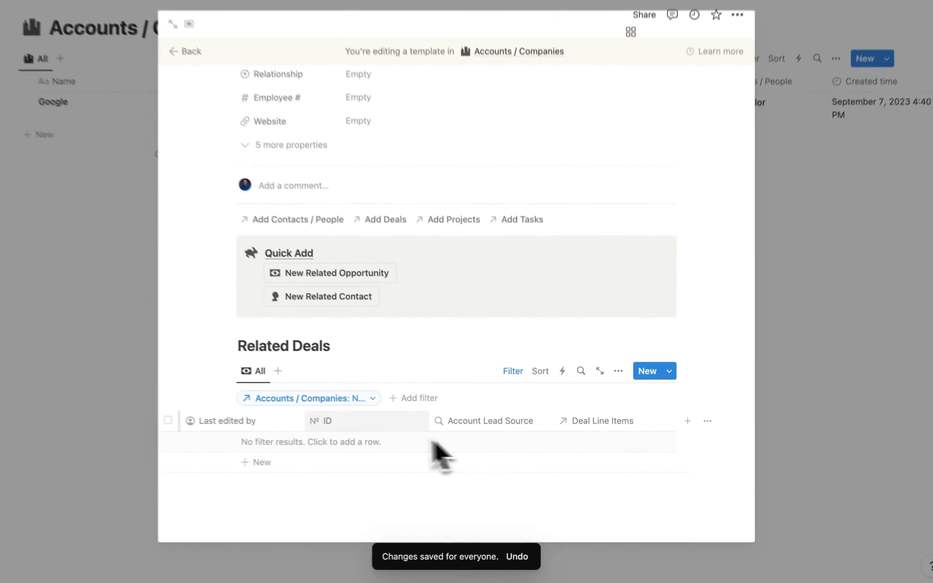
{"action": "scroll", "coordinate": [434, 444], "scroll_direction": "left", "scroll_amount": 5}
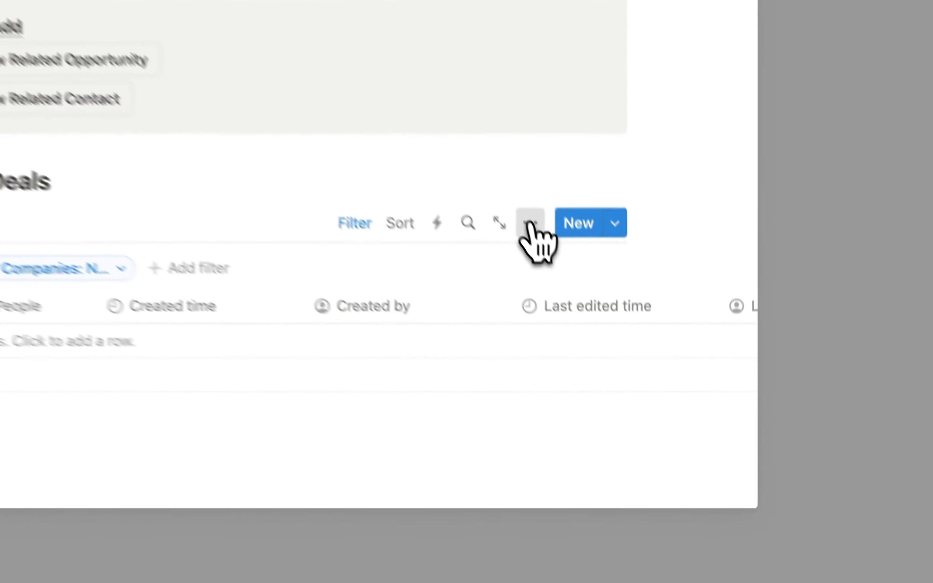
- Hide the ID, Account Lead Source and Deal Line Items columns
{"action": "left_click", "coordinate": [619, 380]}
{"action": "scroll", "coordinate": [478, 385], "scroll_direction": "down", "scroll_amount": 5}
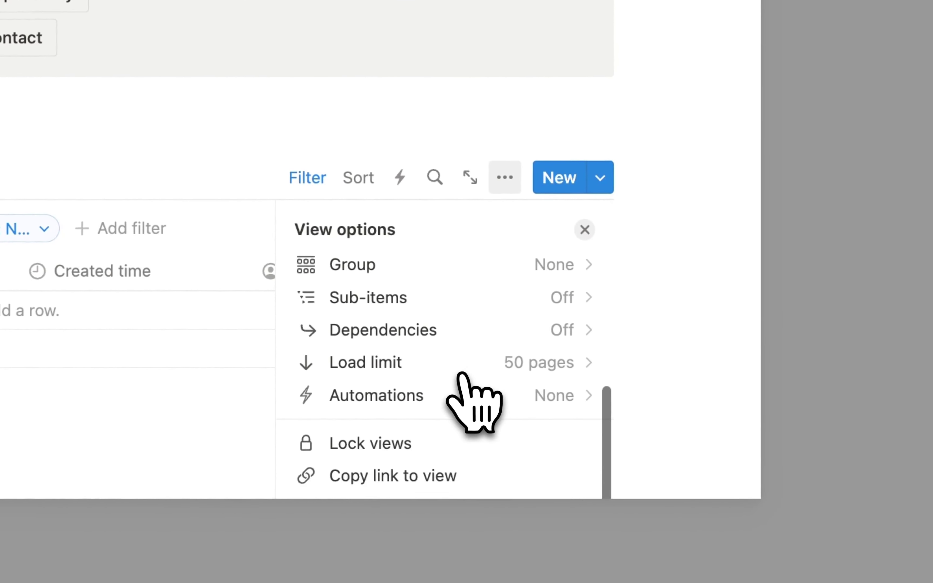
{"action": "scroll", "coordinate": [462, 374], "scroll_direction": "up", "scroll_amount": 5}
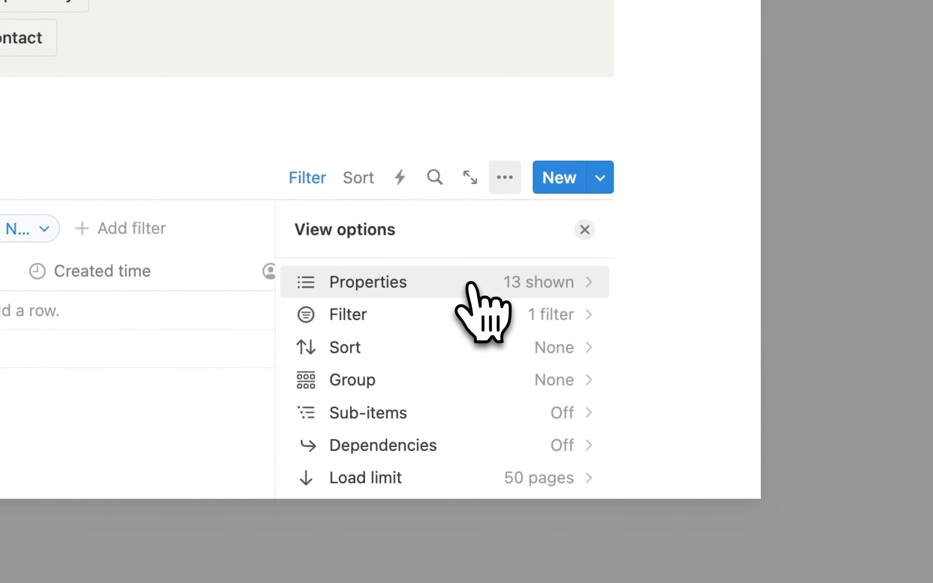
{"action": "left_click", "coordinate": [467, 287]}
{"action": "scroll", "coordinate": [474, 396], "scroll_direction": "down", "scroll_amount": 10}
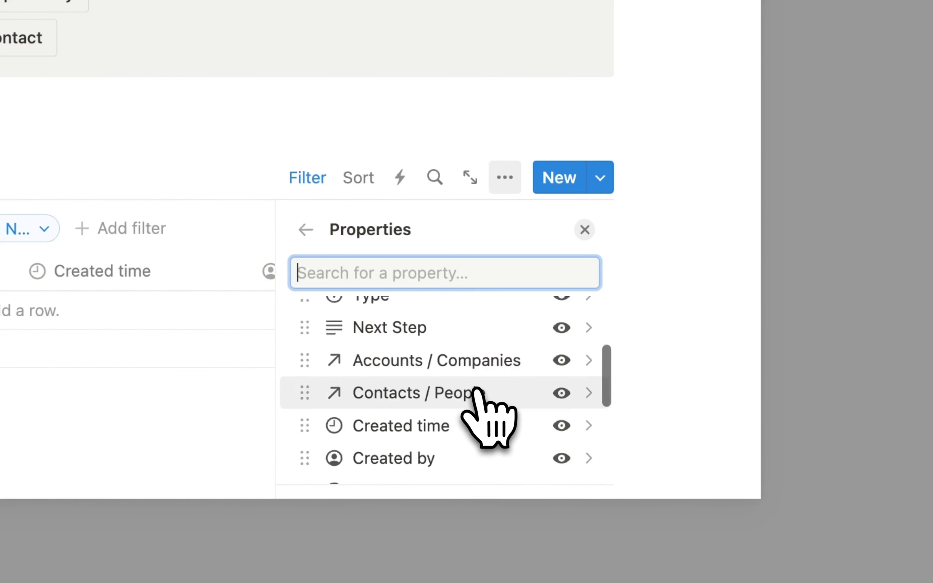
{"action": "left_click", "coordinate": [561, 400]}
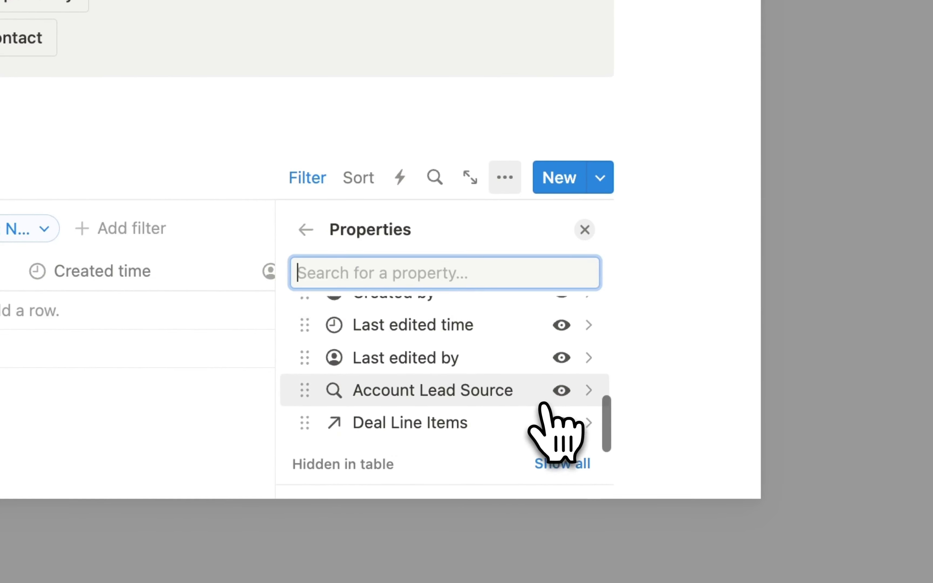
{"action": "scroll", "coordinate": [544, 406], "scroll_direction": "down", "scroll_amount": 1}
{"action": "scroll", "coordinate": [549, 392], "scroll_direction": "up", "scroll_amount": 1}
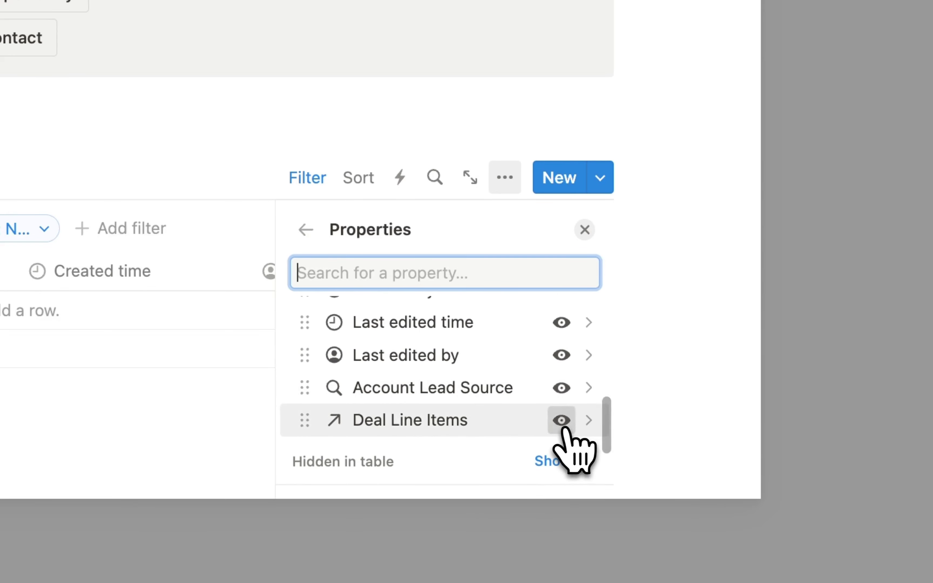
{"action": "left_click", "coordinate": [562, 421]}
{"action": "left_click", "coordinate": [561, 388]}
- Hide the Last edited by/time, Created by/time and Accounts / Companies columns
{"action": "scroll", "coordinate": [501, 366], "scroll_direction": "up", "scroll_amount": 2}
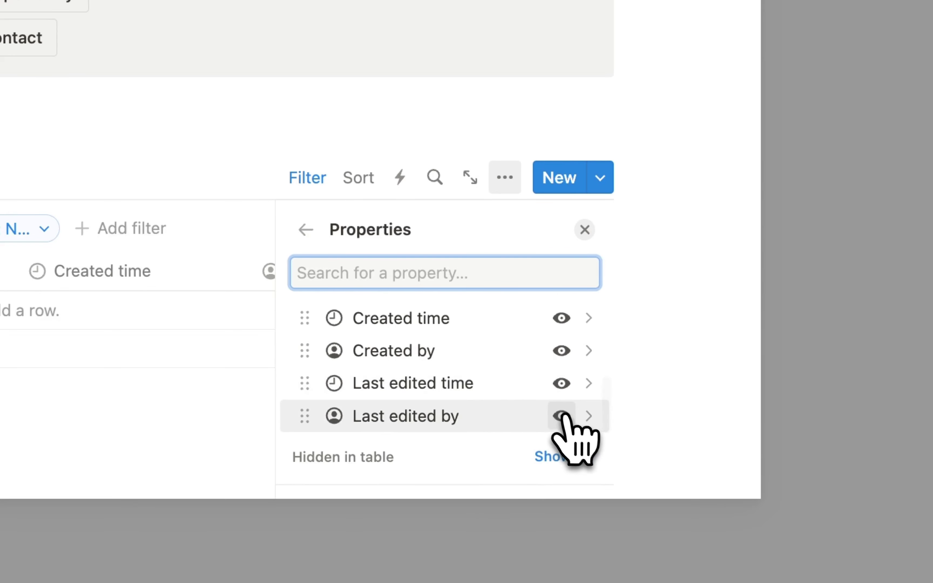
{"action": "left_click", "coordinate": [561, 415]}
{"action": "left_click", "coordinate": [561, 383]}
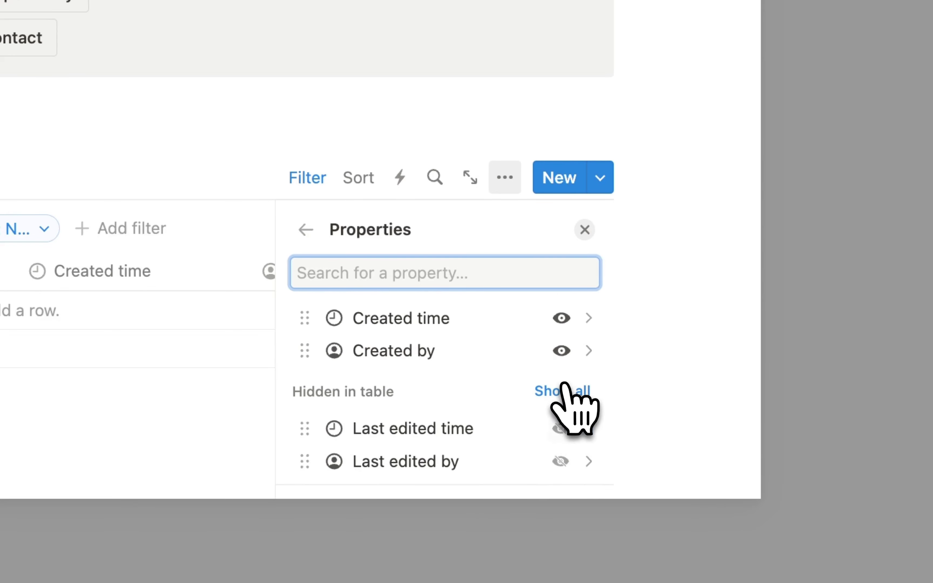
{"action": "left_click", "coordinate": [564, 357]}
{"action": "left_click", "coordinate": [561, 319]}
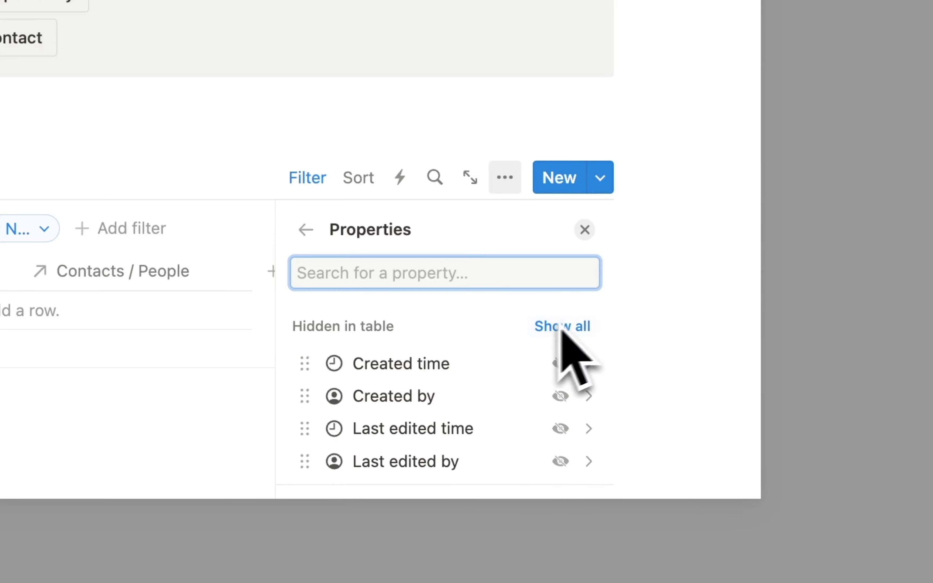
{"action": "scroll", "coordinate": [565, 444], "scroll_direction": "up", "scroll_amount": 3}
{"action": "left_click", "coordinate": [562, 432]}
{"action": "scroll", "coordinate": [463, 378], "scroll_direction": "up", "scroll_amount": 2}
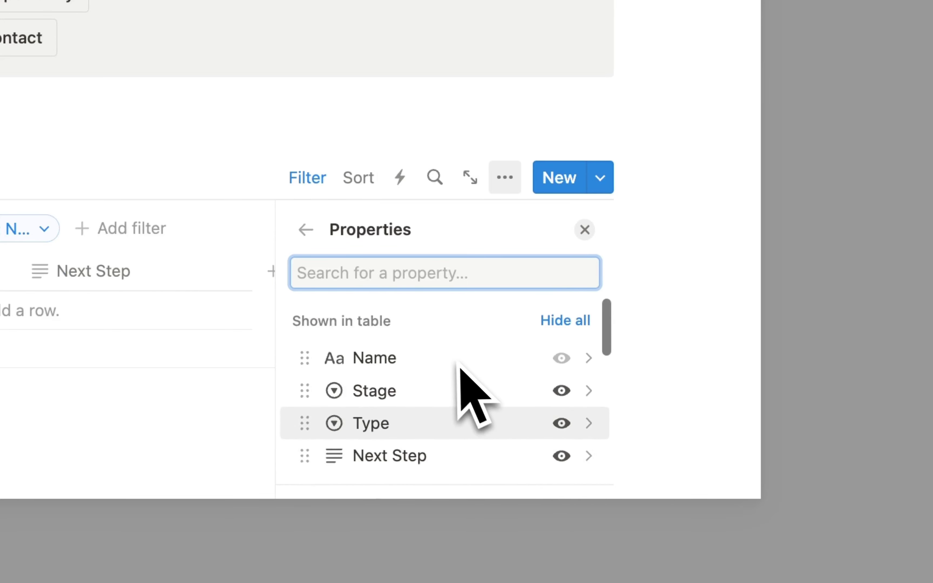
{"action": "scroll", "coordinate": [455, 365], "scroll_direction": "down", "scroll_amount": 1}
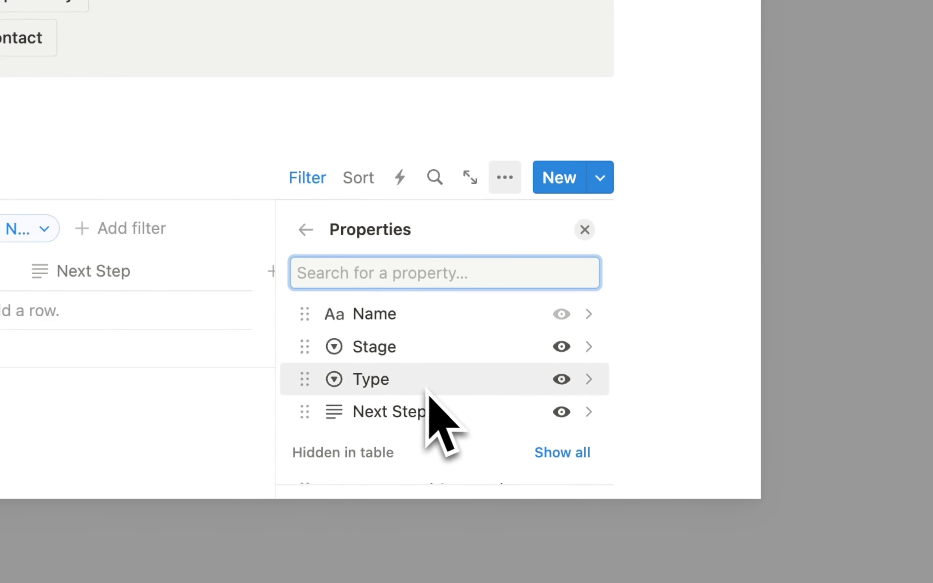
{"action": "left_click", "coordinate": [656, 164]}
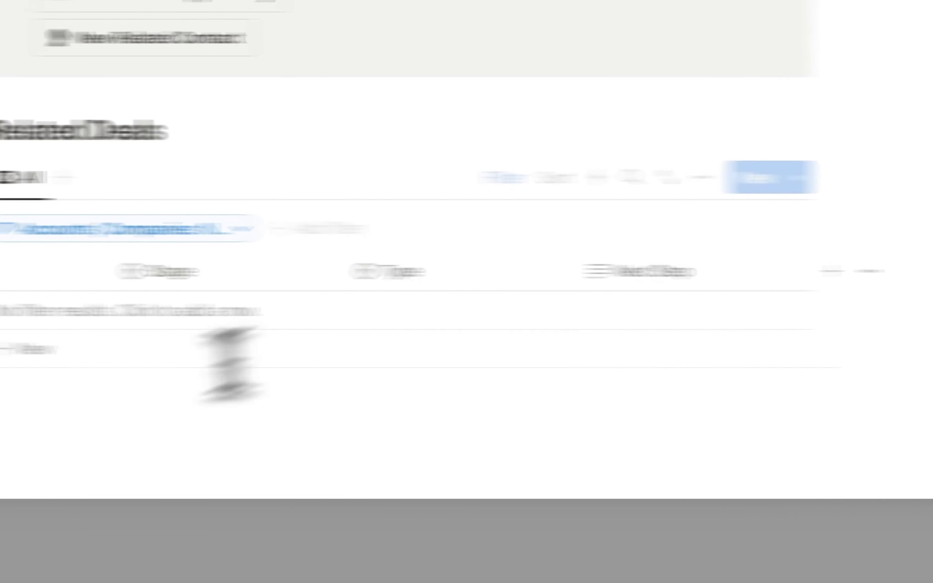
- Add a Heading 2 'Related Contacts' below the Related Deals table
{"action": "left_click", "coordinate": [336, 437]}
{"action": "type", "text": "/heading 2"}
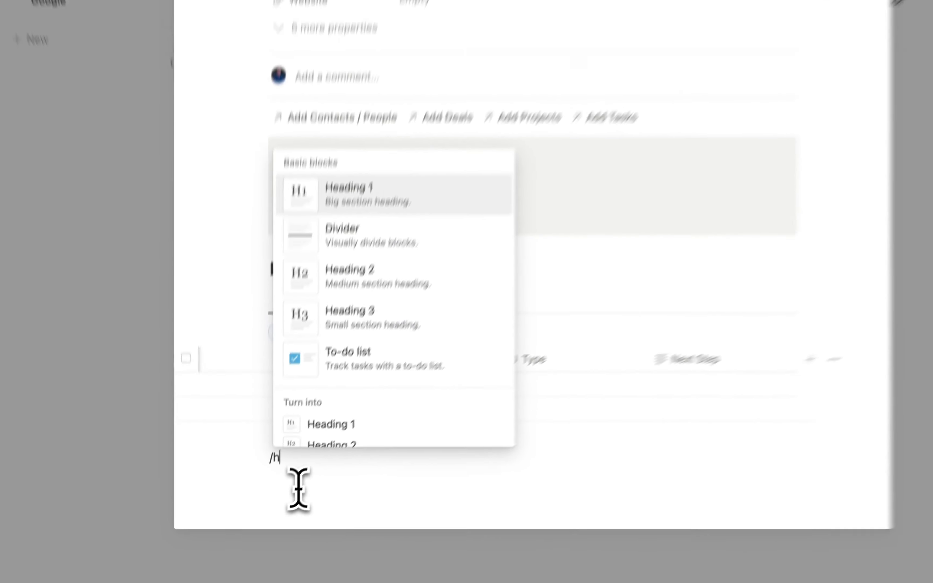
{"action": "key", "text": "Return"}
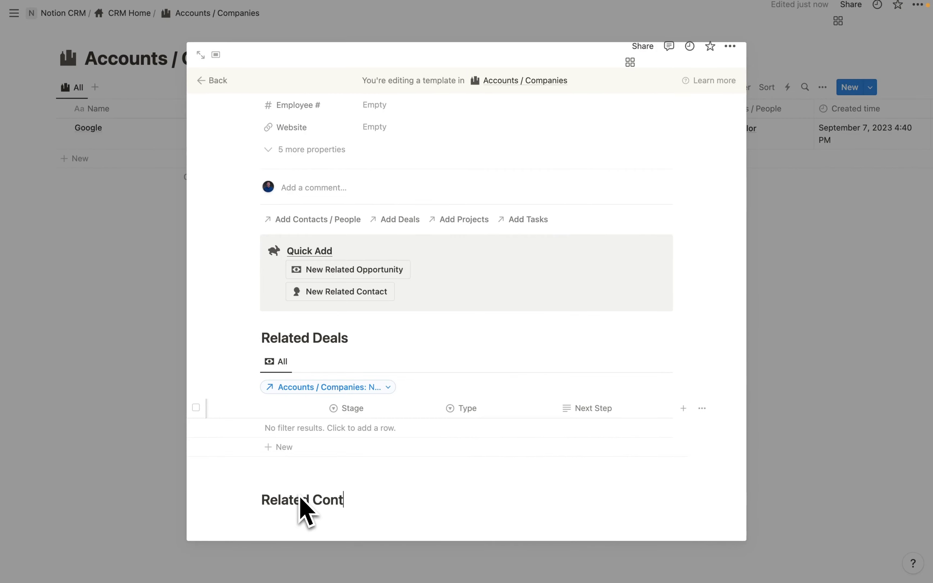
{"action": "key", "text": "Return"}
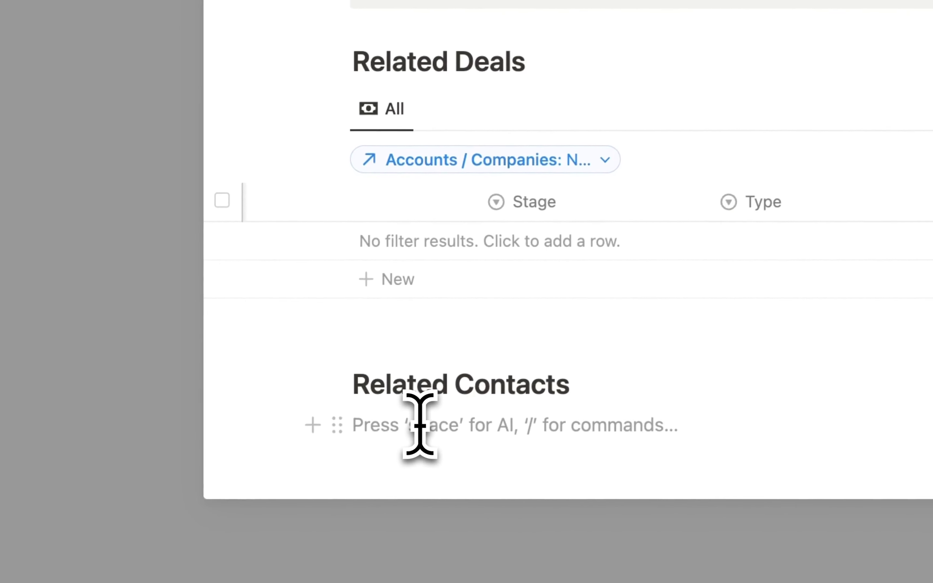
- Insert a linked Contacts / People table beneath it with the database title hidden
{"action": "type", "text": "/data"}
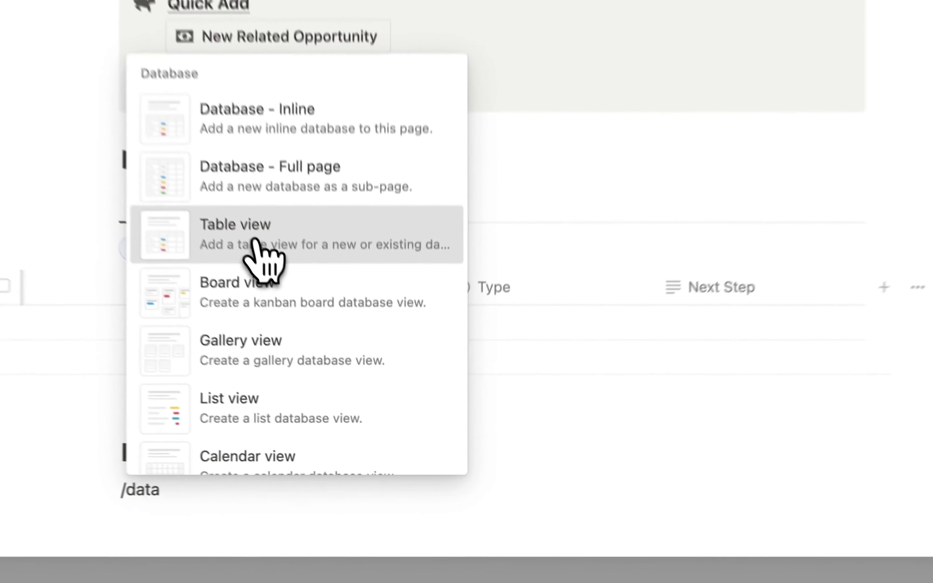
{"action": "left_click", "coordinate": [340, 376]}
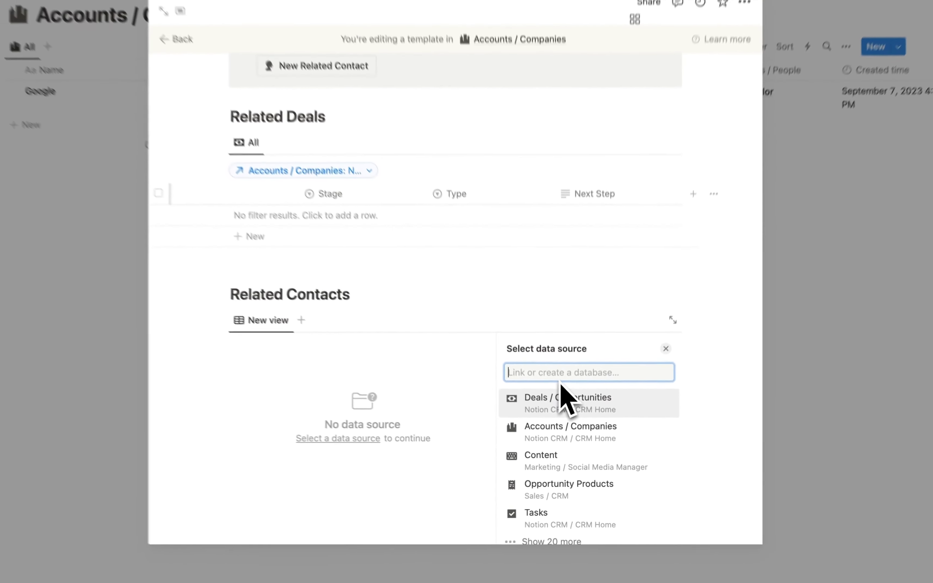
{"action": "type", "text": "contact"}
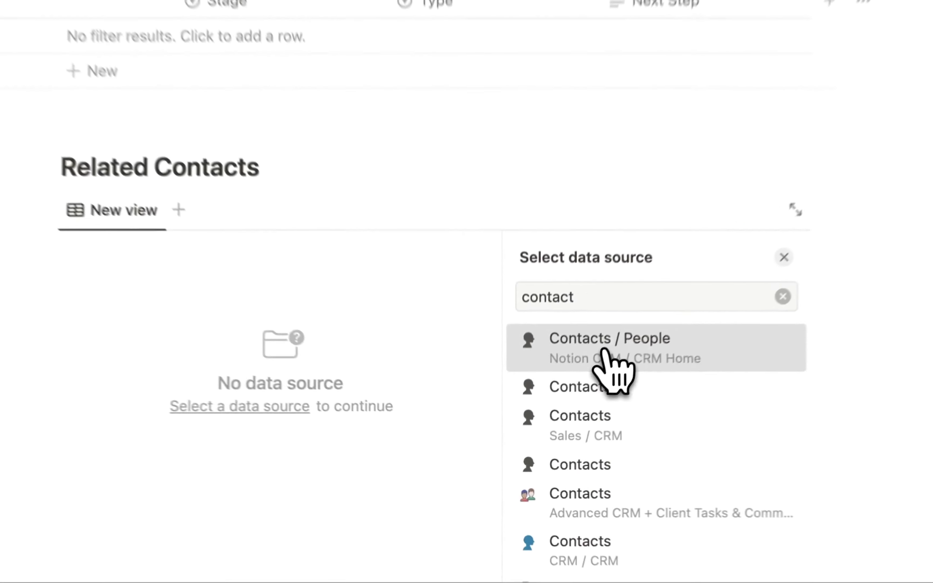
{"action": "left_click", "coordinate": [570, 415]}
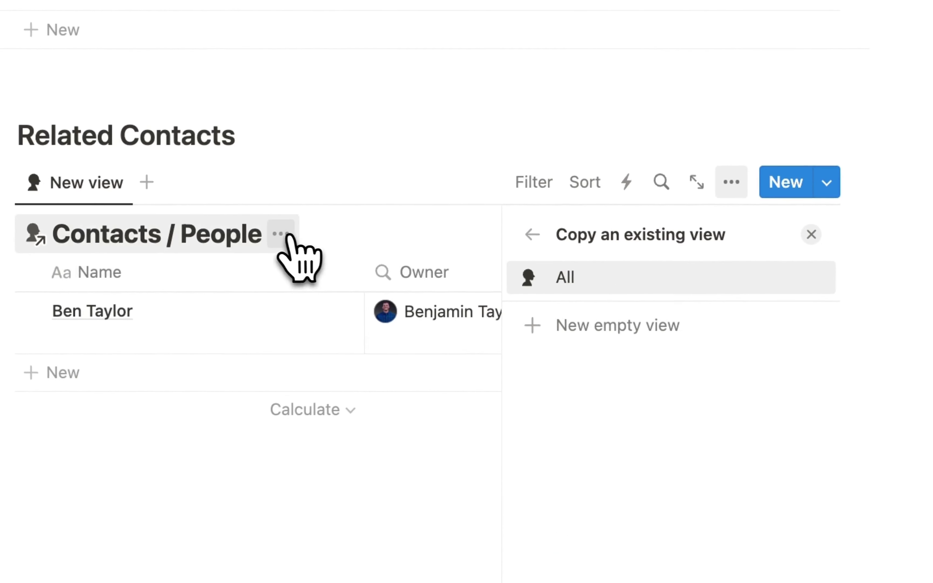
{"action": "left_click", "coordinate": [288, 236]}
{"action": "left_click", "coordinate": [293, 354]}
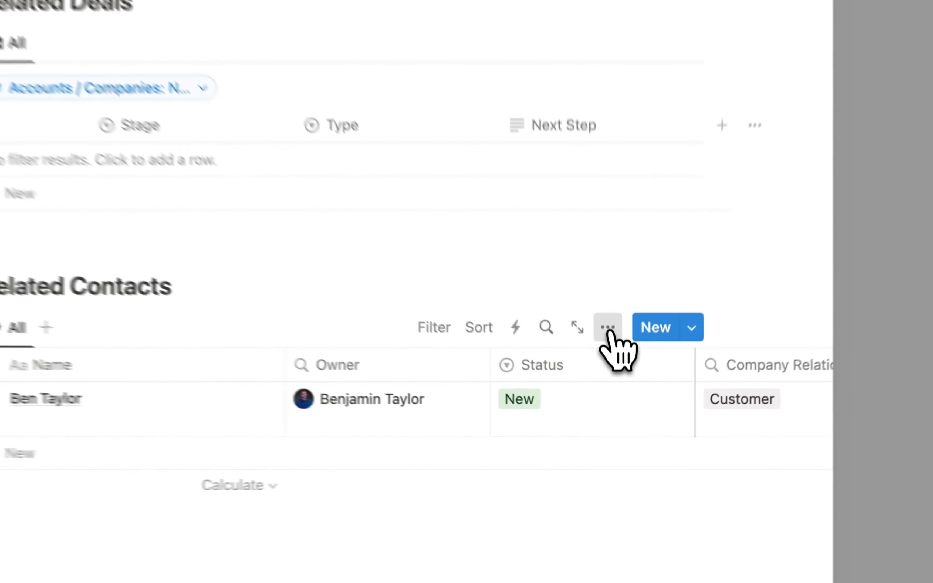
- Switch the Related Contacts view layout to Gallery
{"action": "left_click", "coordinate": [619, 394]}
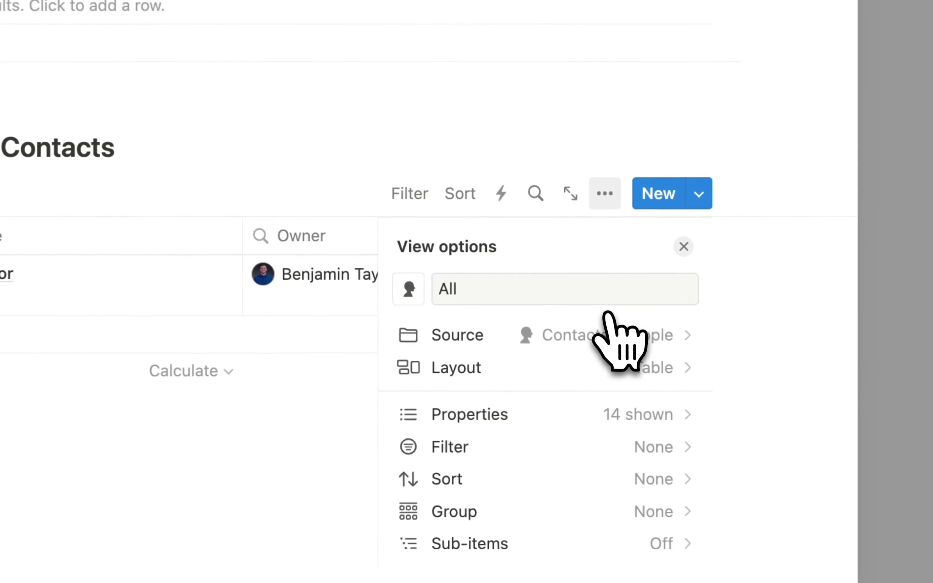
{"action": "scroll", "coordinate": [594, 396], "scroll_direction": "down", "scroll_amount": 3}
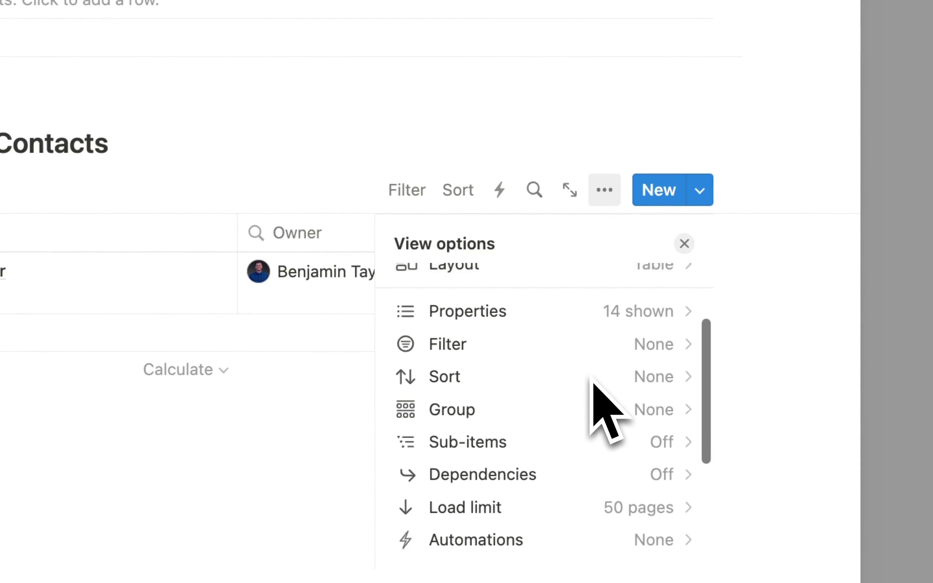
{"action": "scroll", "coordinate": [593, 396], "scroll_direction": "up", "scroll_amount": 2}
{"action": "left_click", "coordinate": [638, 328]}
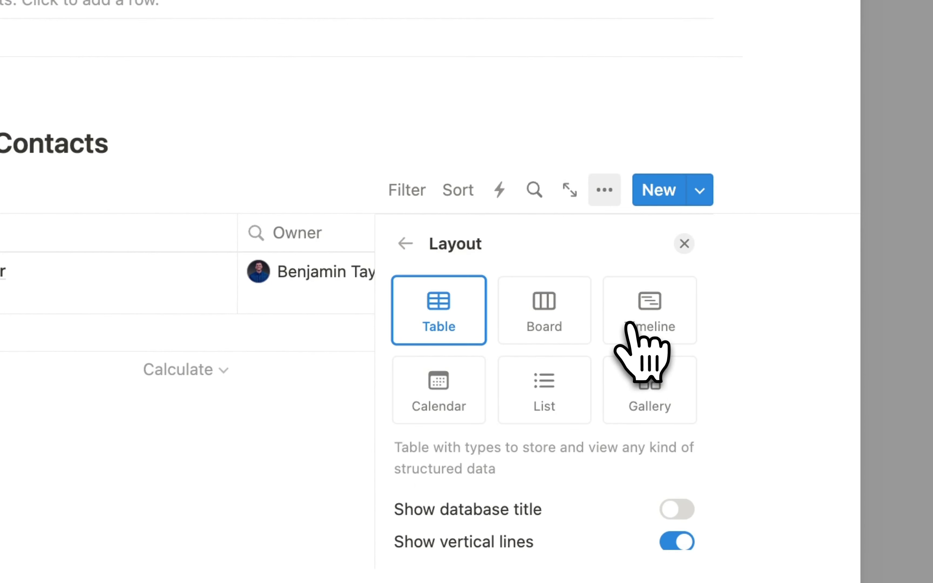
{"action": "left_click", "coordinate": [648, 385]}
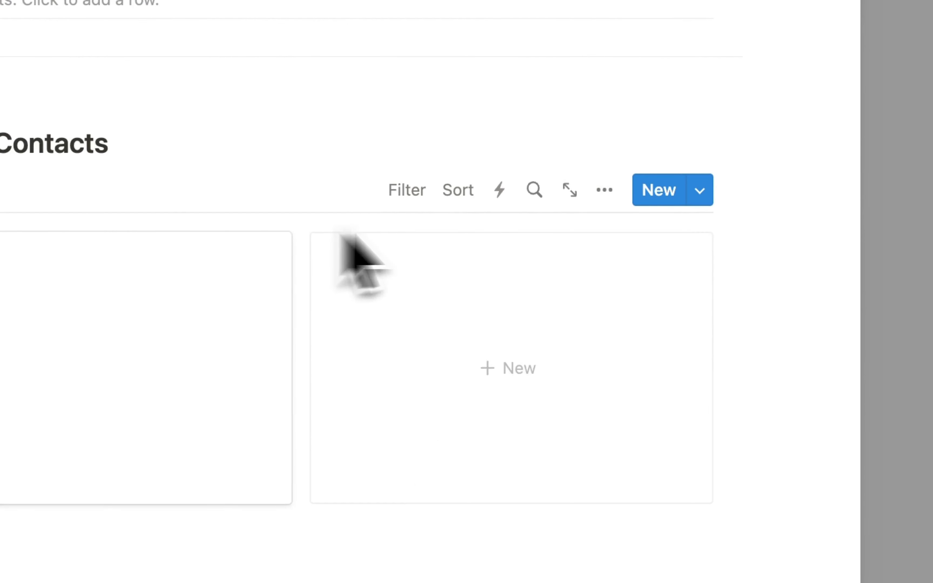
- Set the gallery's card preview to None and card size to Medium
{"action": "left_click", "coordinate": [598, 199]}
{"action": "left_click", "coordinate": [616, 361]}
{"action": "scroll", "coordinate": [598, 424], "scroll_direction": "down", "scroll_amount": 3}
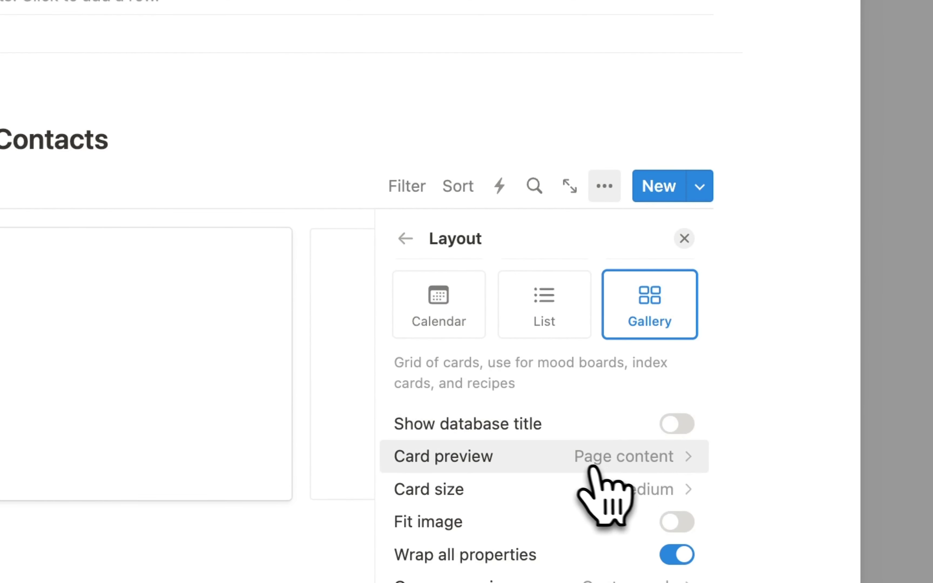
{"action": "left_click", "coordinate": [568, 462]}
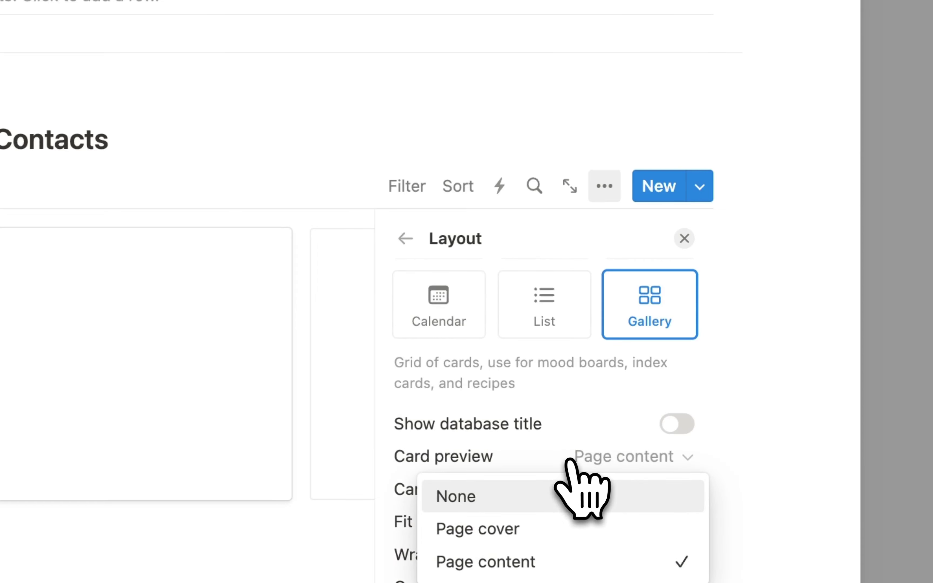
{"action": "left_click", "coordinate": [498, 494]}
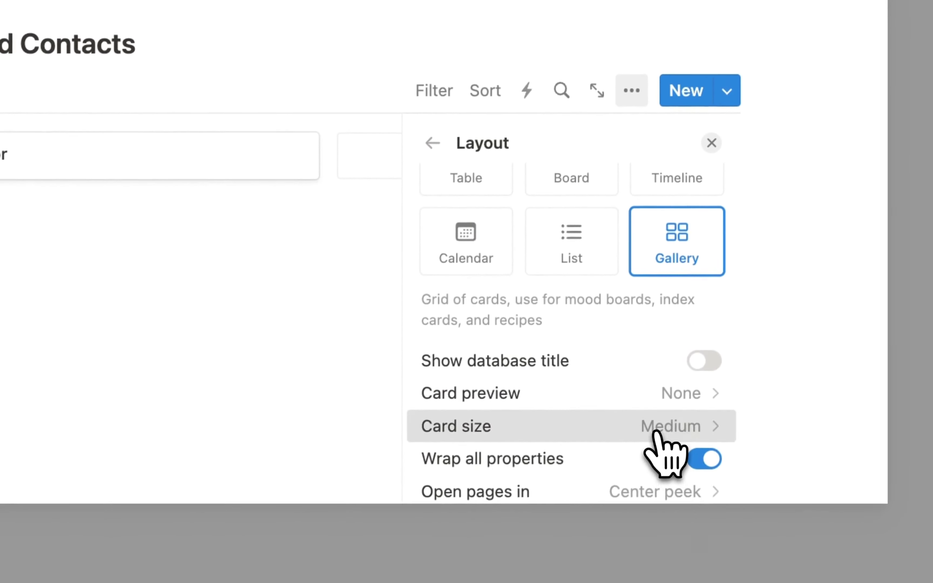
{"action": "left_click", "coordinate": [656, 432]}
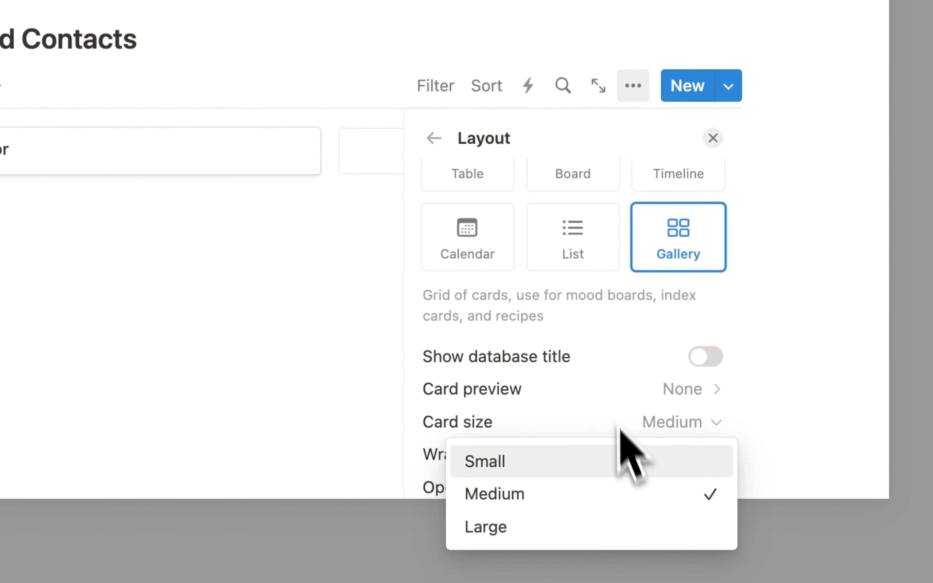
{"action": "left_click", "coordinate": [605, 378]}
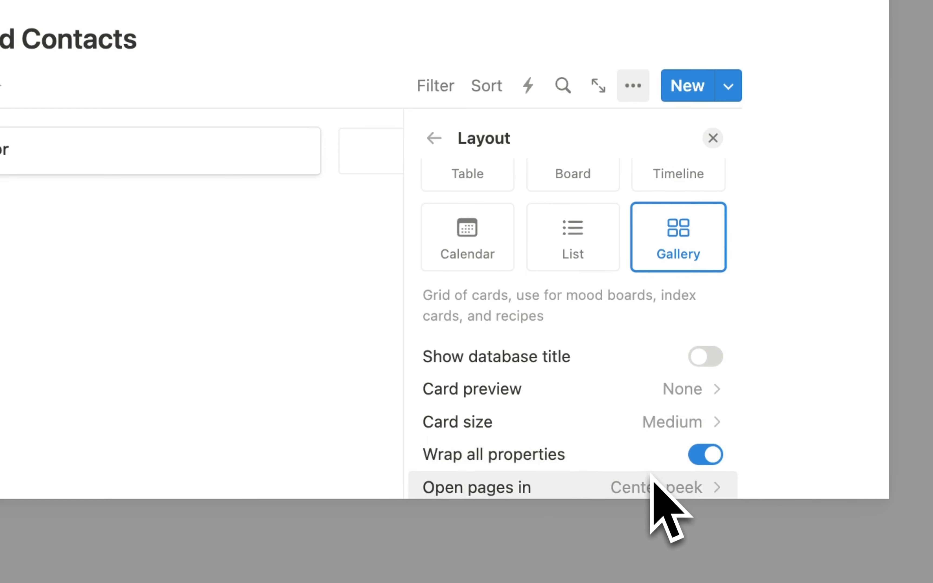
{"action": "left_click", "coordinate": [281, 375]}
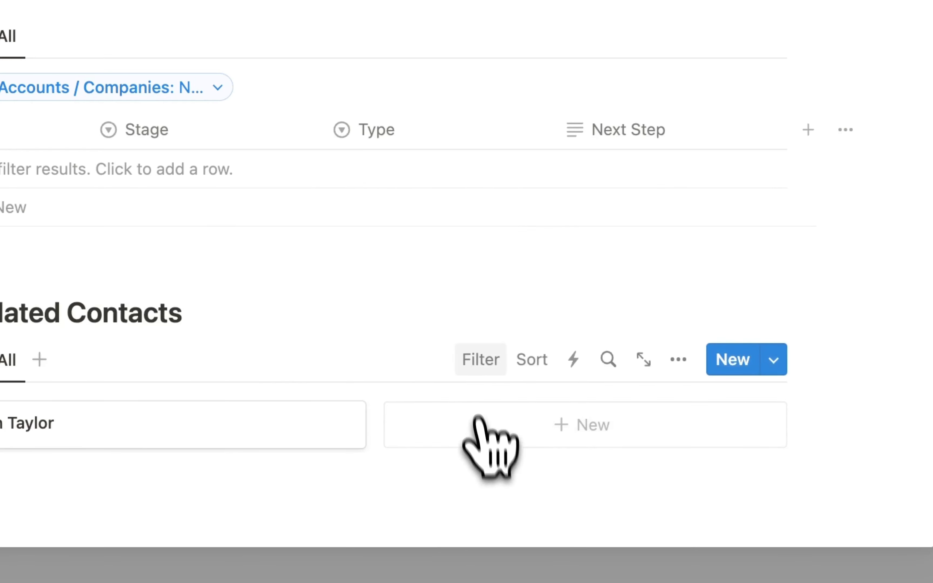
{"action": "left_click", "coordinate": [474, 361]}
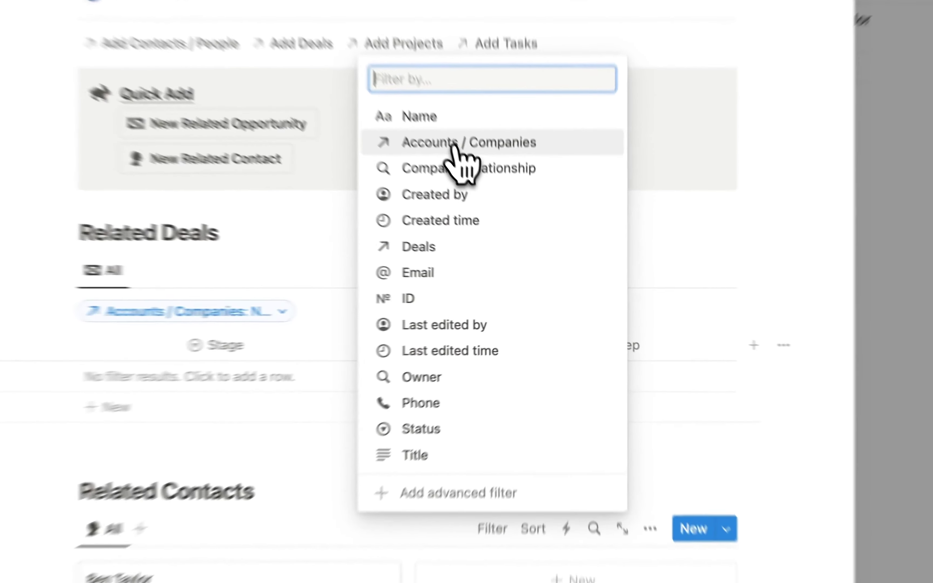
- Filter contacts to Accounts / Companies containing New Account, saved for everyone
{"action": "left_click", "coordinate": [497, 205]}
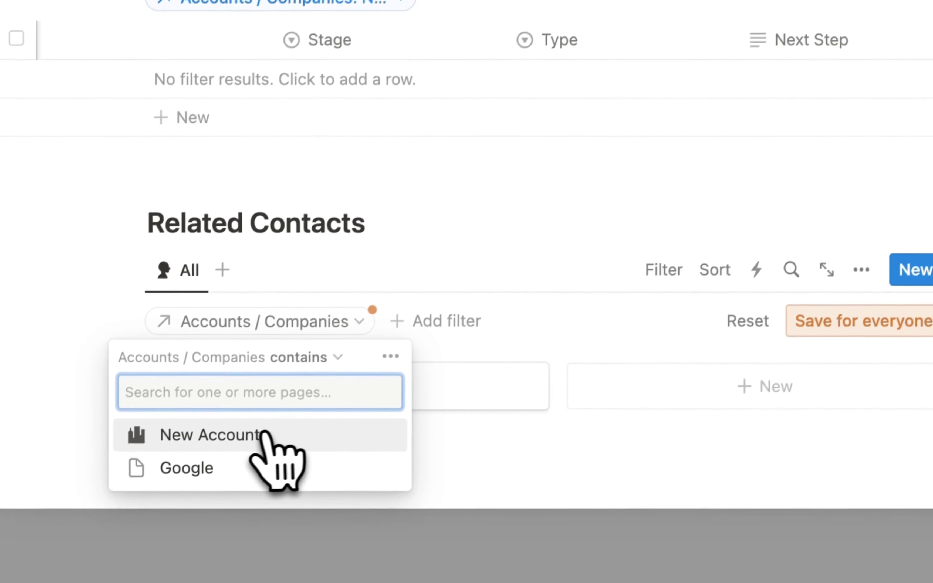
{"action": "left_click", "coordinate": [238, 434]}
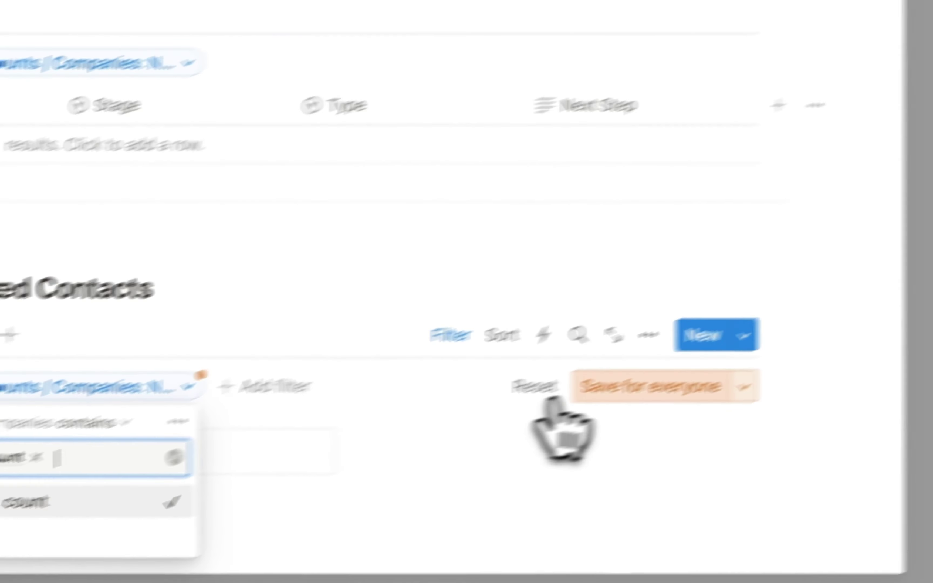
{"action": "left_click", "coordinate": [832, 314]}
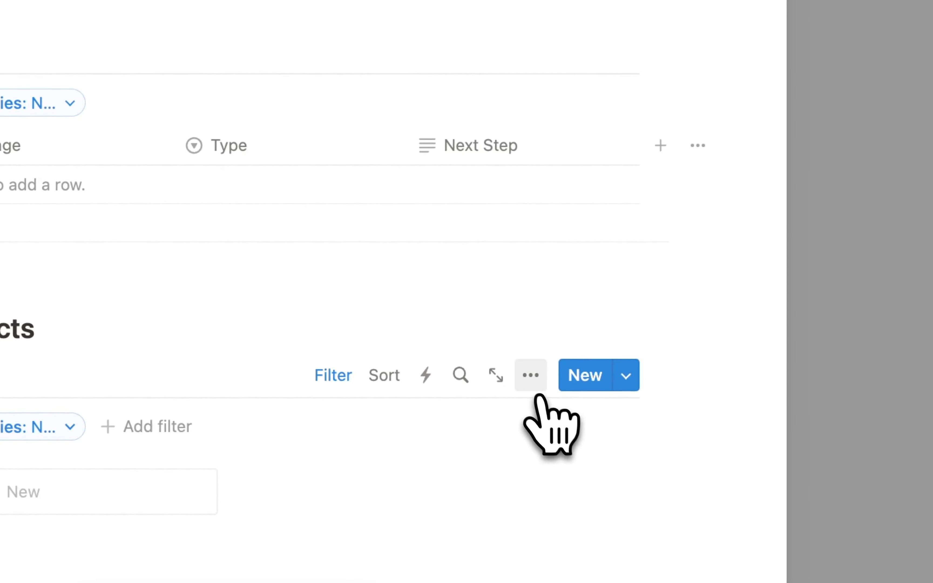
- Show the Phone and Title properties on the gallery cards
{"action": "left_click", "coordinate": [530, 376]}
{"action": "scroll", "coordinate": [537, 427], "scroll_direction": "down", "scroll_amount": 1}
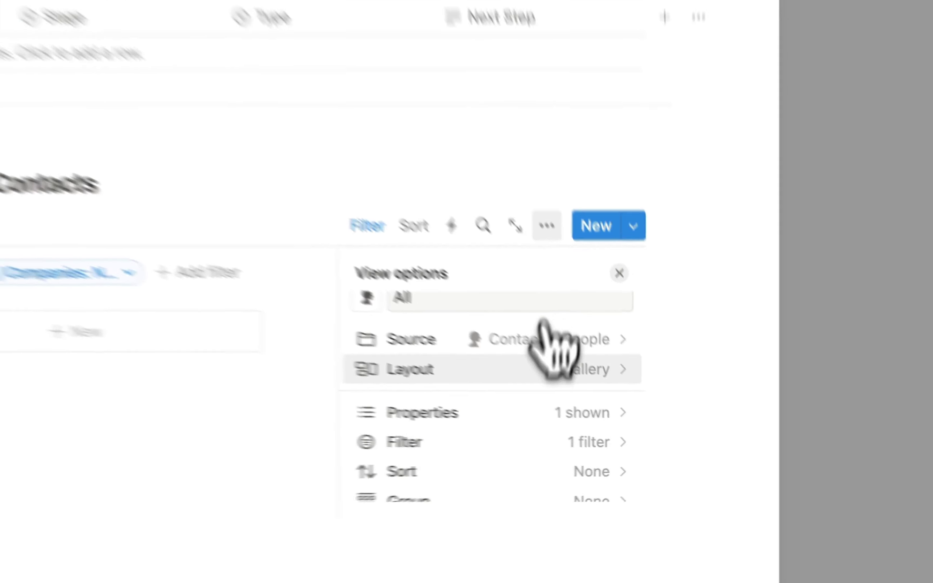
{"action": "scroll", "coordinate": [543, 332], "scroll_direction": "down", "scroll_amount": 1}
{"action": "left_click", "coordinate": [612, 417]}
{"action": "scroll", "coordinate": [498, 314], "scroll_direction": "down", "scroll_amount": 2}
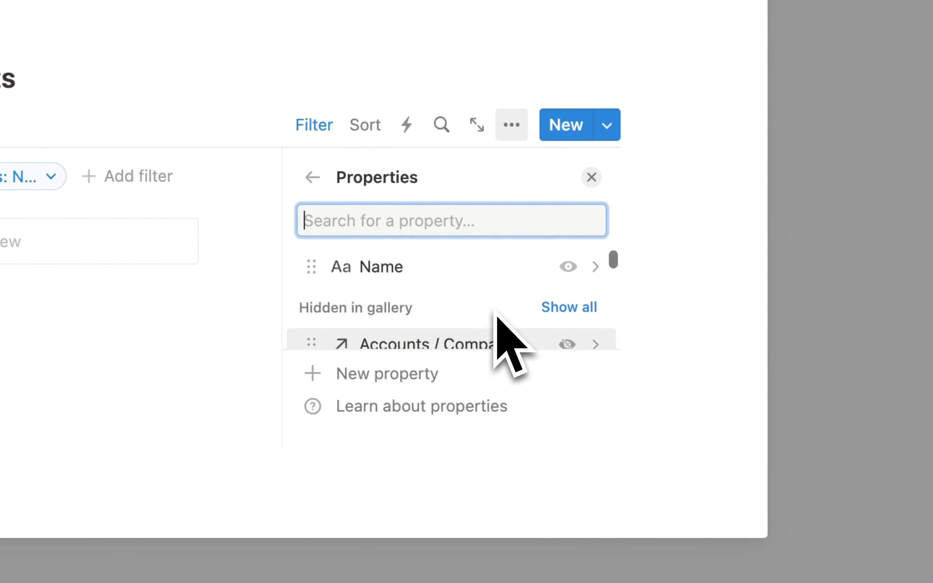
{"action": "scroll", "coordinate": [423, 283], "scroll_direction": "down", "scroll_amount": 1}
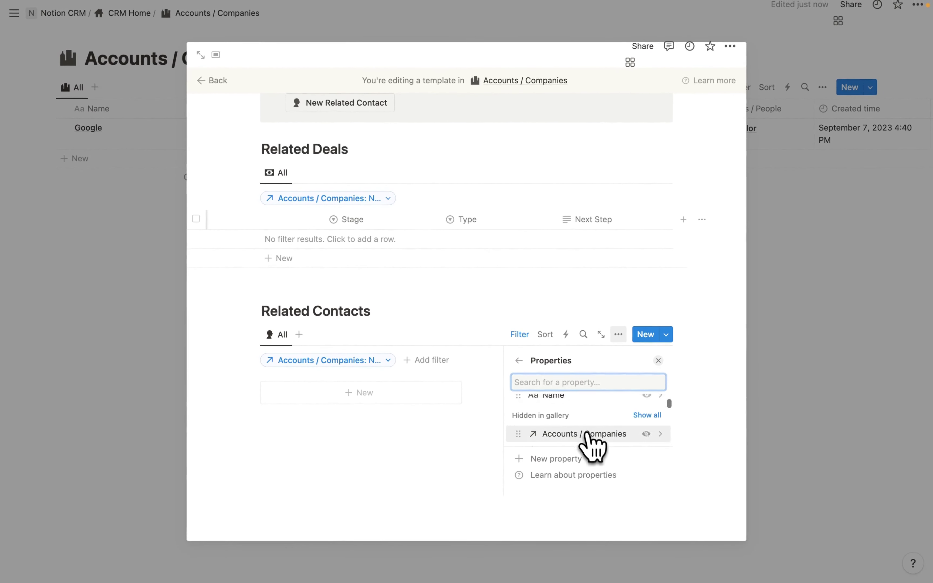
{"action": "scroll", "coordinate": [586, 434], "scroll_direction": "down", "scroll_amount": 1}
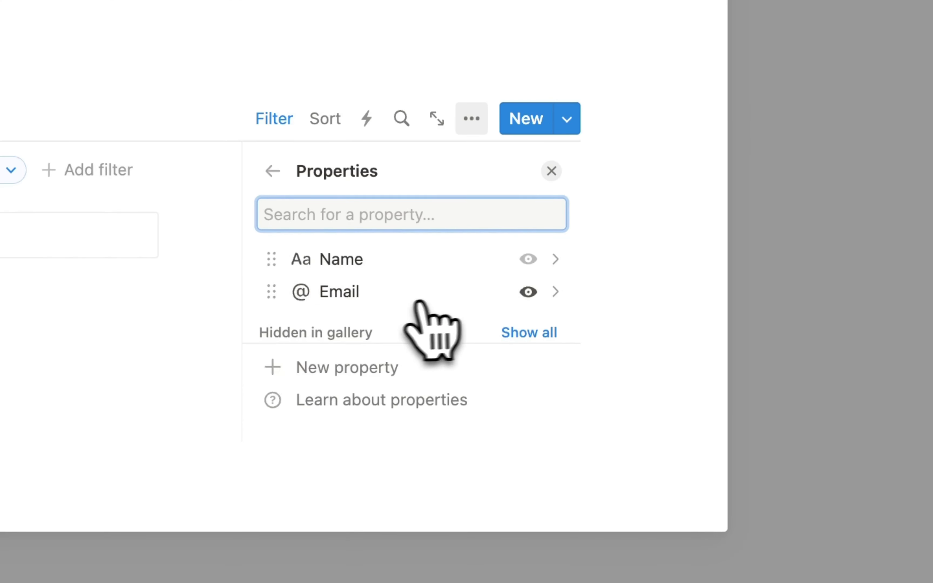
{"action": "scroll", "coordinate": [399, 305], "scroll_direction": "down", "scroll_amount": 5}
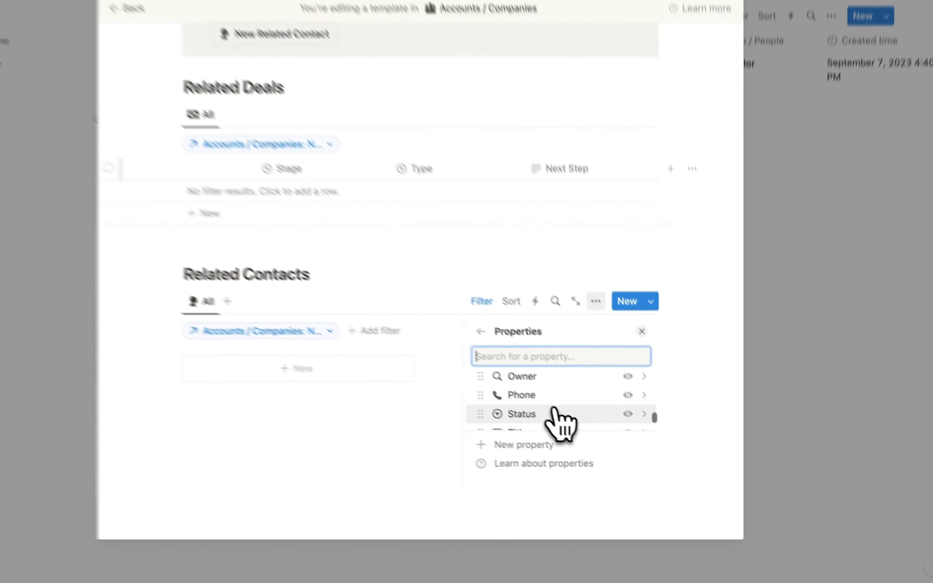
{"action": "scroll", "coordinate": [628, 377], "scroll_direction": "down", "scroll_amount": 1}
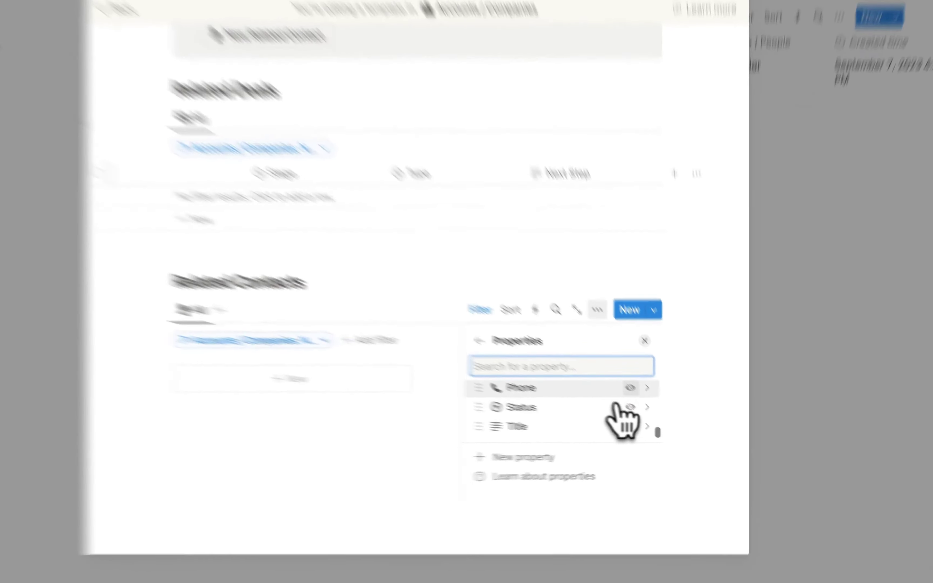
{"action": "left_click", "coordinate": [629, 377]}
{"action": "scroll", "coordinate": [540, 366], "scroll_direction": "down", "scroll_amount": 4}
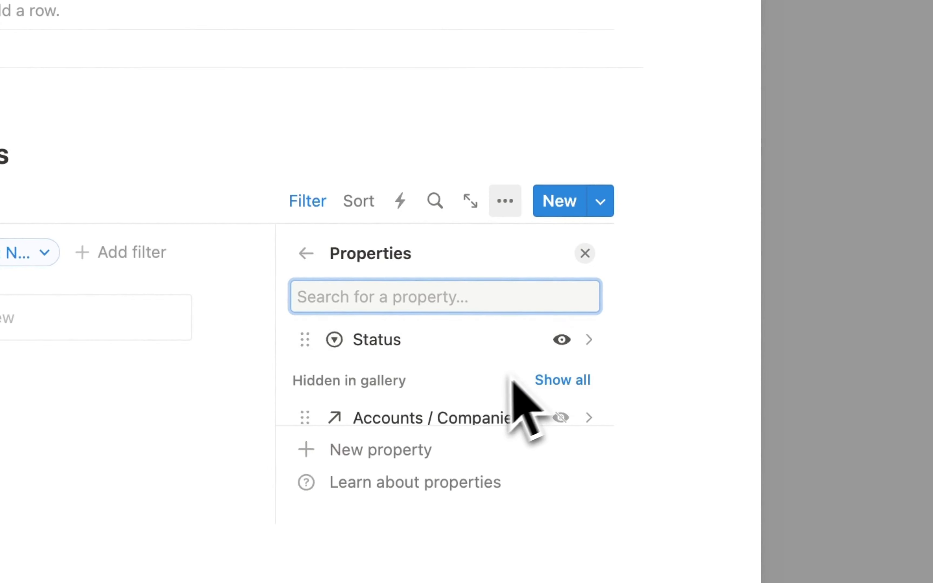
{"action": "scroll", "coordinate": [492, 386], "scroll_direction": "down", "scroll_amount": 10}
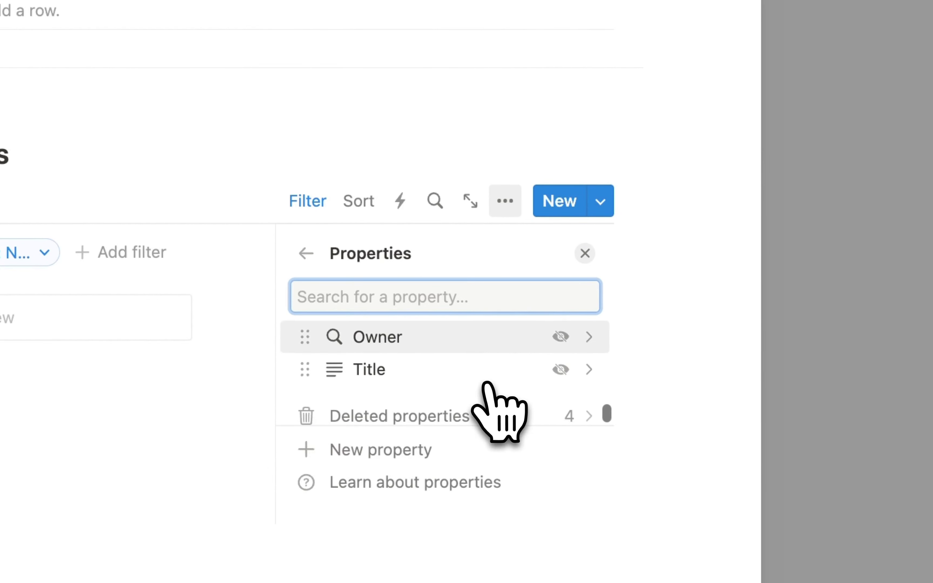
{"action": "left_click", "coordinate": [562, 378]}
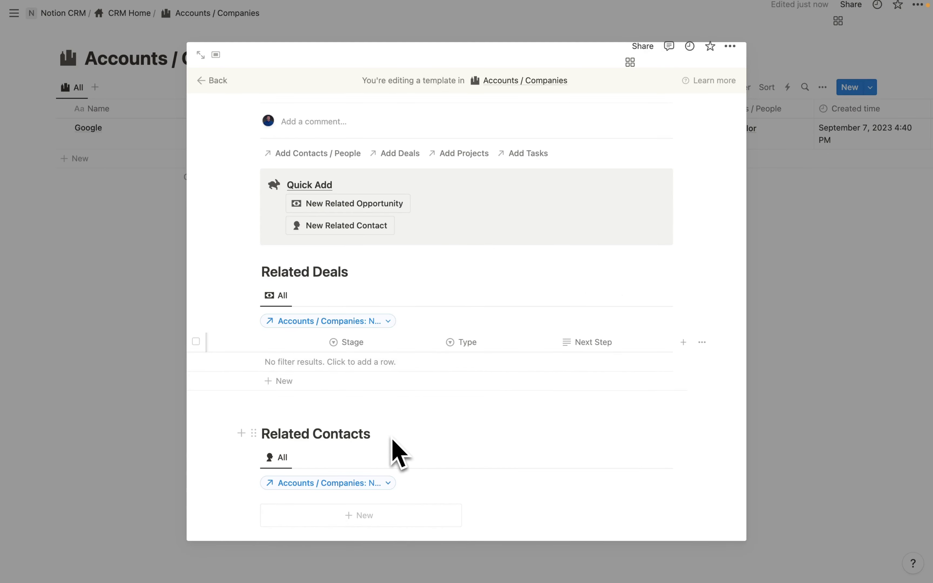
- Scroll through the finished New Account template, then close it back to Accounts / Companies
{"action": "scroll", "coordinate": [392, 448], "scroll_direction": "up", "scroll_amount": 2}
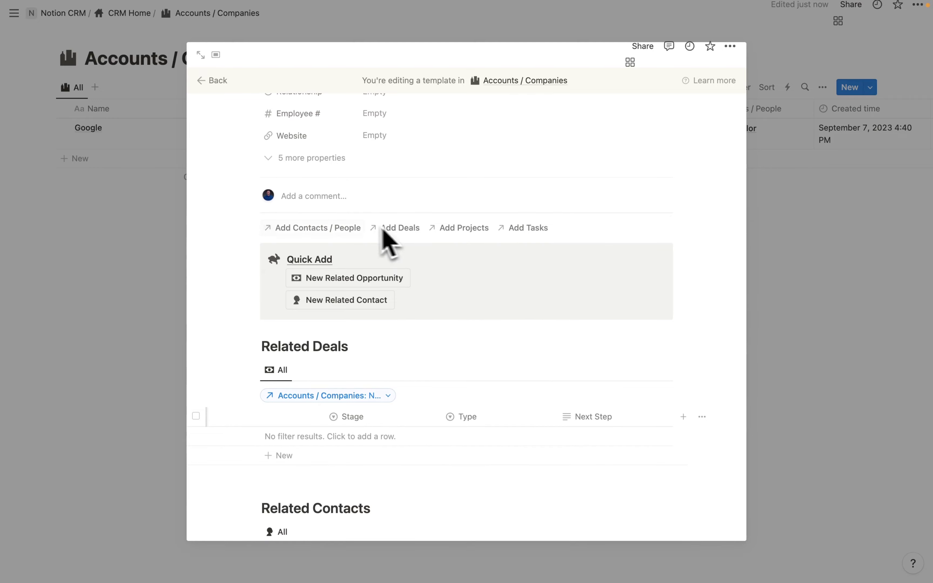
{"action": "scroll", "coordinate": [389, 409], "scroll_direction": "down", "scroll_amount": 3}
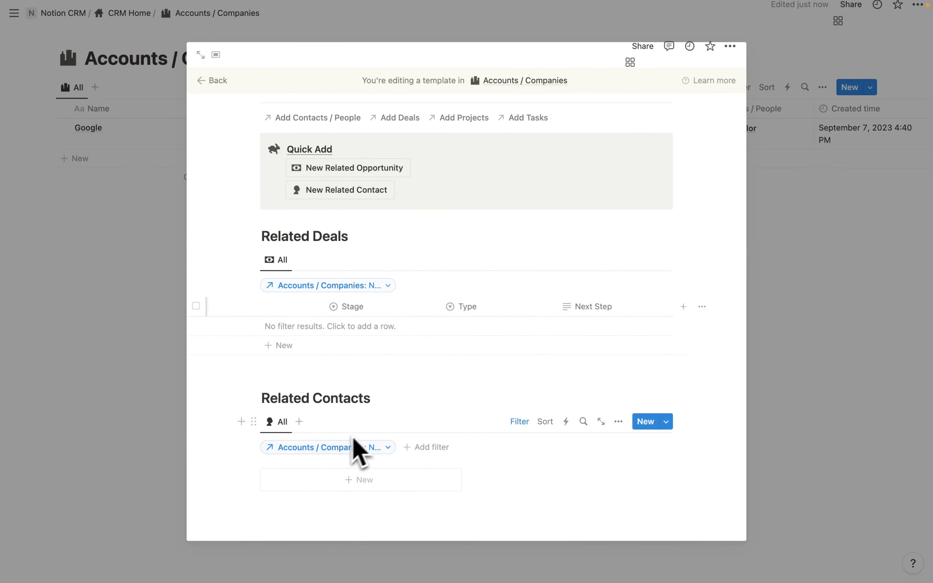
{"action": "scroll", "coordinate": [370, 457], "scroll_direction": "up", "scroll_amount": 9}
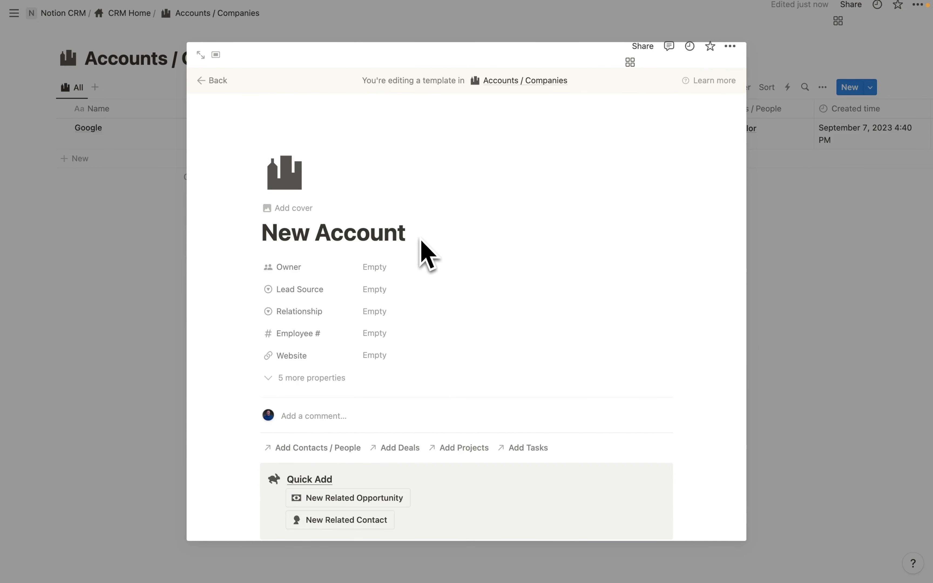
{"action": "scroll", "coordinate": [421, 243], "scroll_direction": "down", "scroll_amount": 8}
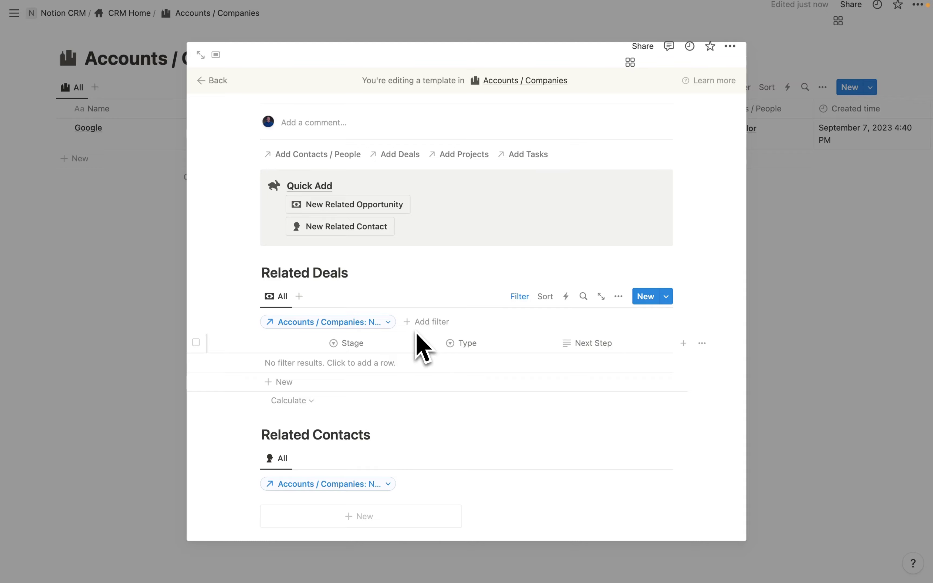
{"action": "left_click", "coordinate": [741, 216]}
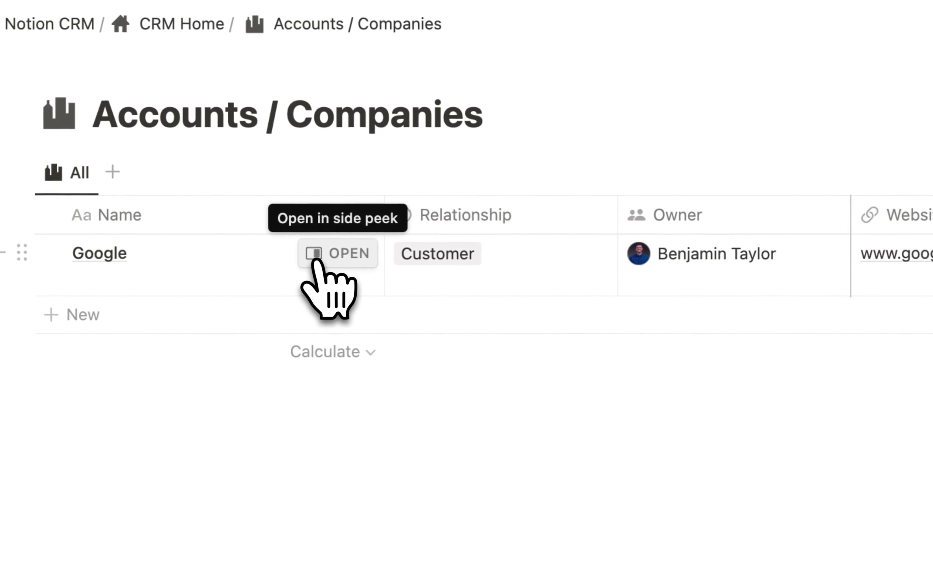
- Open the Google account page and apply the New Account template to it
{"action": "left_click", "coordinate": [329, 257]}
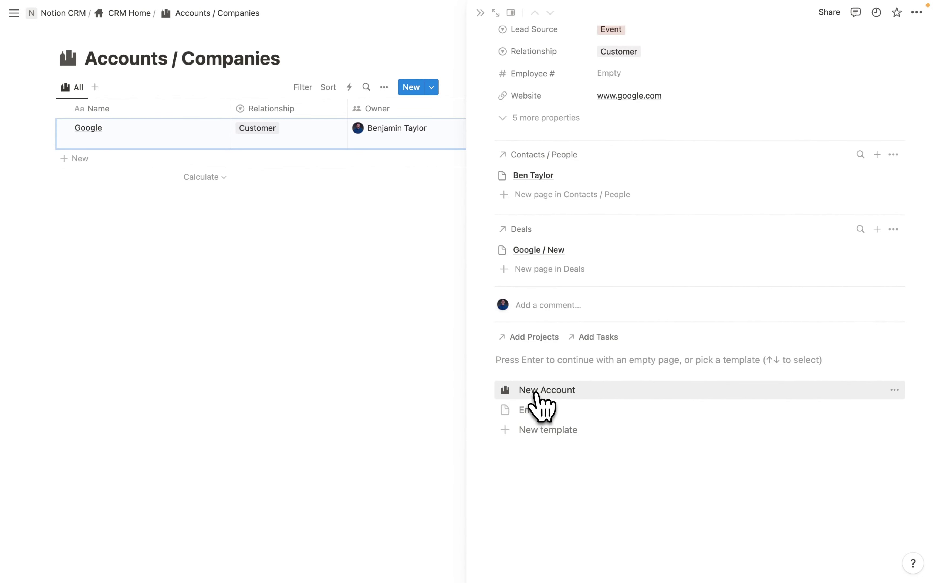
{"action": "left_click", "coordinate": [536, 390]}
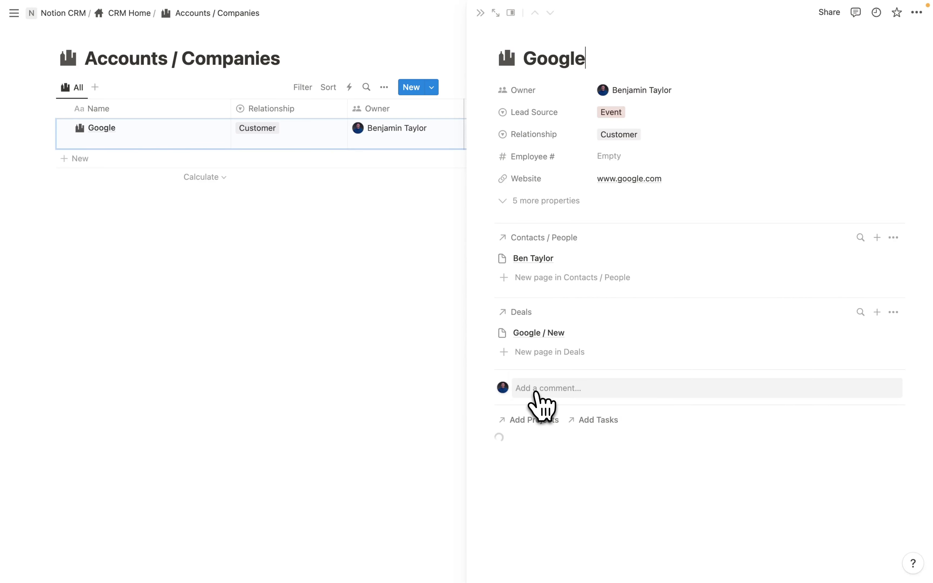
{"action": "scroll", "coordinate": [538, 397], "scroll_direction": "down", "scroll_amount": 6}
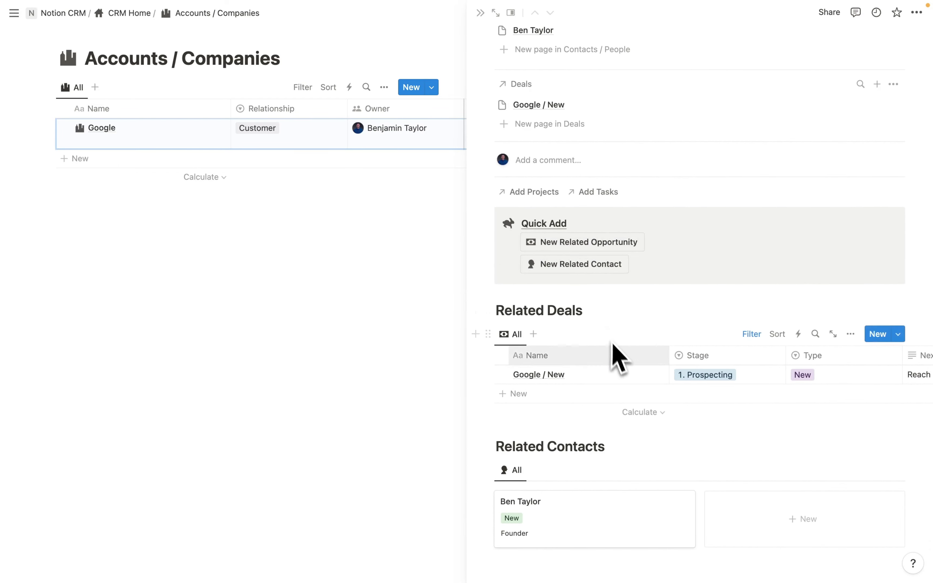
{"action": "scroll", "coordinate": [619, 362], "scroll_direction": "down", "scroll_amount": 1}
- Set the Accounts / Companies view's default page opening to Center peek
{"action": "left_click", "coordinate": [511, 14]}
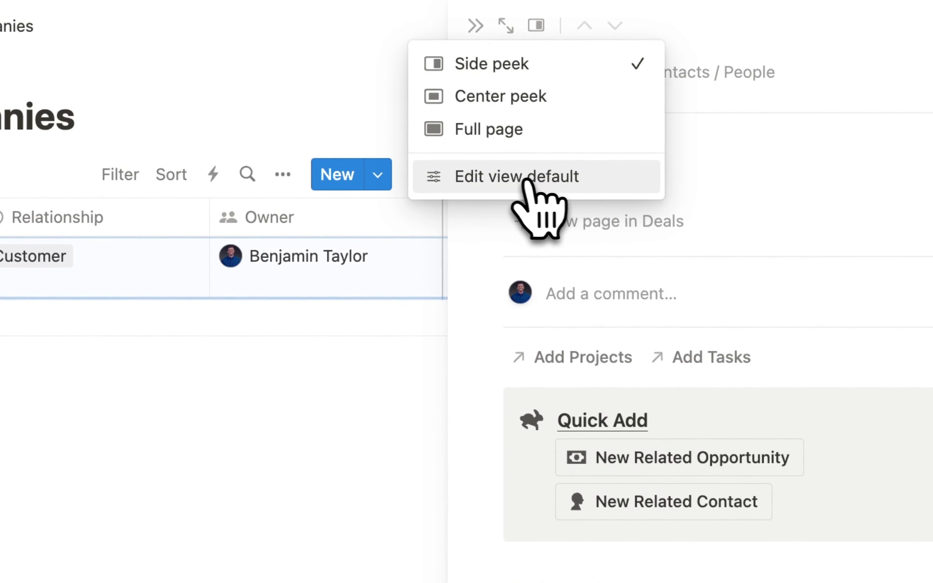
{"action": "left_click", "coordinate": [508, 181]}
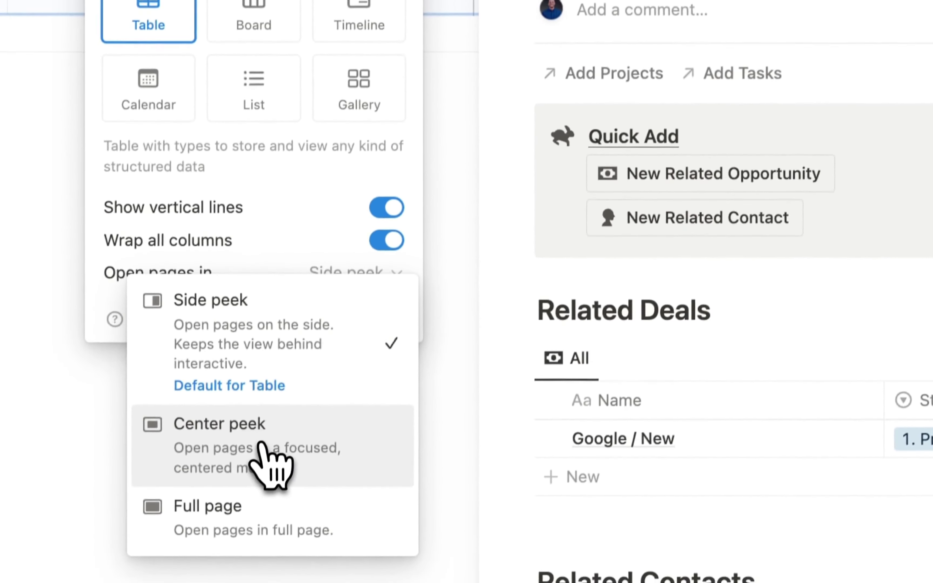
{"action": "left_click", "coordinate": [262, 448]}
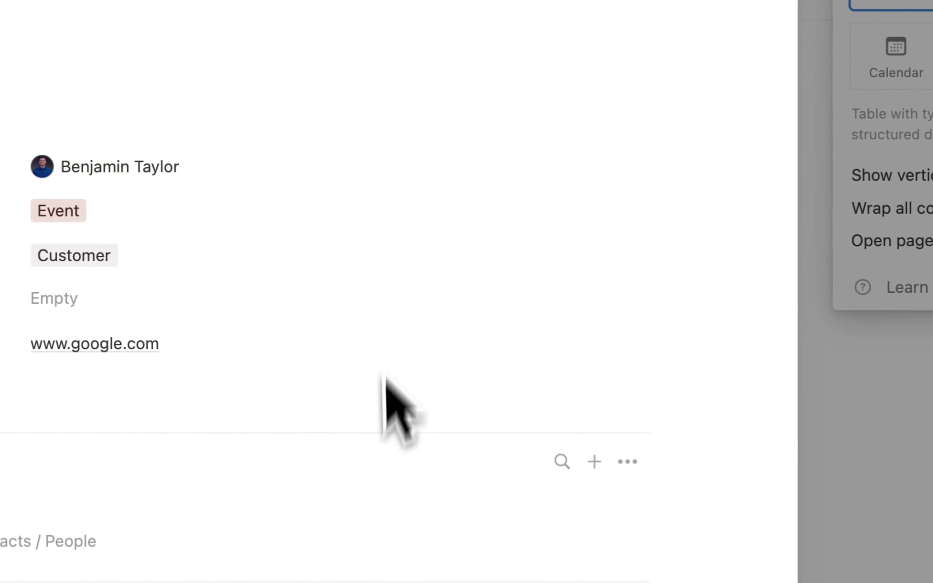
- Scroll the Google page to check its Google / New deal and Founder contact
{"action": "scroll", "coordinate": [380, 409], "scroll_direction": "down", "scroll_amount": 10}
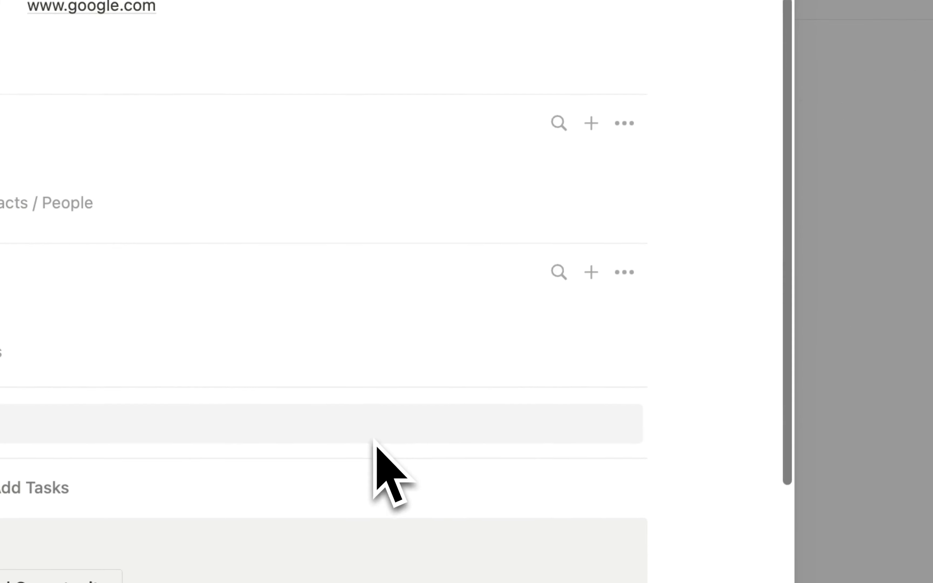
{"action": "scroll", "coordinate": [375, 443], "scroll_direction": "down", "scroll_amount": 3}
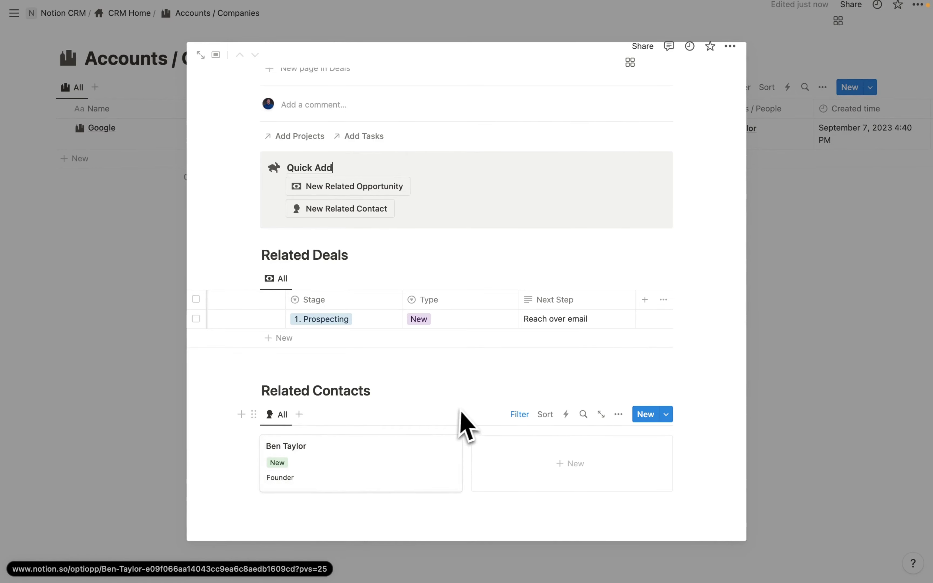
{"action": "scroll", "coordinate": [329, 260], "scroll_direction": "up", "scroll_amount": 10}
{"action": "scroll", "coordinate": [412, 333], "scroll_direction": "down", "scroll_amount": 5}
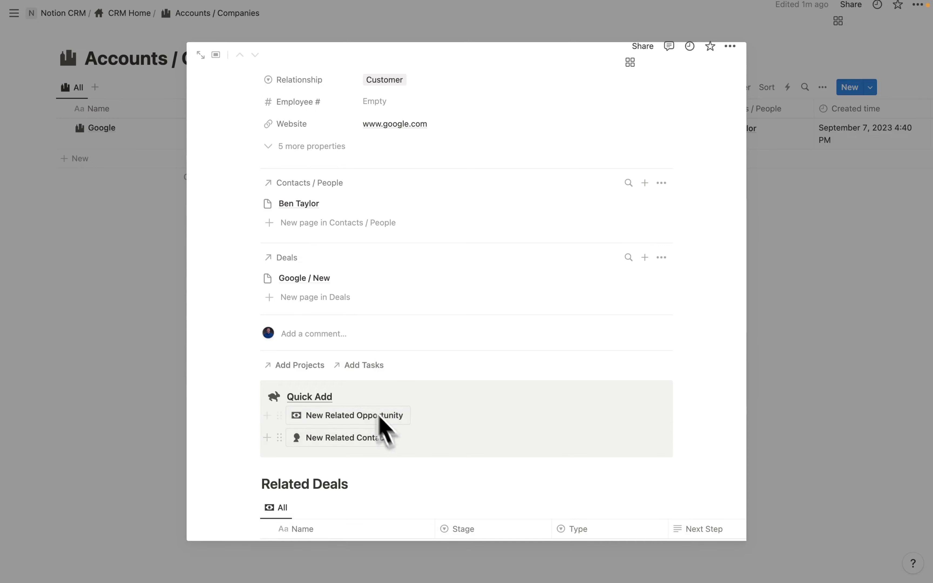
{"action": "scroll", "coordinate": [384, 428], "scroll_direction": "up", "scroll_amount": 5}
{"action": "scroll", "coordinate": [374, 327], "scroll_direction": "down", "scroll_amount": 6}
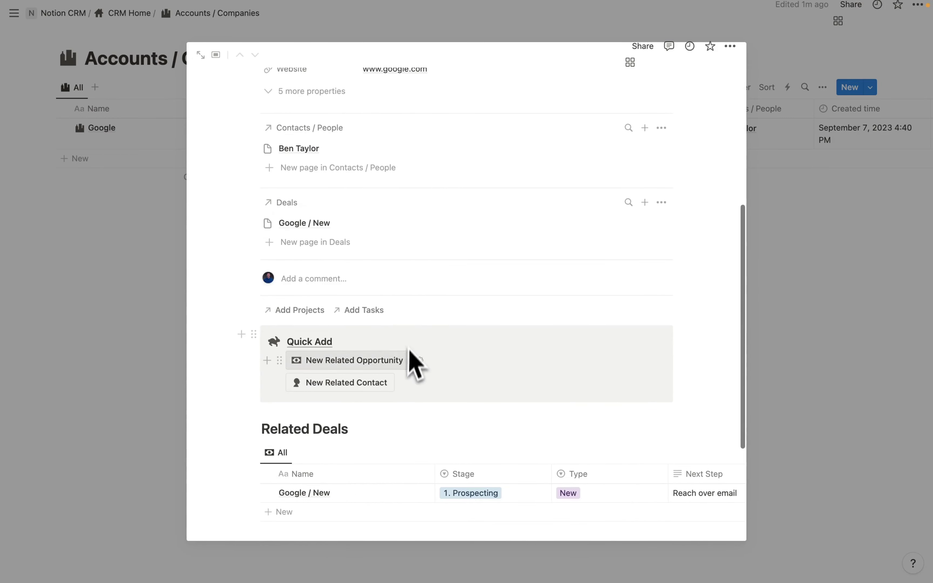
{"action": "scroll", "coordinate": [356, 368], "scroll_direction": "down", "scroll_amount": 5}
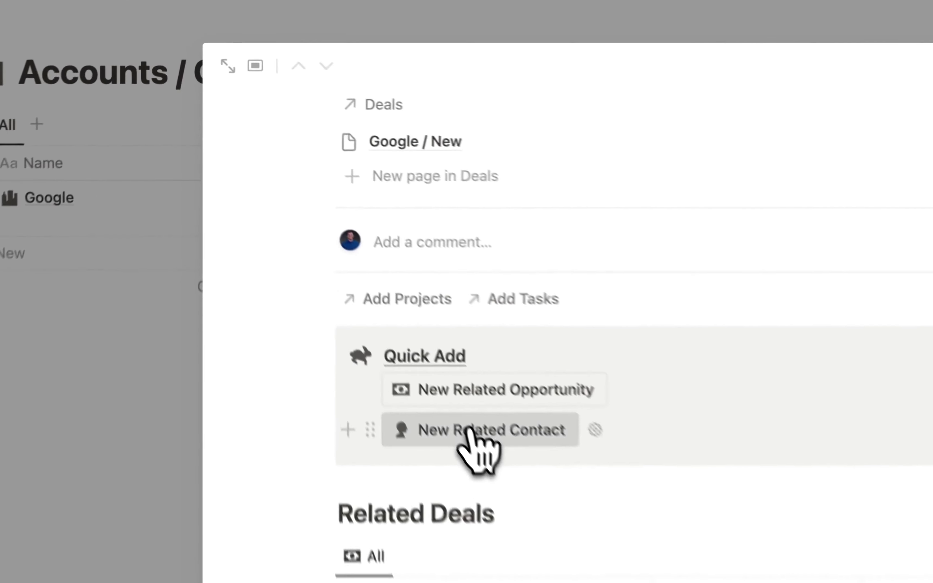
- Create a new contact related to Google, entering the contact's name as its title
{"action": "left_click", "coordinate": [341, 256]}
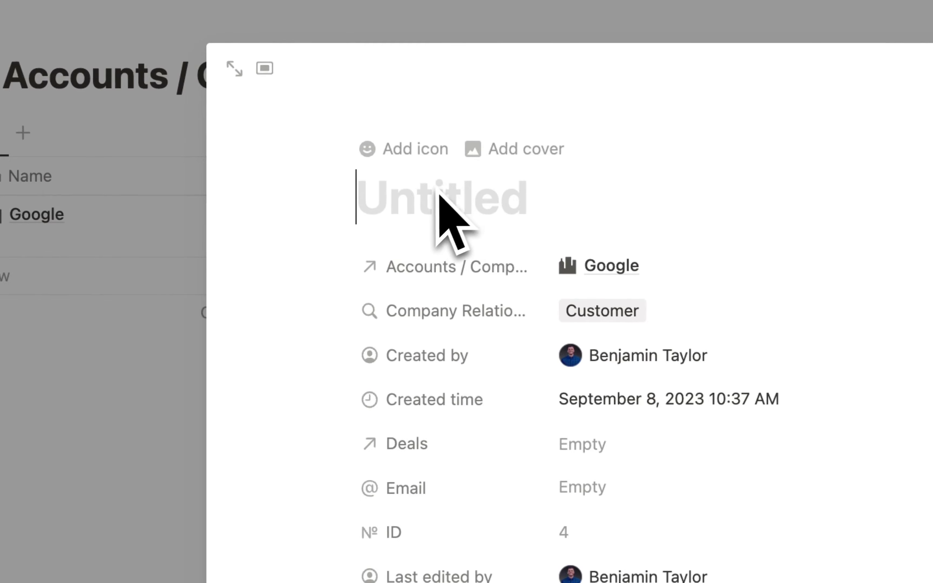
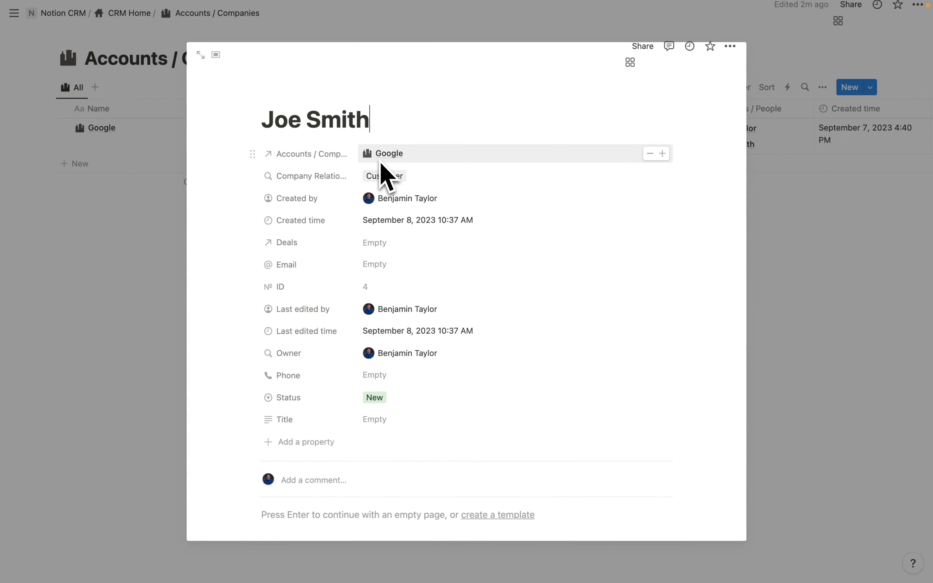
{"action": "left_click", "coordinate": [749, 245]}
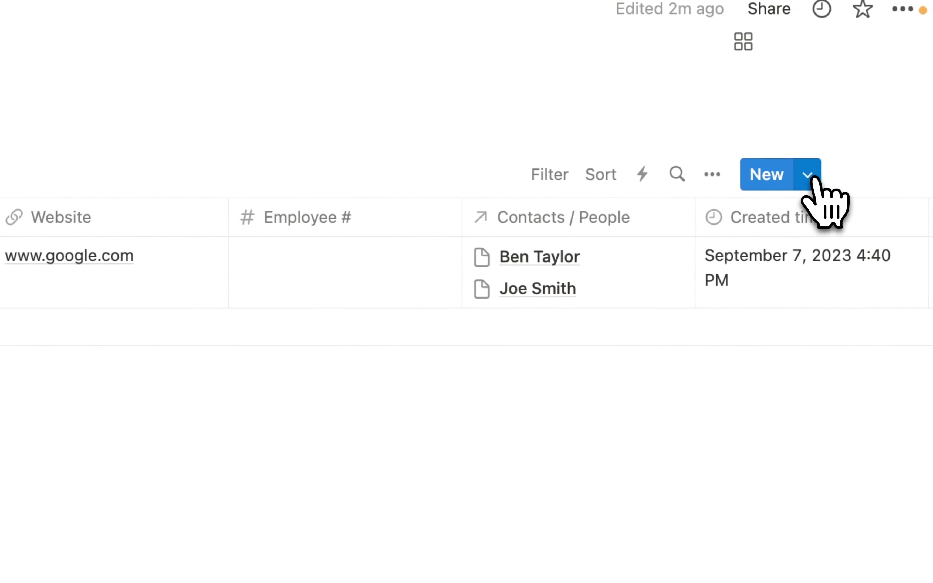
- Set the New Account template as the default for all Accounts / Companies views
{"action": "left_click", "coordinate": [807, 176]}
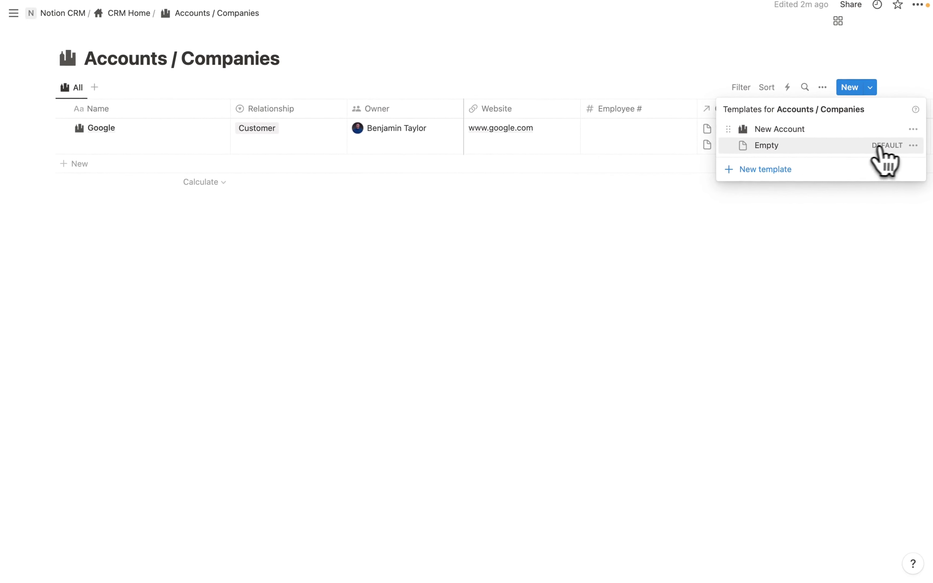
{"action": "left_click", "coordinate": [913, 130]}
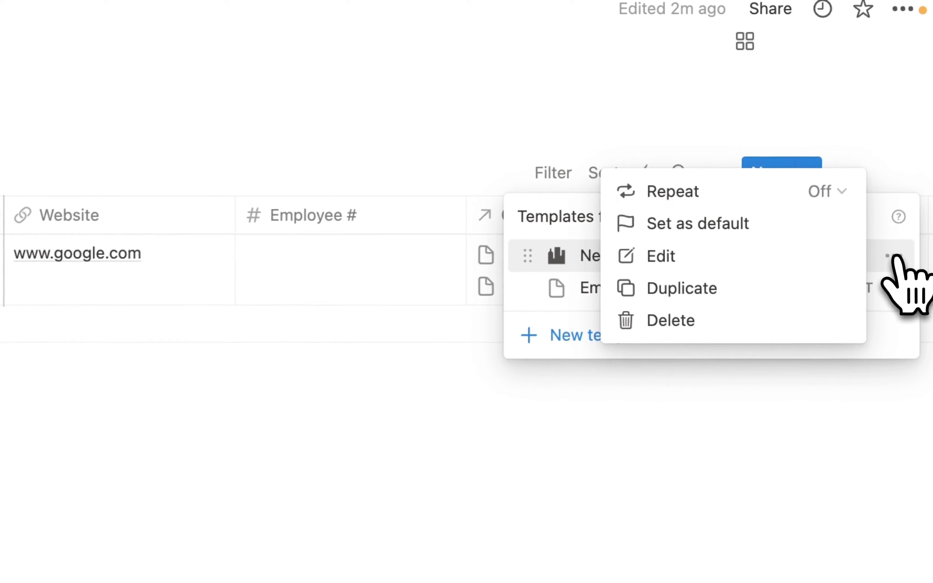
{"action": "left_click", "coordinate": [706, 228]}
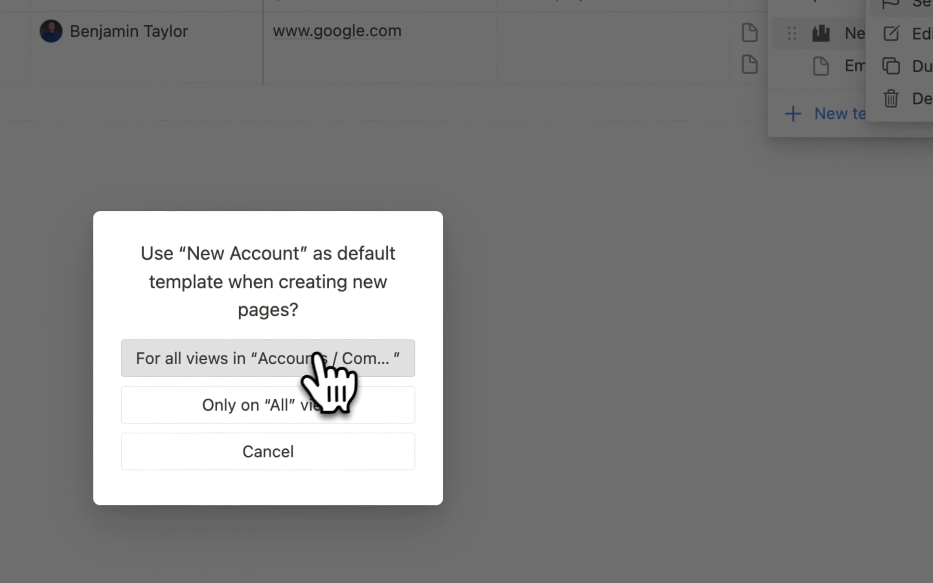
{"action": "left_click", "coordinate": [303, 358]}
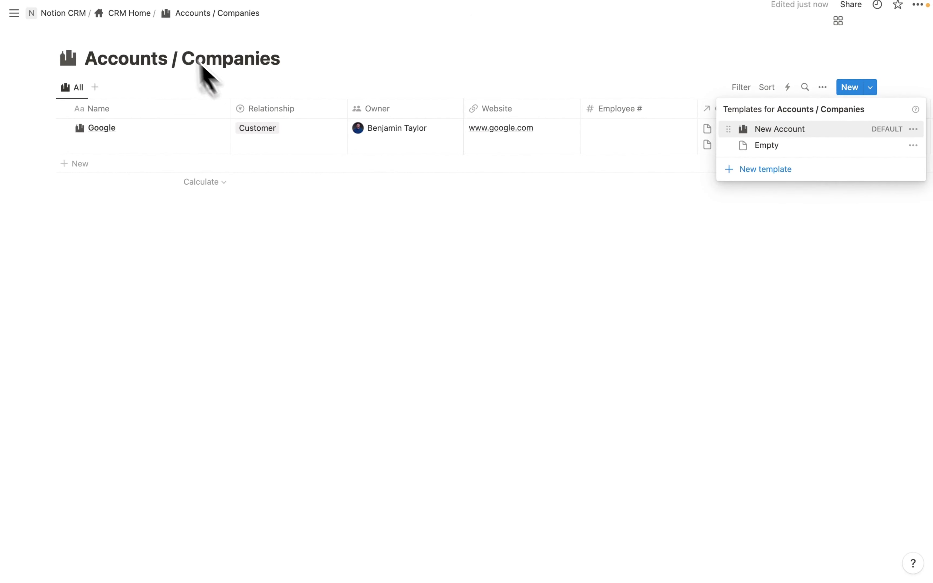
- Go from CRM Home into Contacts / People and show its list of templates
{"action": "left_click", "coordinate": [123, 13]}
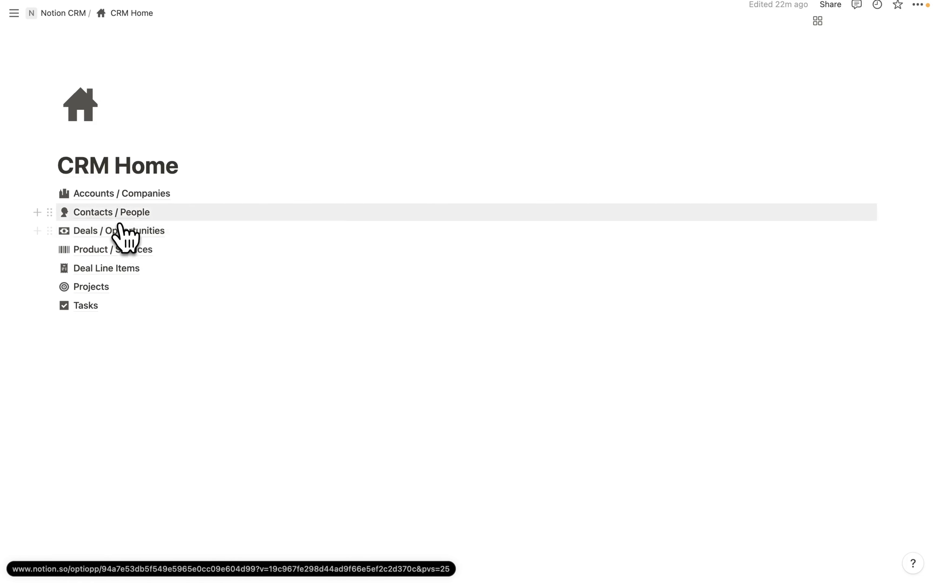
{"action": "left_click", "coordinate": [111, 217]}
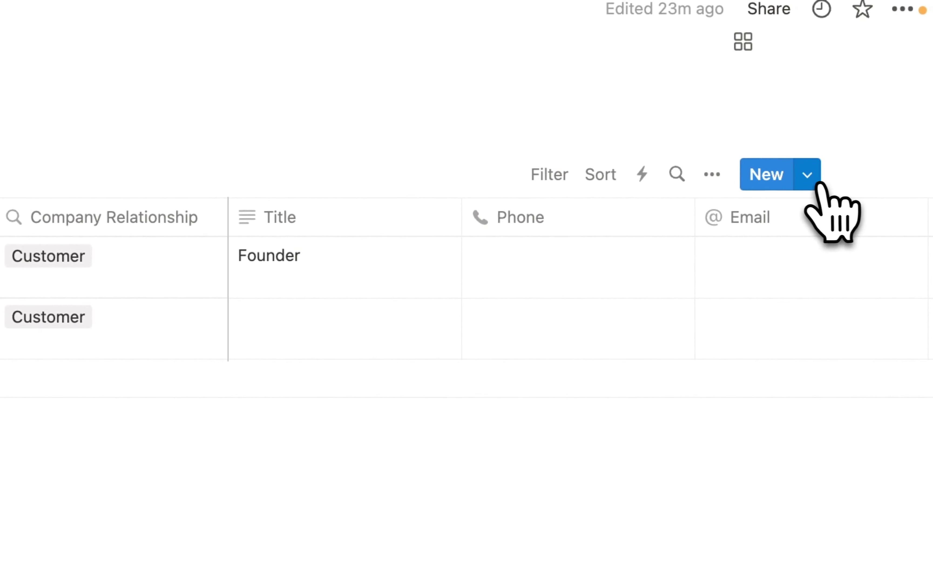
{"action": "left_click", "coordinate": [815, 183]}
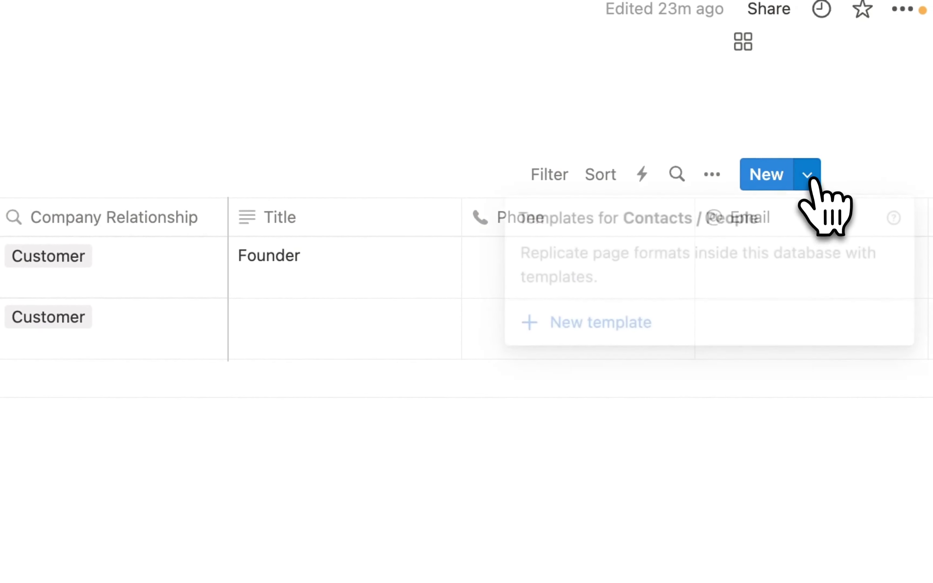
- Create a 'New Contact' template and show its Accounts / Companies property as a page section
{"action": "left_click", "coordinate": [617, 328]}
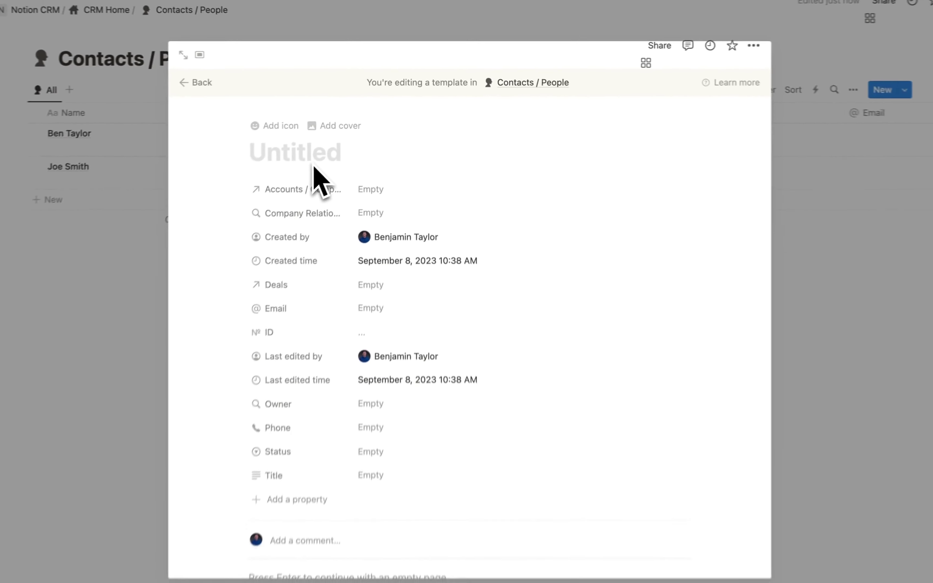
{"action": "type", "text": "Ne"}
{"action": "type", "text": "w Contact"}
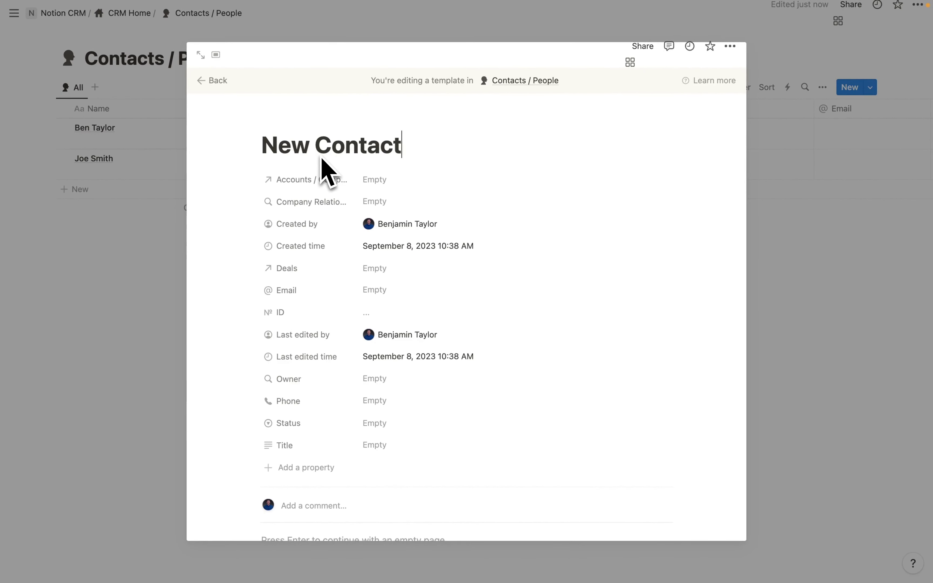
{"action": "scroll", "coordinate": [265, 228], "scroll_direction": "down", "scroll_amount": 1}
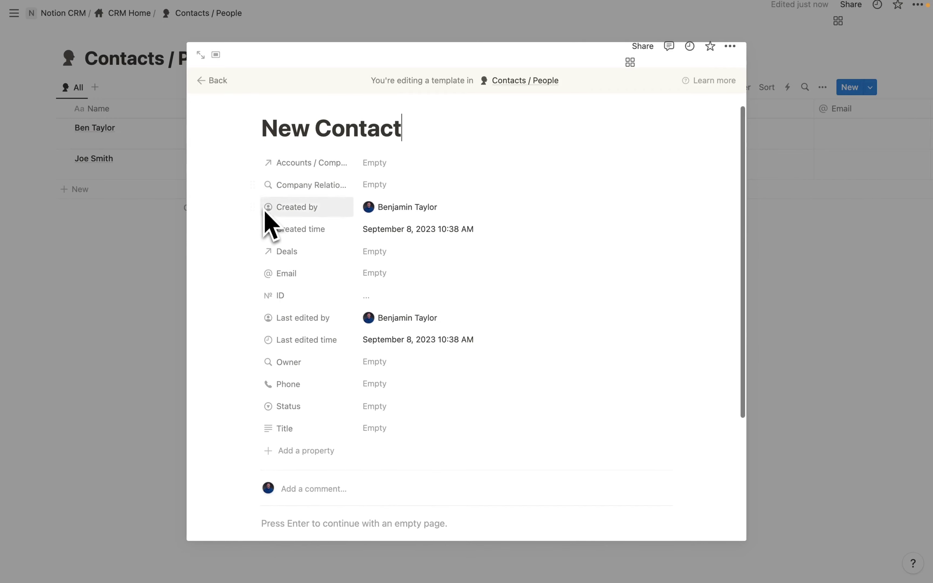
{"action": "left_click", "coordinate": [253, 162]}
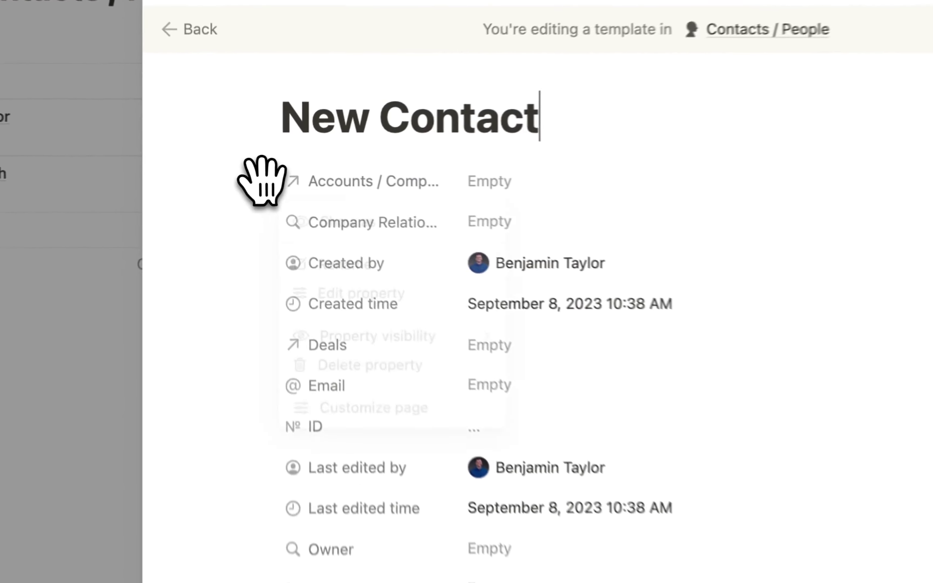
{"action": "mouse_move", "coordinate": [334, 191]}
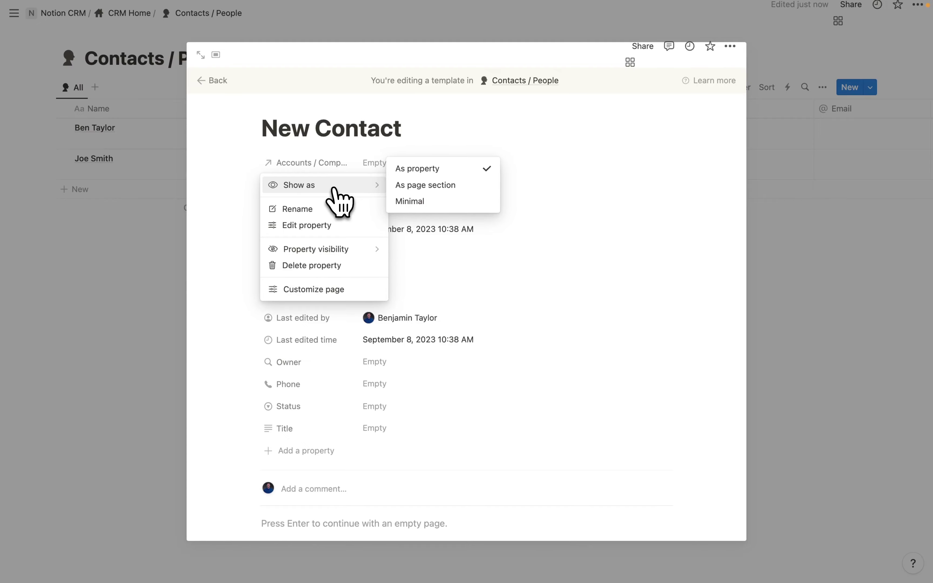
{"action": "left_click", "coordinate": [425, 185]}
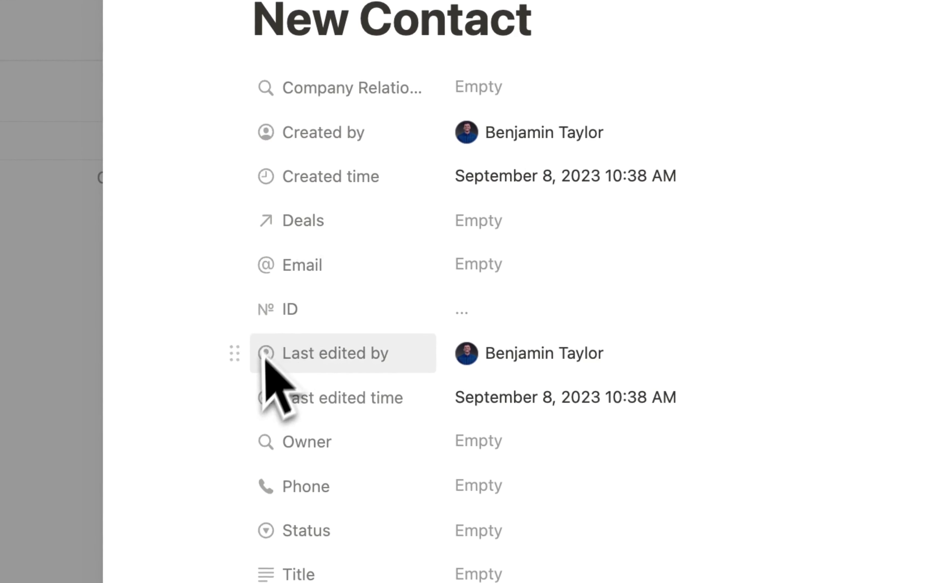
{"action": "scroll", "coordinate": [248, 469], "scroll_direction": "down", "scroll_amount": 3}
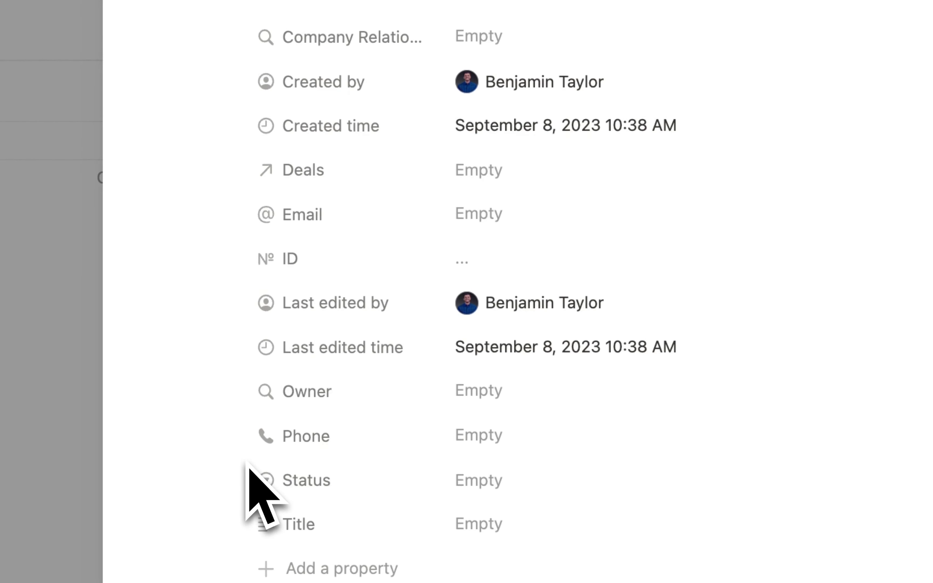
- Move Created by, Created time, Last edited by, Last edited time and ID to the bottom
{"action": "left_click_drag", "start_coordinate": [234, 81], "coordinate": [273, 428]}
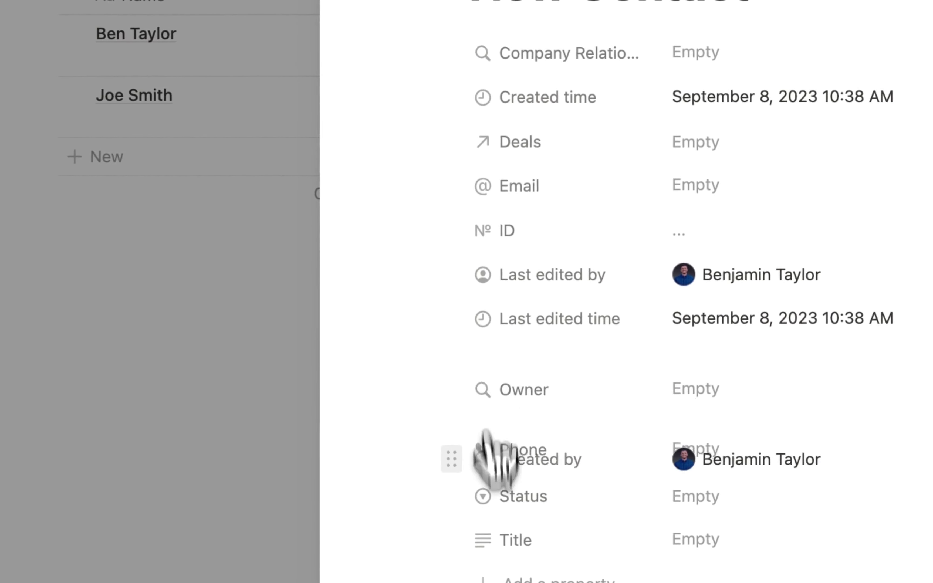
{"action": "left_click_drag", "start_coordinate": [495, 447], "coordinate": [507, 545]}
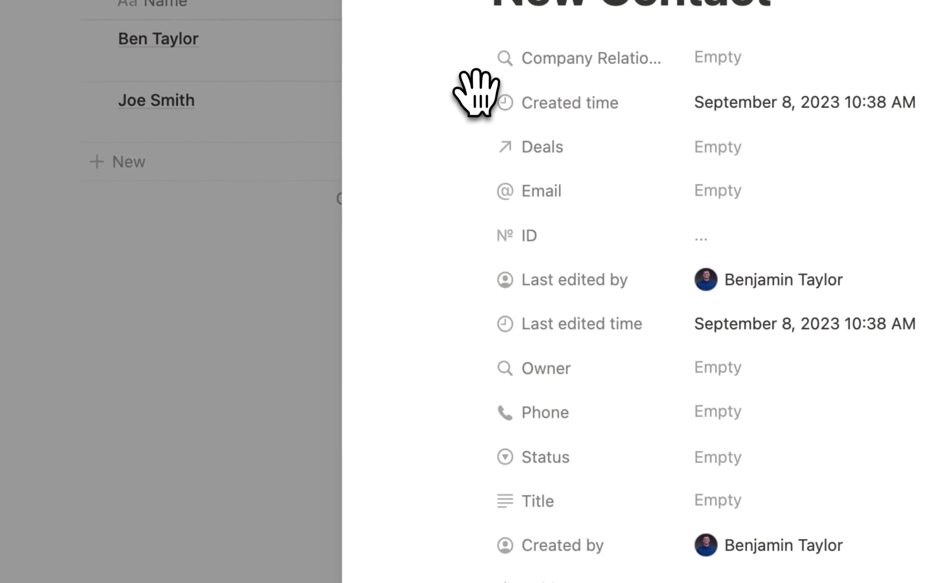
{"action": "left_click_drag", "start_coordinate": [476, 96], "coordinate": [460, 552]}
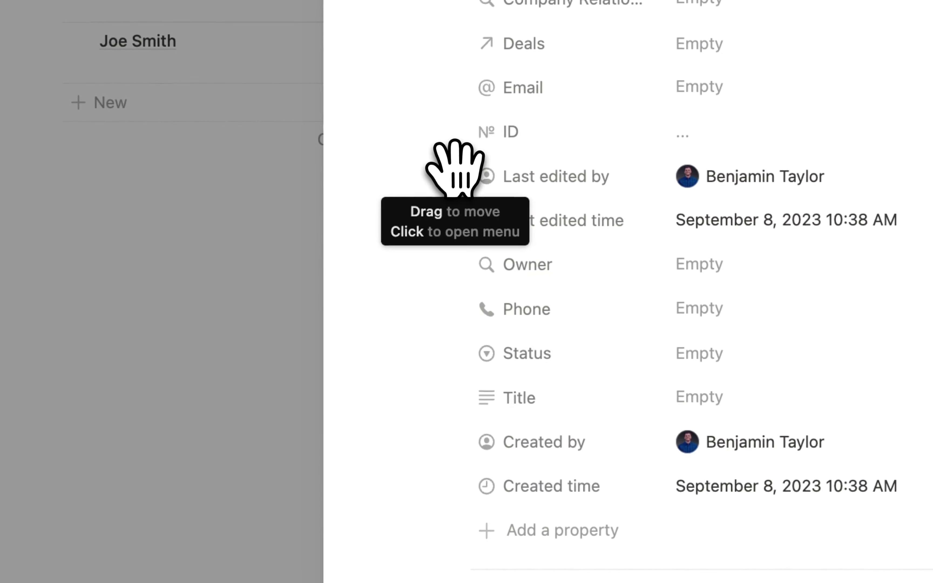
{"action": "left_click_drag", "start_coordinate": [455, 172], "coordinate": [472, 487]}
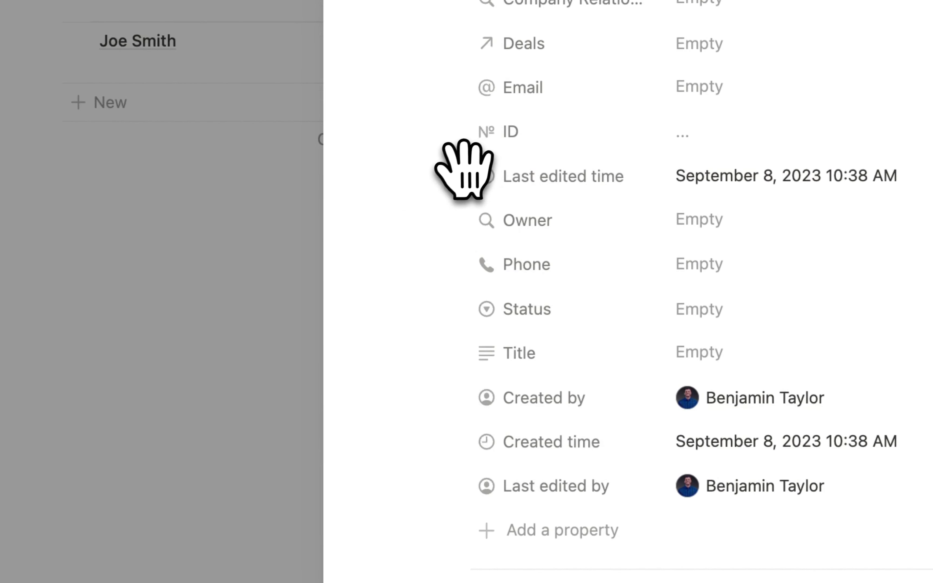
{"action": "left_click_drag", "start_coordinate": [465, 169], "coordinate": [495, 501]}
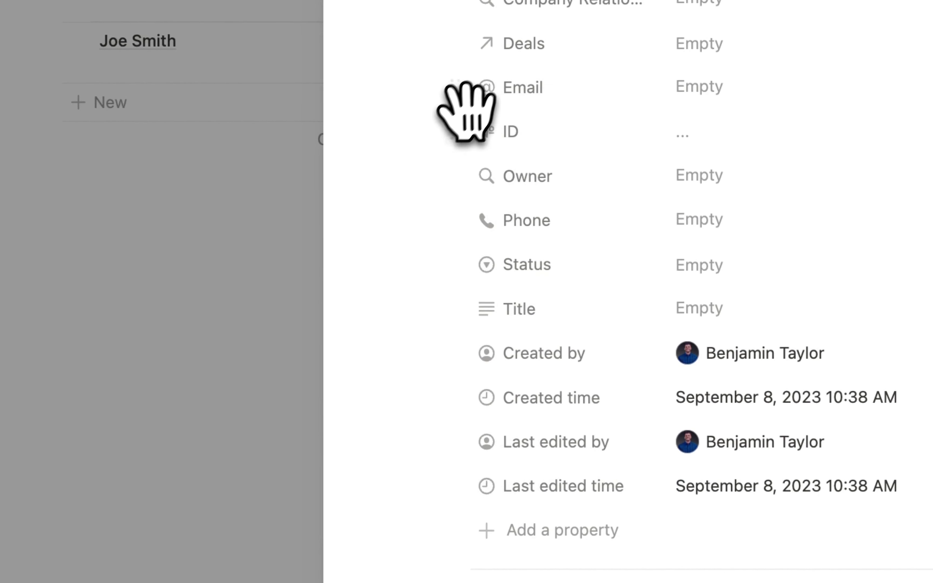
{"action": "left_click_drag", "start_coordinate": [458, 135], "coordinate": [462, 485]}
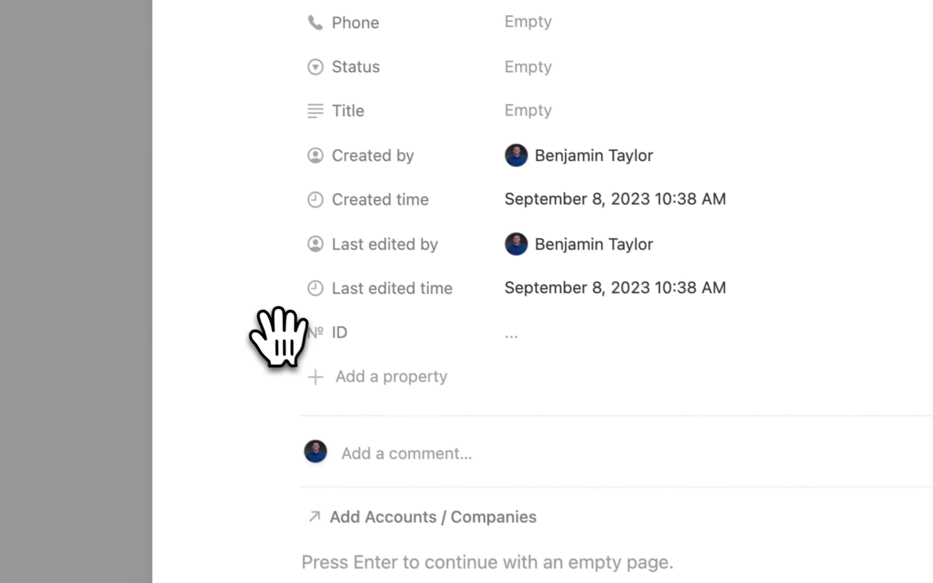
- Set the ID, Last edited time and Last edited by properties to always hide
{"action": "left_click", "coordinate": [453, 485]}
{"action": "mouse_move", "coordinate": [453, 459]}
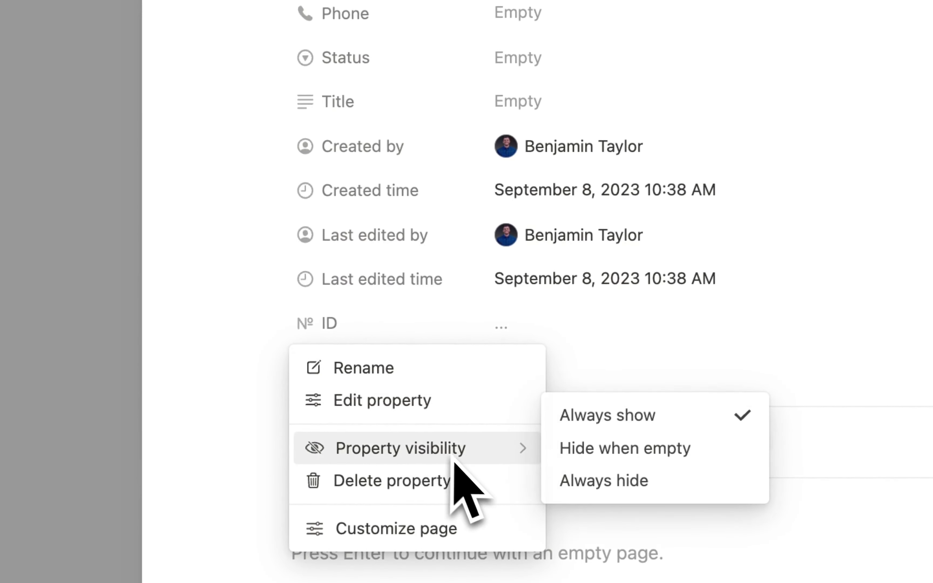
{"action": "left_click", "coordinate": [600, 458]}
{"action": "left_click", "coordinate": [272, 277]}
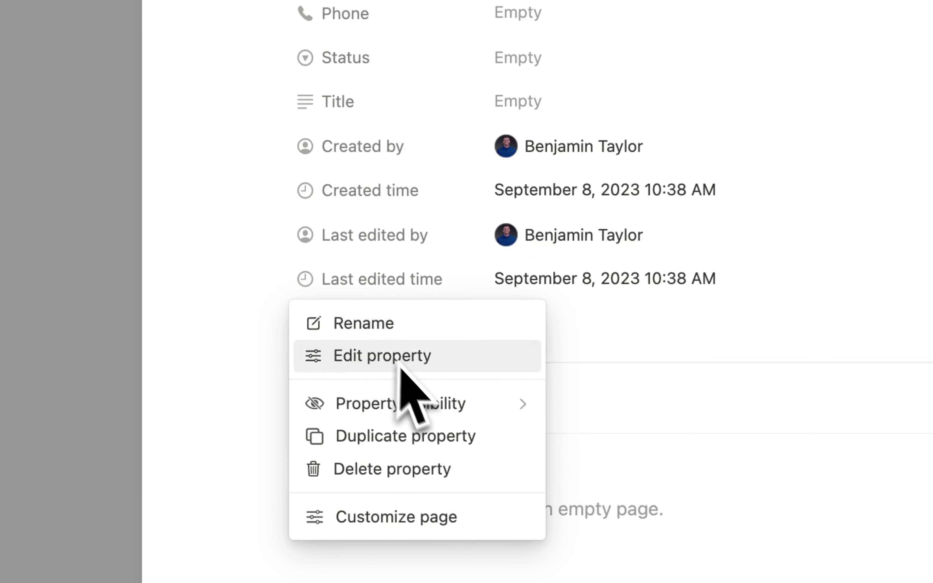
{"action": "mouse_move", "coordinate": [447, 426]}
{"action": "left_click", "coordinate": [601, 420]}
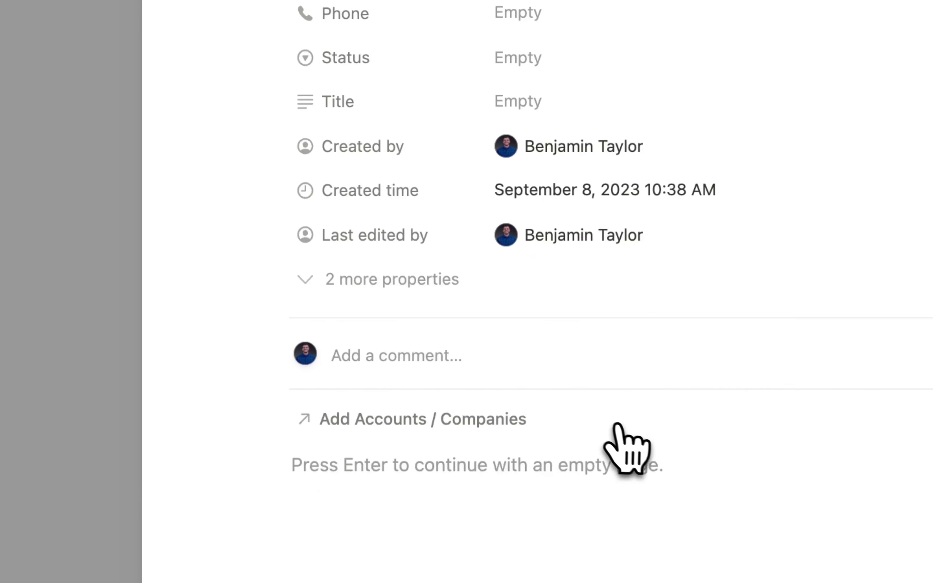
{"action": "left_click", "coordinate": [275, 234]}
{"action": "mouse_move", "coordinate": [439, 358]}
{"action": "left_click", "coordinate": [633, 386]}
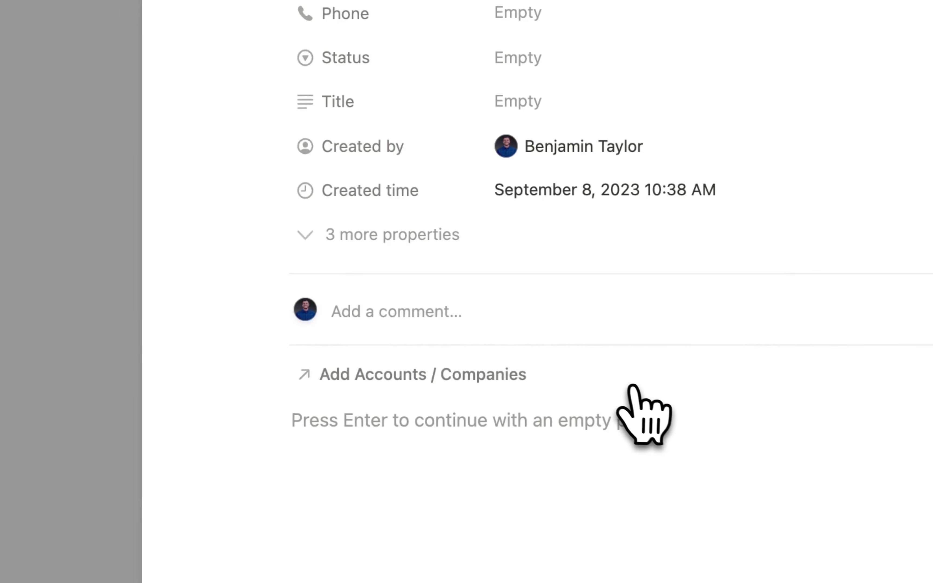
- Set the Created time and Created by properties to always hide
{"action": "left_click", "coordinate": [274, 190]}
{"action": "mouse_move", "coordinate": [458, 333]}
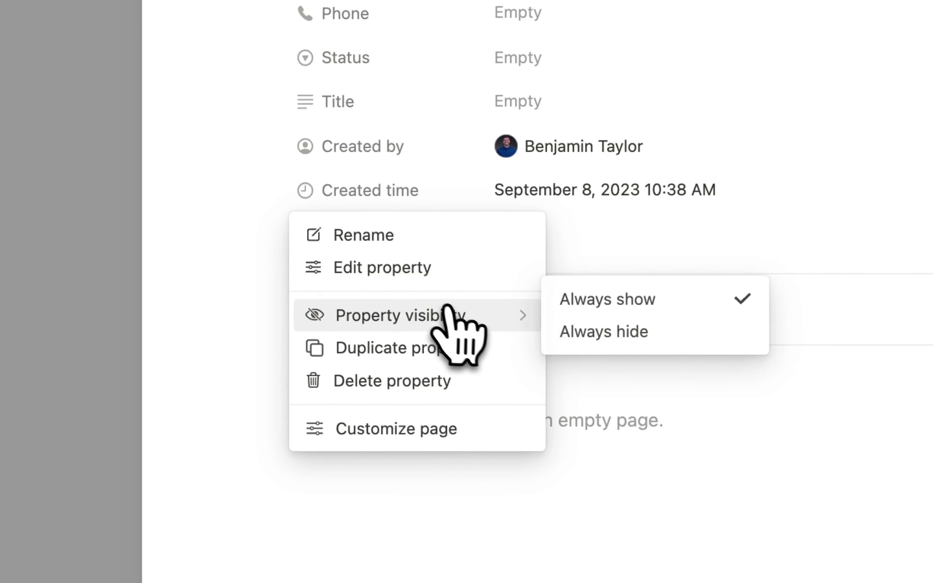
{"action": "left_click", "coordinate": [663, 334]}
{"action": "left_click", "coordinate": [276, 146]}
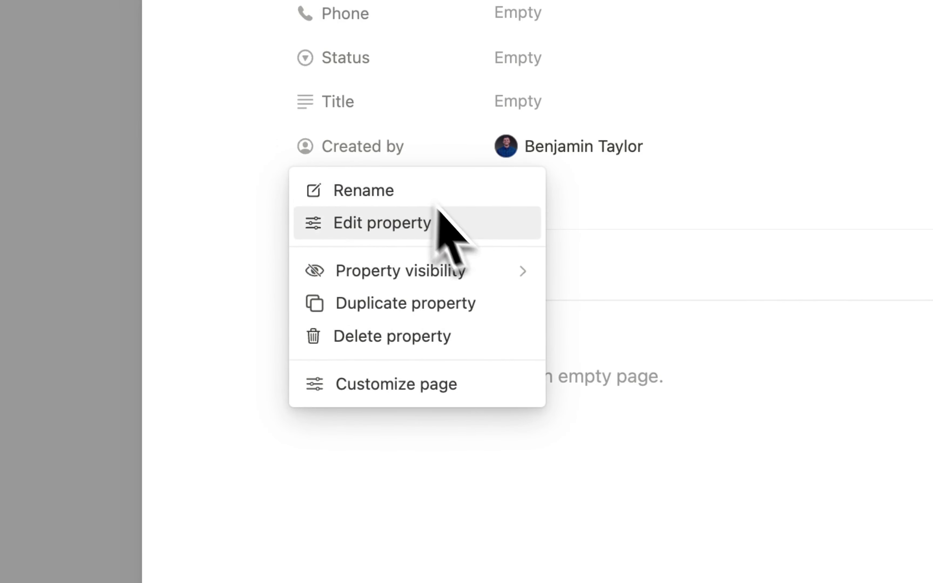
{"action": "mouse_move", "coordinate": [479, 281]}
{"action": "left_click", "coordinate": [601, 287]}
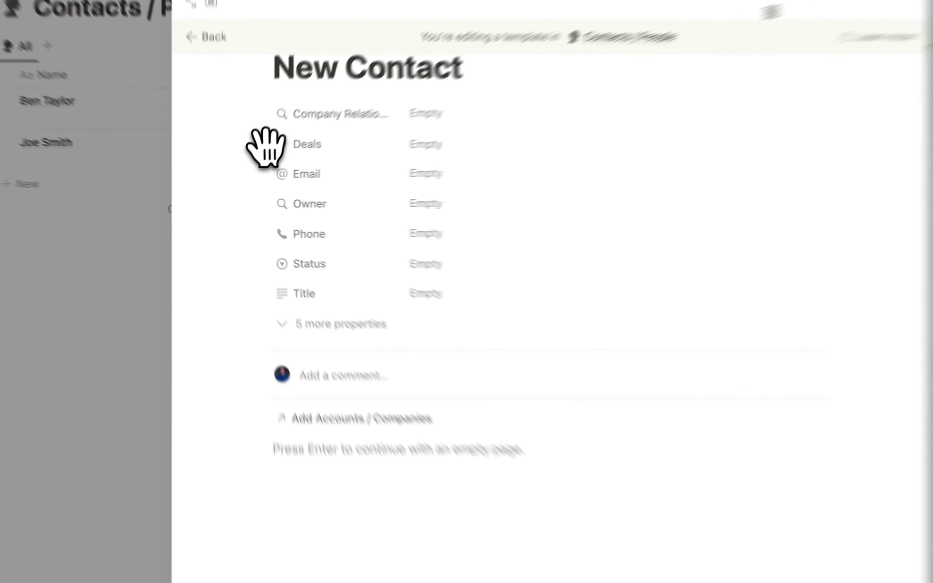
- Show the Deals property as its own page section in the template
{"action": "left_click", "coordinate": [266, 141]}
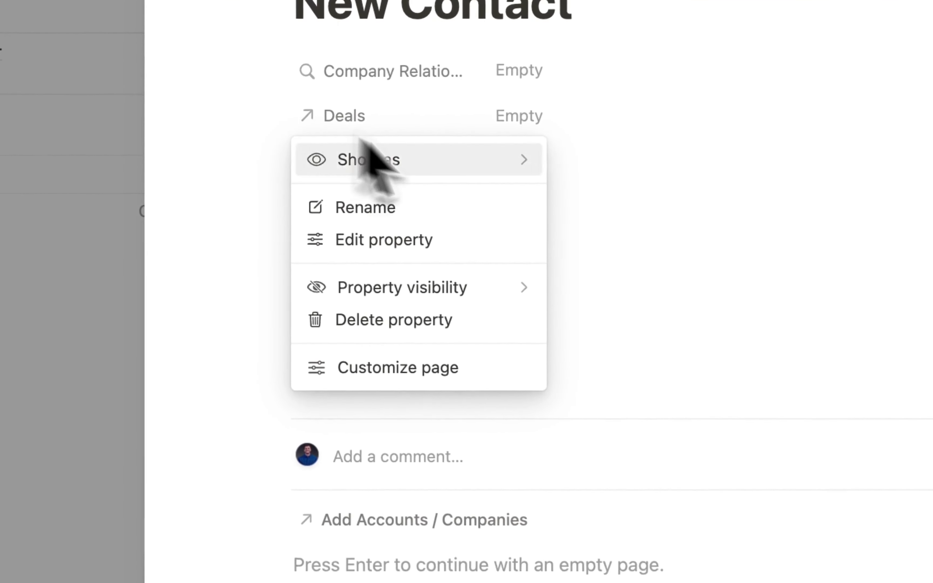
{"action": "mouse_move", "coordinate": [485, 296]}
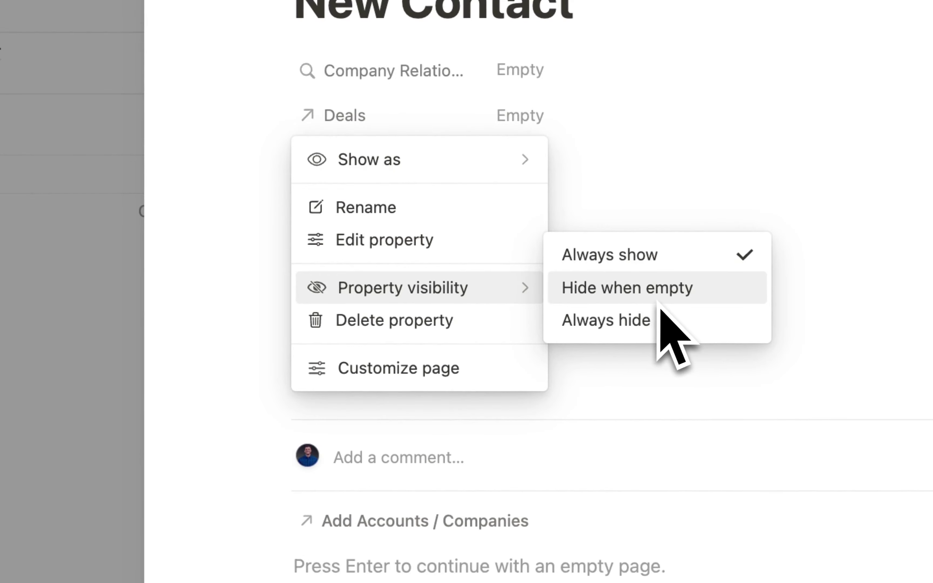
{"action": "mouse_move", "coordinate": [532, 159]}
{"action": "left_click", "coordinate": [617, 160]}
{"action": "scroll", "coordinate": [320, 218], "scroll_direction": "up", "scroll_amount": 2}
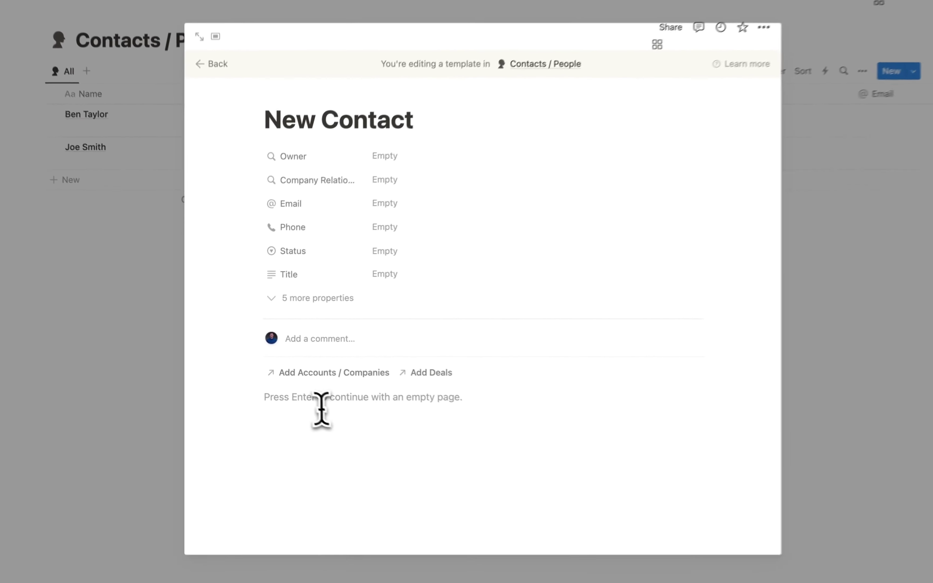
{"action": "left_click", "coordinate": [322, 406]}
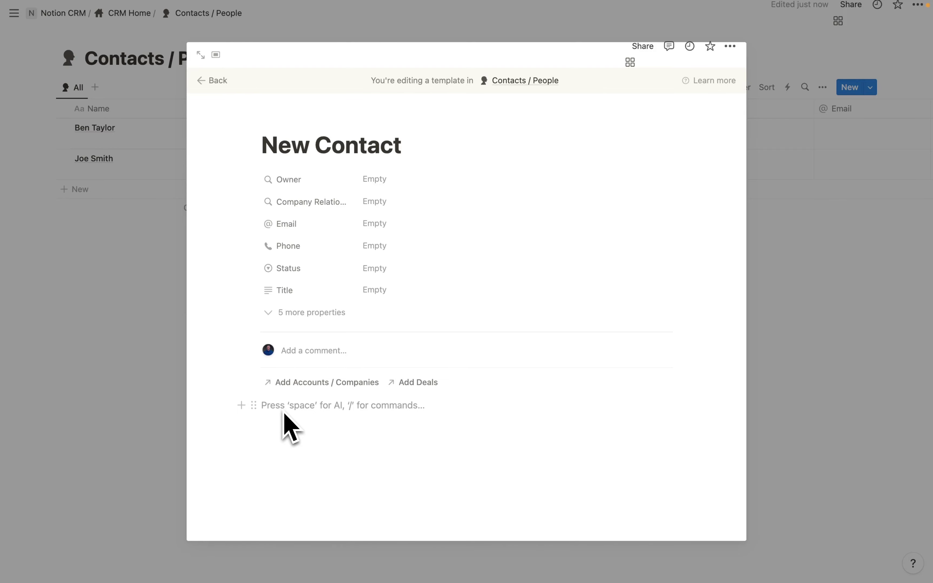
- Insert a linked Accounts / Companies table reusing its All view, and hide the database title
{"action": "type", "text": "/data"}
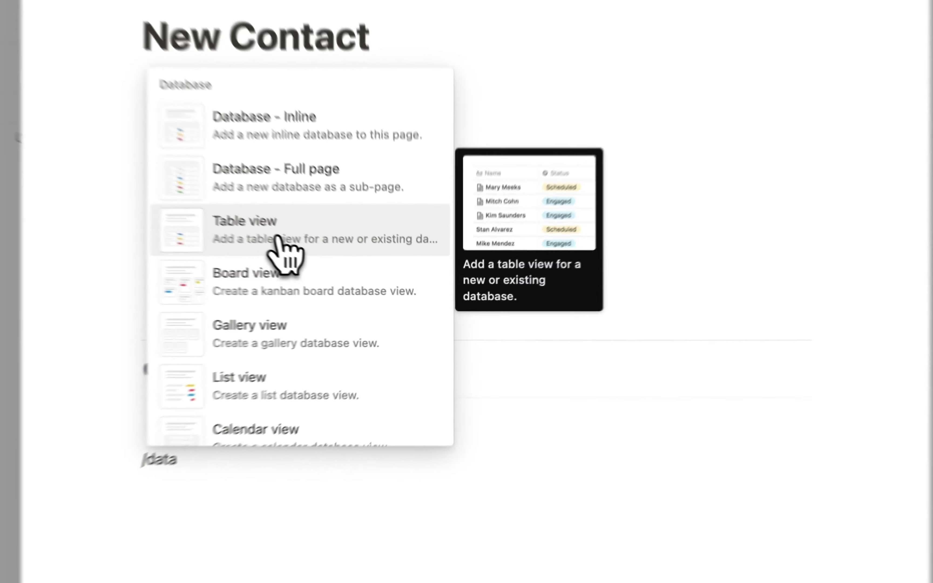
{"action": "left_click", "coordinate": [349, 268]}
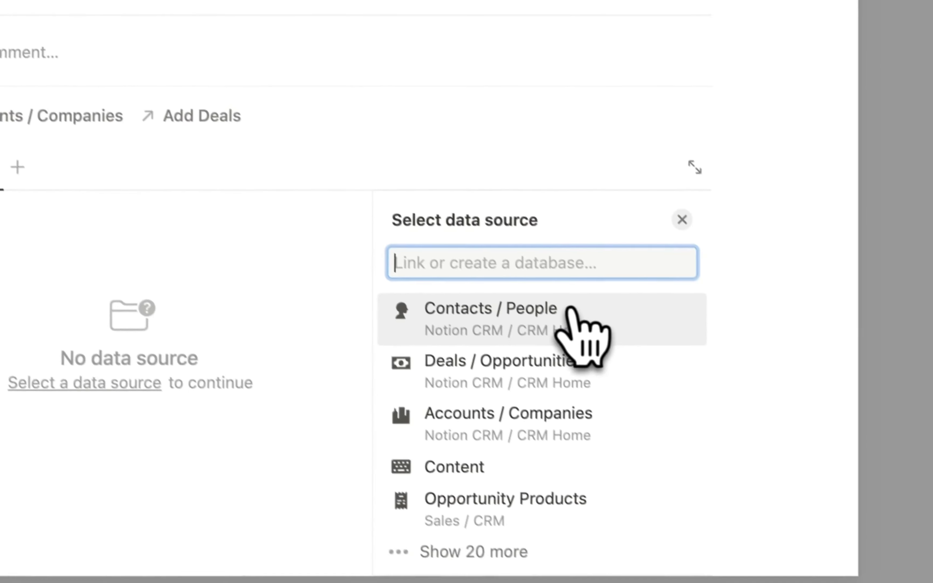
{"action": "left_click", "coordinate": [508, 404]}
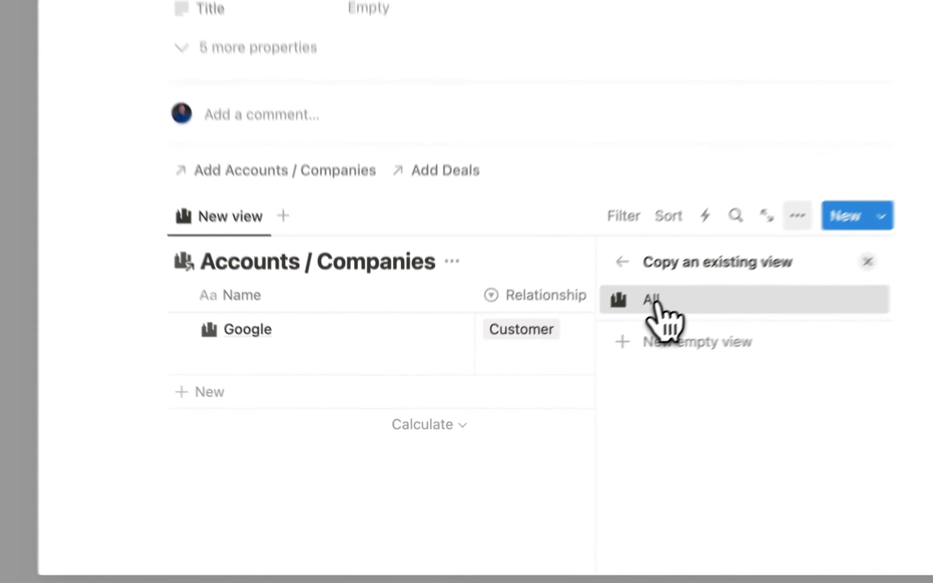
{"action": "left_click", "coordinate": [538, 386]}
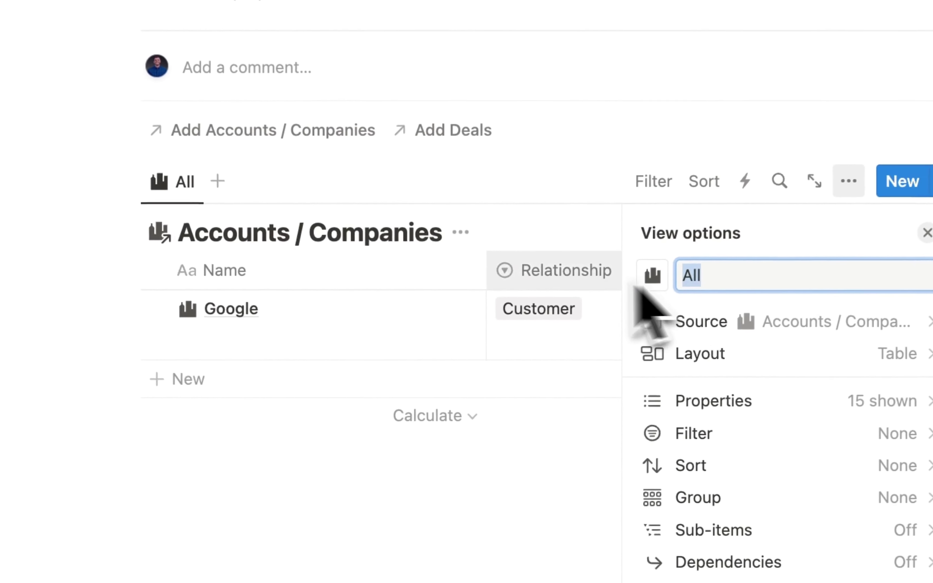
{"action": "key", "text": "Escape"}
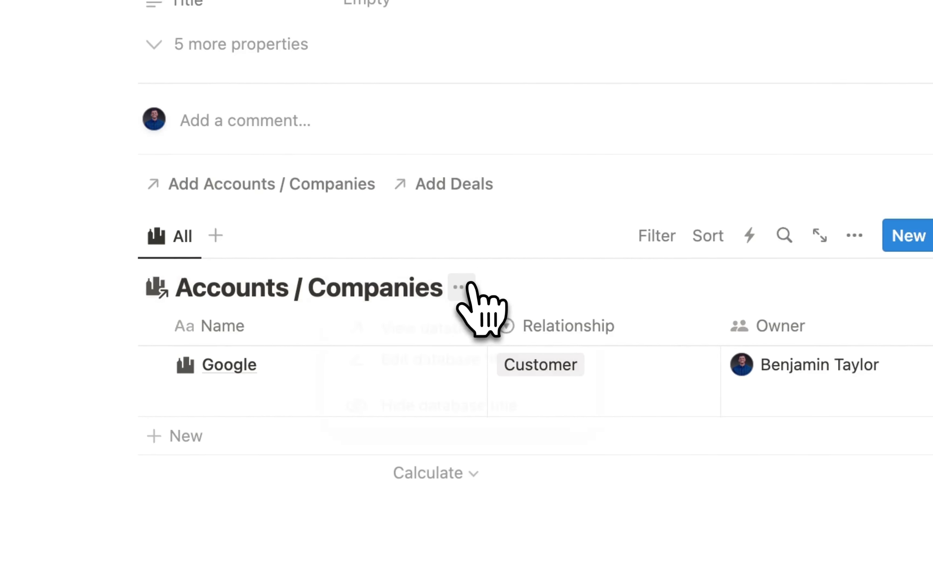
{"action": "left_click", "coordinate": [478, 407]}
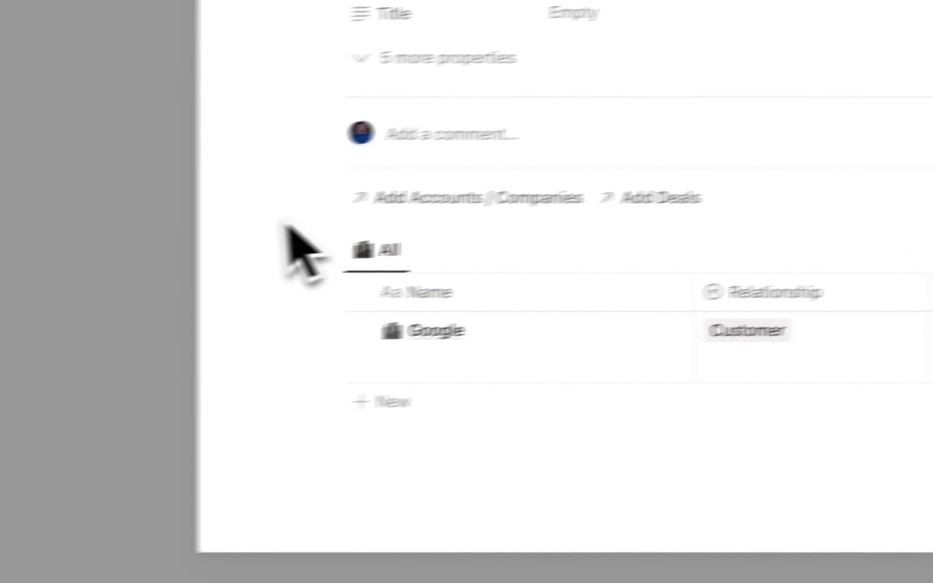
- Add a Heading 2 reading 'Related Account' and move it above the linked table
{"action": "left_click", "coordinate": [309, 251]}
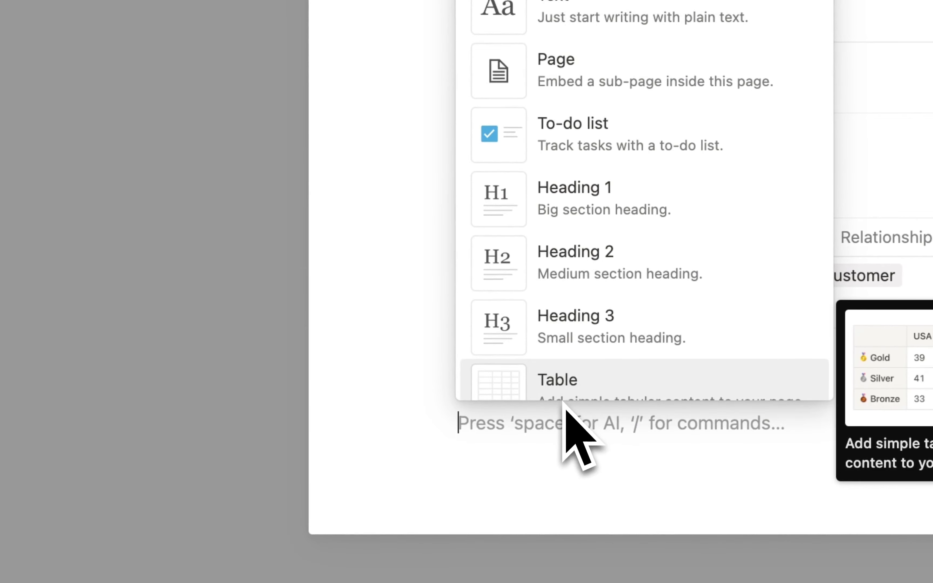
{"action": "type", "text": "Headin"}
{"action": "key", "text": "Down"}
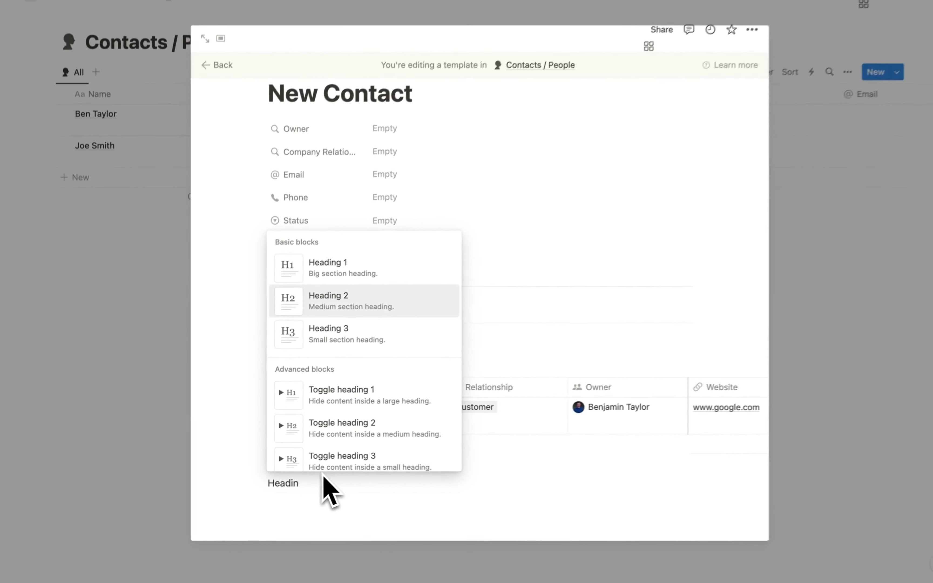
{"action": "key", "text": "Return"}
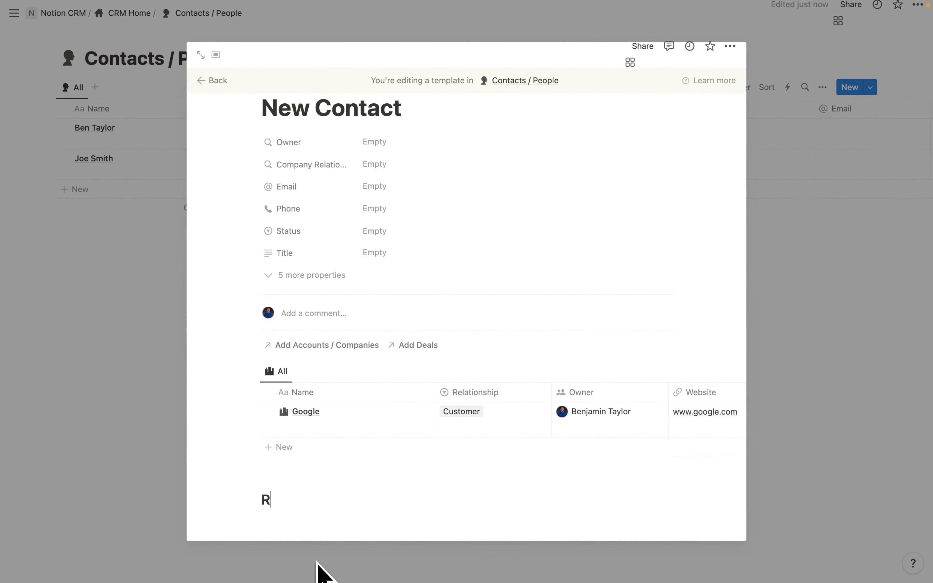
{"action": "type", "text": "Related Acc"}
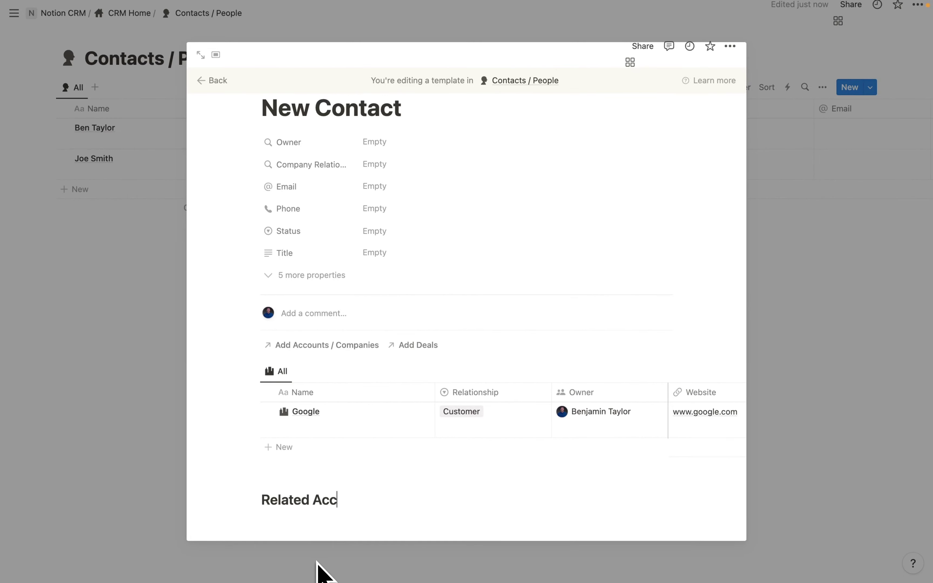
{"action": "type", "text": "ount"}
{"action": "left_click_drag", "start_coordinate": [252, 499], "coordinate": [266, 361]}
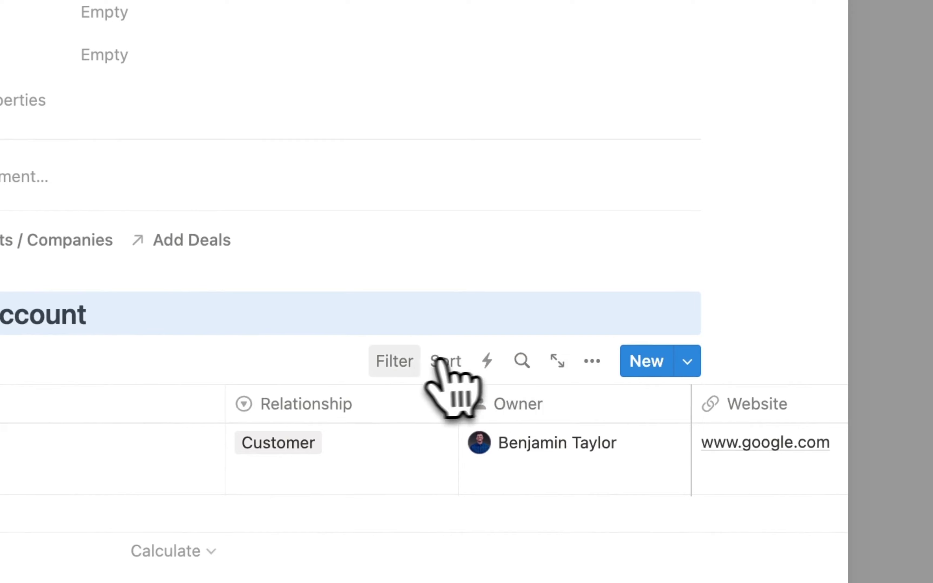
- Filter the table to Contacts / People containing New Contact and save the view for everyone
{"action": "left_click", "coordinate": [399, 366]}
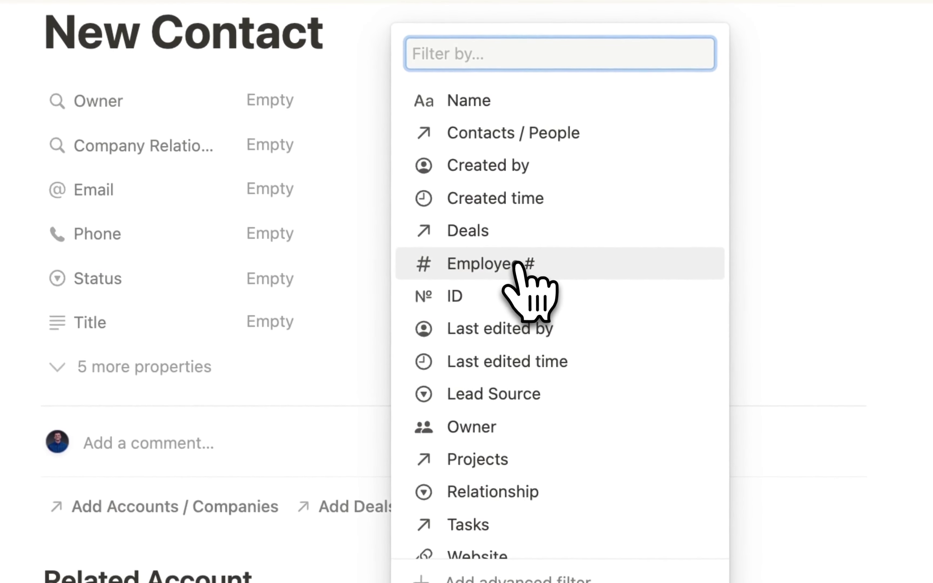
{"action": "left_click", "coordinate": [535, 134]}
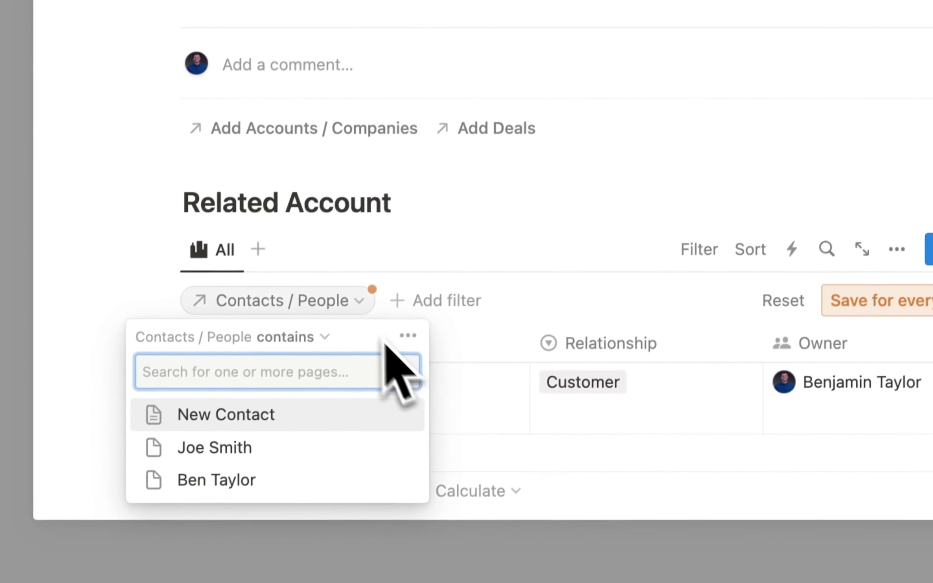
{"action": "left_click", "coordinate": [265, 401]}
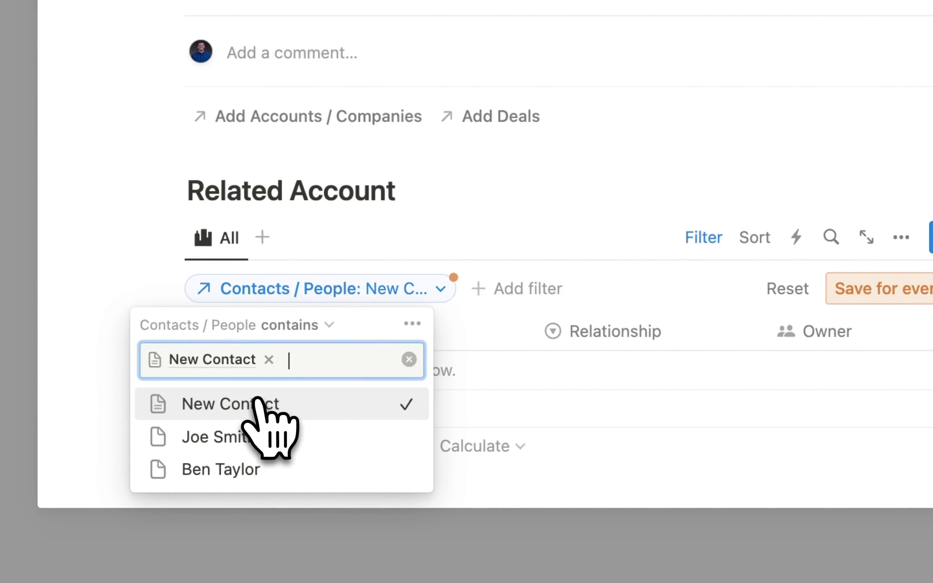
{"action": "left_click", "coordinate": [703, 237]}
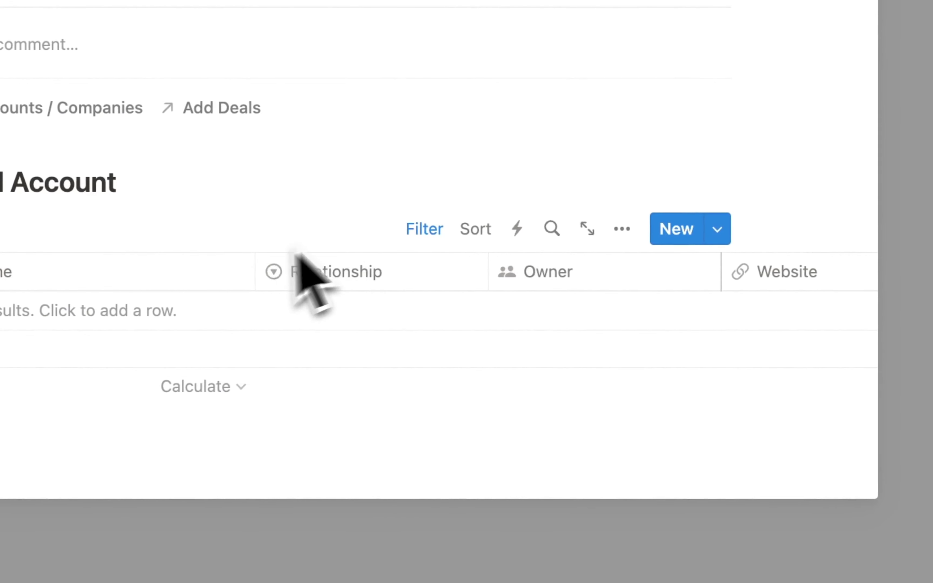
{"action": "left_click", "coordinate": [704, 237]}
{"action": "left_click", "coordinate": [606, 287]}
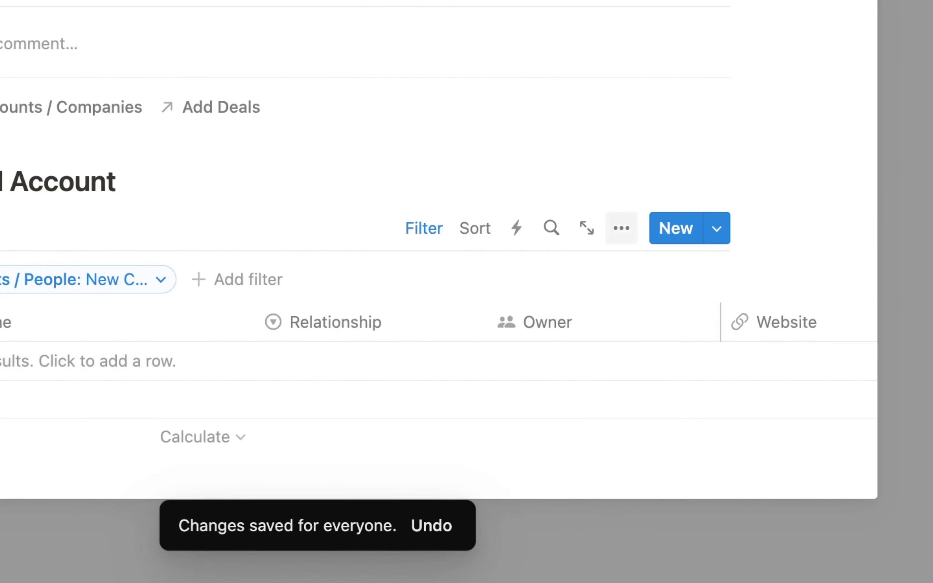
- Hide the Tasks, Projects and Deals columns in the Related Account view's properties
{"action": "left_click", "coordinate": [621, 230]}
{"action": "scroll", "coordinate": [599, 385], "scroll_direction": "down", "scroll_amount": 3}
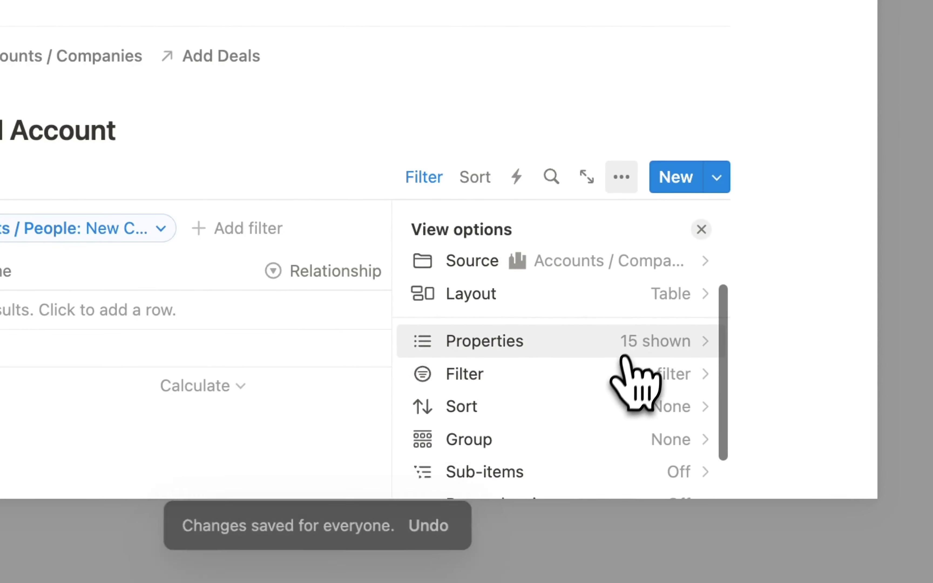
{"action": "left_click", "coordinate": [620, 341]}
{"action": "scroll", "coordinate": [593, 395], "scroll_direction": "down", "scroll_amount": 5}
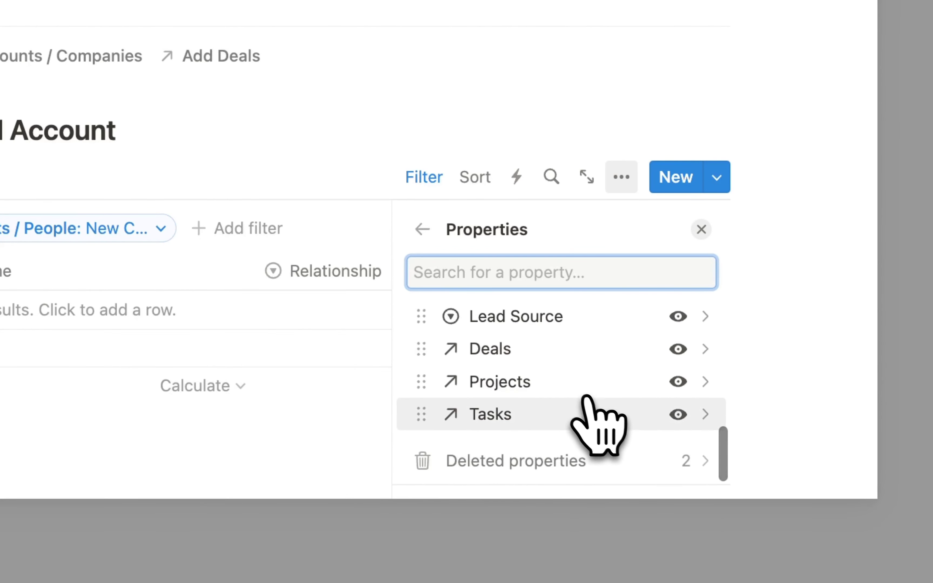
{"action": "left_click", "coordinate": [678, 414]}
{"action": "left_click", "coordinate": [678, 381]}
{"action": "left_click", "coordinate": [678, 349]}
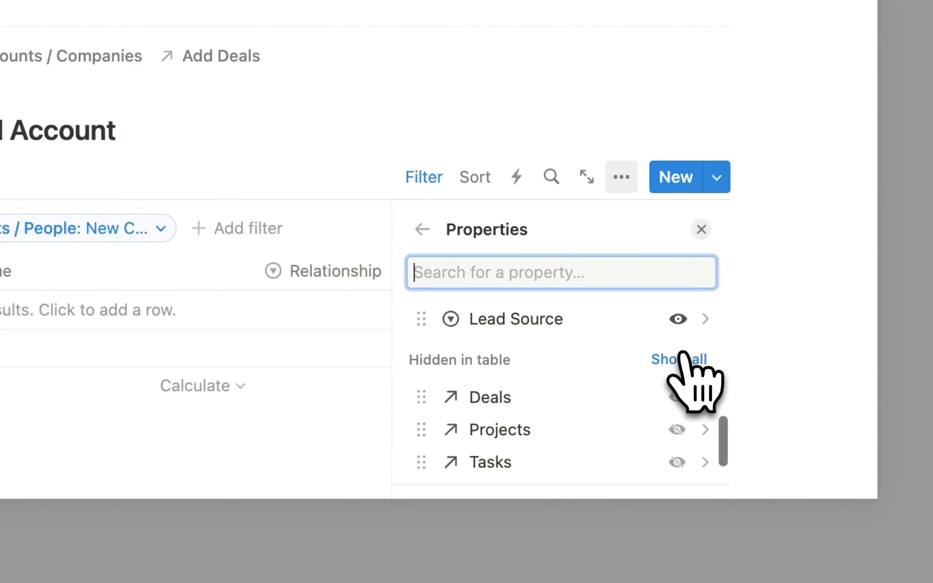
- Hide the ID, Created by and Contacts / People columns as well
{"action": "scroll", "coordinate": [683, 352], "scroll_direction": "up", "scroll_amount": 1}
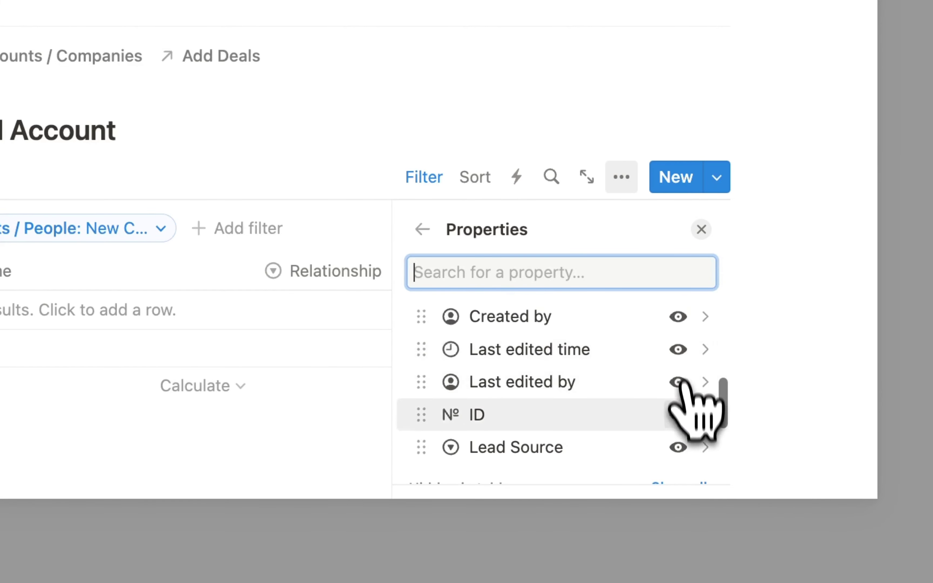
{"action": "left_click", "coordinate": [678, 415]}
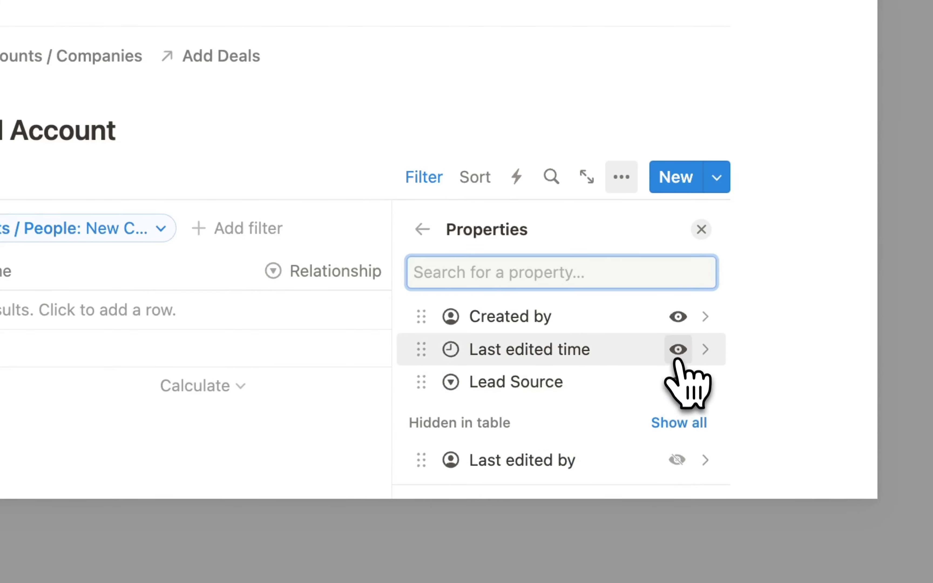
{"action": "scroll", "coordinate": [650, 352], "scroll_direction": "up", "scroll_amount": 2}
{"action": "left_click", "coordinate": [677, 375]}
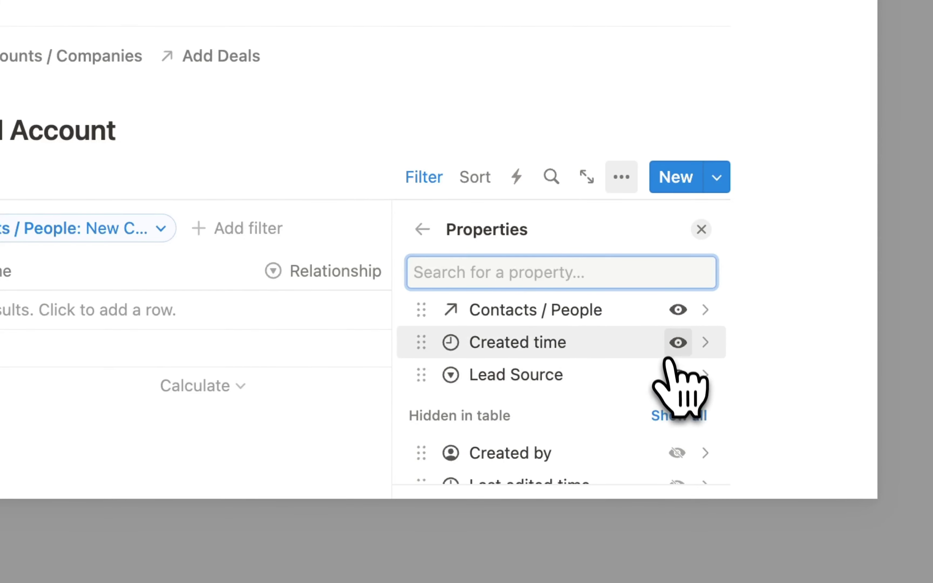
{"action": "scroll", "coordinate": [677, 351], "scroll_direction": "up", "scroll_amount": 5}
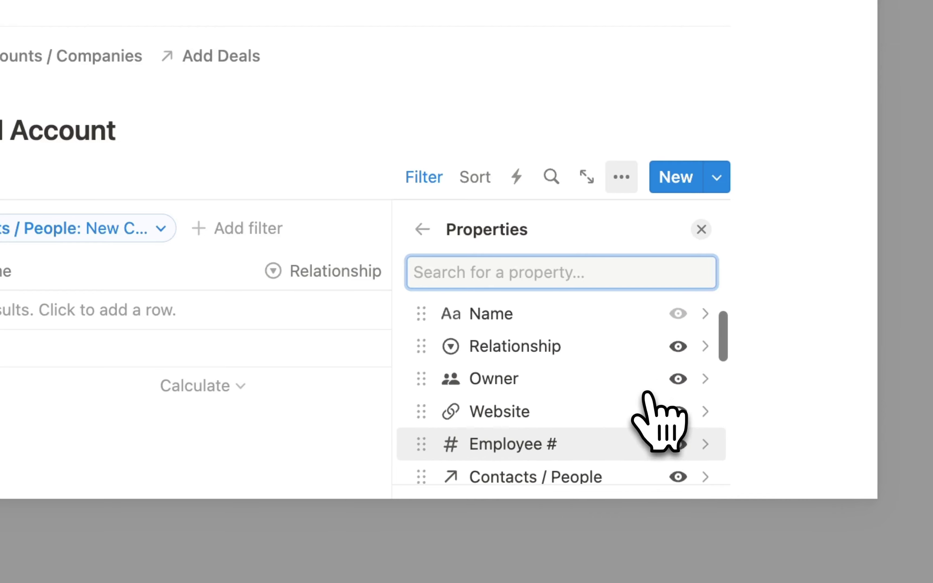
{"action": "scroll", "coordinate": [648, 394], "scroll_direction": "down", "scroll_amount": 3}
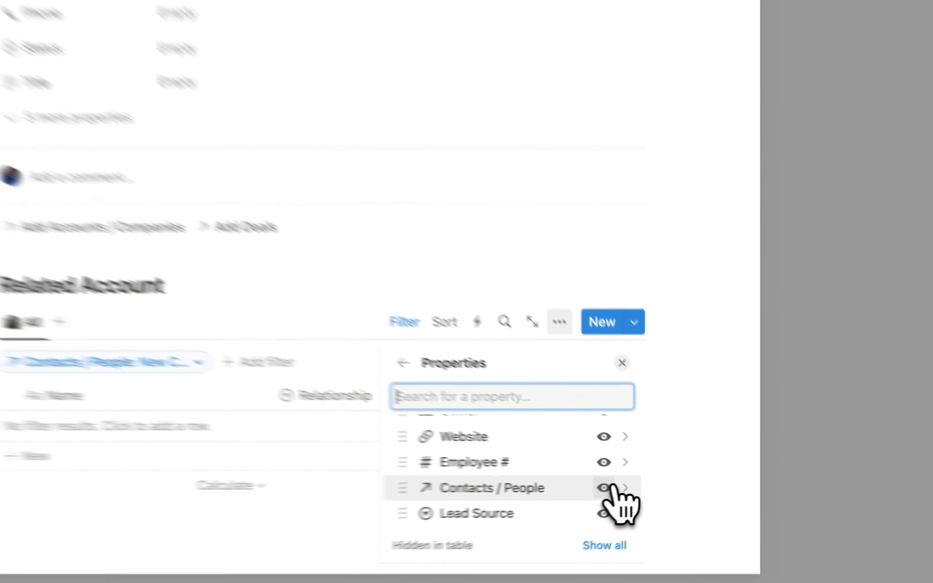
{"action": "left_click", "coordinate": [646, 486]}
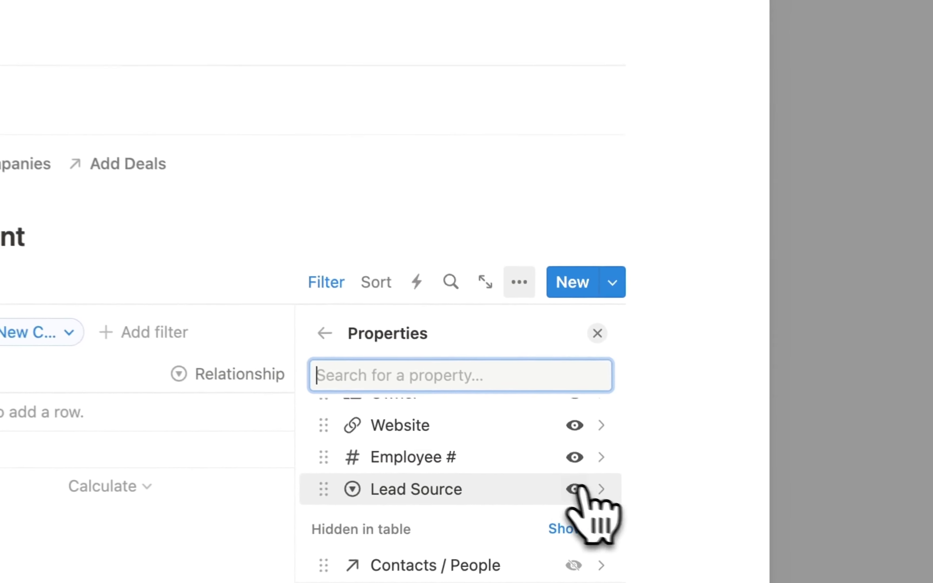
{"action": "scroll", "coordinate": [613, 482], "scroll_direction": "up", "scroll_amount": 5}
{"action": "scroll", "coordinate": [495, 482], "scroll_direction": "down", "scroll_amount": 2}
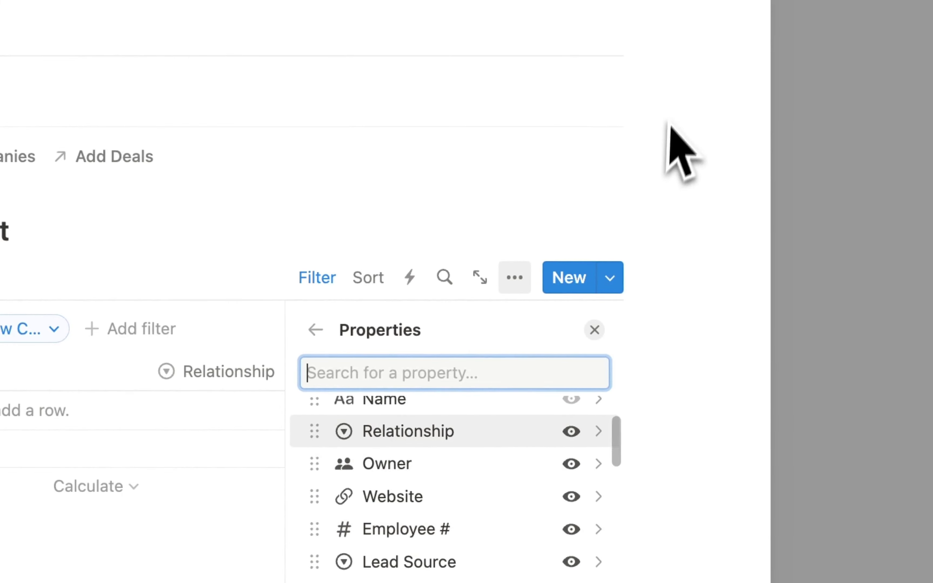
{"action": "left_click", "coordinate": [673, 149]}
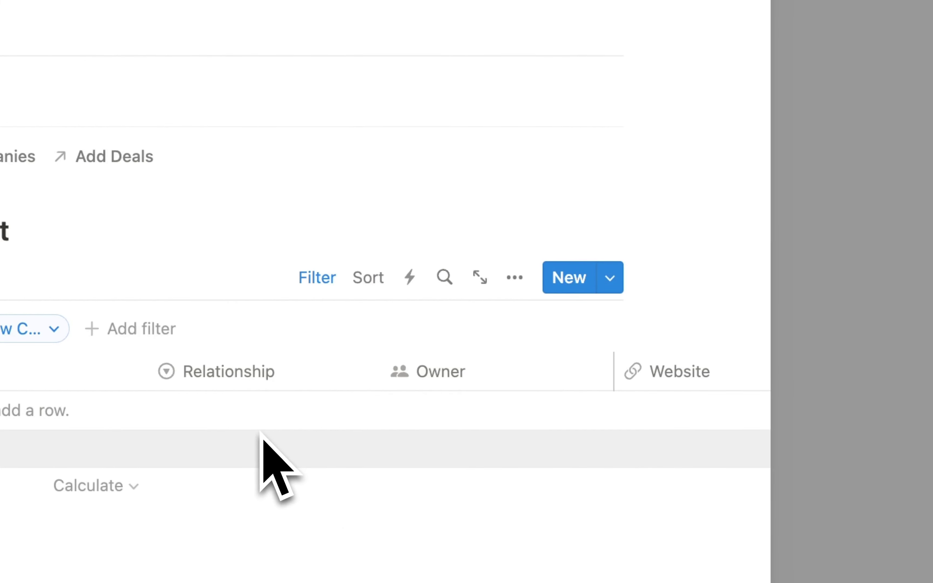
- Give the New Contact template the person-silhouette icon from the Icons set
{"action": "scroll", "coordinate": [262, 434], "scroll_direction": "up", "scroll_amount": 3}
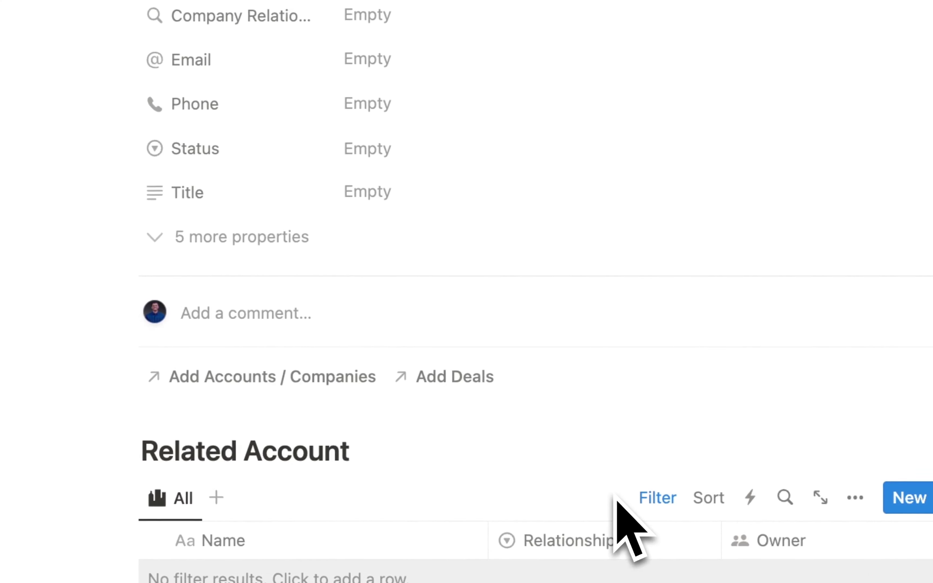
{"action": "left_click", "coordinate": [393, 134]}
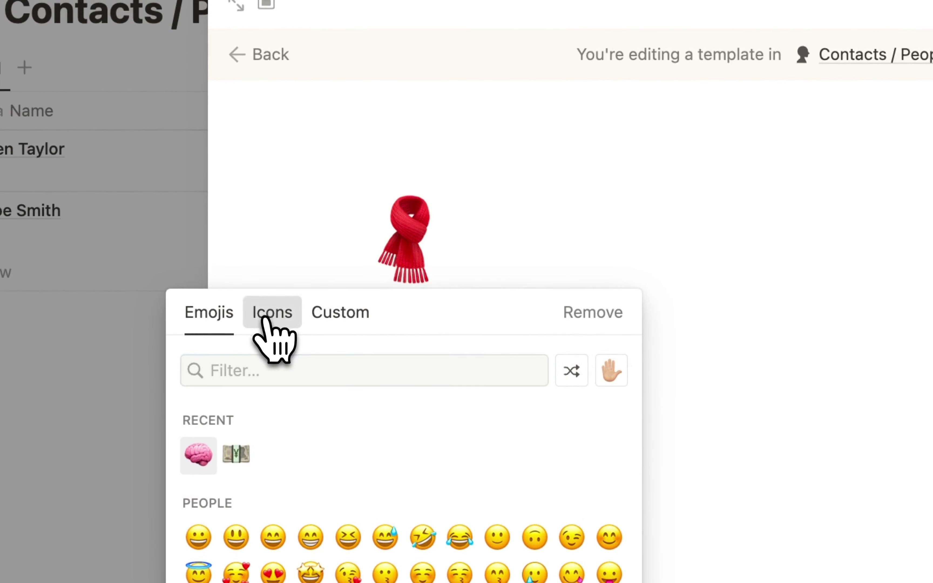
{"action": "left_click", "coordinate": [271, 320]}
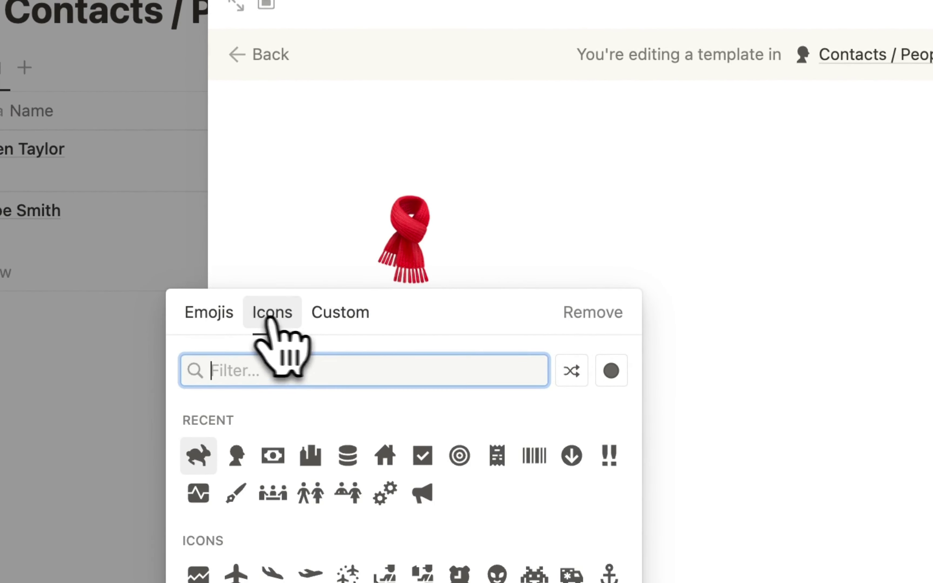
{"action": "left_click", "coordinate": [236, 455]}
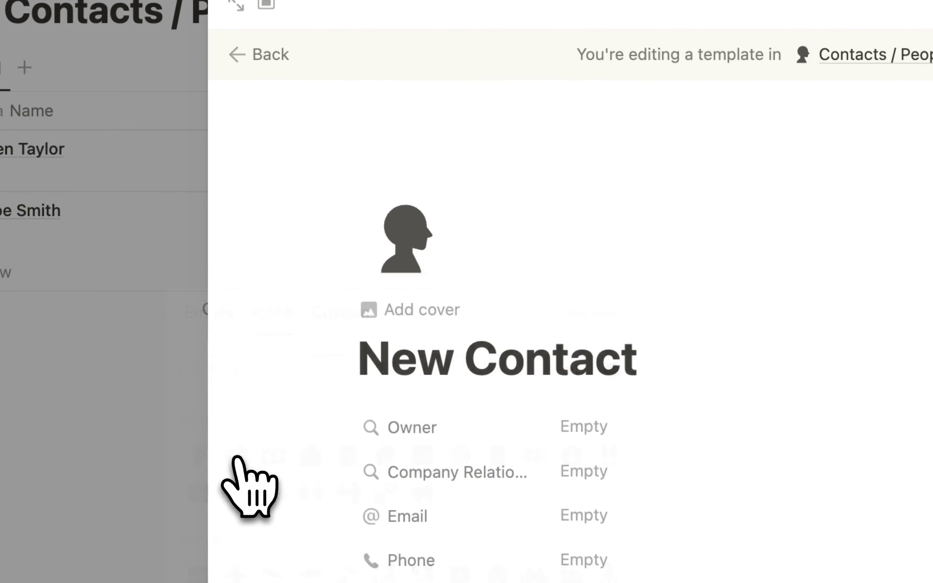
{"action": "scroll", "coordinate": [264, 380], "scroll_direction": "down", "scroll_amount": 3}
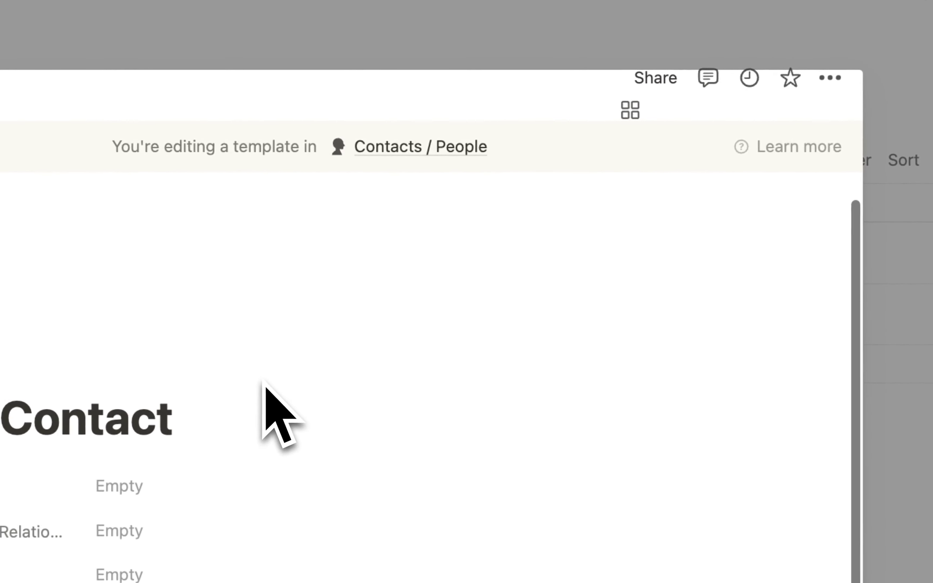
- Make New Contact the default template for all Contacts / People views
{"action": "left_click", "coordinate": [820, 401]}
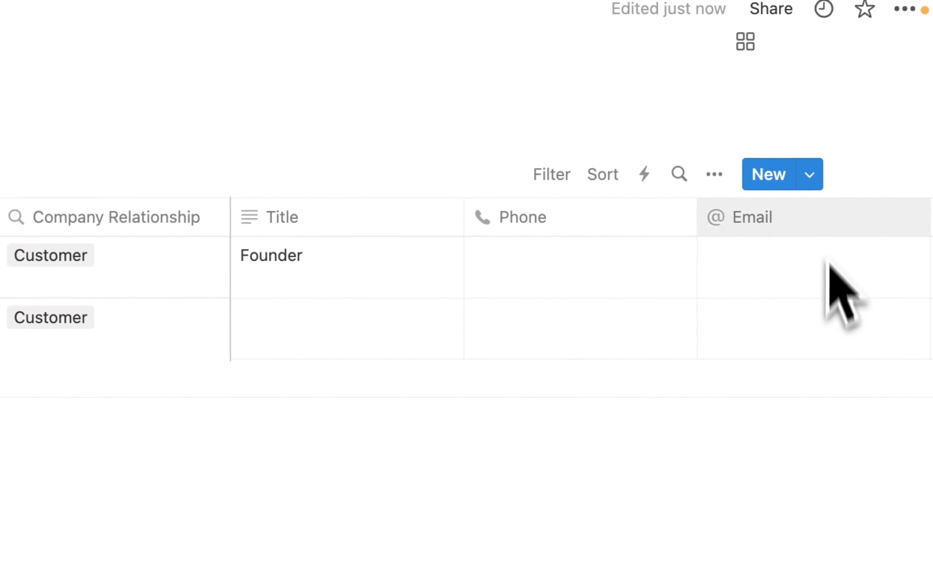
{"action": "left_click", "coordinate": [809, 174]}
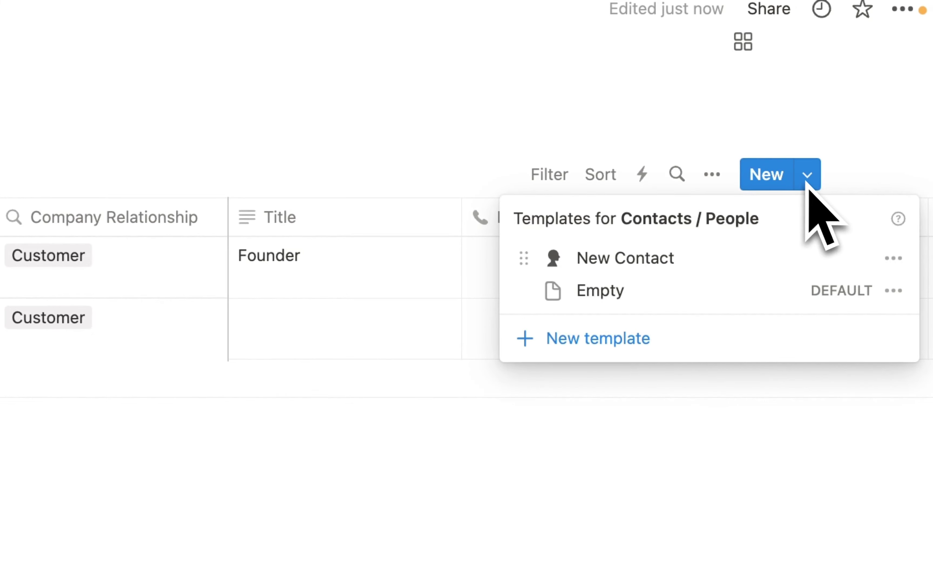
{"action": "left_click", "coordinate": [897, 259]}
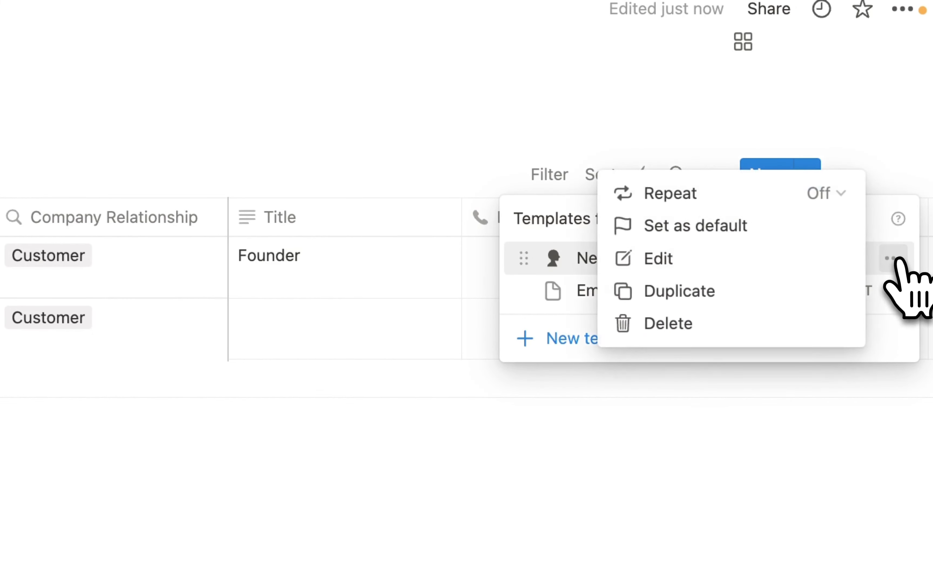
{"action": "left_click", "coordinate": [692, 230]}
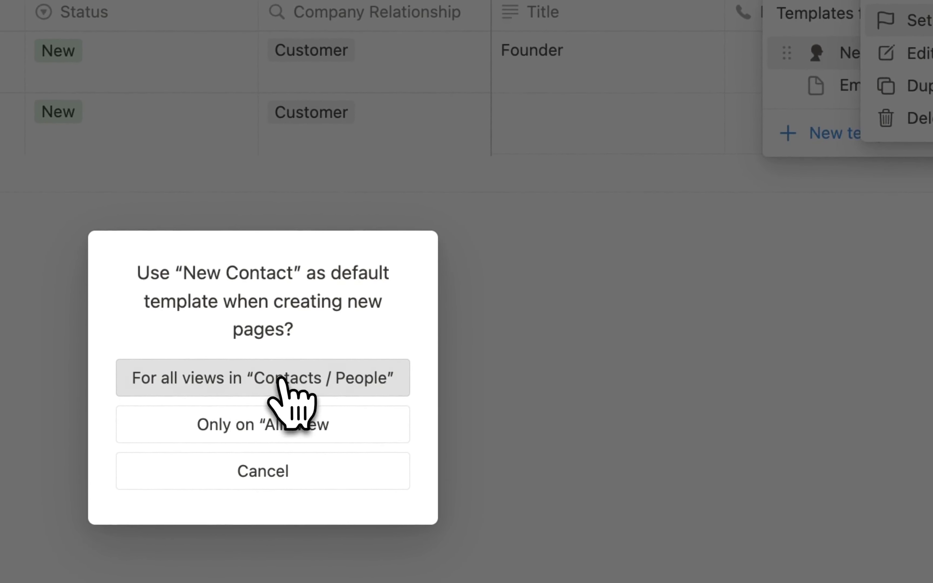
{"action": "left_click", "coordinate": [281, 381]}
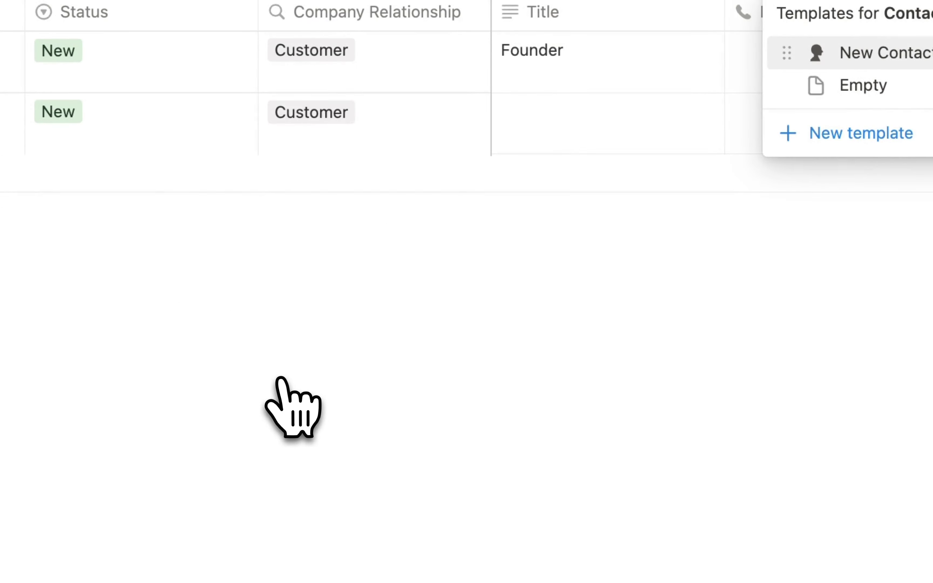
{"action": "left_click", "coordinate": [303, 379]}
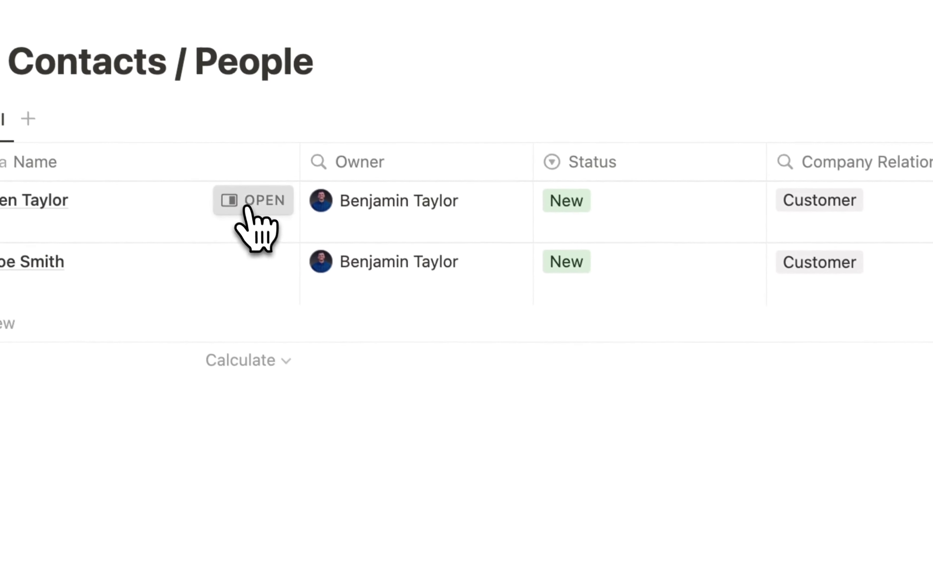
- Open the first contact's page and apply the New Contact template so Related Account shows Google
{"action": "left_click", "coordinate": [245, 207]}
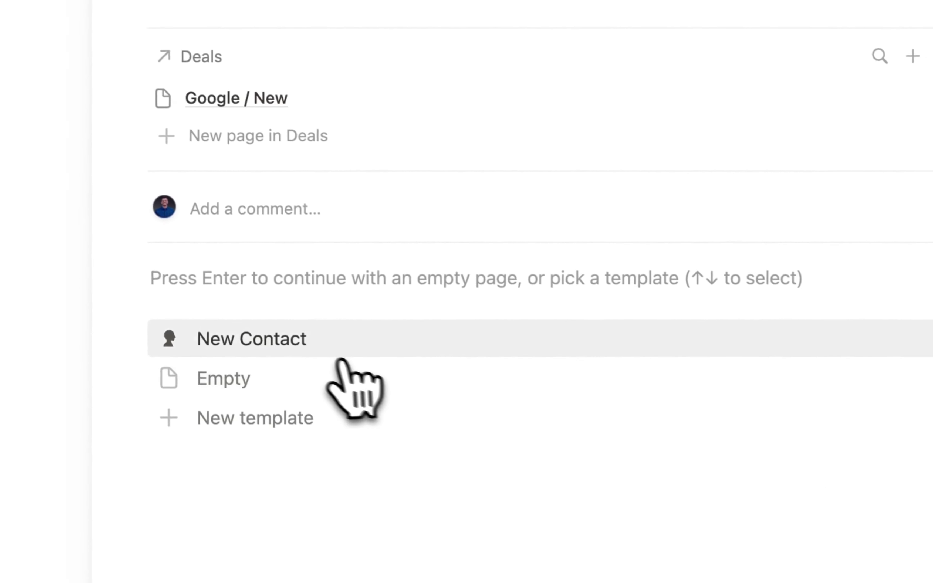
{"action": "left_click", "coordinate": [293, 340]}
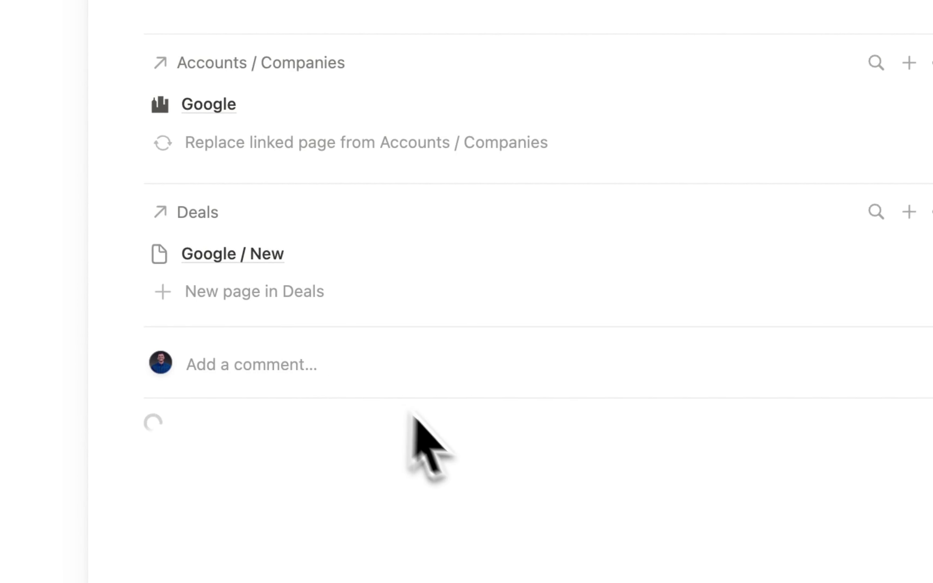
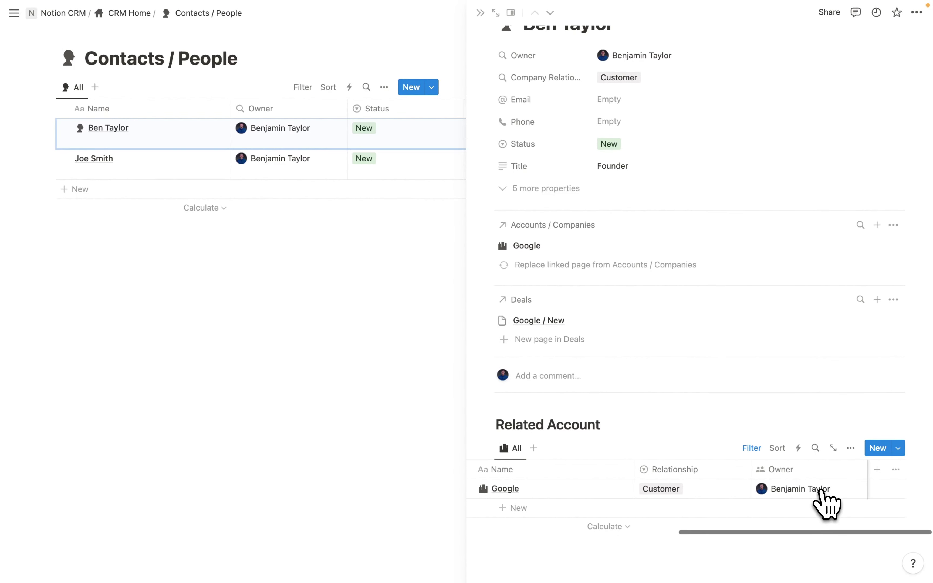
- Unfreeze the Related Account table's columns from the Owner column header
{"action": "scroll", "coordinate": [820, 489], "scroll_direction": "left", "scroll_amount": 2}
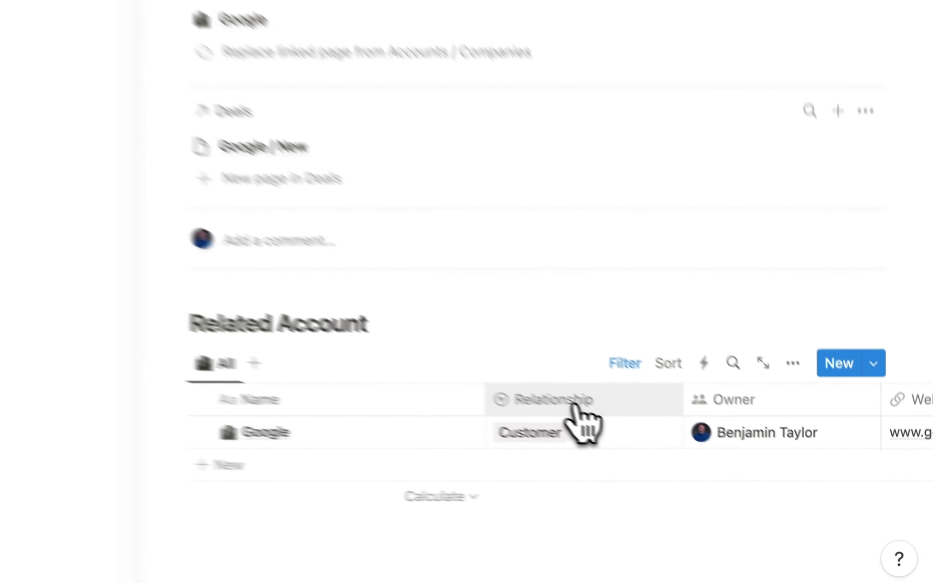
{"action": "left_click", "coordinate": [717, 472]}
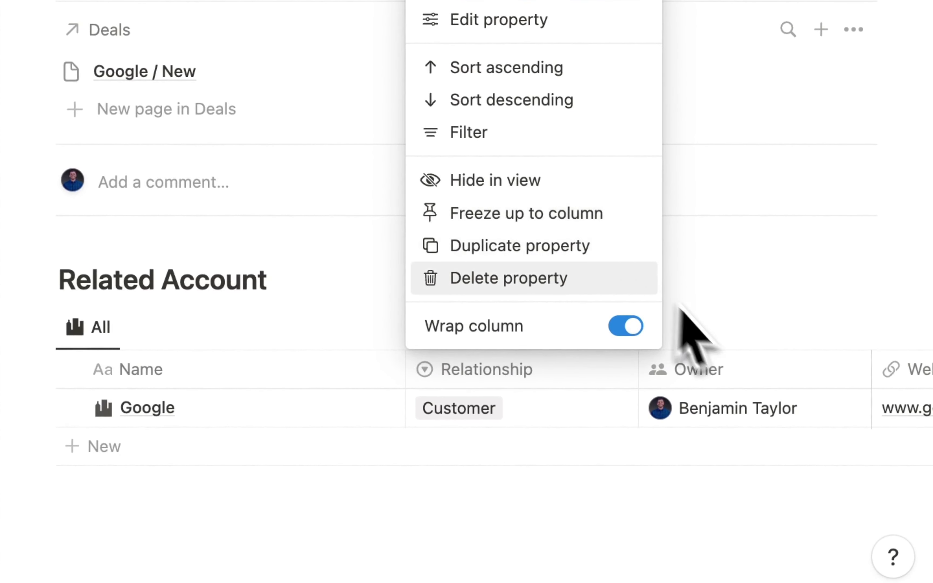
{"action": "left_click", "coordinate": [711, 372]}
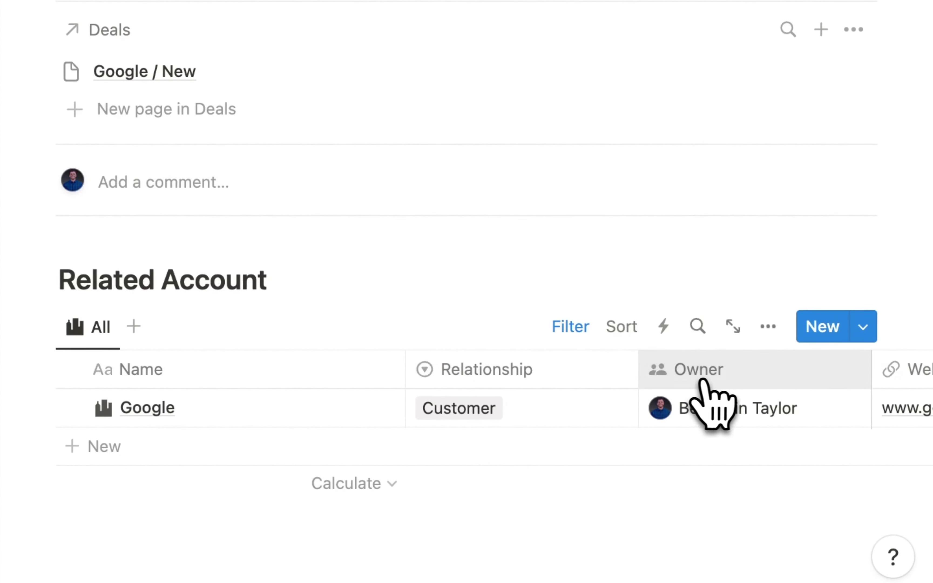
{"action": "left_click", "coordinate": [699, 370]}
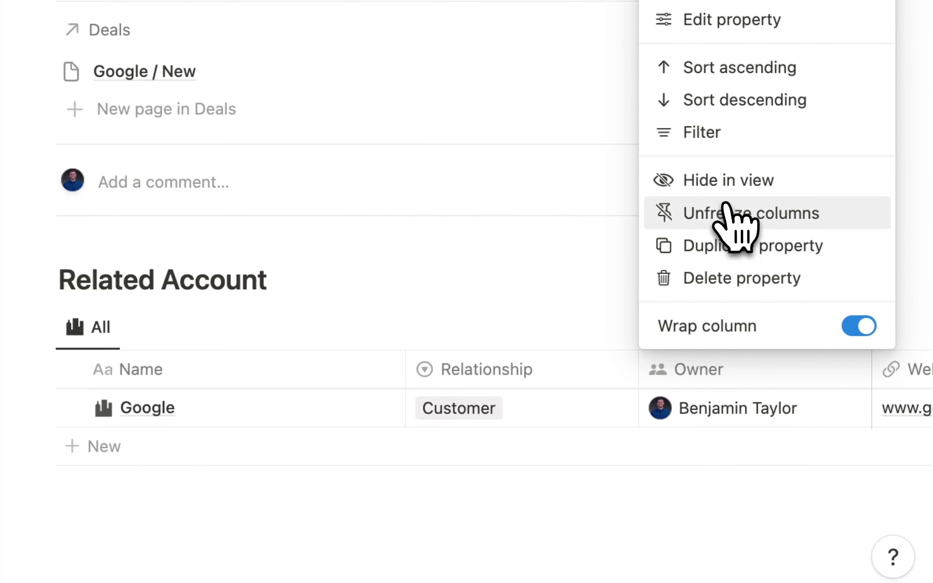
{"action": "left_click", "coordinate": [727, 210]}
{"action": "scroll", "coordinate": [639, 406], "scroll_direction": "right", "scroll_amount": 15}
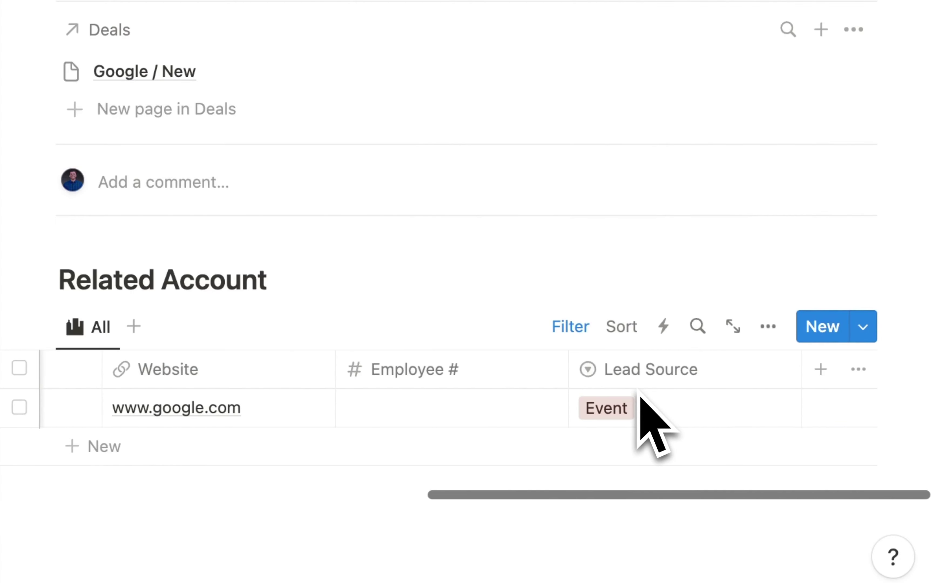
{"action": "scroll", "coordinate": [639, 396], "scroll_direction": "left", "scroll_amount": 15}
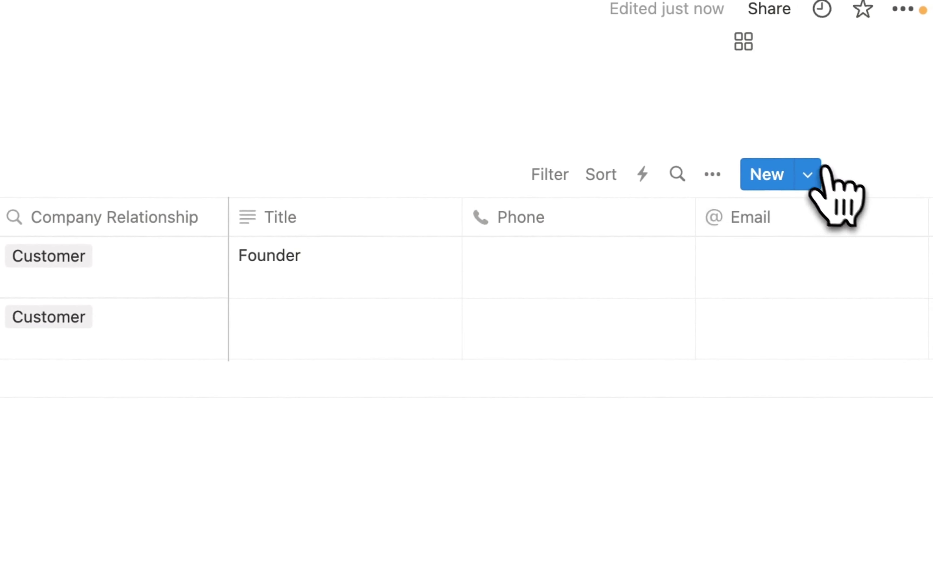
- Open the New Contact template for editing from the Contacts / People templates
{"action": "left_click", "coordinate": [807, 176]}
{"action": "left_click", "coordinate": [893, 258]}
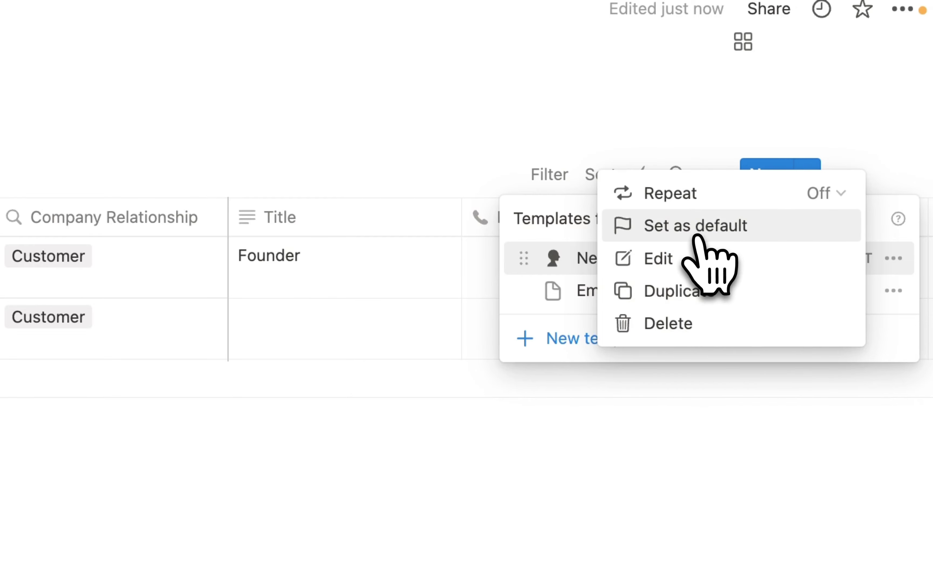
{"action": "left_click", "coordinate": [673, 266]}
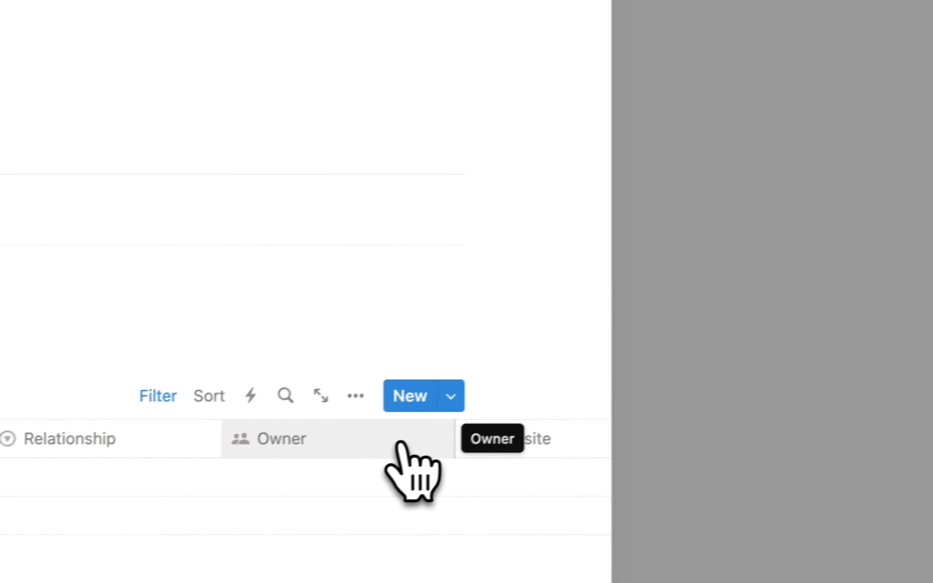
- Unfreeze the template's Related Account columns and apply New Contact to the second contact
{"action": "left_click", "coordinate": [339, 447]}
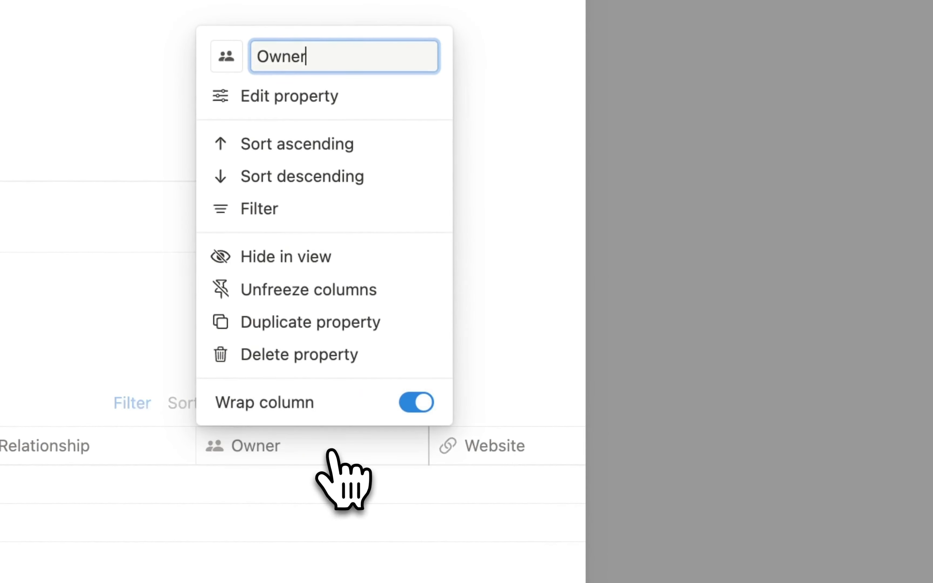
{"action": "left_click", "coordinate": [325, 289]}
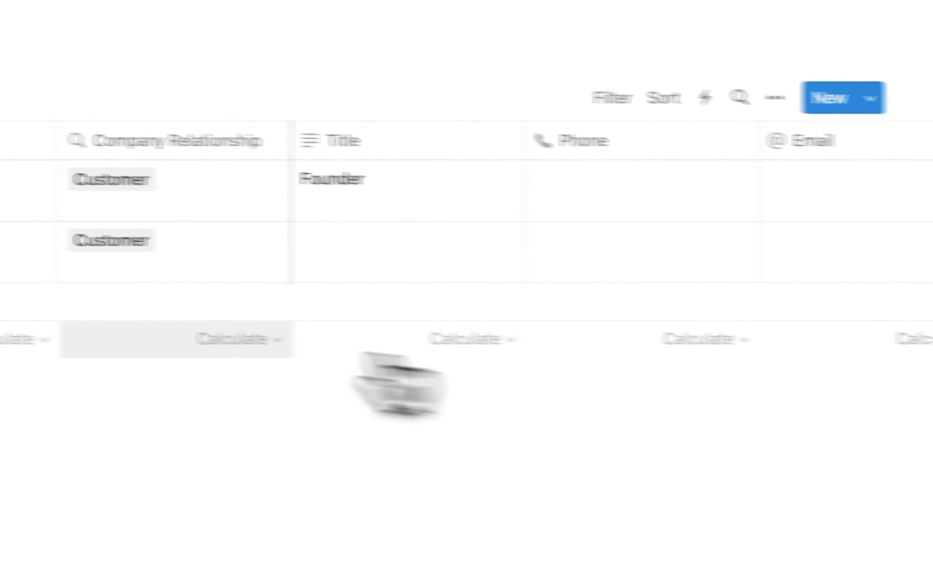
{"action": "left_click", "coordinate": [104, 265]}
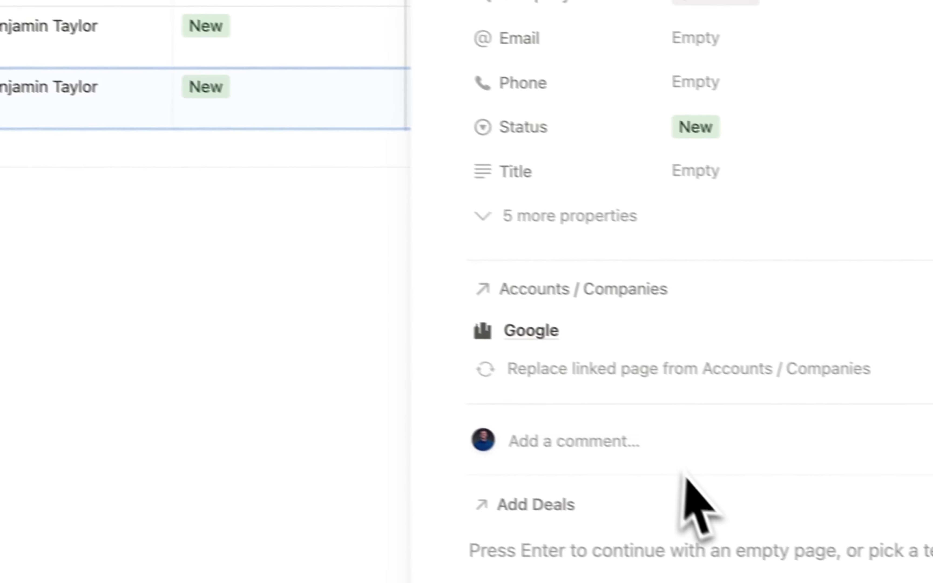
{"action": "left_click", "coordinate": [409, 455]}
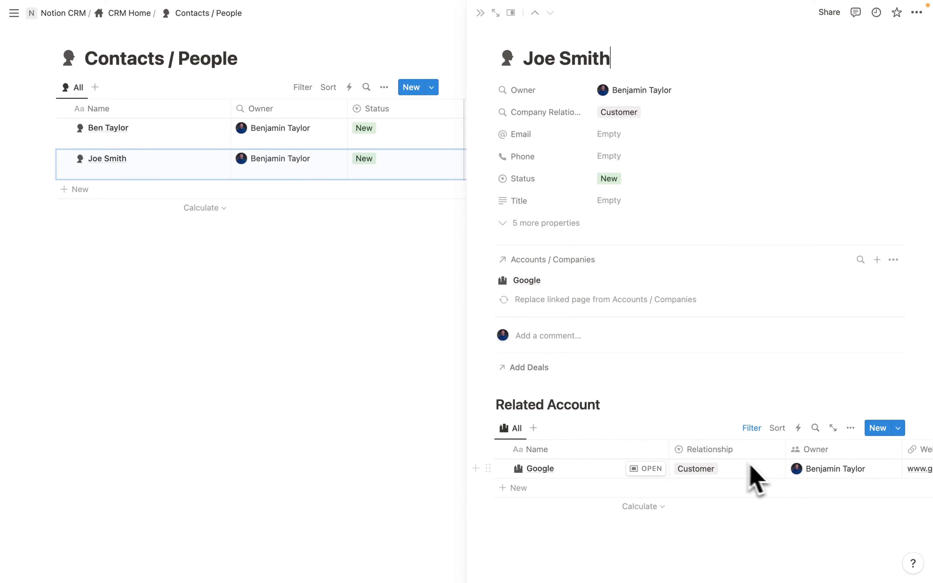
{"action": "left_click", "coordinate": [129, 13]}
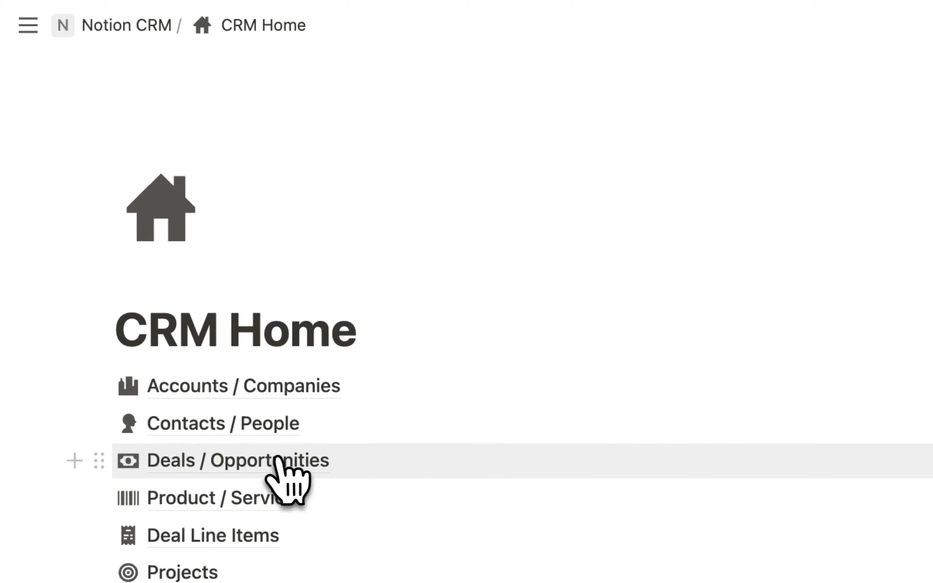
- Create a Deals / Opportunities template with the banknote icon found by searching 'money'
{"action": "left_click", "coordinate": [277, 459]}
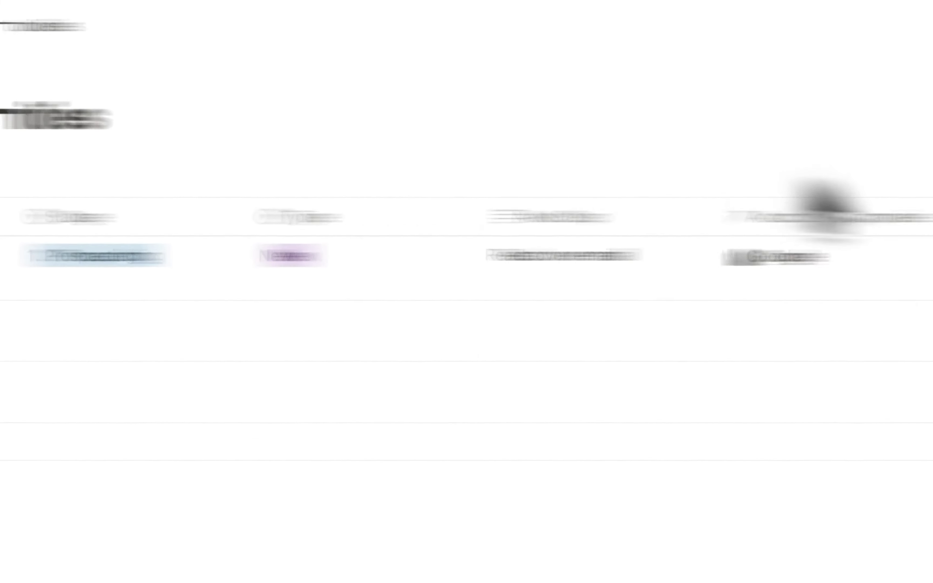
{"action": "left_click", "coordinate": [859, 176]}
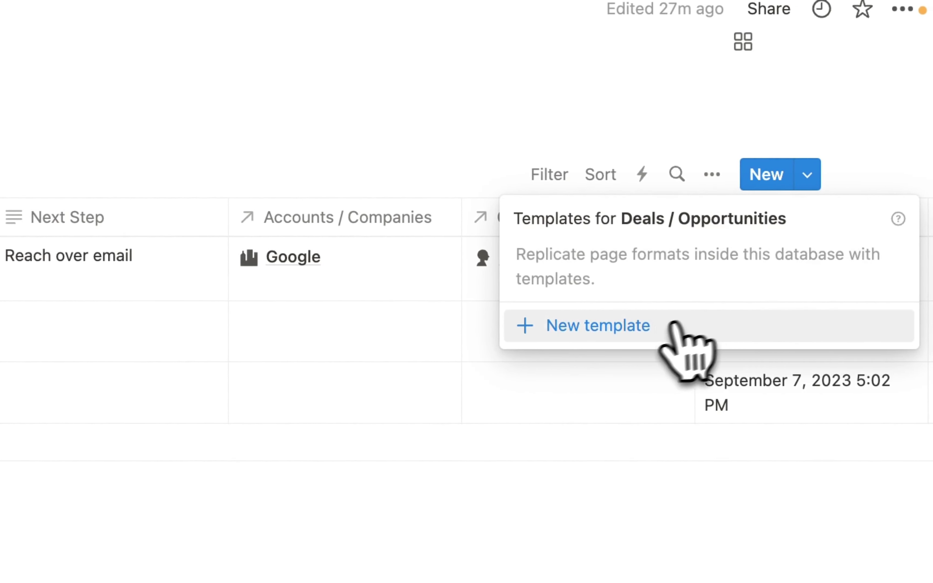
{"action": "left_click", "coordinate": [682, 325]}
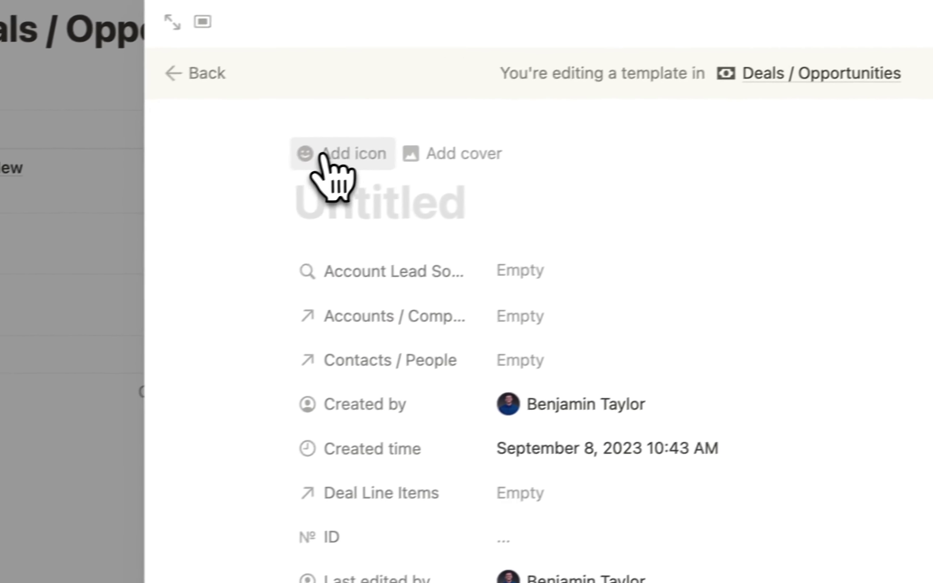
{"action": "left_click", "coordinate": [324, 156]}
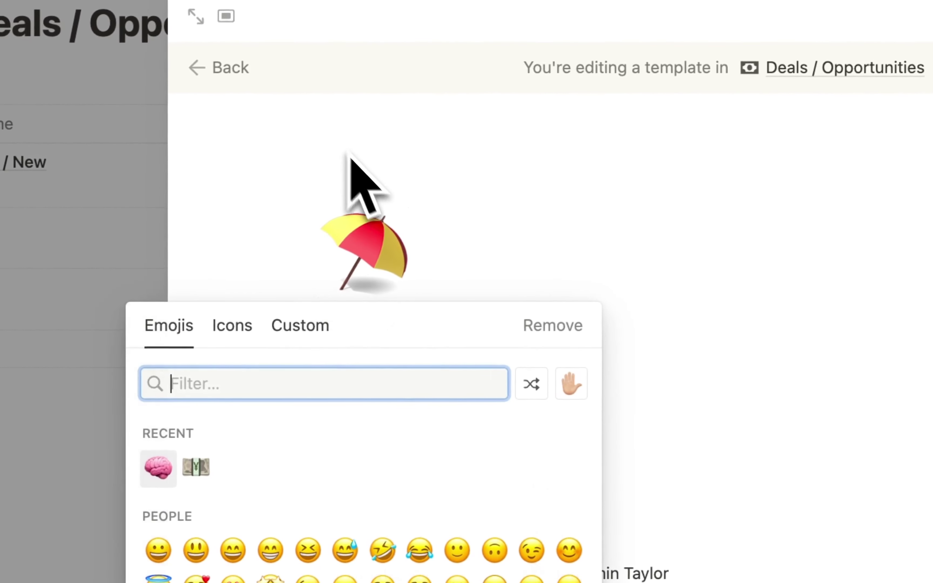
{"action": "left_click", "coordinate": [235, 326]}
{"action": "type", "text": "money"}
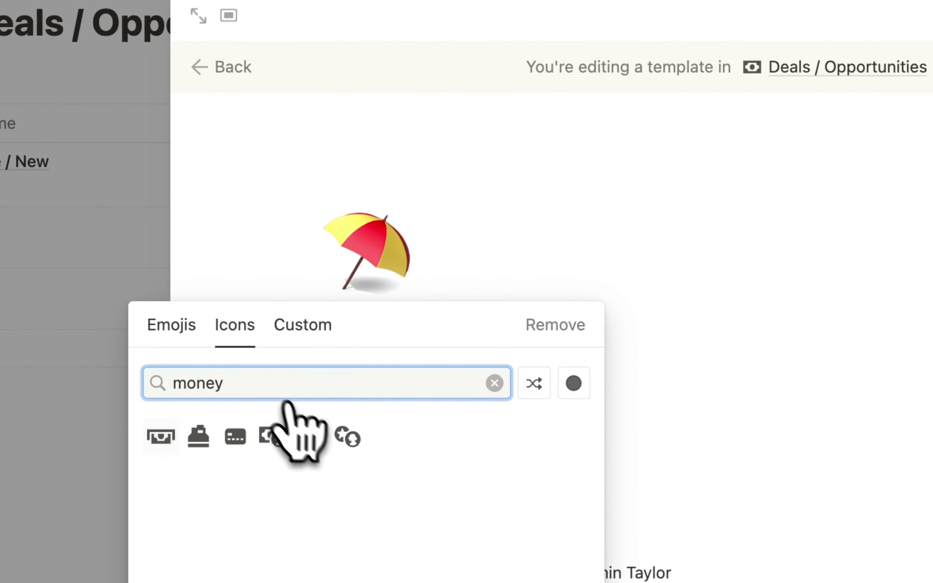
{"action": "left_click", "coordinate": [311, 436]}
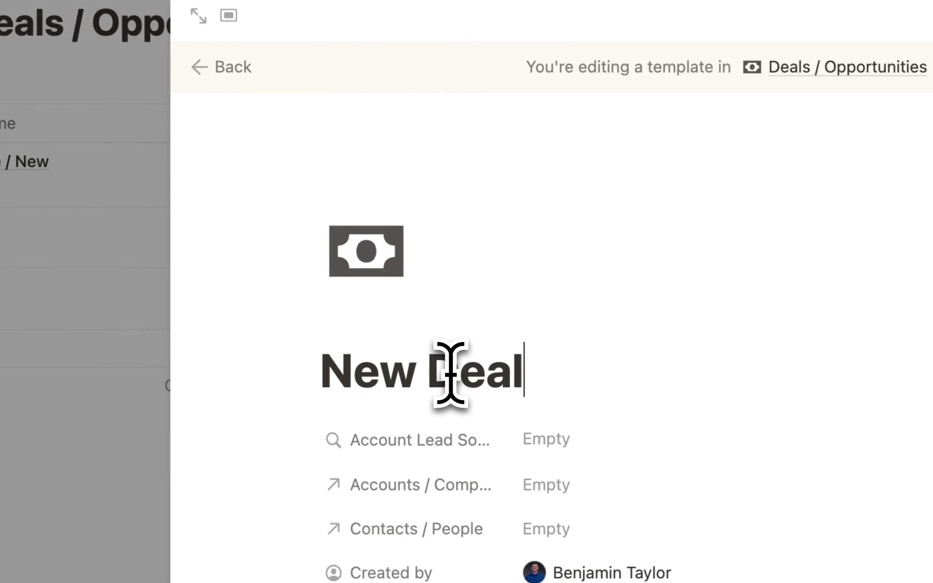
{"action": "scroll", "coordinate": [544, 378], "scroll_direction": "down", "scroll_amount": 5}
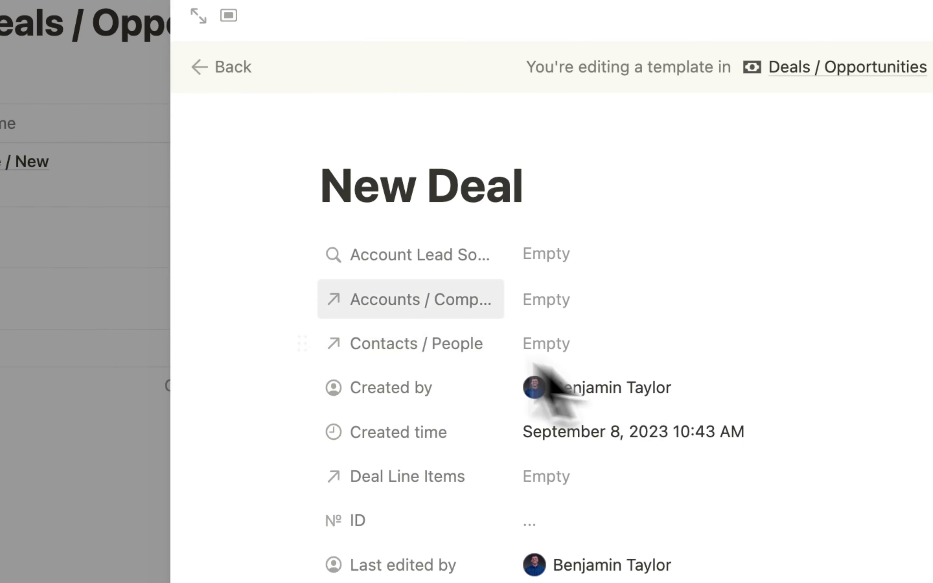
- Show Accounts / Companies, Contacts / People and Deal Line Items as page sections
{"action": "left_click", "coordinate": [310, 247]}
{"action": "key", "text": "Escape"}
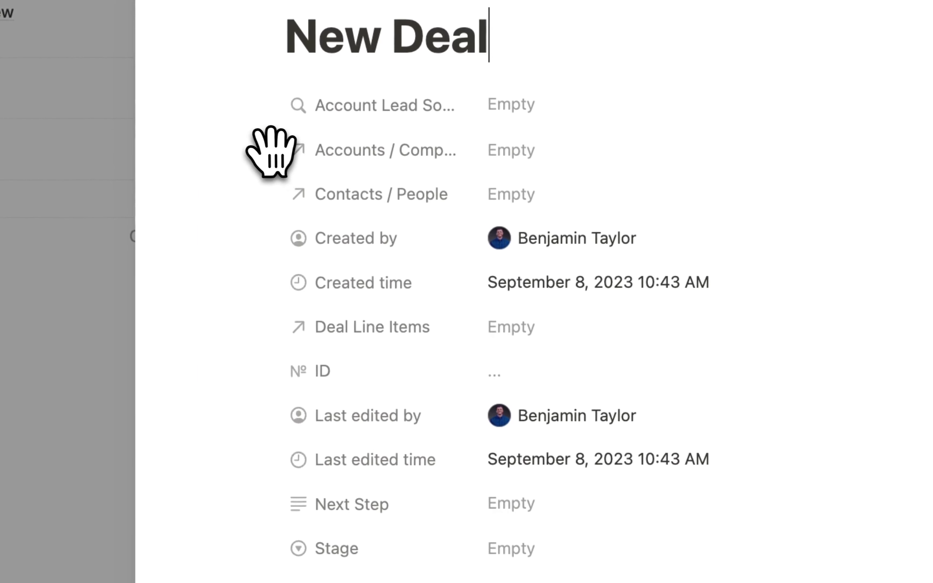
{"action": "left_click", "coordinate": [270, 150]}
{"action": "mouse_move", "coordinate": [443, 334]}
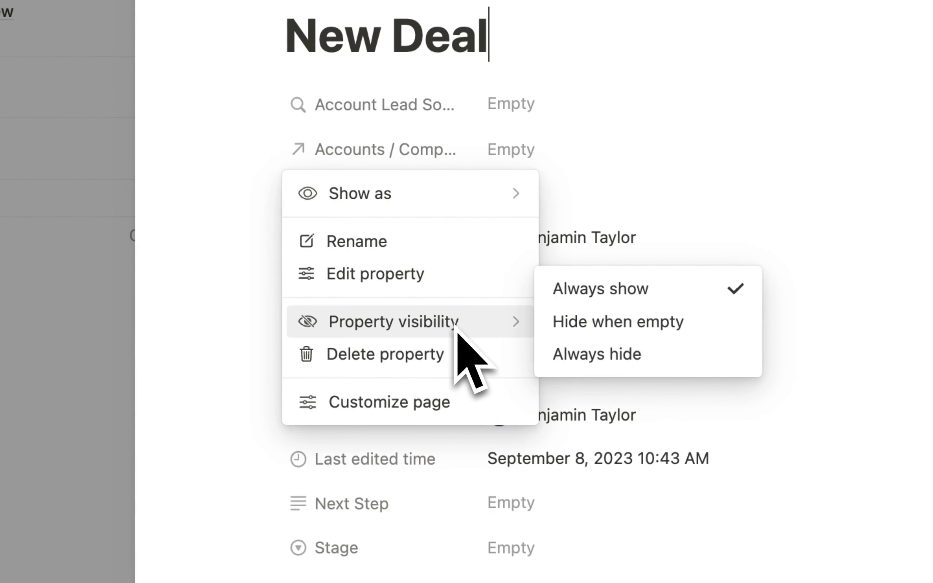
{"action": "mouse_move", "coordinate": [405, 185]}
{"action": "left_click", "coordinate": [555, 194]}
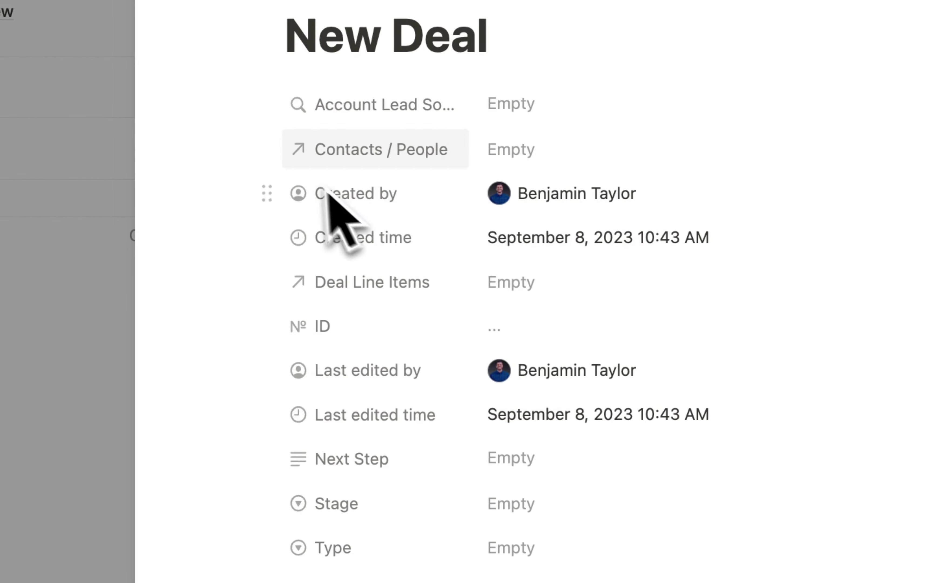
{"action": "left_click", "coordinate": [272, 151]}
{"action": "mouse_move", "coordinate": [513, 195]}
{"action": "left_click", "coordinate": [571, 192]}
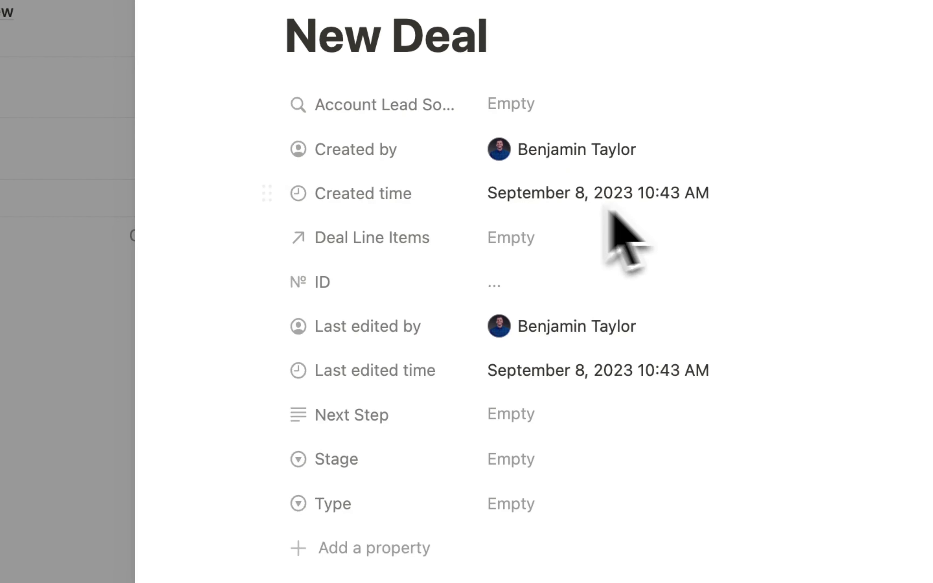
{"action": "left_click", "coordinate": [272, 235]}
{"action": "mouse_move", "coordinate": [447, 282]}
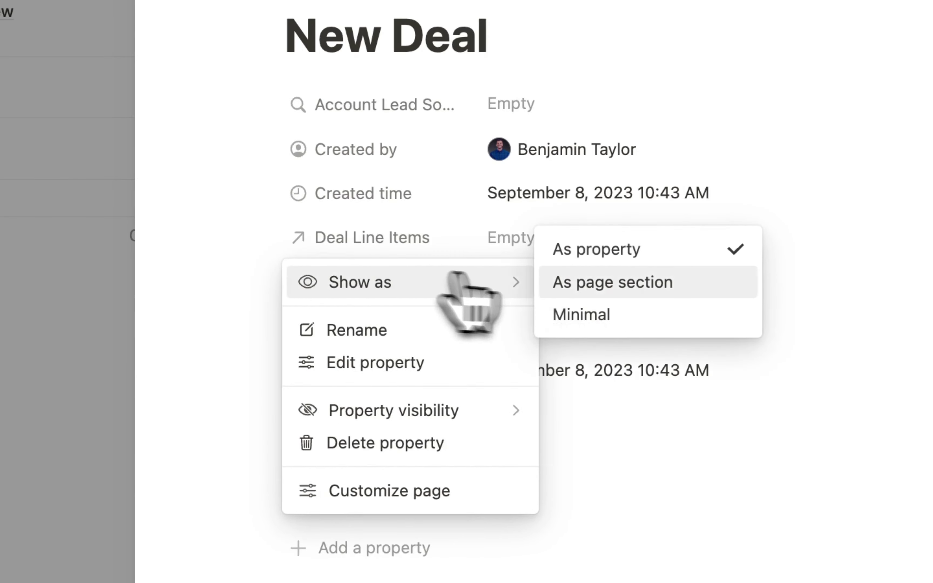
{"action": "left_click", "coordinate": [586, 285]}
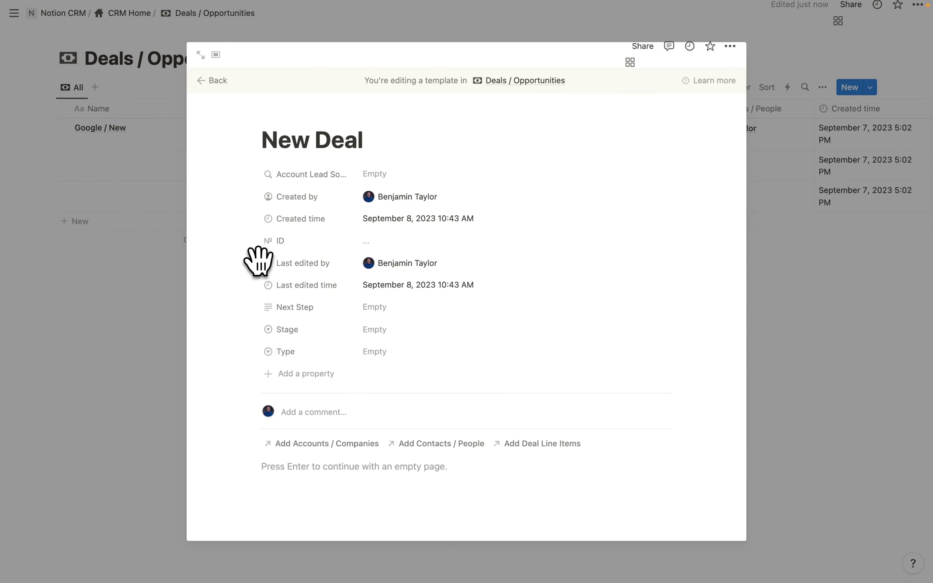
- Move Last edited by, Last edited time, Created time, Created by and ID below Type
{"action": "left_click_drag", "start_coordinate": [258, 262], "coordinate": [255, 355]}
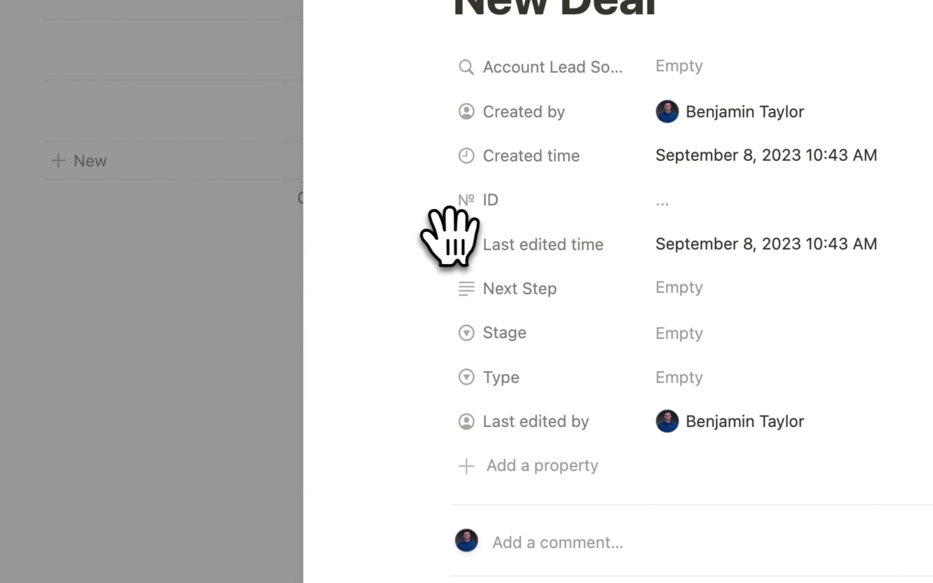
{"action": "left_click_drag", "start_coordinate": [449, 237], "coordinate": [437, 419]}
{"action": "left_click_drag", "start_coordinate": [439, 154], "coordinate": [480, 453]}
{"action": "left_click_drag", "start_coordinate": [440, 114], "coordinate": [445, 404]}
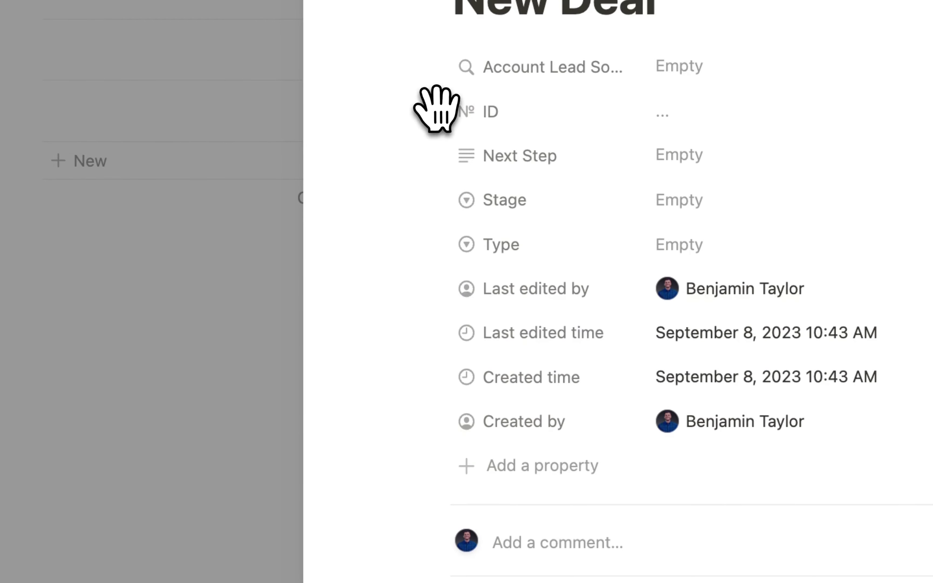
{"action": "left_click_drag", "start_coordinate": [437, 110], "coordinate": [466, 419]}
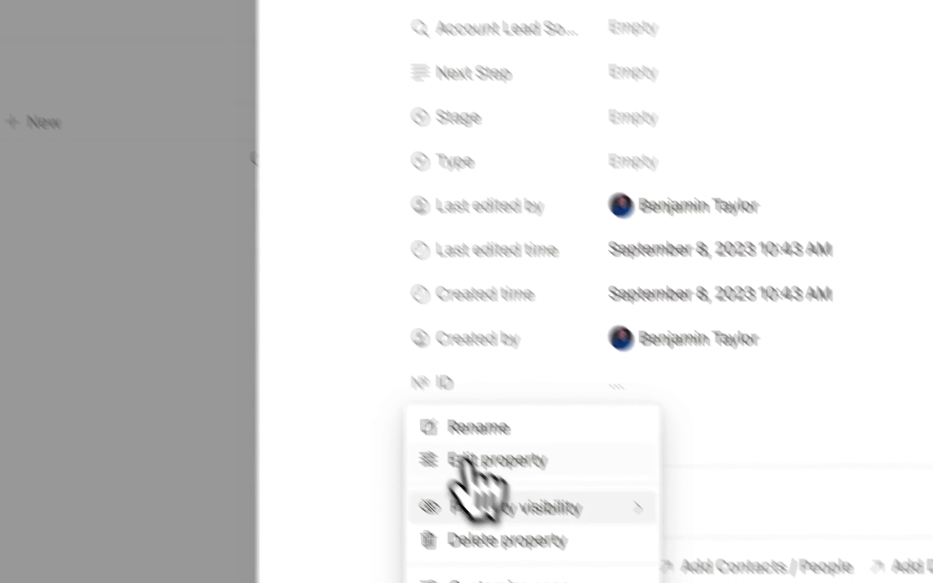
- Always hide the ID, Created by, Created time, Last edited time and Last edited by properties
{"action": "mouse_move", "coordinate": [598, 545]}
{"action": "left_click", "coordinate": [823, 580]}
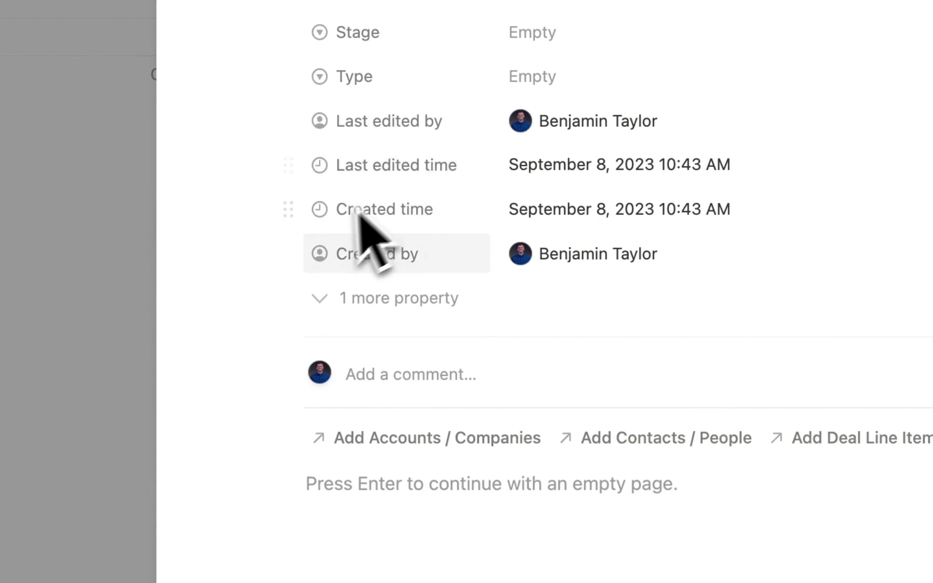
{"action": "left_click", "coordinate": [290, 253]}
{"action": "mouse_move", "coordinate": [485, 402]}
{"action": "left_click", "coordinate": [632, 395]}
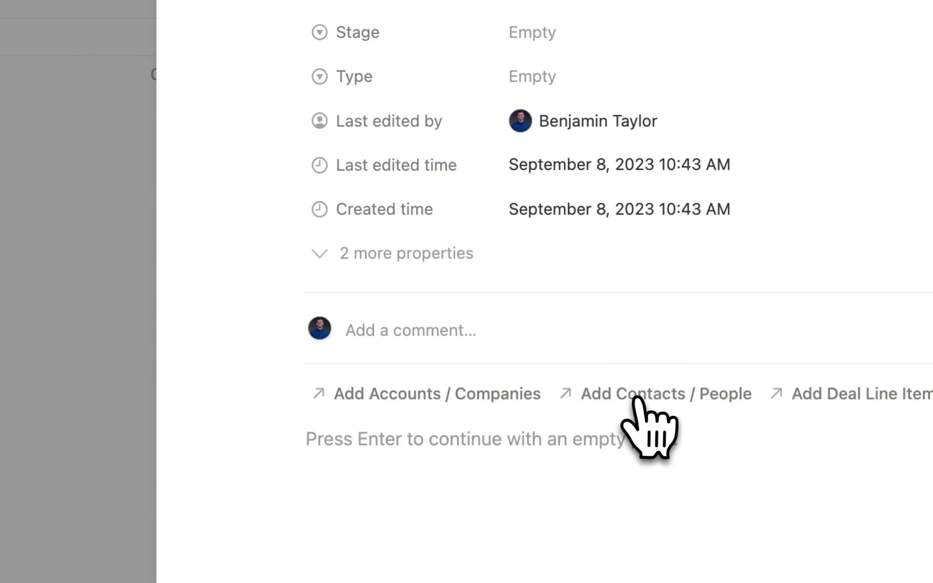
{"action": "left_click", "coordinate": [295, 206]}
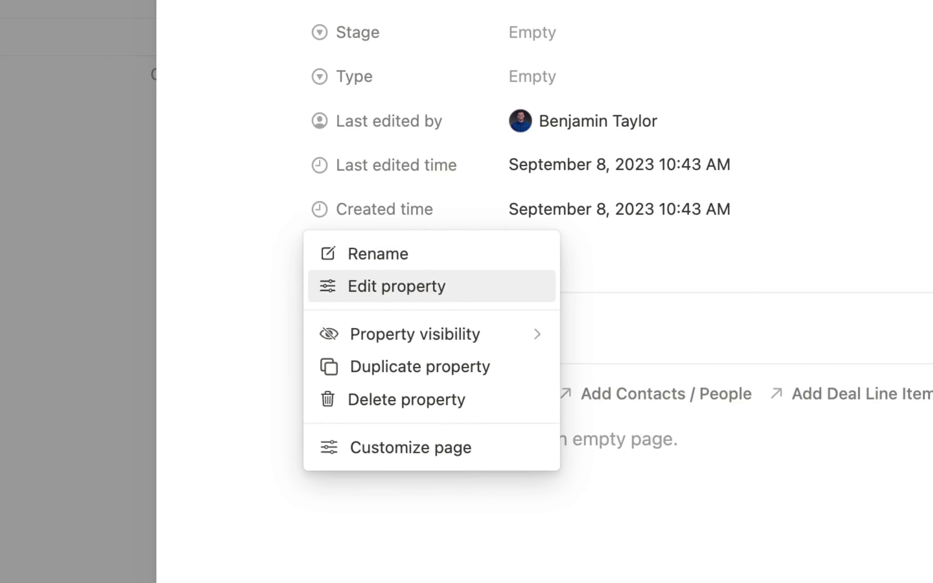
{"action": "mouse_move", "coordinate": [528, 337]}
{"action": "left_click", "coordinate": [621, 349]}
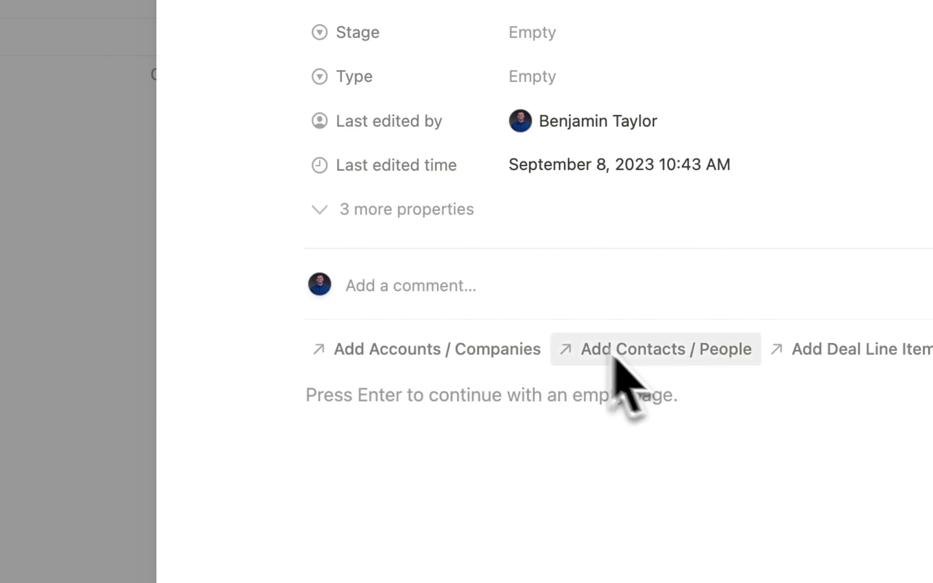
{"action": "left_click", "coordinate": [290, 166]}
{"action": "mouse_move", "coordinate": [559, 293]}
{"action": "left_click", "coordinate": [620, 307]}
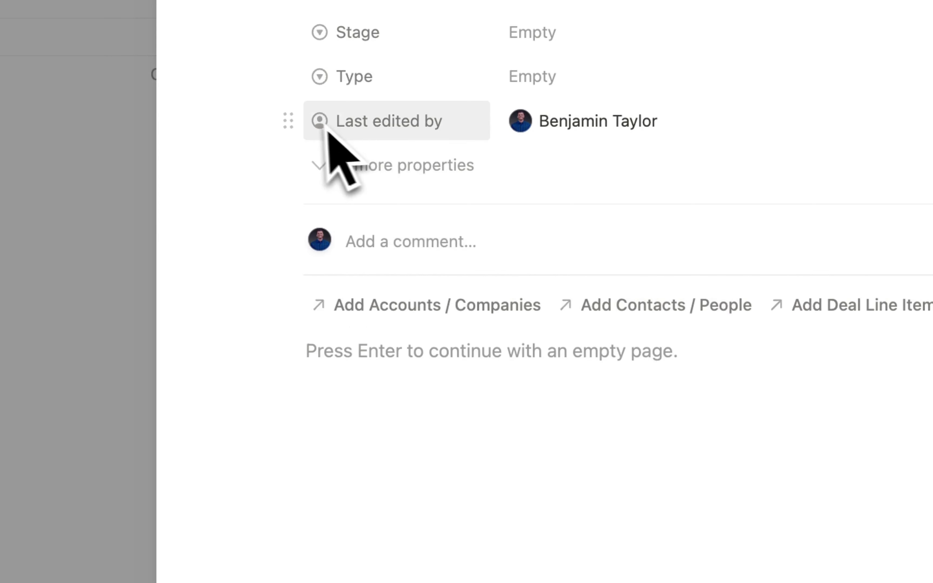
{"action": "left_click", "coordinate": [288, 121]}
{"action": "mouse_move", "coordinate": [445, 243]}
{"action": "left_click", "coordinate": [598, 260]}
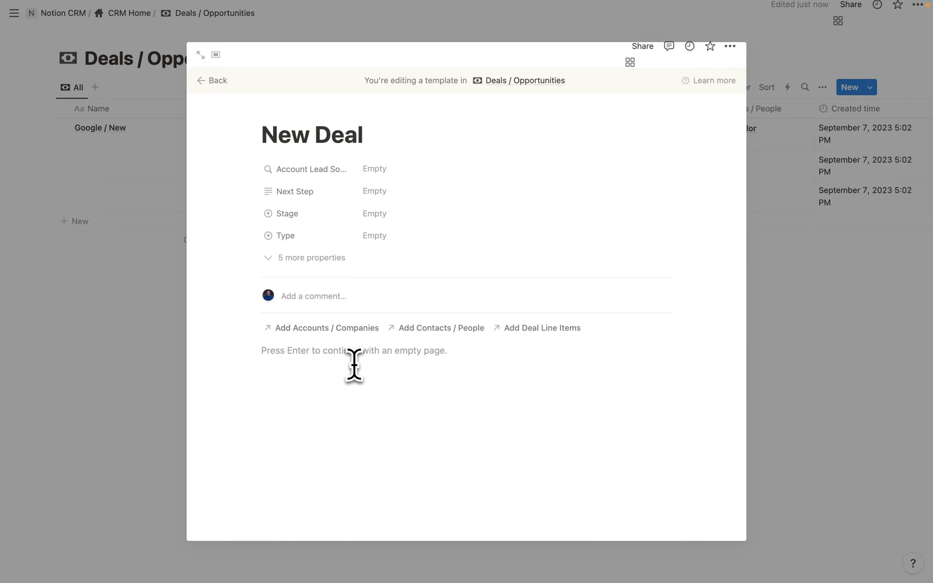
- Insert a button named New Related Line Item with a receipt icon
{"action": "left_click", "coordinate": [354, 365]}
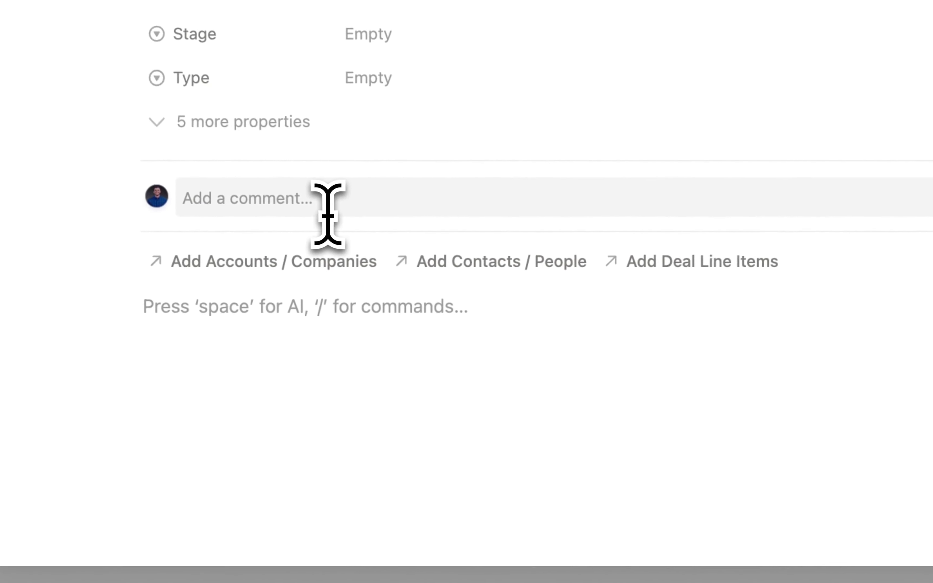
{"action": "type", "text": "/button"}
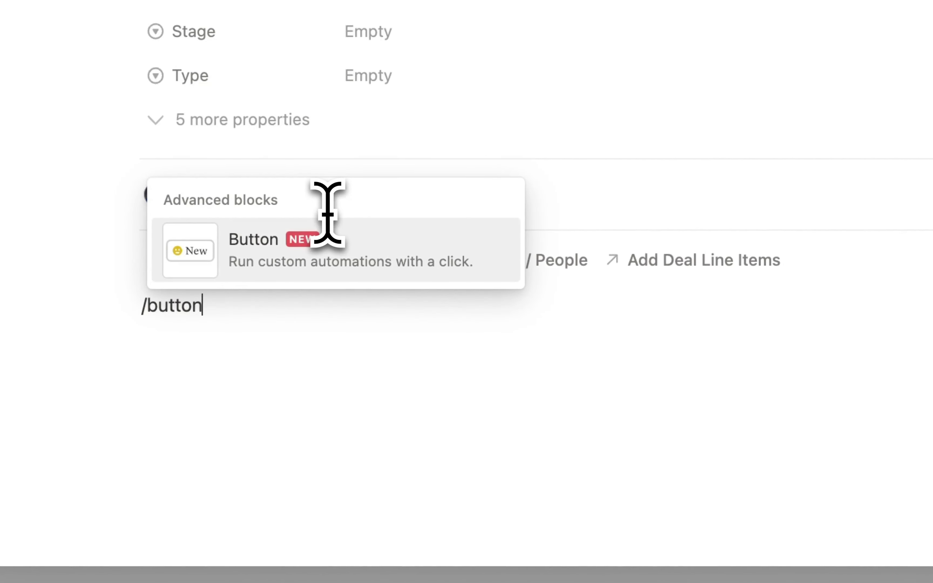
{"action": "key", "text": "Return"}
{"action": "left_click", "coordinate": [567, 360]}
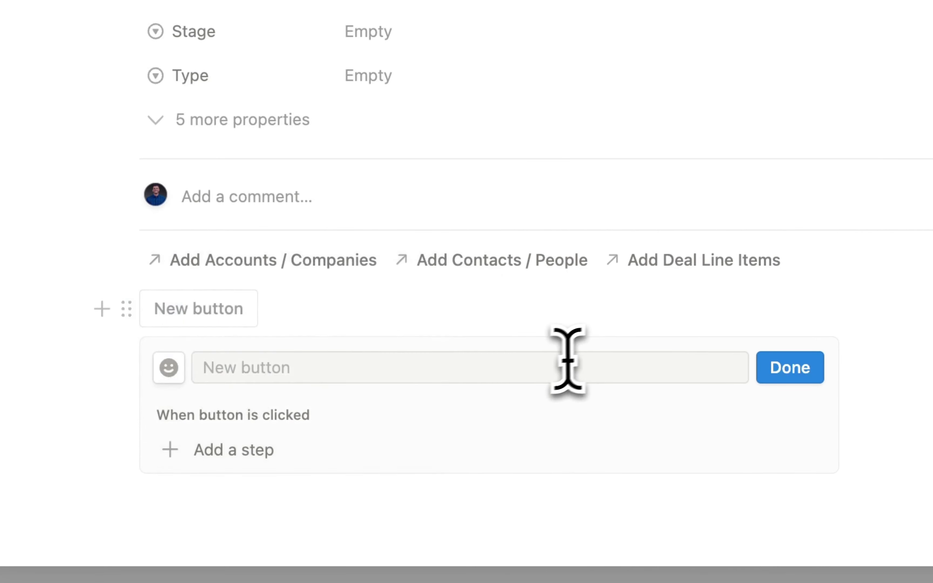
{"action": "left_click", "coordinate": [521, 368]}
{"action": "type", "text": "New Related Line Item"}
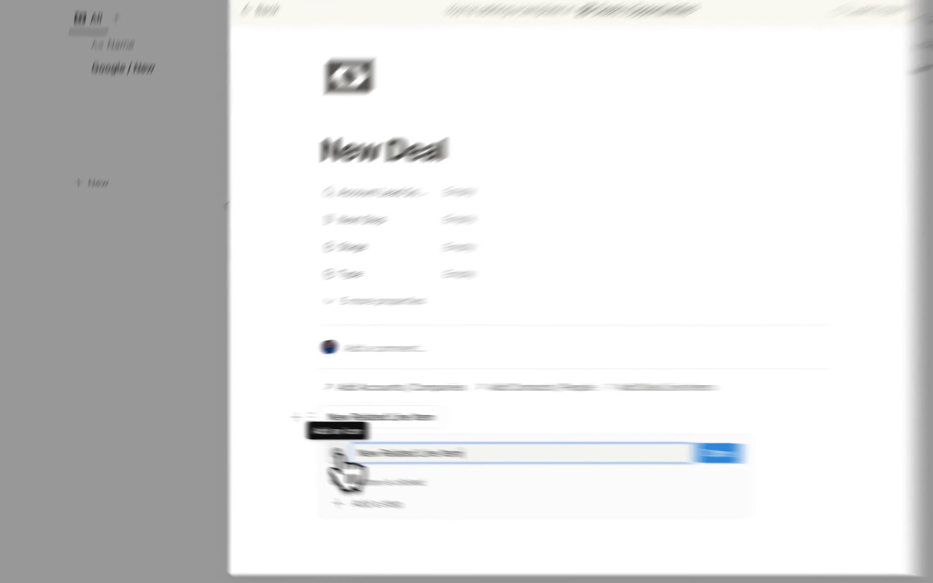
{"action": "left_click", "coordinate": [275, 441]}
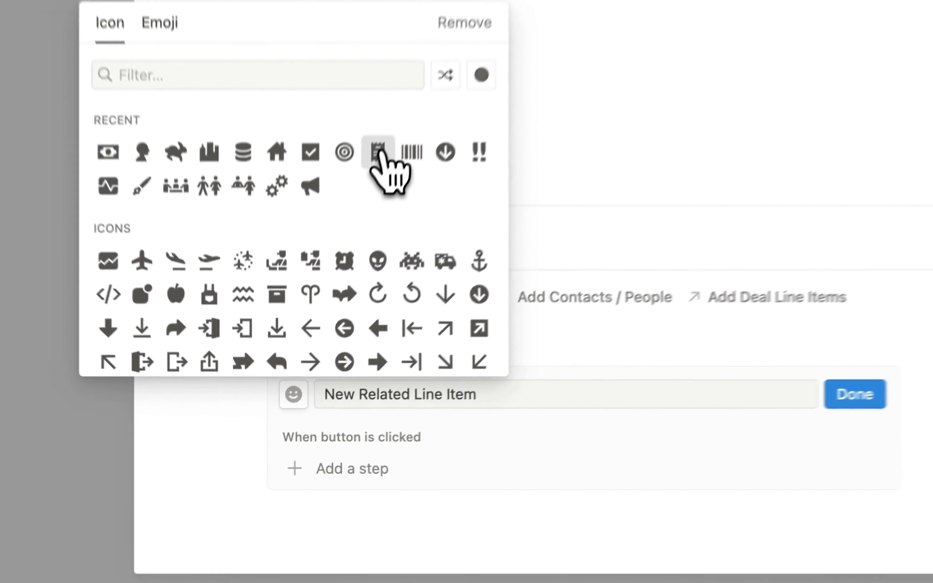
{"action": "left_click", "coordinate": [321, 308]}
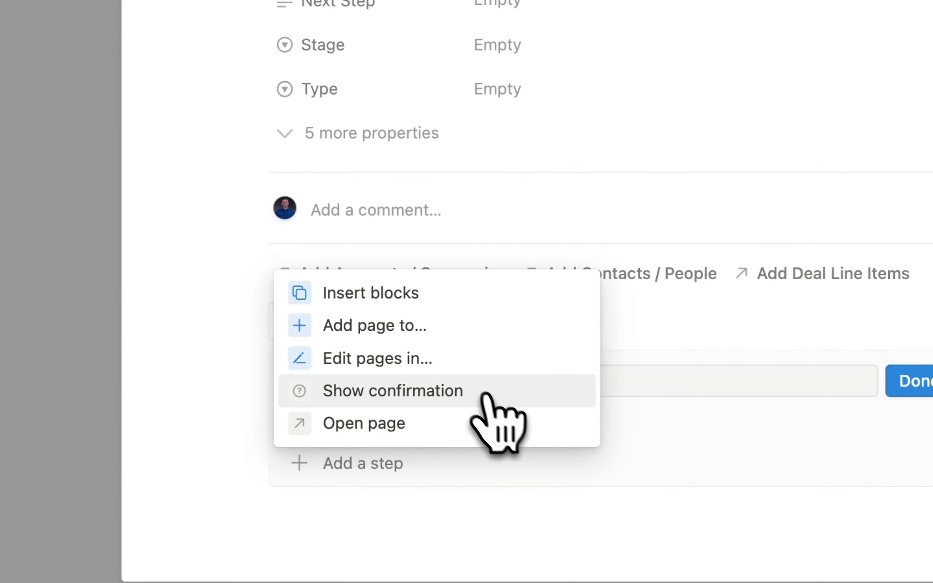
- Make the button add a Deal Line Items page with Deals / Opportunities set to This page
{"action": "left_click", "coordinate": [400, 332]}
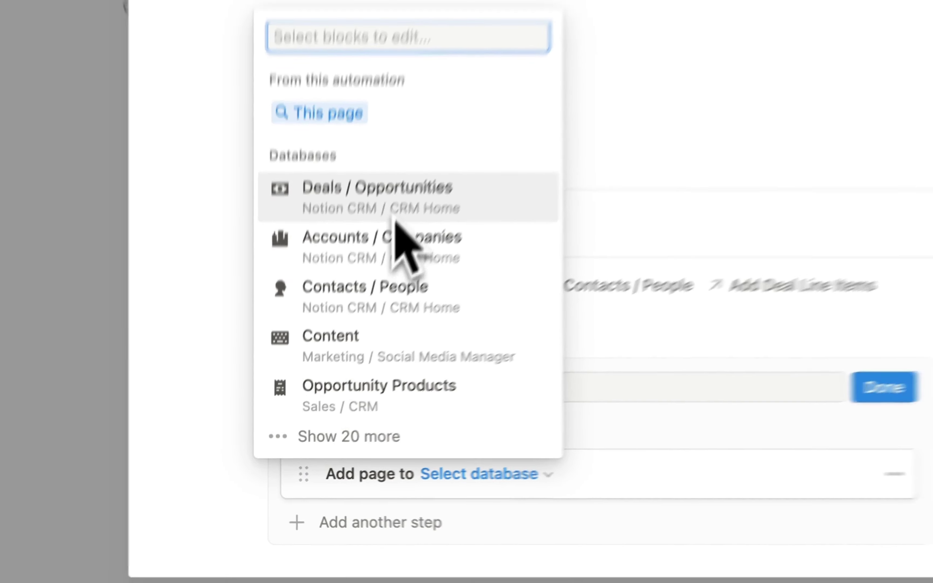
{"action": "type", "text": "lin"}
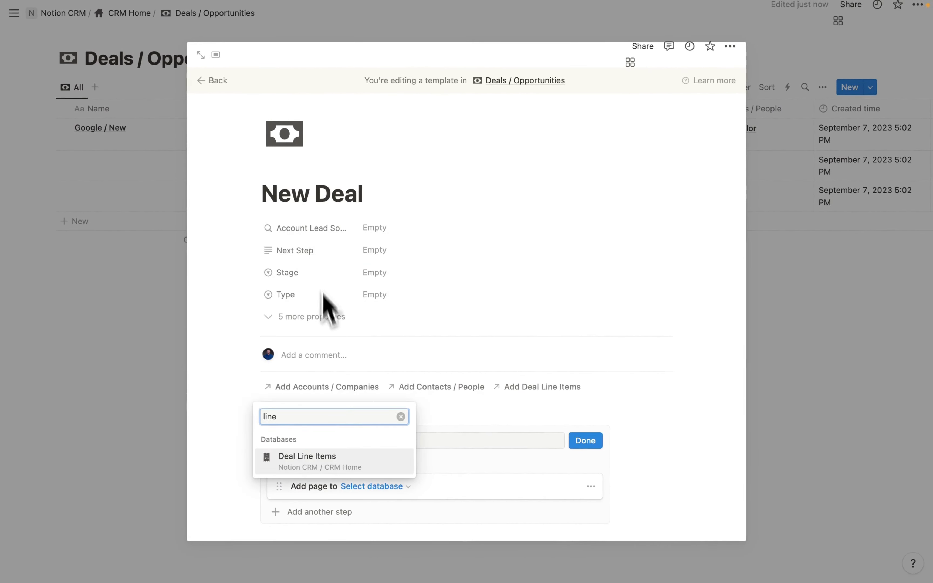
{"action": "type", "text": "e"}
{"action": "left_click", "coordinate": [332, 460]}
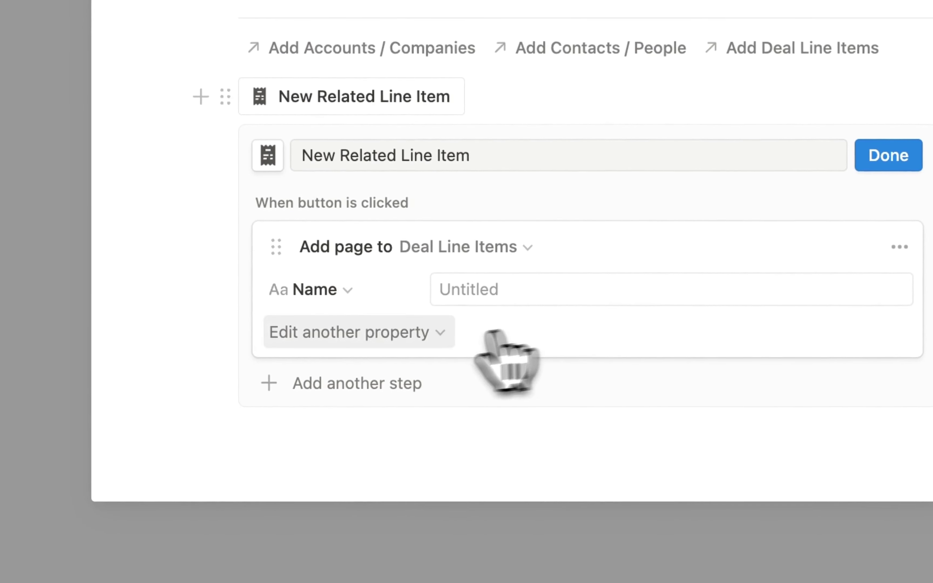
{"action": "left_click", "coordinate": [387, 333]}
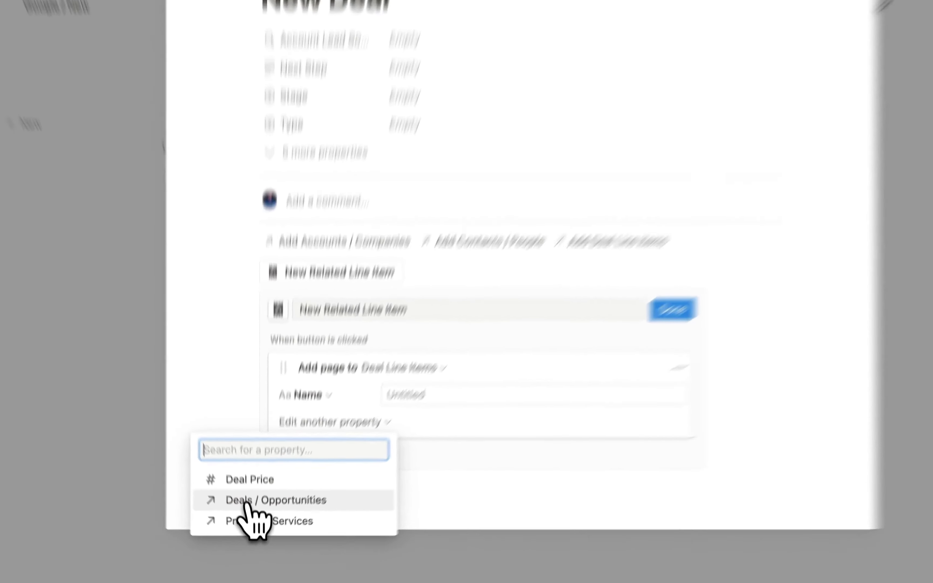
{"action": "left_click", "coordinate": [251, 518]}
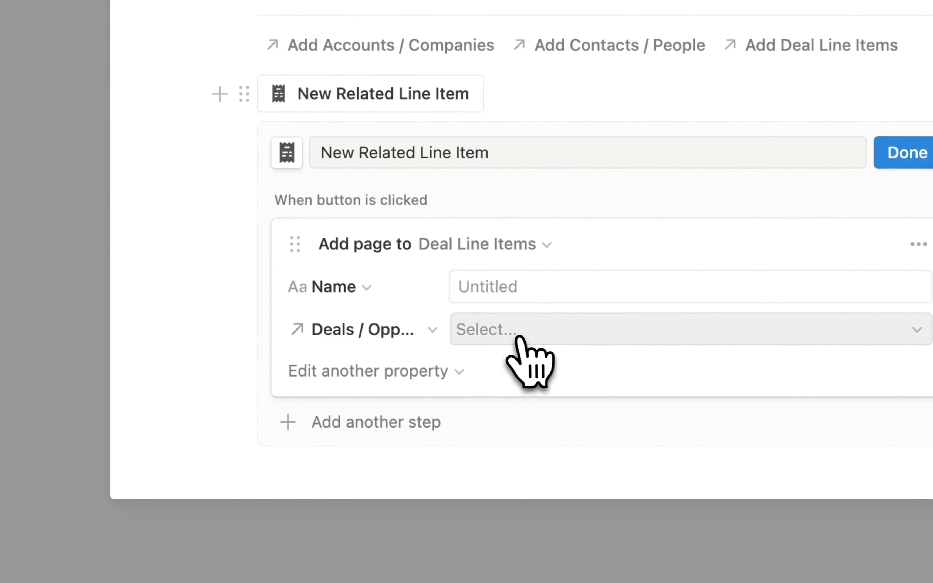
{"action": "left_click", "coordinate": [519, 337]}
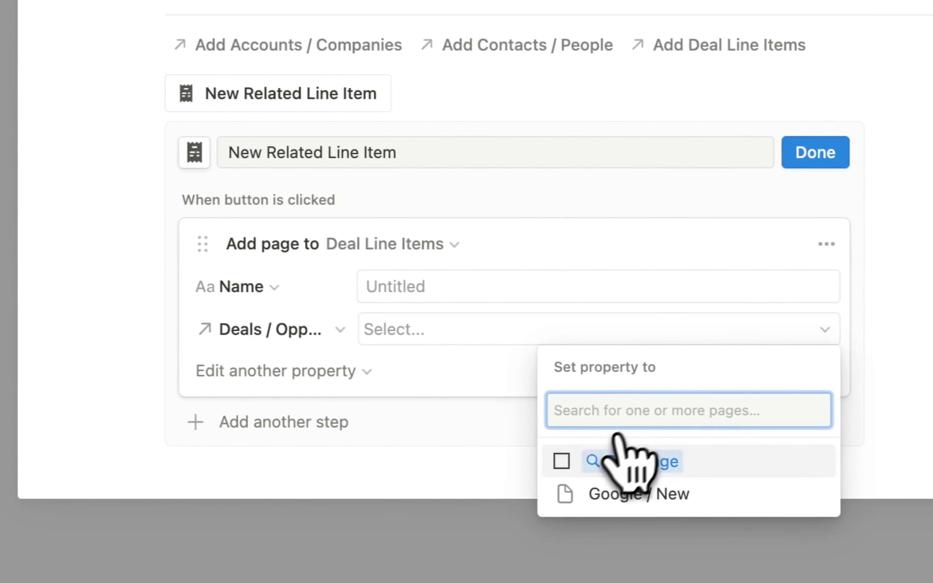
{"action": "left_click", "coordinate": [609, 449]}
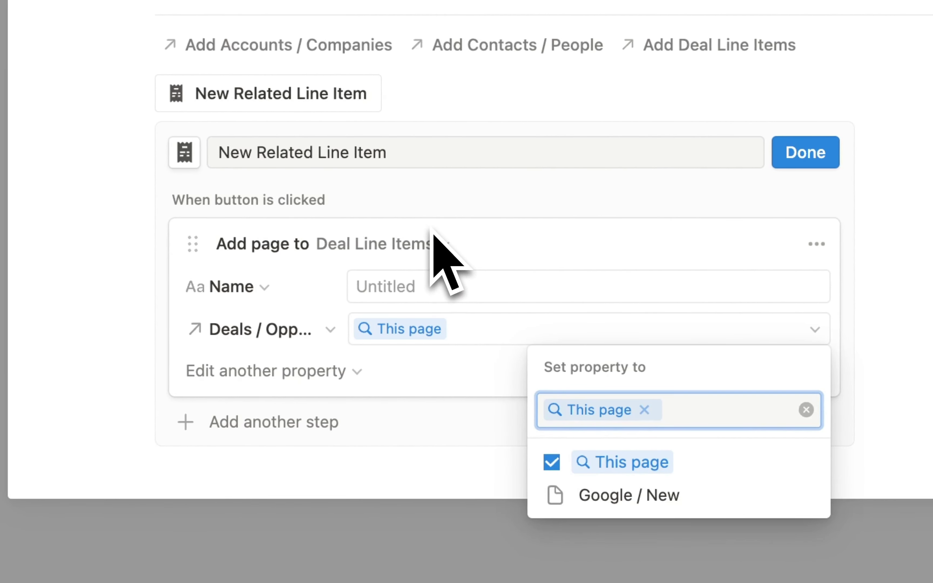
{"action": "key", "text": "Escape"}
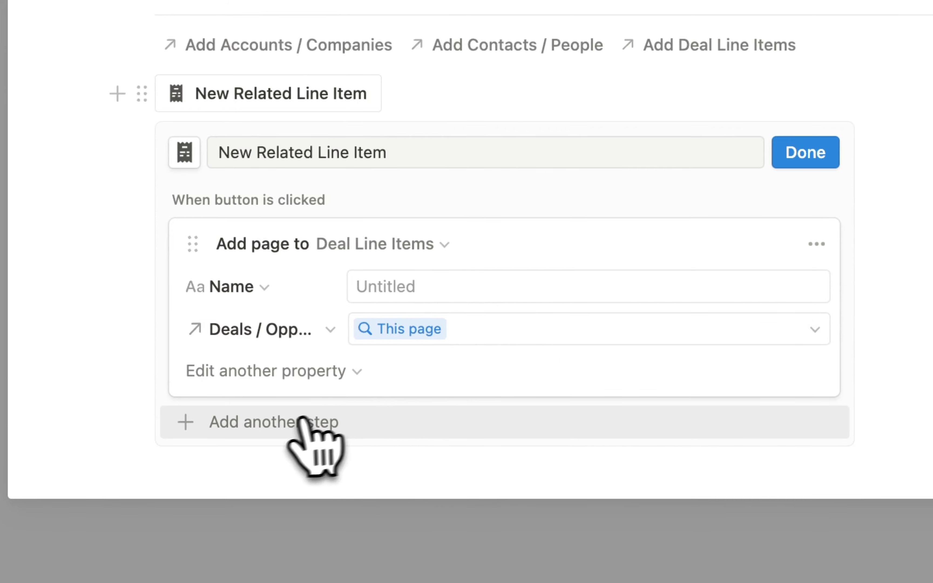
- Add an Open page step that opens the new line item, then finish the button
{"action": "left_click", "coordinate": [270, 424]}
{"action": "left_click", "coordinate": [305, 397]}
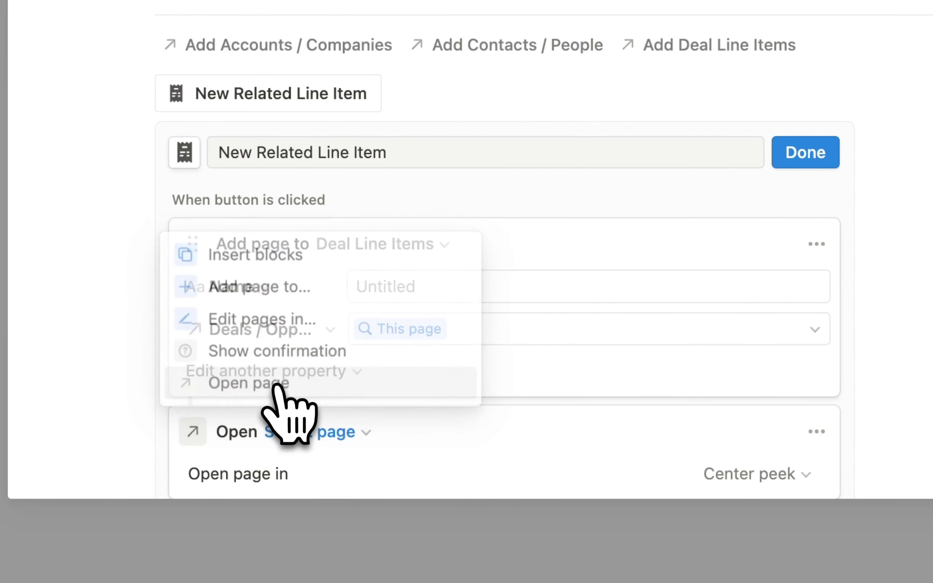
{"action": "scroll", "coordinate": [389, 444], "scroll_direction": "down", "scroll_amount": 4}
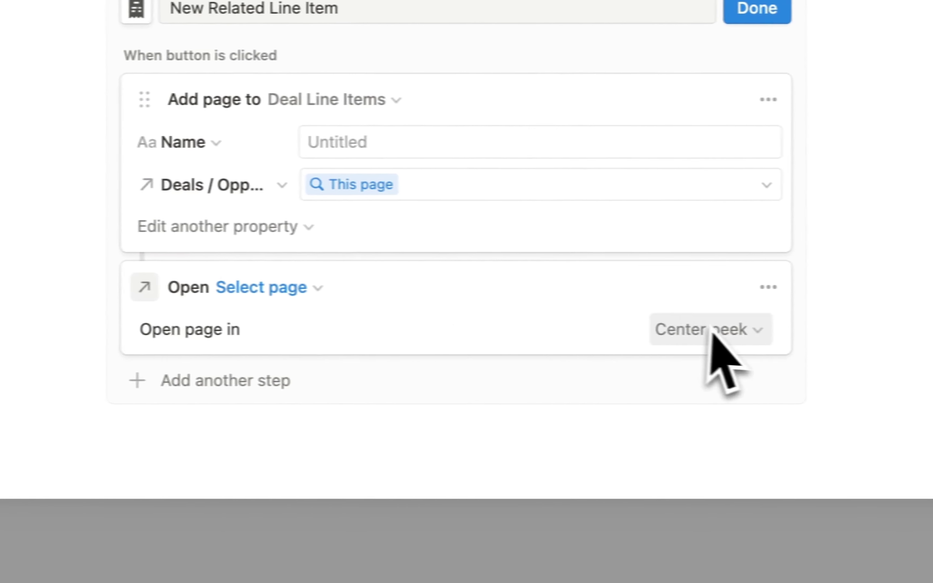
{"action": "left_click", "coordinate": [319, 291]}
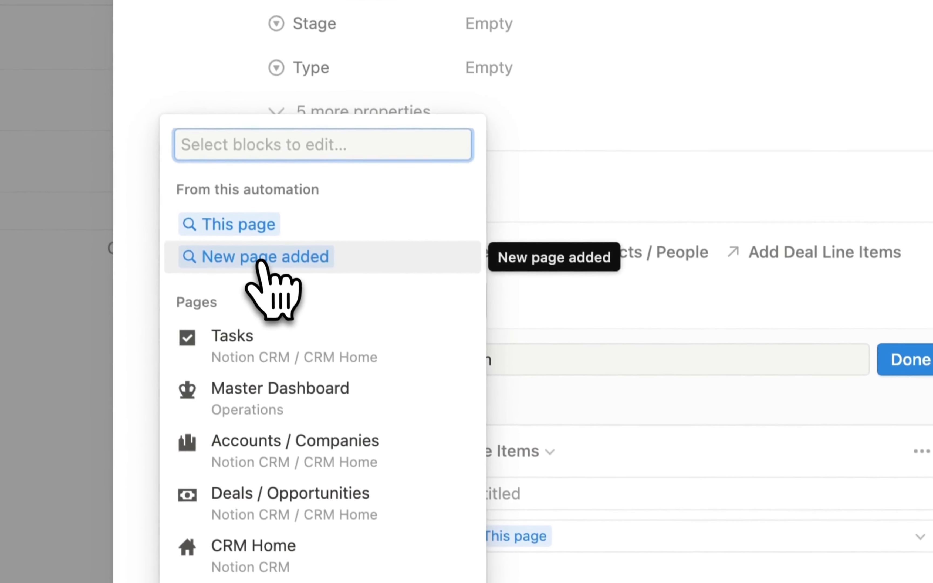
{"action": "left_click", "coordinate": [83, 446]}
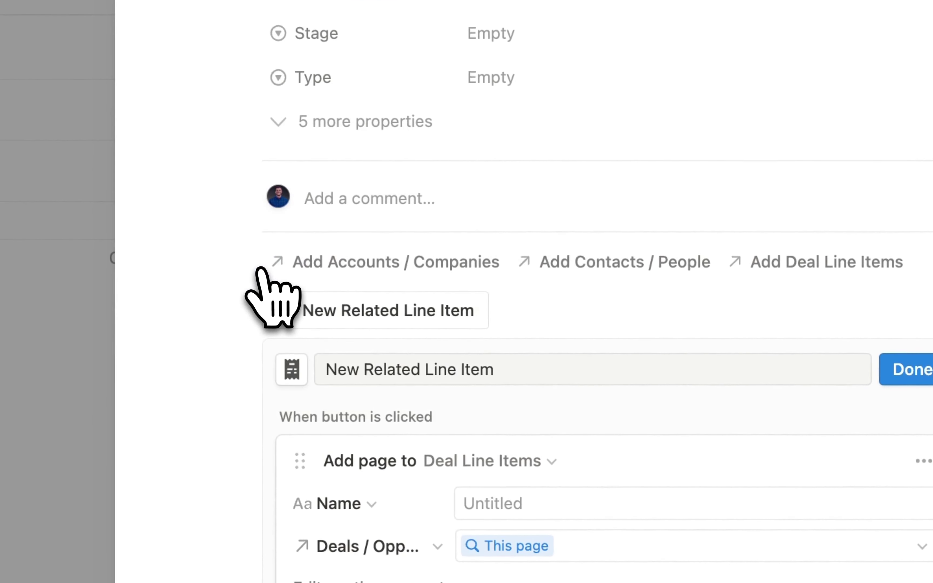
{"action": "left_click", "coordinate": [925, 370]}
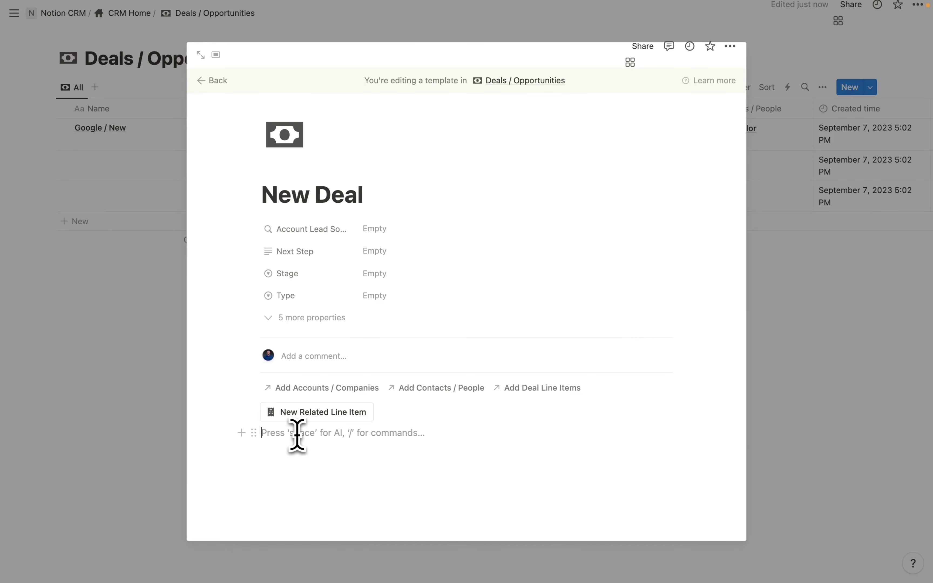
- Insert a callout with a rabbit icon and underlined 'Quick Add' text
{"action": "type", "text": "/c"}
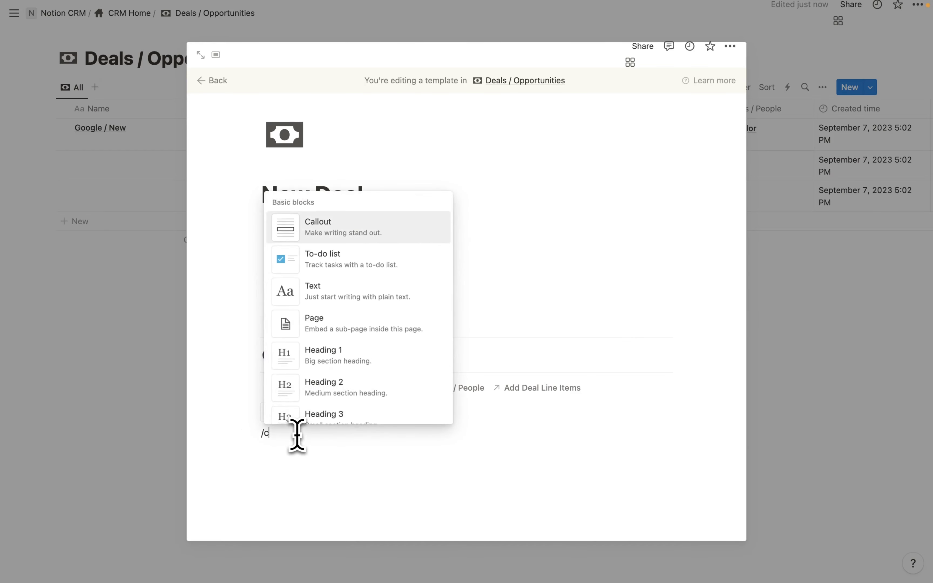
{"action": "key", "text": "Return"}
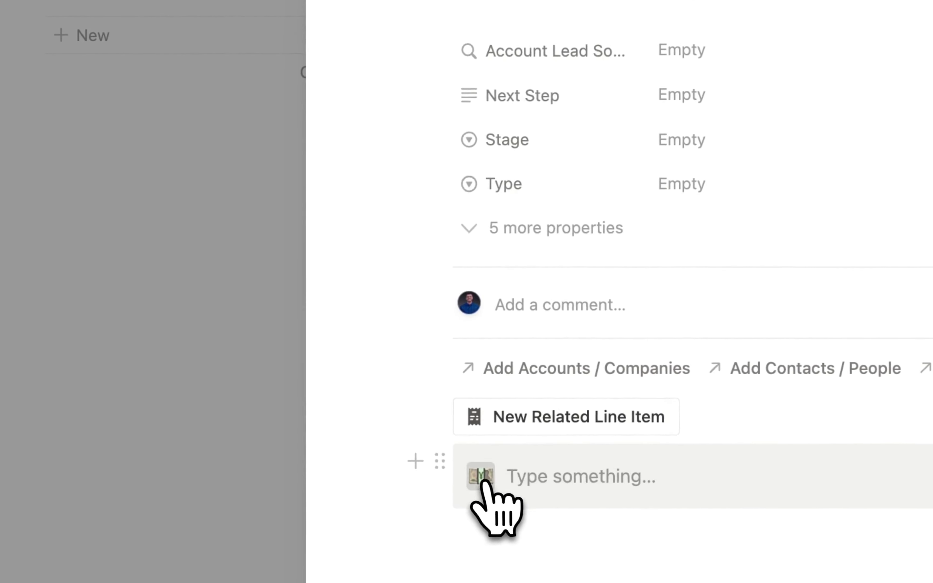
{"action": "left_click", "coordinate": [481, 478]}
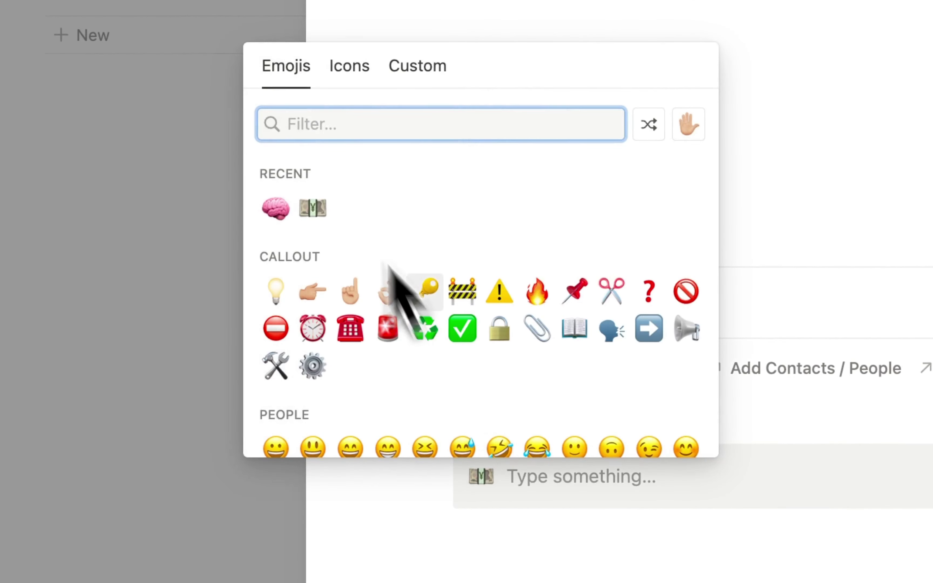
{"action": "left_click", "coordinate": [349, 66]}
{"action": "left_click", "coordinate": [405, 236]}
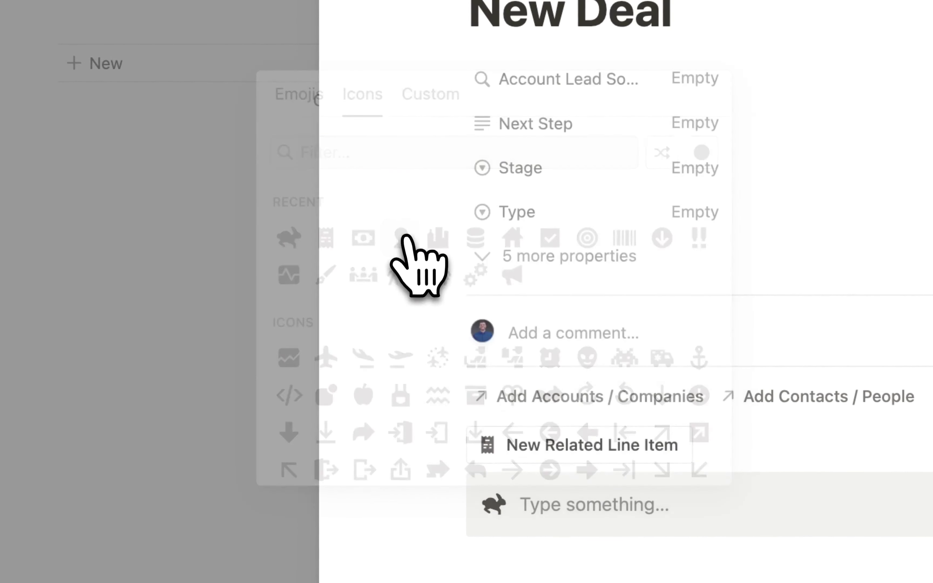
{"action": "left_click", "coordinate": [555, 501]}
{"action": "type", "text": "Quick Add"}
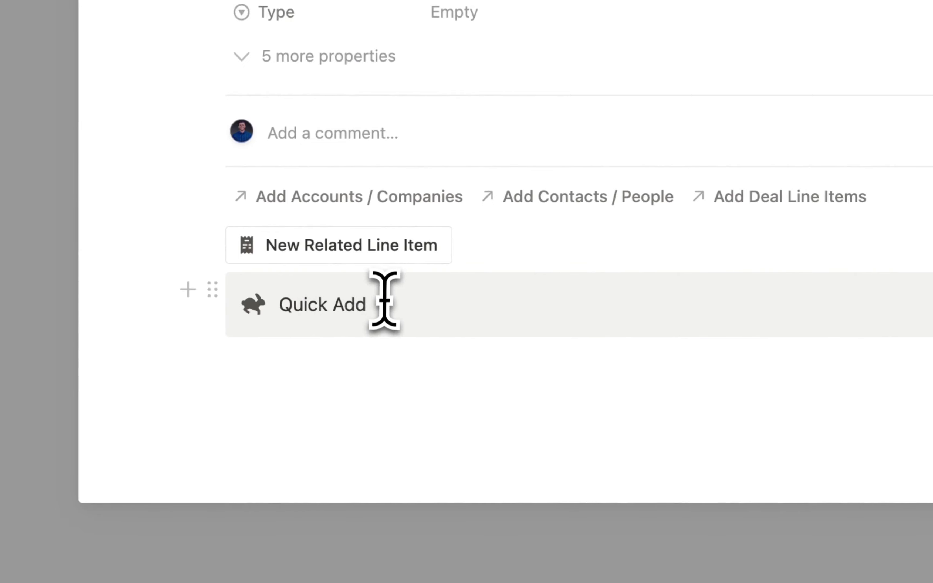
{"action": "left_click_drag", "start_coordinate": [282, 305], "coordinate": [280, 304]}
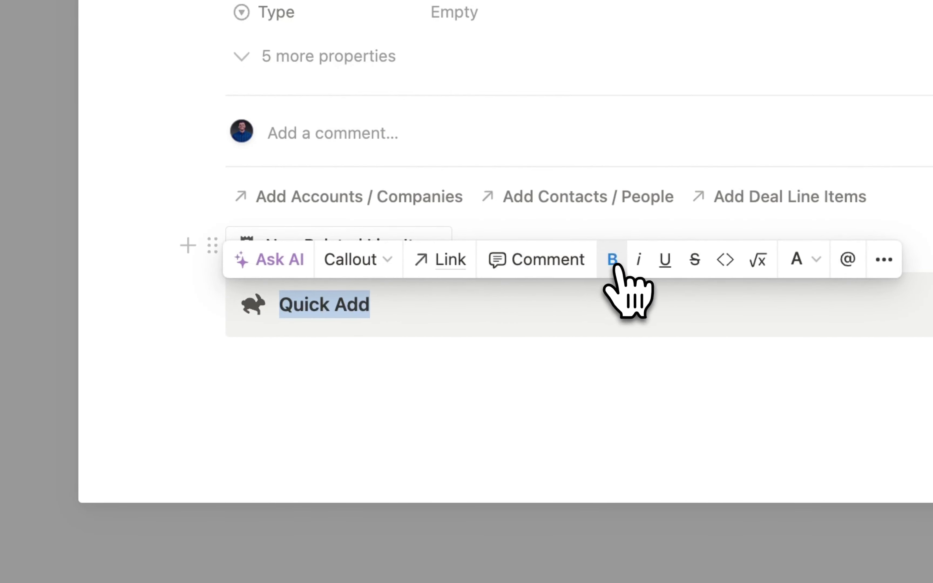
{"action": "left_click", "coordinate": [664, 261]}
{"action": "key", "text": "Escape"}
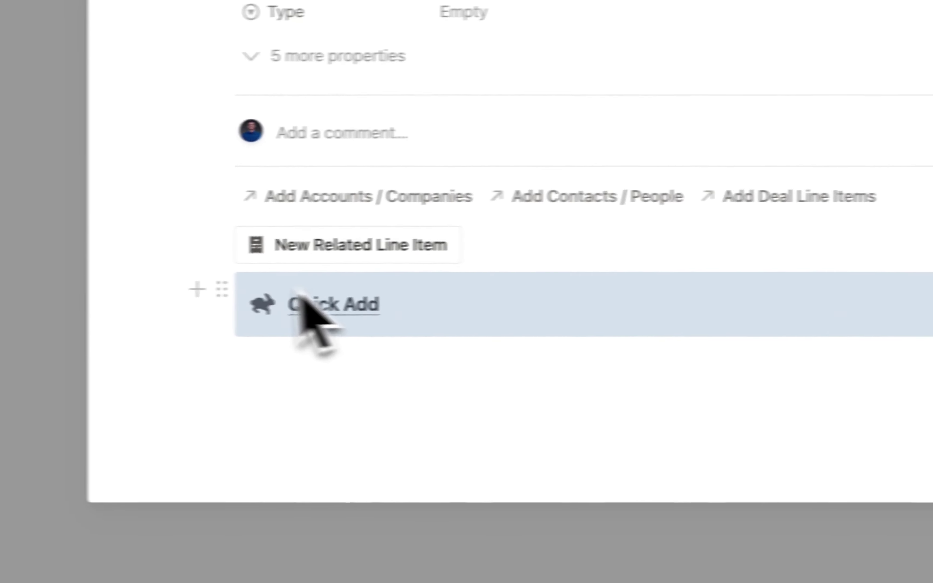
- Drag the New Related Line Item button into the callout and start a new line outside it
{"action": "left_click_drag", "start_coordinate": [343, 239], "coordinate": [478, 320]}
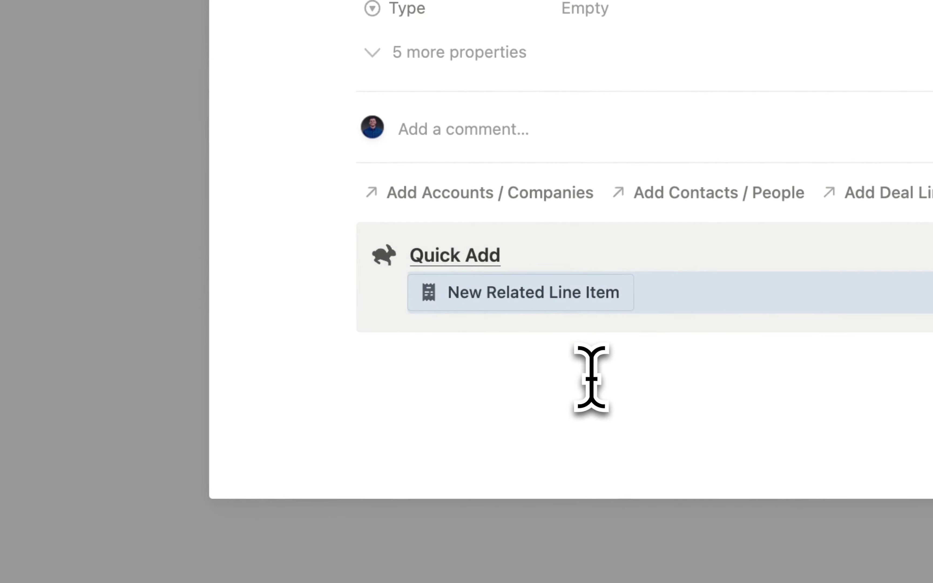
{"action": "left_click", "coordinate": [434, 361]}
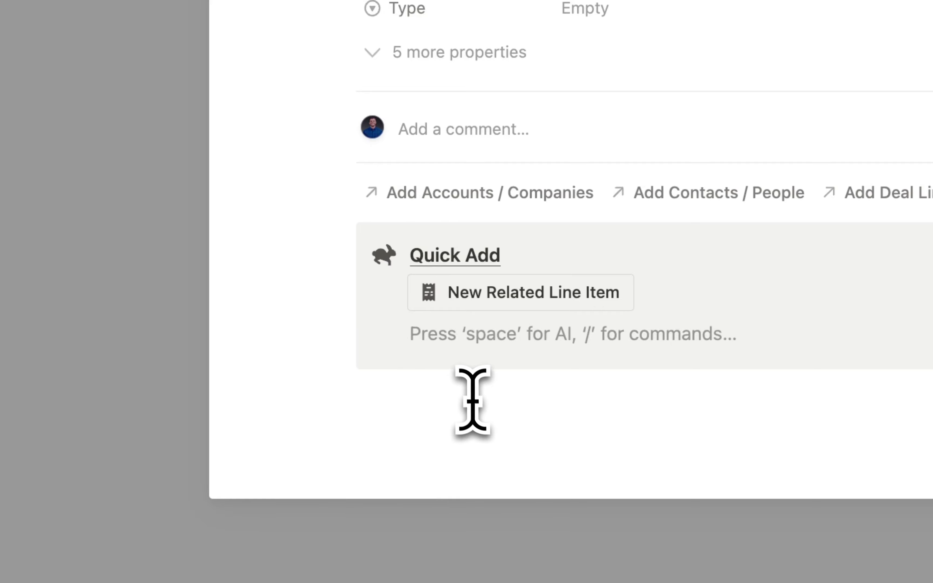
{"action": "key", "text": "shift+Tab"}
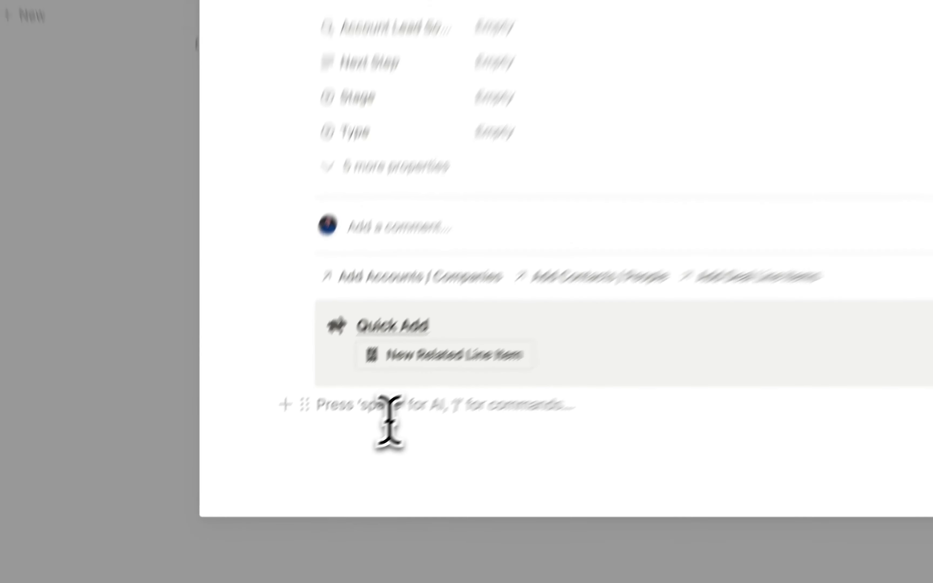
{"action": "type", "text": "/data"}
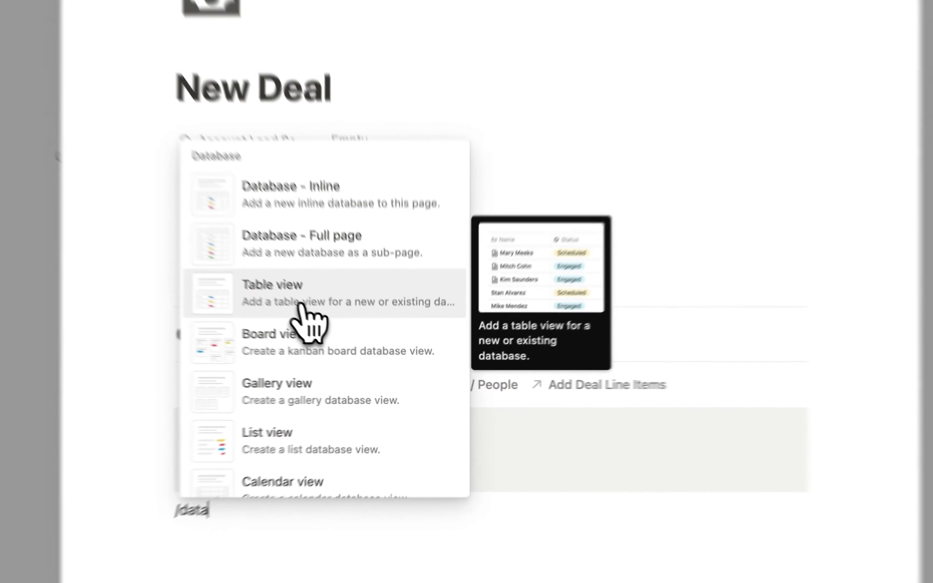
- Embed a Deal Line Items table copying the All view, with the database title hidden
{"action": "left_click", "coordinate": [344, 339]}
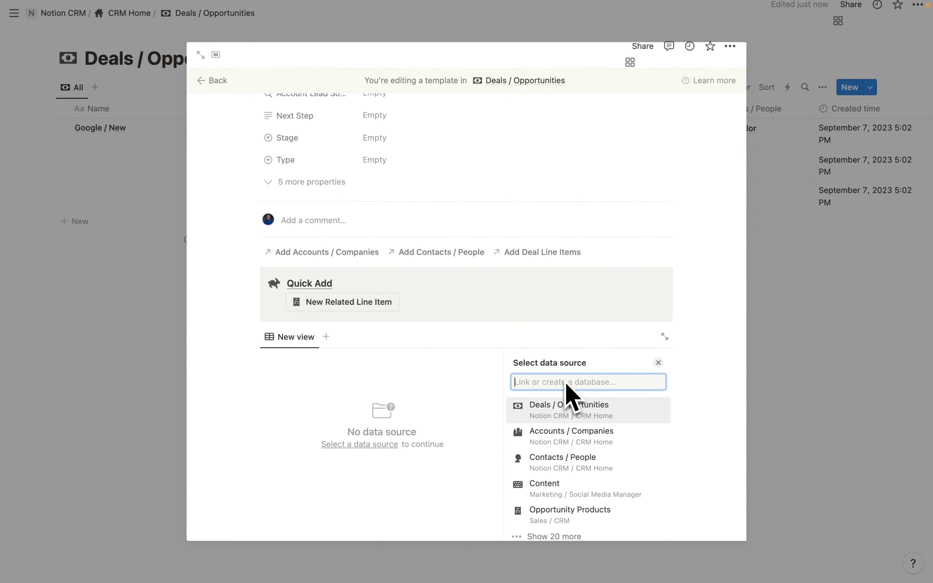
{"action": "type", "text": "line"}
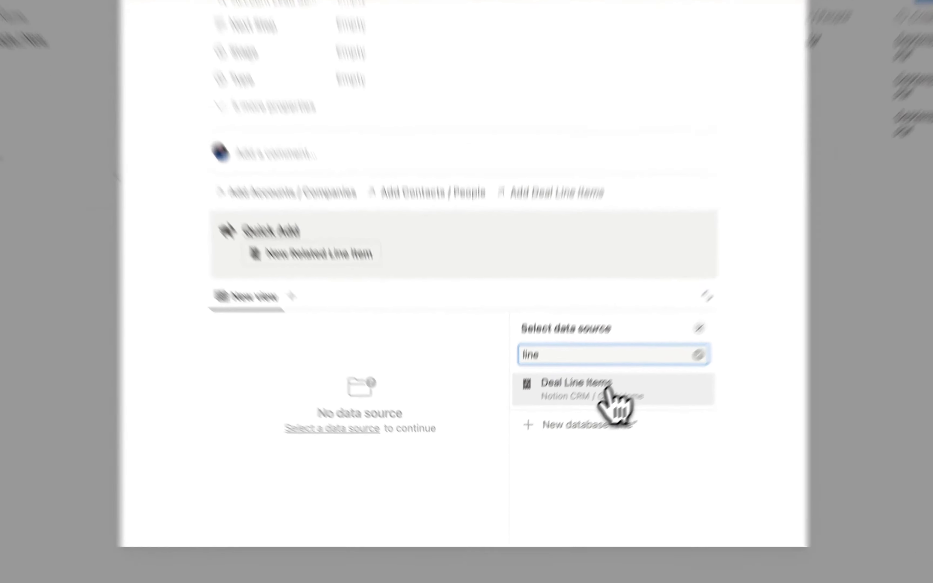
{"action": "left_click", "coordinate": [597, 409]}
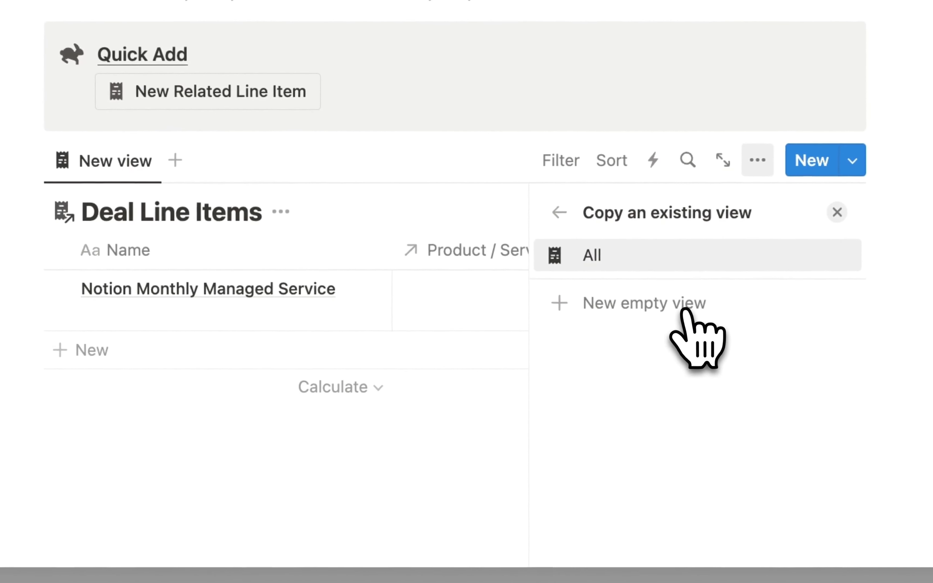
{"action": "left_click", "coordinate": [611, 262]}
{"action": "left_click", "coordinate": [459, 224]}
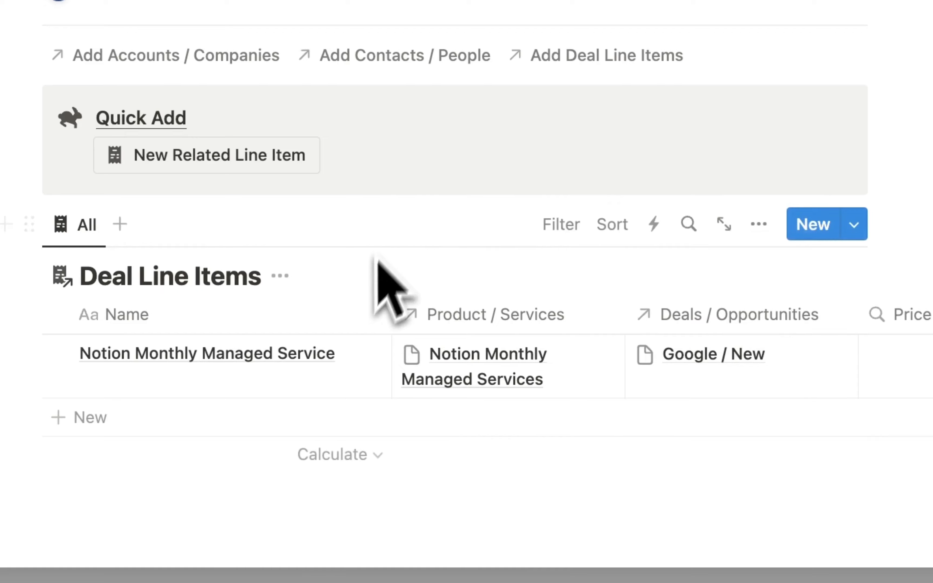
{"action": "left_click", "coordinate": [280, 276]}
{"action": "left_click", "coordinate": [307, 396]}
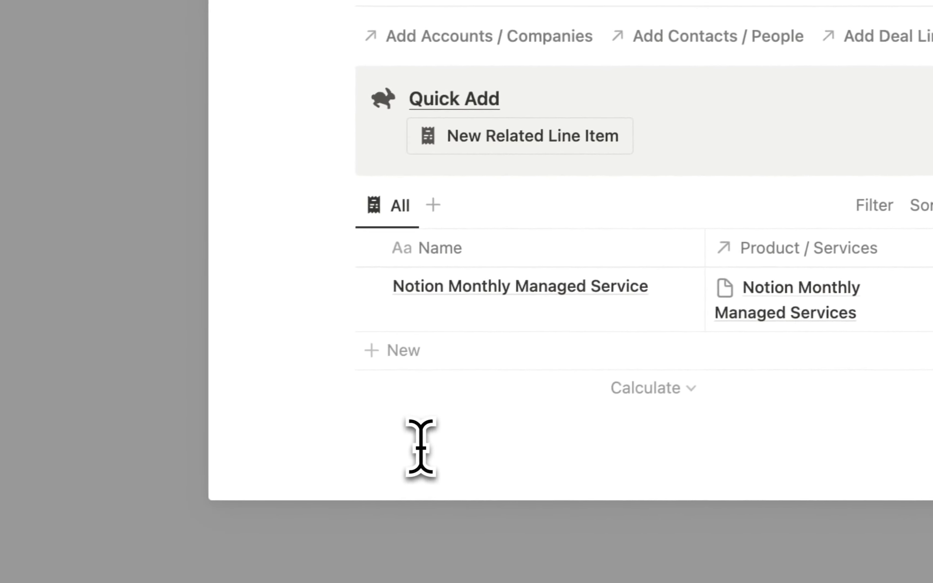
- Add a Heading 2 'Related Line Items' and drag it above the table
{"action": "left_click", "coordinate": [421, 447]}
{"action": "type", "text": "/head"}
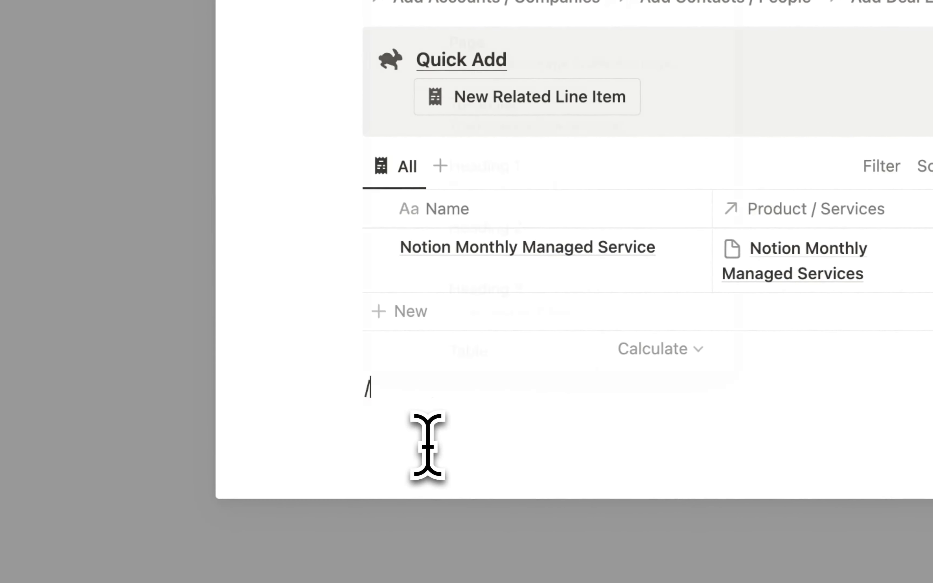
{"action": "key", "text": "Down"}
{"action": "key", "text": "Return"}
{"action": "type", "text": "Related Line Items"}
{"action": "left_click_drag", "start_coordinate": [350, 387], "coordinate": [364, 149]}
- Hide the Deals / Opportunities, Created time, Created by, ID and Last edited time columns
{"action": "scroll", "coordinate": [544, 397], "scroll_direction": "right", "scroll_amount": 2}
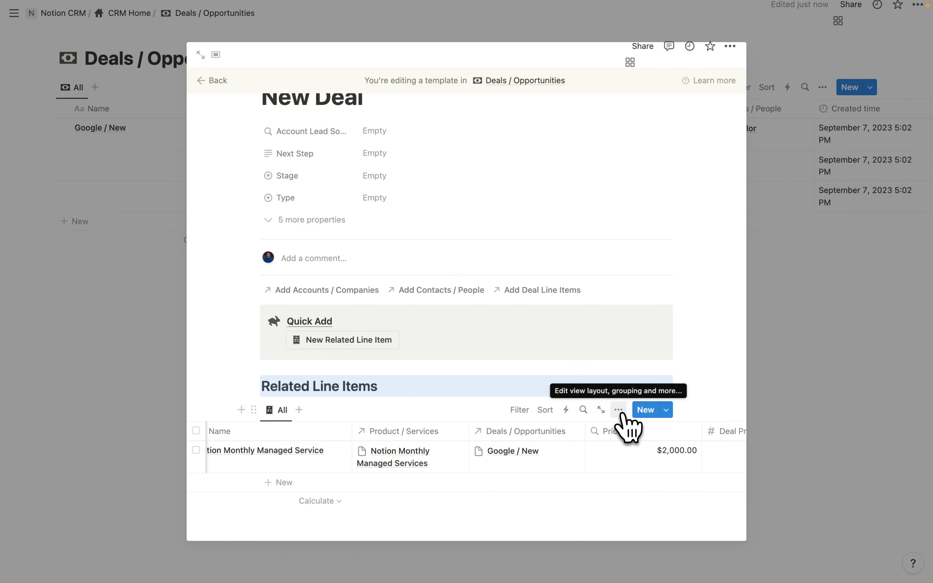
{"action": "left_click", "coordinate": [619, 410]}
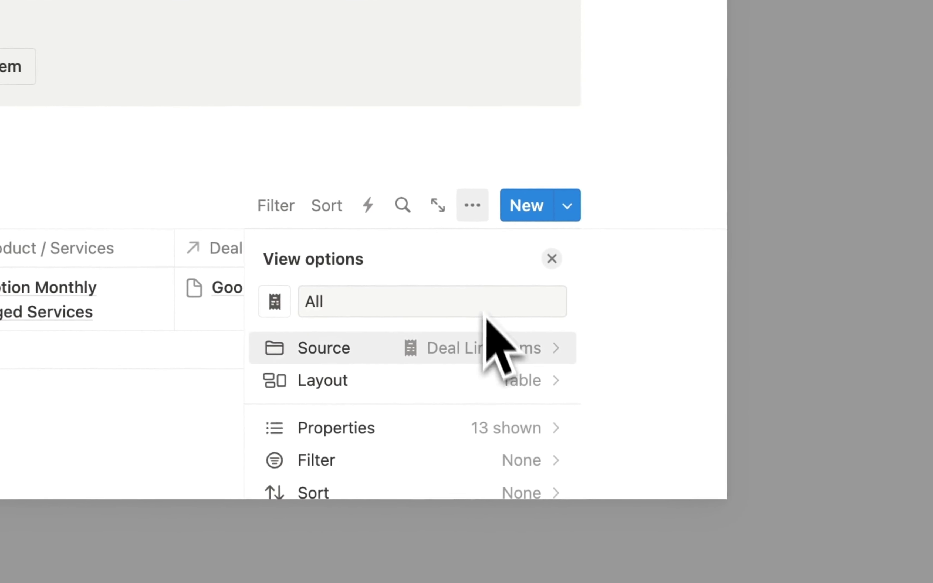
{"action": "left_click", "coordinate": [451, 347]}
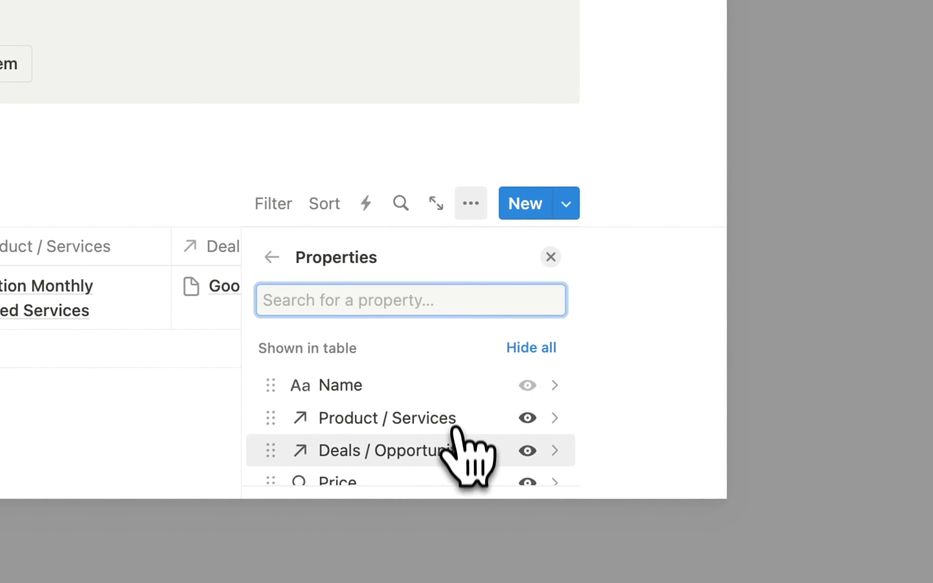
{"action": "scroll", "coordinate": [458, 440], "scroll_direction": "down", "scroll_amount": 2}
{"action": "left_click", "coordinate": [528, 396]}
{"action": "scroll", "coordinate": [442, 398], "scroll_direction": "down", "scroll_amount": 3}
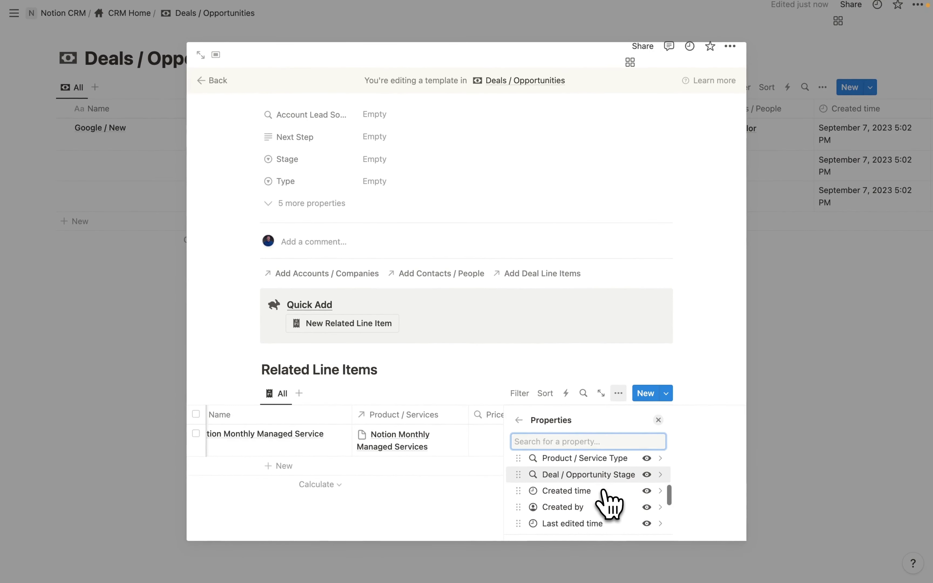
{"action": "scroll", "coordinate": [617, 488], "scroll_direction": "down", "scroll_amount": 1}
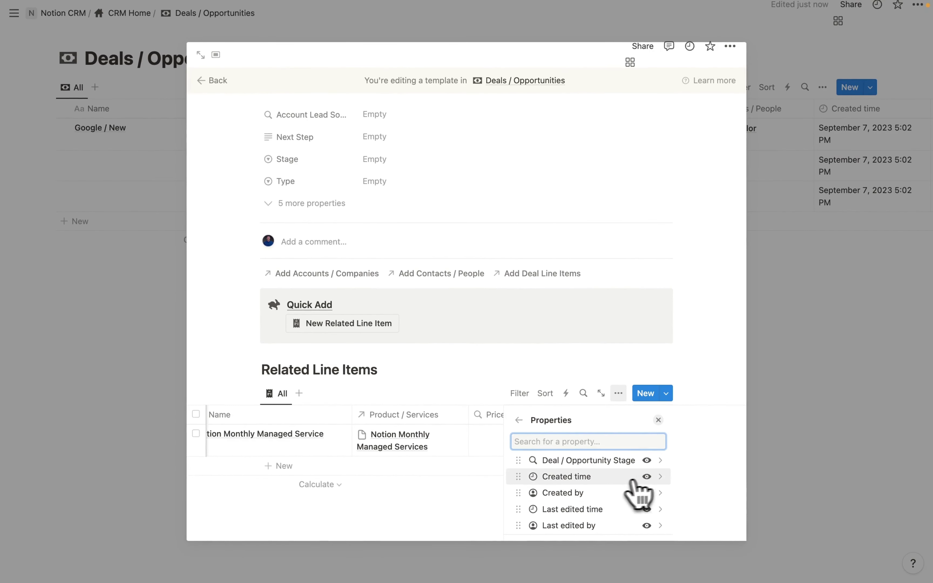
{"action": "scroll", "coordinate": [625, 488], "scroll_direction": "down", "scroll_amount": 1}
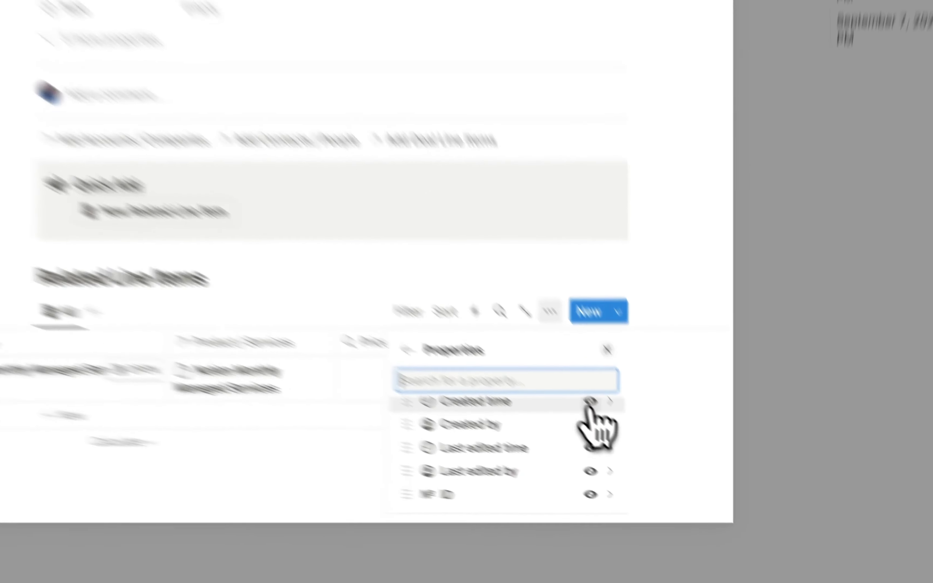
{"action": "left_click", "coordinate": [646, 461]}
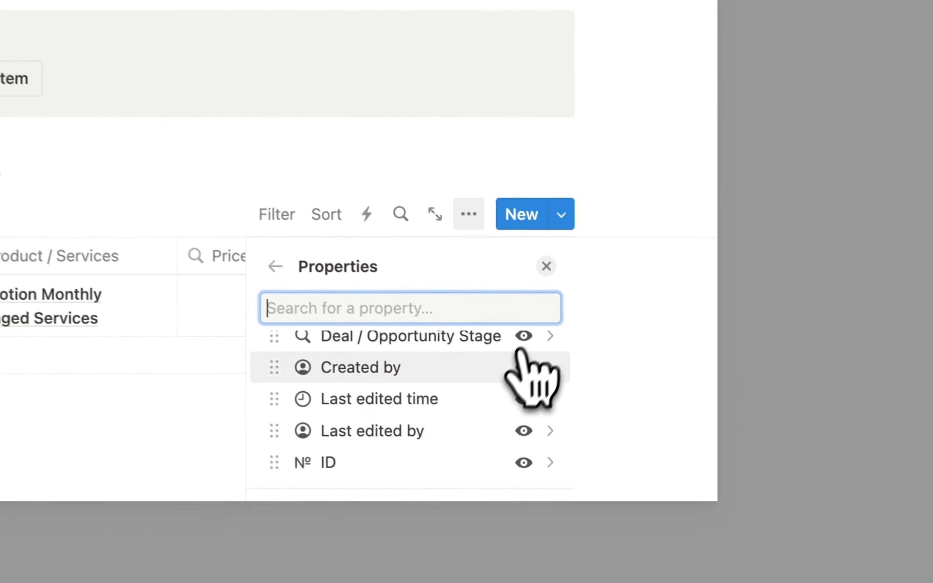
{"action": "left_click", "coordinate": [524, 367]}
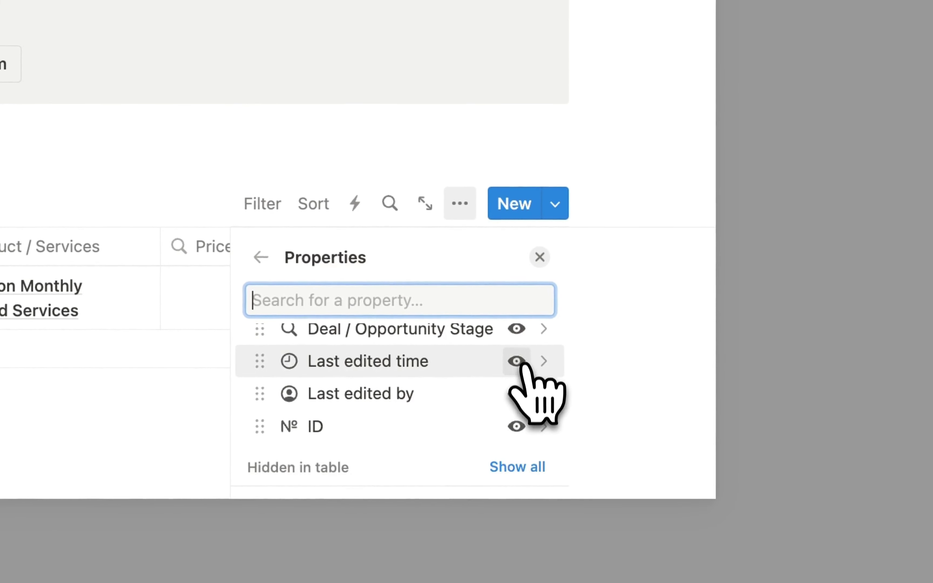
{"action": "left_click", "coordinate": [516, 394]}
{"action": "left_click", "coordinate": [516, 361]}
{"action": "scroll", "coordinate": [424, 408], "scroll_direction": "up", "scroll_amount": 4}
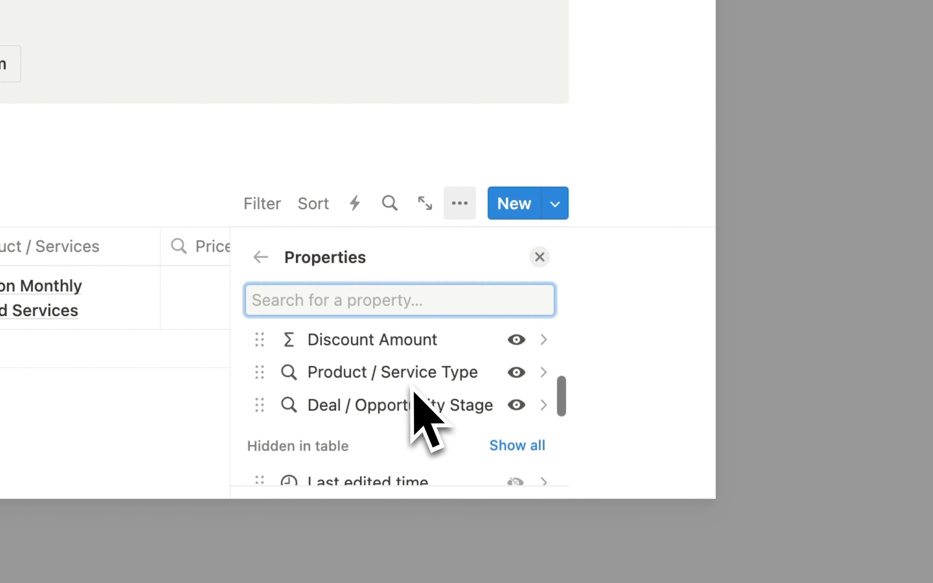
{"action": "scroll", "coordinate": [414, 395], "scroll_direction": "up", "scroll_amount": 2}
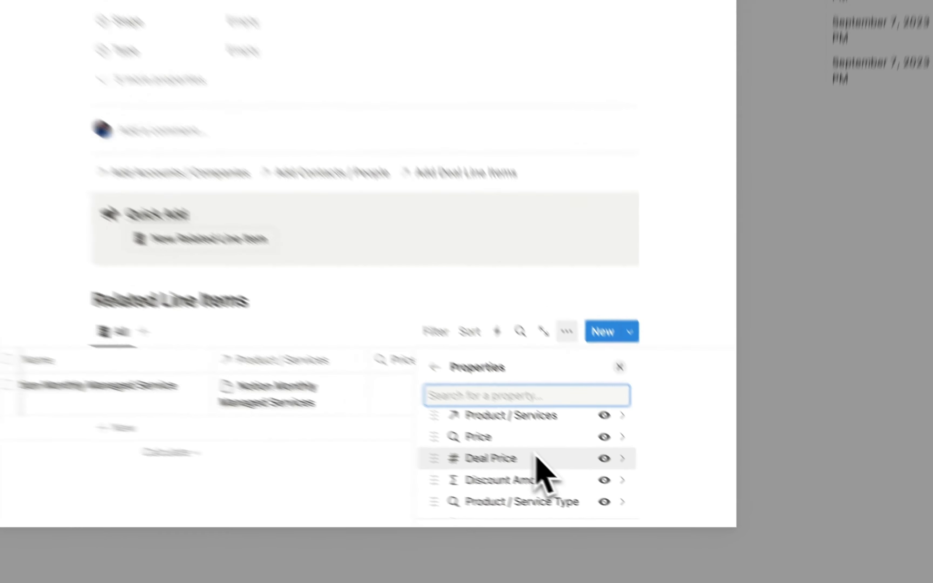
{"action": "scroll", "coordinate": [416, 400], "scroll_direction": "down", "scroll_amount": 2}
{"action": "left_click", "coordinate": [478, 491]}
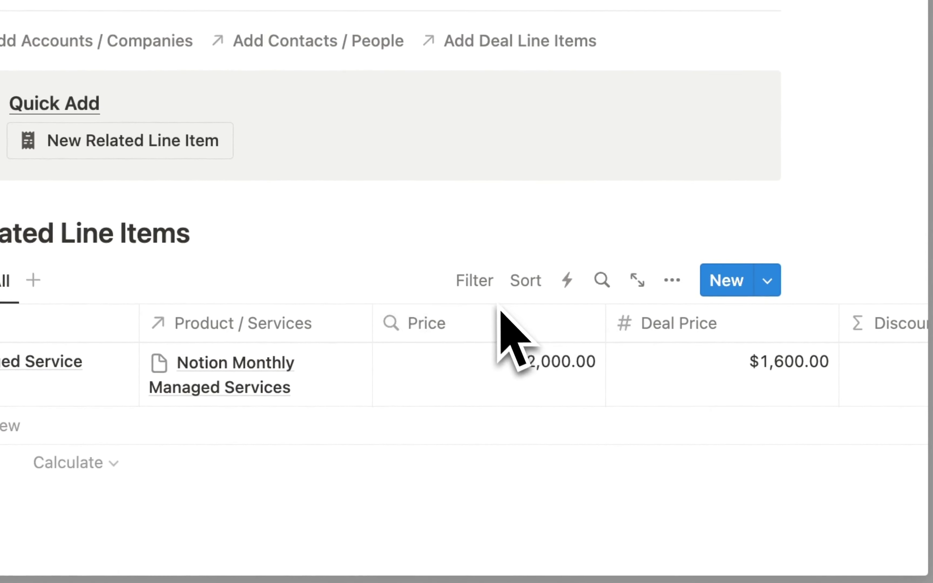
- Filter the table to Deals / Opportunities containing New Deal and save it for everyone
{"action": "left_click", "coordinate": [479, 291]}
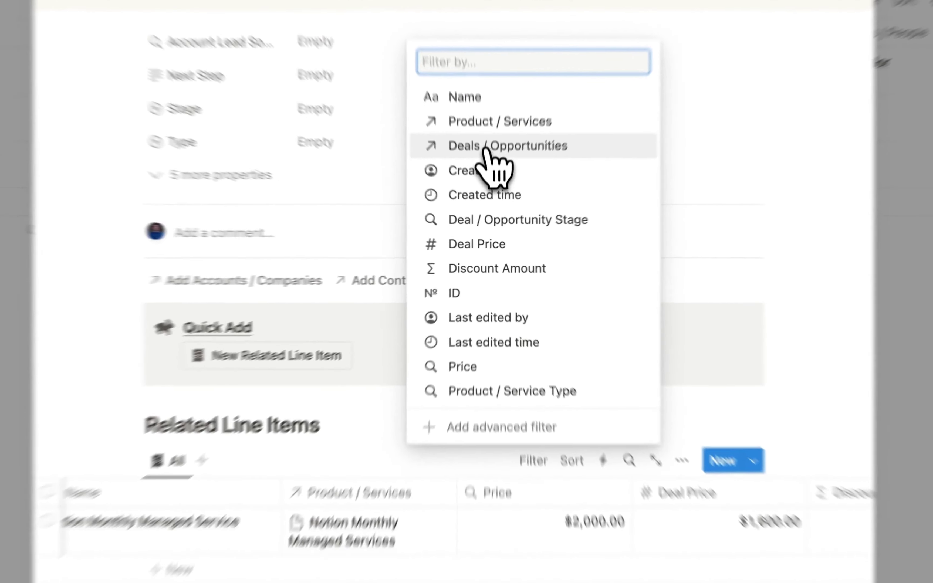
{"action": "left_click", "coordinate": [501, 184]}
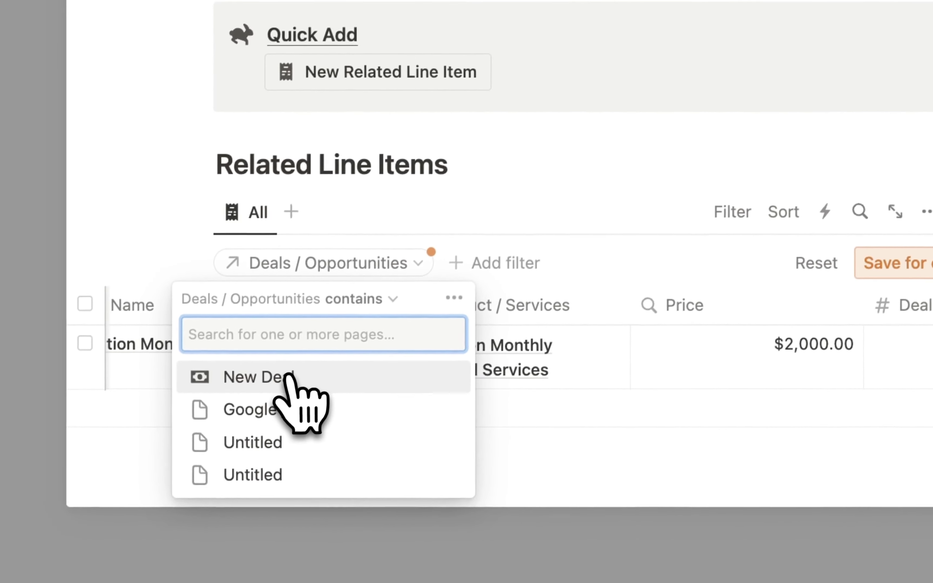
{"action": "left_click", "coordinate": [262, 372]}
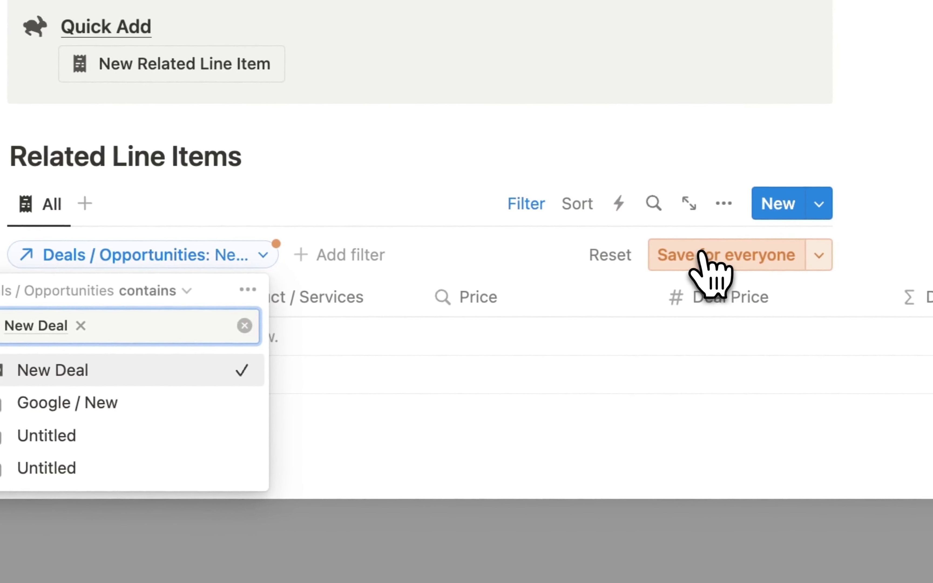
{"action": "left_click", "coordinate": [710, 267]}
{"action": "scroll", "coordinate": [293, 274], "scroll_direction": "down", "scroll_amount": 1}
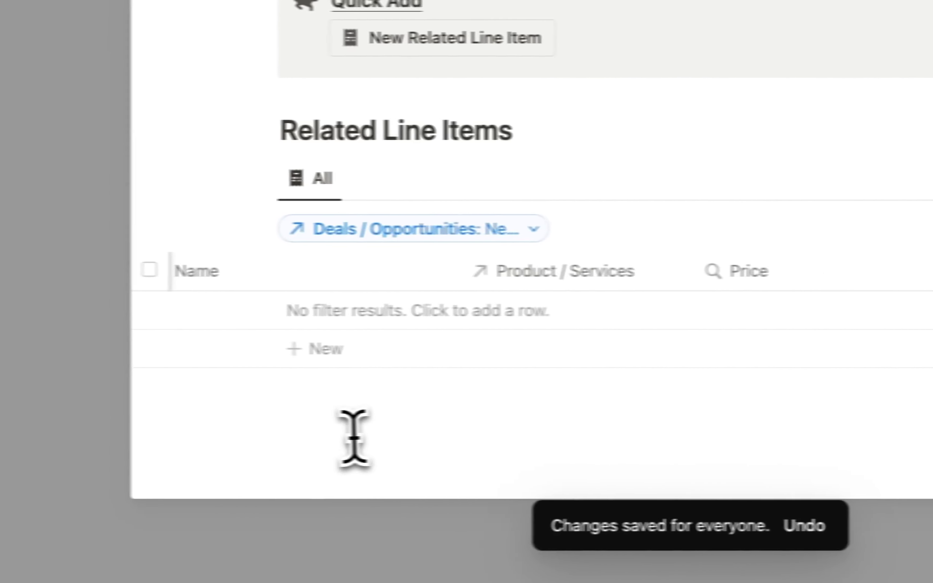
{"action": "left_click", "coordinate": [354, 438]}
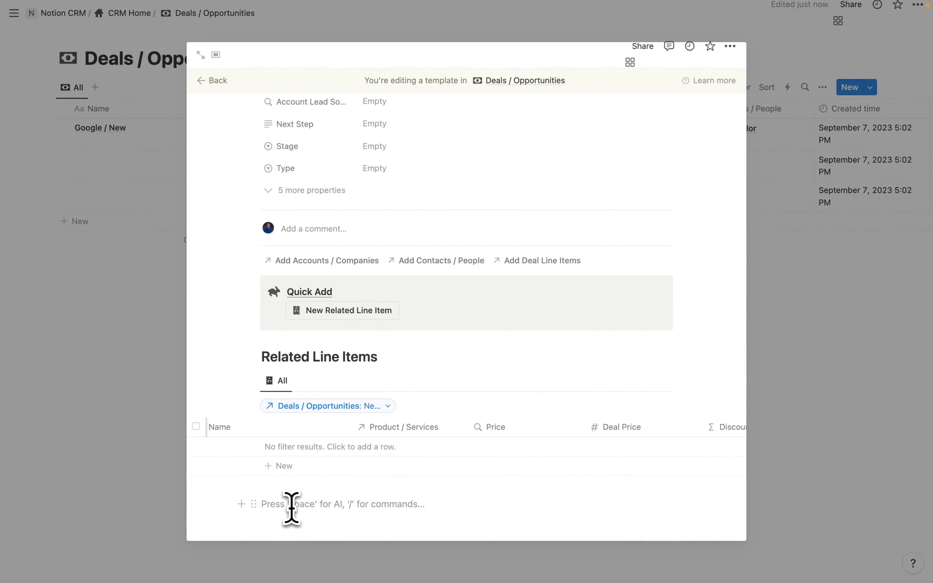
- Add a Heading 2 'Related Account' below the table and start a /data block beneath it
{"action": "type", "text": "/headi"}
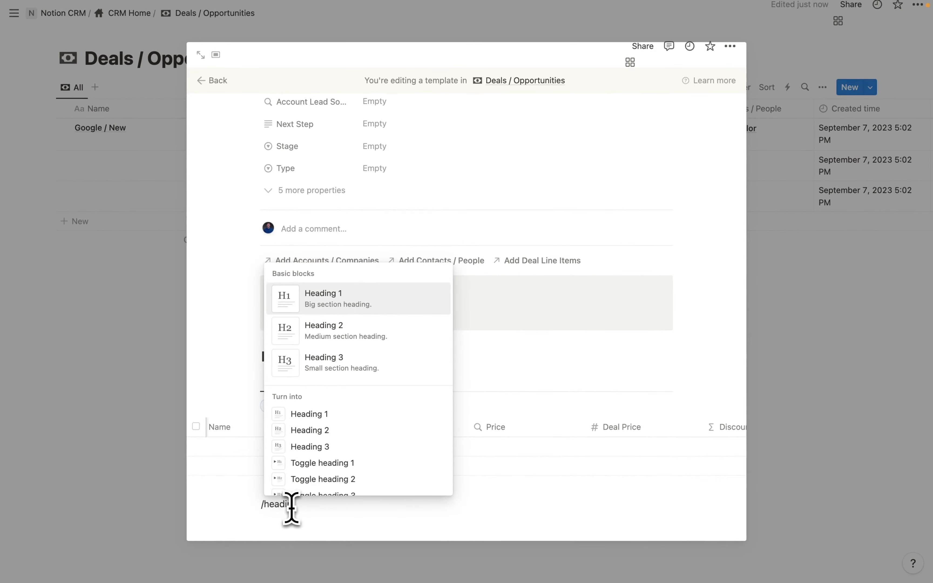
{"action": "key", "text": "Down"}
{"action": "key", "text": "Return"}
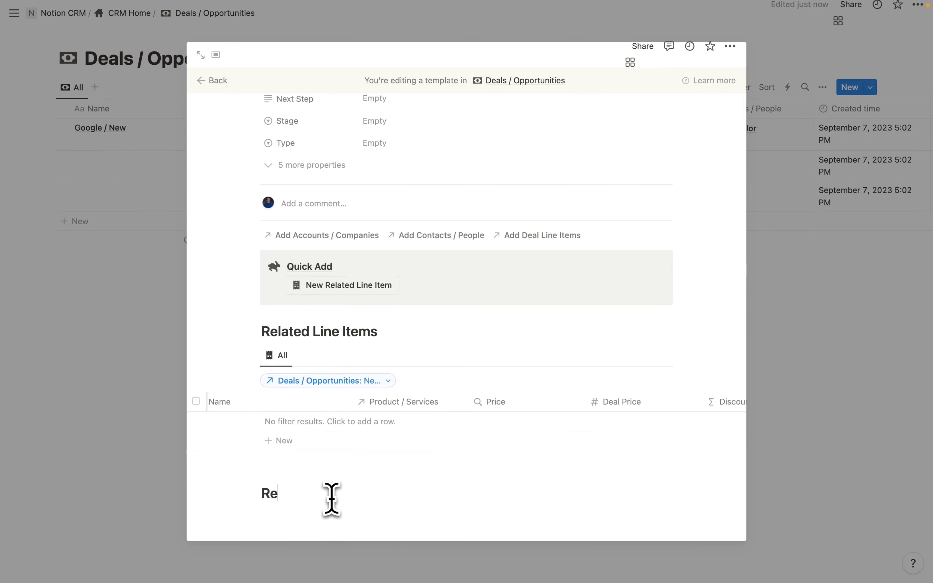
{"action": "type", "text": "Related Account"}
{"action": "key", "text": "Return"}
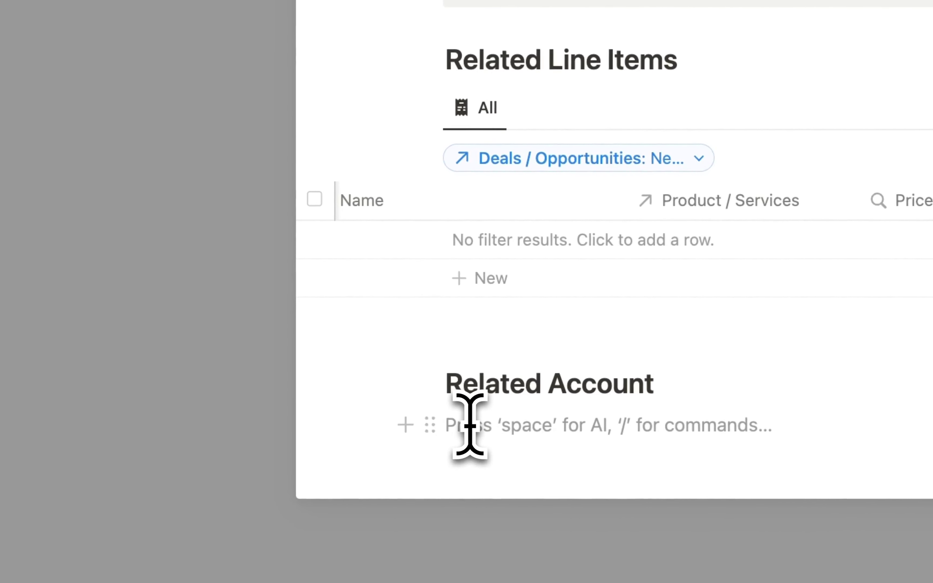
{"action": "type", "text": "/d"}
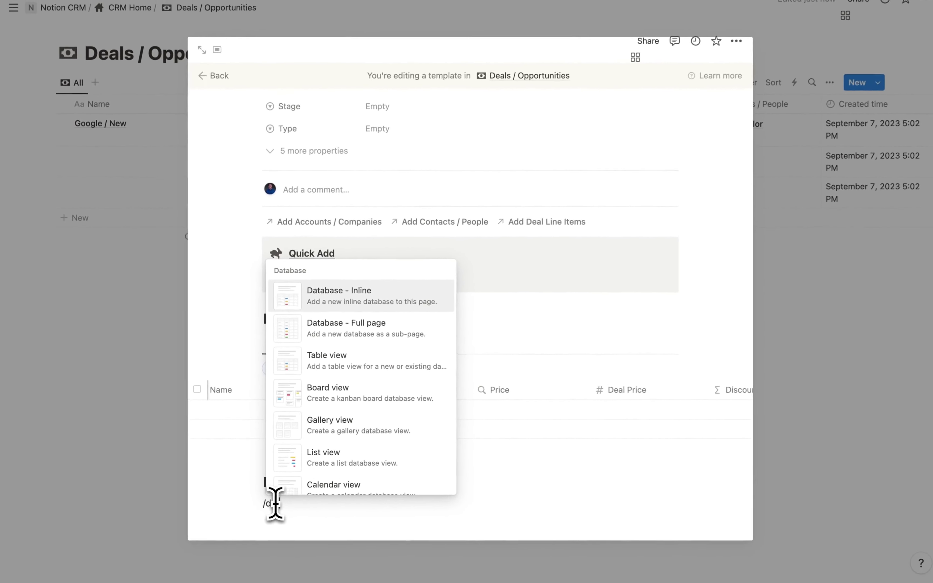
{"action": "type", "text": "ata"}
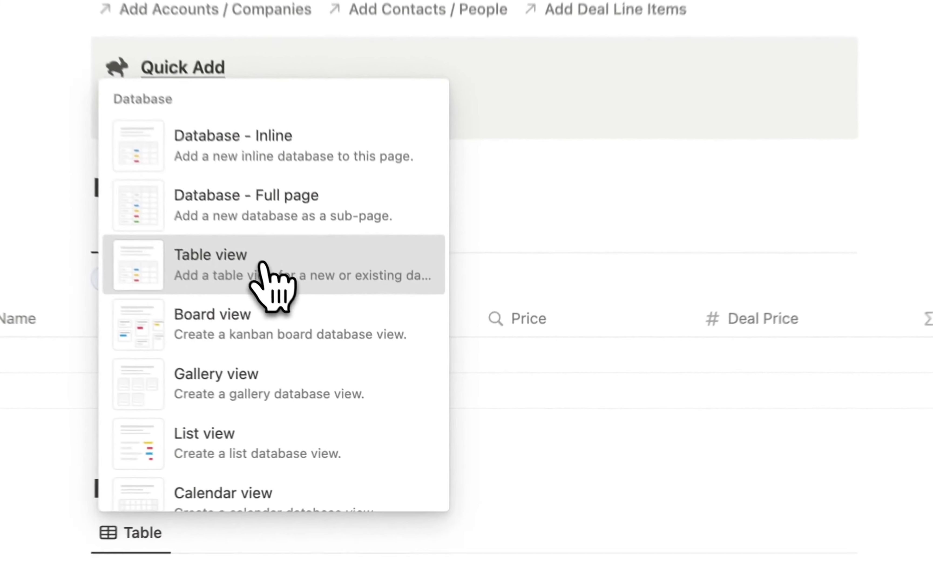
- Insert a linked table of Accounts / Companies, copying its All view
{"action": "left_click", "coordinate": [263, 265]}
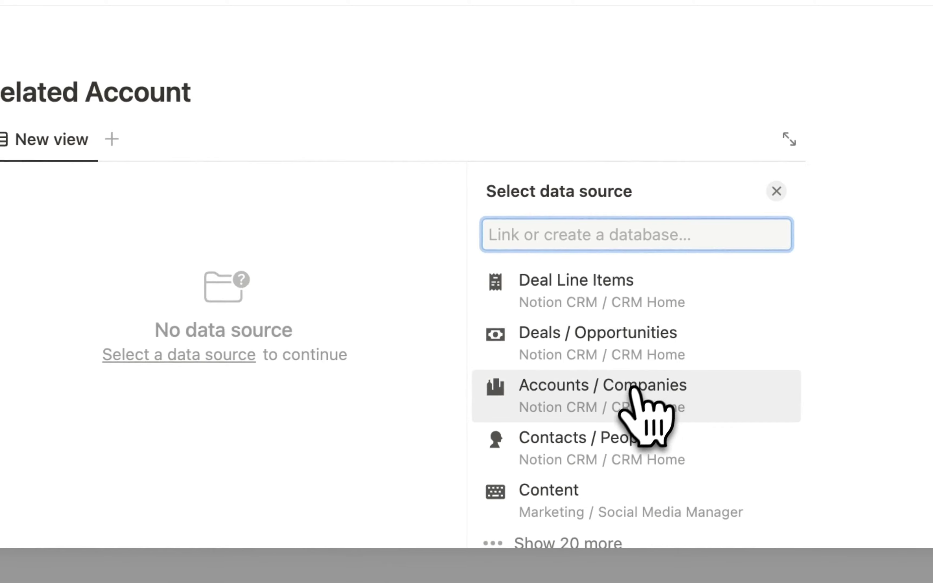
{"action": "left_click", "coordinate": [622, 396]}
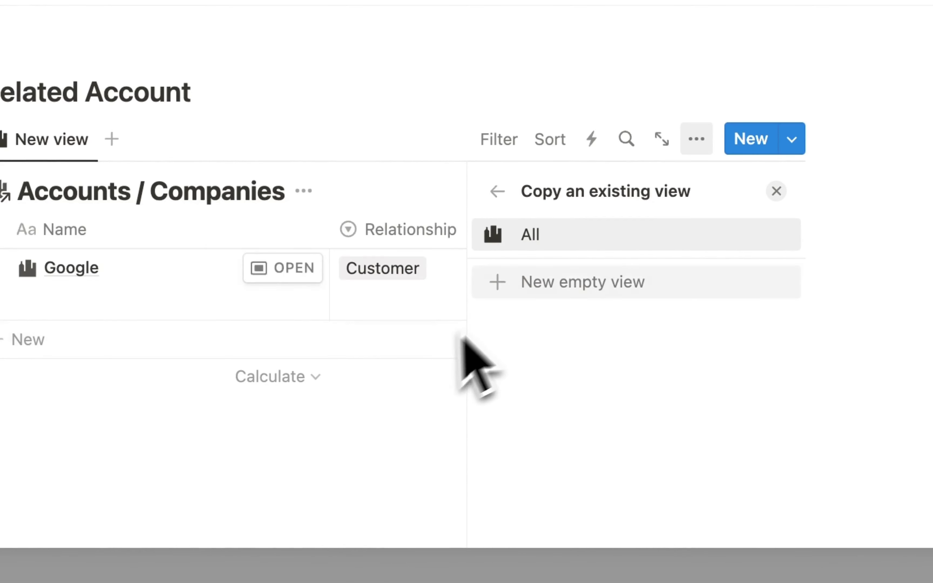
{"action": "left_click", "coordinate": [535, 235]}
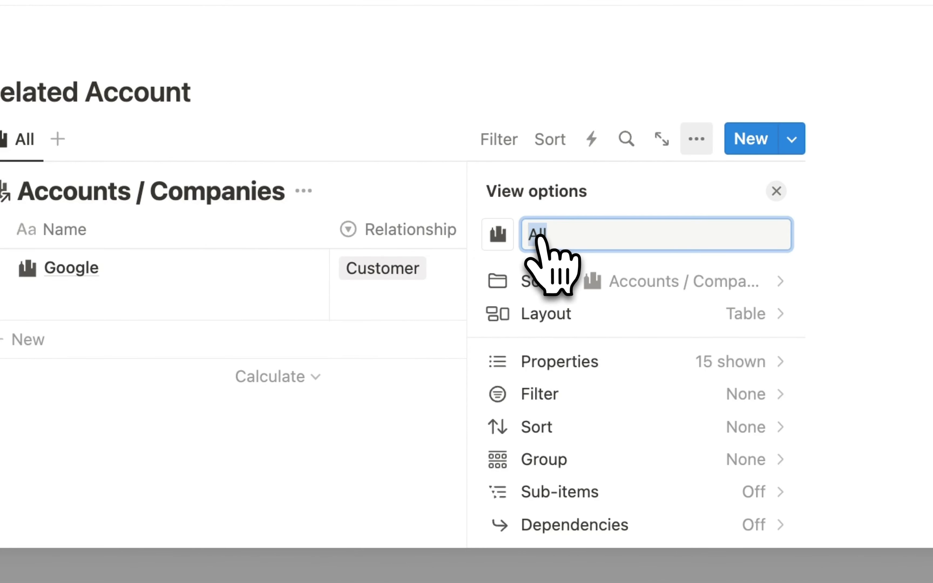
{"action": "left_click", "coordinate": [385, 469]}
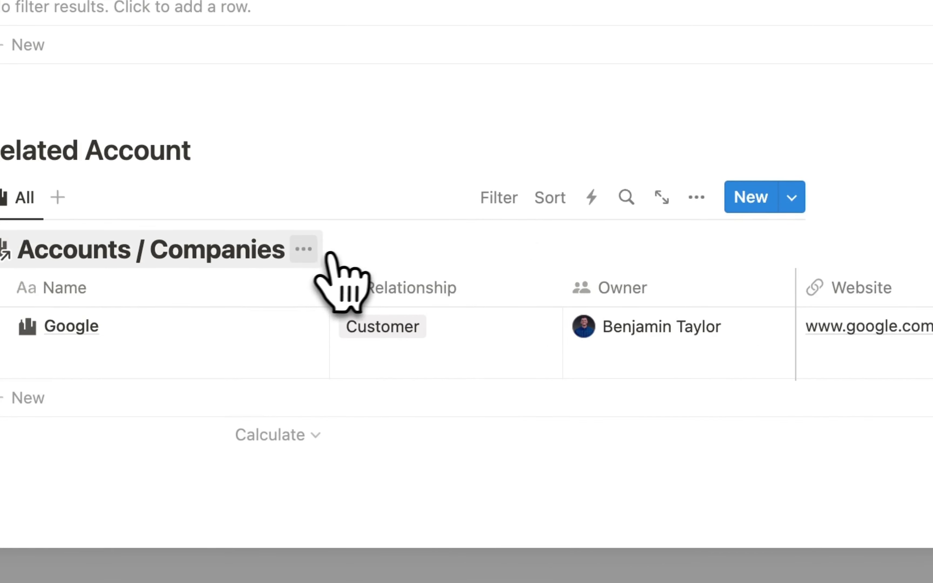
- Hide the Accounts / Companies database title and unfreeze the table's columns from the Owner header
{"action": "left_click", "coordinate": [304, 248]}
{"action": "left_click", "coordinate": [355, 370]}
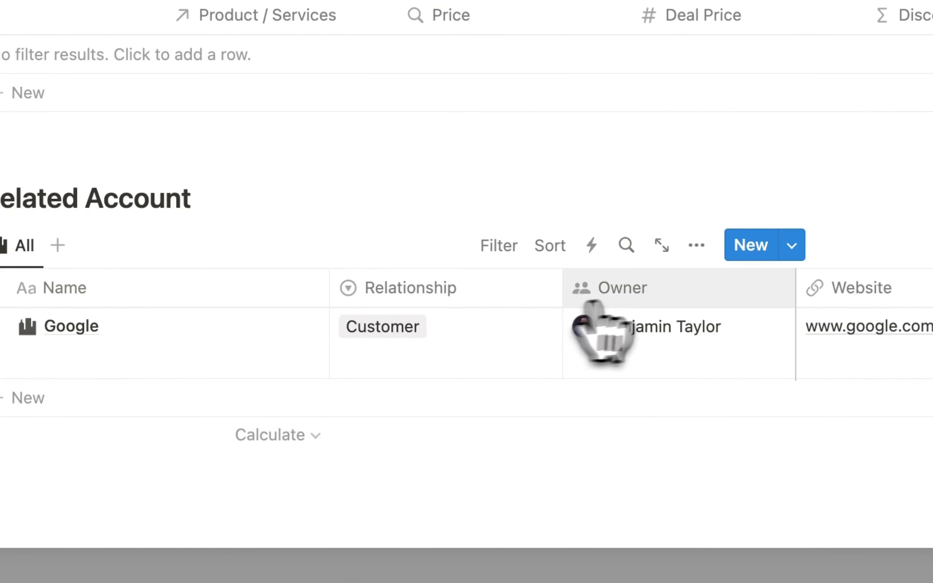
{"action": "left_click", "coordinate": [664, 291]}
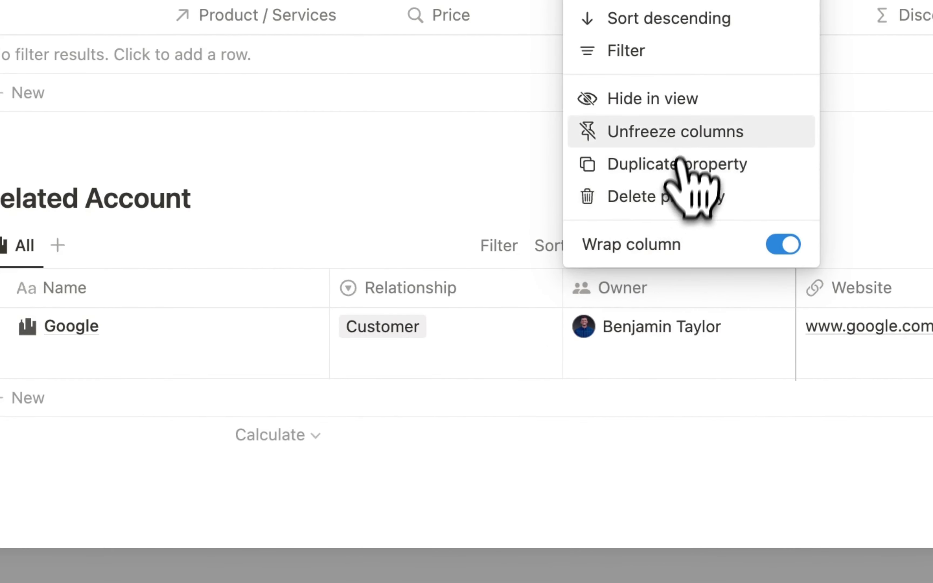
{"action": "left_click", "coordinate": [684, 132]}
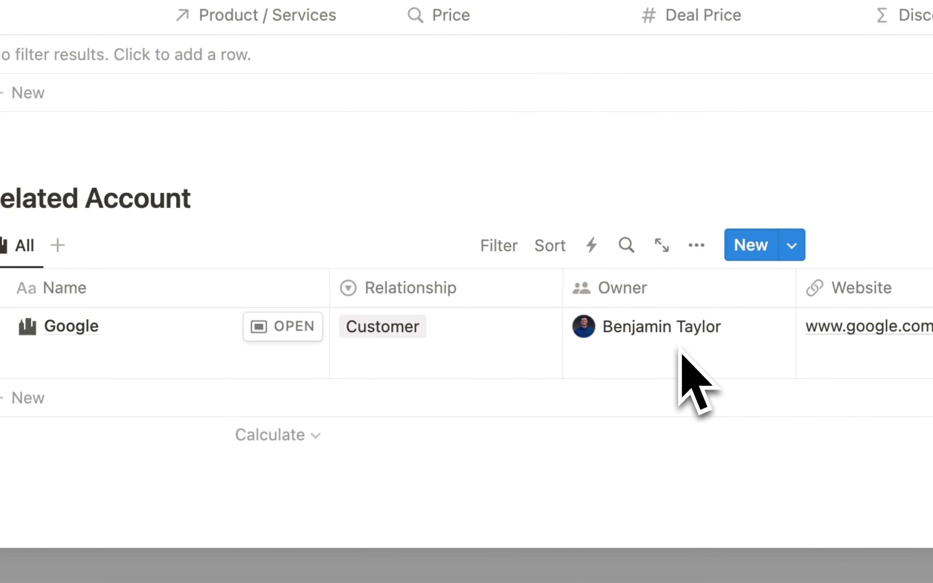
{"action": "scroll", "coordinate": [681, 350], "scroll_direction": "right", "scroll_amount": 3}
{"action": "left_click", "coordinate": [696, 246]}
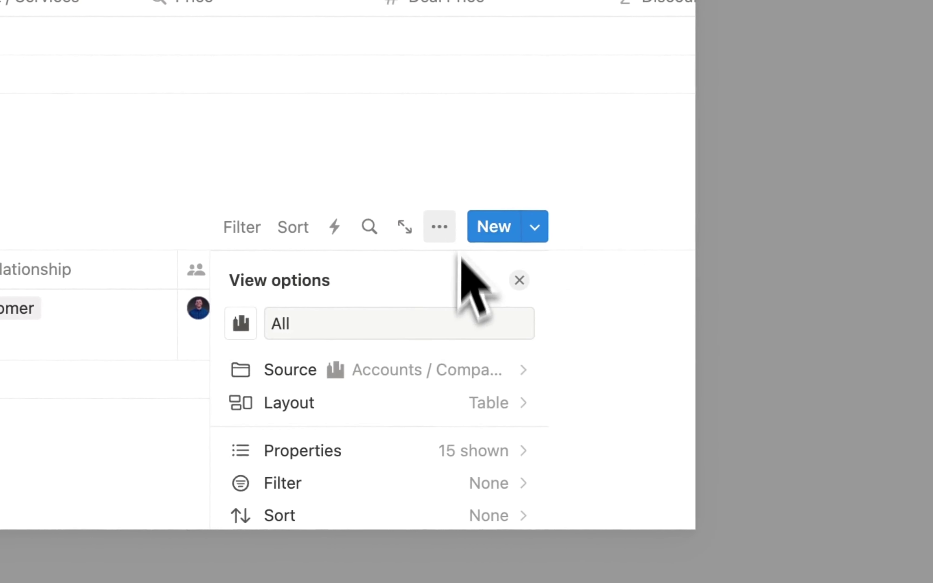
- In the account table's Properties list, hide Tasks, Projects, Deals, Last edited by and ID
{"action": "scroll", "coordinate": [427, 386], "scroll_direction": "down", "scroll_amount": 1}
{"action": "left_click", "coordinate": [439, 423]}
{"action": "scroll", "coordinate": [447, 407], "scroll_direction": "down", "scroll_amount": 5}
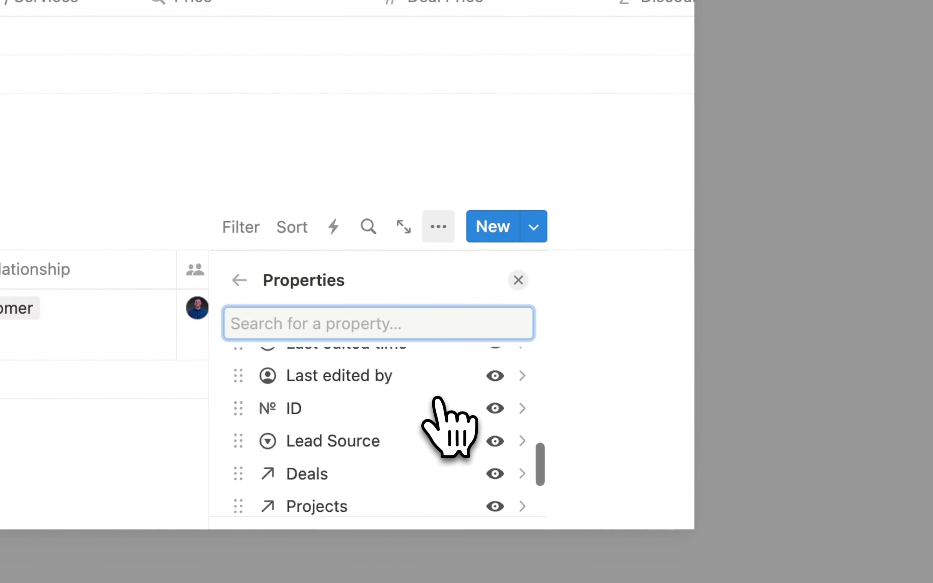
{"action": "scroll", "coordinate": [437, 399], "scroll_direction": "down", "scroll_amount": 3}
{"action": "scroll", "coordinate": [509, 417], "scroll_direction": "up", "scroll_amount": 1}
{"action": "scroll", "coordinate": [514, 418], "scroll_direction": "down", "scroll_amount": 1}
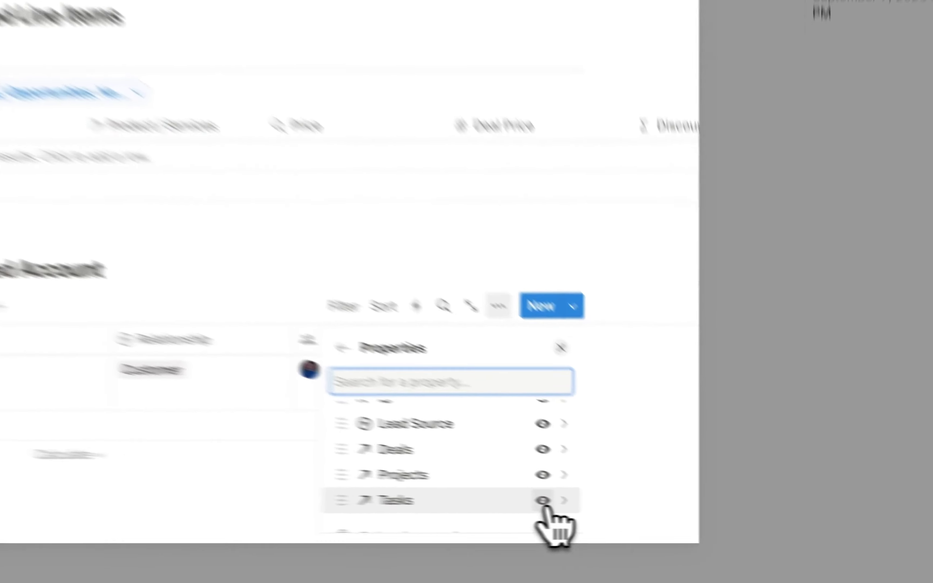
{"action": "left_click", "coordinate": [615, 496]}
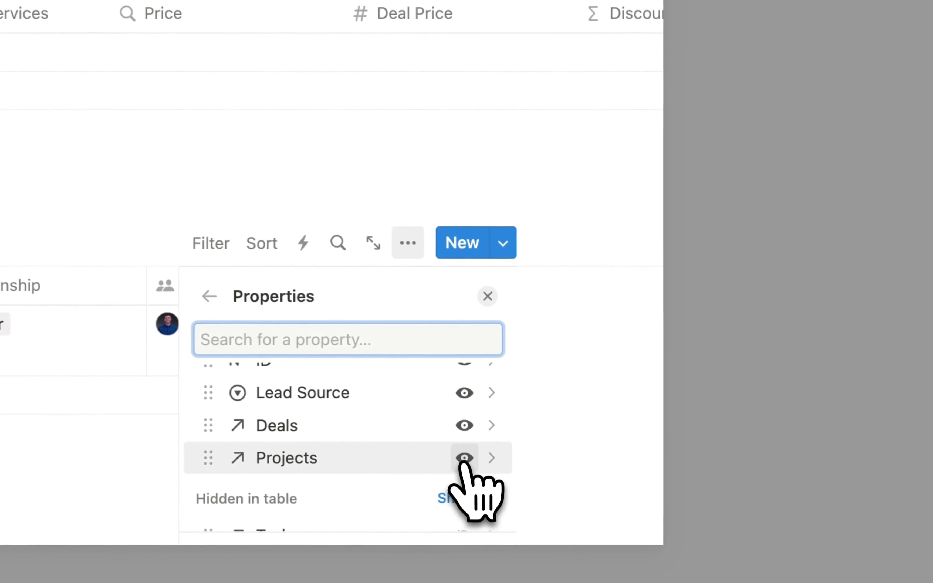
{"action": "left_click", "coordinate": [463, 458]}
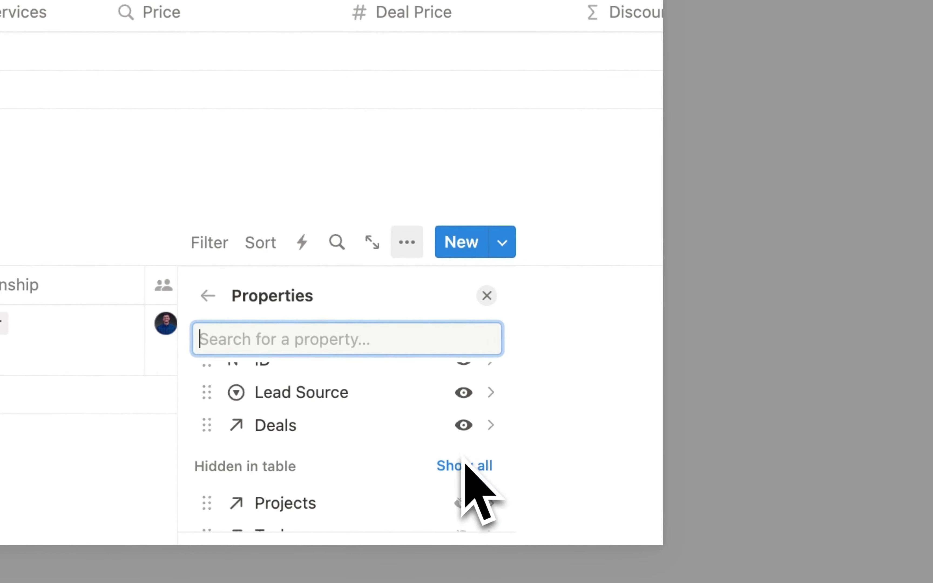
{"action": "left_click", "coordinate": [464, 426]}
{"action": "scroll", "coordinate": [468, 443], "scroll_direction": "up", "scroll_amount": 4}
{"action": "left_click", "coordinate": [464, 458]}
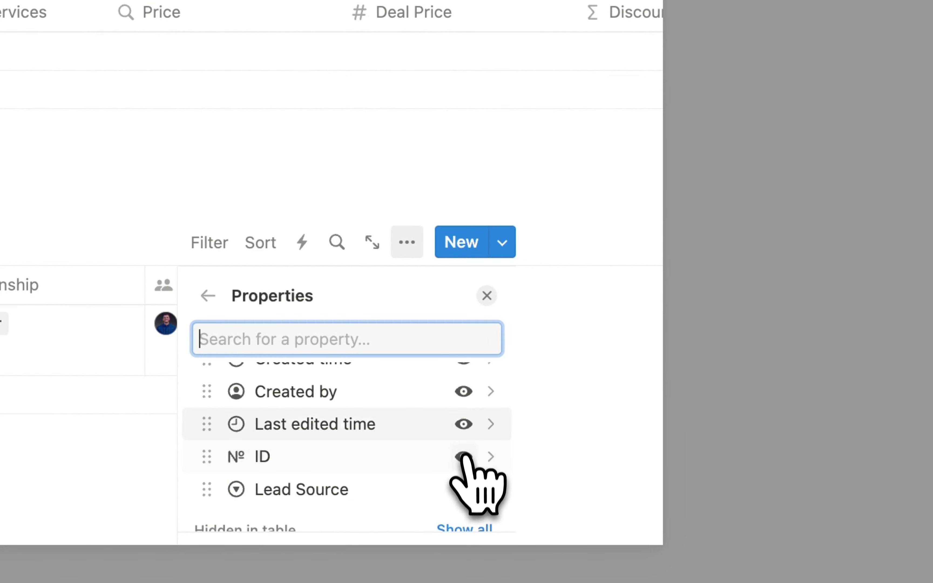
{"action": "left_click", "coordinate": [467, 436]}
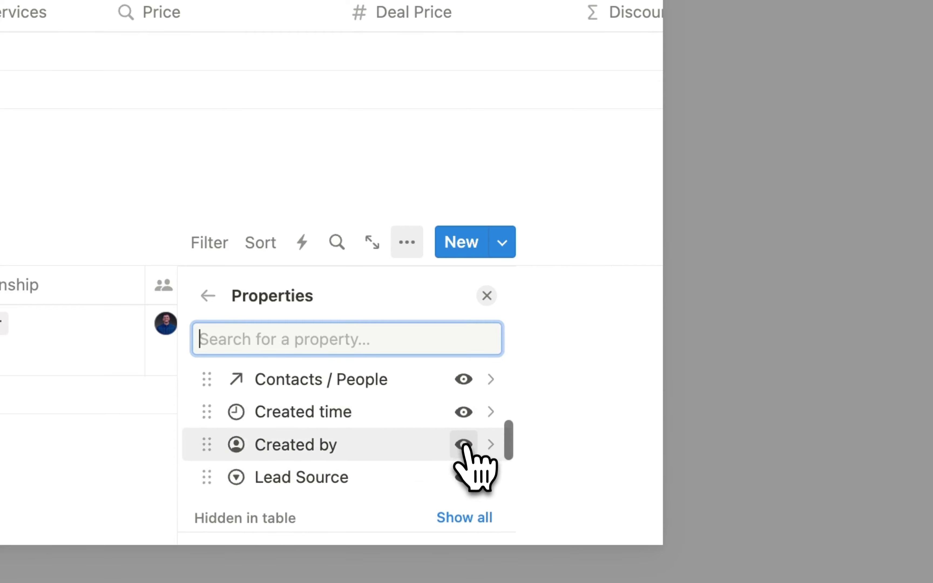
{"action": "scroll", "coordinate": [464, 417], "scroll_direction": "up", "scroll_amount": 5}
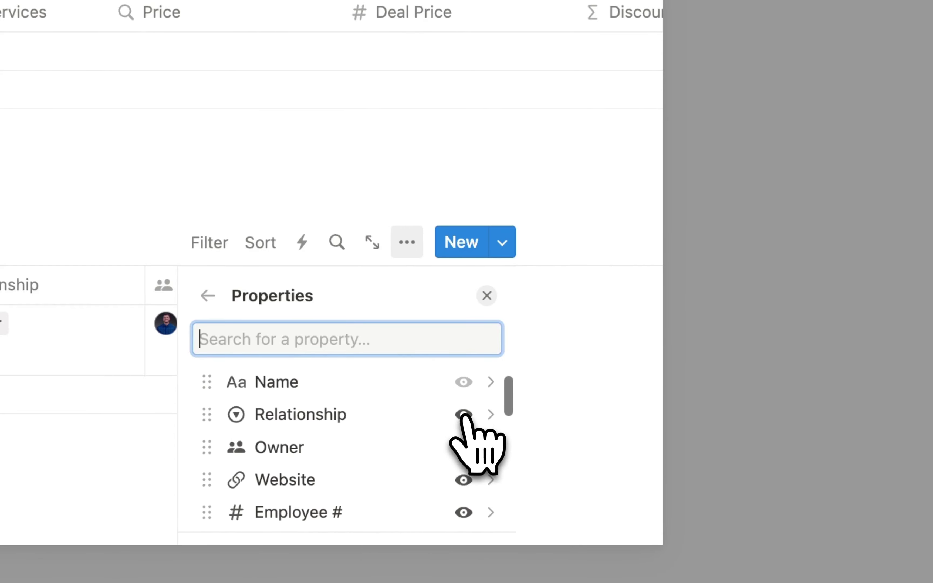
{"action": "scroll", "coordinate": [465, 417], "scroll_direction": "down", "scroll_amount": 2}
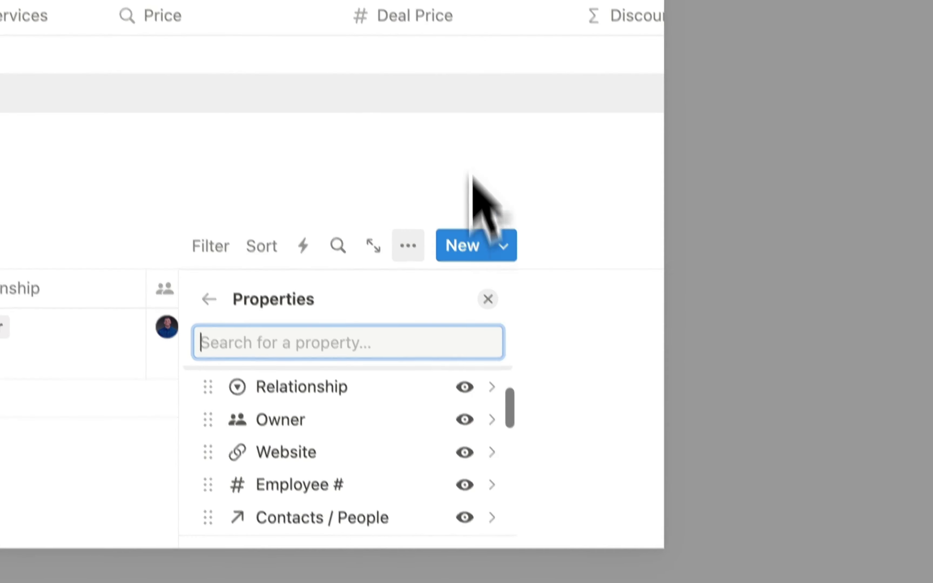
{"action": "left_click", "coordinate": [551, 205]}
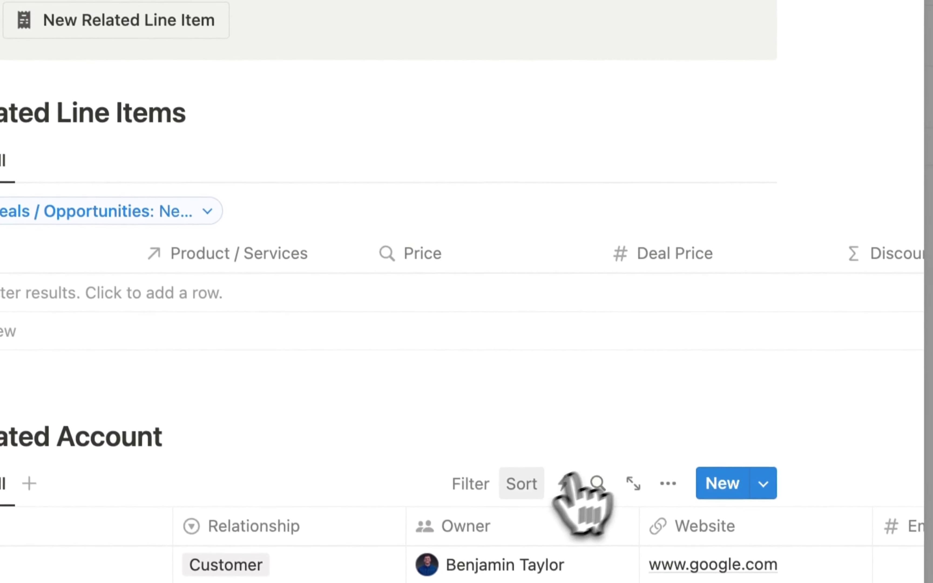
- Filter the account table to Deals containing New Deal, save it for everyone, and close the template
{"action": "left_click", "coordinate": [473, 484]}
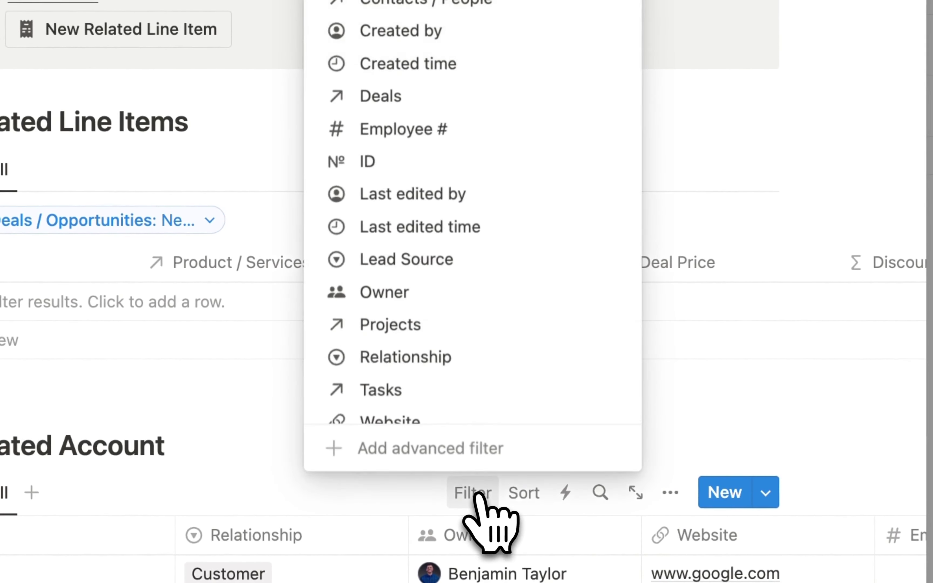
{"action": "left_click", "coordinate": [389, 98]}
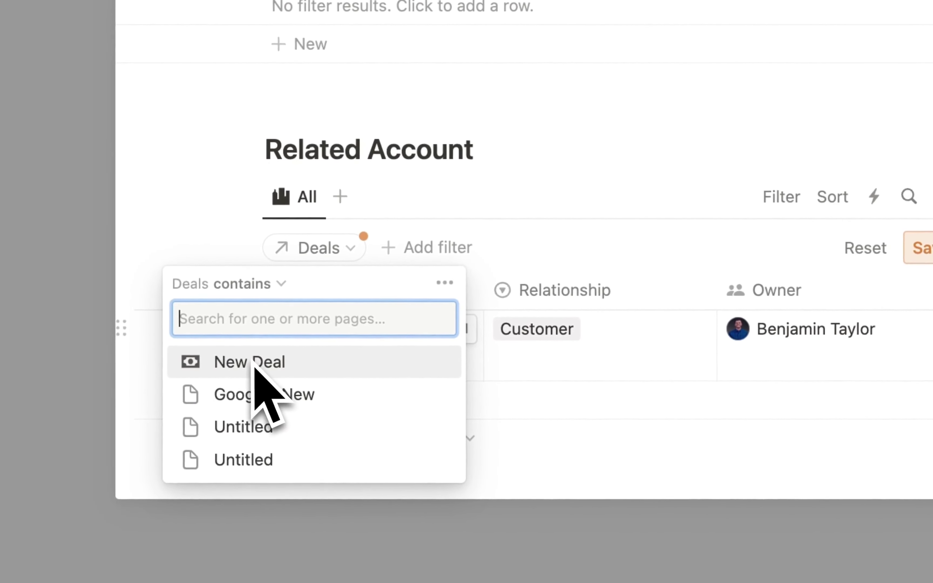
{"action": "left_click", "coordinate": [262, 366]}
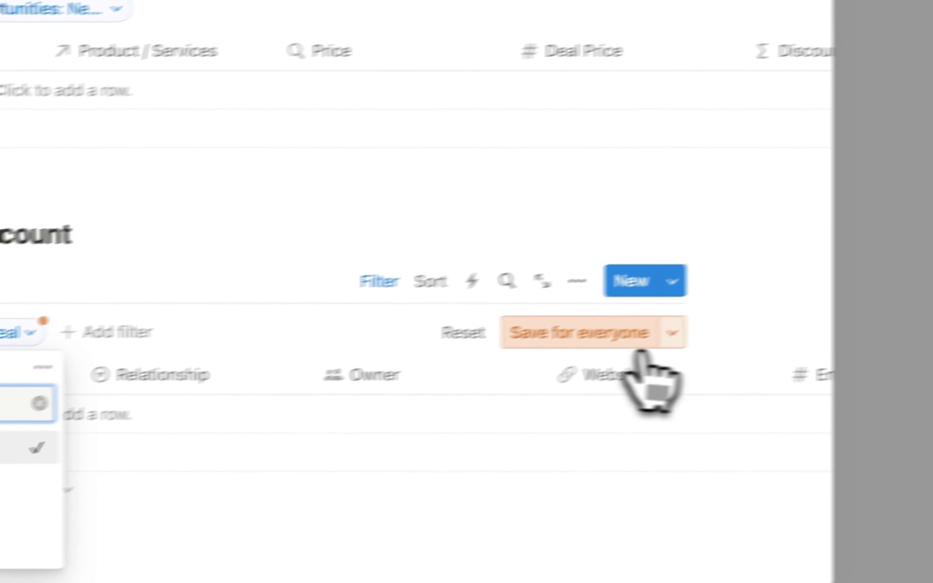
{"action": "left_click", "coordinate": [921, 247]}
{"action": "left_click", "coordinate": [922, 247]}
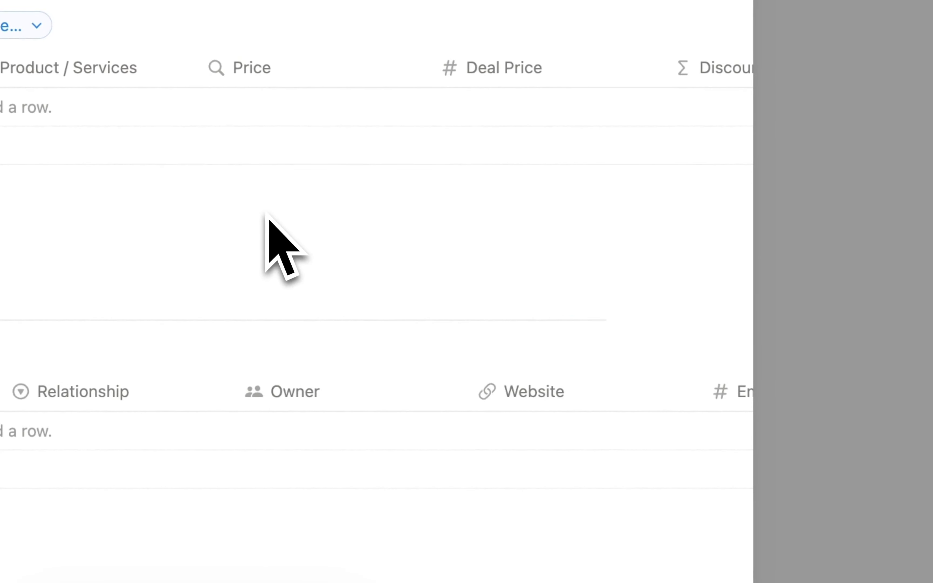
{"action": "scroll", "coordinate": [266, 213], "scroll_direction": "up", "scroll_amount": 5}
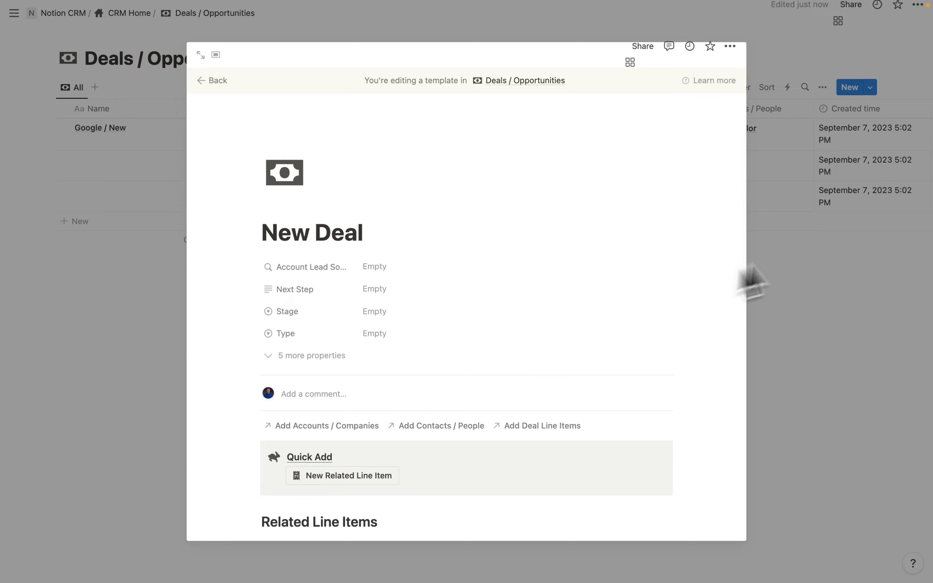
{"action": "left_click", "coordinate": [751, 284]}
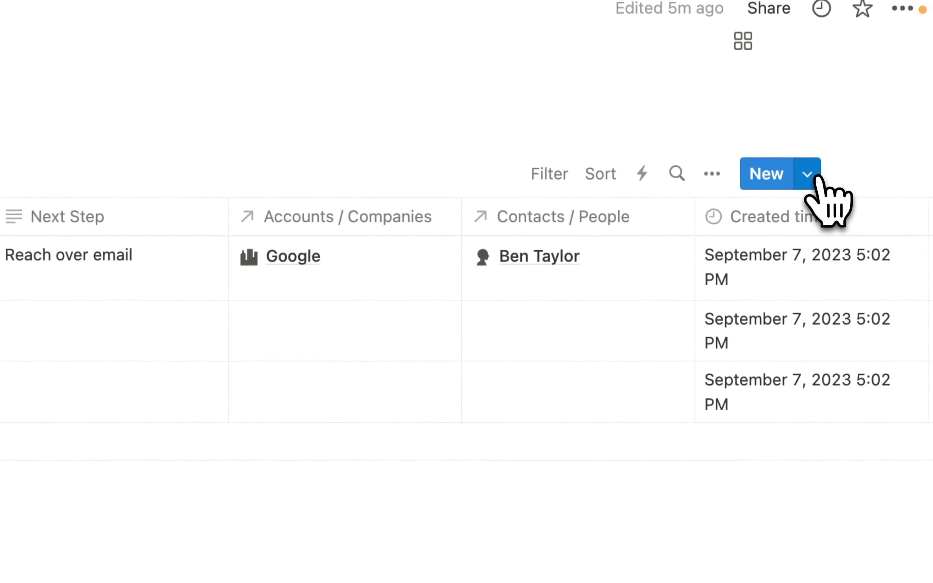
- Set New Deal as the default template for all views of Deals / Opportunities
{"action": "left_click", "coordinate": [810, 166]}
{"action": "left_click", "coordinate": [893, 258]}
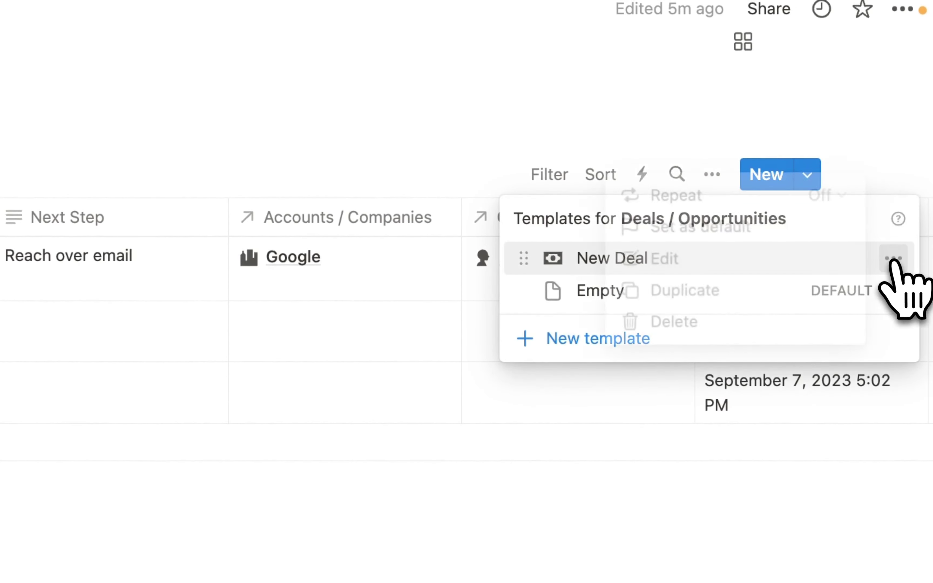
{"action": "left_click", "coordinate": [709, 228]}
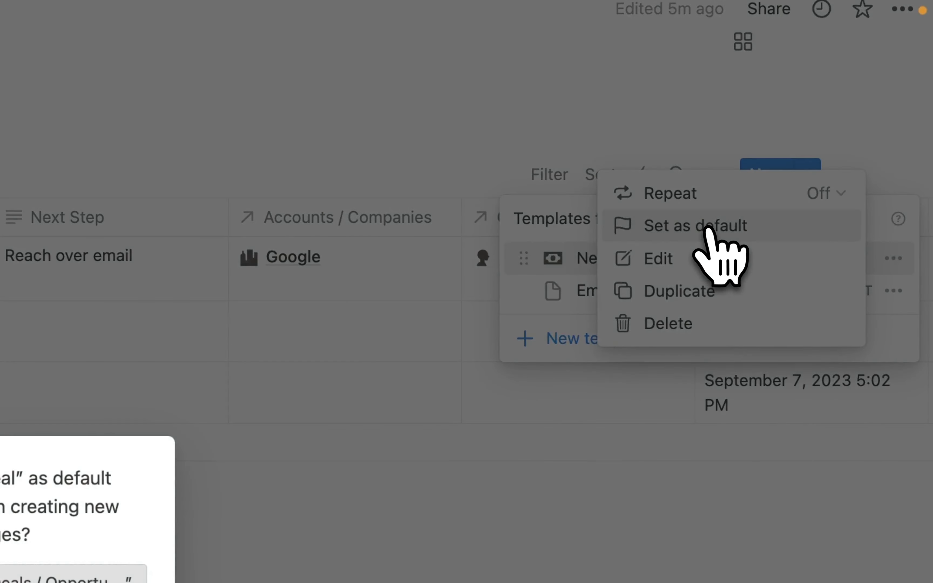
{"action": "left_click", "coordinate": [246, 290]}
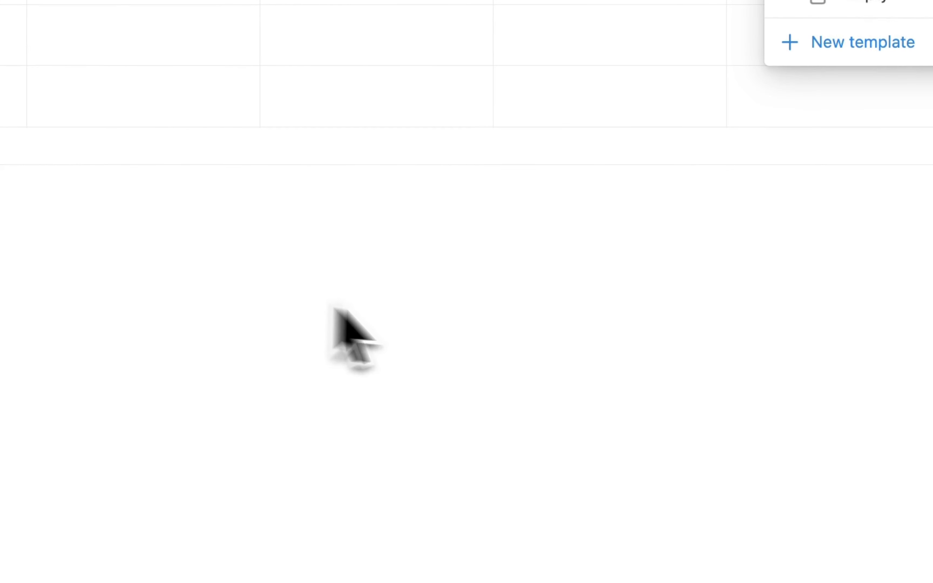
- Delete the two empty deal rows
{"action": "left_click", "coordinate": [108, 267]}
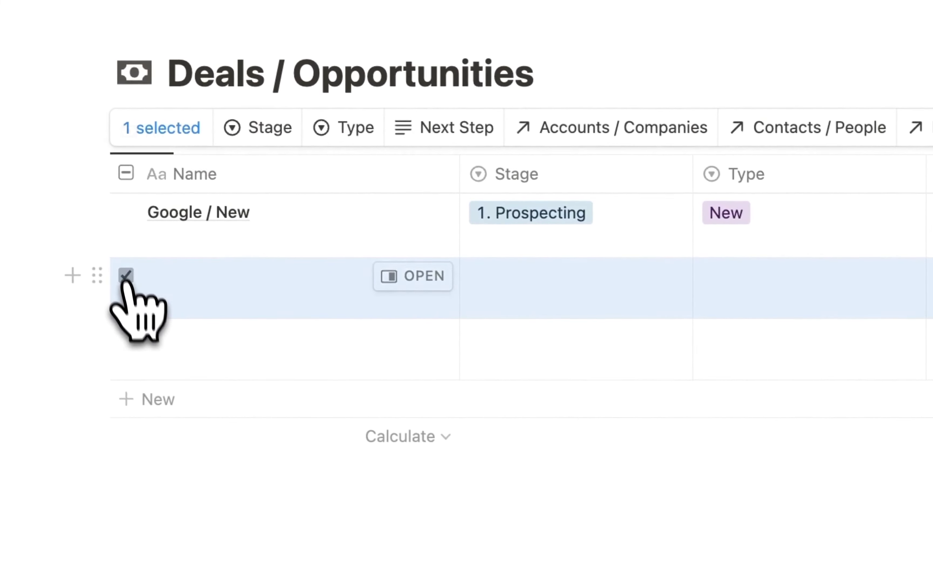
{"action": "left_click", "coordinate": [126, 336]}
{"action": "left_click", "coordinate": [721, 169]}
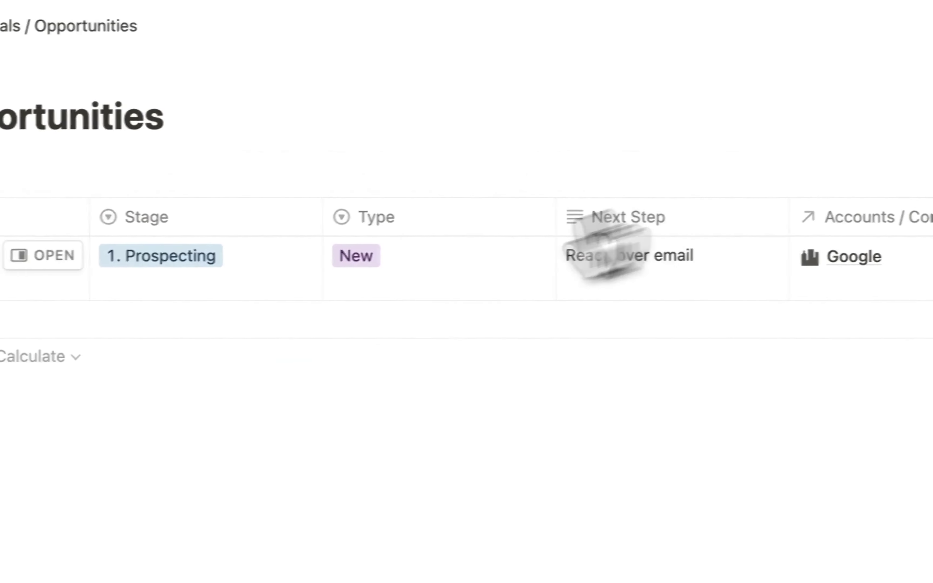
- Open Google / New in side peek, apply the New Deal template, and review its line items
{"action": "left_click", "coordinate": [39, 256]}
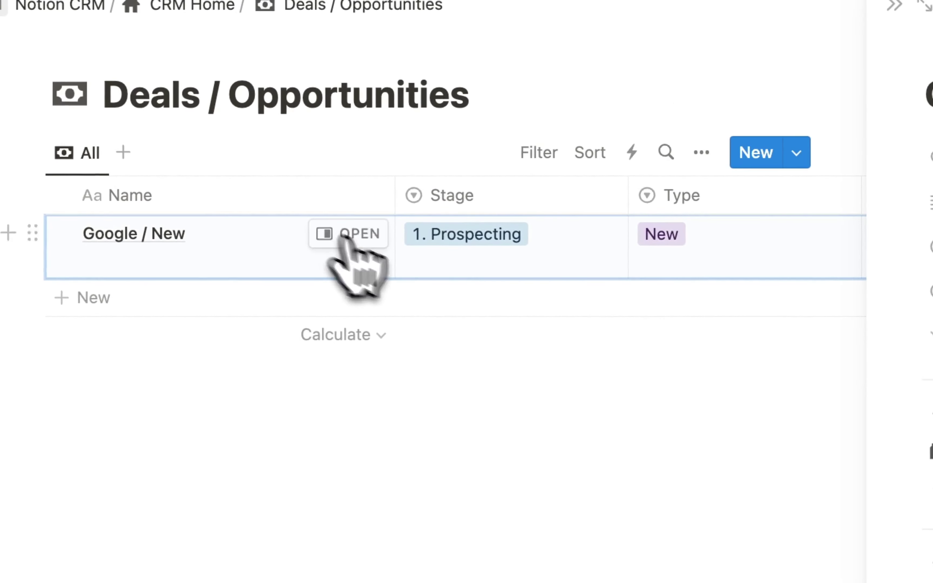
{"action": "left_click", "coordinate": [368, 376]}
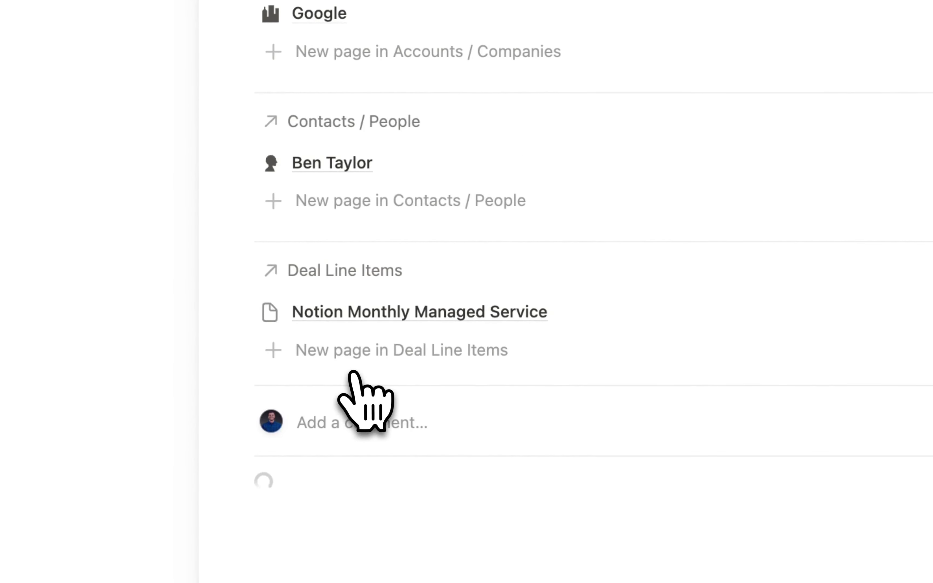
{"action": "scroll", "coordinate": [721, 459], "scroll_direction": "down", "scroll_amount": 5}
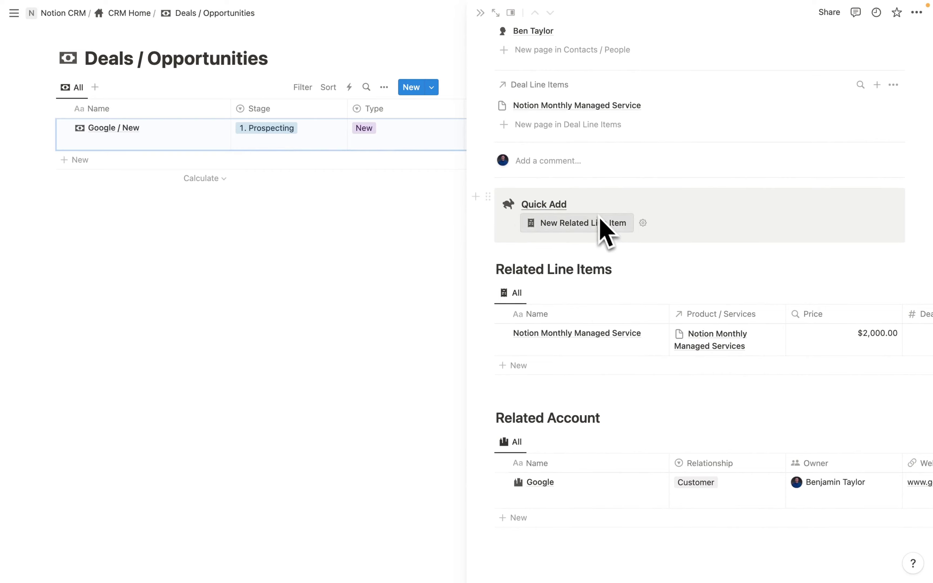
{"action": "scroll", "coordinate": [708, 347], "scroll_direction": "right", "scroll_amount": 5}
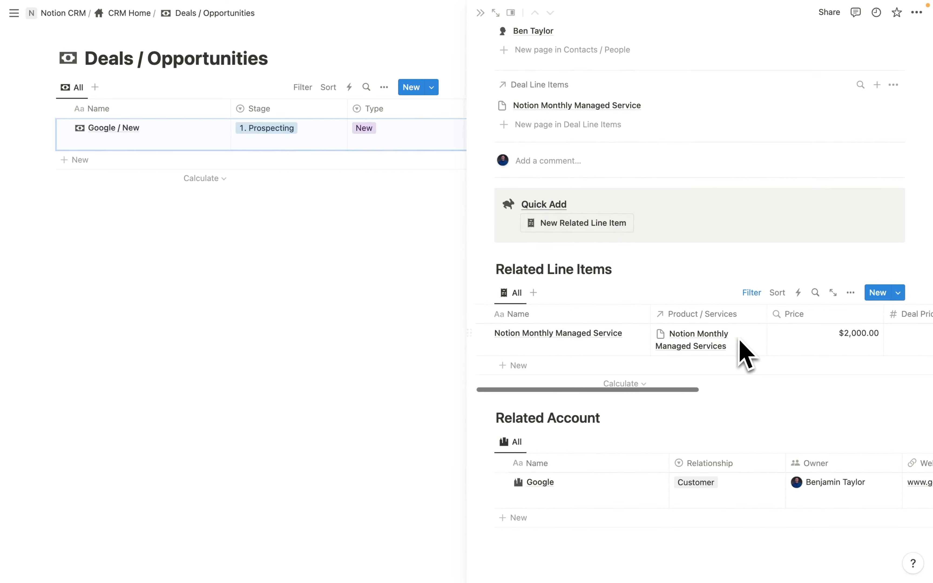
{"action": "scroll", "coordinate": [825, 358], "scroll_direction": "left", "scroll_amount": 5}
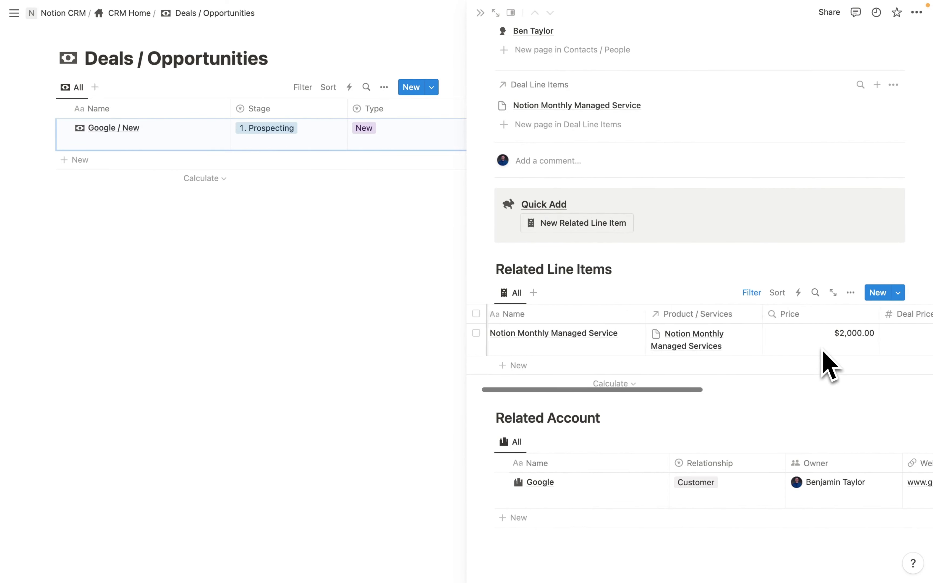
{"action": "scroll", "coordinate": [810, 378], "scroll_direction": "up", "scroll_amount": 3}
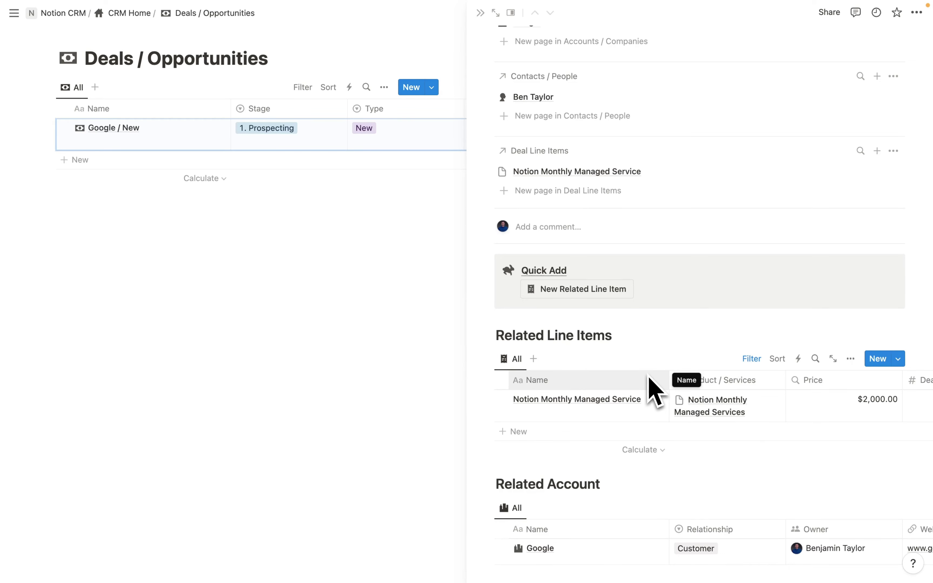
{"action": "scroll", "coordinate": [655, 389], "scroll_direction": "right", "scroll_amount": 3}
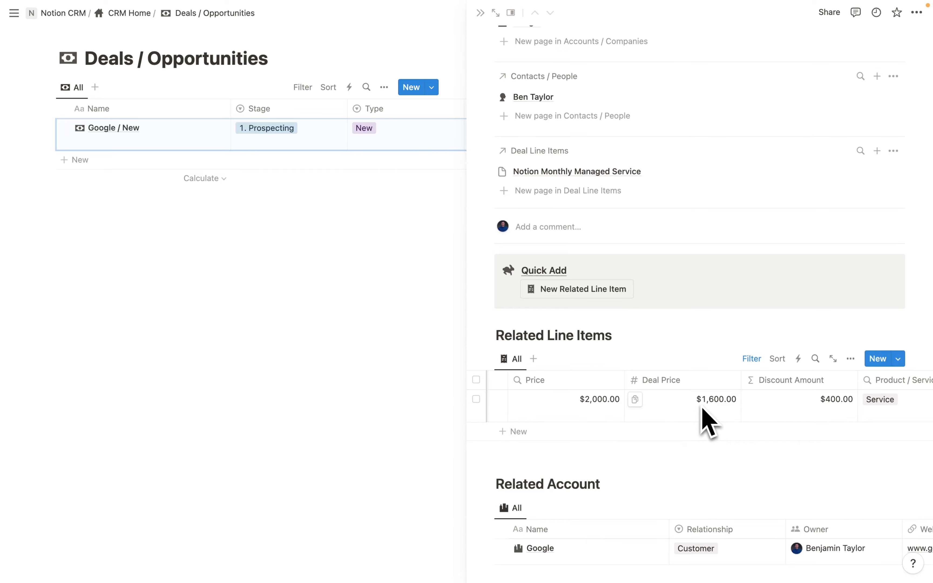
- Add a rollup property summing Deal Price from the Deal Line Items relation
{"action": "left_click", "coordinate": [479, 13]}
{"action": "scroll", "coordinate": [463, 270], "scroll_direction": "right", "scroll_amount": 3}
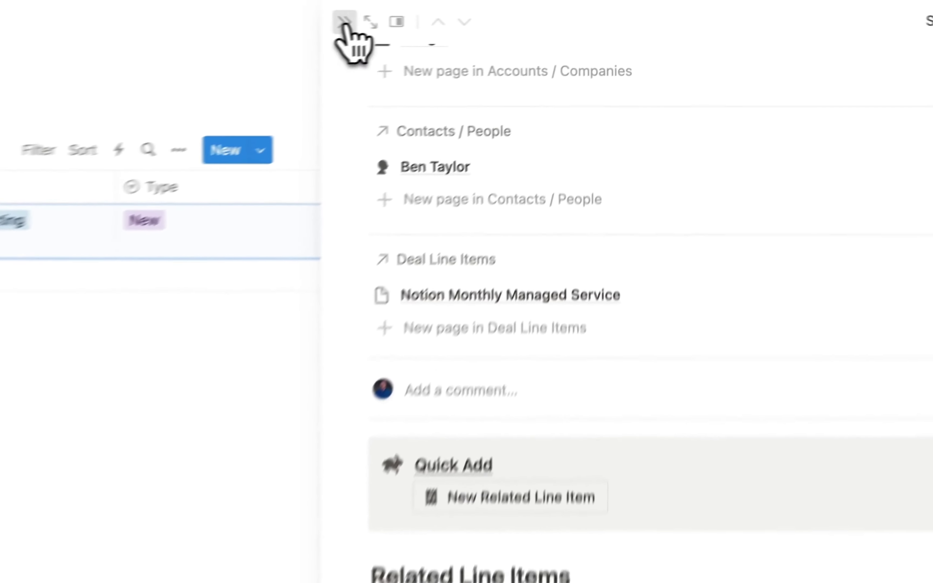
{"action": "scroll", "coordinate": [489, 266], "scroll_direction": "right", "scroll_amount": 5}
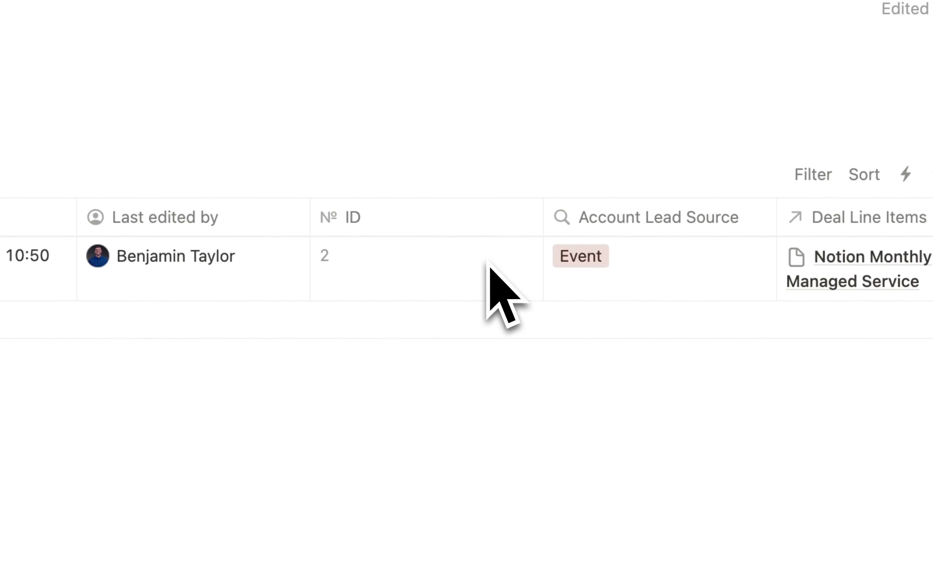
{"action": "left_click", "coordinate": [776, 89]}
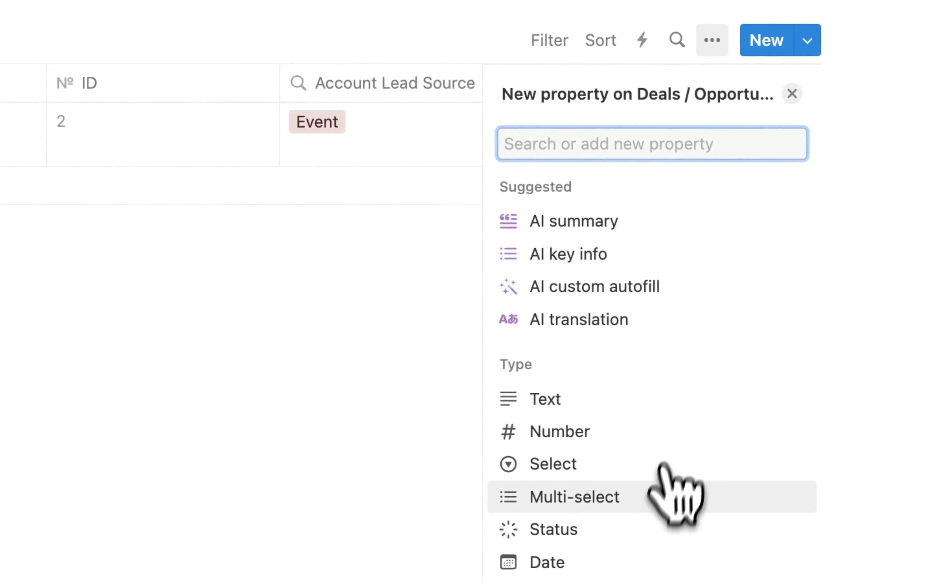
{"action": "scroll", "coordinate": [654, 494], "scroll_direction": "down", "scroll_amount": 10}
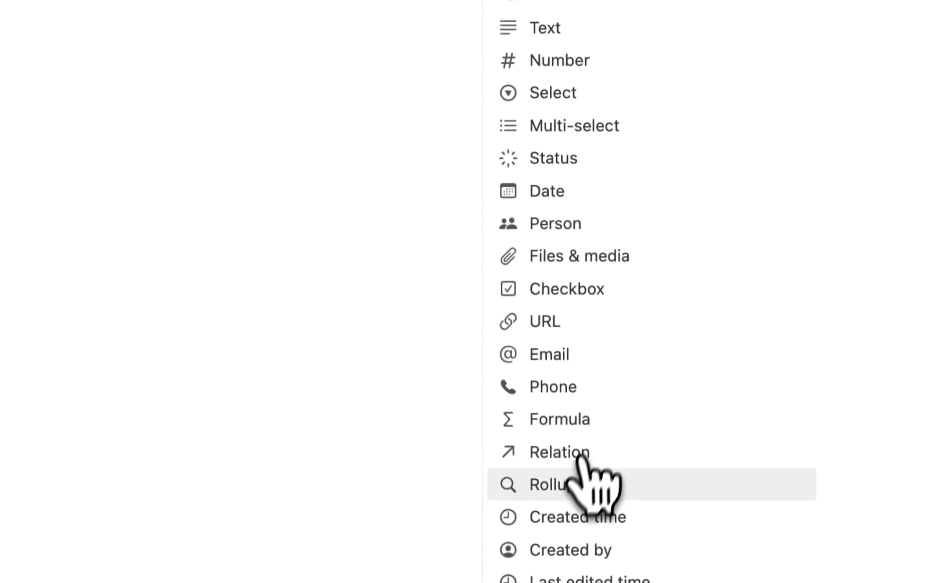
{"action": "left_click", "coordinate": [577, 480]}
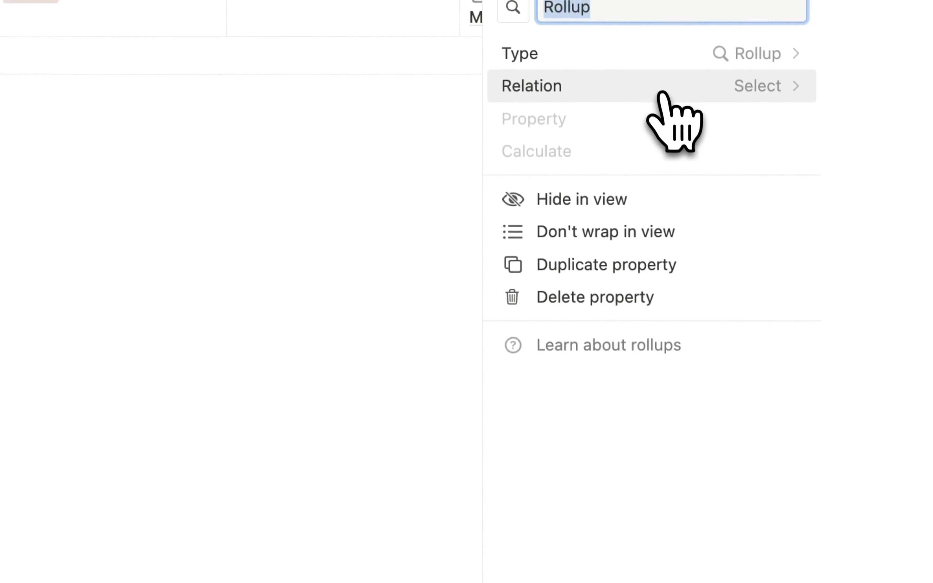
{"action": "left_click", "coordinate": [662, 90]}
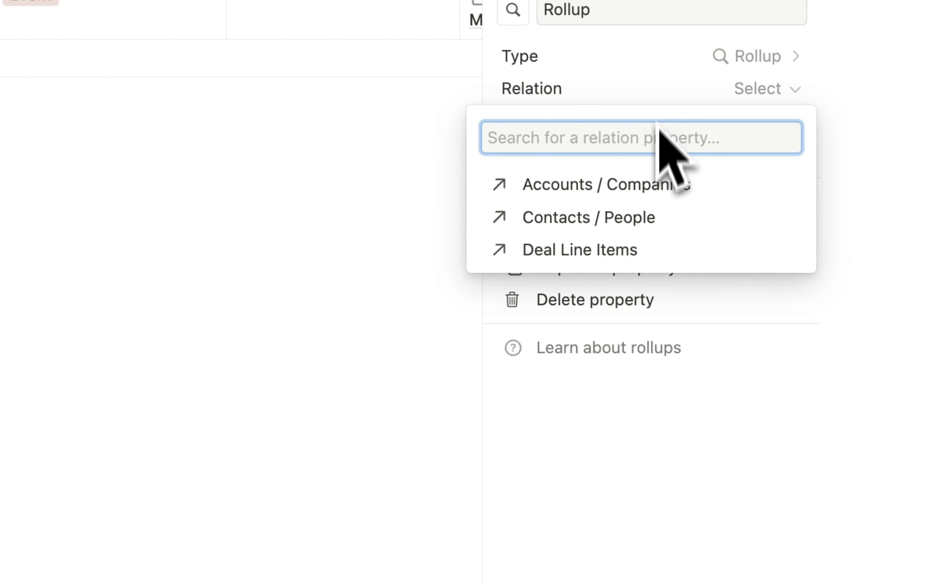
{"action": "left_click", "coordinate": [566, 249]}
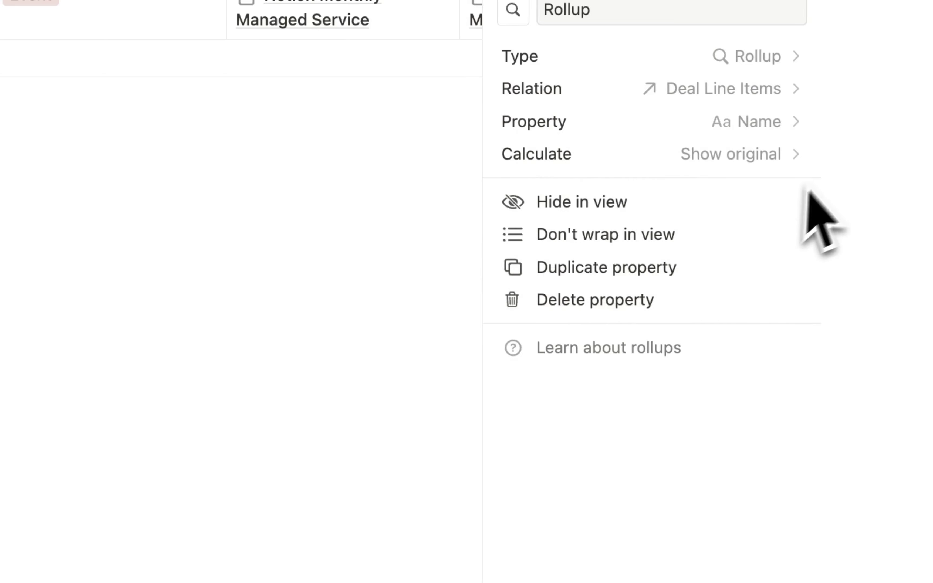
{"action": "left_click", "coordinate": [758, 129]}
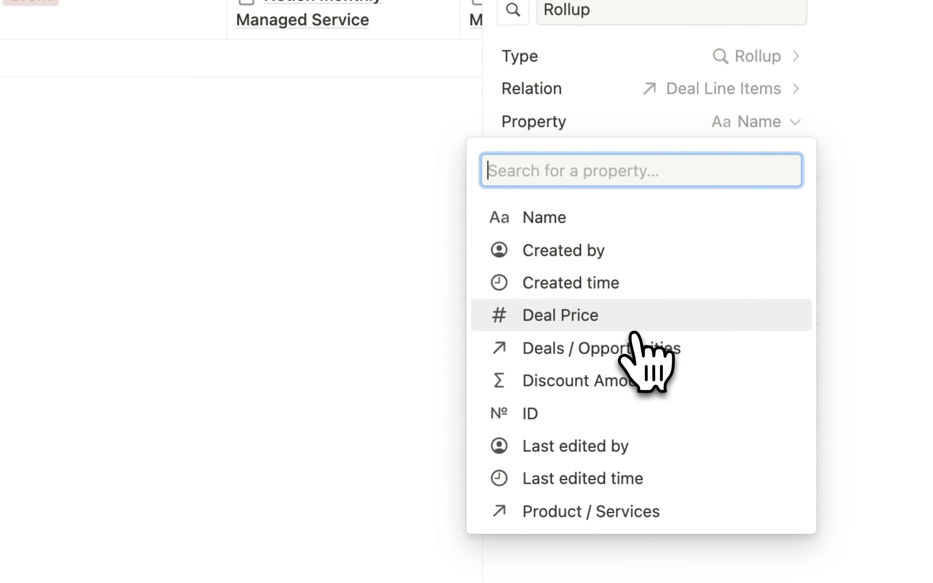
{"action": "left_click", "coordinate": [626, 328]}
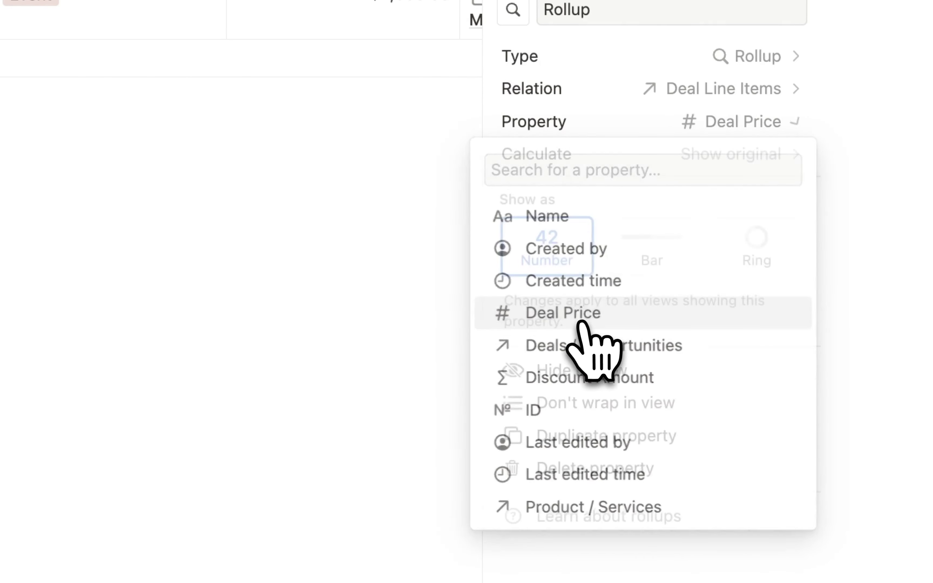
{"action": "left_click", "coordinate": [746, 155]}
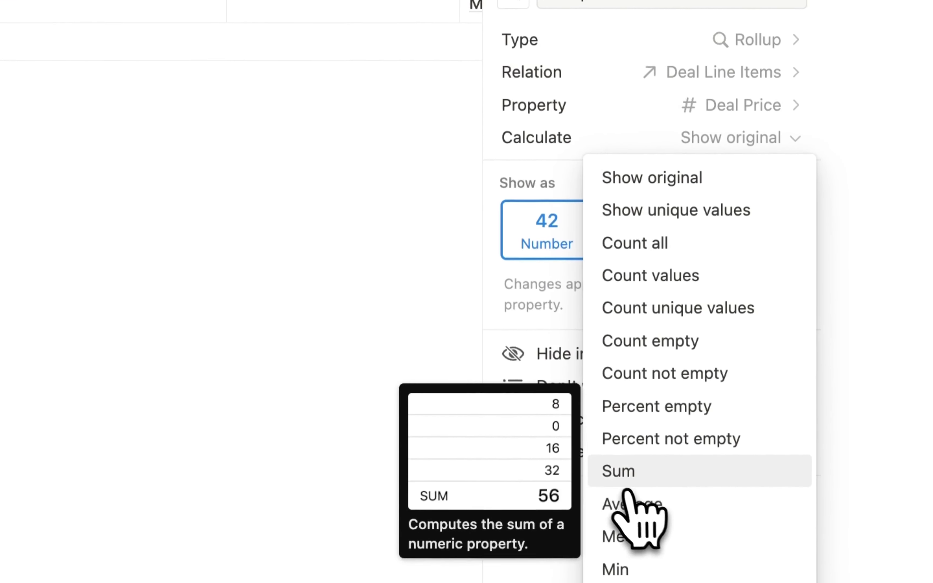
{"action": "left_click", "coordinate": [632, 495]}
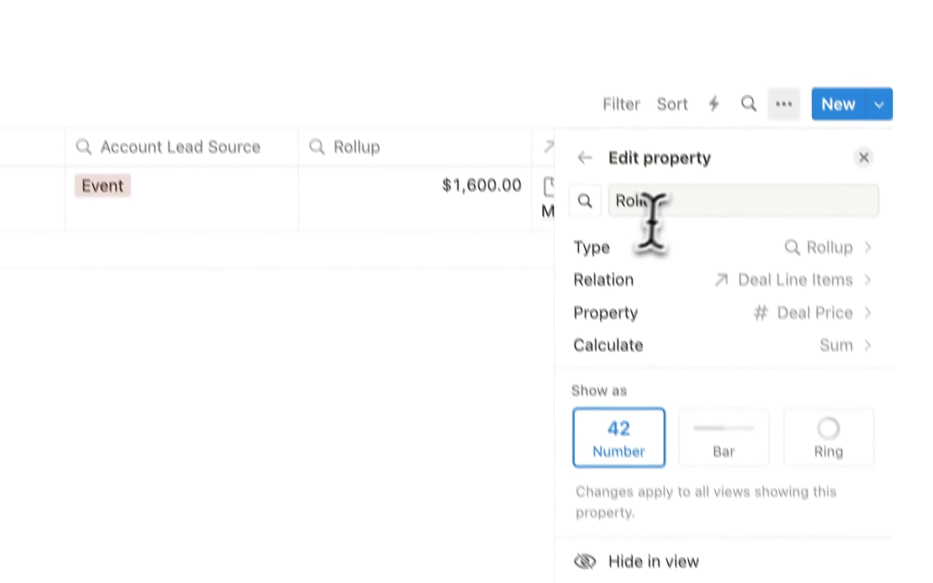
- Rename the rollup to Amount and move its column next to the deal name
{"action": "left_click_drag", "start_coordinate": [674, 236], "coordinate": [621, 235]}
{"action": "key", "text": "BackSpace"}
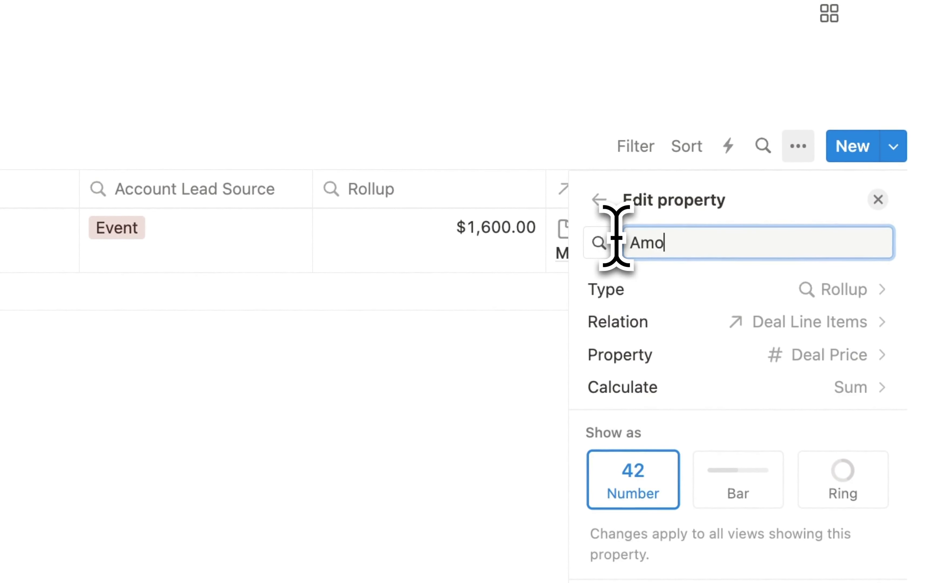
{"action": "left_click", "coordinate": [366, 433]}
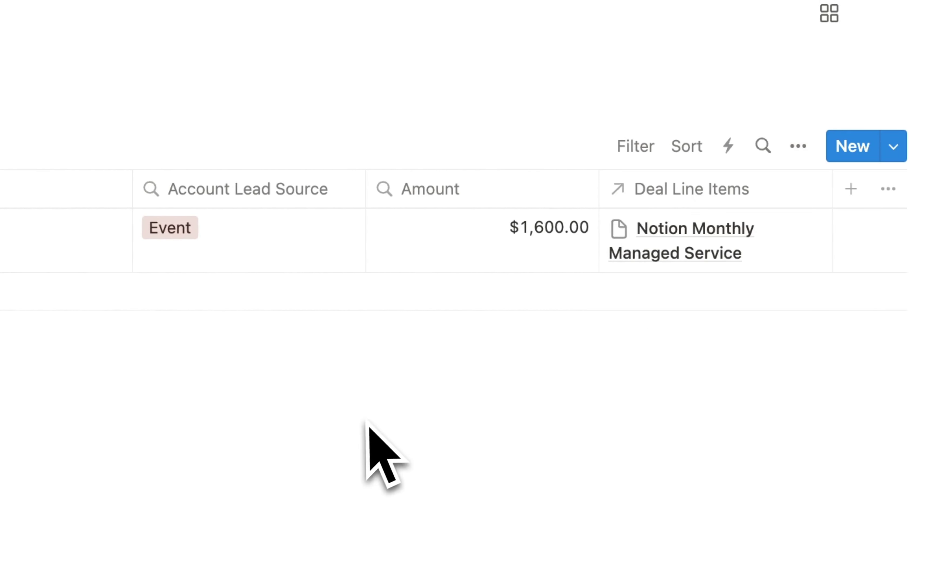
{"action": "left_click_drag", "start_coordinate": [557, 214], "coordinate": [476, 212]}
{"action": "left_click_drag", "start_coordinate": [58, 168], "coordinate": [624, 204]}
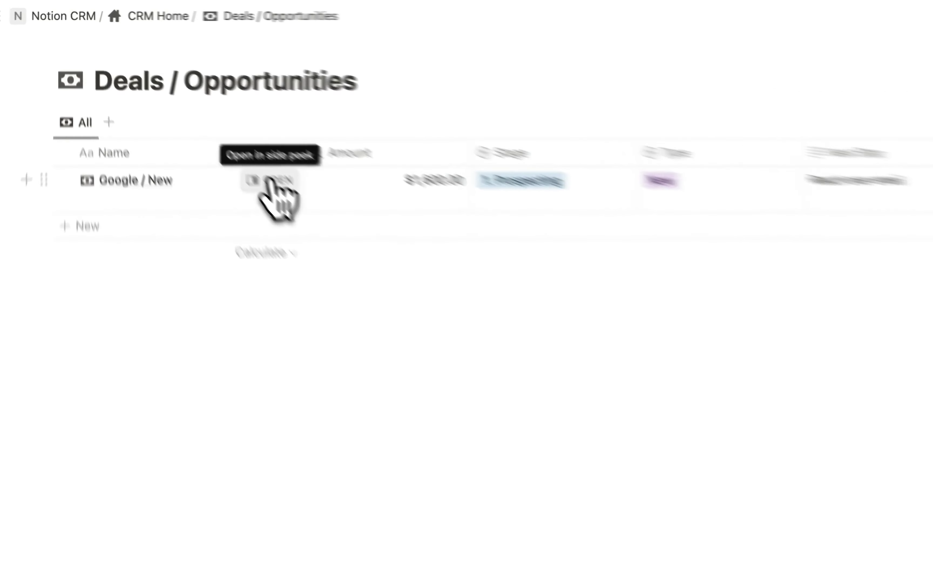
- Open the Google / New deal in side peek and scroll to its Related Line Items
{"action": "left_click", "coordinate": [208, 127]}
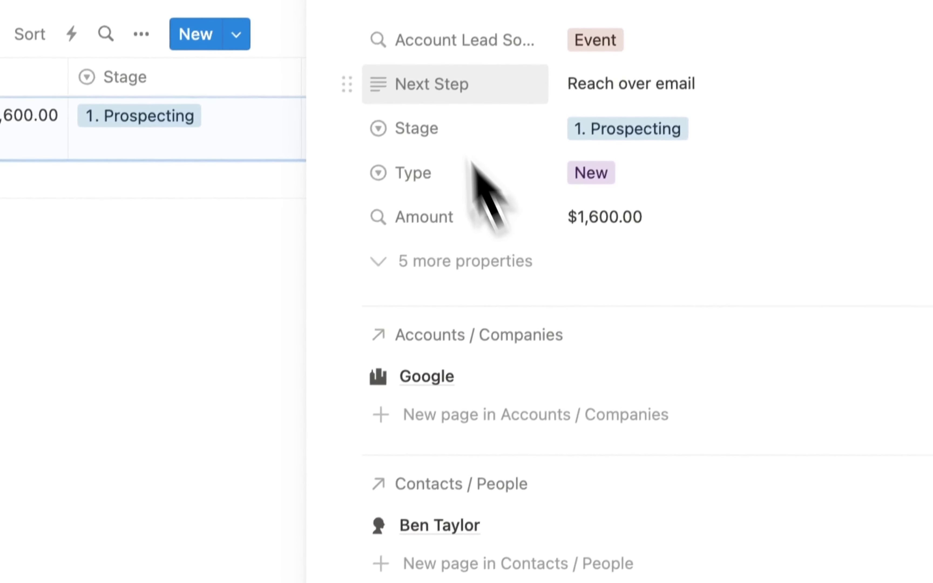
{"action": "scroll", "coordinate": [663, 569], "scroll_direction": "down", "scroll_amount": 5}
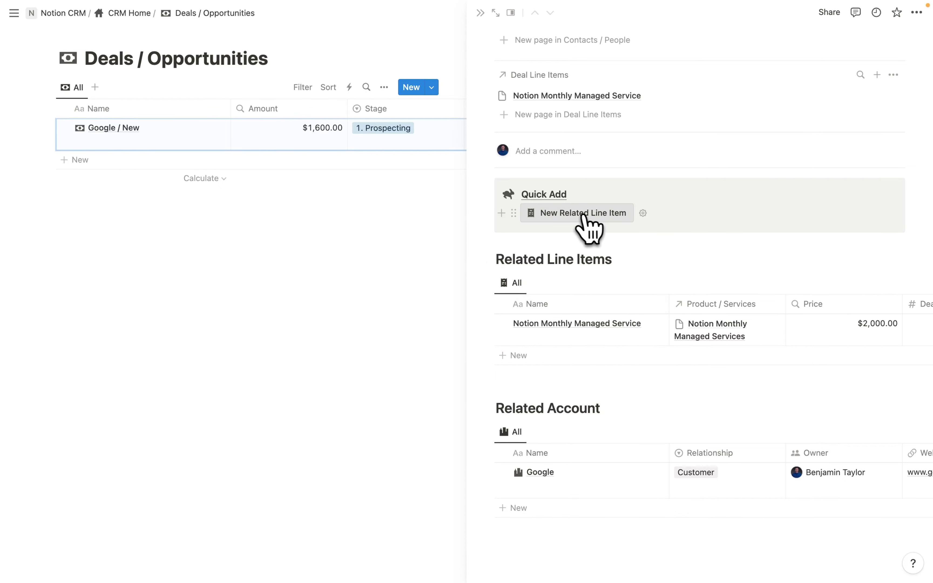
- Add line item 'OptiOpp CRM' linked to the OptiOpp CRM product with Deal Price 25
{"action": "left_click", "coordinate": [574, 214]}
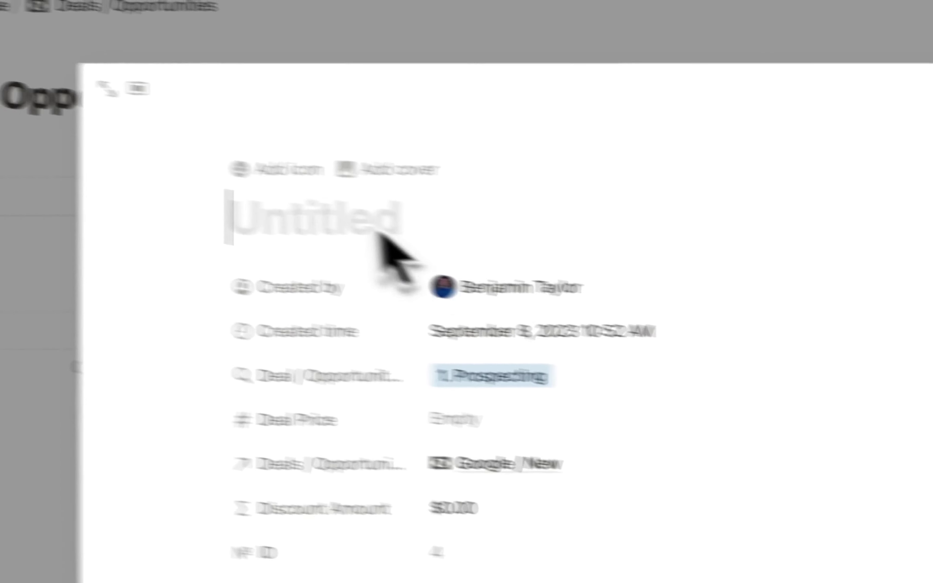
{"action": "type", "text": "Opti"}
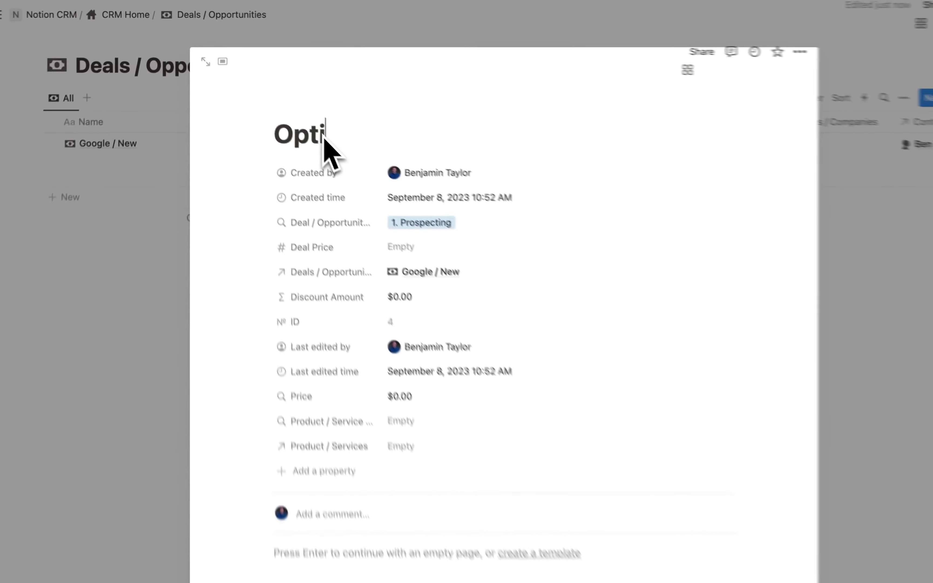
{"action": "type", "text": "Opp CR"}
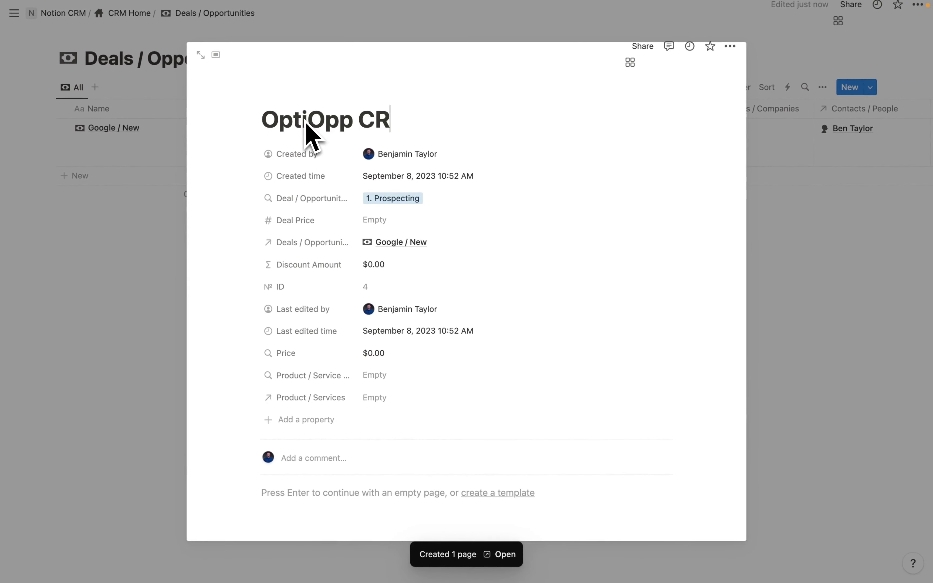
{"action": "type", "text": "M"}
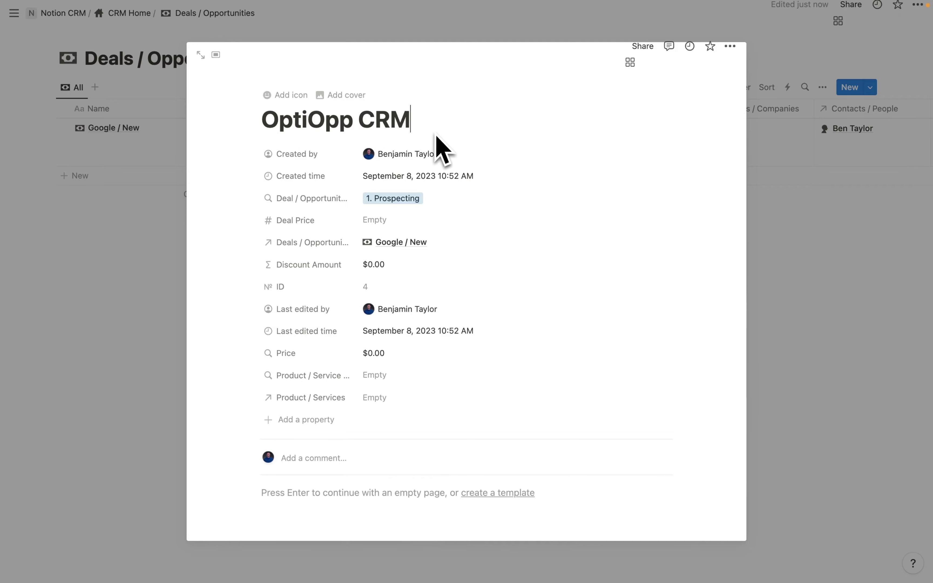
{"action": "scroll", "coordinate": [291, 352], "scroll_direction": "down", "scroll_amount": 3}
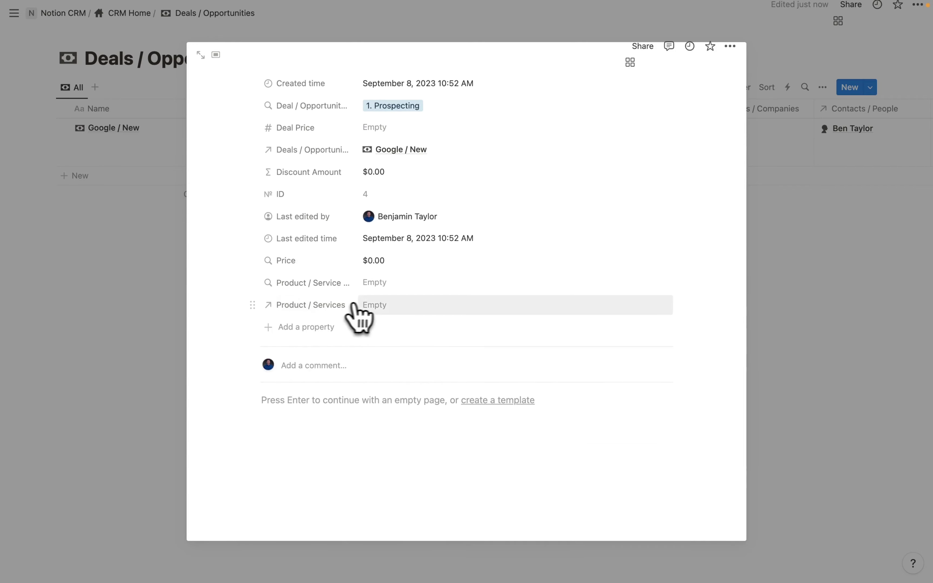
{"action": "left_click", "coordinate": [376, 307]}
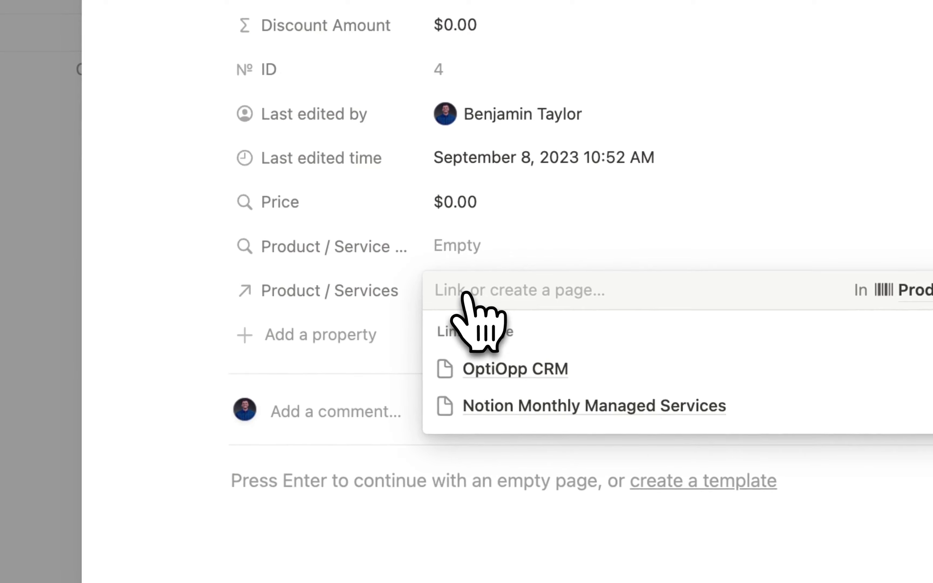
{"action": "left_click", "coordinate": [551, 370]}
{"action": "left_click", "coordinate": [377, 271]}
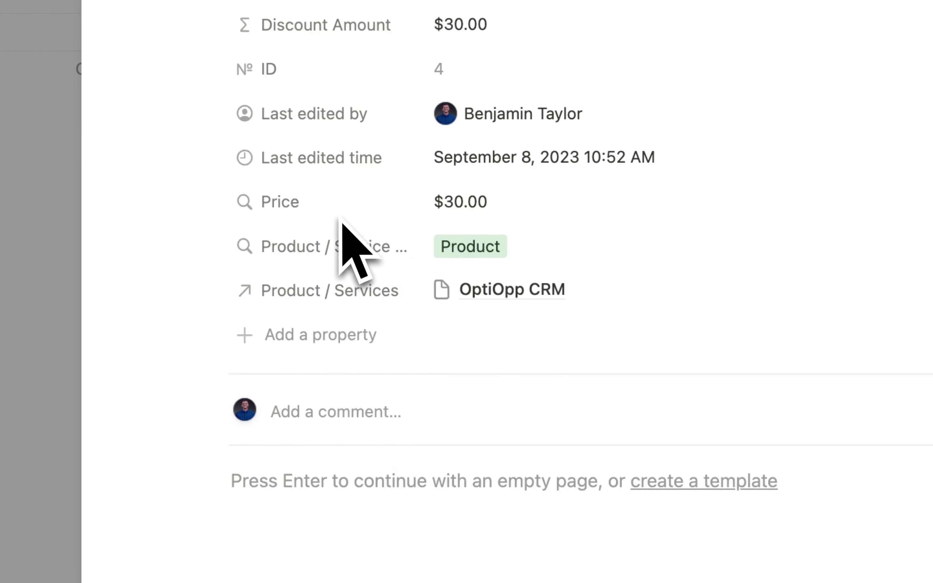
{"action": "scroll", "coordinate": [385, 258], "scroll_direction": "up", "scroll_amount": 4}
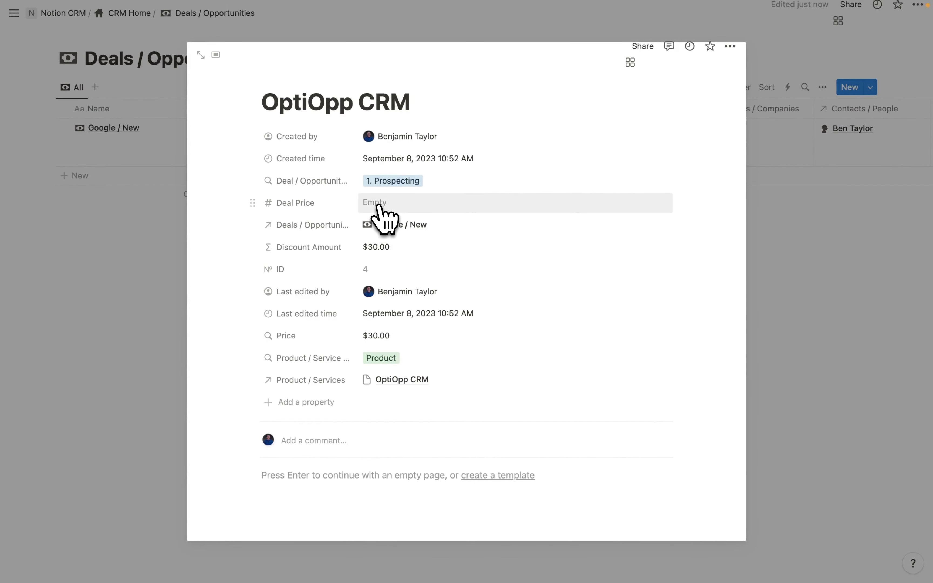
{"action": "left_click", "coordinate": [378, 204]}
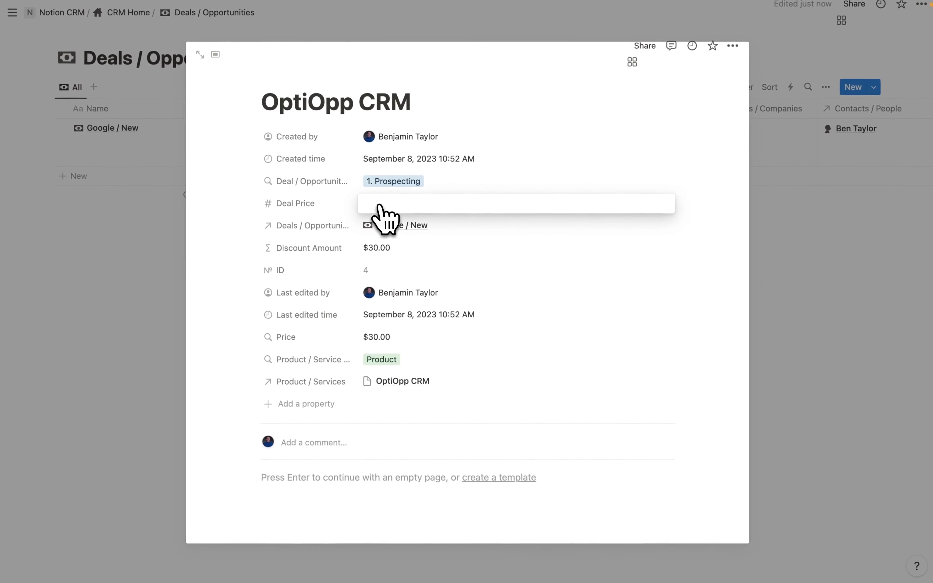
{"action": "type", "text": "25"}
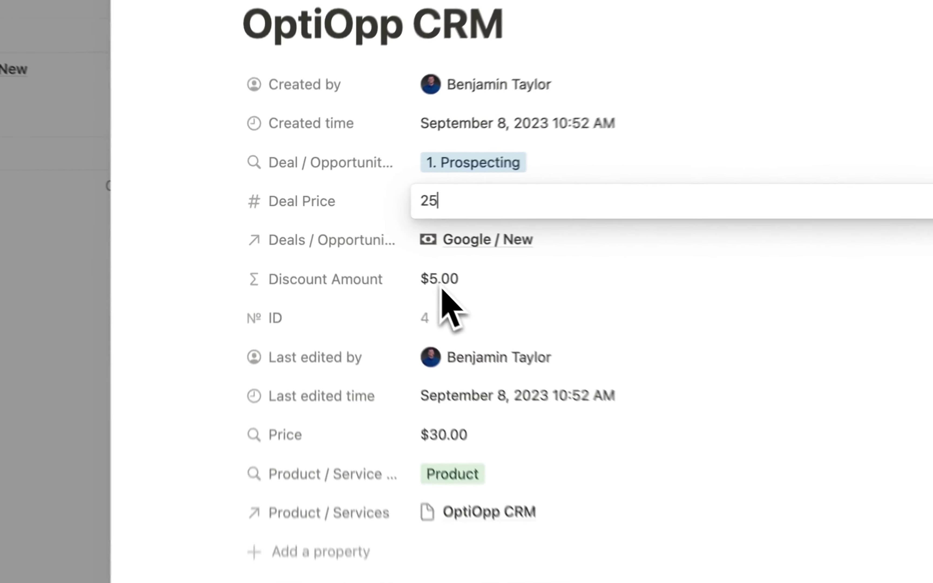
{"action": "left_click", "coordinate": [376, 251]}
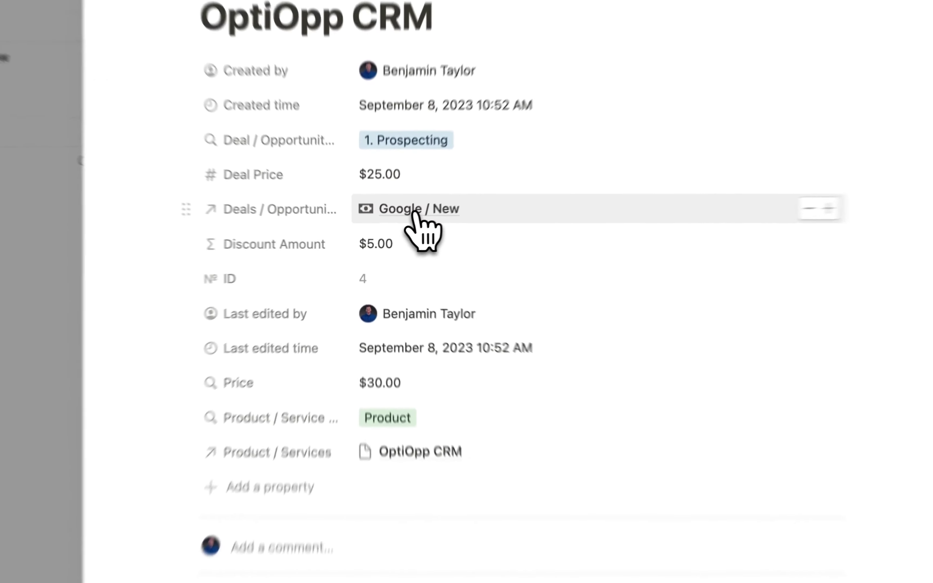
{"action": "left_click", "coordinate": [398, 227]}
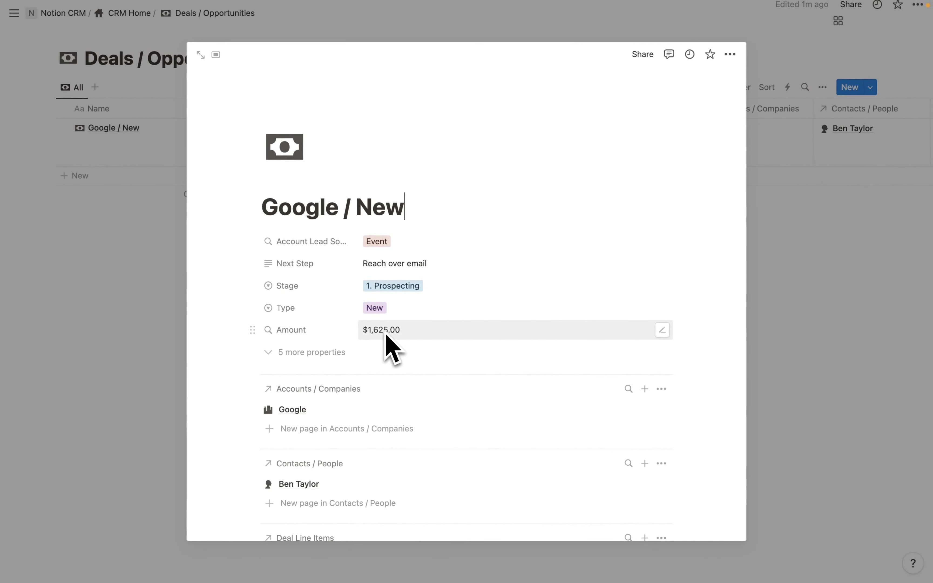
- Move the Deal Price column before Price in the Related Line Items table
{"action": "scroll", "coordinate": [392, 353], "scroll_direction": "down", "scroll_amount": 15}
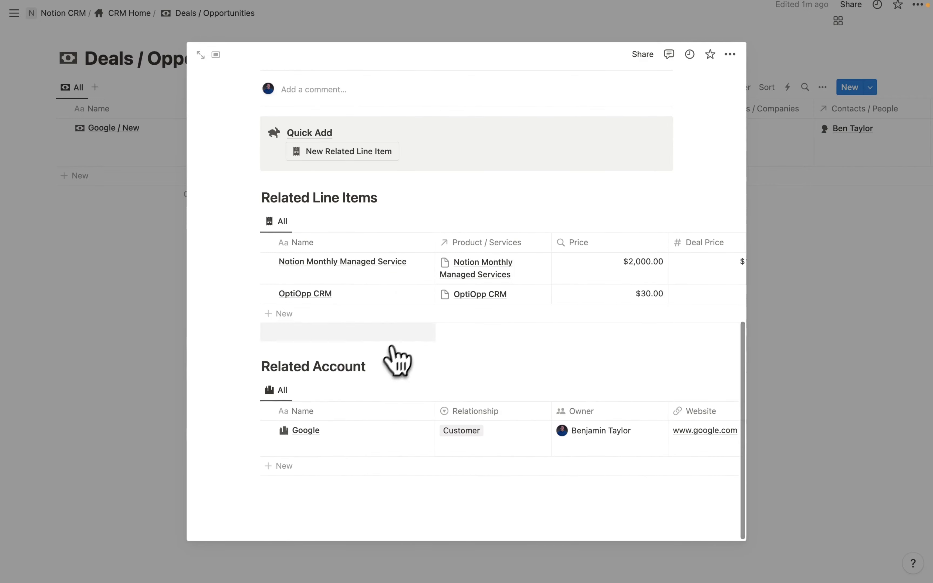
{"action": "scroll", "coordinate": [519, 289], "scroll_direction": "right", "scroll_amount": 1}
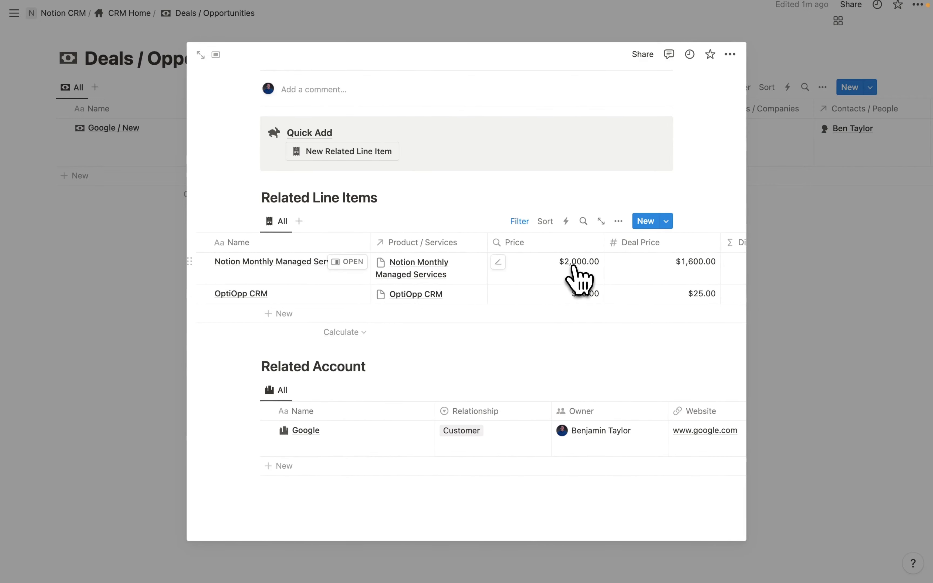
{"action": "scroll", "coordinate": [593, 297], "scroll_direction": "right", "scroll_amount": 5}
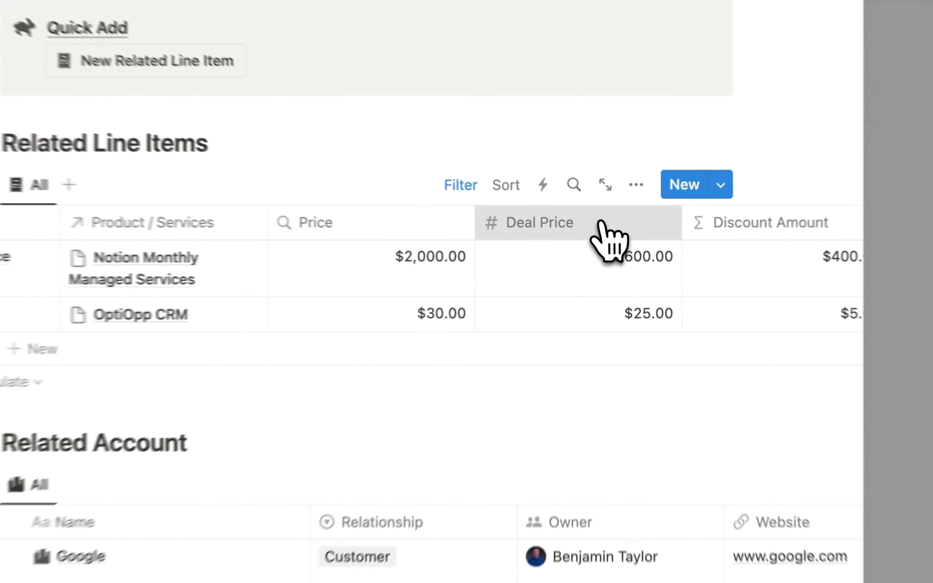
{"action": "left_click_drag", "start_coordinate": [601, 246], "coordinate": [518, 239]}
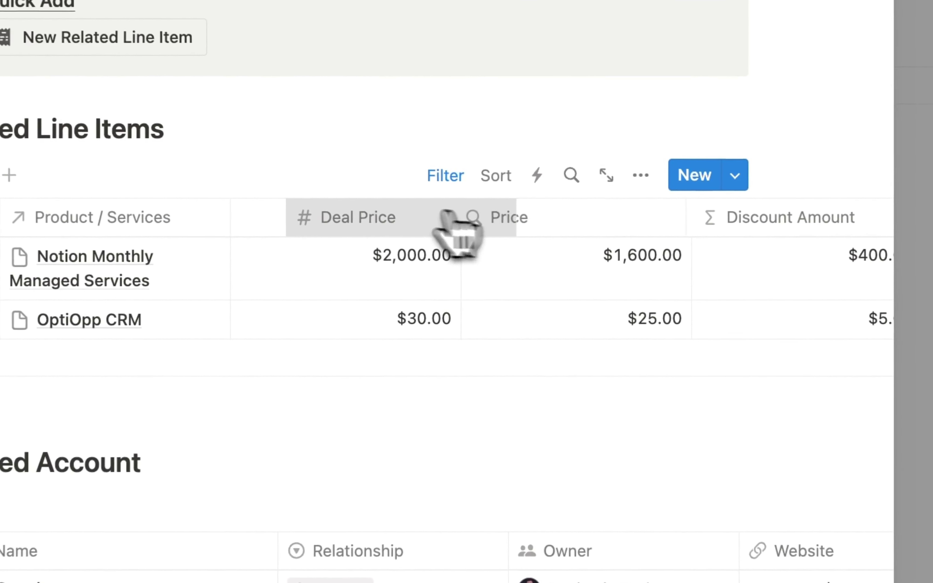
{"action": "left_click_drag", "start_coordinate": [457, 235], "coordinate": [369, 229]}
{"action": "scroll", "coordinate": [601, 311], "scroll_direction": "right", "scroll_amount": 2}
{"action": "scroll", "coordinate": [598, 312], "scroll_direction": "left", "scroll_amount": 3}
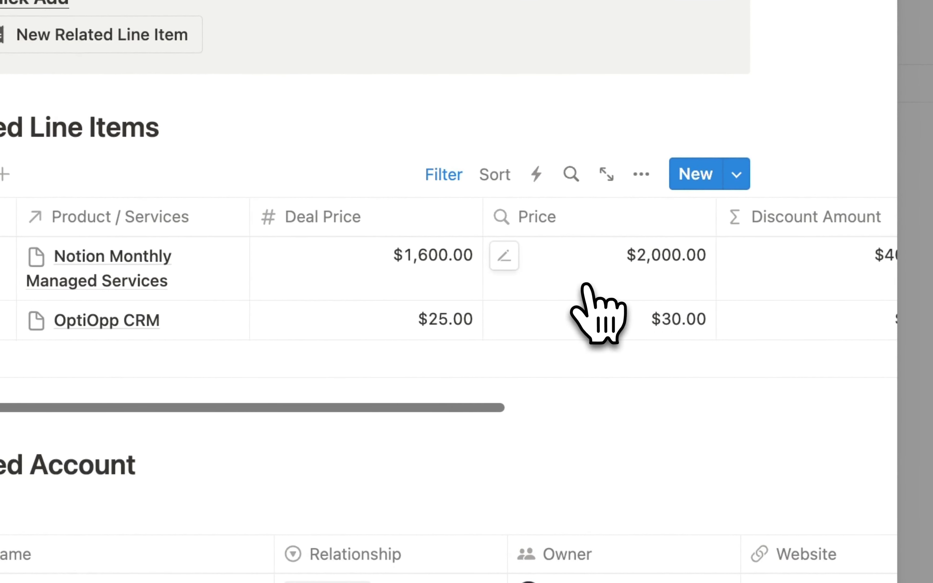
- Set the Deal Price footer to Sum ($1,625.00) and return to CRM Home
{"action": "left_click", "coordinate": [397, 390]}
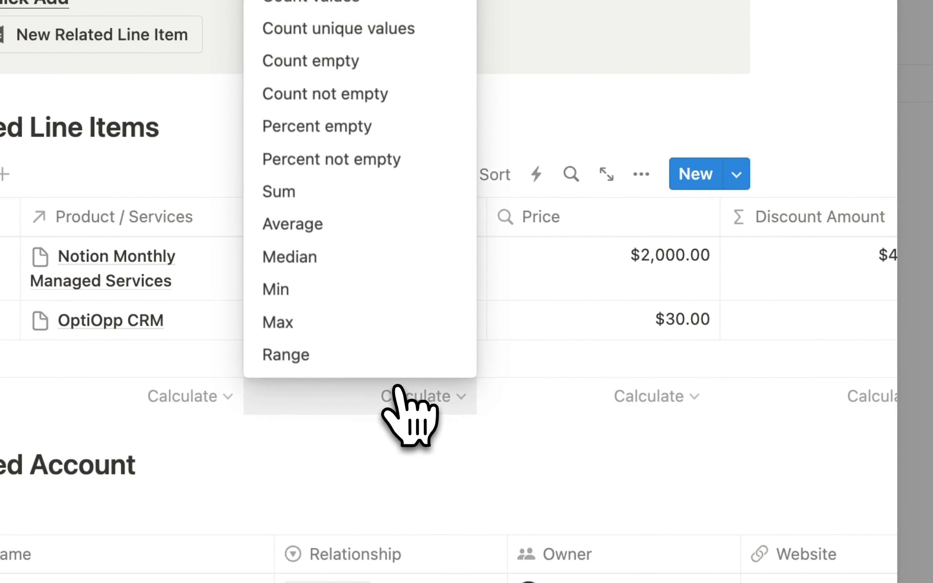
{"action": "left_click", "coordinate": [301, 191]}
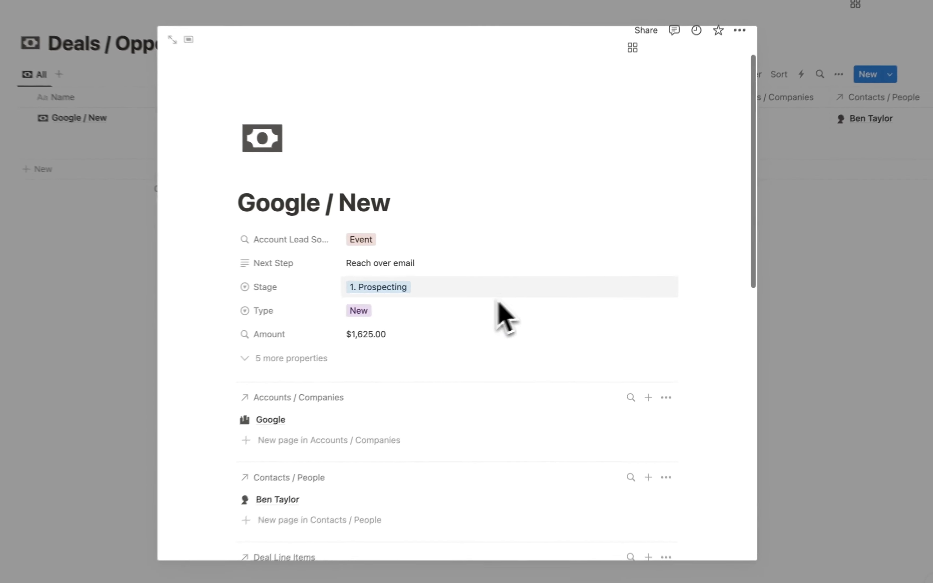
{"action": "scroll", "coordinate": [382, 304], "scroll_direction": "down", "scroll_amount": 10}
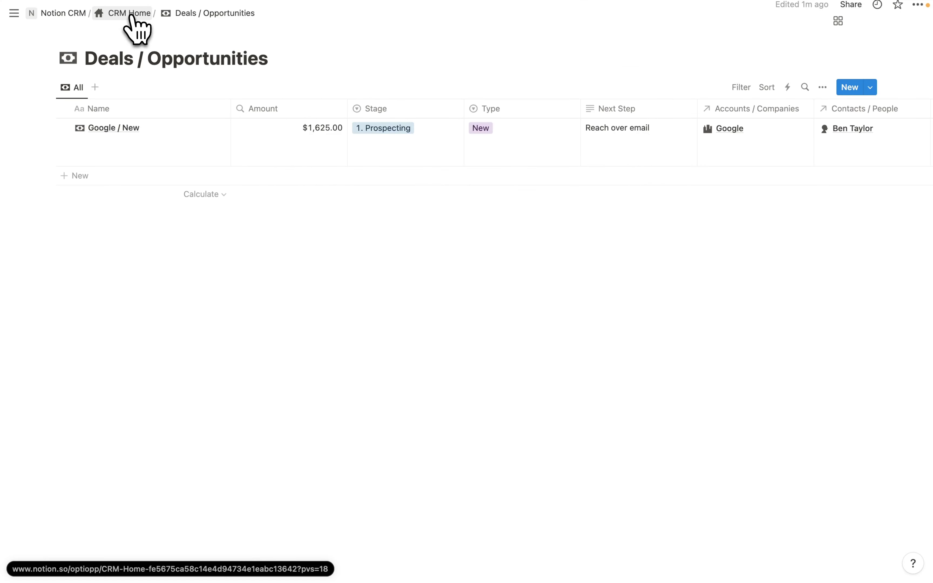
{"action": "left_click", "coordinate": [130, 15]}
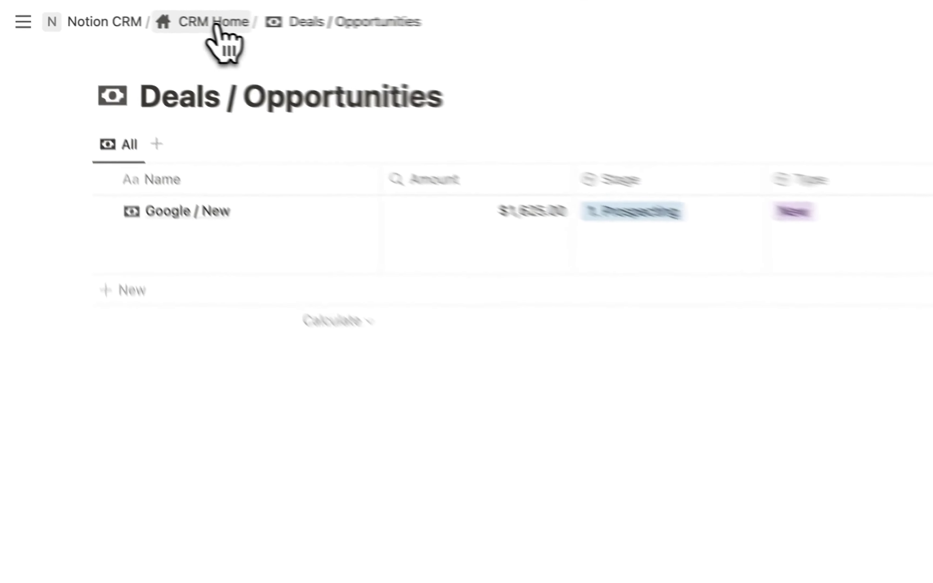
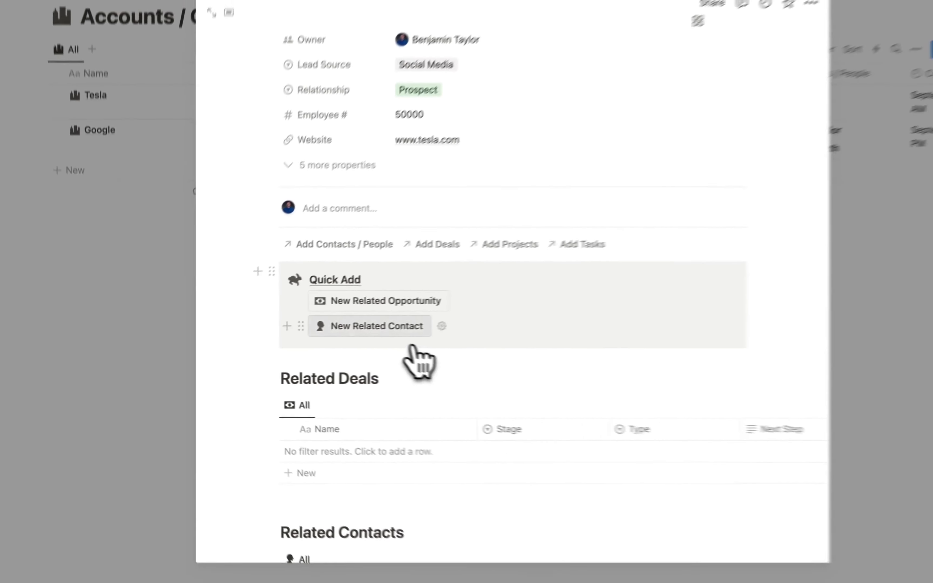
- Create a new related contact for Tesla with the contact's name, e-mail address and title CEO
{"action": "left_click", "coordinate": [343, 335]}
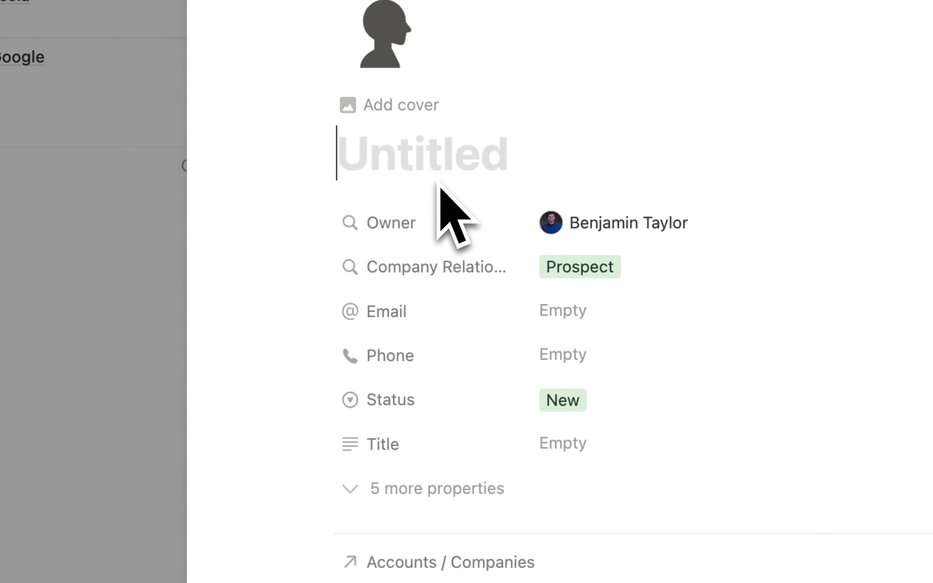
{"action": "type", "text": "Elon Musk"}
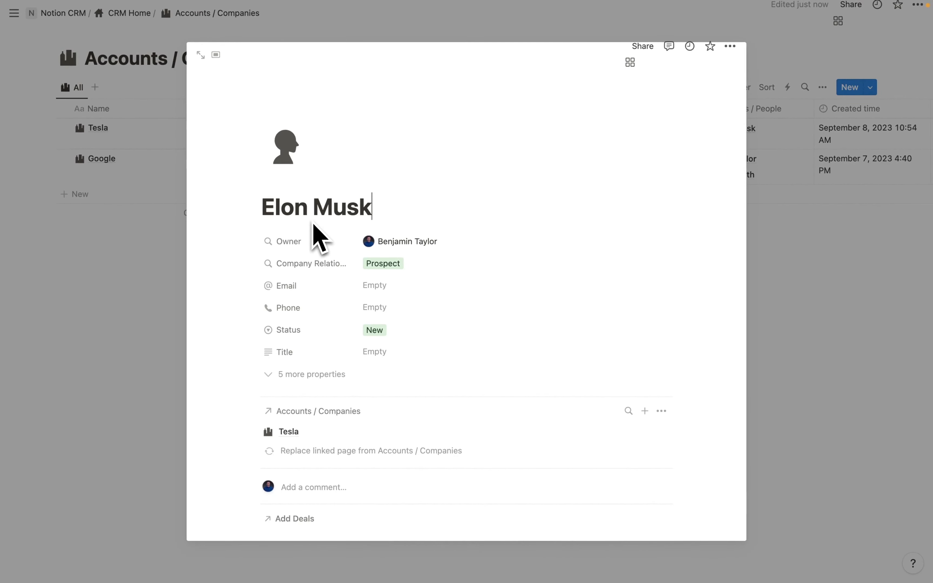
{"action": "scroll", "coordinate": [313, 232], "scroll_direction": "down", "scroll_amount": 2}
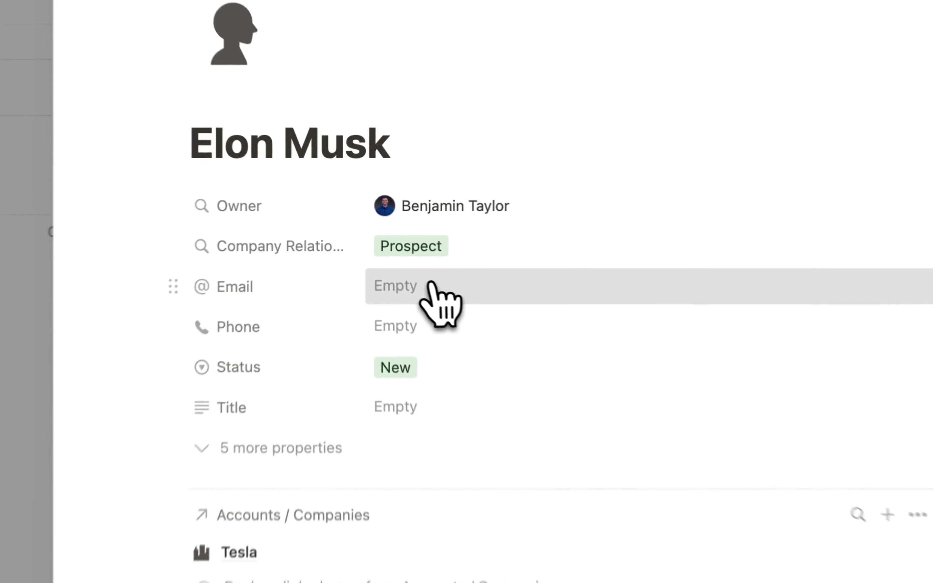
{"action": "left_click", "coordinate": [393, 242]}
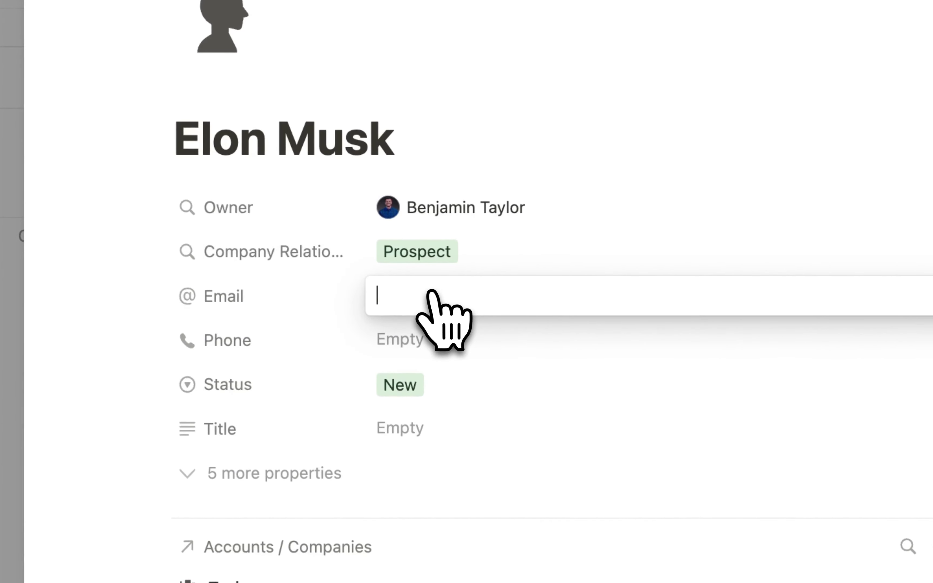
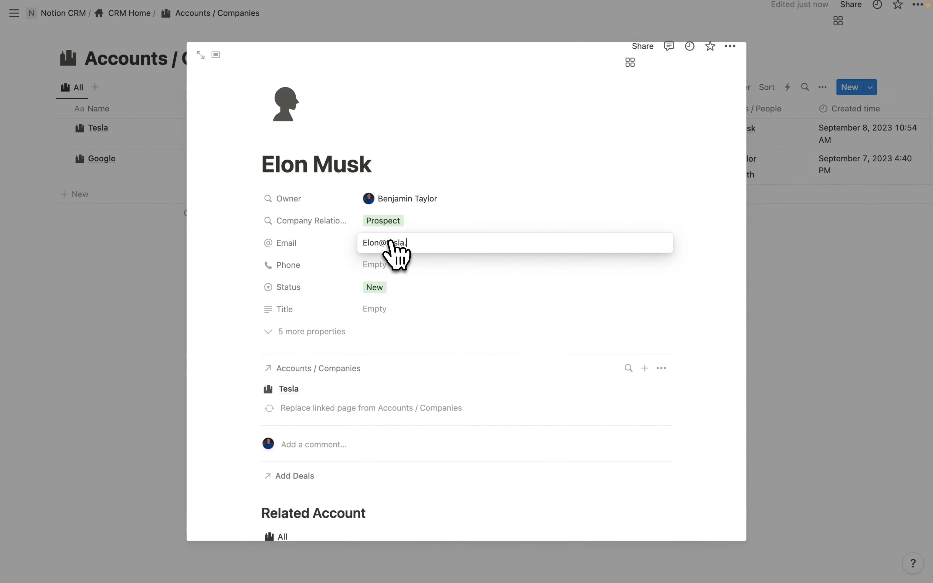
{"action": "key", "text": "Return"}
{"action": "left_click", "coordinate": [382, 313]}
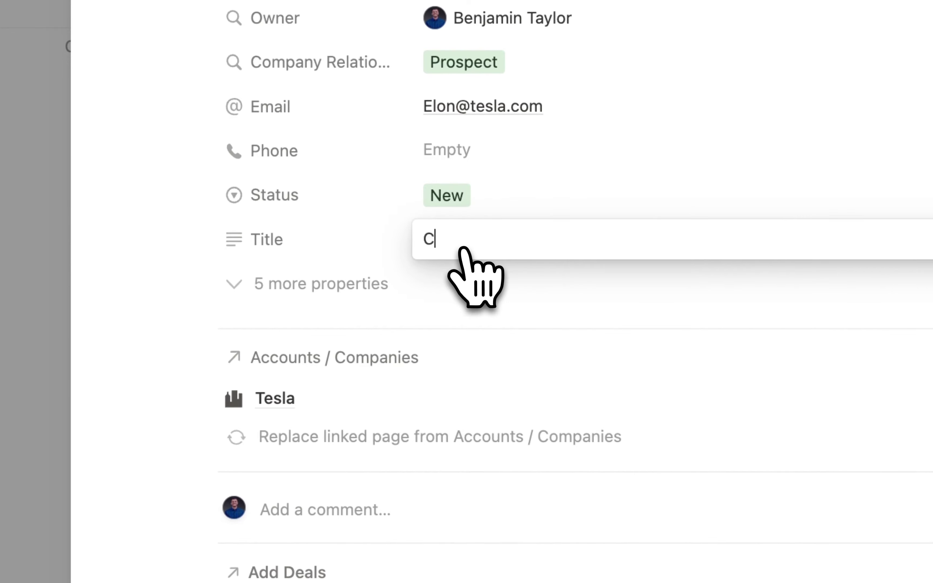
{"action": "key", "text": "Return"}
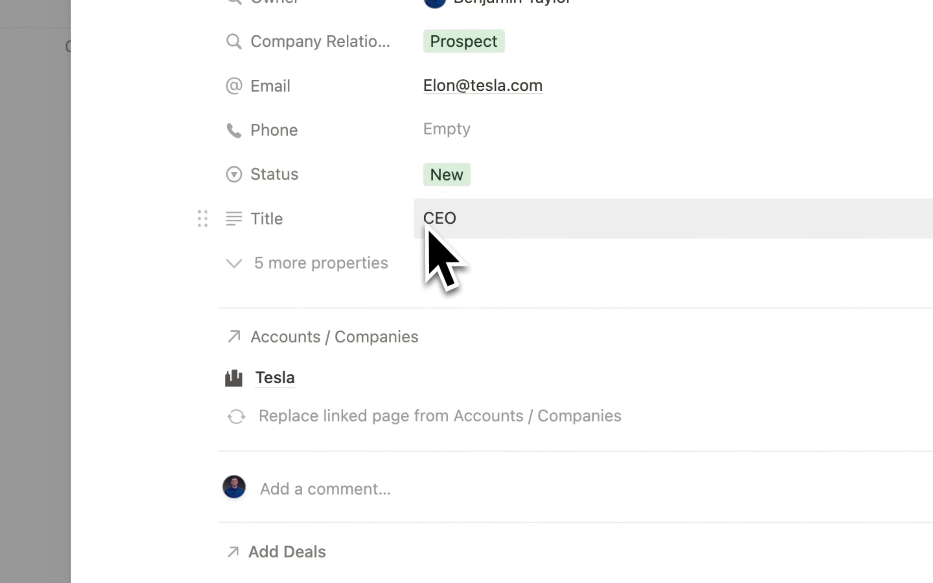
- Open the Tesla account page from the contact's Related Account and check Related Contacts
{"action": "scroll", "coordinate": [427, 250], "scroll_direction": "down", "scroll_amount": 5}
{"action": "scroll", "coordinate": [426, 270], "scroll_direction": "up", "scroll_amount": 3}
{"action": "scroll", "coordinate": [428, 289], "scroll_direction": "up", "scroll_amount": 5}
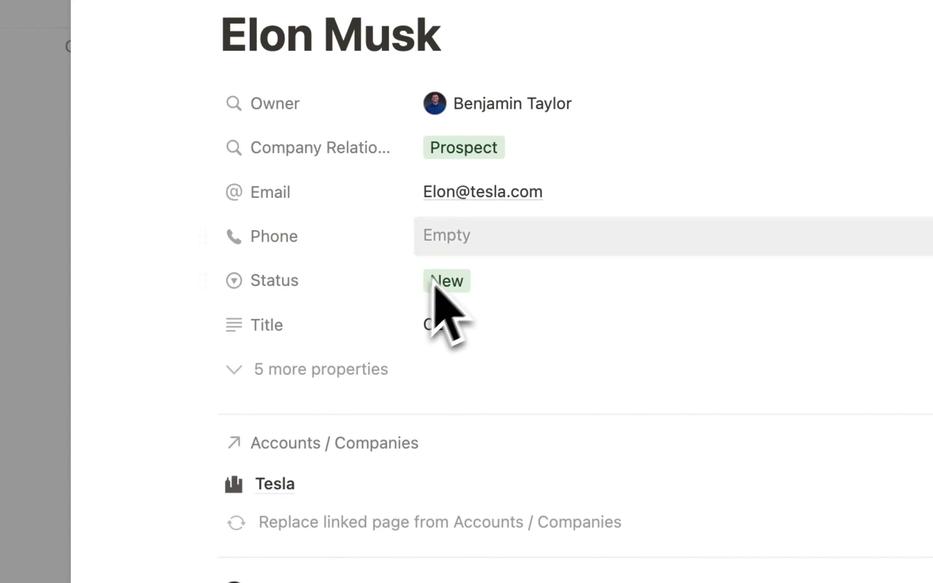
{"action": "scroll", "coordinate": [451, 266], "scroll_direction": "down", "scroll_amount": 9}
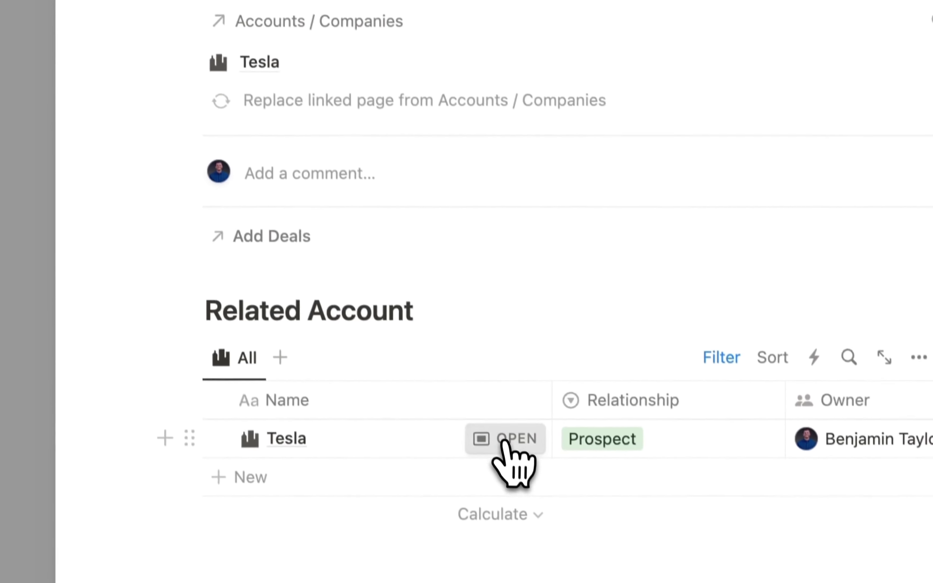
{"action": "left_click", "coordinate": [520, 513]}
{"action": "scroll", "coordinate": [459, 216], "scroll_direction": "down", "scroll_amount": 4}
{"action": "scroll", "coordinate": [444, 166], "scroll_direction": "down", "scroll_amount": 5}
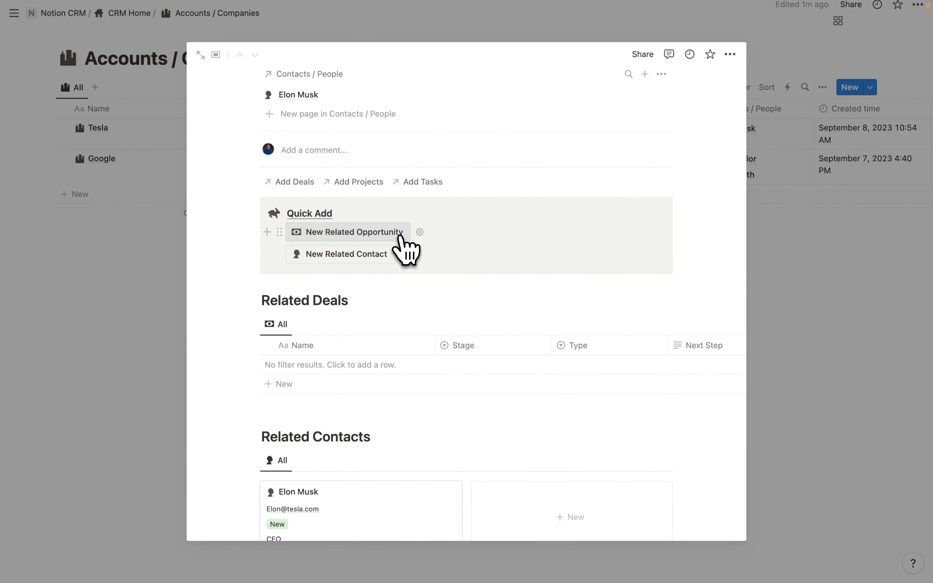
- Create a related Tesla opportunity titled 'Tesla / Notion Services' with Type New
{"action": "left_click", "coordinate": [348, 235]}
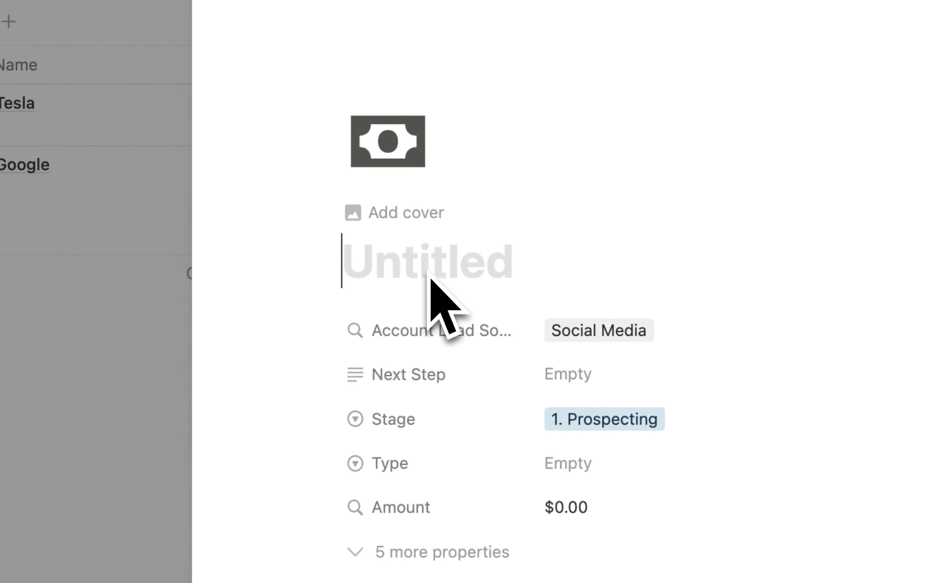
{"action": "type", "text": "Tesla / "}
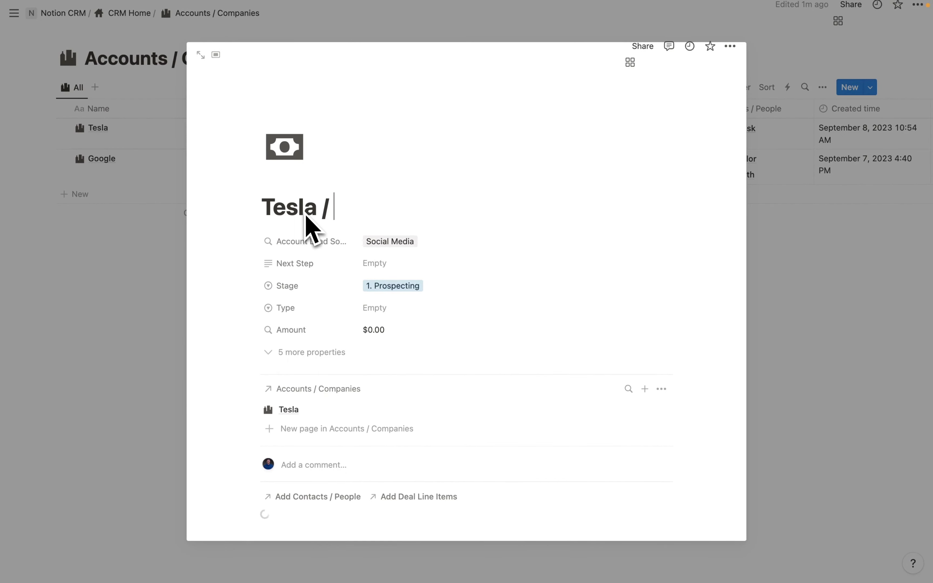
{"action": "type", "text": "Notion Services"}
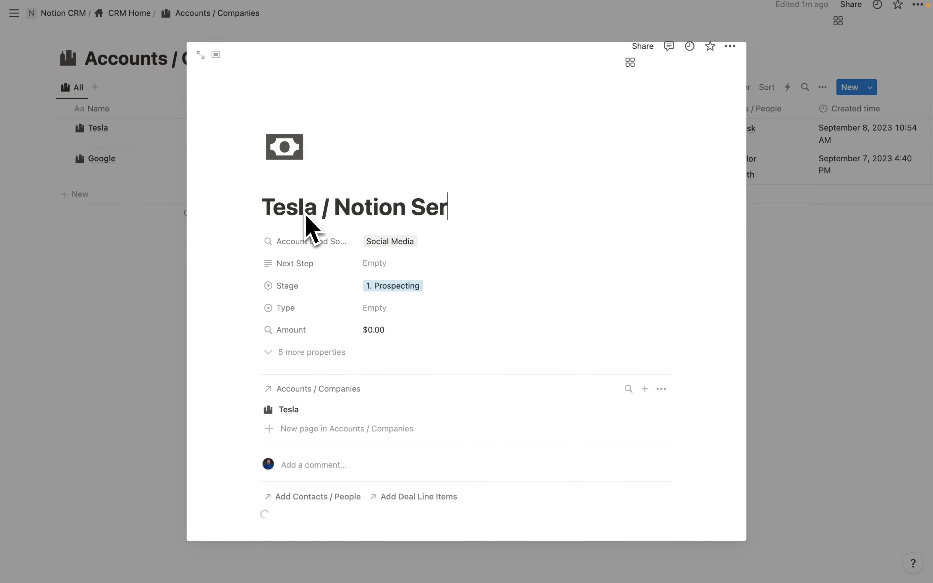
{"action": "left_click", "coordinate": [378, 309]}
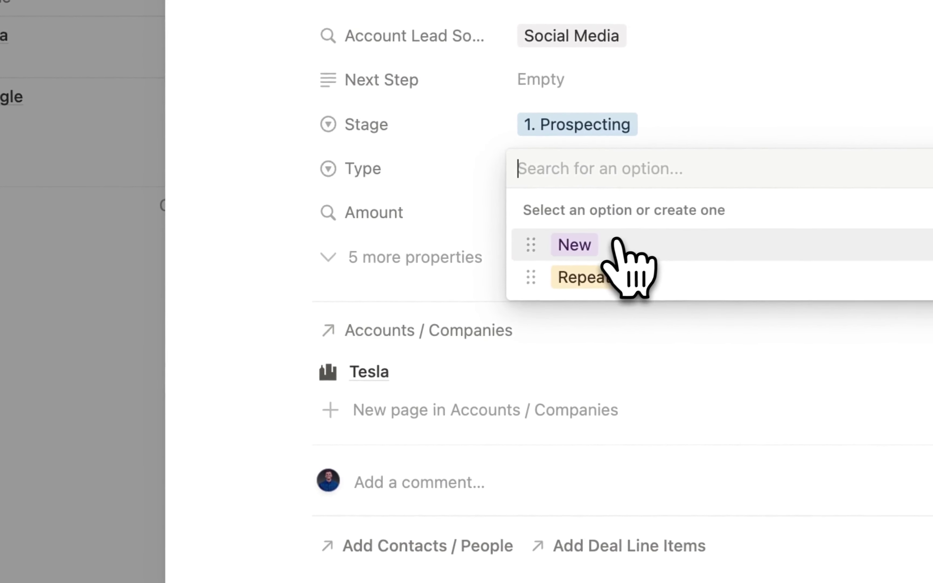
{"action": "left_click", "coordinate": [583, 242]}
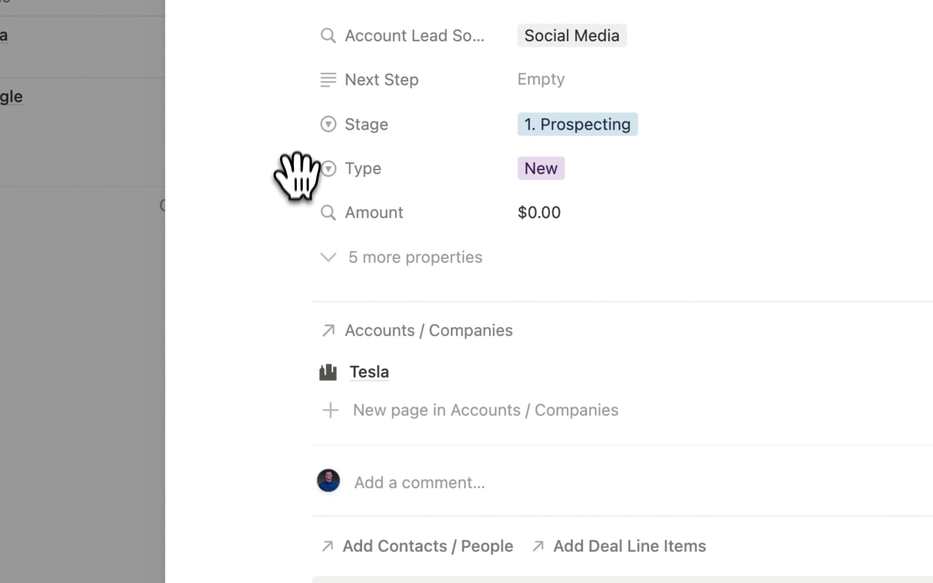
- Move the Type property directly under Account Lead Source on the deal page
{"action": "left_click_drag", "start_coordinate": [297, 168], "coordinate": [295, 86]}
{"action": "scroll", "coordinate": [472, 235], "scroll_direction": "down", "scroll_amount": 5}
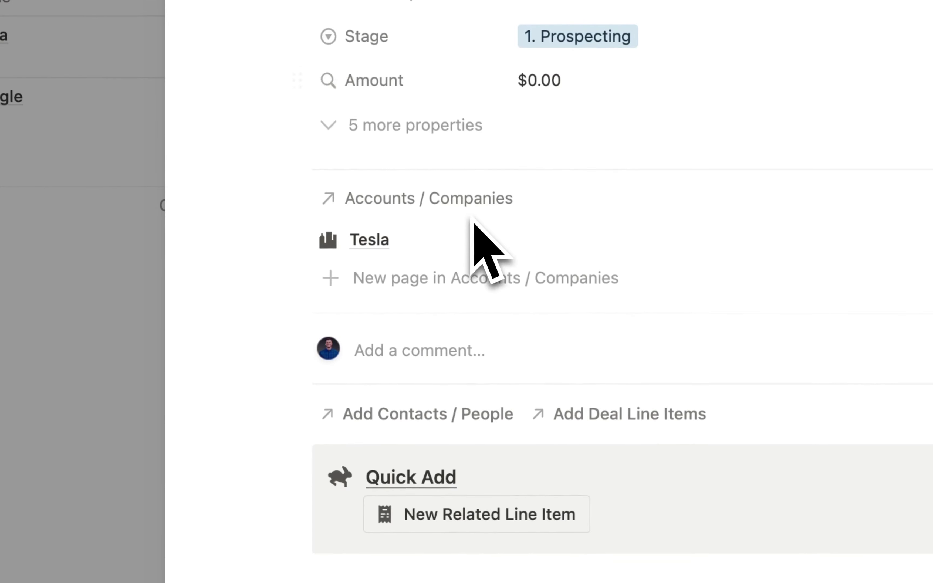
{"action": "scroll", "coordinate": [551, 499], "scroll_direction": "up", "scroll_amount": 10}
{"action": "scroll", "coordinate": [555, 247], "scroll_direction": "down", "scroll_amount": 5}
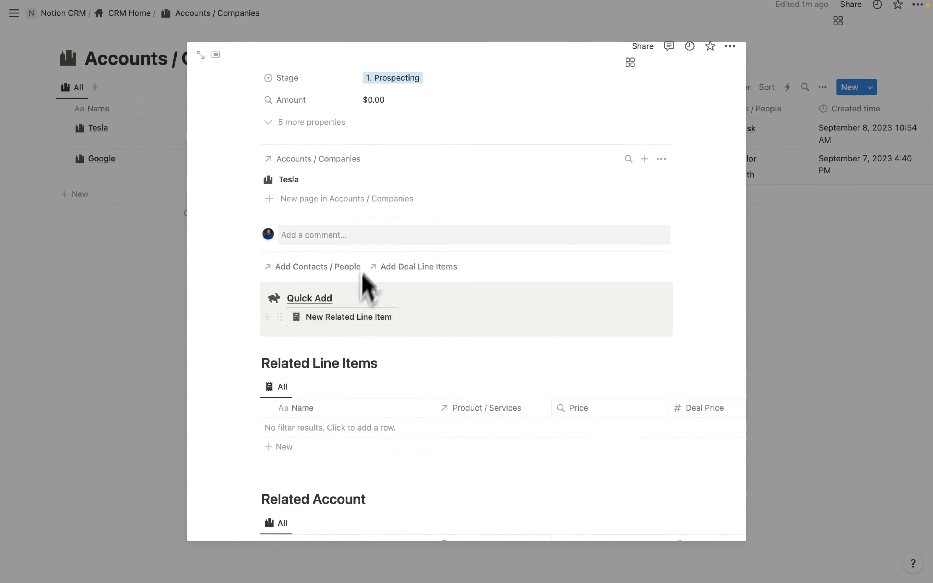
{"action": "scroll", "coordinate": [385, 250], "scroll_direction": "up", "scroll_amount": 5}
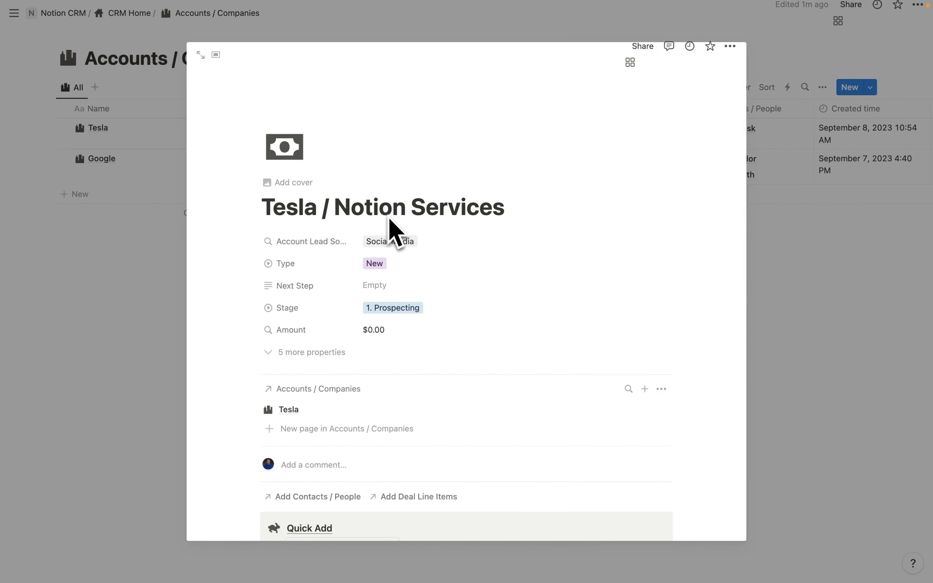
{"action": "scroll", "coordinate": [389, 228], "scroll_direction": "down", "scroll_amount": 7}
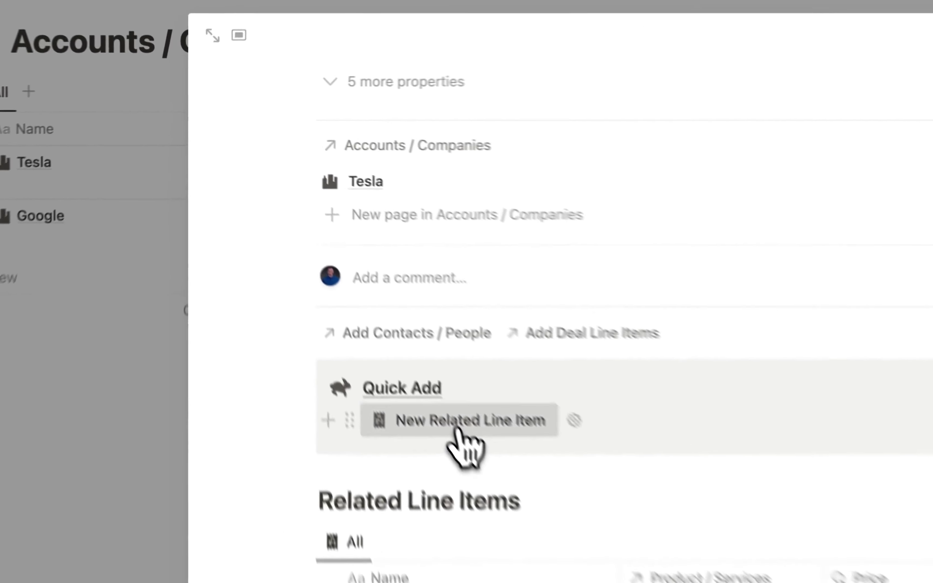
- Add line item 'Notion Services' linked to Notion Monthly Managed Services with Deal Price 2000
{"action": "left_click", "coordinate": [344, 276]}
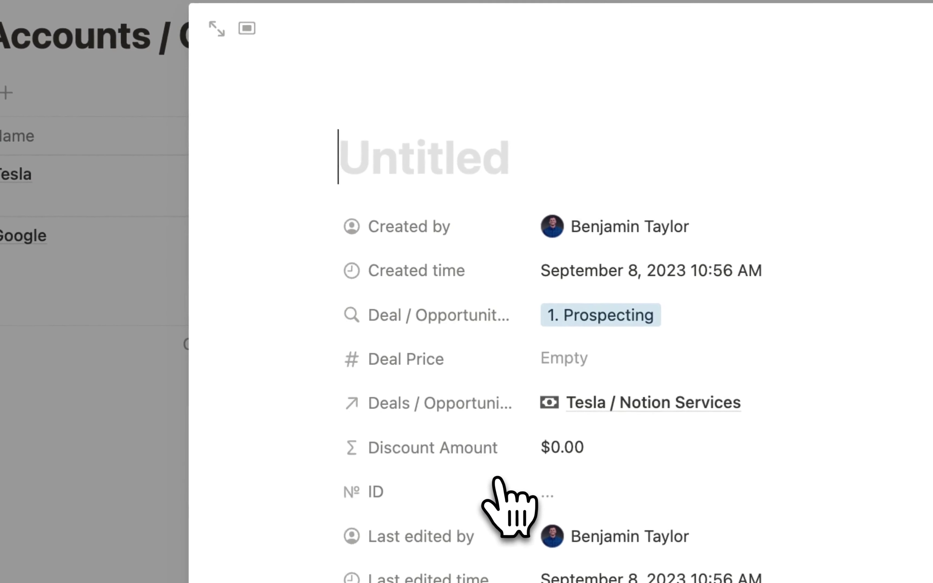
{"action": "type", "text": "Notion Services"}
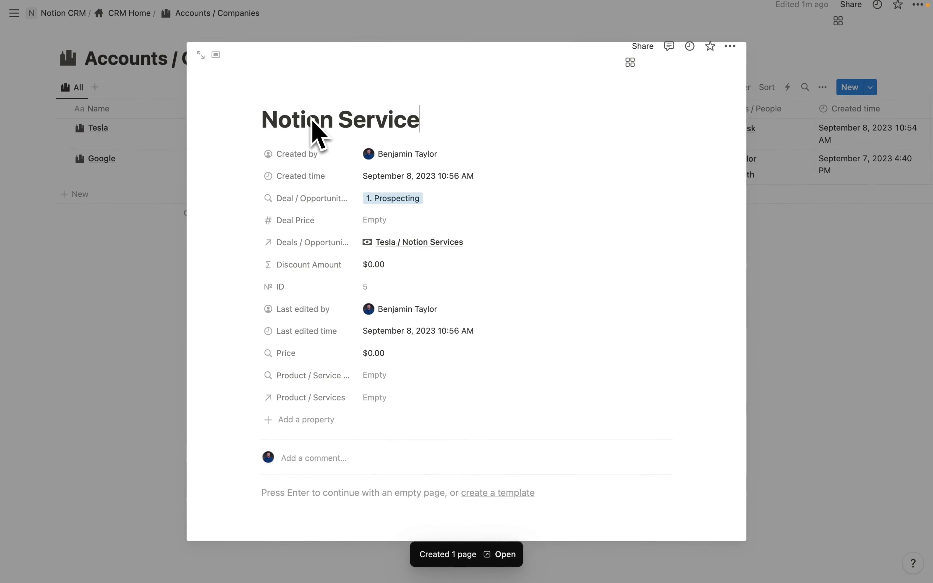
{"action": "scroll", "coordinate": [400, 231], "scroll_direction": "down", "scroll_amount": 4}
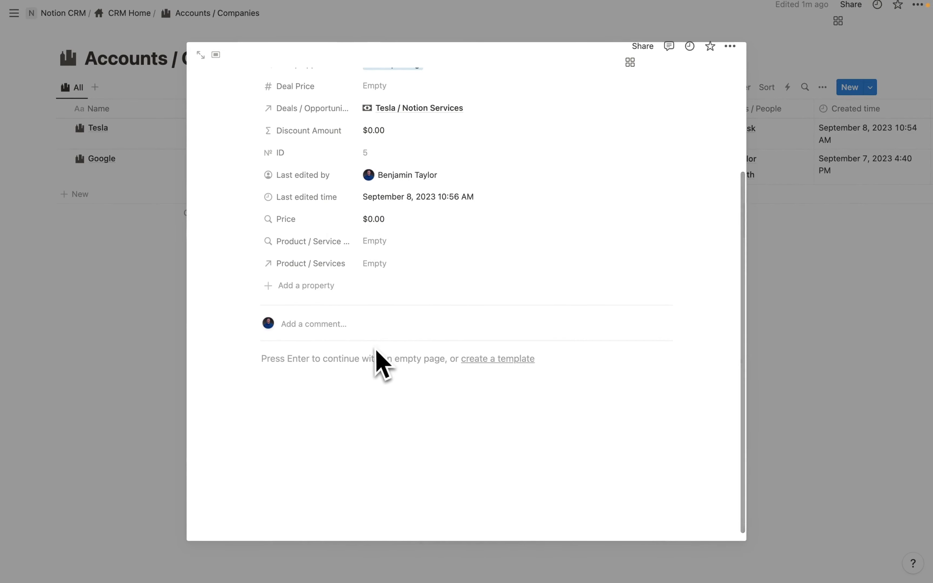
{"action": "left_click", "coordinate": [376, 263]}
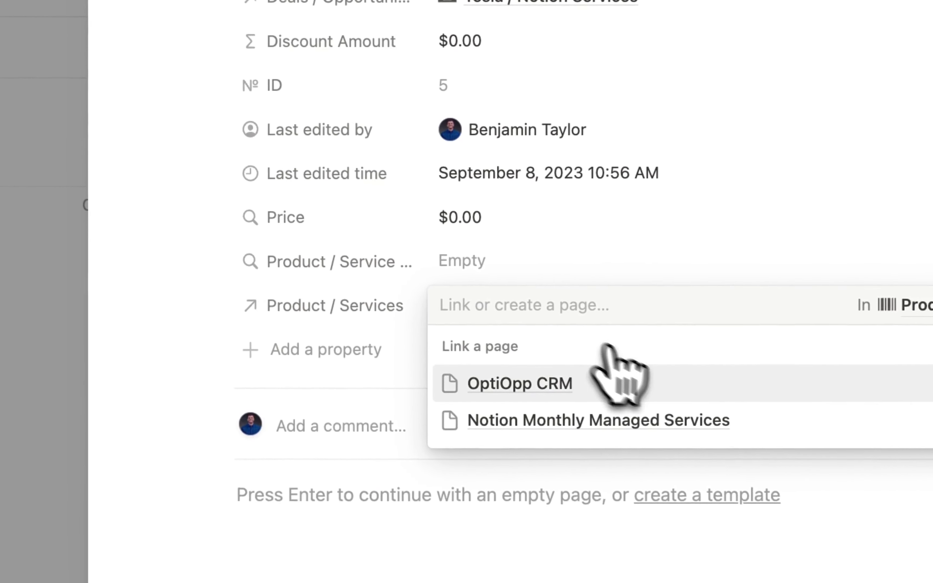
{"action": "left_click", "coordinate": [575, 424]}
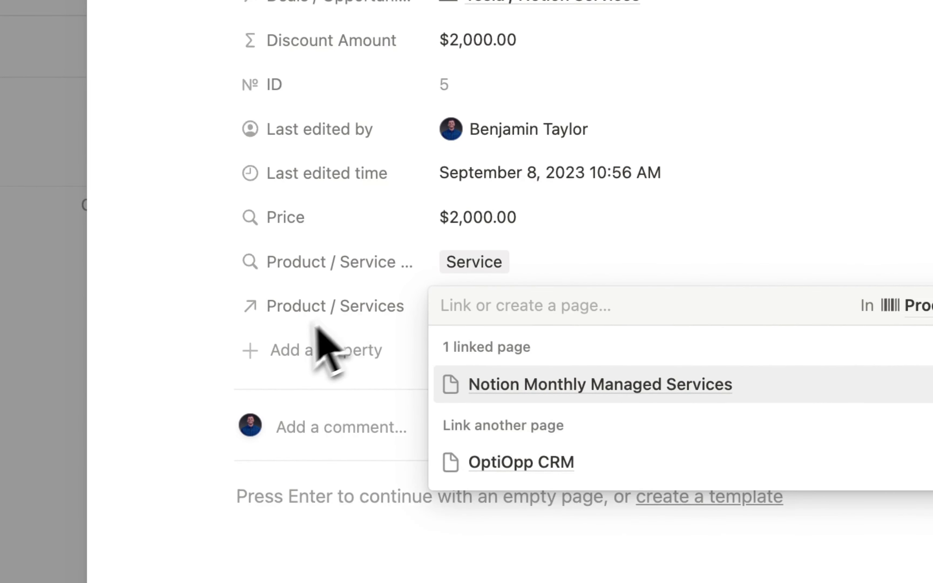
{"action": "left_click", "coordinate": [288, 329]}
{"action": "scroll", "coordinate": [287, 330], "scroll_direction": "up", "scroll_amount": 4}
{"action": "scroll", "coordinate": [479, 305], "scroll_direction": "up", "scroll_amount": 1}
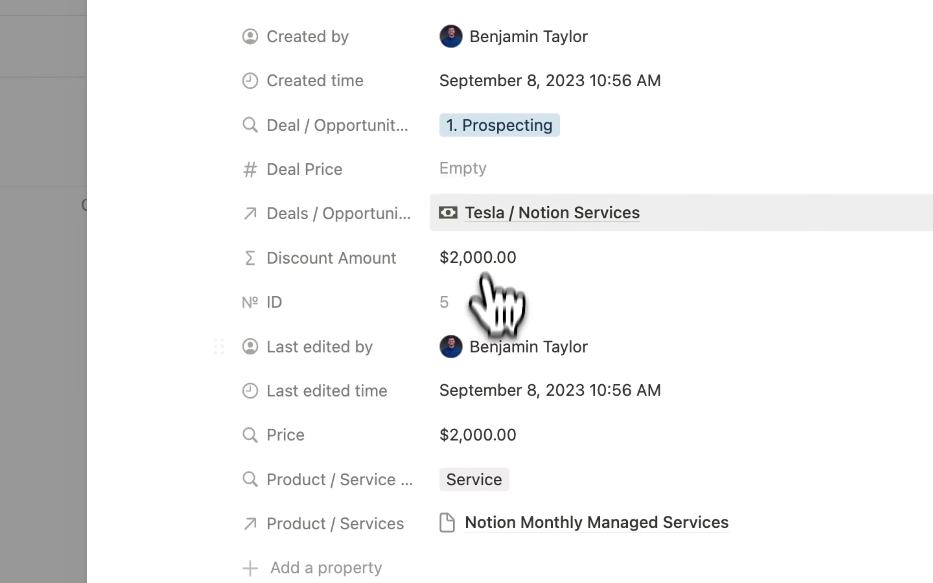
{"action": "left_click", "coordinate": [483, 162]}
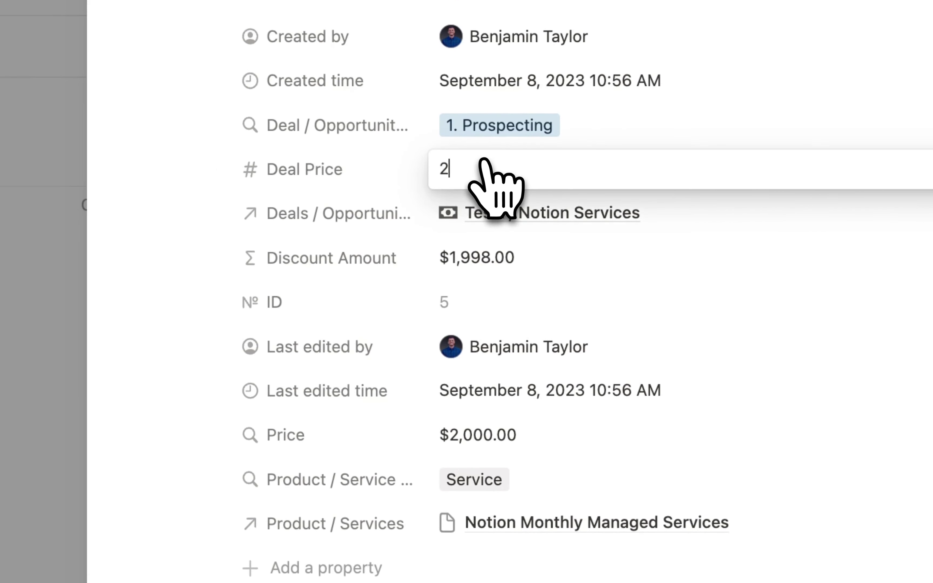
{"action": "key", "text": "Return"}
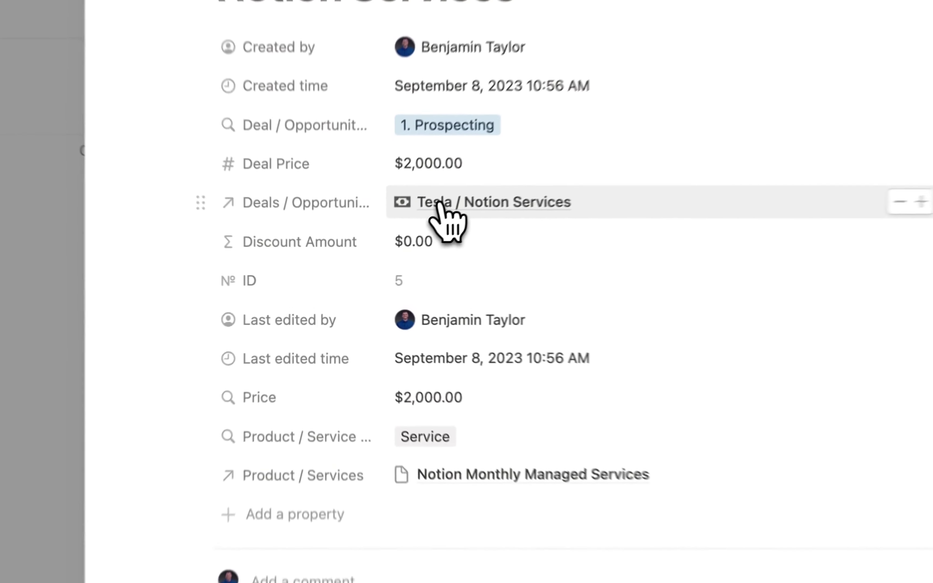
- Set the Tesla / Notion Services deal's Stage to Closed Won
{"action": "left_click", "coordinate": [439, 203]}
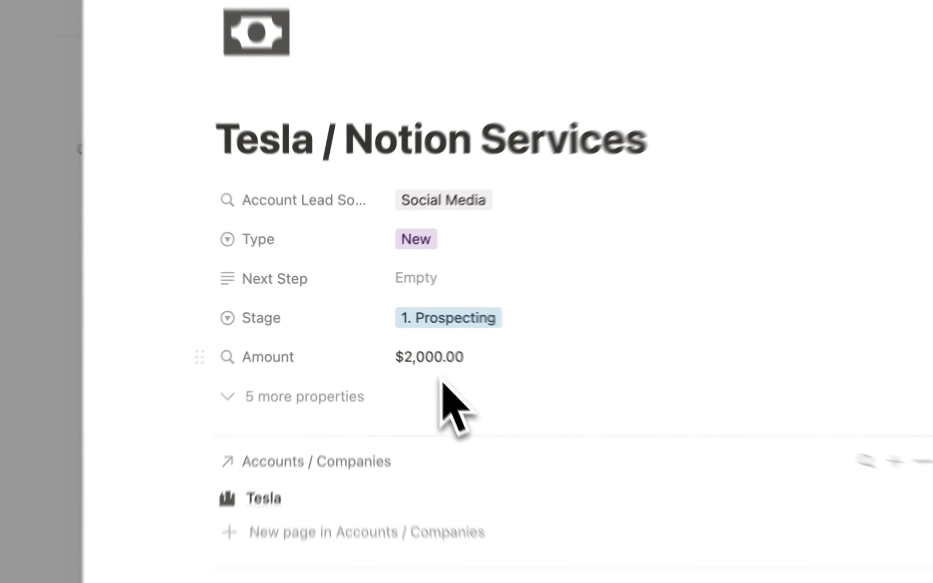
{"action": "scroll", "coordinate": [427, 451], "scroll_direction": "down", "scroll_amount": 10}
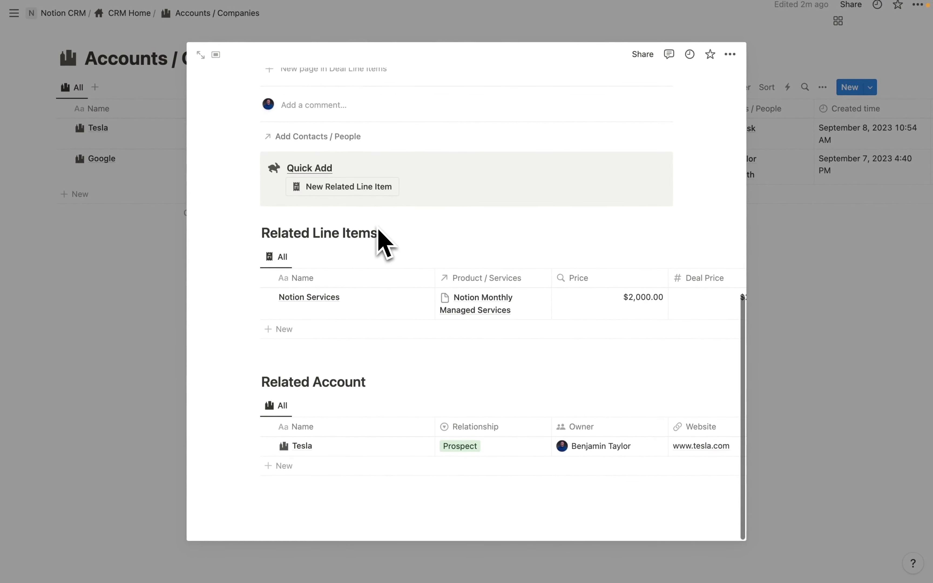
{"action": "scroll", "coordinate": [379, 237], "scroll_direction": "up", "scroll_amount": 10}
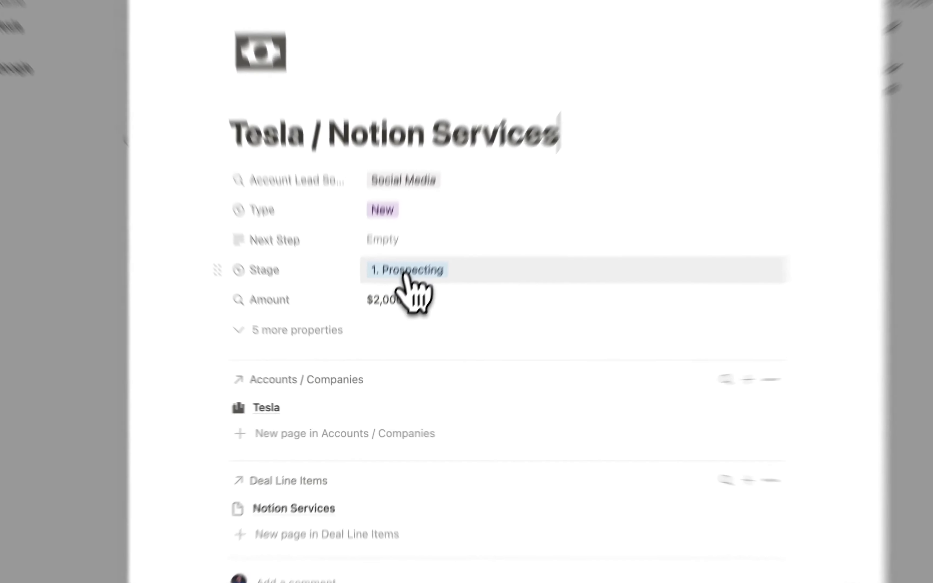
{"action": "left_click", "coordinate": [391, 311]}
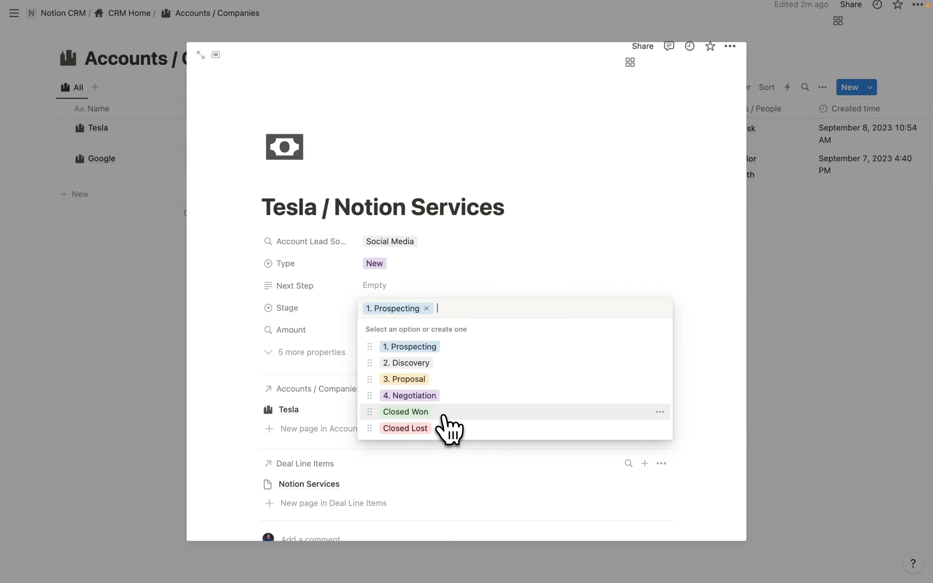
{"action": "left_click", "coordinate": [444, 414]}
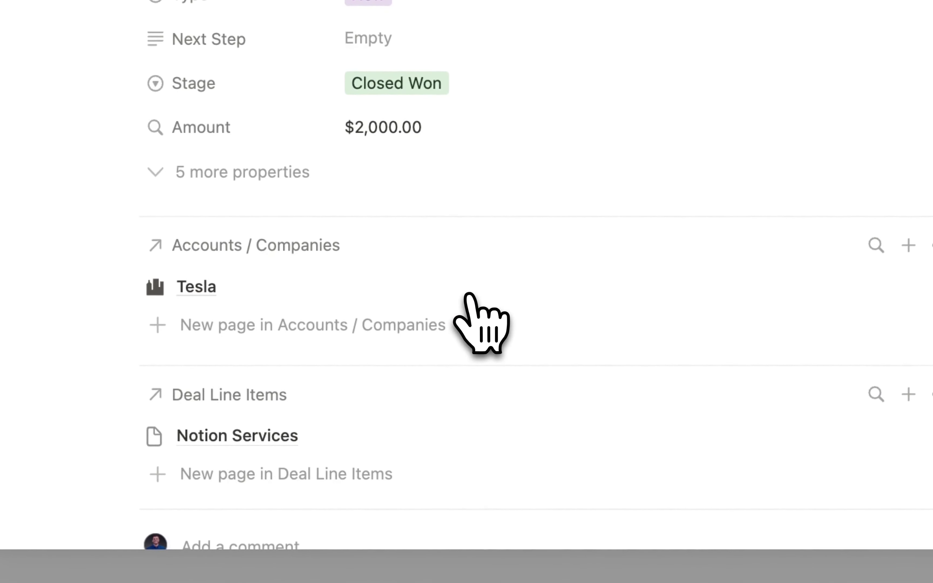
{"action": "scroll", "coordinate": [468, 294], "scroll_direction": "down", "scroll_amount": 6}
{"action": "scroll", "coordinate": [468, 294], "scroll_direction": "up", "scroll_amount": 6}
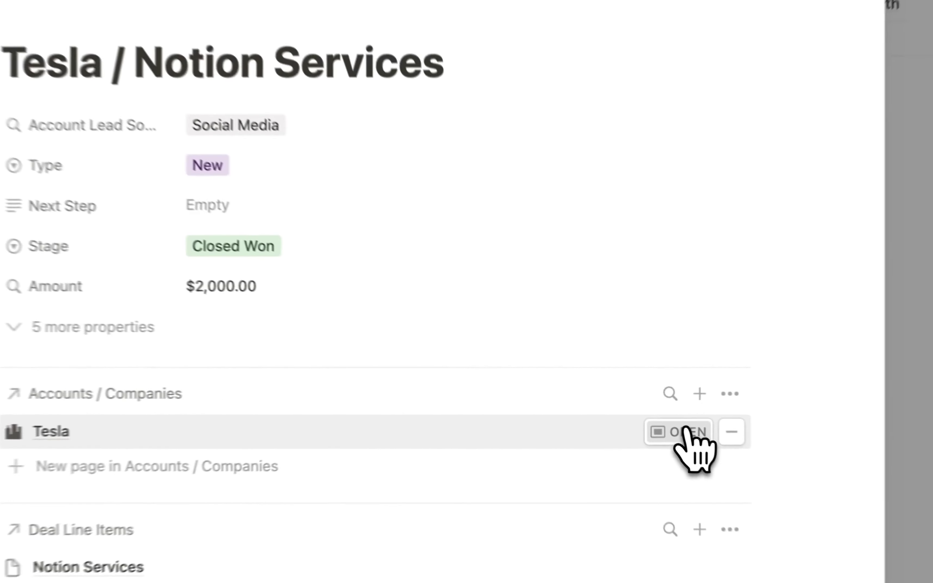
- Change the related Tesla account's Relationship to Customer
{"action": "left_click", "coordinate": [633, 410]}
{"action": "left_click", "coordinate": [386, 197]}
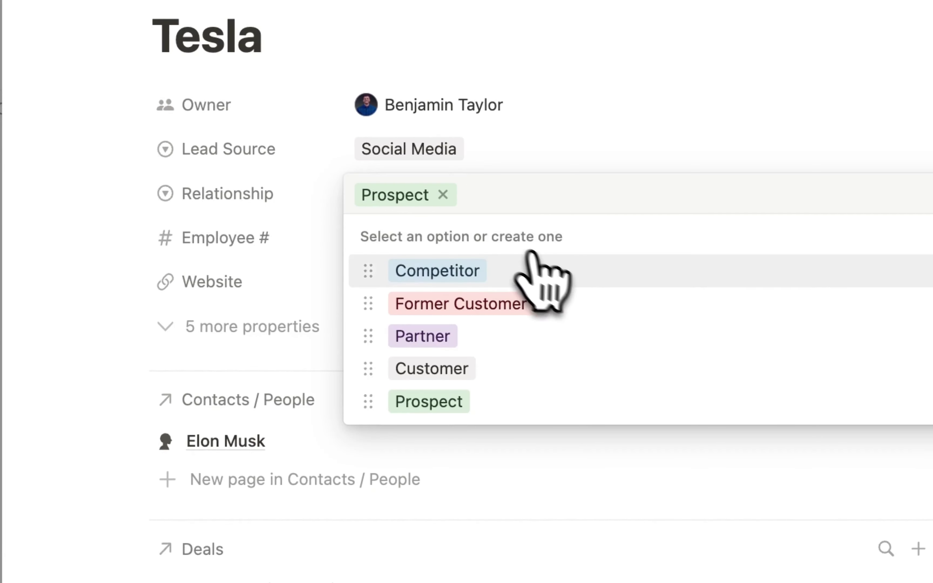
{"action": "left_click", "coordinate": [458, 370]}
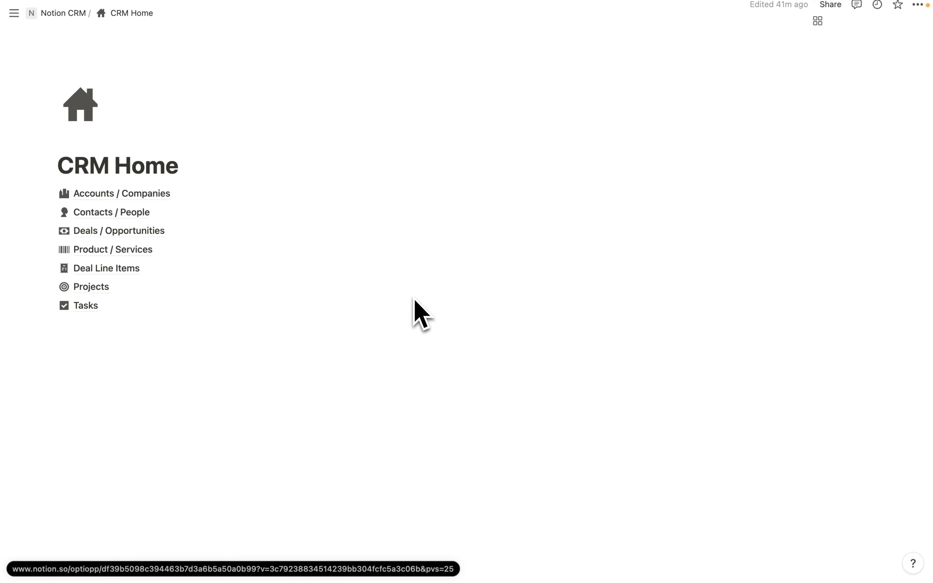
- Add a two-column layout with a callout block using a stacked-discs database icon
{"action": "left_click", "coordinate": [52, 368]}
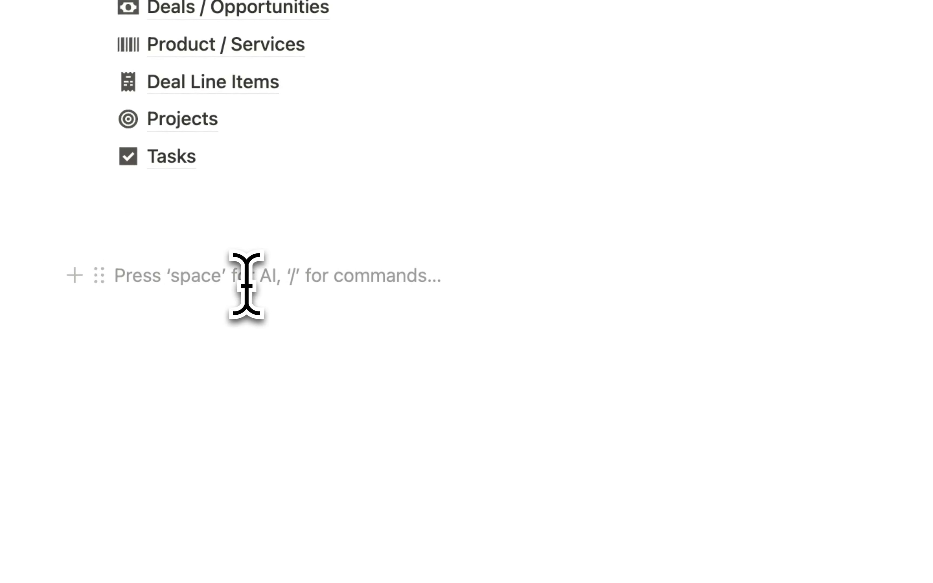
{"action": "type", "text": "/2"}
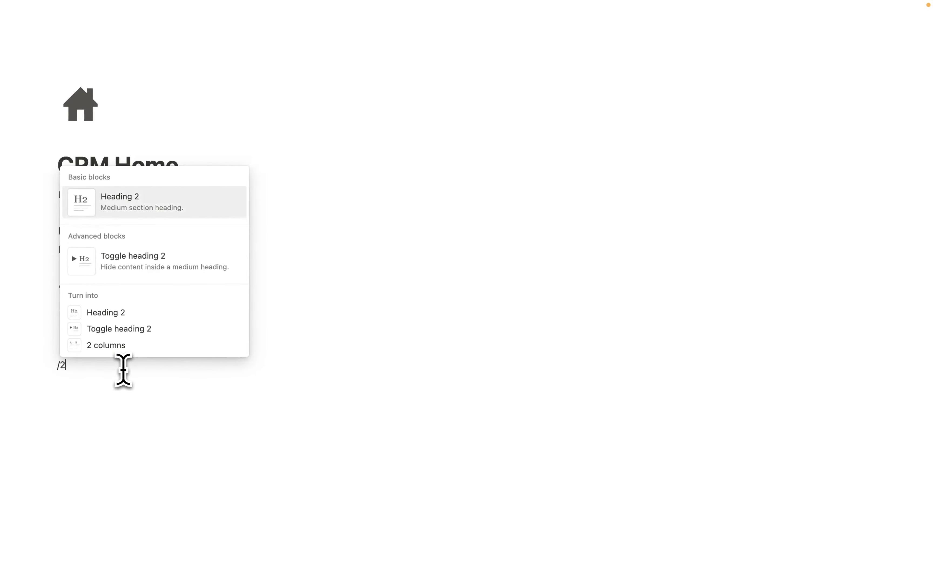
{"action": "left_click", "coordinate": [112, 345]}
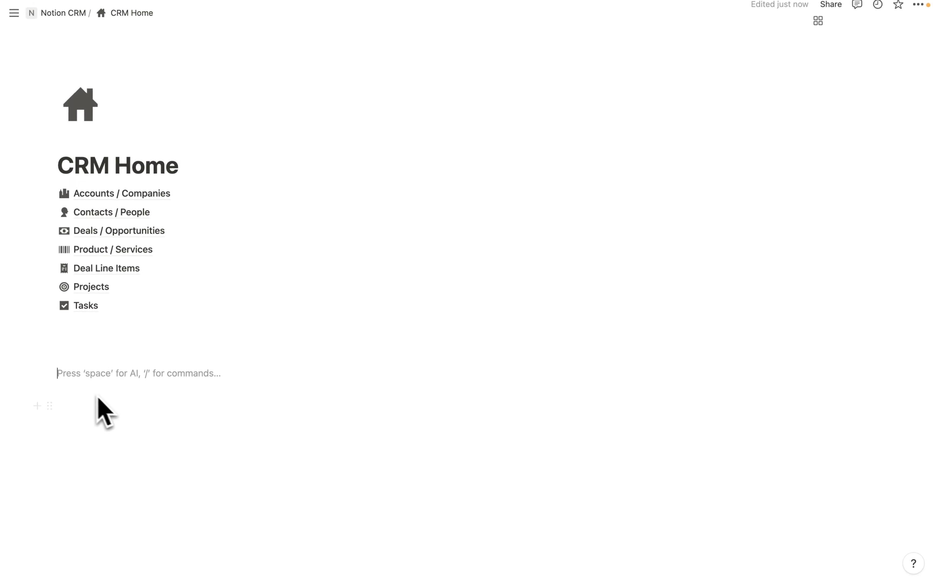
{"action": "type", "text": "/"}
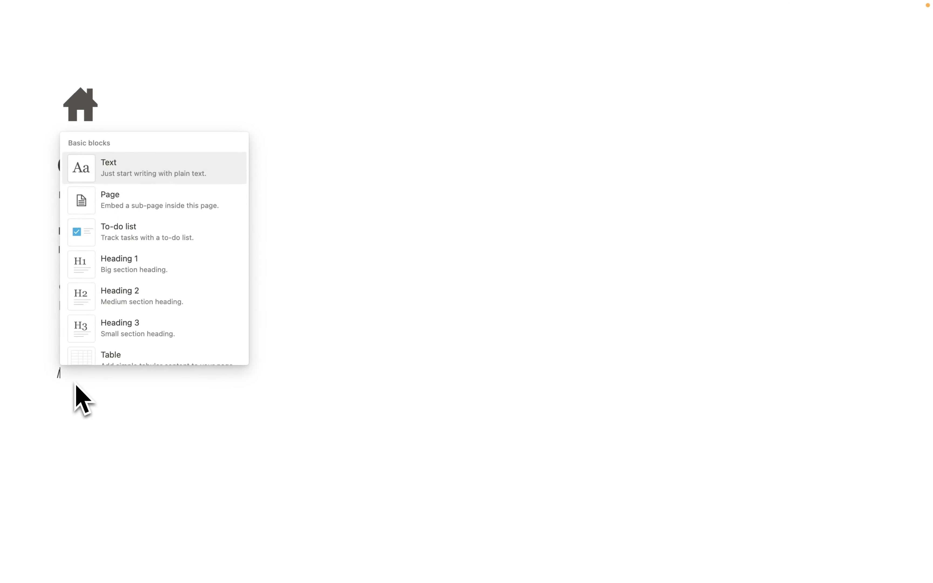
{"action": "type", "text": "call"}
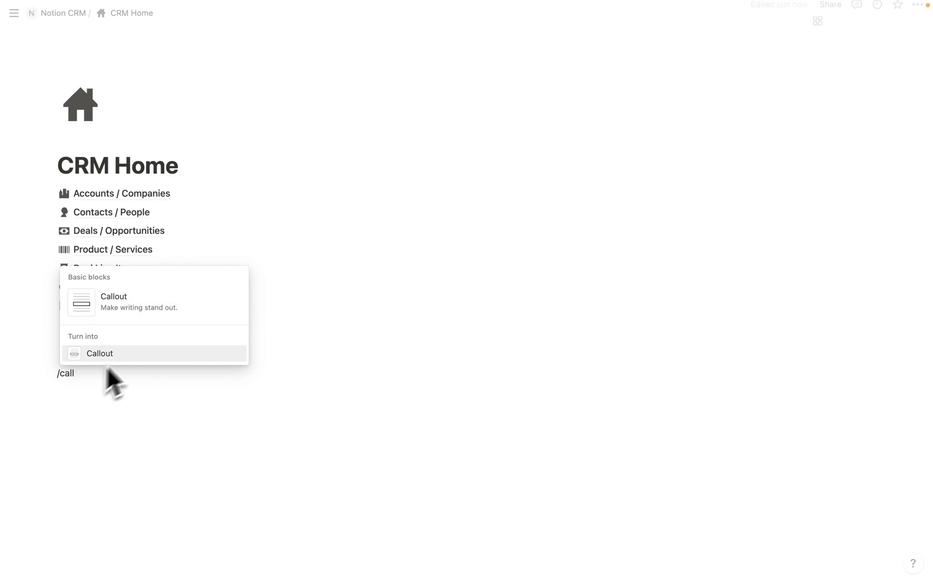
{"action": "left_click", "coordinate": [115, 304]}
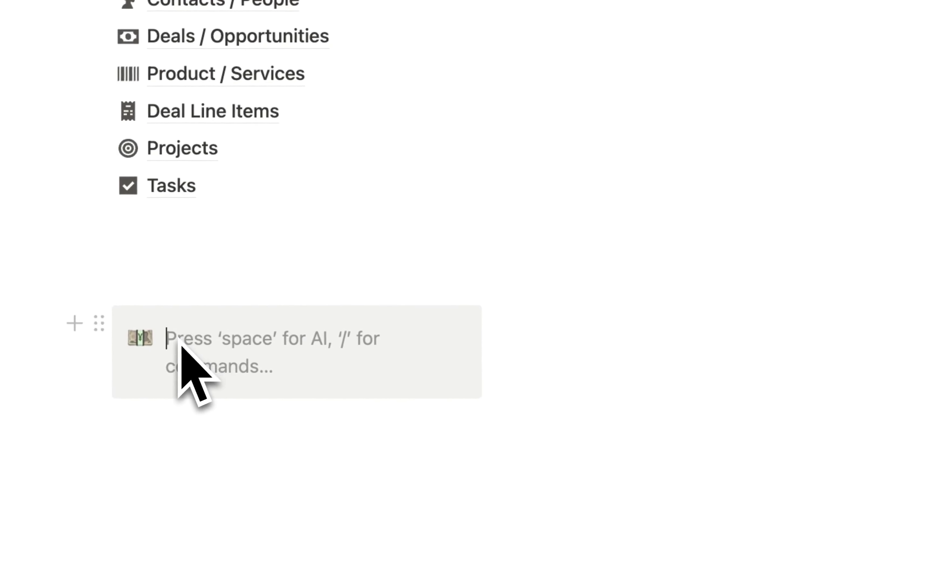
{"action": "left_click", "coordinate": [141, 338]}
{"action": "left_click", "coordinate": [121, 339]}
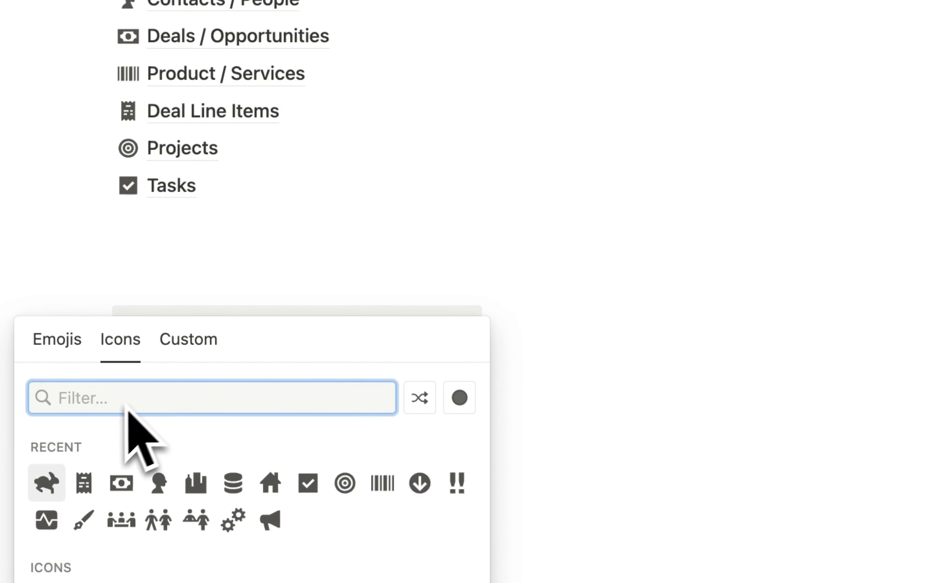
{"action": "type", "text": "data"}
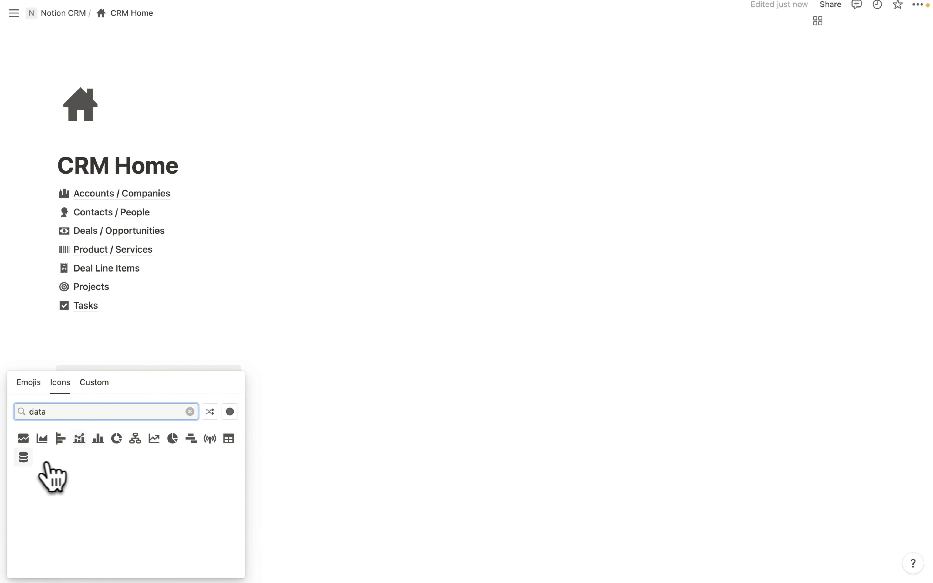
{"action": "left_click", "coordinate": [23, 457]}
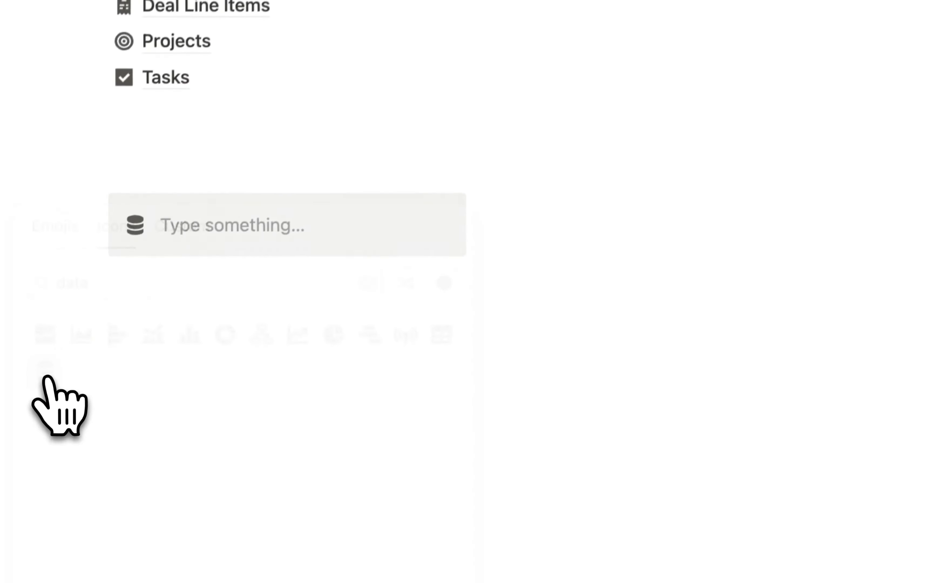
- Title the callout 'Databases' in bold and underline
{"action": "left_click", "coordinate": [125, 384]}
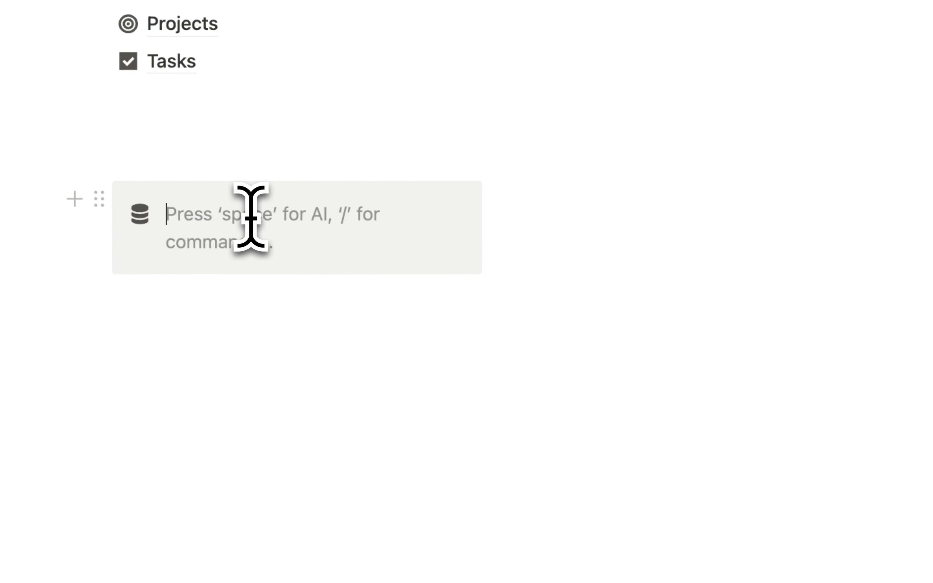
{"action": "type", "text": "Database"}
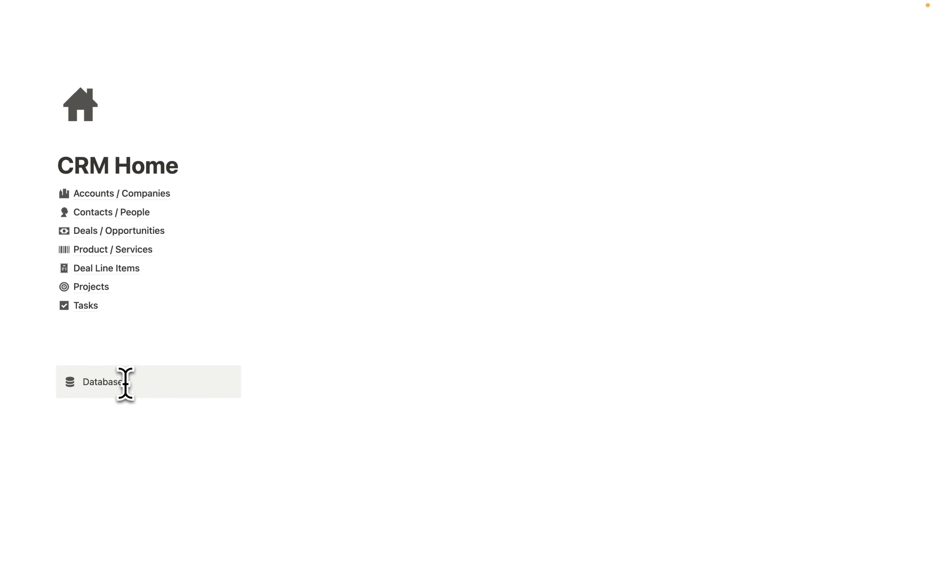
{"action": "double_click", "coordinate": [126, 383]}
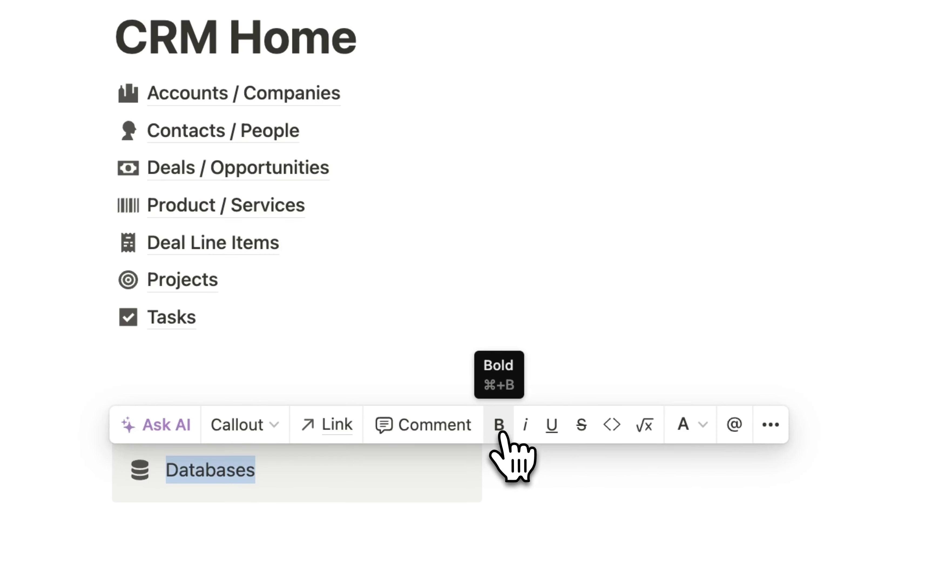
{"action": "left_click", "coordinate": [500, 428]}
{"action": "left_click", "coordinate": [551, 426]}
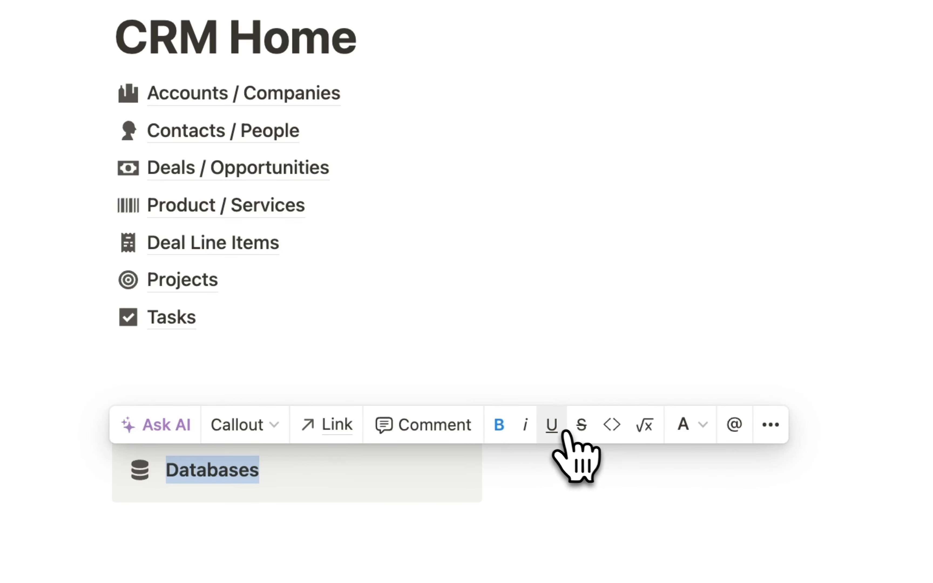
{"action": "key", "text": "Return"}
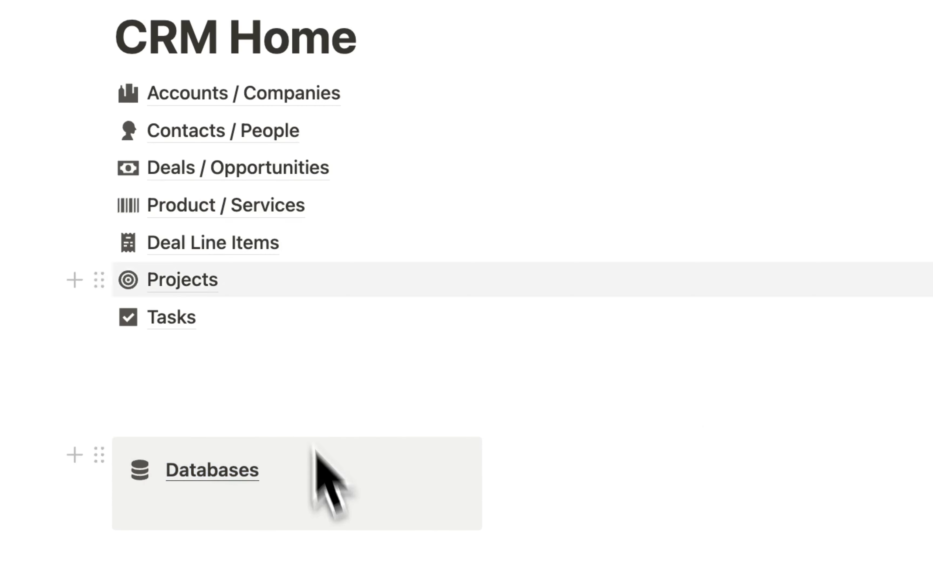
- Move all seven database links, Accounts / Companies through Tasks, into the Databases callout
{"action": "left_click_drag", "start_coordinate": [93, 97], "coordinate": [202, 494]}
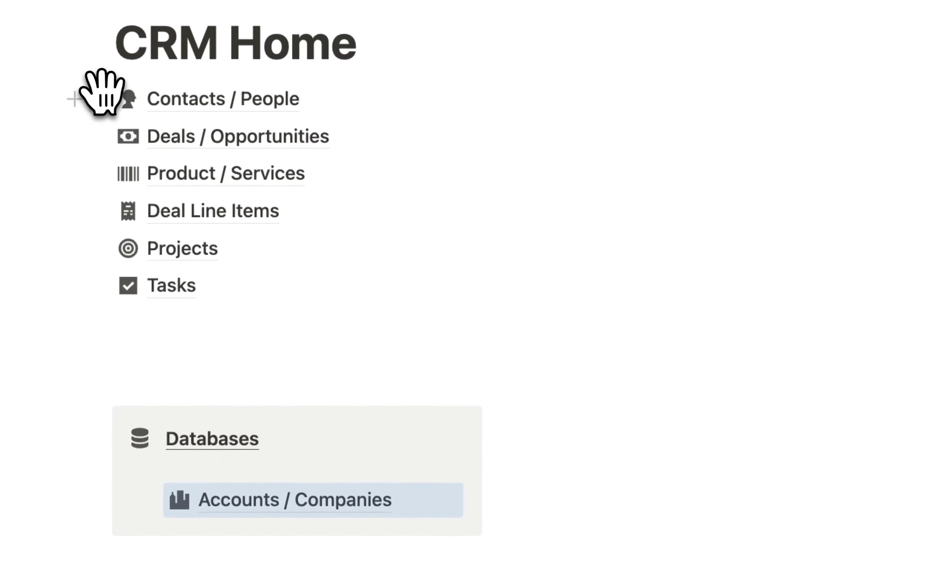
{"action": "left_click_drag", "start_coordinate": [98, 93], "coordinate": [242, 509]}
{"action": "left_click_drag", "start_coordinate": [99, 93], "coordinate": [253, 499]}
{"action": "scroll", "coordinate": [115, 154], "scroll_direction": "up", "scroll_amount": 1}
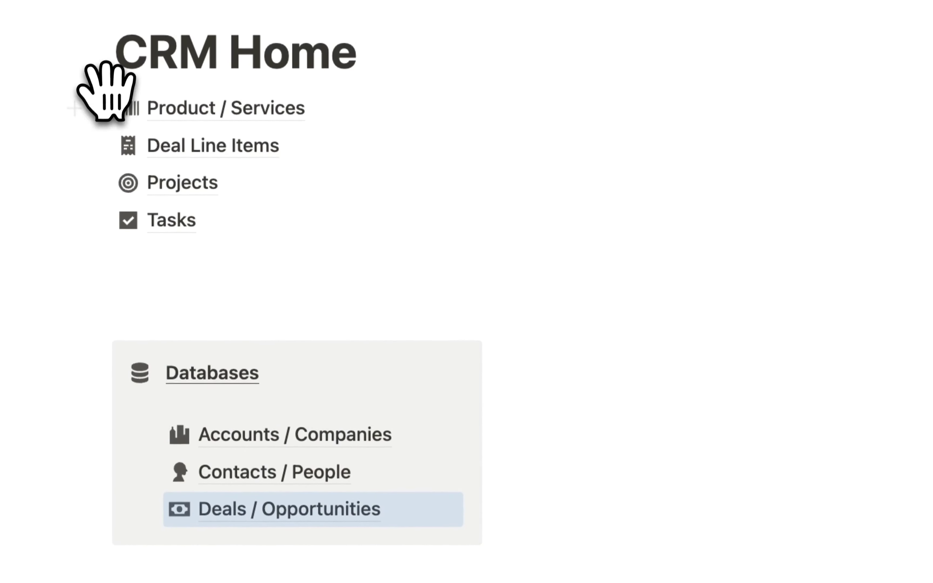
{"action": "left_click_drag", "start_coordinate": [98, 108], "coordinate": [192, 497]}
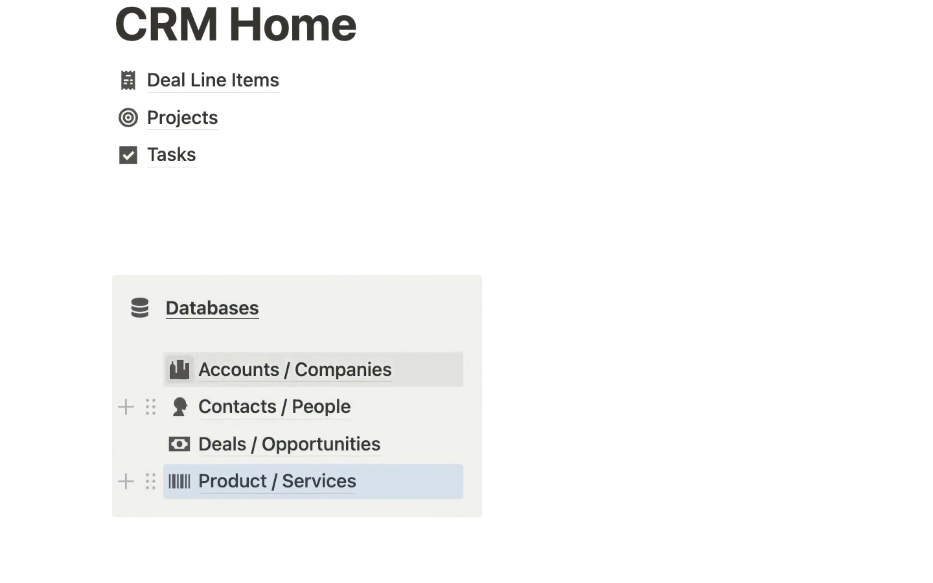
{"action": "left_click_drag", "start_coordinate": [101, 100], "coordinate": [302, 469]}
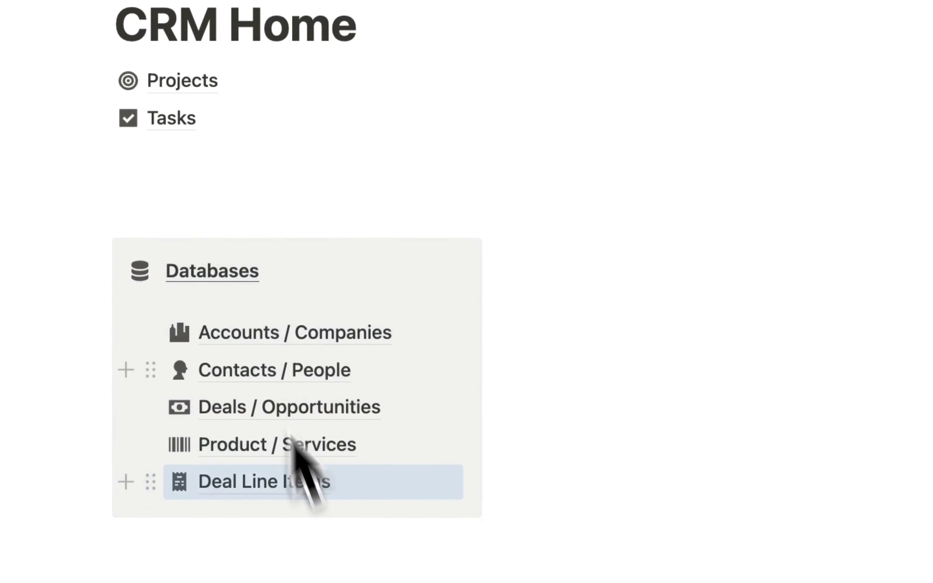
{"action": "left_click_drag", "start_coordinate": [254, 497], "coordinate": [266, 524]}
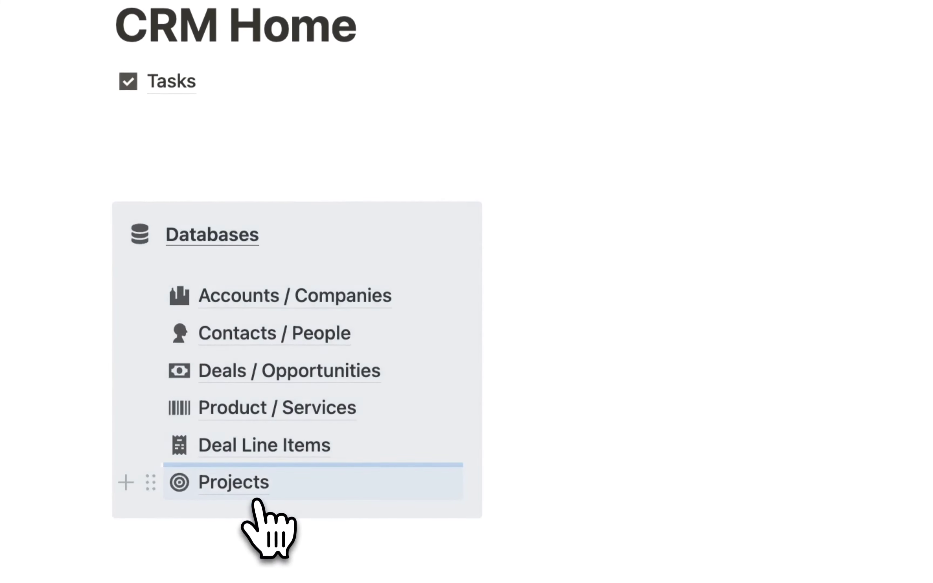
{"action": "left_click_drag", "start_coordinate": [99, 93], "coordinate": [270, 502]}
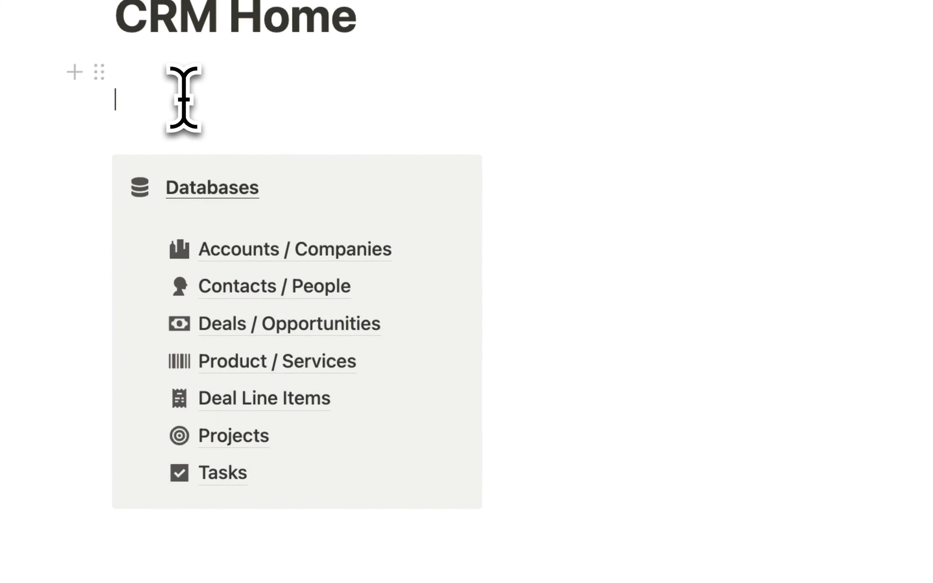
{"action": "key", "text": "BackSpace"}
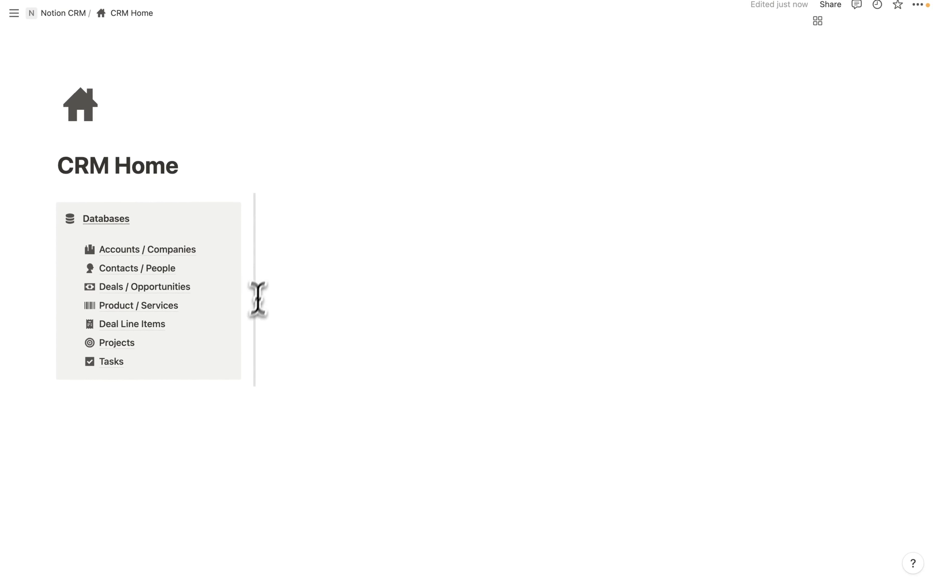
- Widen the column holding the Databases callout
{"action": "left_click", "coordinate": [292, 211]}
{"action": "left_click_drag", "start_coordinate": [255, 296], "coordinate": [276, 296]}
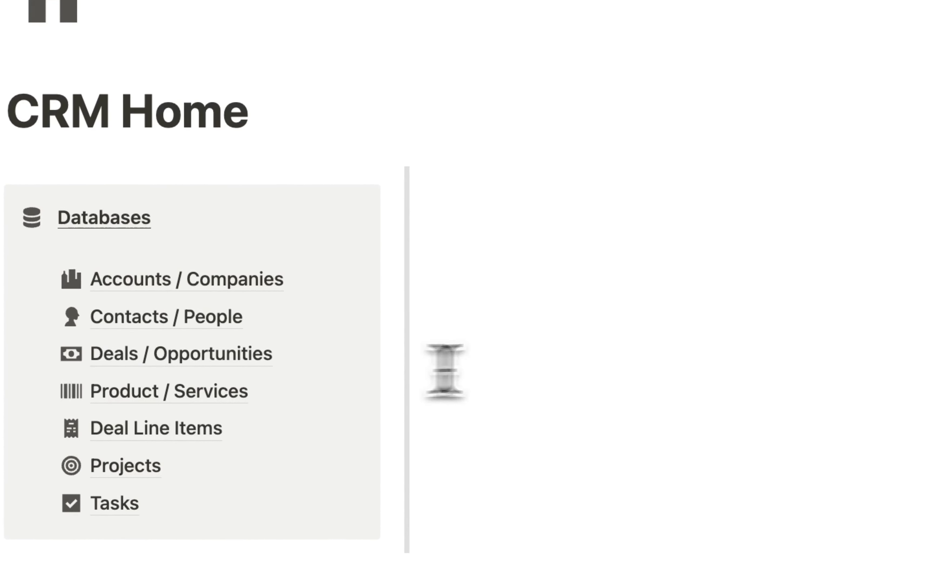
{"action": "left_click_drag", "start_coordinate": [445, 372], "coordinate": [401, 379]}
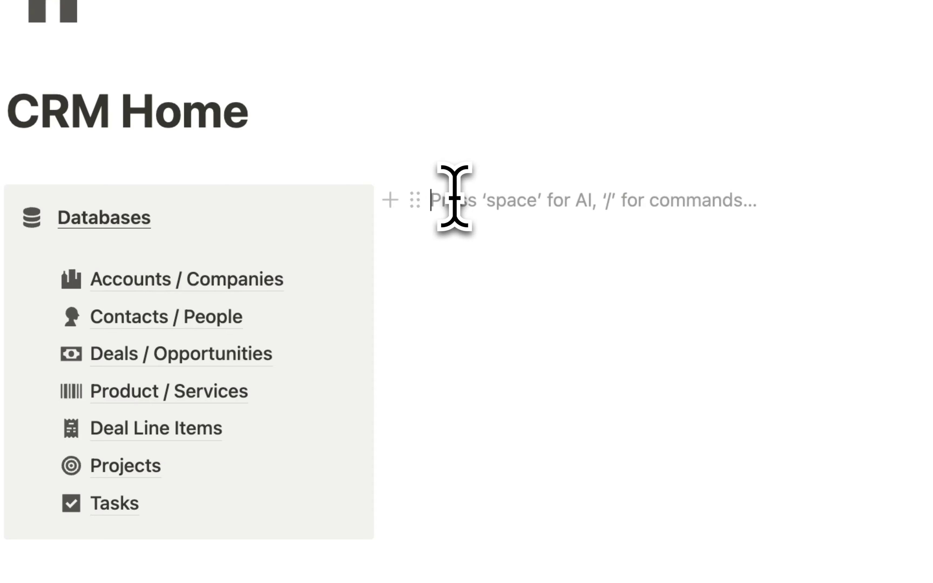
- Insert a linked Deals / Opportunities table using the All view, with its database title hidden
{"action": "type", "text": "/"}
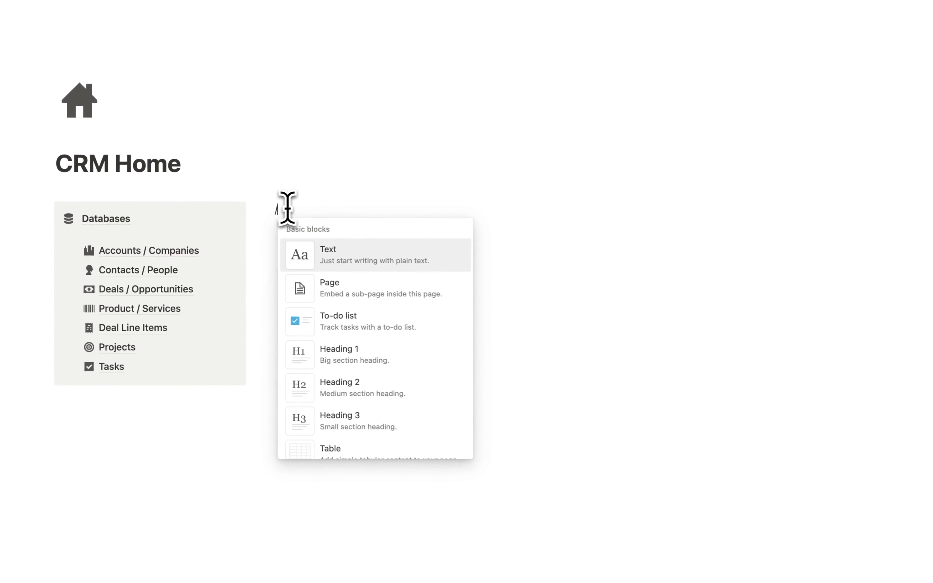
{"action": "type", "text": "dat"}
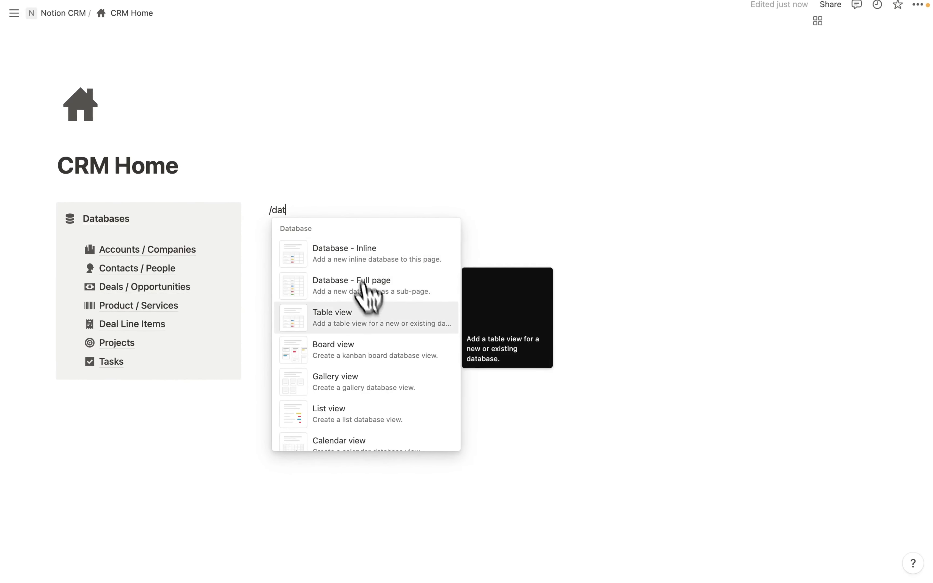
{"action": "left_click", "coordinate": [371, 320]}
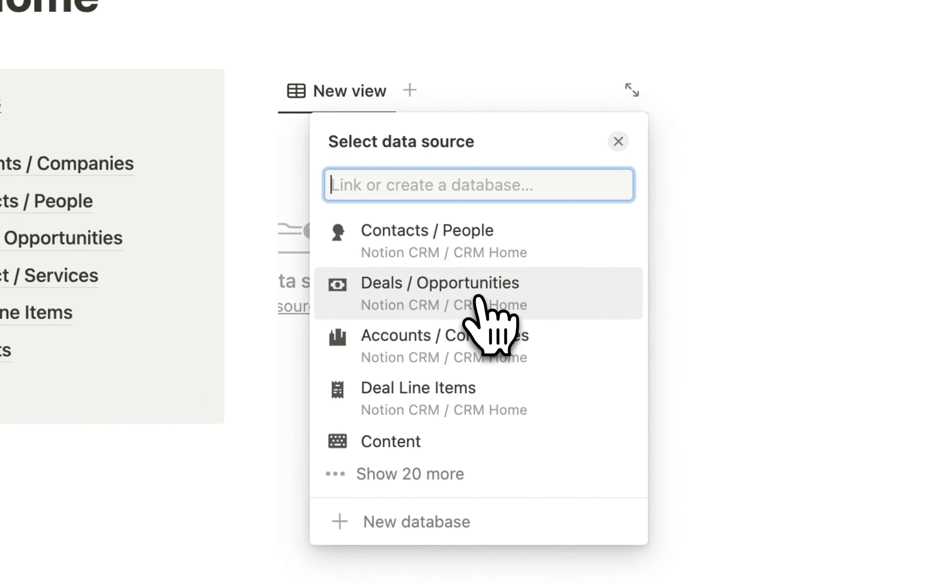
{"action": "left_click", "coordinate": [478, 299]}
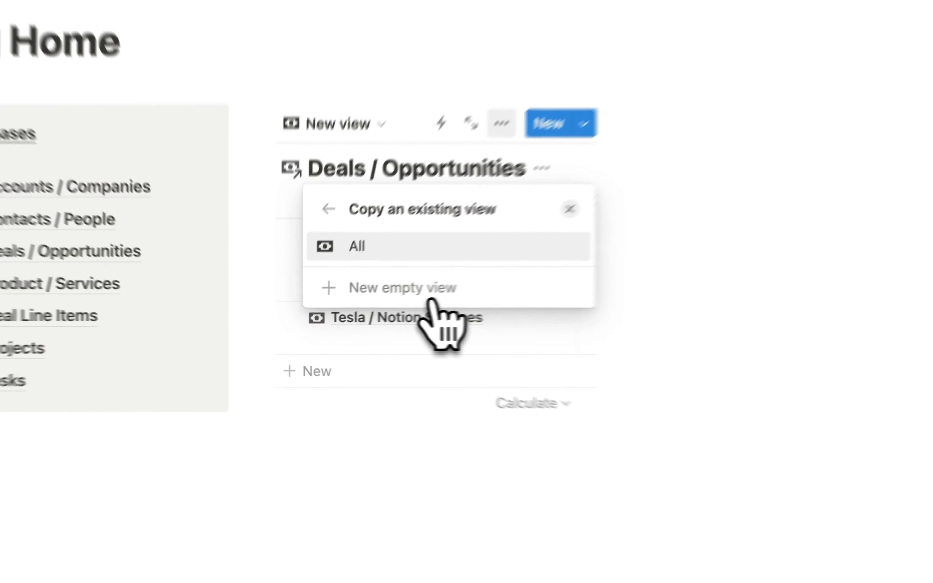
{"action": "left_click", "coordinate": [373, 232]}
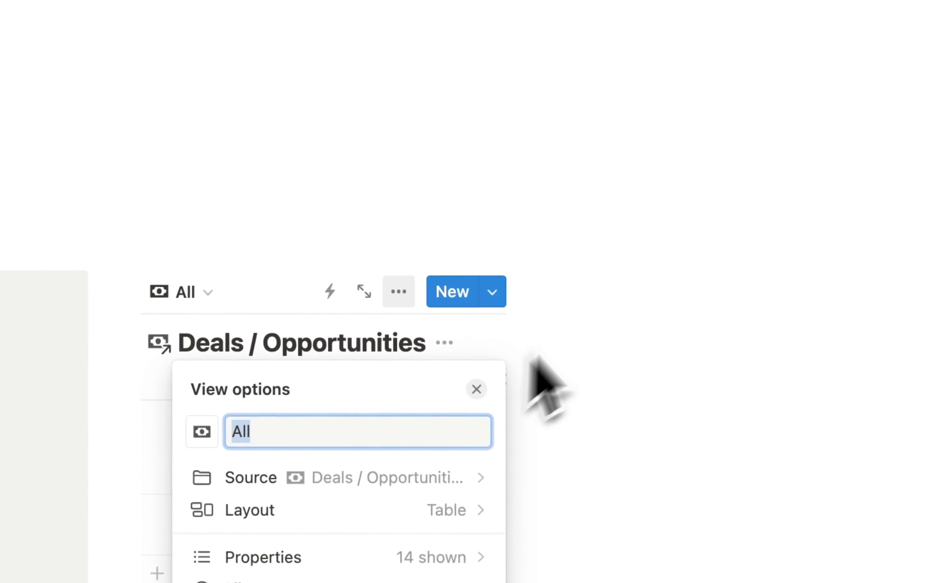
{"action": "left_click", "coordinate": [595, 286]}
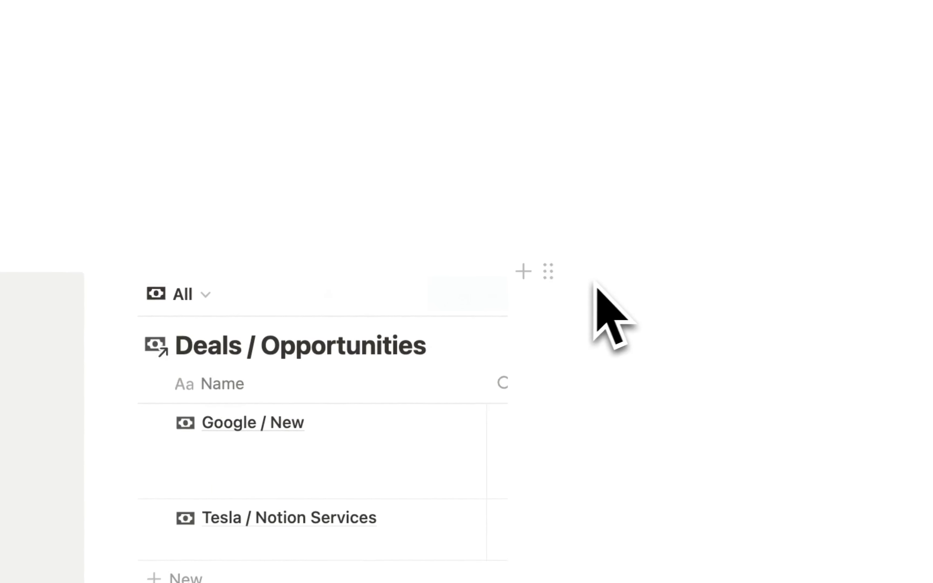
{"action": "left_click", "coordinate": [547, 271]}
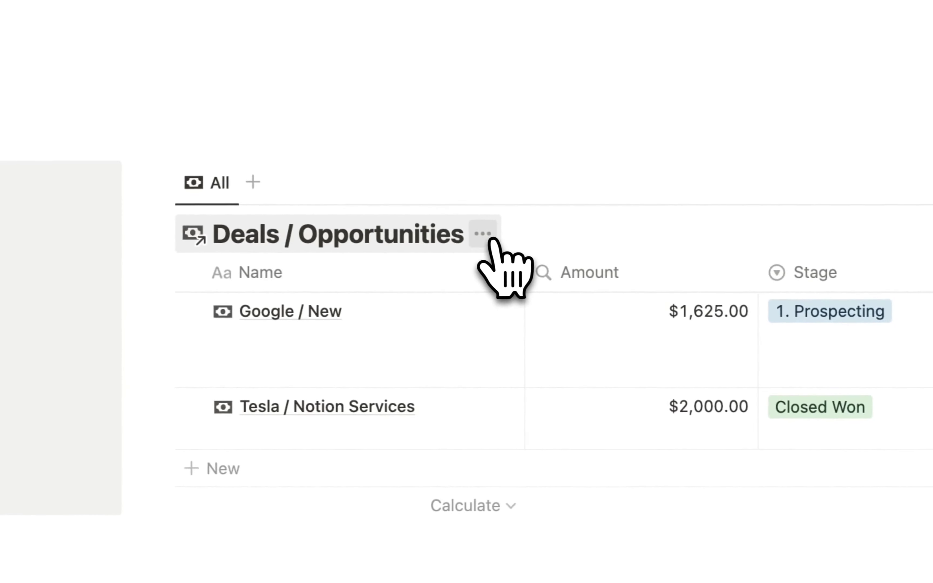
{"action": "left_click", "coordinate": [531, 237]}
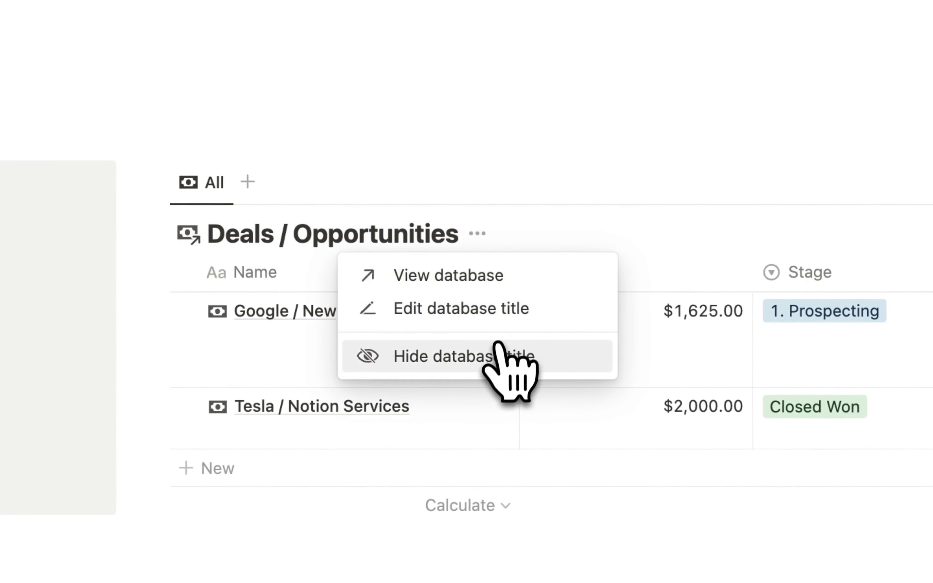
{"action": "left_click", "coordinate": [493, 352]}
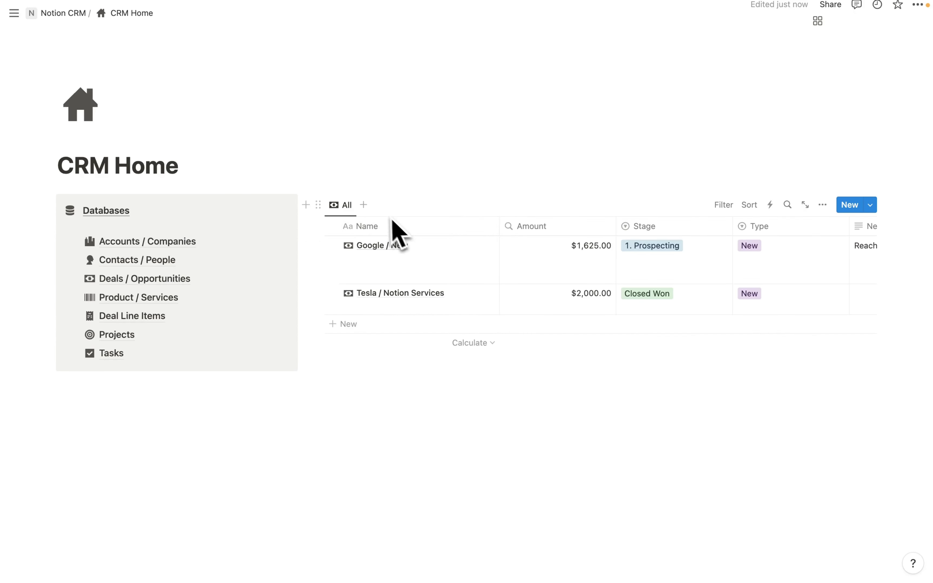
- Add an empty Deals / Opportunities view named 'Won Deals This Month' with a banknote icon
{"action": "left_click", "coordinate": [364, 205]}
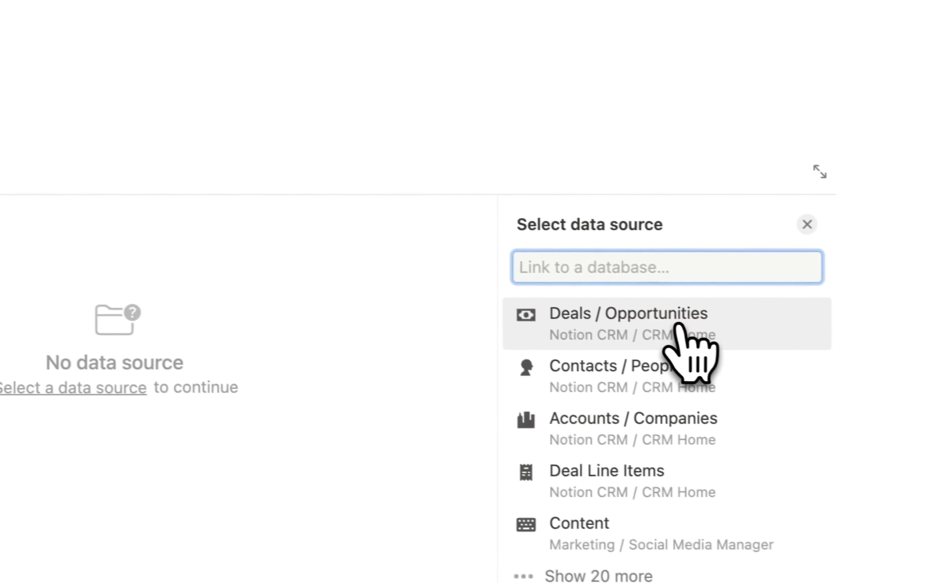
{"action": "left_click", "coordinate": [769, 353]}
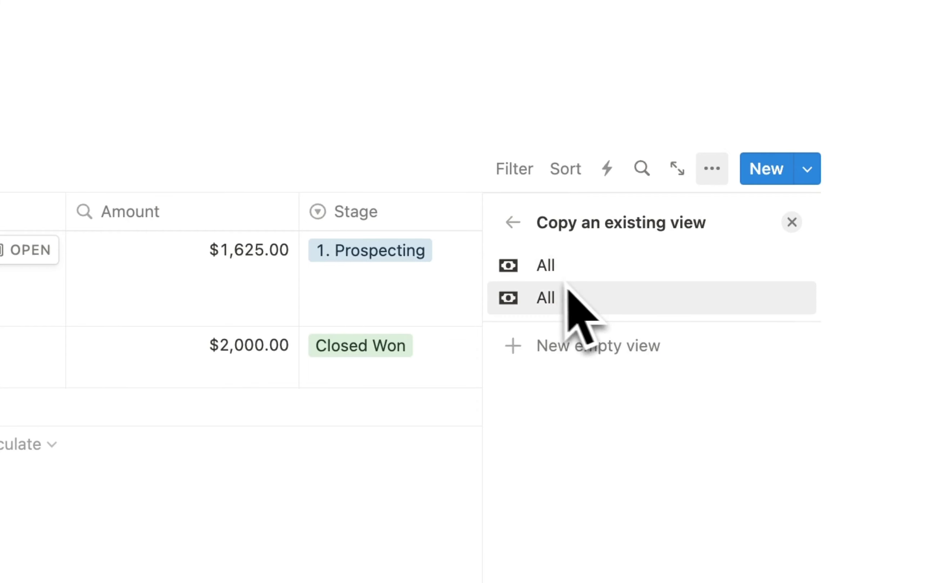
{"action": "left_click", "coordinate": [594, 352]}
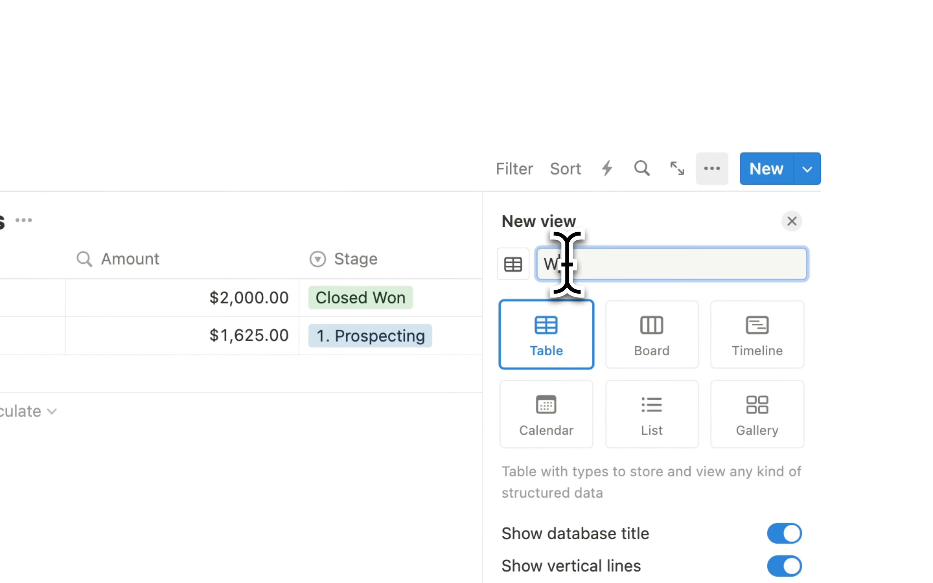
{"action": "type", "text": "Won Deals This Month"}
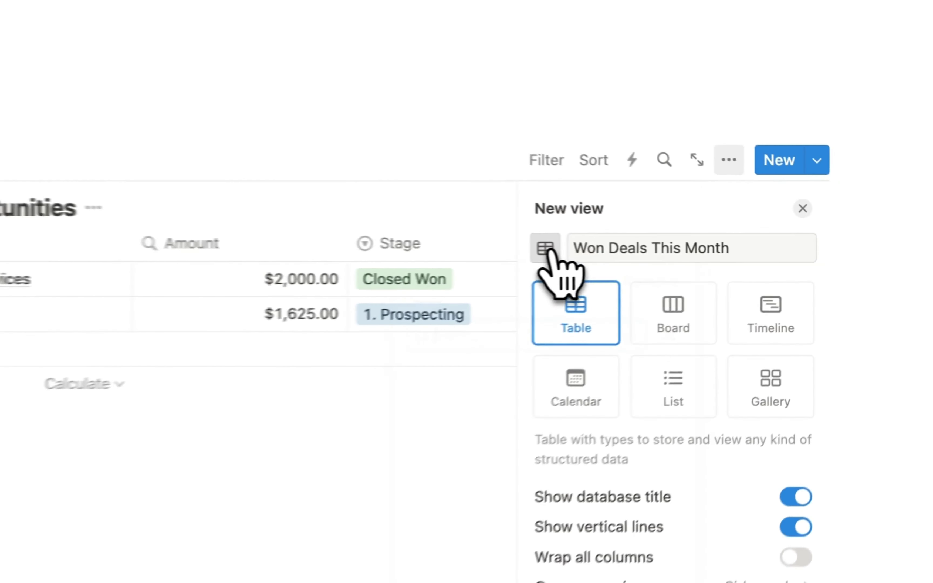
{"action": "left_click", "coordinate": [723, 250]}
{"action": "type", "text": "money"}
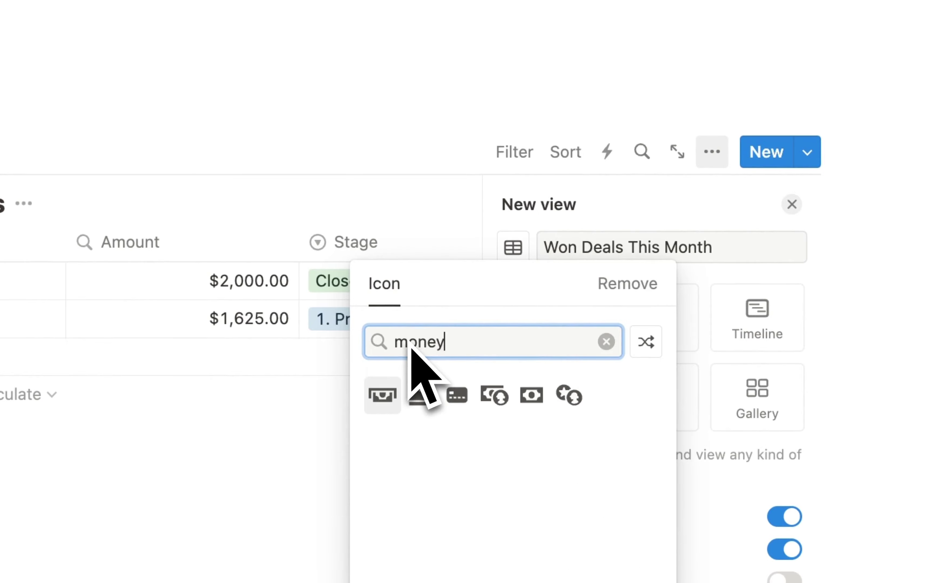
{"action": "left_click", "coordinate": [531, 394]}
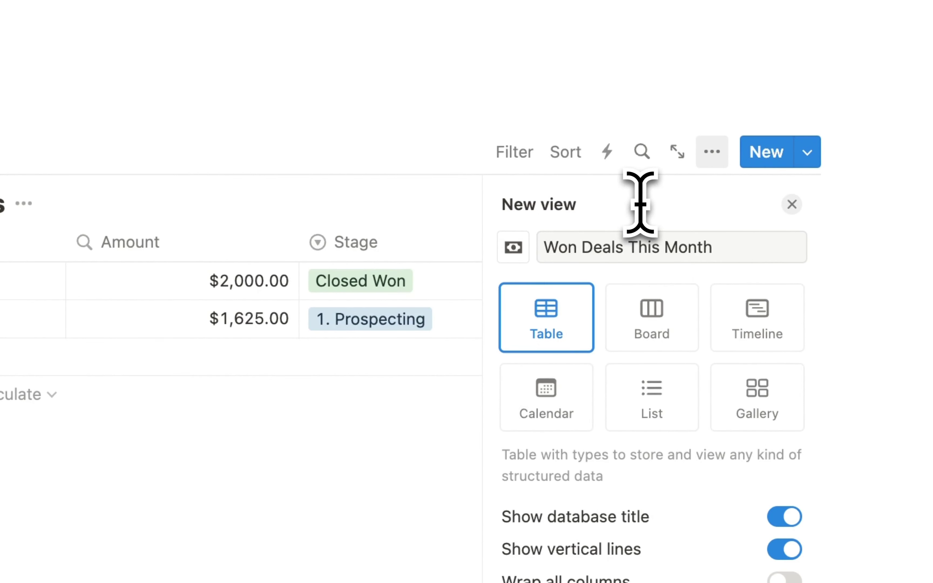
{"action": "key", "text": "Return"}
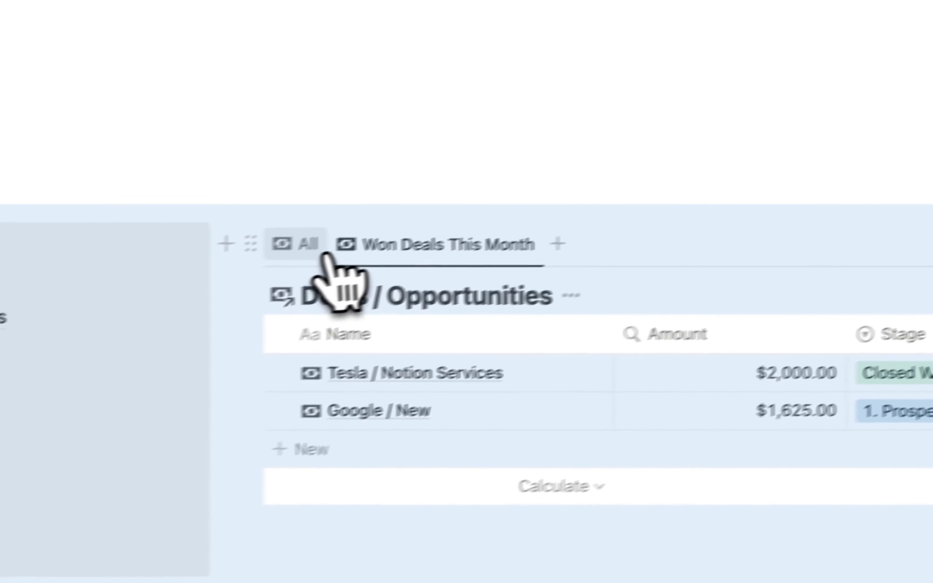
- Delete the All view from the linked Deals table
{"action": "left_click", "coordinate": [110, 299]}
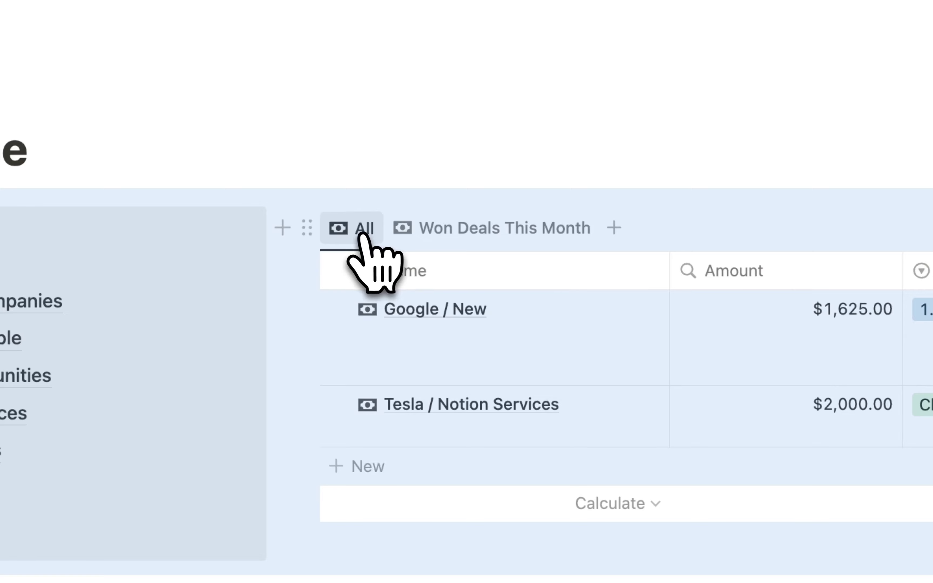
{"action": "left_click", "coordinate": [362, 232]}
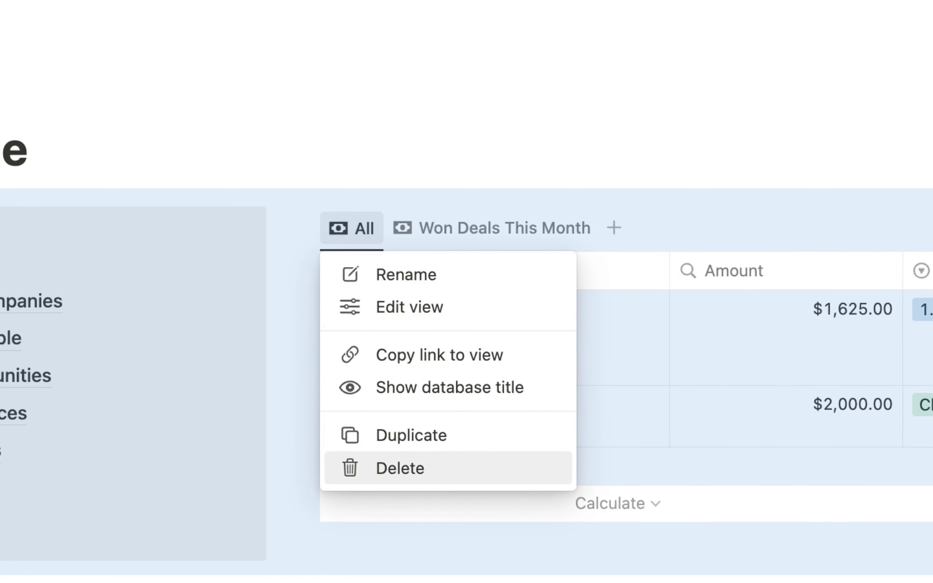
{"action": "left_click", "coordinate": [401, 468]}
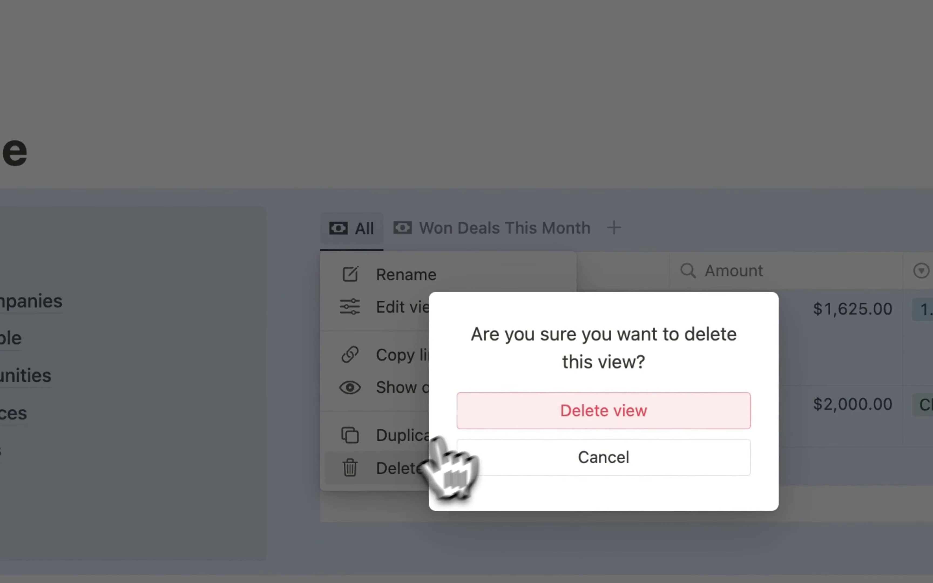
{"action": "left_click", "coordinate": [619, 410]}
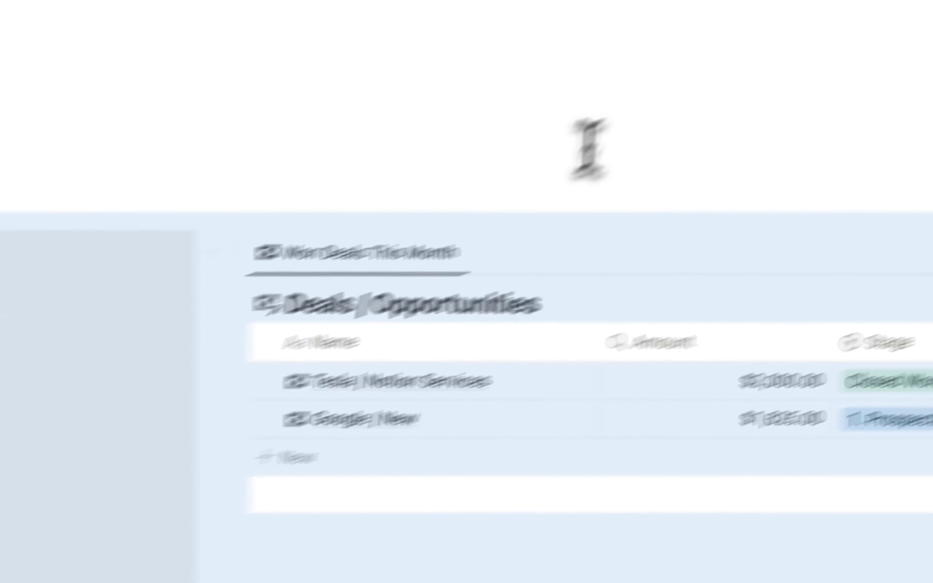
{"action": "left_click", "coordinate": [673, 86]}
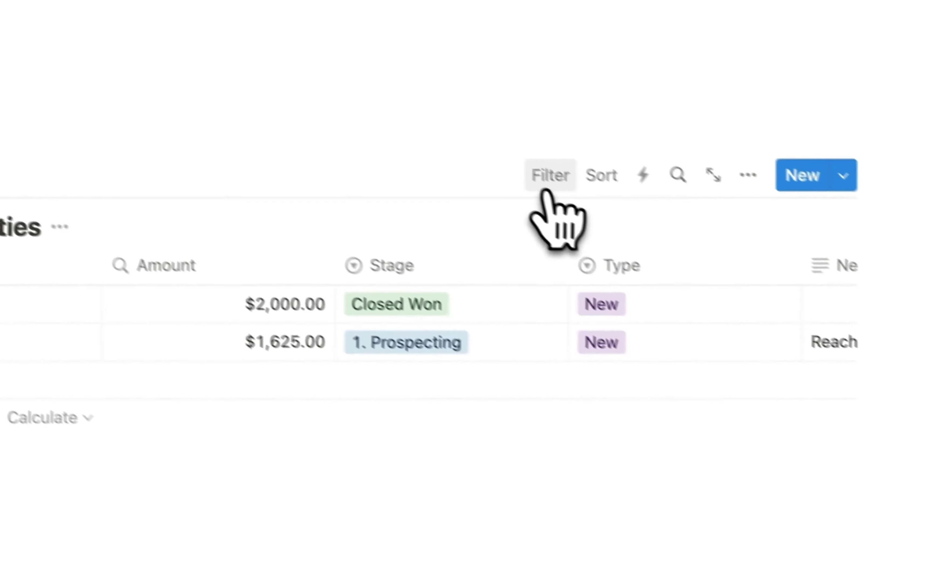
- Add a Close Date date property to Deals and place its column next to Amount
{"action": "left_click", "coordinate": [517, 169]}
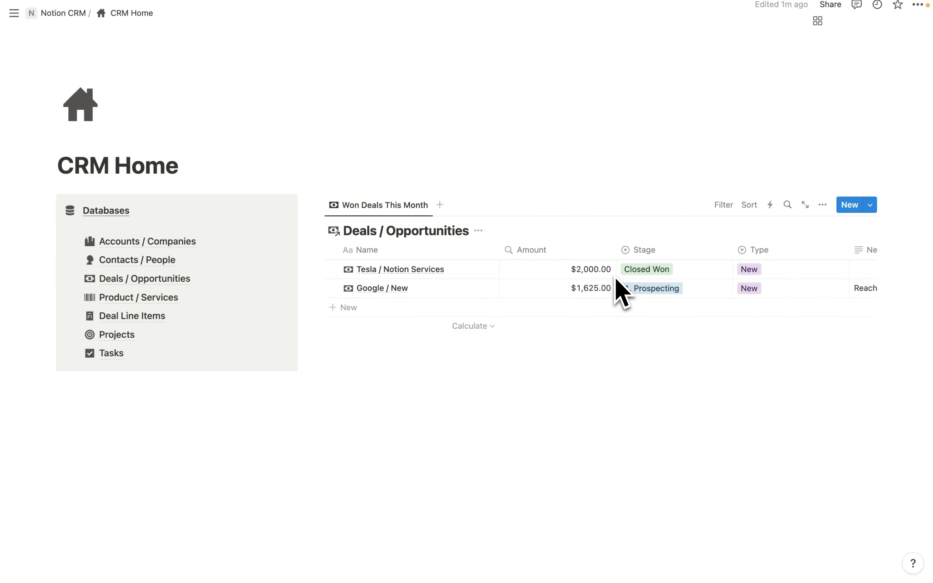
{"action": "scroll", "coordinate": [615, 277], "scroll_direction": "right", "scroll_amount": 10}
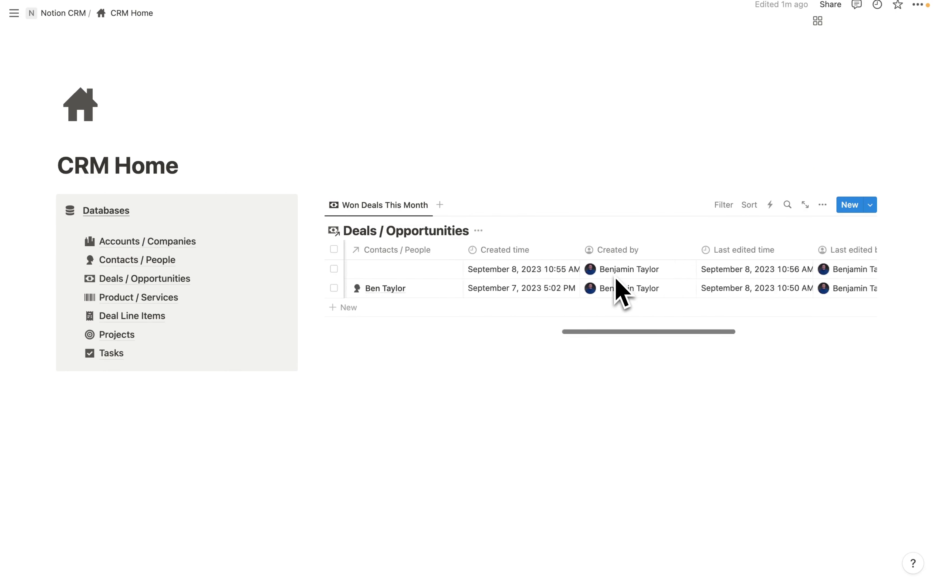
{"action": "left_click", "coordinate": [849, 250]}
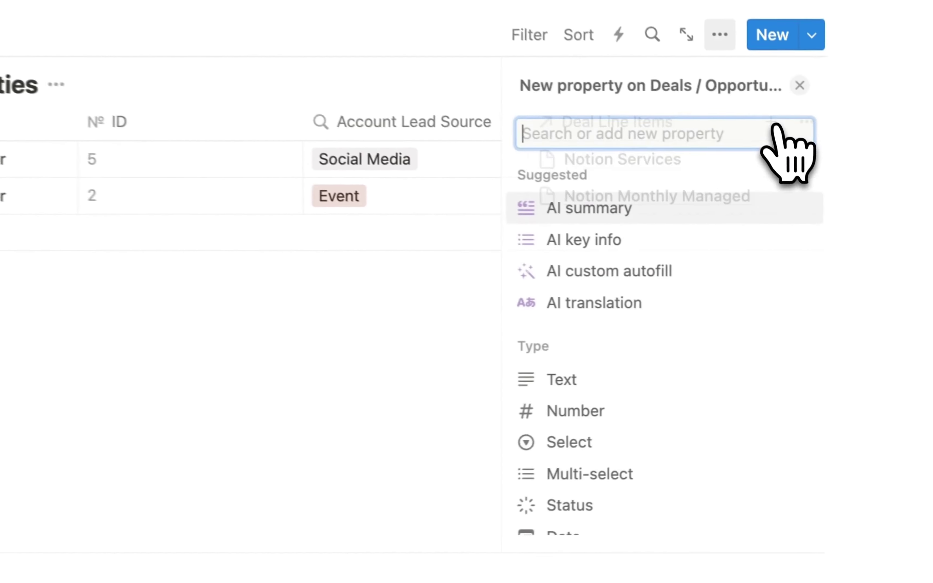
{"action": "scroll", "coordinate": [611, 488], "scroll_direction": "down", "scroll_amount": 4}
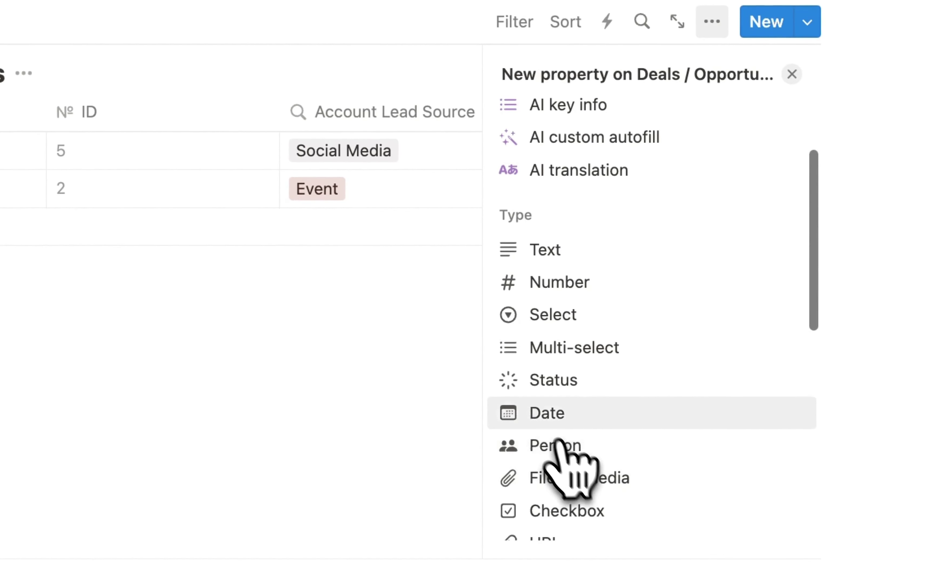
{"action": "left_click", "coordinate": [559, 418]}
{"action": "key", "text": "BackSpace"}
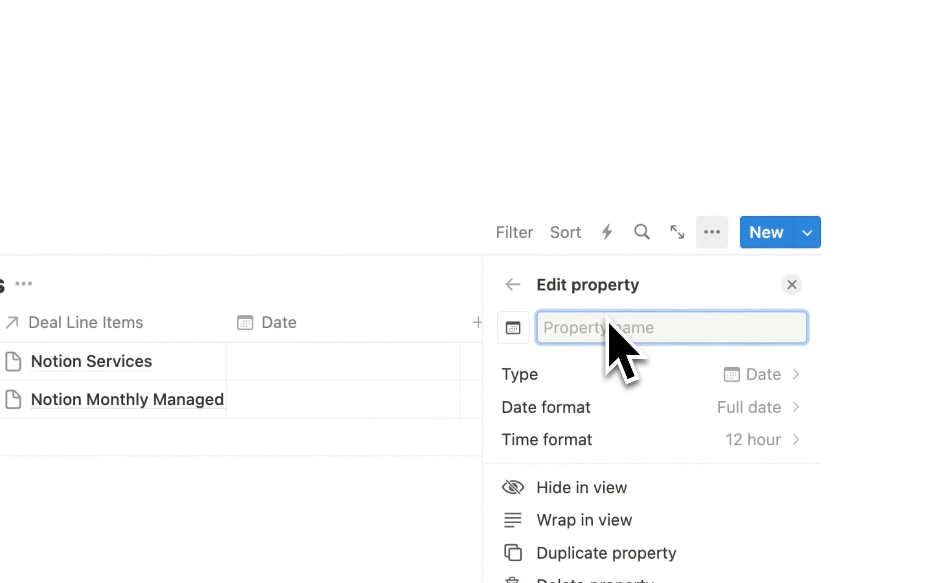
{"action": "type", "text": "Closed"}
{"action": "key", "text": "BackSpace"}
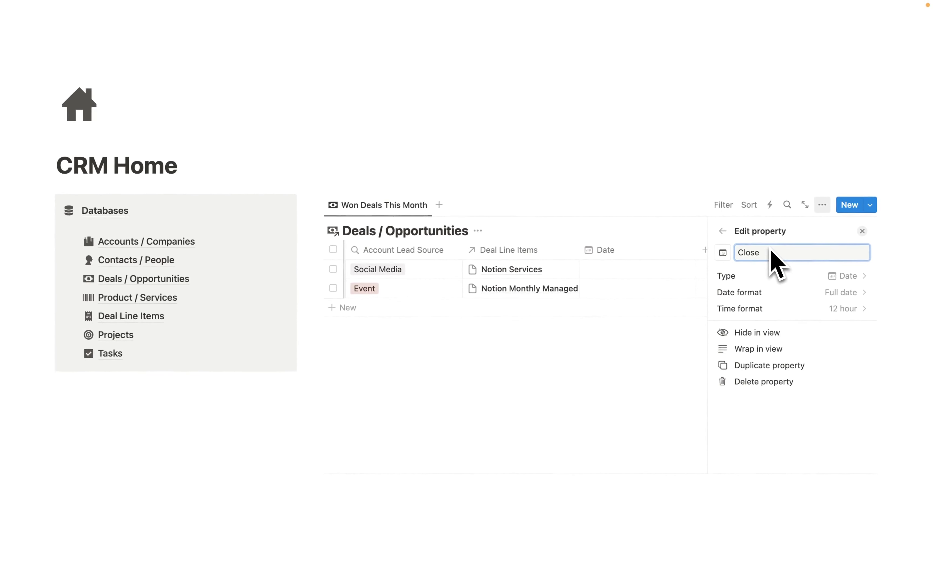
{"action": "type", "text": "Da"}
{"action": "left_click_drag", "start_coordinate": [665, 197], "coordinate": [825, 233]}
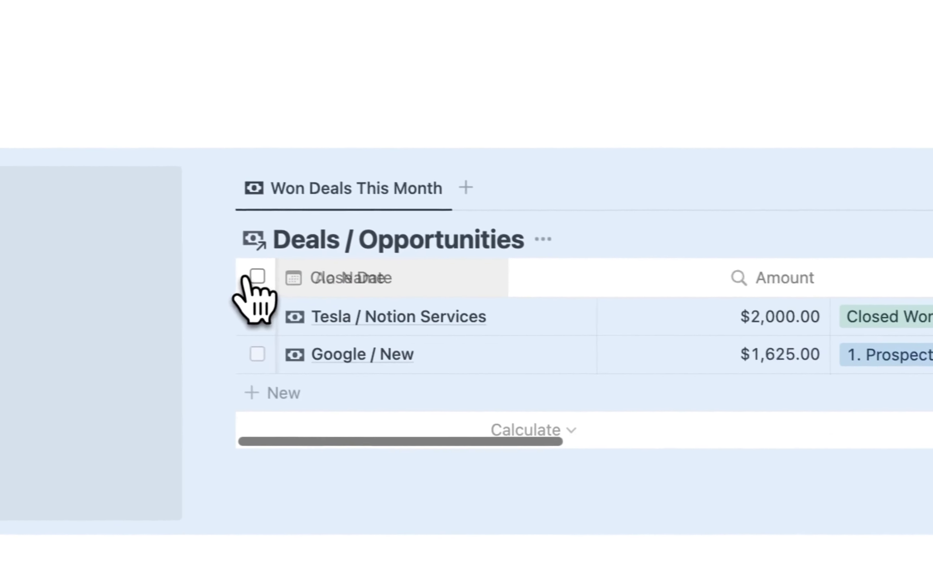
- Set the Tesla deal's Close Date to September 8, 2023
{"action": "left_click", "coordinate": [771, 230]}
{"action": "left_click", "coordinate": [859, 394]}
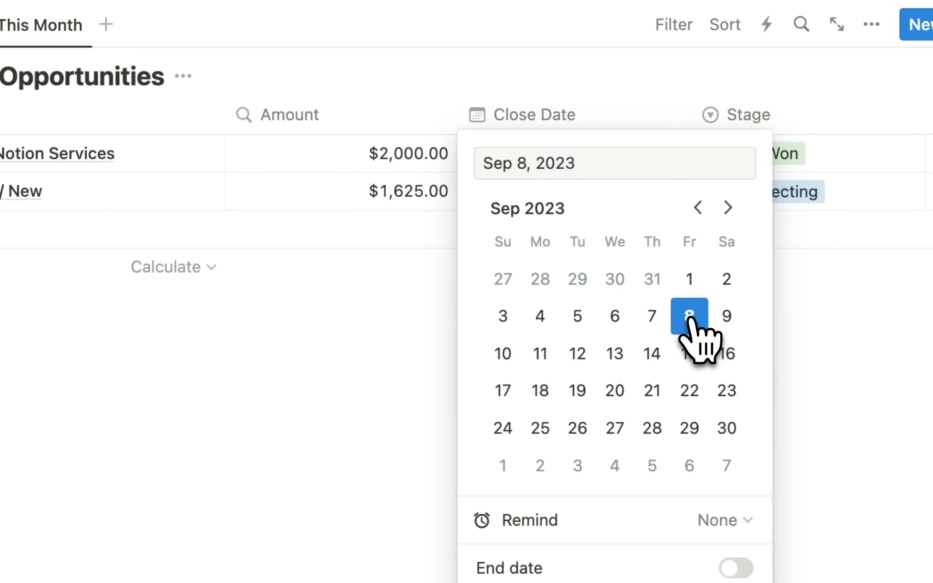
{"action": "left_click", "coordinate": [240, 420]}
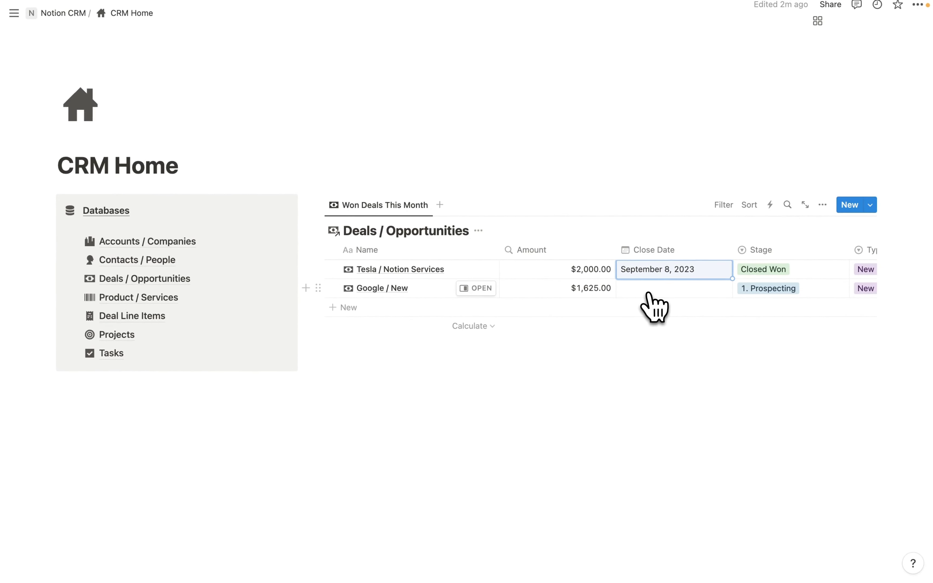
- Mark the Google / New deal Closed Lost with Close Date September 3, 2023
{"action": "left_click", "coordinate": [756, 290]}
{"action": "left_click", "coordinate": [790, 405]}
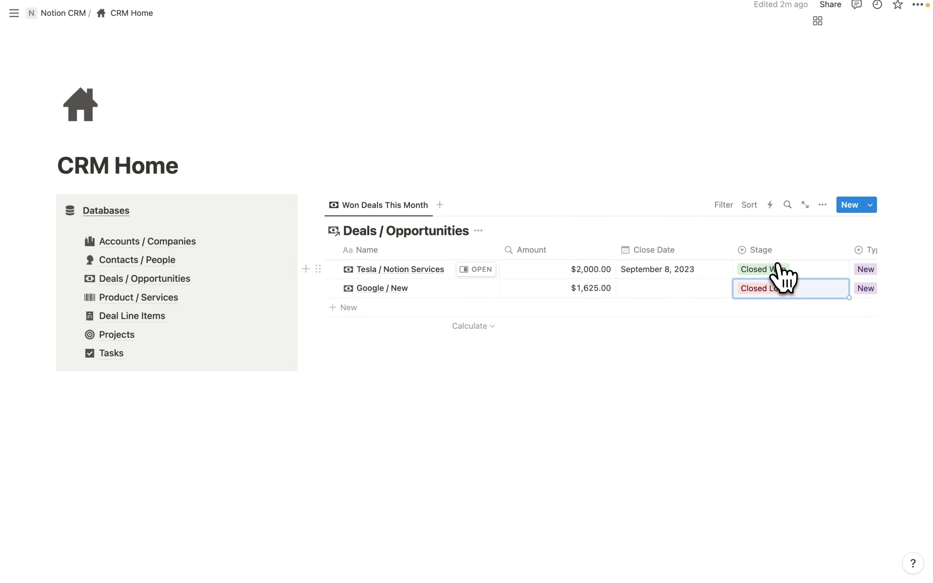
{"action": "left_click", "coordinate": [678, 270]}
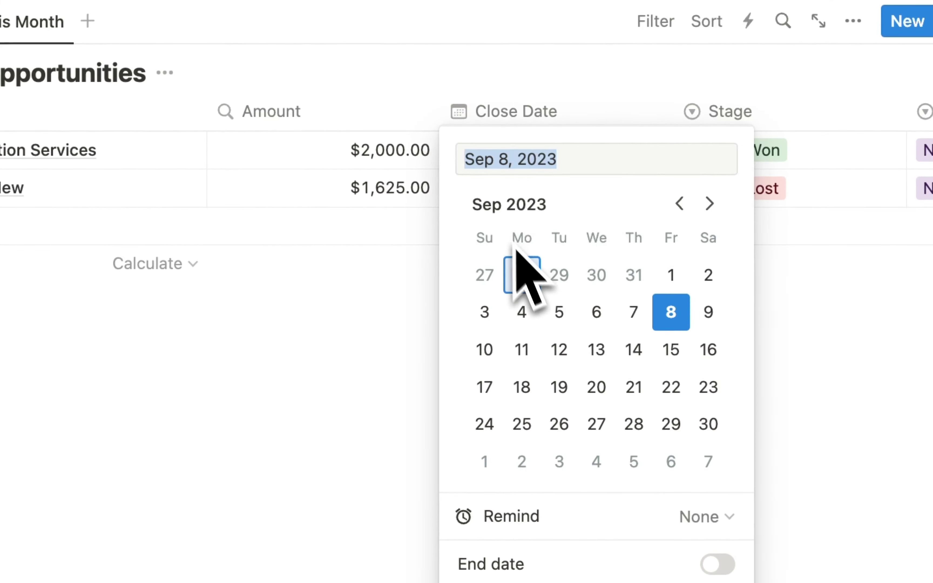
{"action": "left_click", "coordinate": [365, 302]}
{"action": "left_click", "coordinate": [523, 198]}
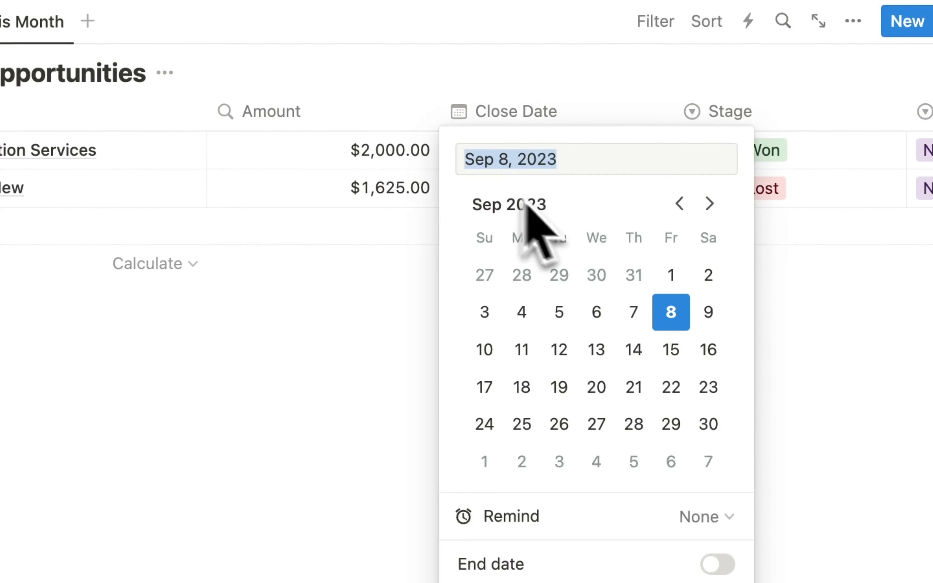
{"action": "left_click", "coordinate": [485, 312]}
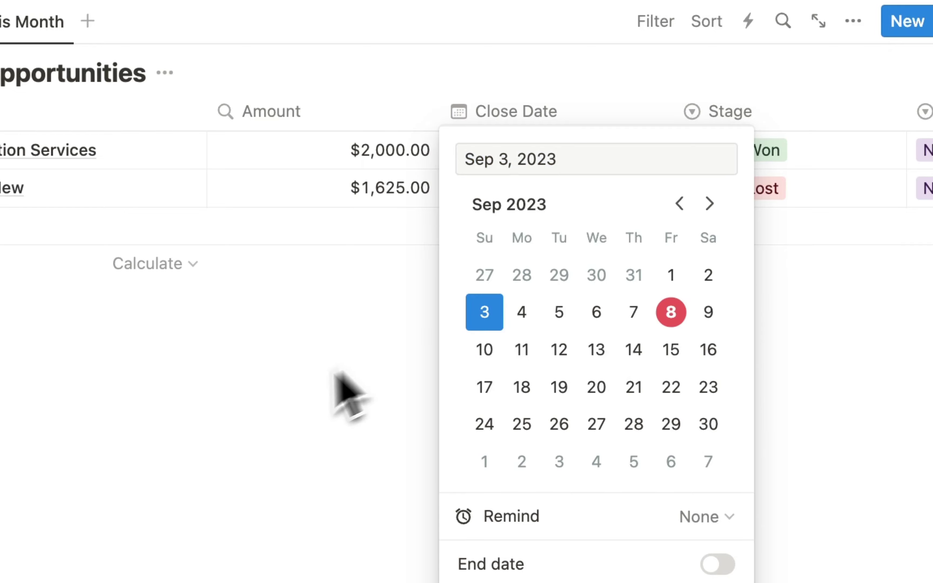
{"action": "left_click", "coordinate": [275, 403]}
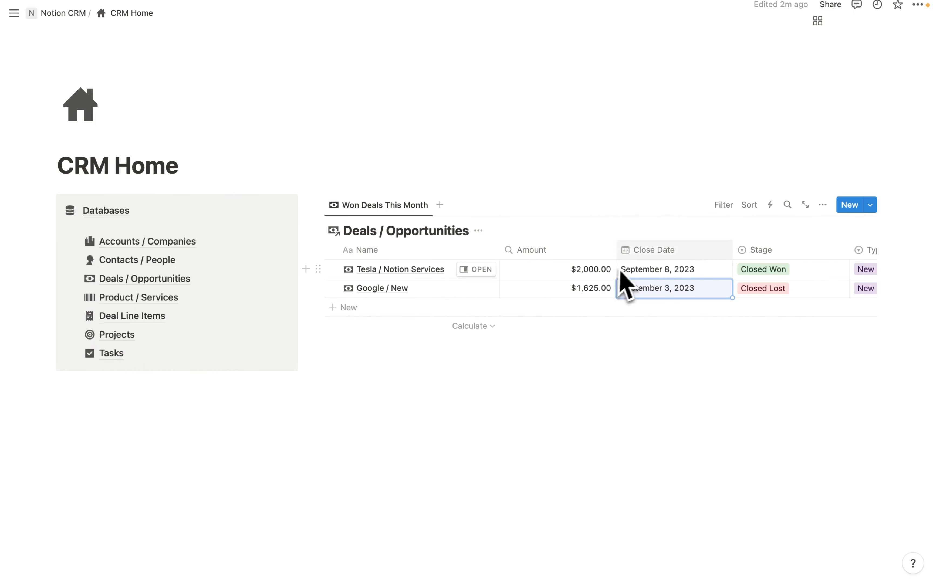
- Filter the view to Stage Closed Won and Close Date This month, saved for everyone
{"action": "left_click", "coordinate": [723, 205]}
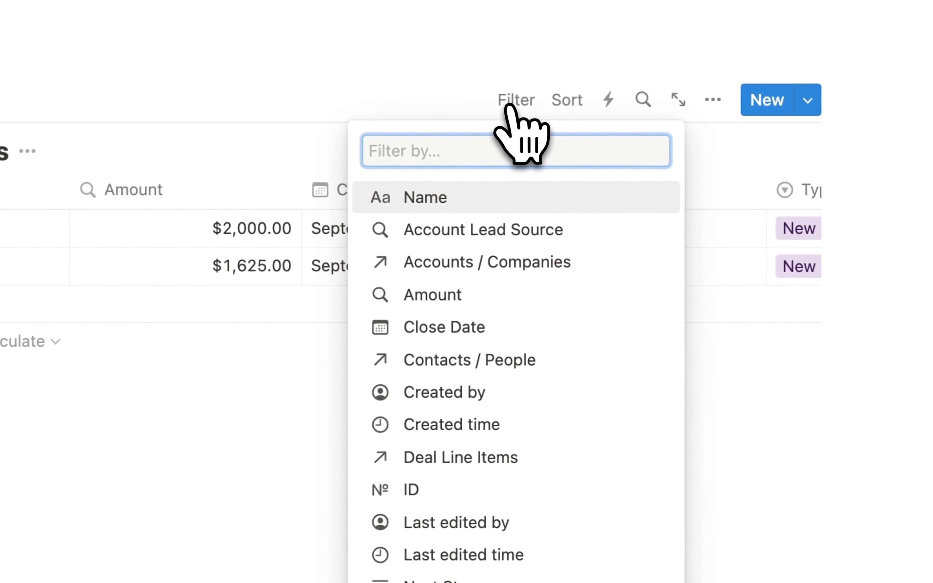
{"action": "scroll", "coordinate": [500, 382], "scroll_direction": "down", "scroll_amount": 2}
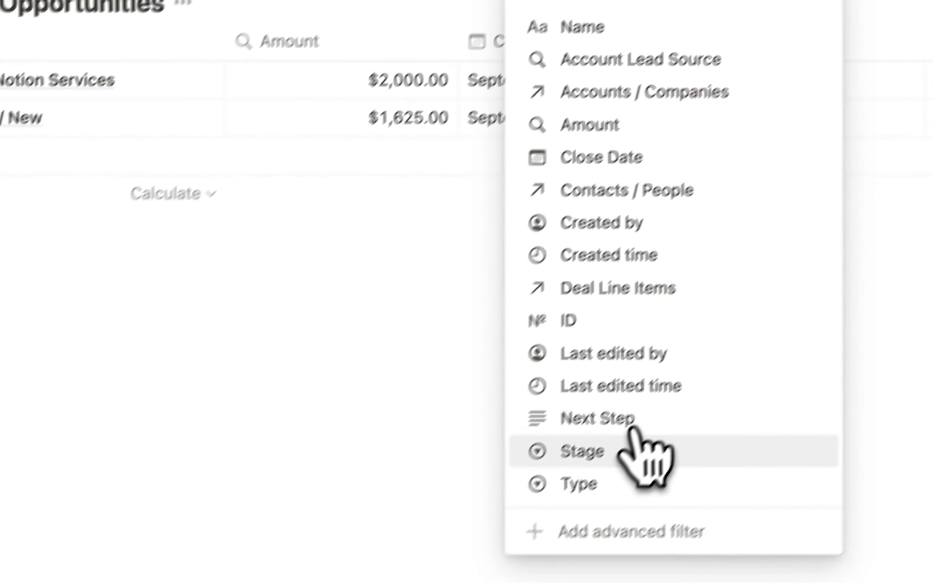
{"action": "left_click", "coordinate": [655, 424]}
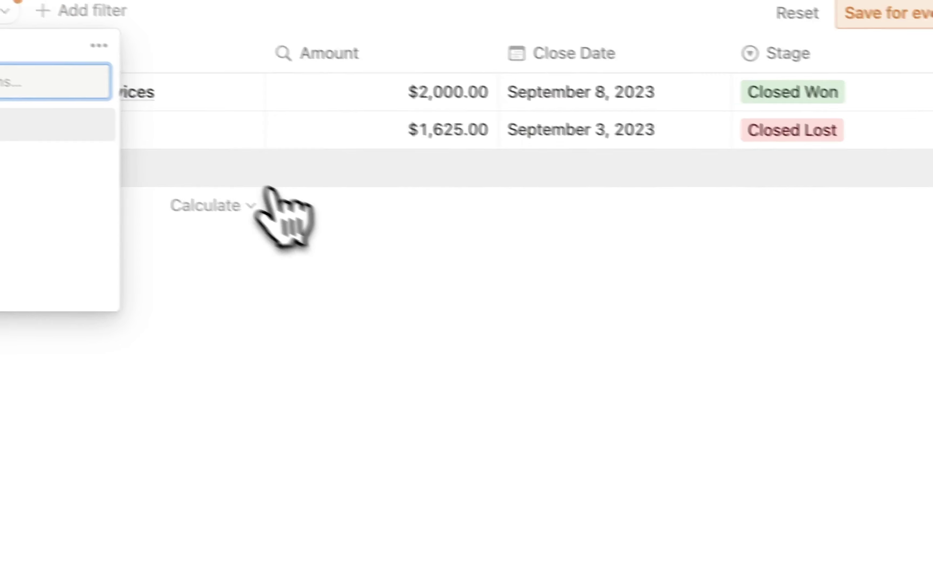
{"action": "left_click", "coordinate": [218, 359]}
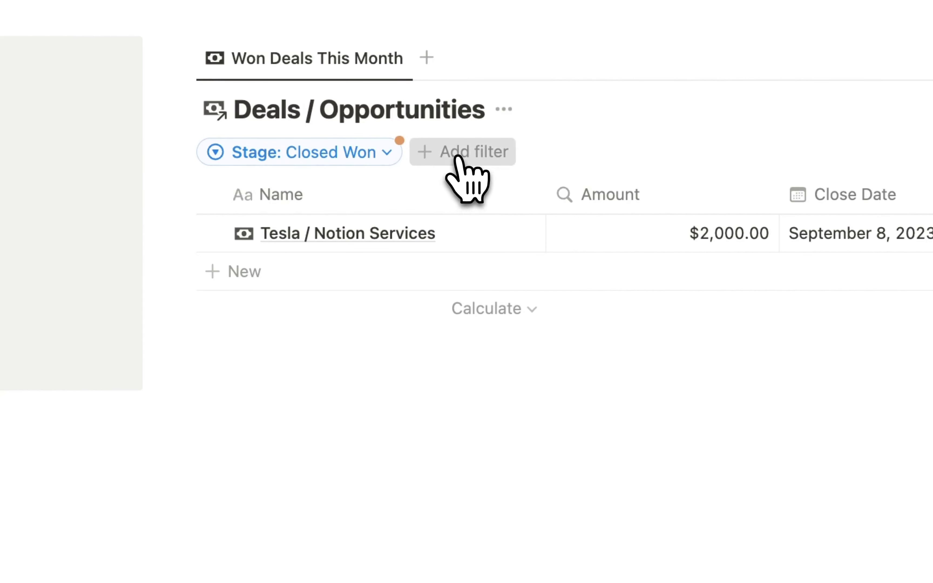
{"action": "left_click", "coordinate": [460, 163]}
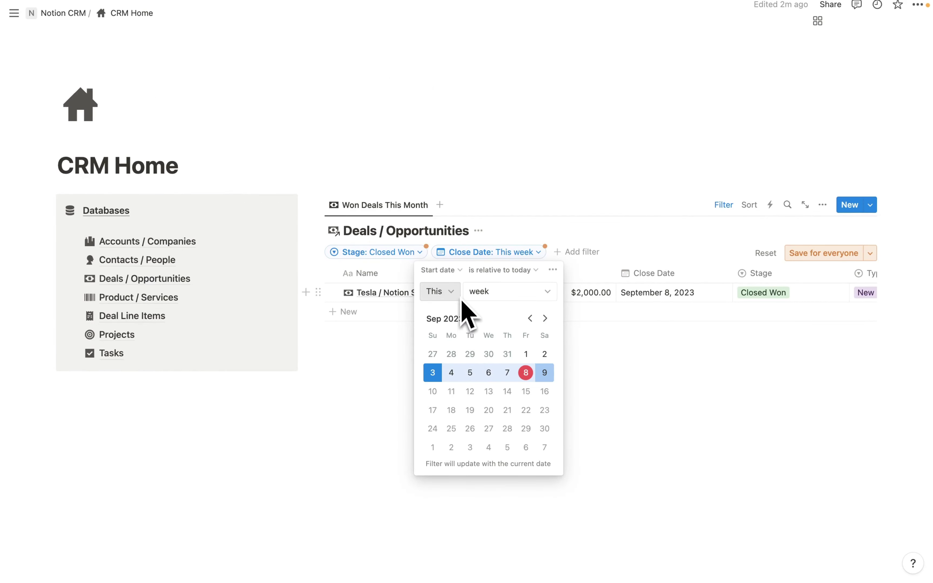
{"action": "left_click", "coordinate": [488, 292]}
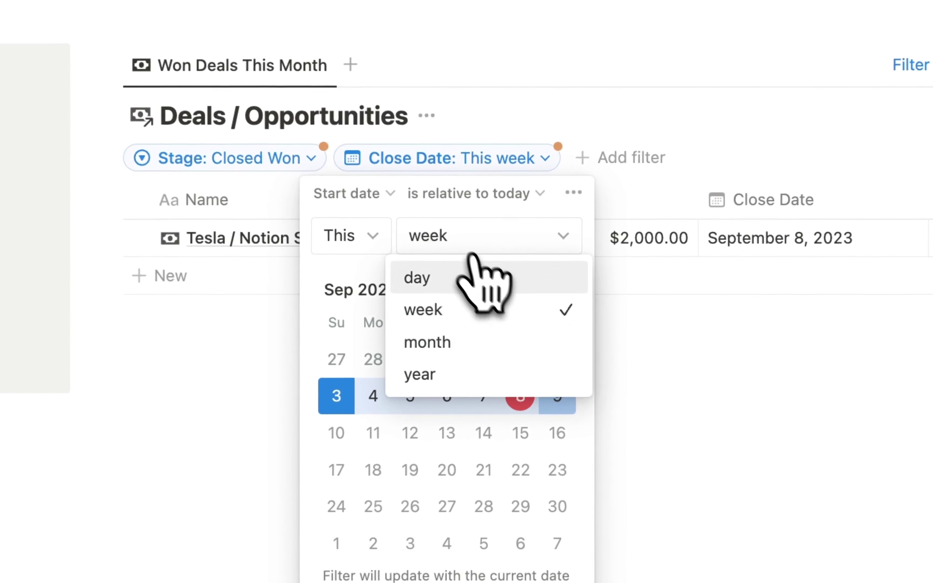
{"action": "left_click", "coordinate": [496, 345]}
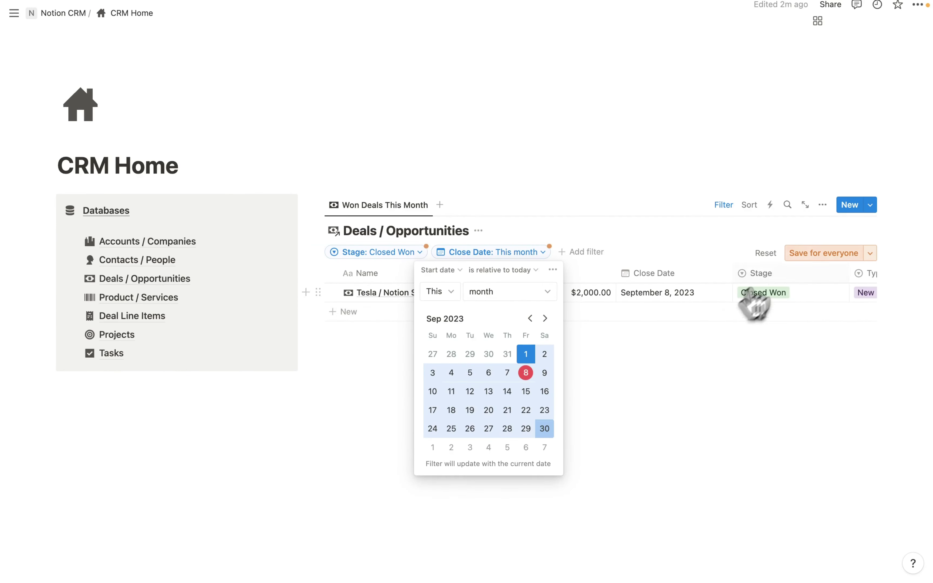
{"action": "left_click", "coordinate": [733, 173]}
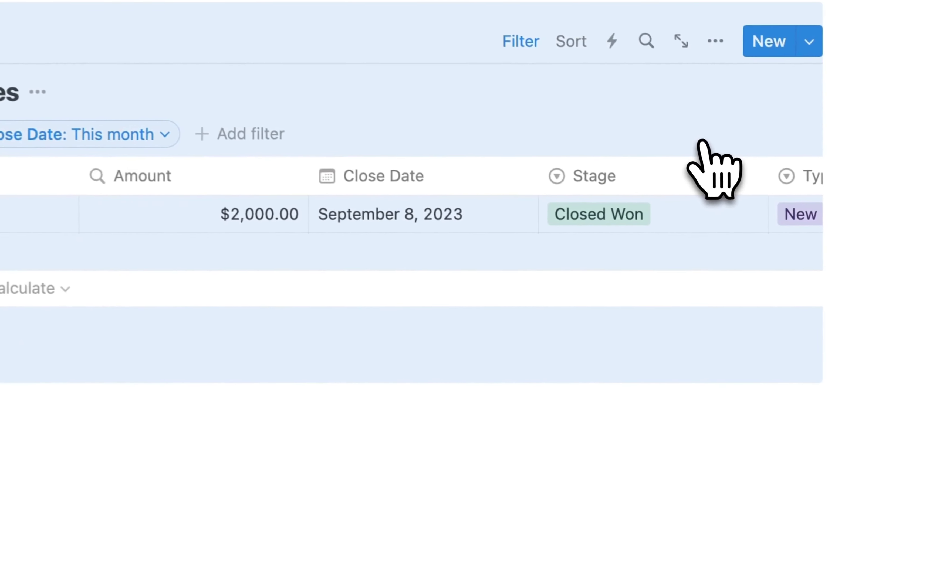
{"action": "left_click", "coordinate": [481, 497]}
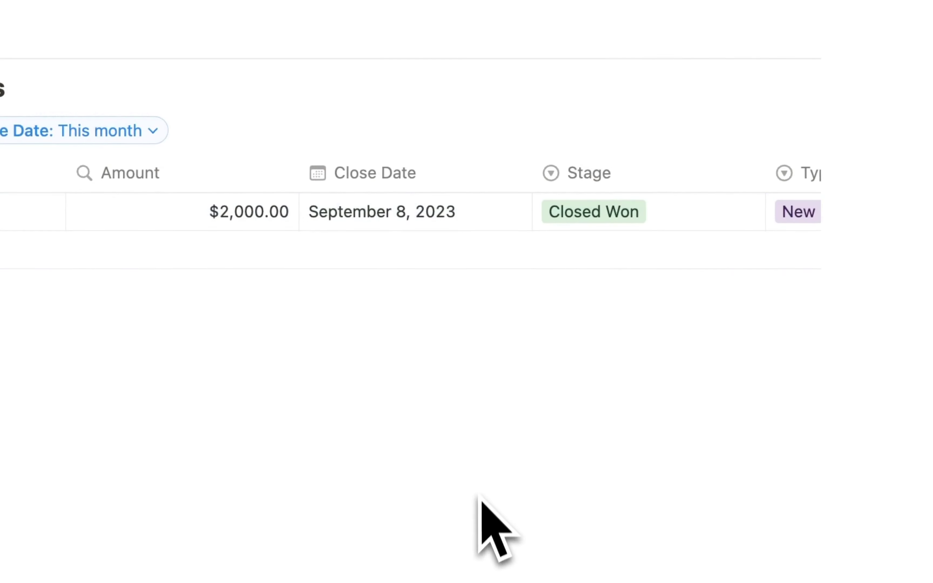
{"action": "scroll", "coordinate": [420, 206], "scroll_direction": "right", "scroll_amount": 3}
{"action": "scroll", "coordinate": [423, 212], "scroll_direction": "right", "scroll_amount": 10}
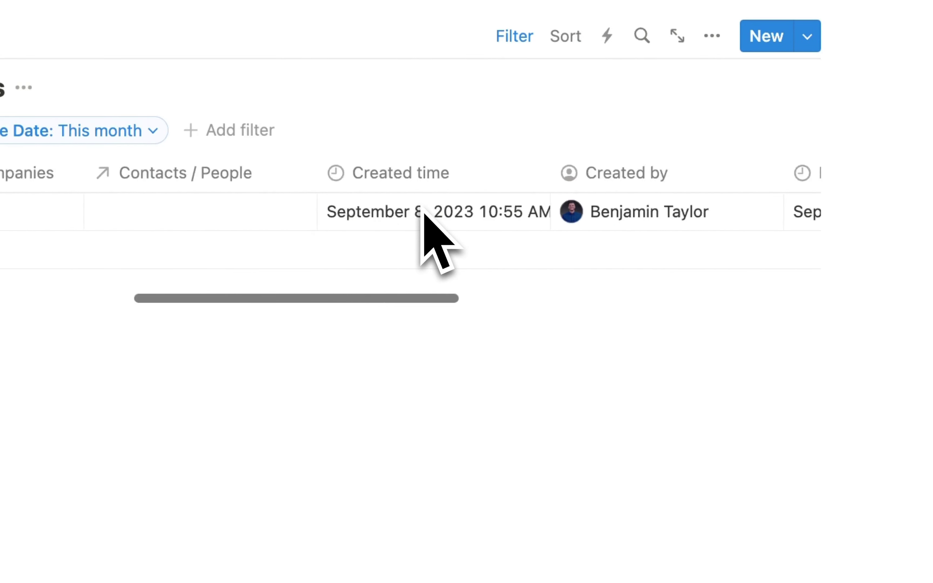
{"action": "scroll", "coordinate": [424, 214], "scroll_direction": "left", "scroll_amount": 12}
- Switch the Won Deals This Month view to a Gallery layout with no card preview and large cards
{"action": "left_click", "coordinate": [712, 68]}
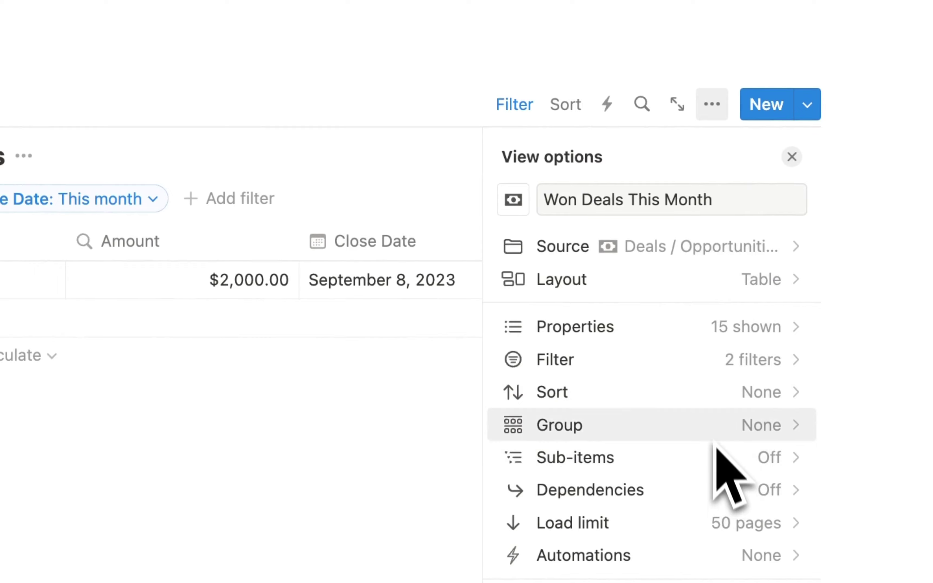
{"action": "left_click", "coordinate": [714, 279]}
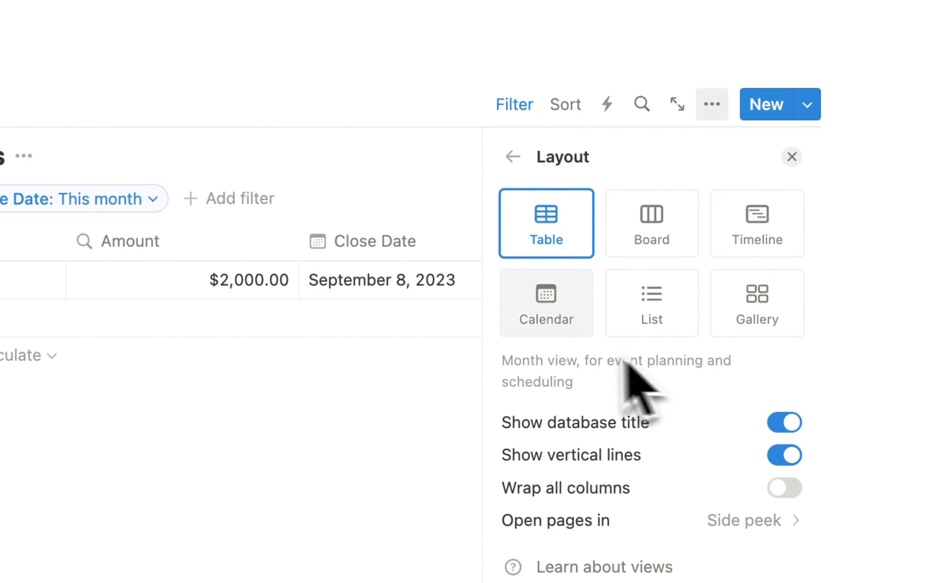
{"action": "left_click", "coordinate": [748, 295]}
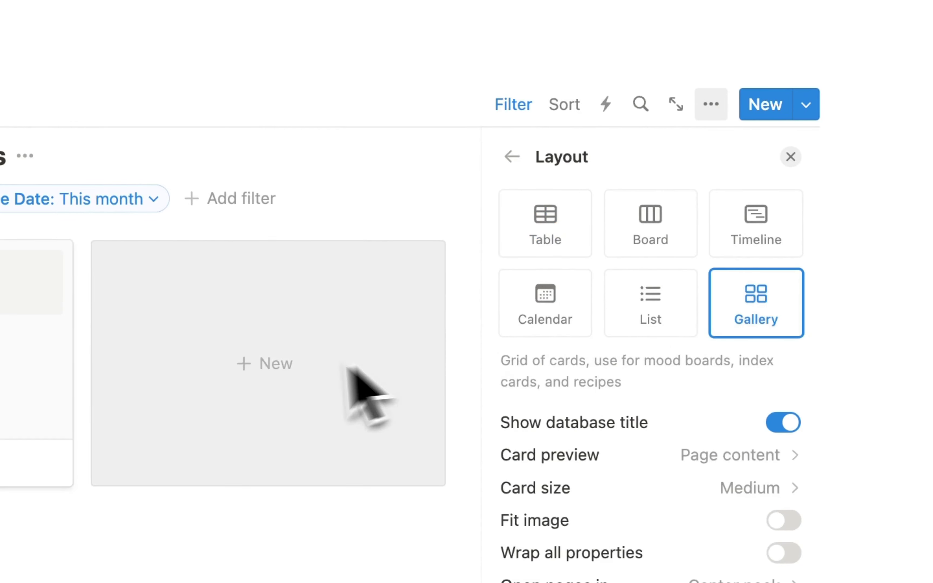
{"action": "left_click", "coordinate": [726, 331]}
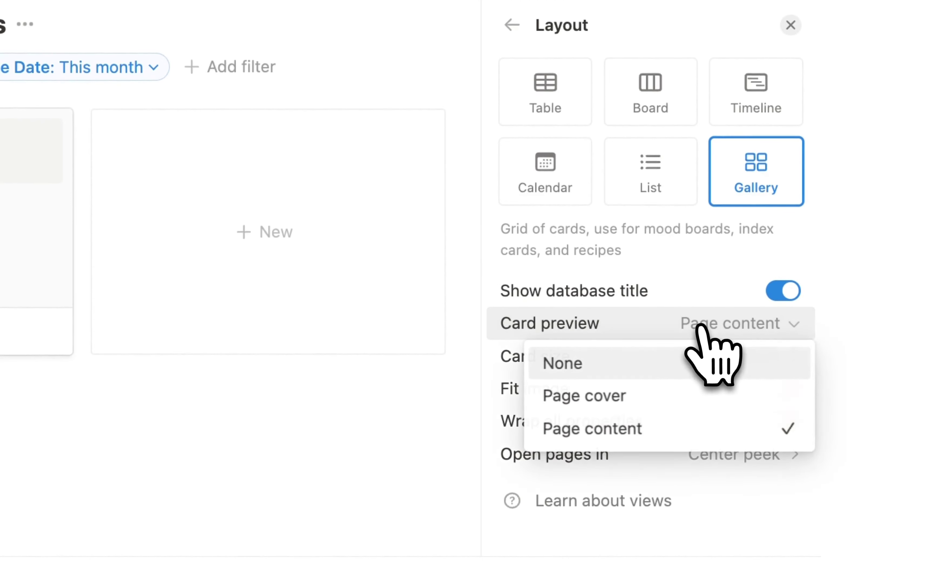
{"action": "left_click", "coordinate": [573, 364]}
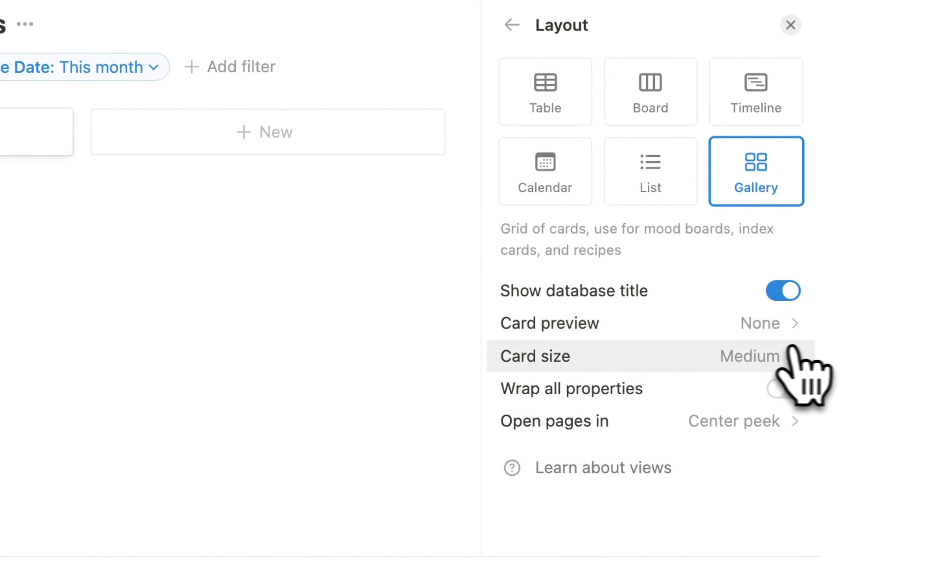
{"action": "left_click", "coordinate": [750, 360]}
{"action": "left_click", "coordinate": [679, 460]}
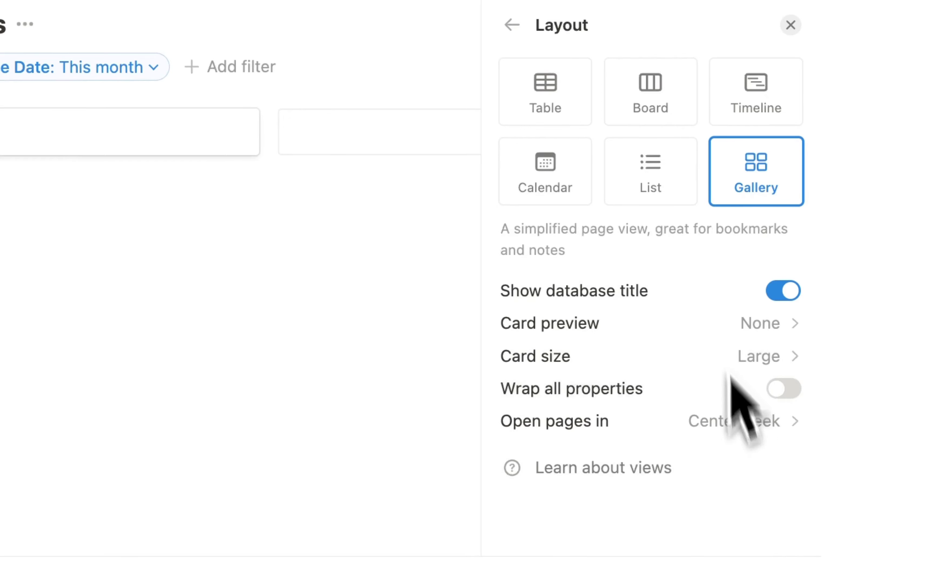
{"action": "left_click", "coordinate": [512, 25]}
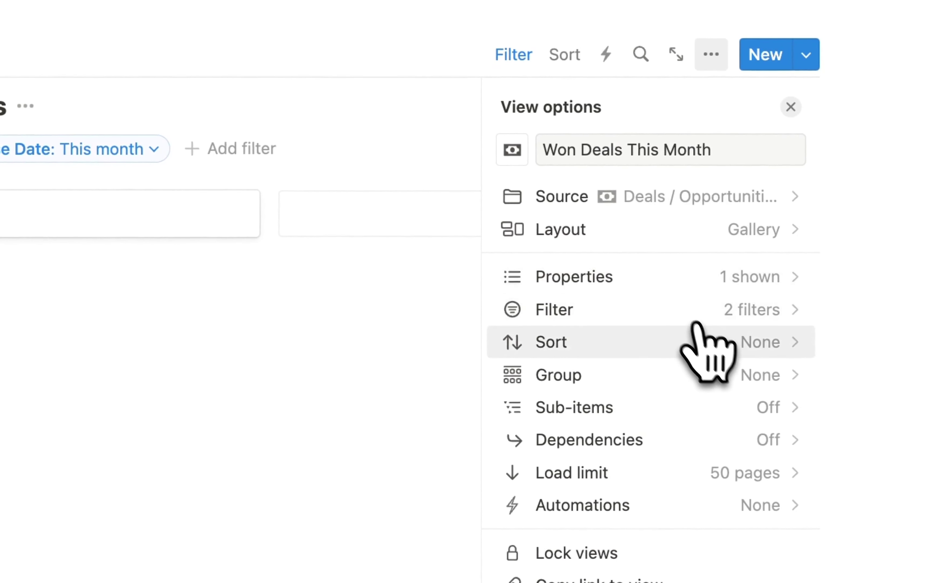
- Show Close Date, Stage and Amount on the gallery cards
{"action": "left_click", "coordinate": [736, 286]}
{"action": "scroll", "coordinate": [694, 400], "scroll_direction": "down", "scroll_amount": 3}
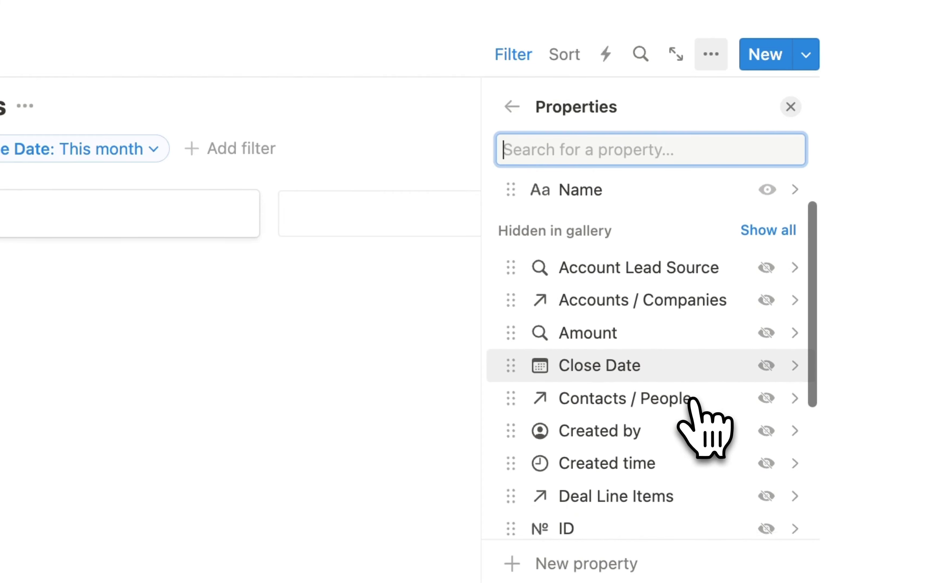
{"action": "left_click", "coordinate": [764, 356]}
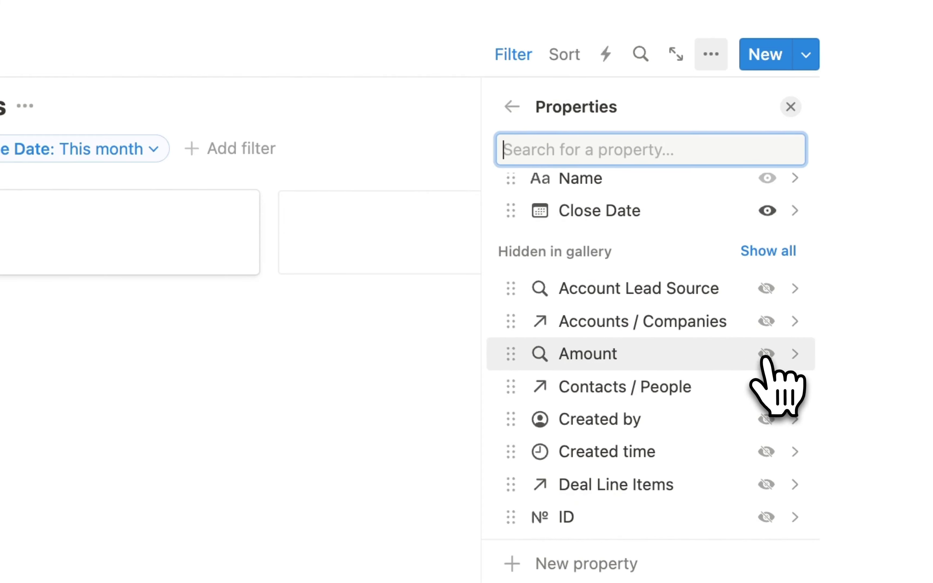
{"action": "scroll", "coordinate": [694, 493], "scroll_direction": "down", "scroll_amount": 8}
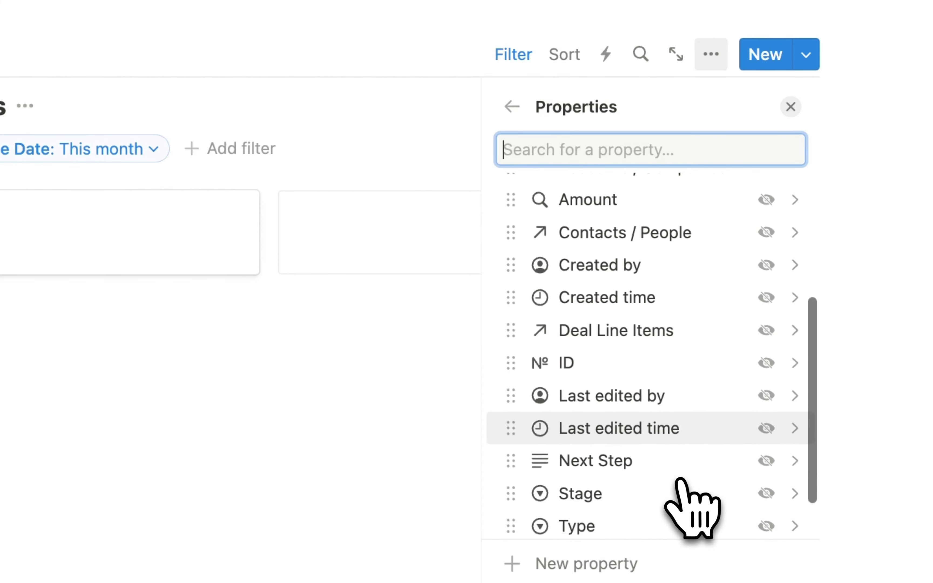
{"action": "scroll", "coordinate": [679, 481], "scroll_direction": "down", "scroll_amount": 2}
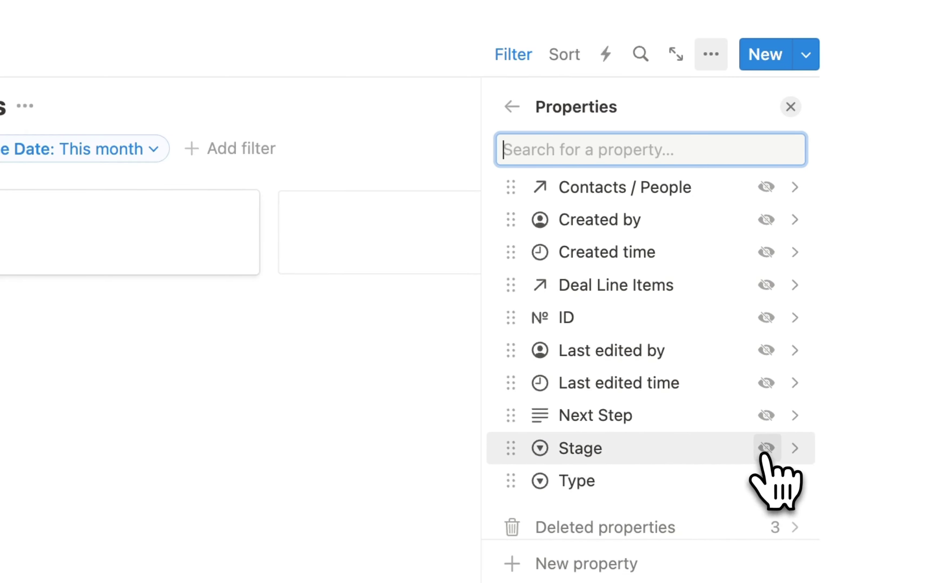
{"action": "left_click", "coordinate": [765, 450]}
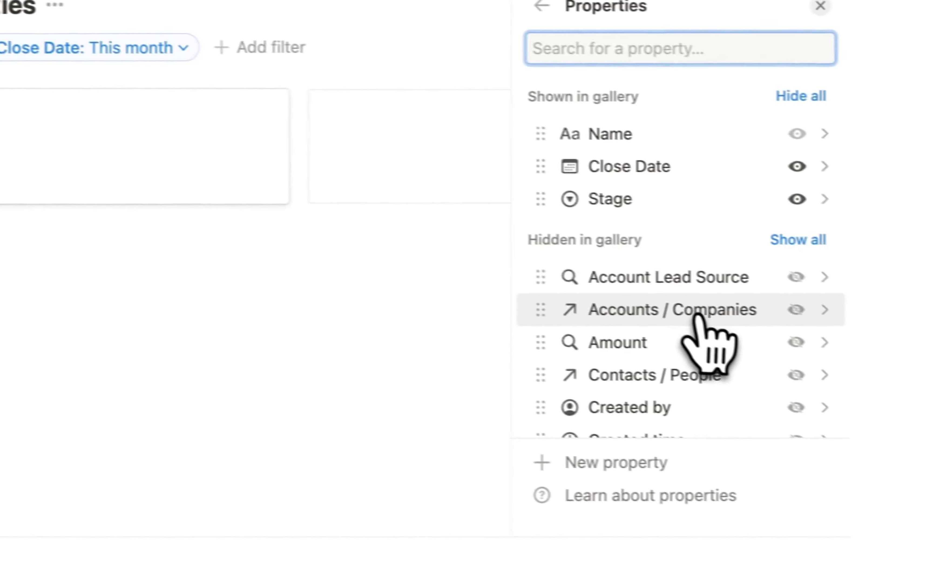
{"action": "scroll", "coordinate": [697, 320], "scroll_direction": "down", "scroll_amount": 2}
{"action": "left_click", "coordinate": [795, 299]}
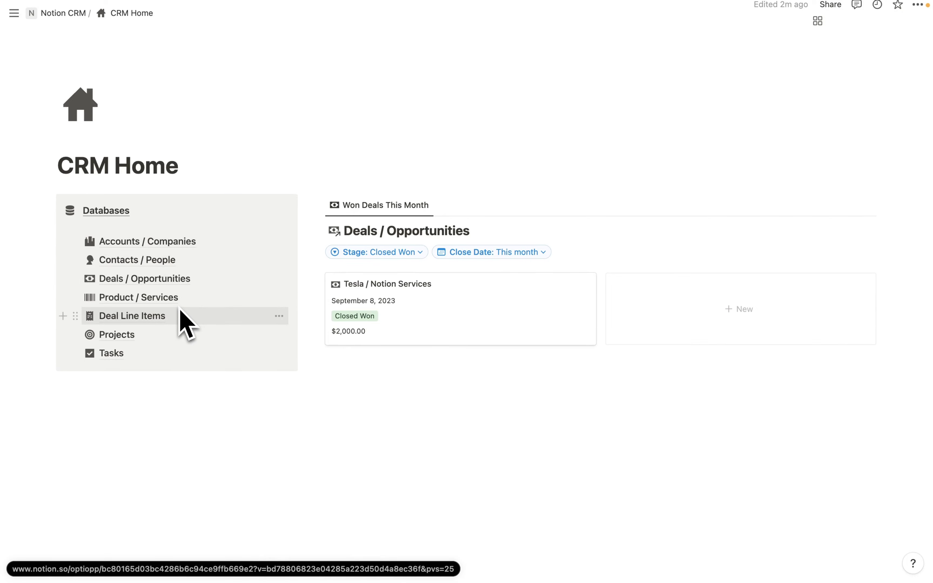
- Hide the Deals / Opportunities title and insert an inline Accounts / Companies database below the Databases list
{"action": "left_click", "coordinate": [479, 230]}
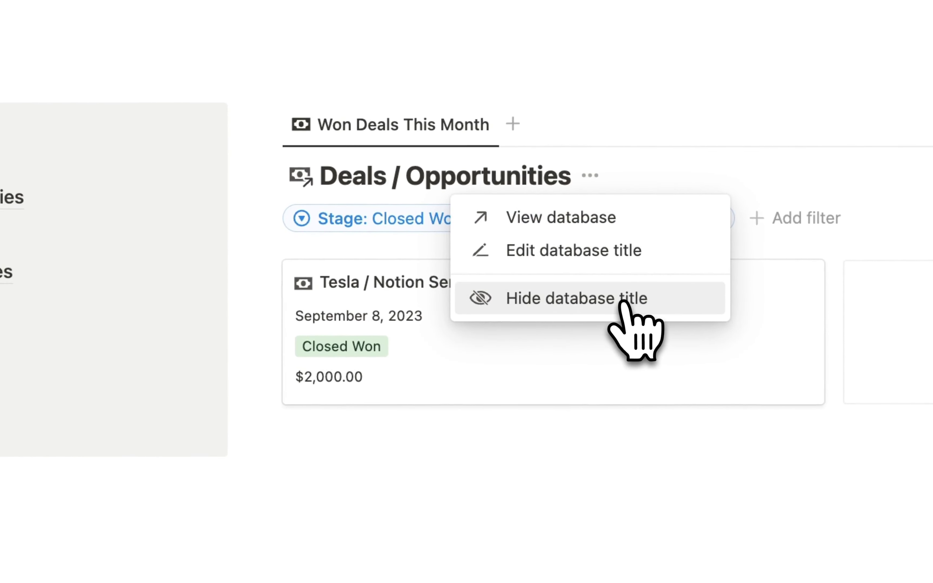
{"action": "left_click", "coordinate": [621, 303]}
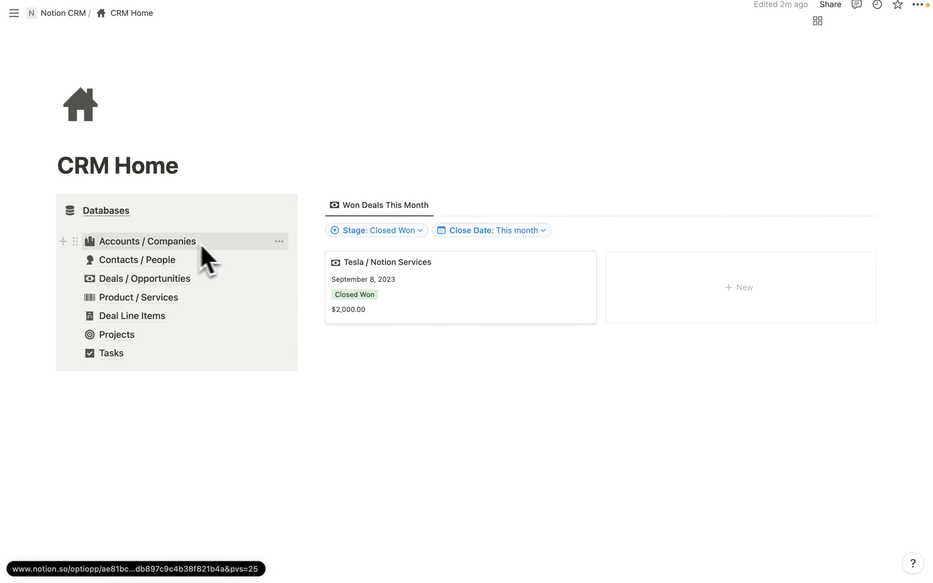
{"action": "left_click", "coordinate": [101, 484]}
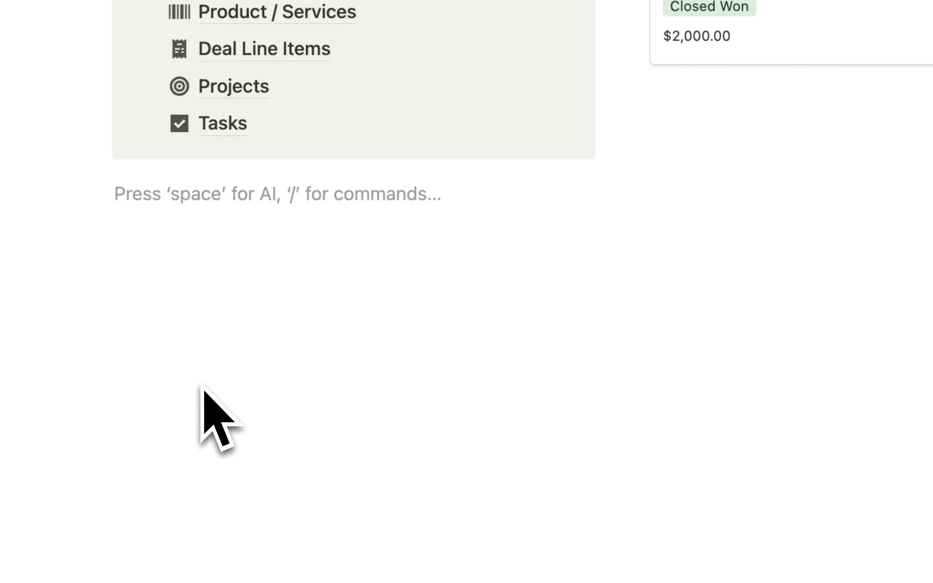
{"action": "type", "text": "/d"}
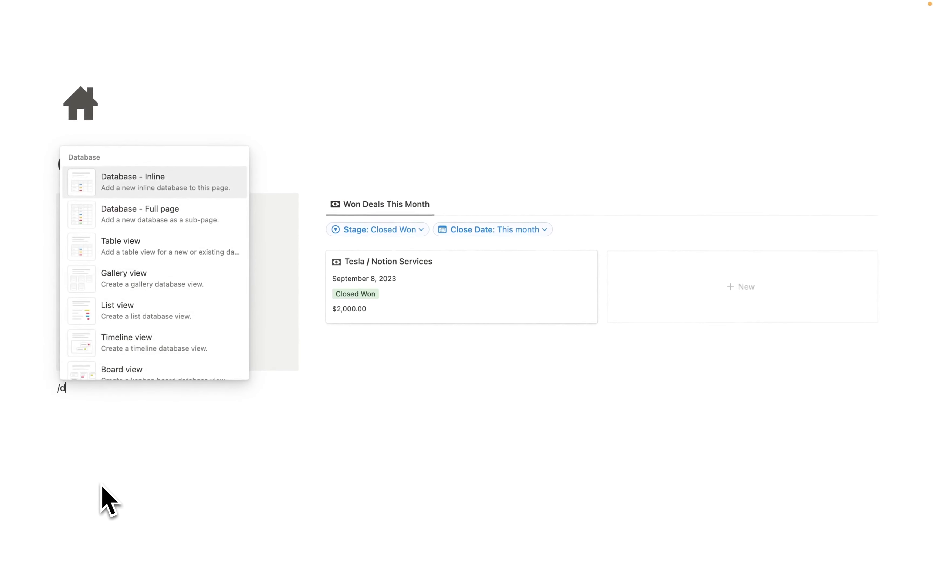
{"action": "type", "text": "at"}
{"action": "key", "text": "Return"}
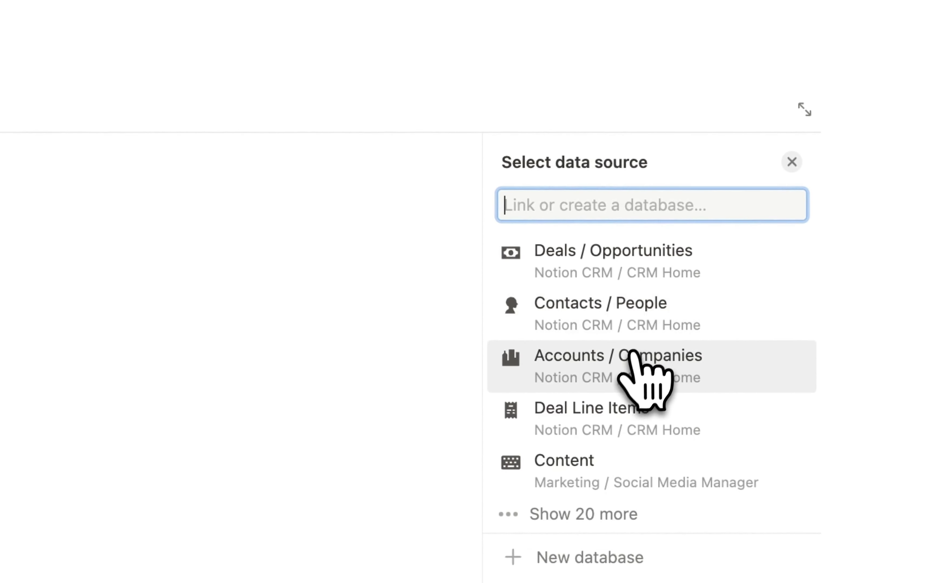
{"action": "left_click", "coordinate": [608, 363]}
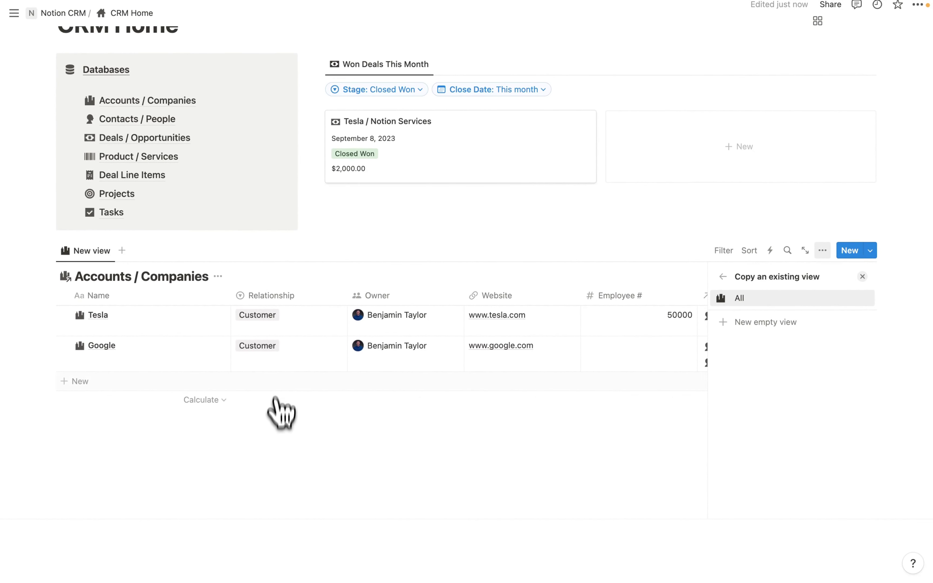
{"action": "left_click", "coordinate": [268, 344]}
- Change Google's Relationship to Prospect in the accounts table
{"action": "left_click", "coordinate": [269, 344]}
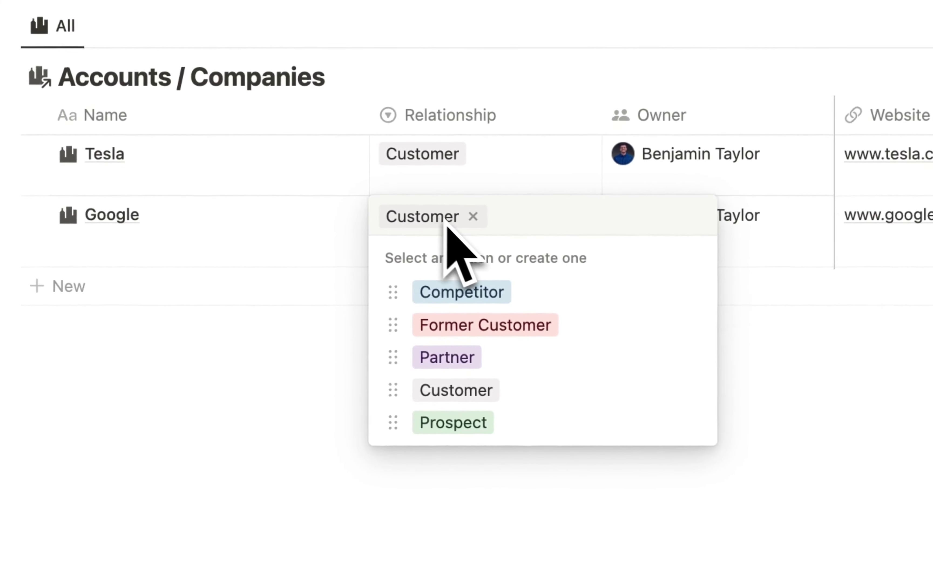
{"action": "left_click", "coordinate": [501, 422]}
{"action": "left_click", "coordinate": [621, 440]}
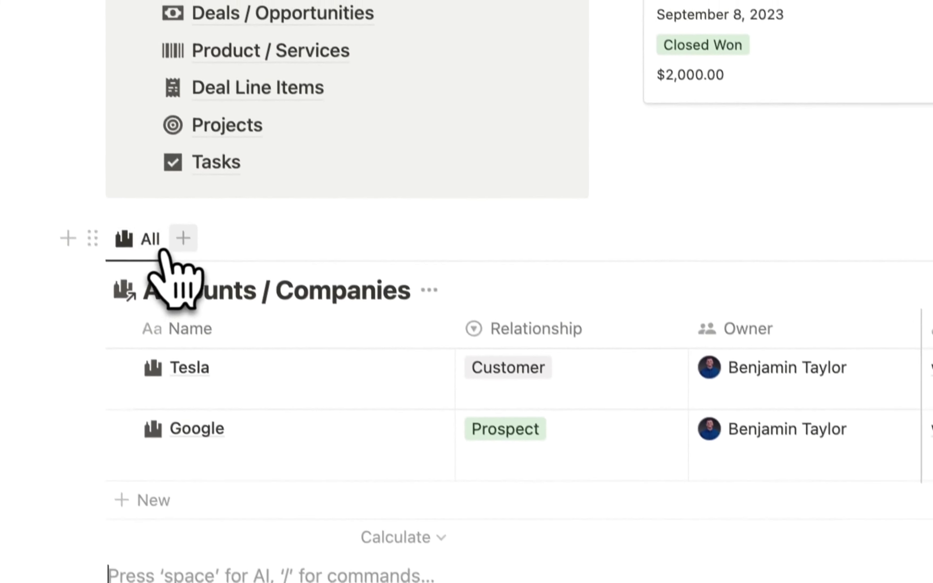
- Add a new empty Accounts / Companies view named Customers
{"action": "left_click", "coordinate": [131, 106]}
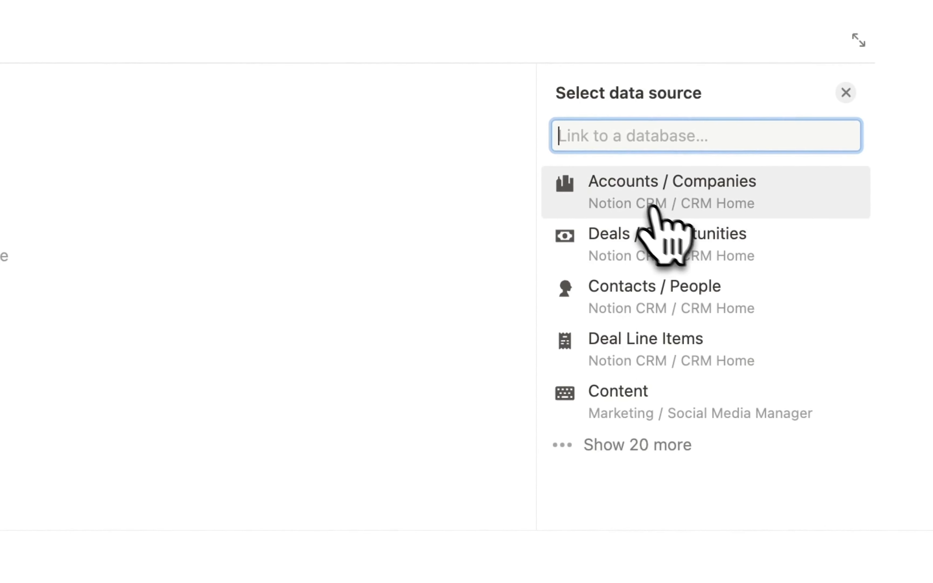
{"action": "left_click", "coordinate": [636, 194]}
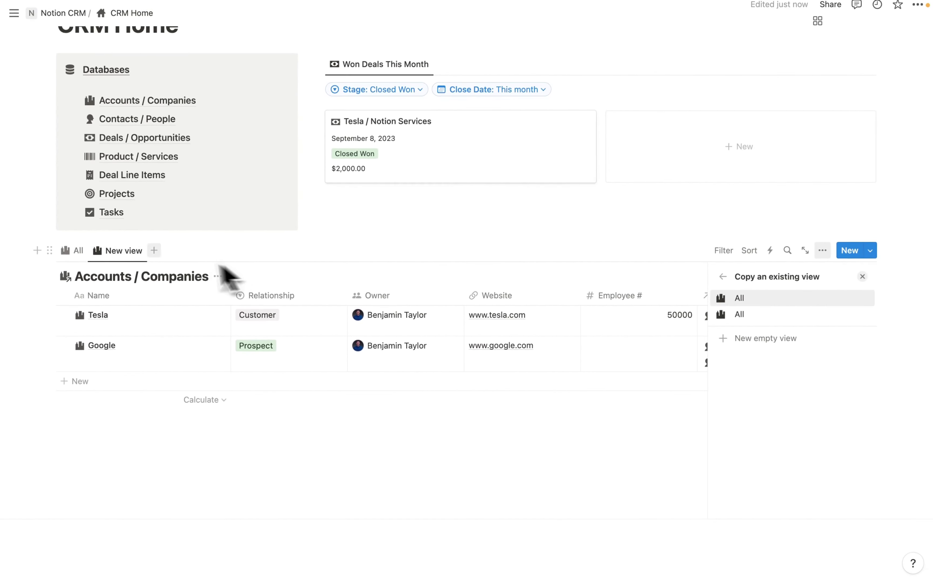
{"action": "left_click", "coordinate": [784, 338]}
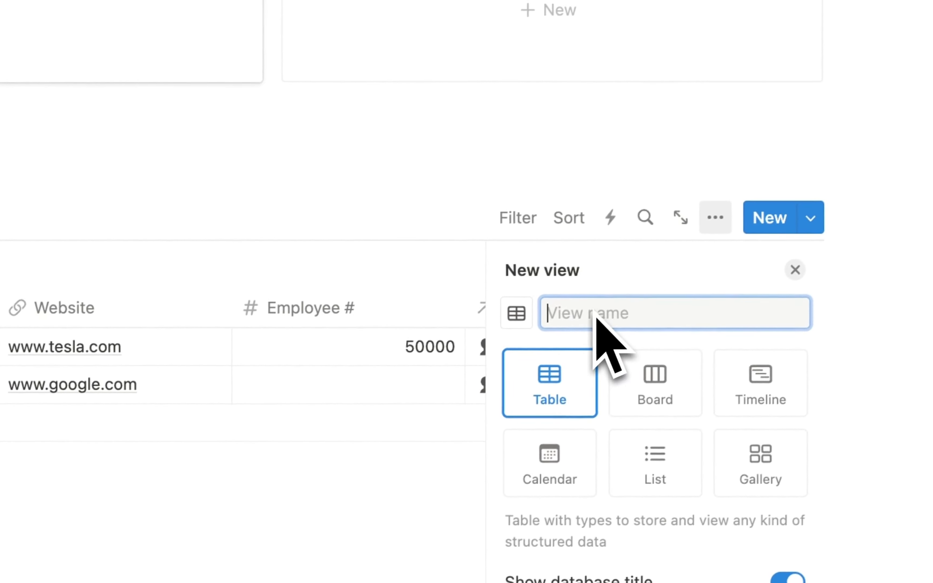
{"action": "type", "text": "Customers"}
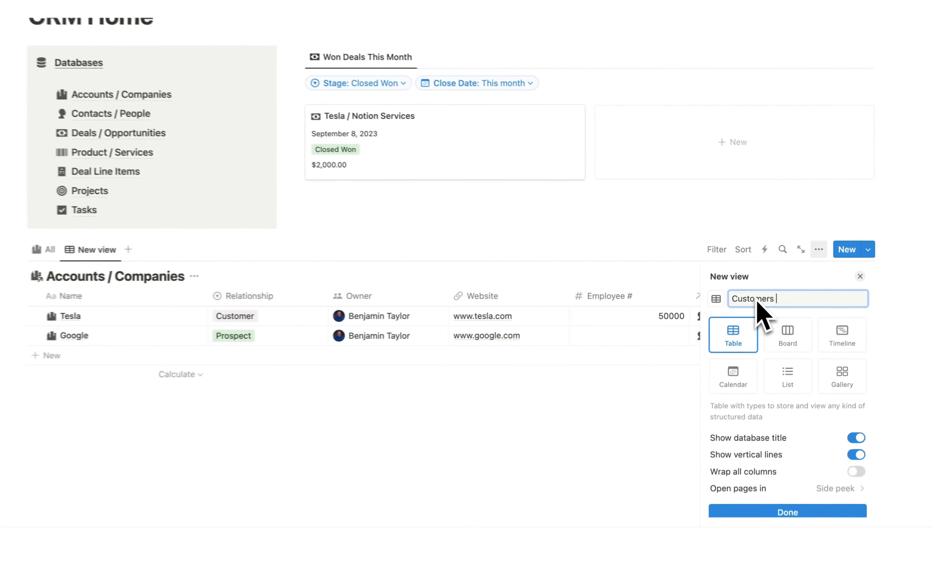
{"action": "left_click", "coordinate": [782, 503]}
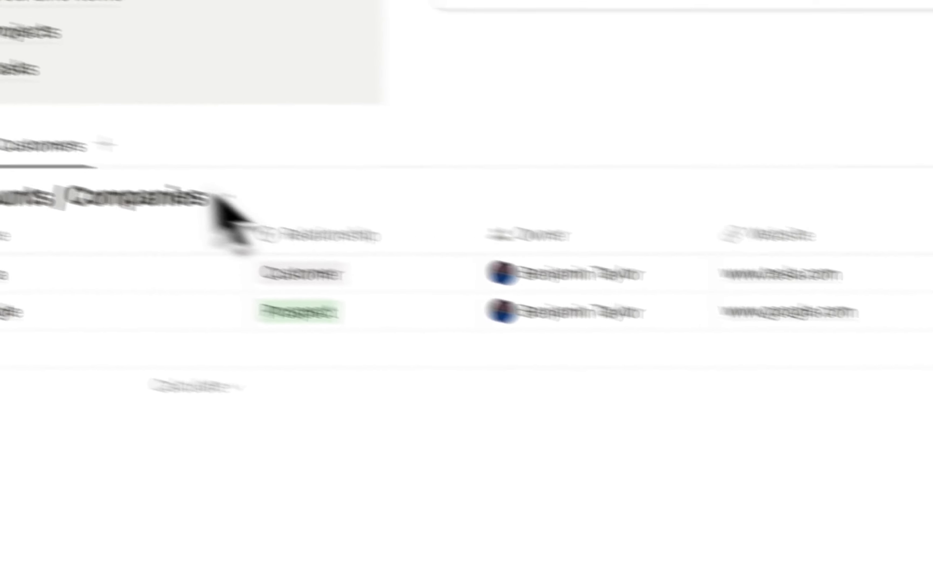
- Delete the All view from the accounts table
{"action": "left_click", "coordinate": [143, 194]}
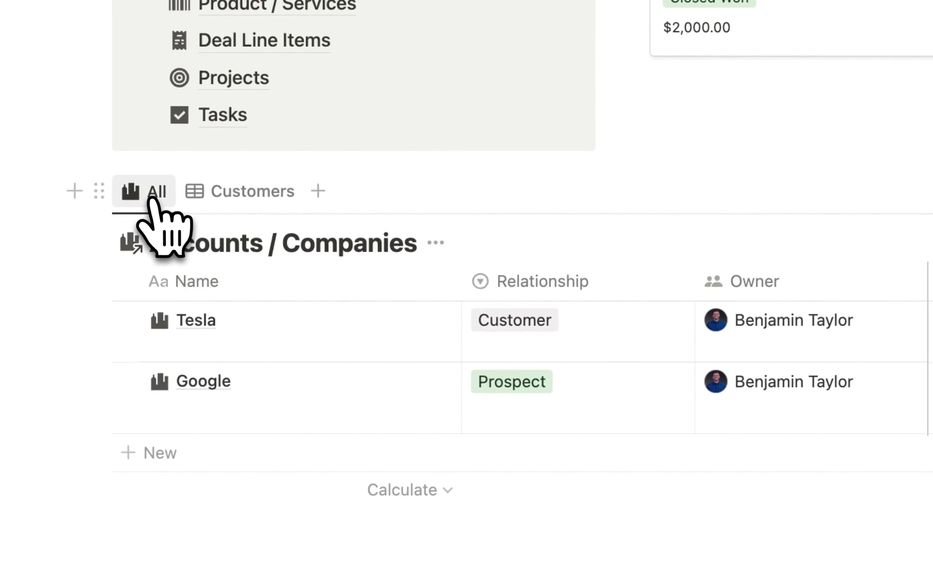
{"action": "left_click", "coordinate": [151, 198]}
{"action": "left_click", "coordinate": [207, 383]}
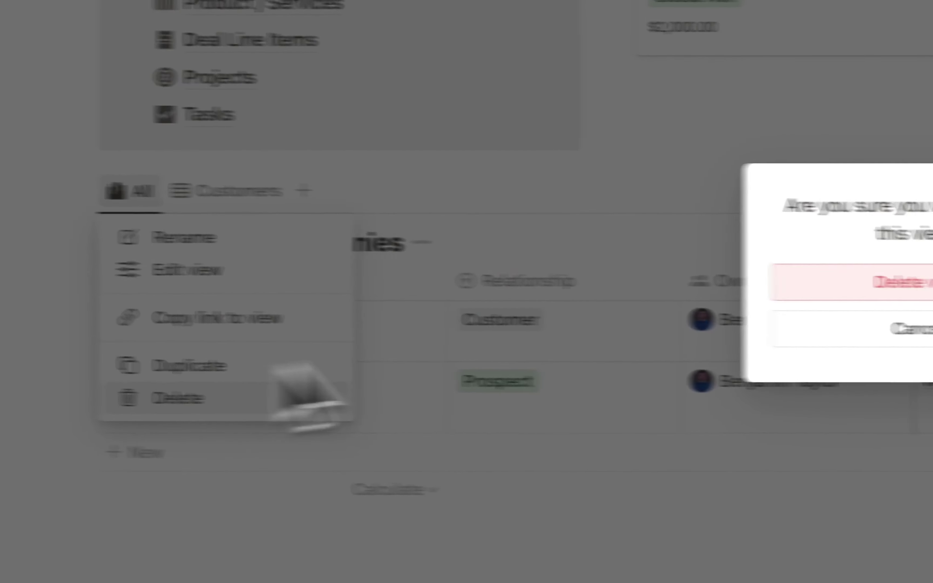
{"action": "left_click", "coordinate": [660, 287]}
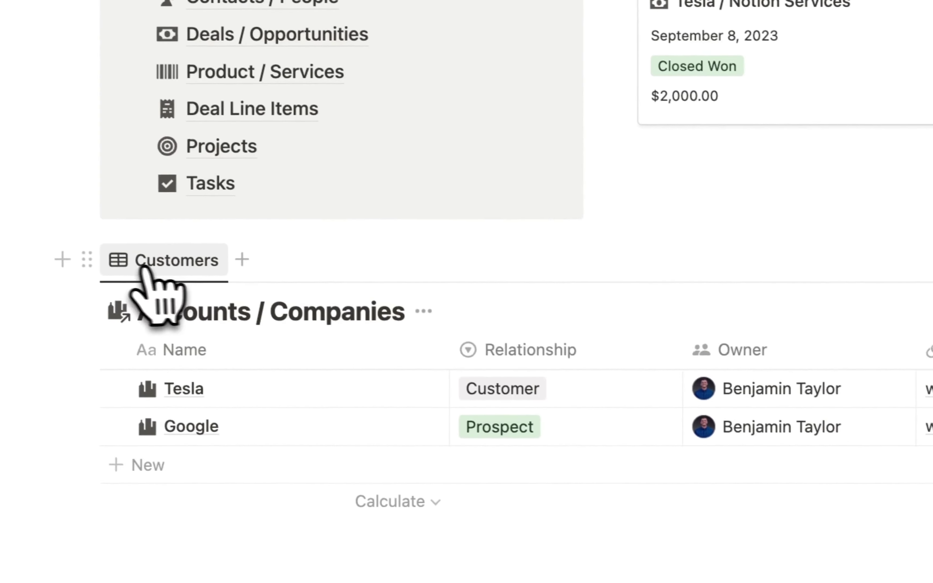
- Give the Customers view a cityscape icon and hide the Accounts / Companies title
{"action": "left_click", "coordinate": [144, 268]}
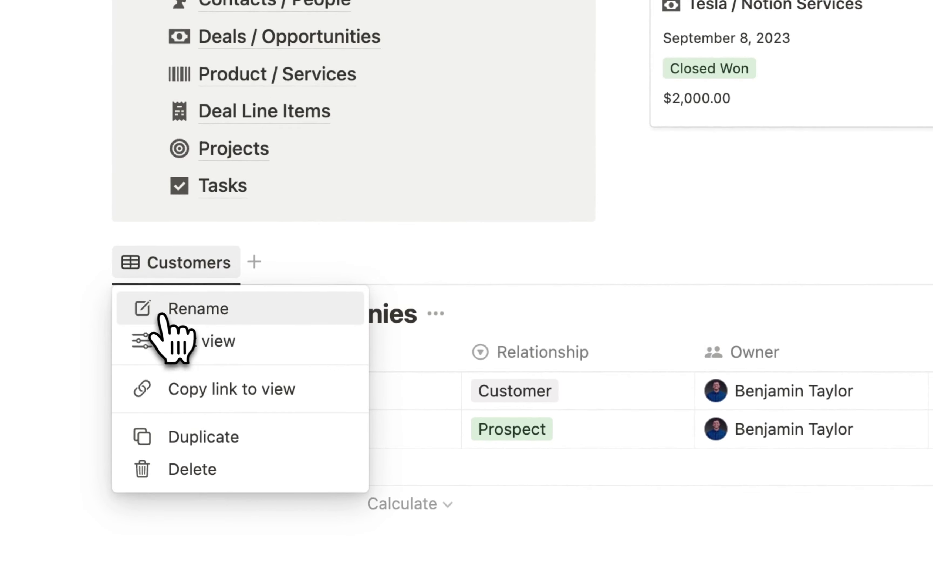
{"action": "left_click", "coordinate": [181, 341]}
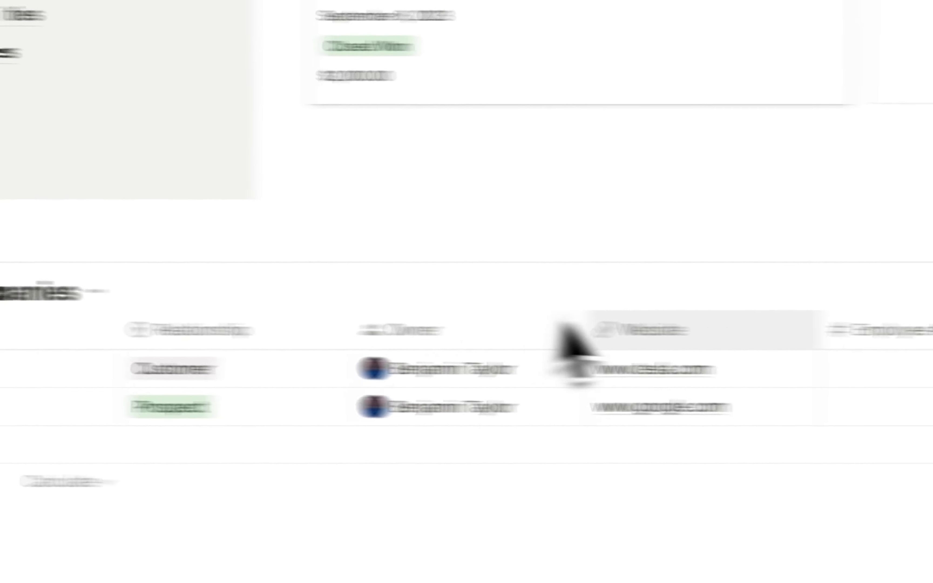
{"action": "left_click", "coordinate": [652, 252]}
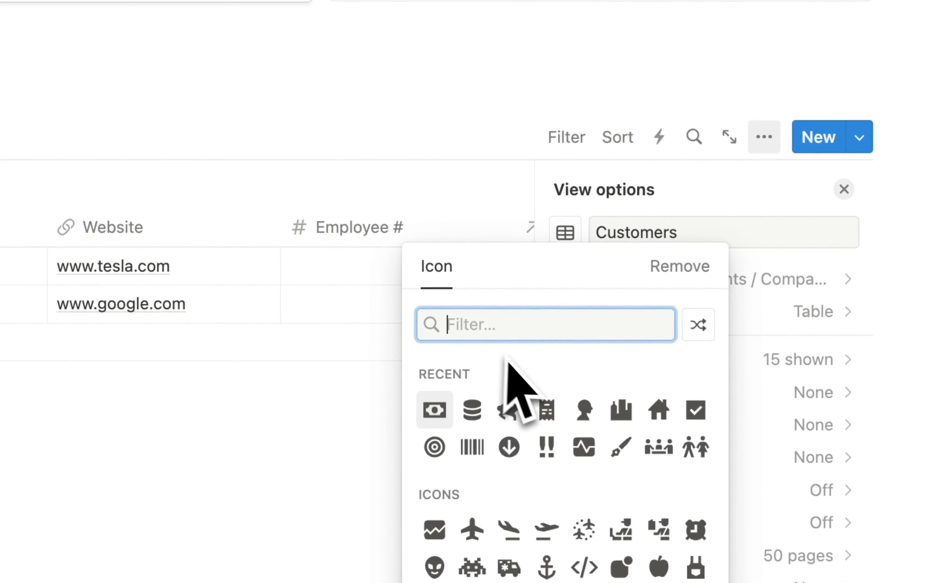
{"action": "left_click", "coordinate": [619, 410]}
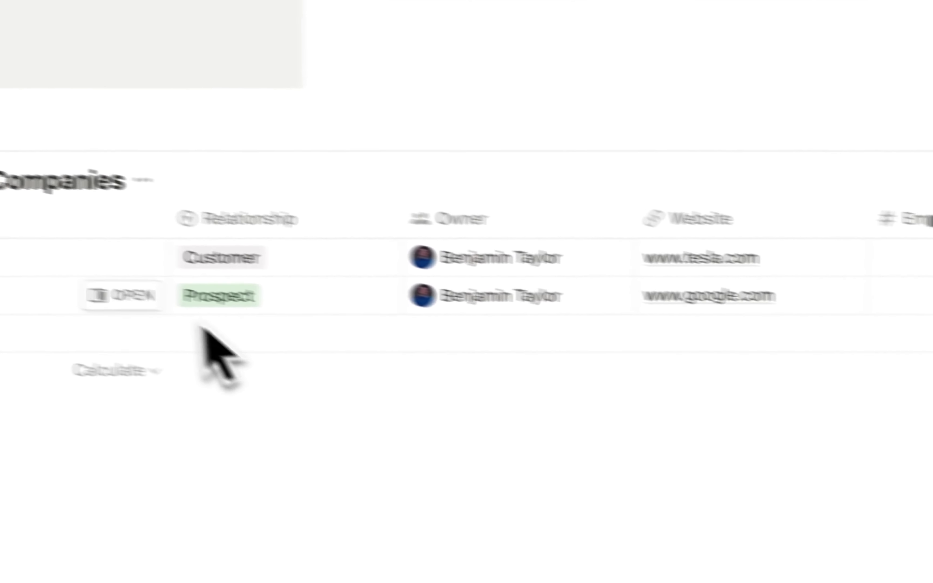
{"action": "left_click", "coordinate": [243, 203]}
{"action": "left_click", "coordinate": [271, 329]}
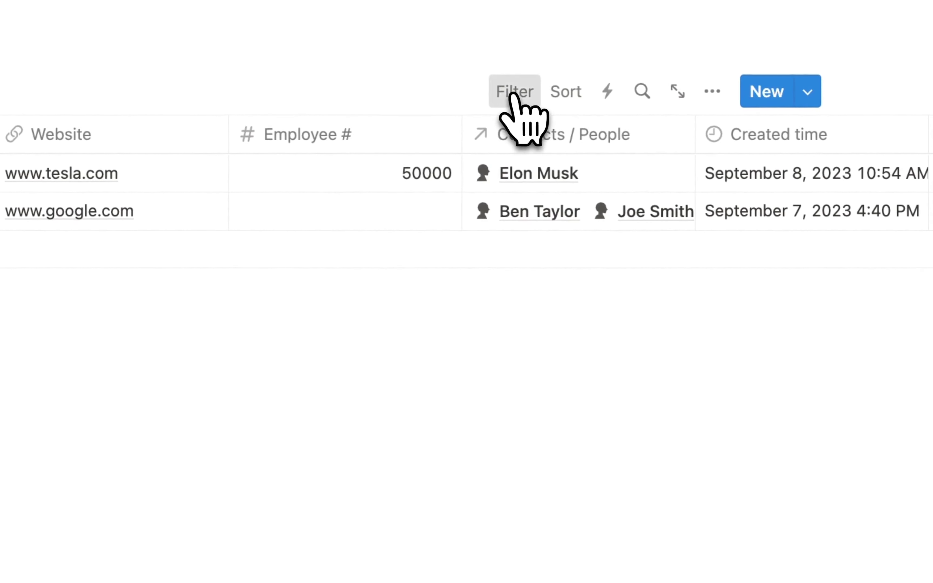
- Filter the Customers view to Relationship is Customer and save the filter for everyone
{"action": "left_click", "coordinate": [515, 96]}
{"action": "scroll", "coordinate": [528, 378], "scroll_direction": "down", "scroll_amount": 1}
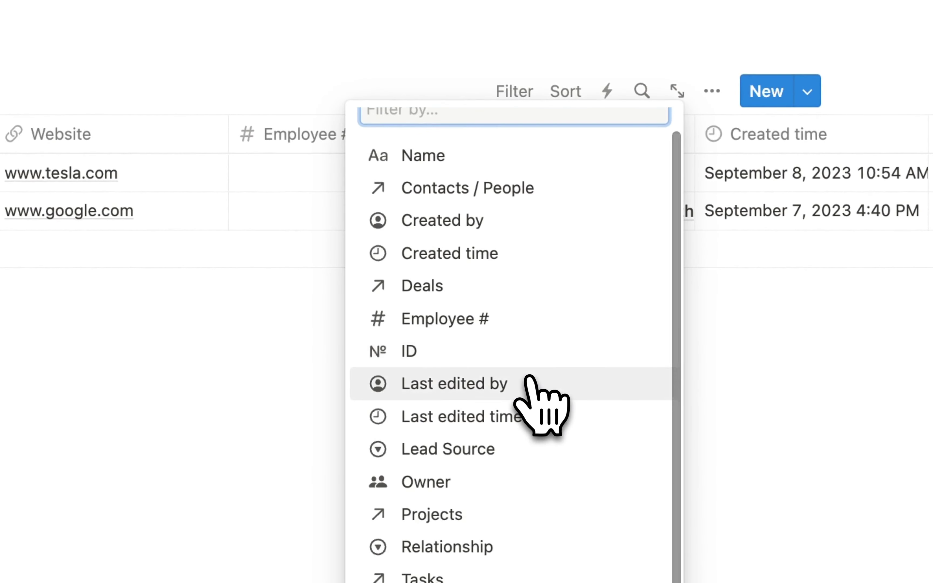
{"action": "left_click", "coordinate": [532, 546]}
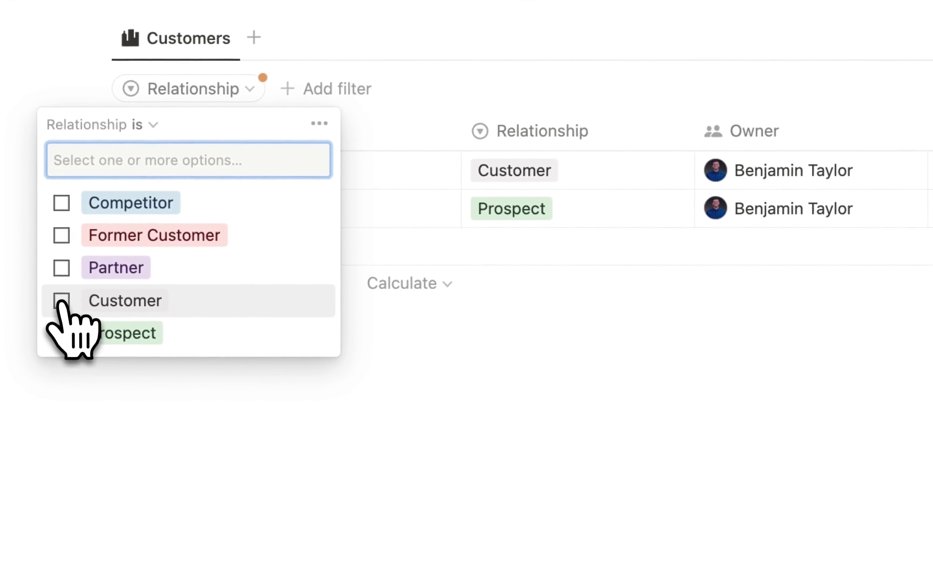
{"action": "left_click", "coordinate": [61, 301]}
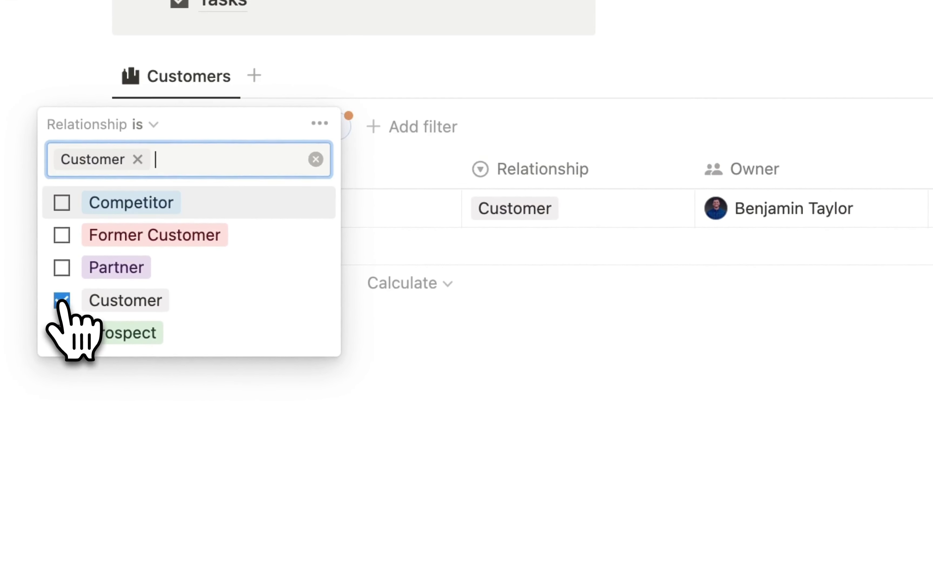
{"action": "left_click", "coordinate": [729, 247]}
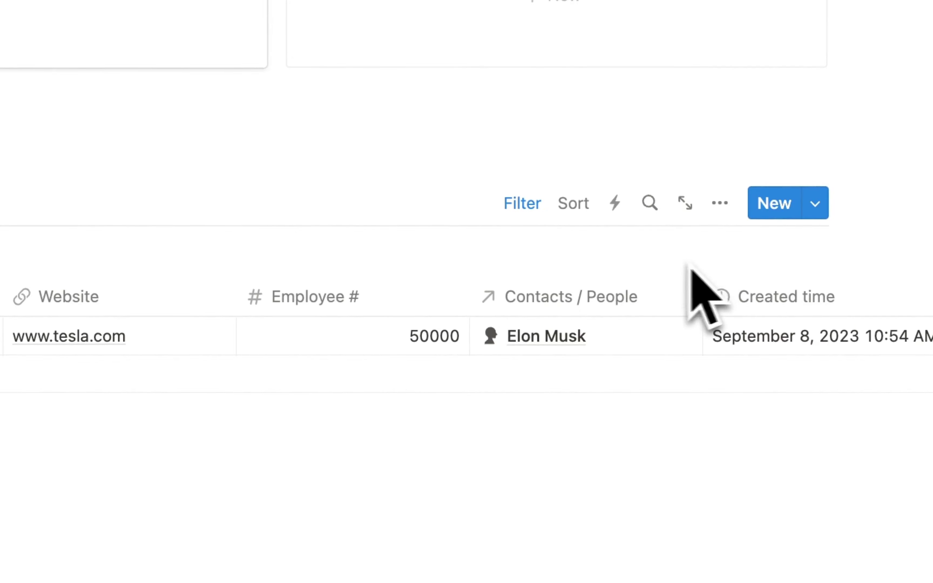
- Duplicate the Customers view of Accounts / Companies and rename the copy Prospects
{"action": "left_click", "coordinate": [254, 300]}
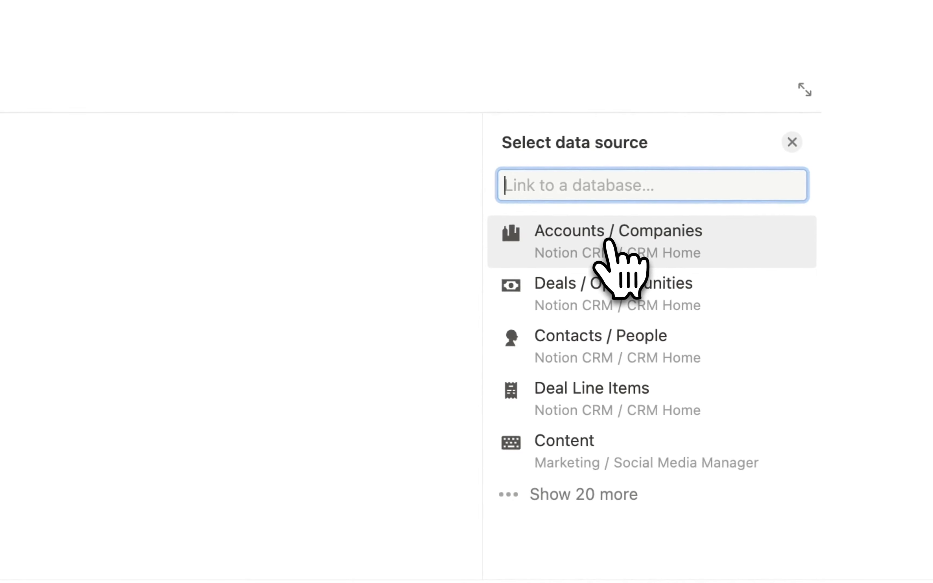
{"action": "left_click", "coordinate": [606, 240]}
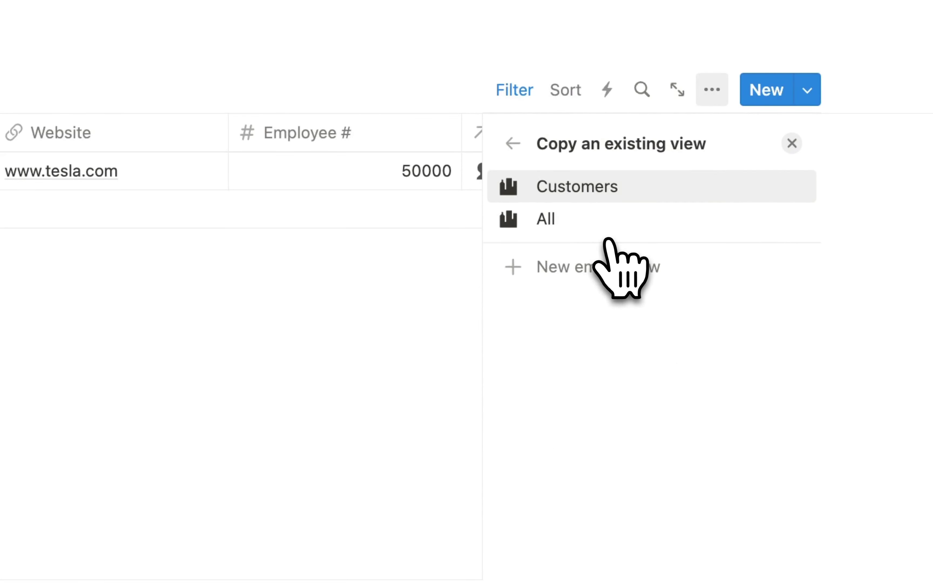
{"action": "left_click", "coordinate": [566, 189]}
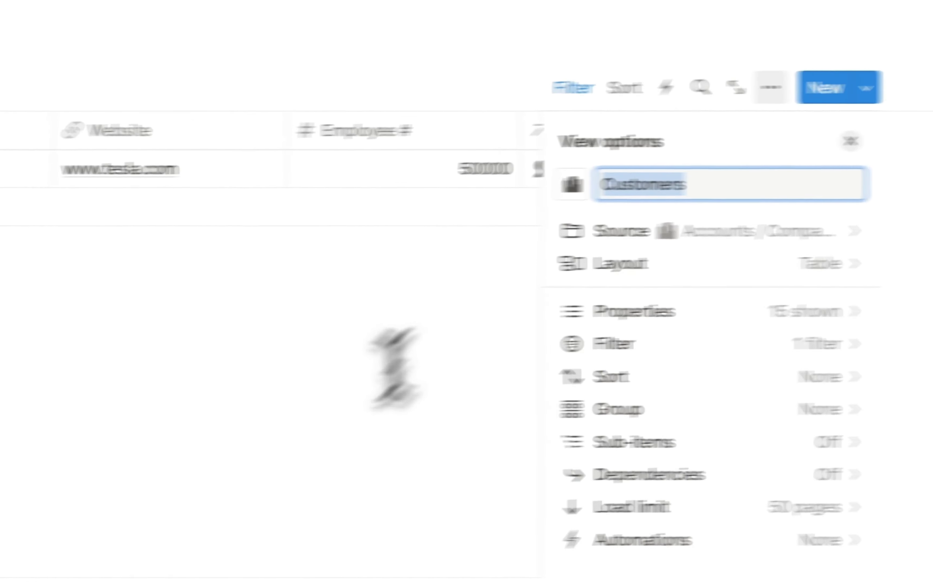
{"action": "left_click", "coordinate": [239, 424]}
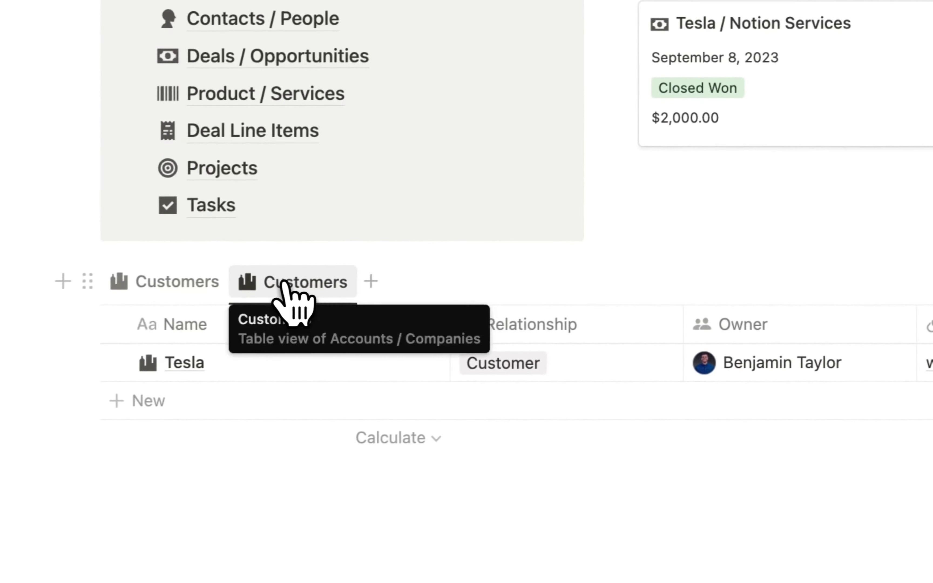
{"action": "left_click", "coordinate": [211, 293]}
{"action": "left_click", "coordinate": [293, 339]}
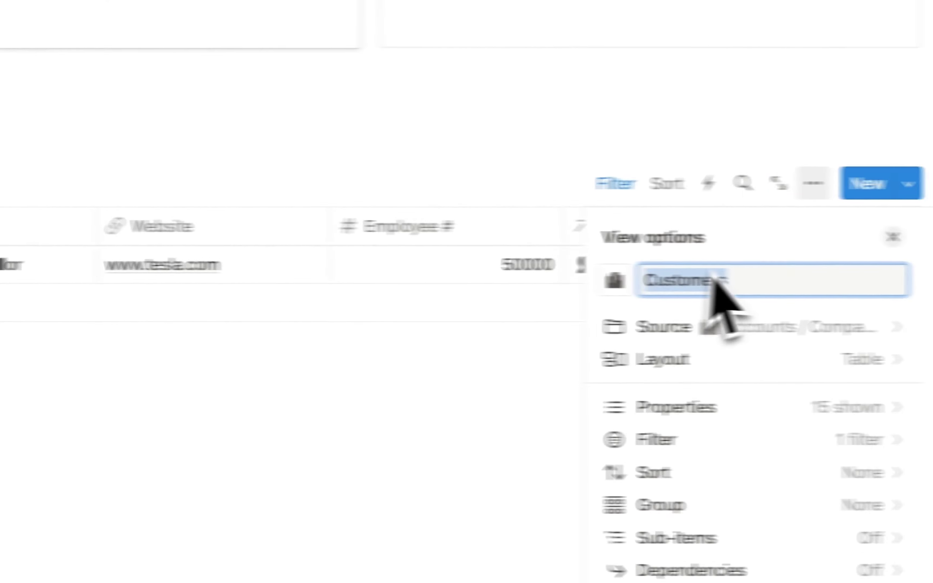
{"action": "key", "text": "BackSpace"}
{"action": "type", "text": "Prospects"}
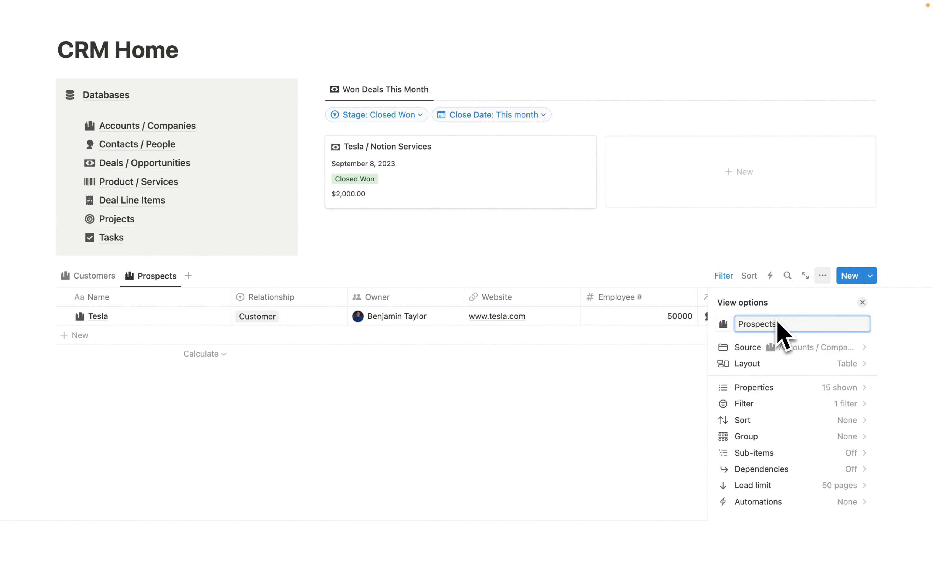
{"action": "left_click", "coordinate": [662, 477]}
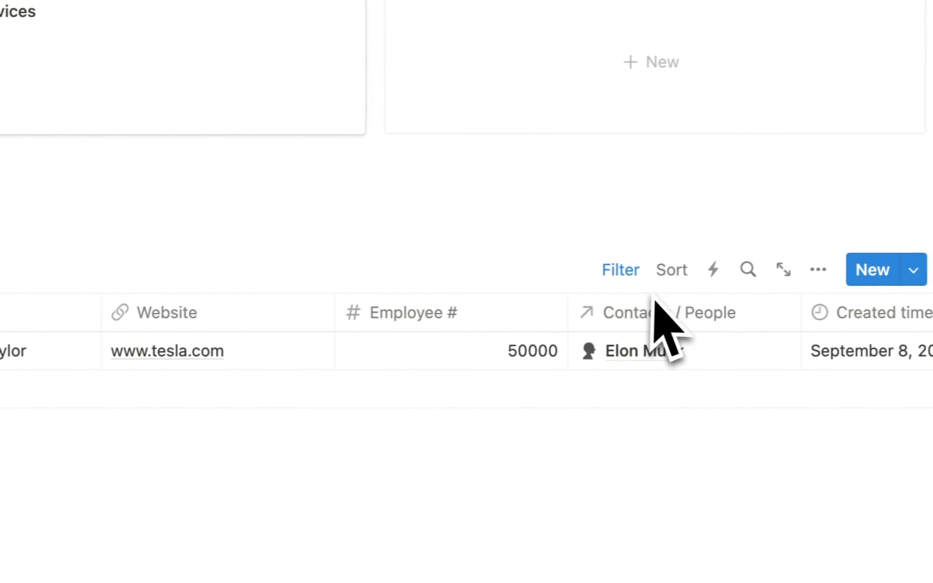
- Change the Prospects filter from Customer to Prospect and save it for everyone
{"action": "left_click", "coordinate": [631, 276]}
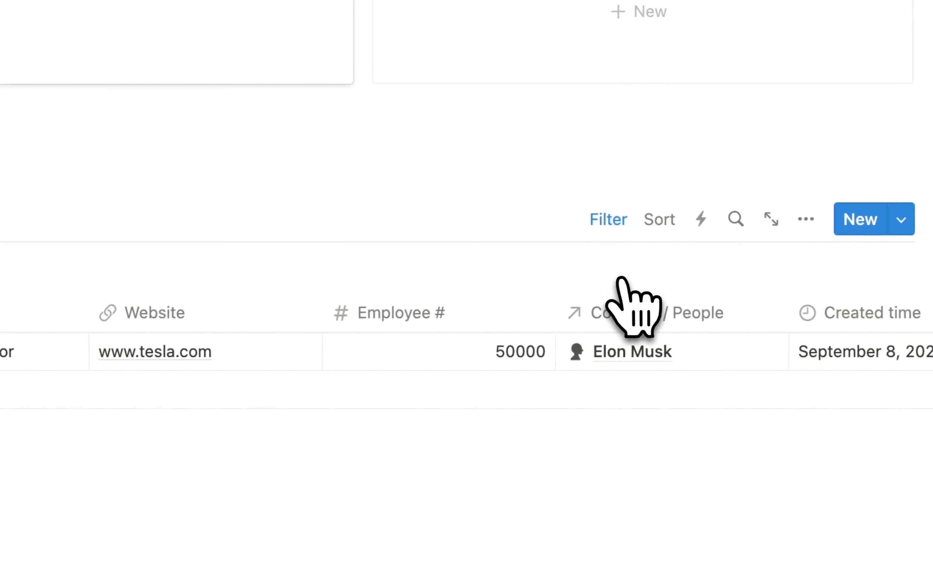
{"action": "left_click", "coordinate": [231, 192]}
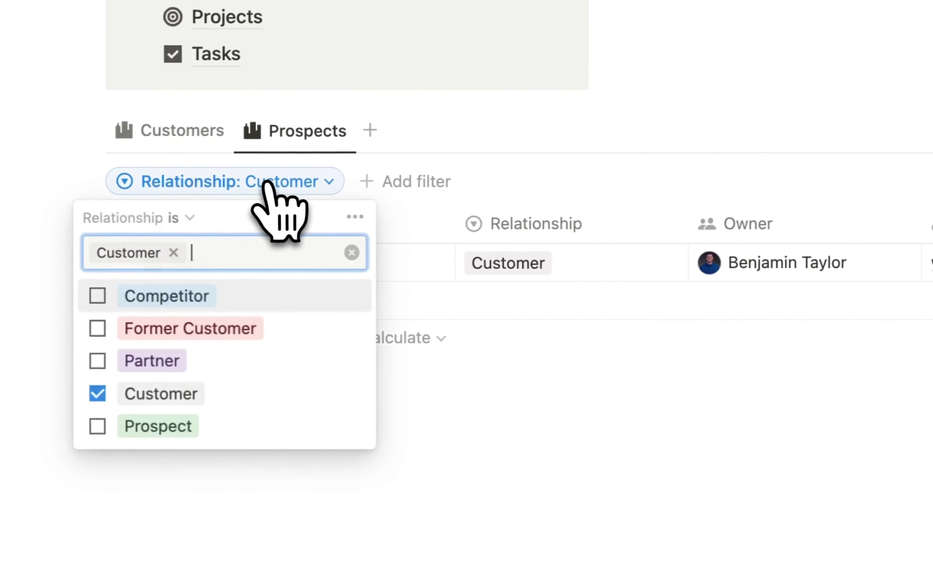
{"action": "left_click", "coordinate": [104, 392]}
{"action": "left_click", "coordinate": [104, 424]}
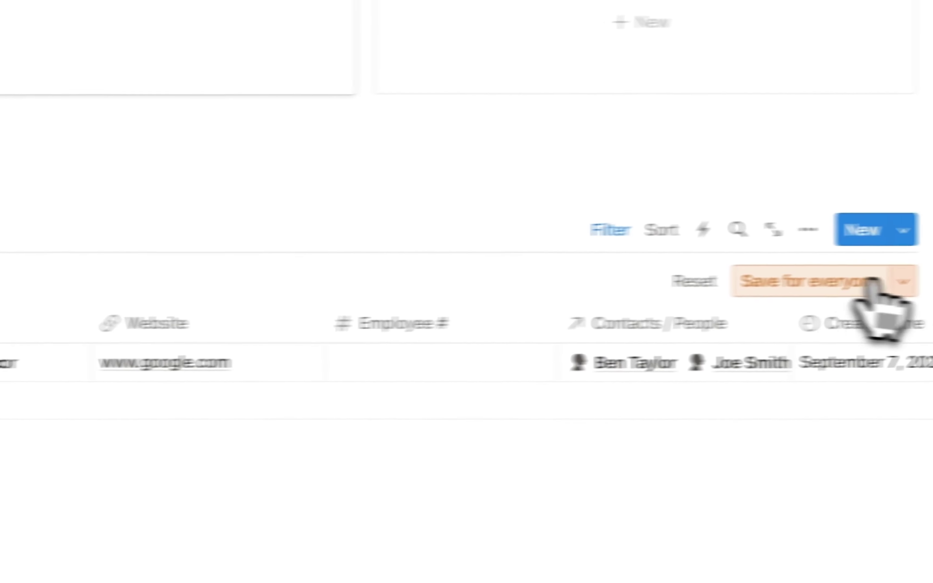
{"action": "left_click", "coordinate": [829, 283]}
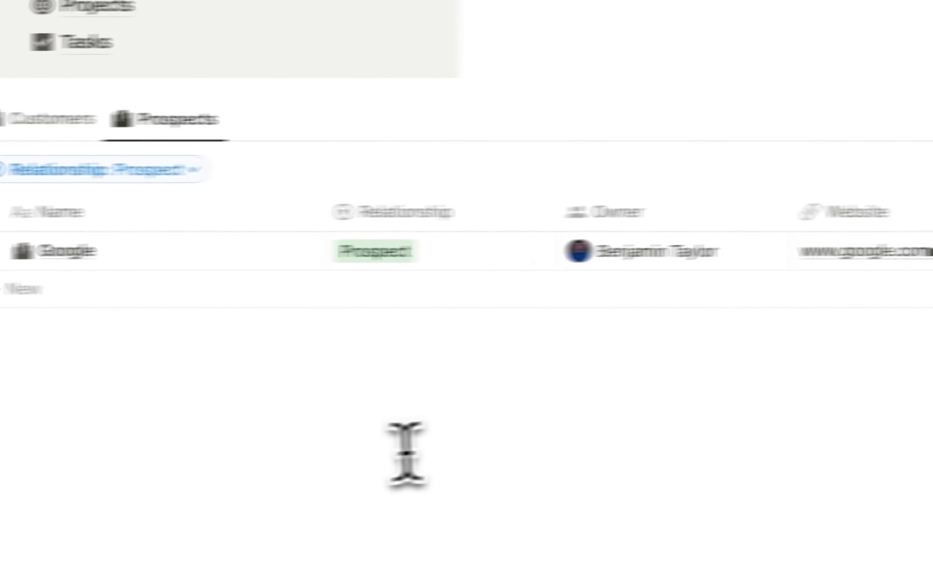
- Return to the Customers view and type /d on a new line to insert a database
{"action": "left_click", "coordinate": [406, 455]}
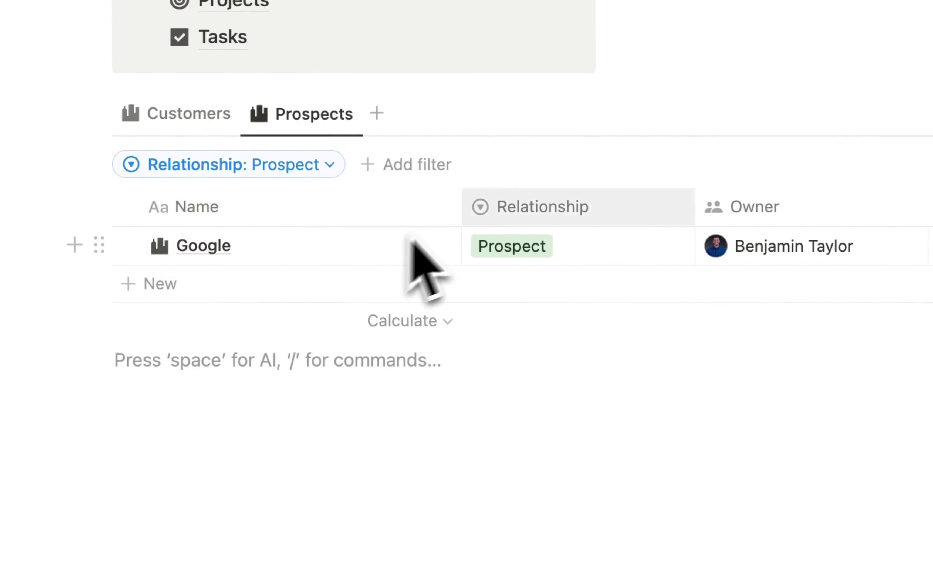
{"action": "left_click", "coordinate": [167, 126]}
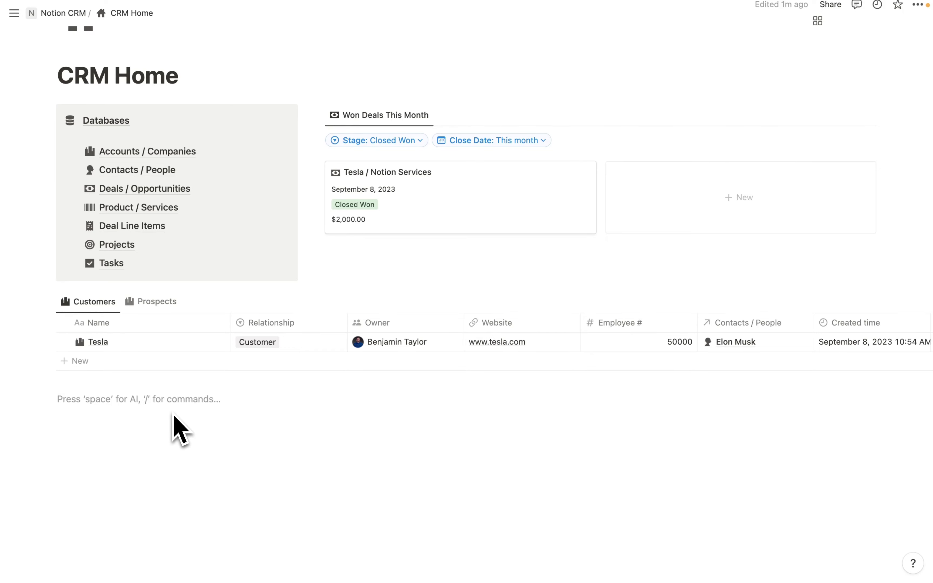
{"action": "type", "text": "/d"}
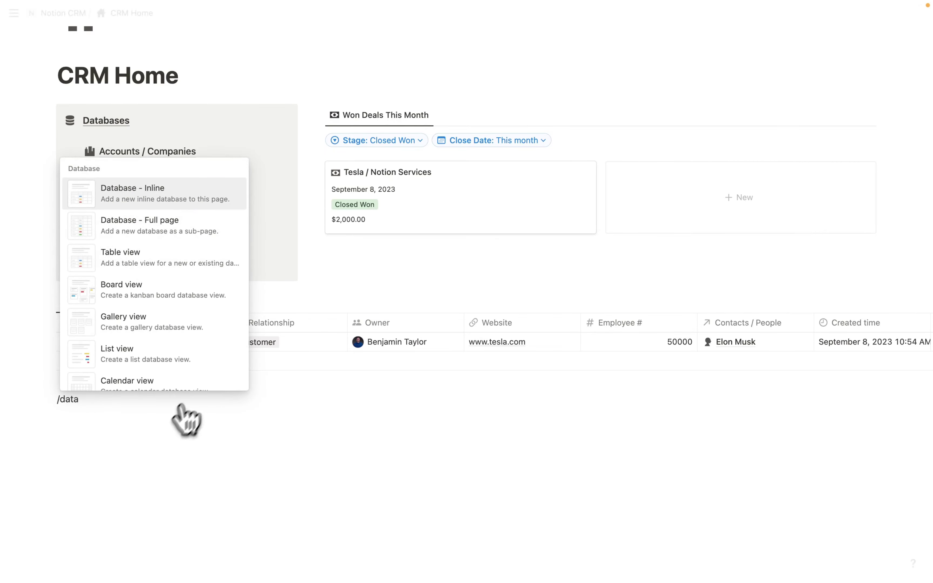
- Insert a Contacts / People table with a new view named Customer with a person icon
{"action": "left_click", "coordinate": [134, 262]}
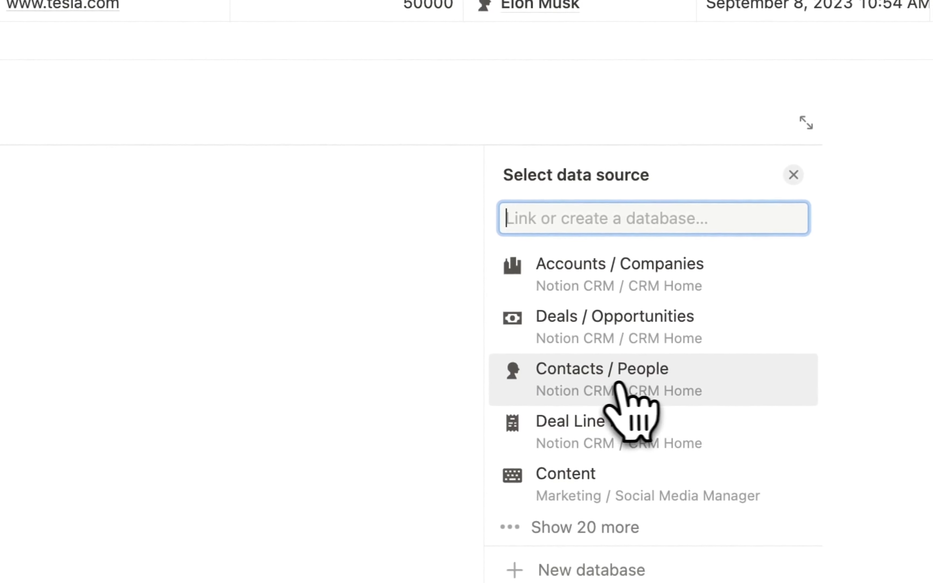
{"action": "left_click", "coordinate": [756, 408]}
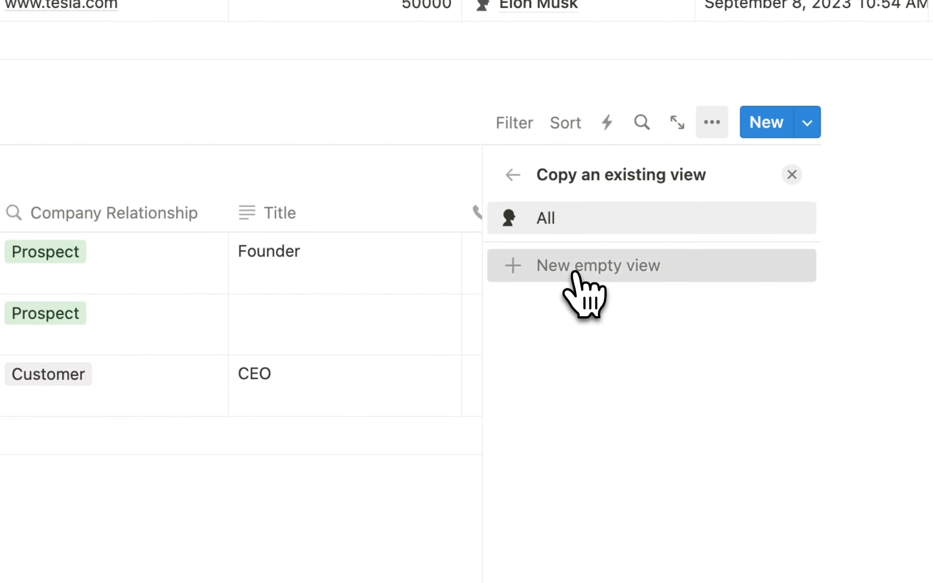
{"action": "left_click", "coordinate": [584, 288]}
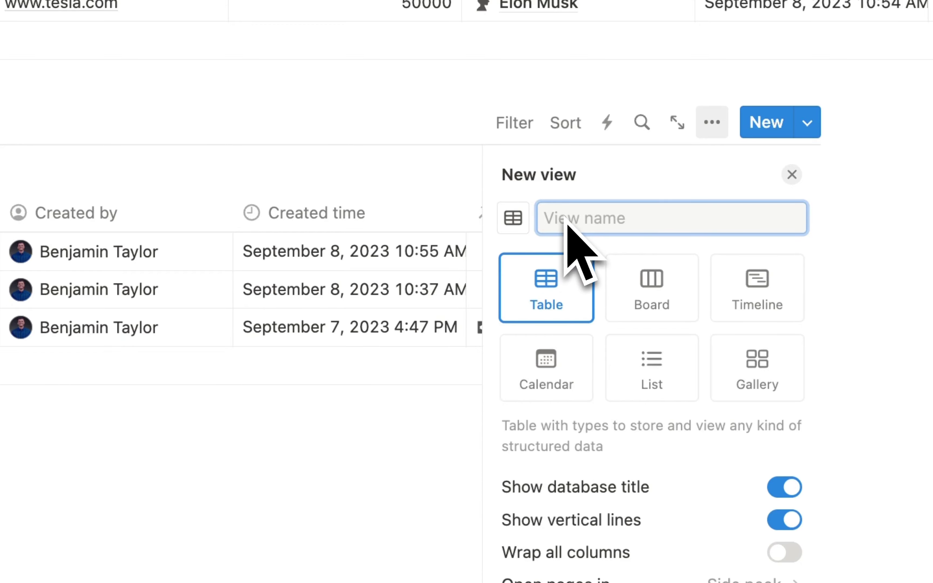
{"action": "type", "text": "Customer"}
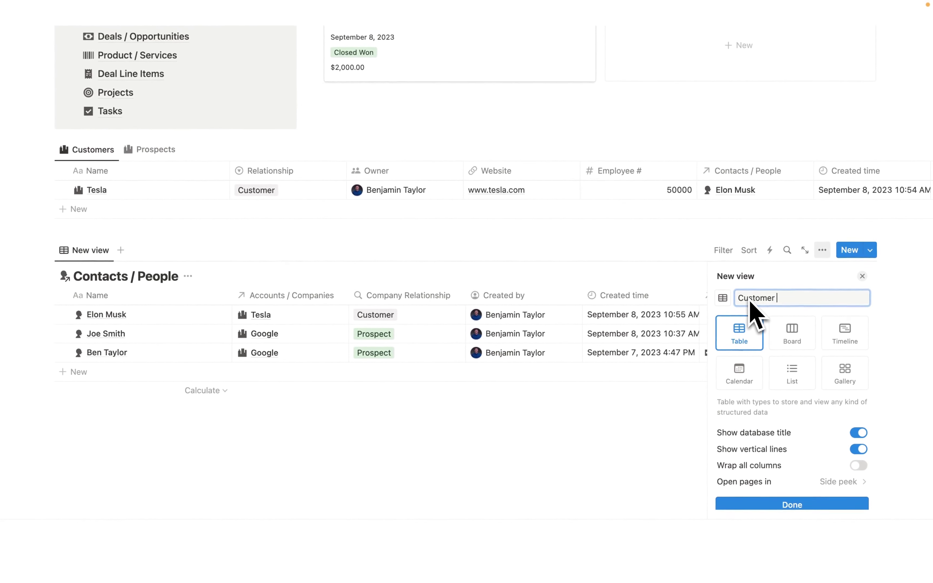
{"action": "left_click", "coordinate": [723, 298]}
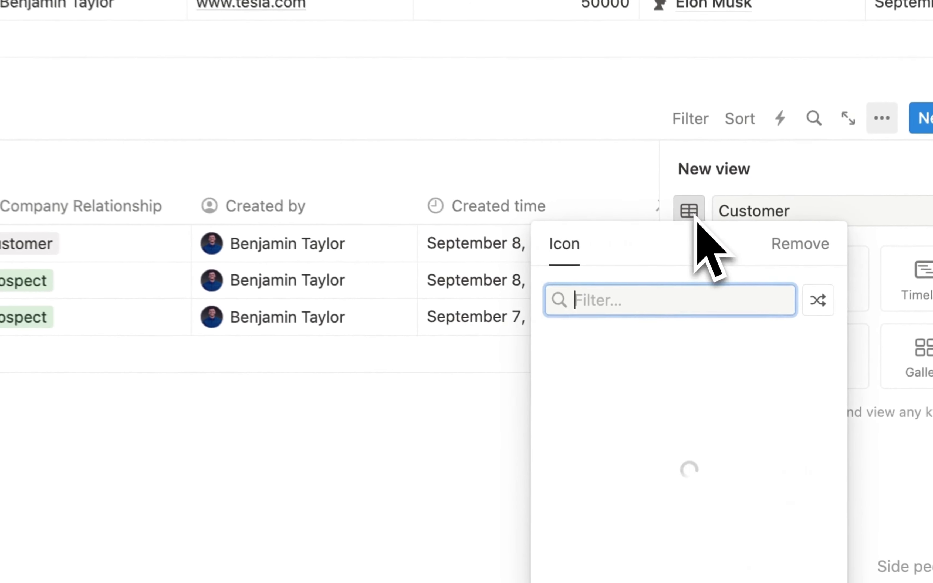
{"action": "left_click", "coordinate": [742, 382]}
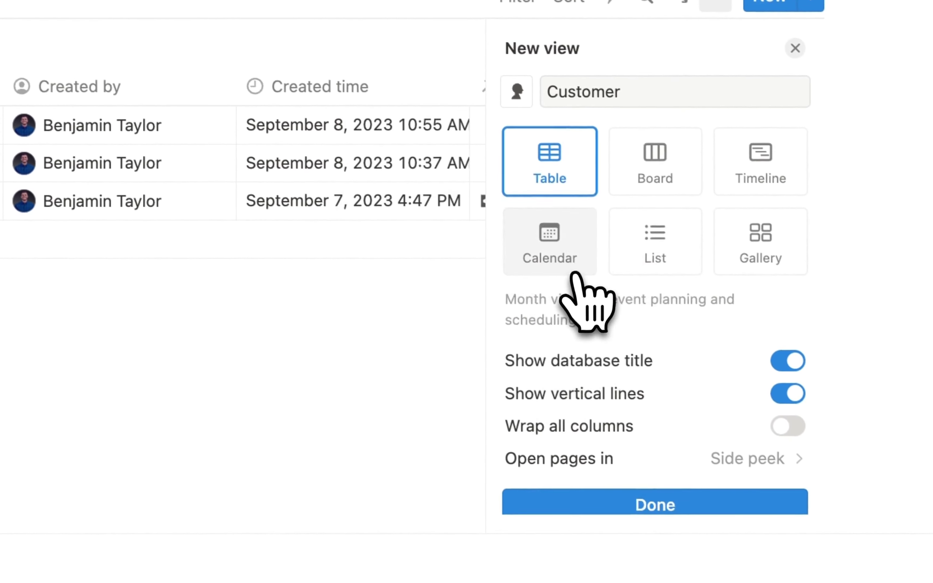
{"action": "left_click", "coordinate": [688, 502]}
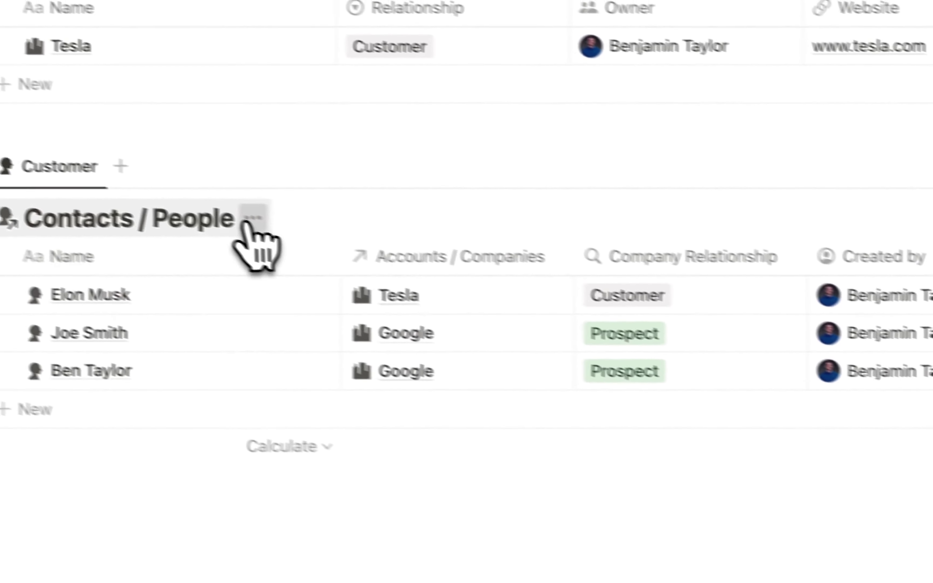
- Hide the Contacts / People title and filter the view to Company Relationship is Customer
{"action": "left_click", "coordinate": [252, 217]}
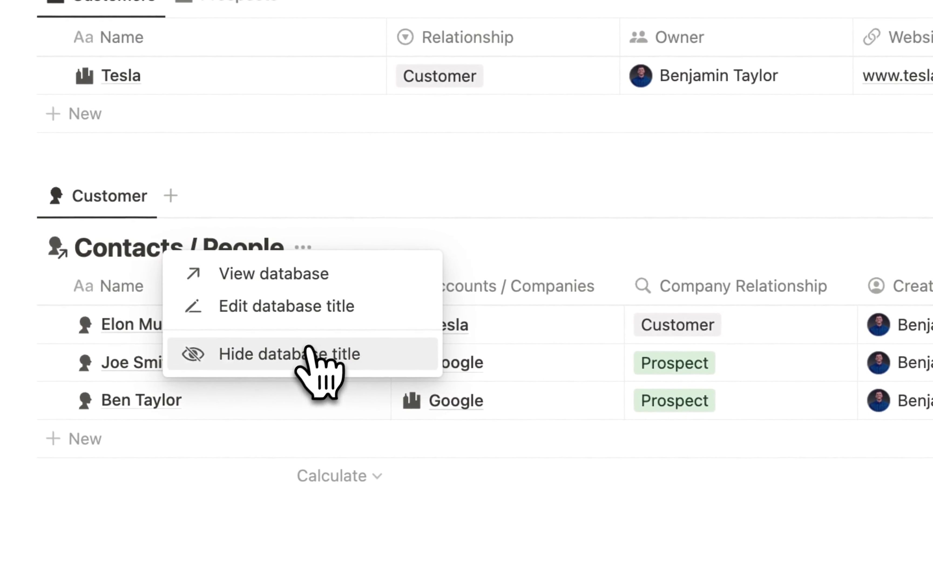
{"action": "left_click", "coordinate": [247, 326]}
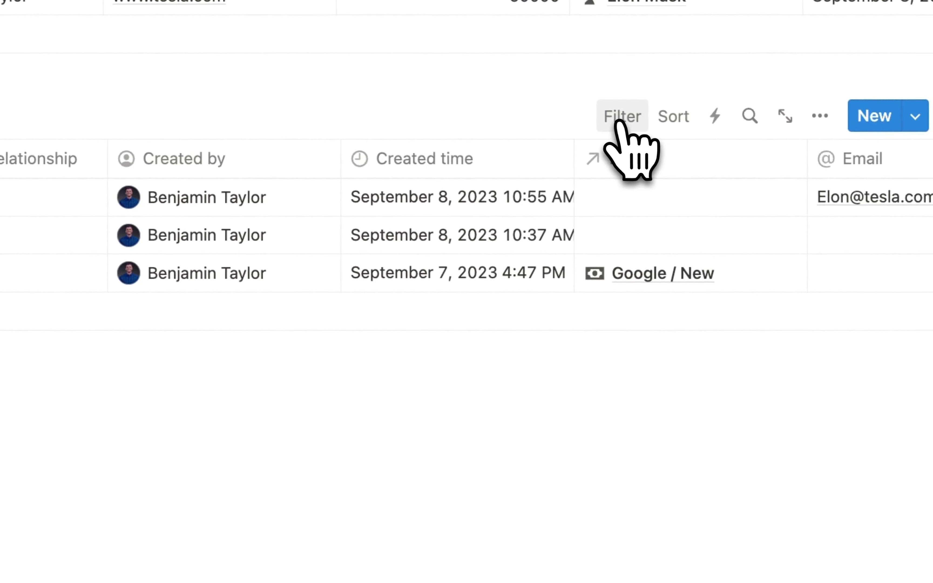
{"action": "left_click", "coordinate": [711, 132]}
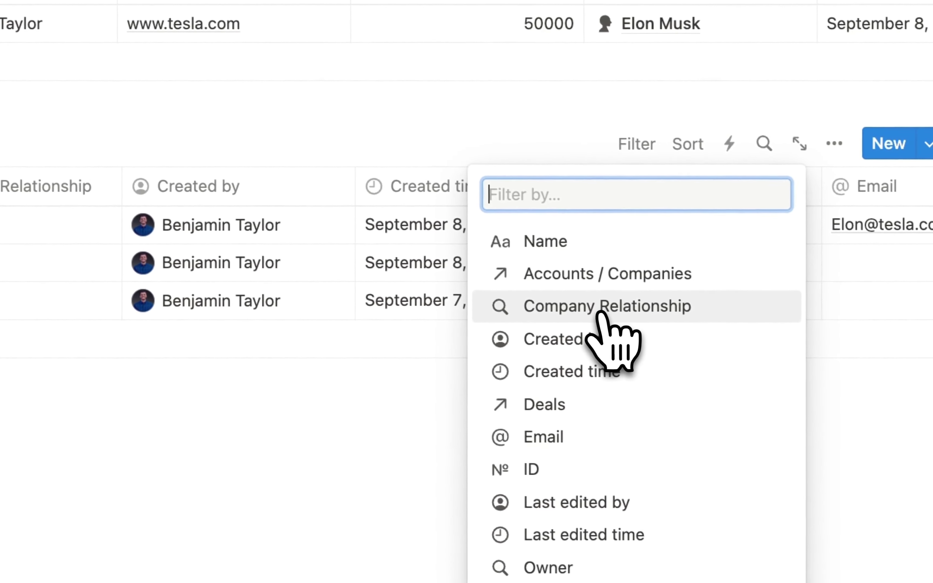
{"action": "left_click", "coordinate": [600, 312]}
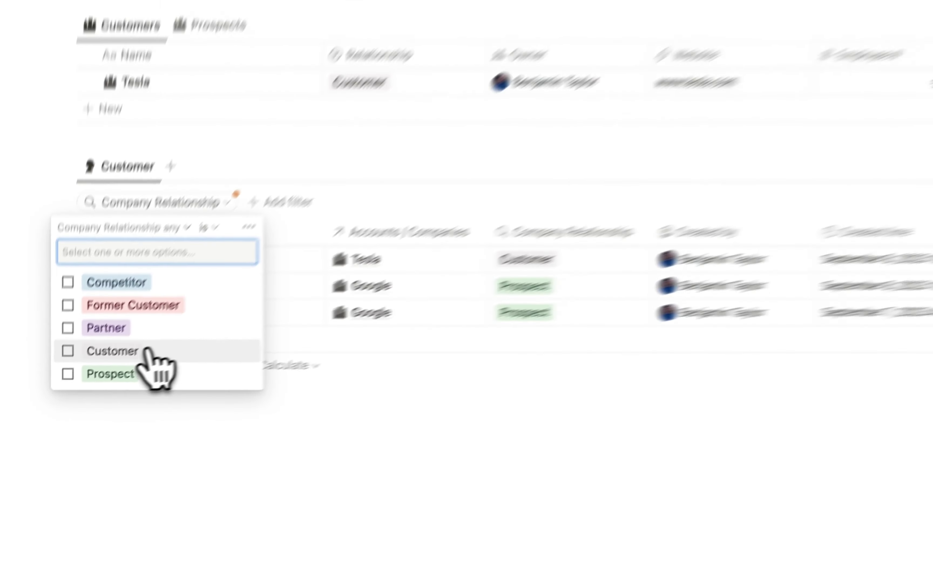
{"action": "left_click", "coordinate": [68, 351]}
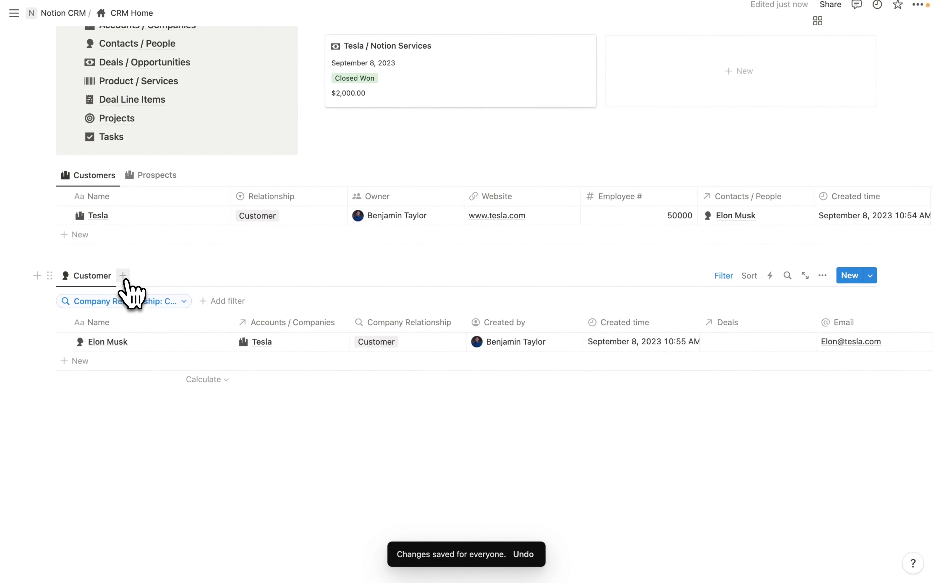
- Duplicate the Customer contacts view as a new view named Prospects
{"action": "left_click", "coordinate": [123, 275]}
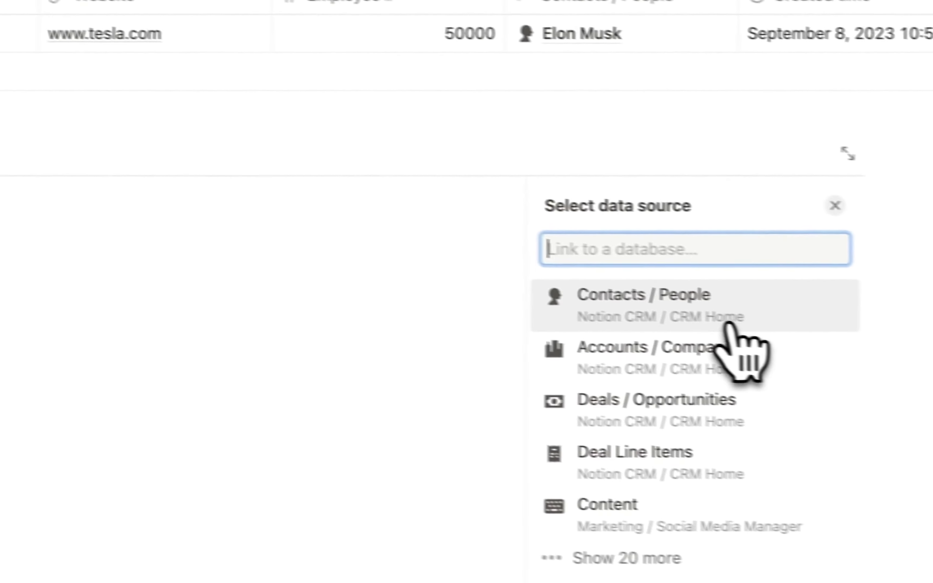
{"action": "left_click", "coordinate": [641, 308]}
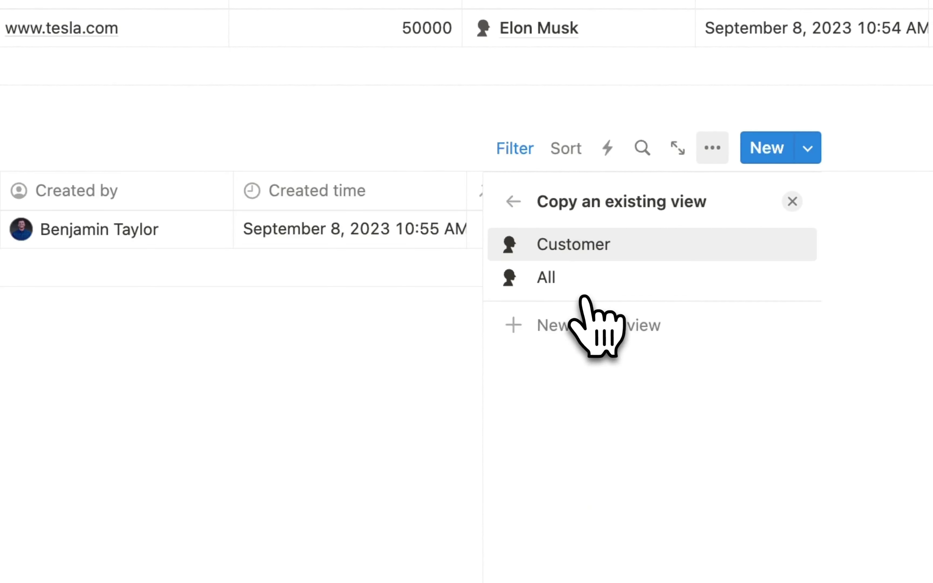
{"action": "left_click", "coordinate": [595, 246]}
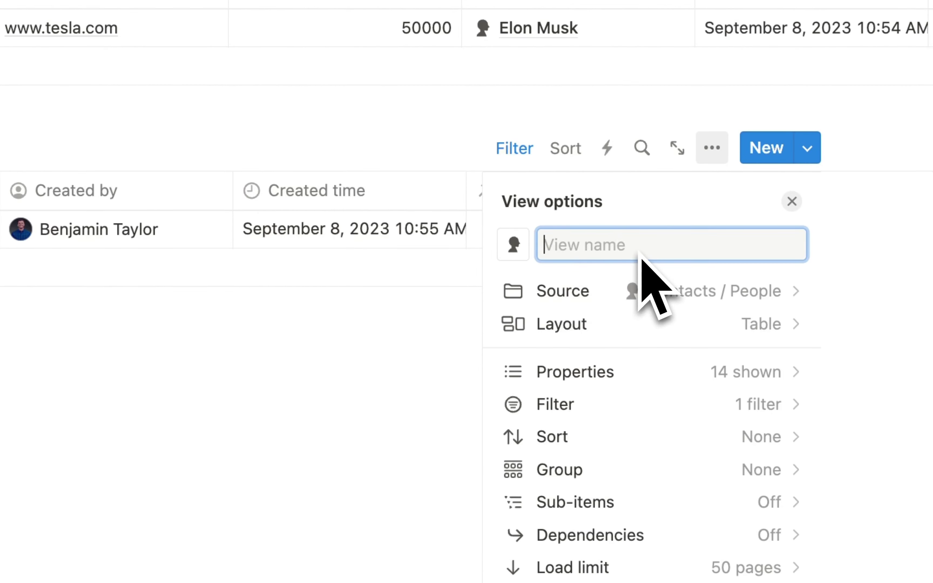
{"action": "type", "text": "Prospect"}
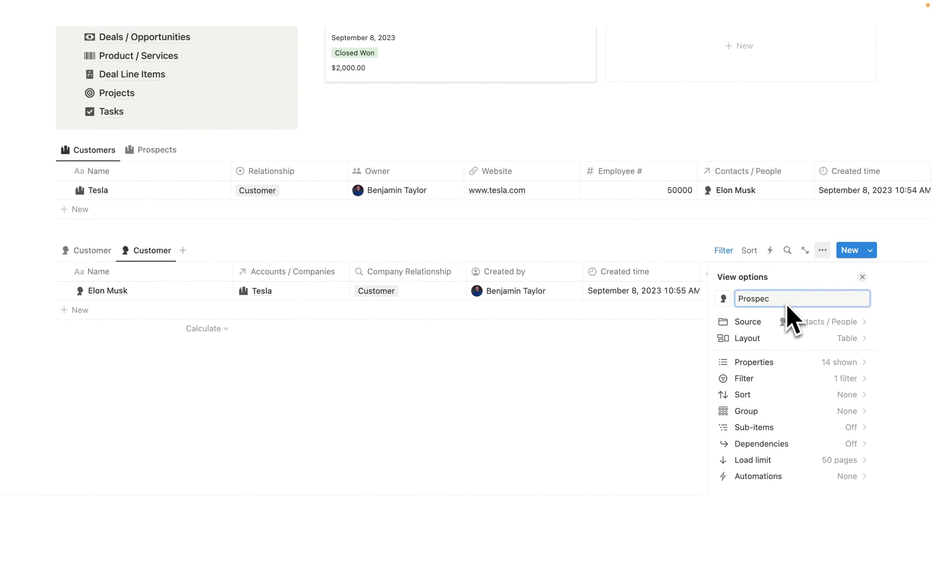
{"action": "left_click", "coordinate": [633, 335]}
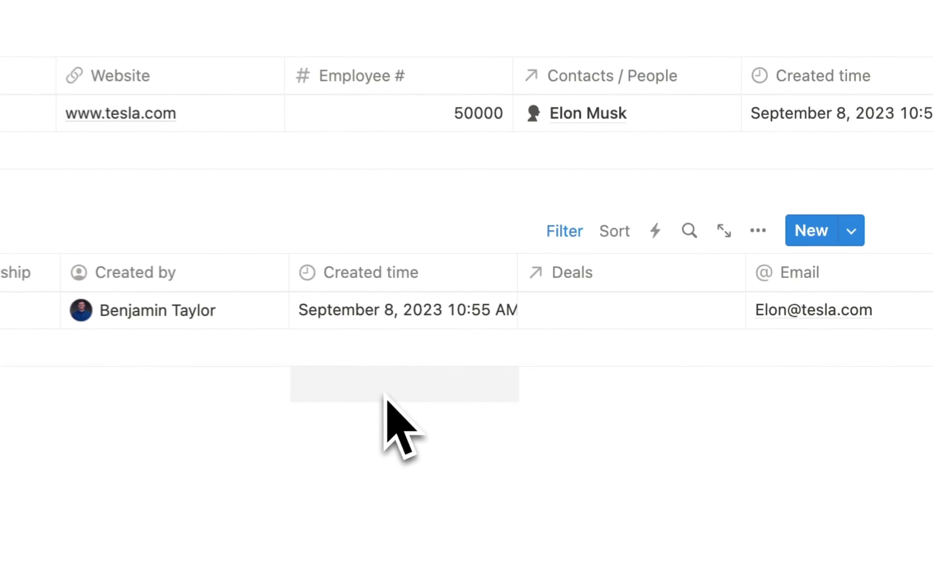
- Switch the Prospects filter from Customer to Prospect and save it for everyone
{"action": "left_click", "coordinate": [724, 250]}
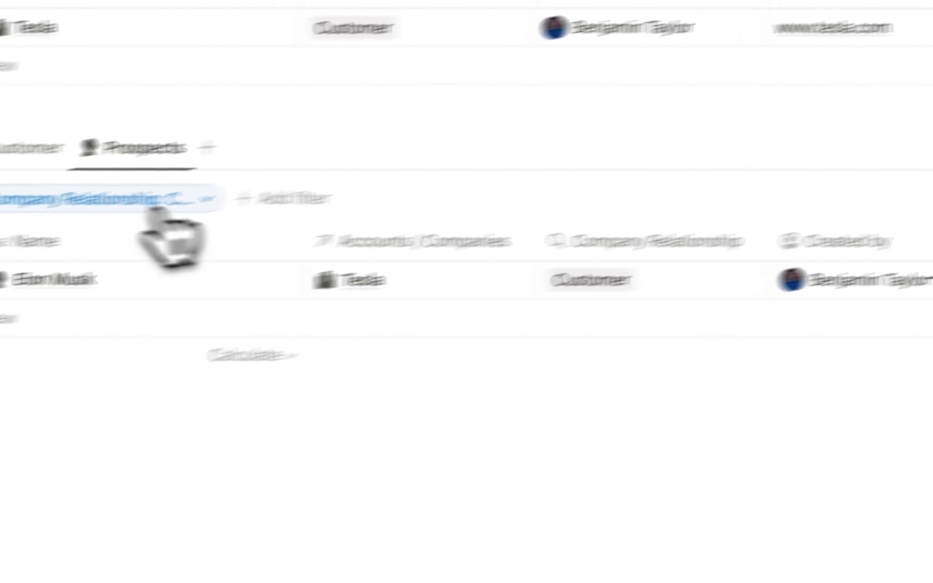
{"action": "left_click", "coordinate": [267, 172]}
{"action": "left_click", "coordinate": [123, 382]}
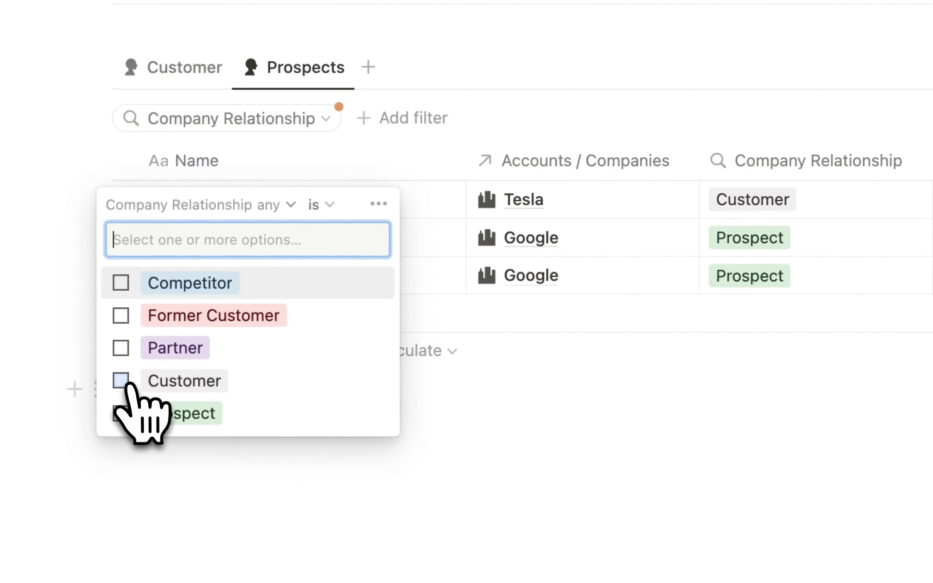
{"action": "left_click", "coordinate": [121, 414]}
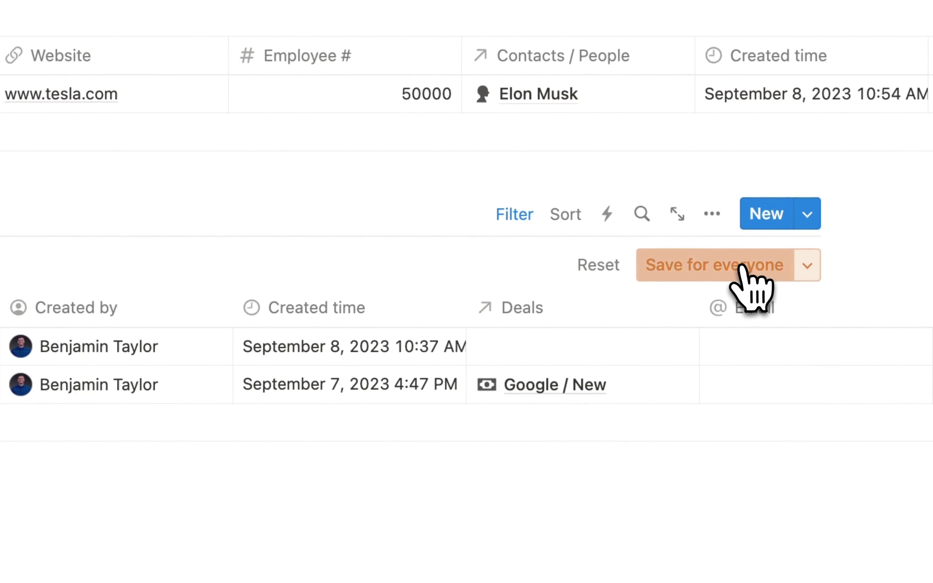
{"action": "left_click", "coordinate": [740, 266]}
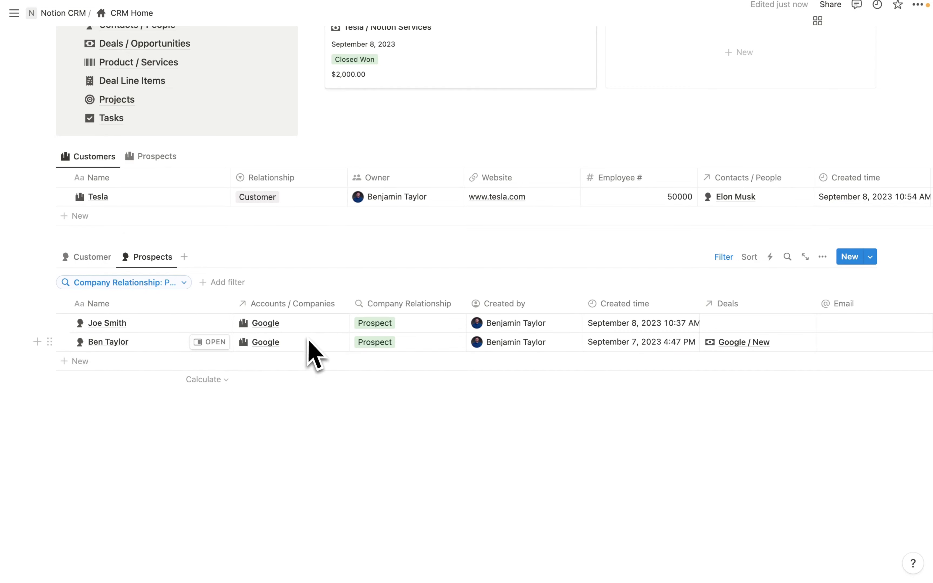
{"action": "scroll", "coordinate": [312, 354], "scroll_direction": "up", "scroll_amount": 5}
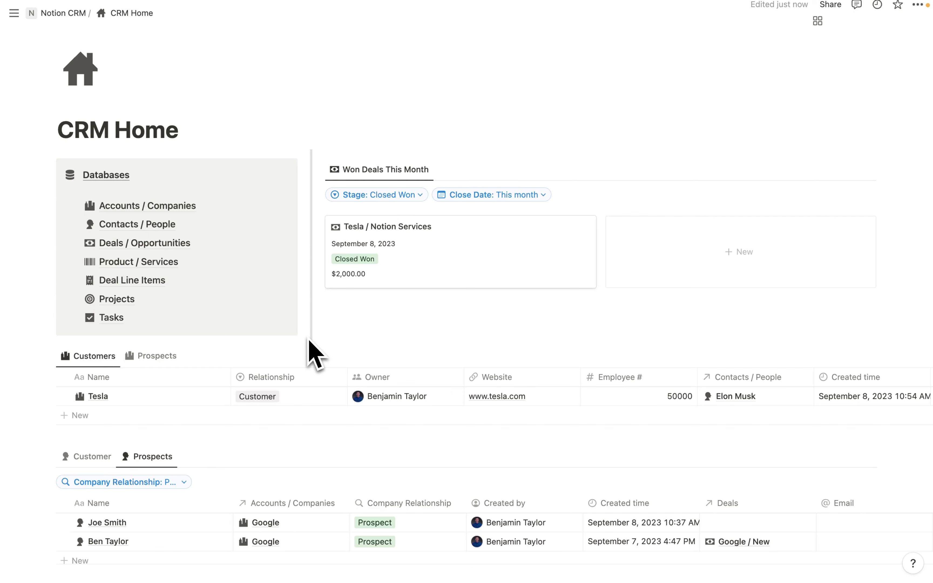